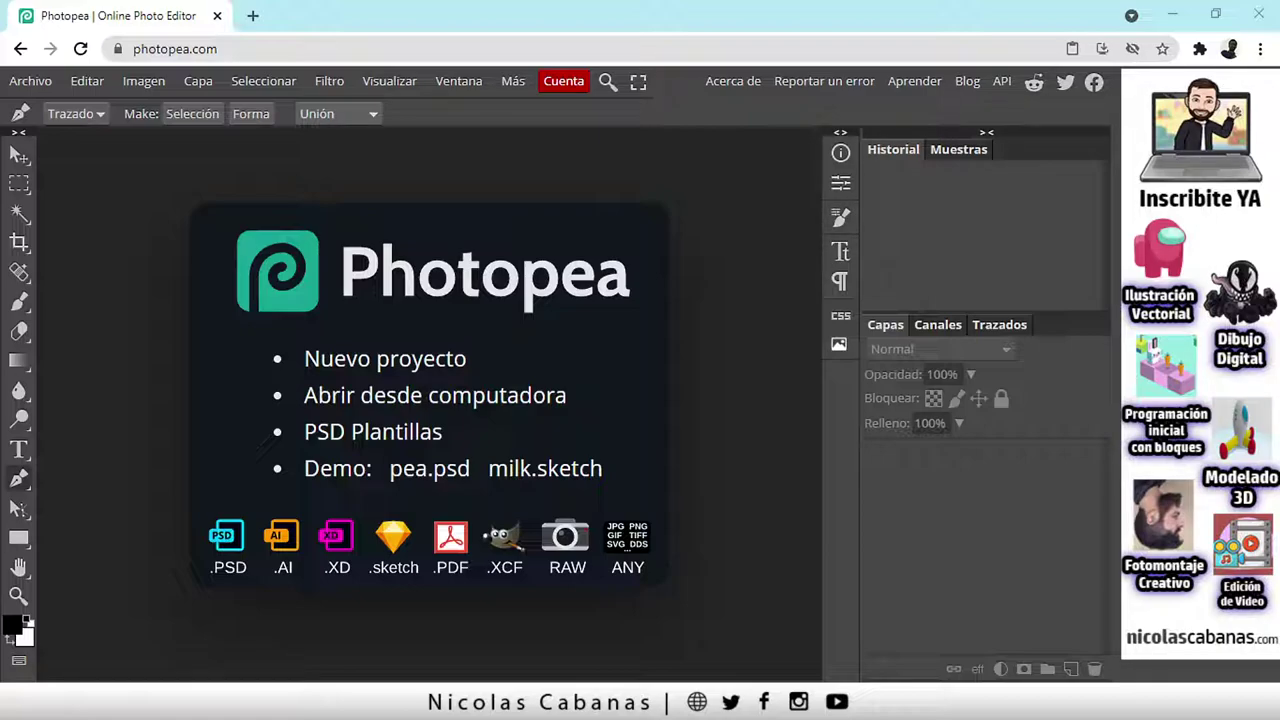
Step: Create a new project from the Instagram preset, 1080 x 1080 px with a white background
left_click(358, 364)
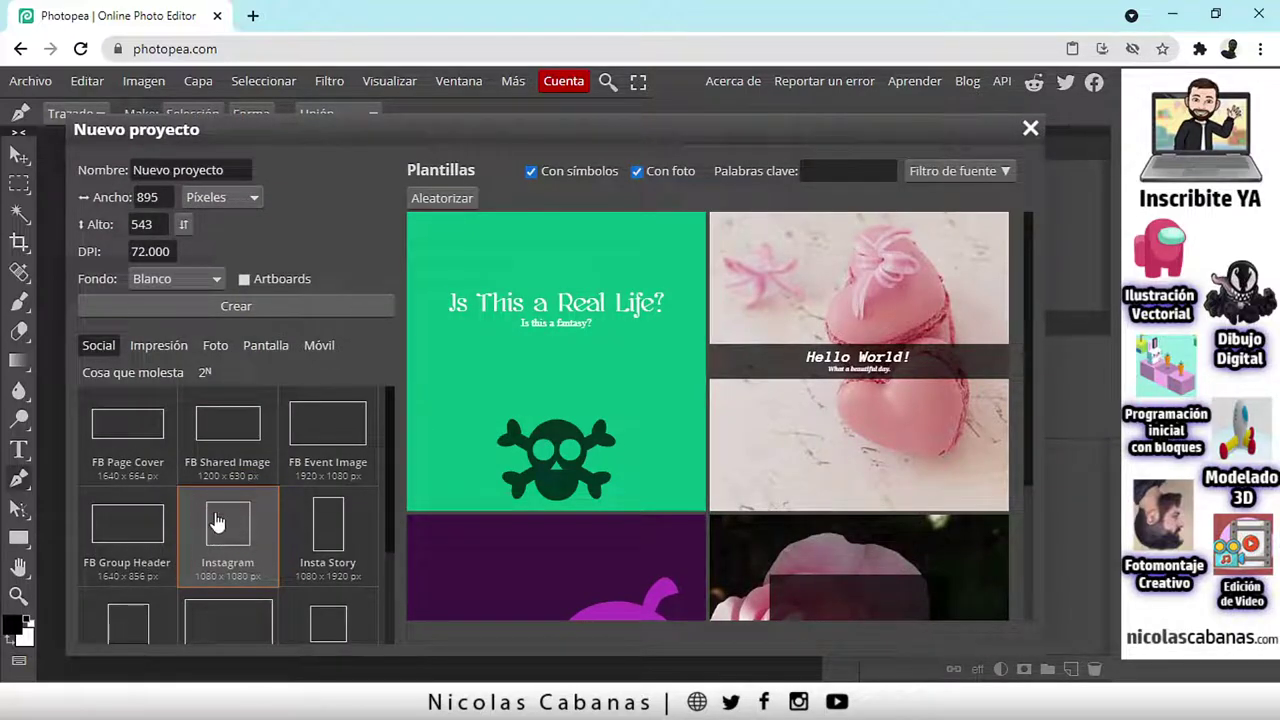
left_click(222, 528)
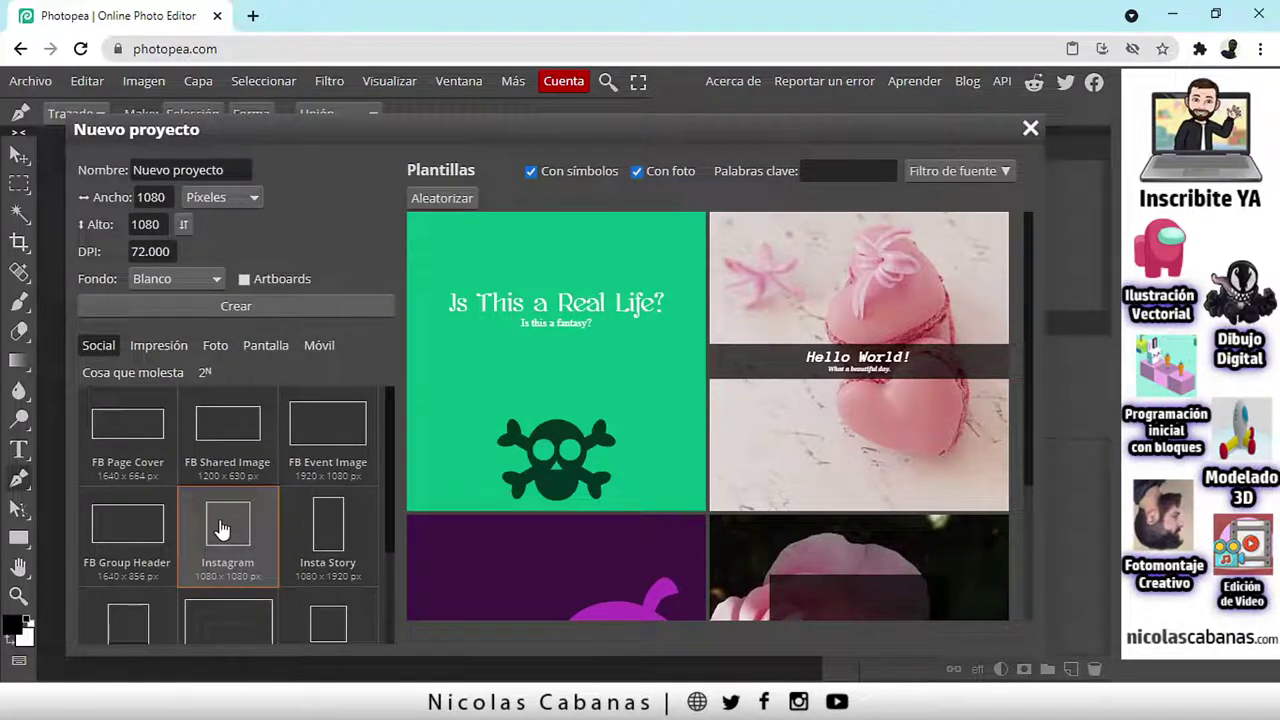
left_click(326, 530)
scroll(253, 533, "down", 2)
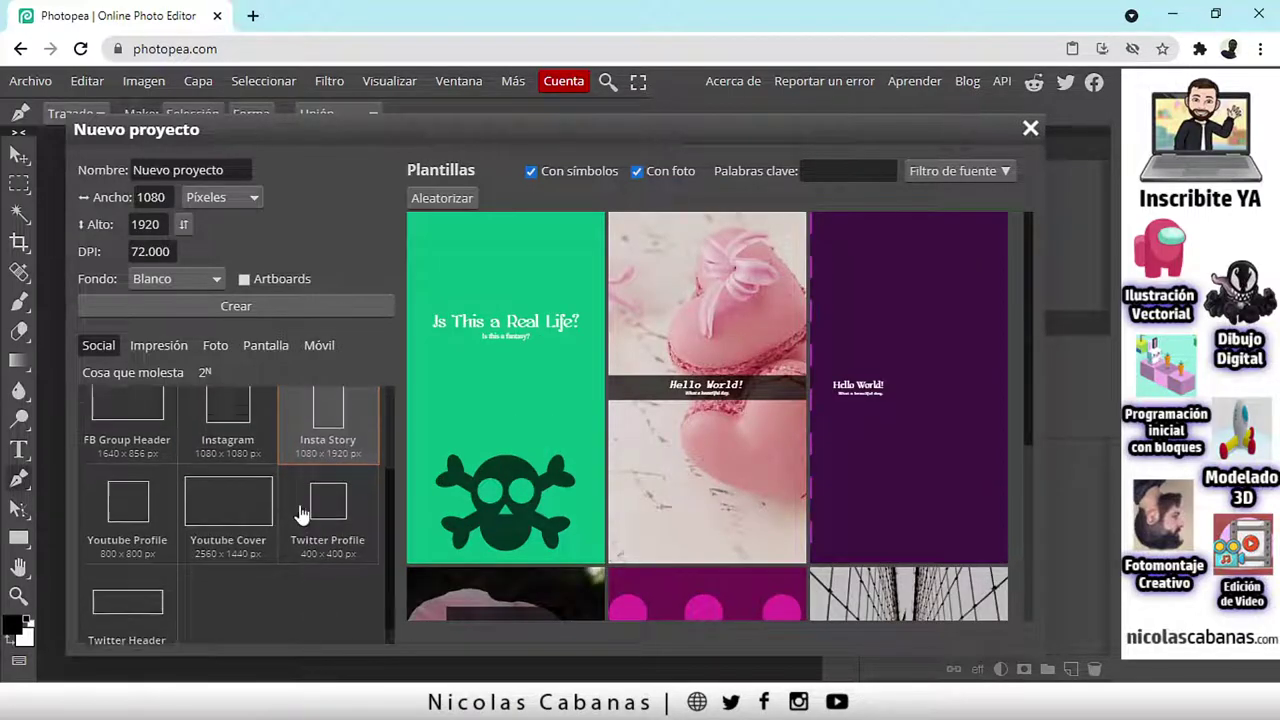
scroll(277, 543, "up", 2)
left_click(237, 541)
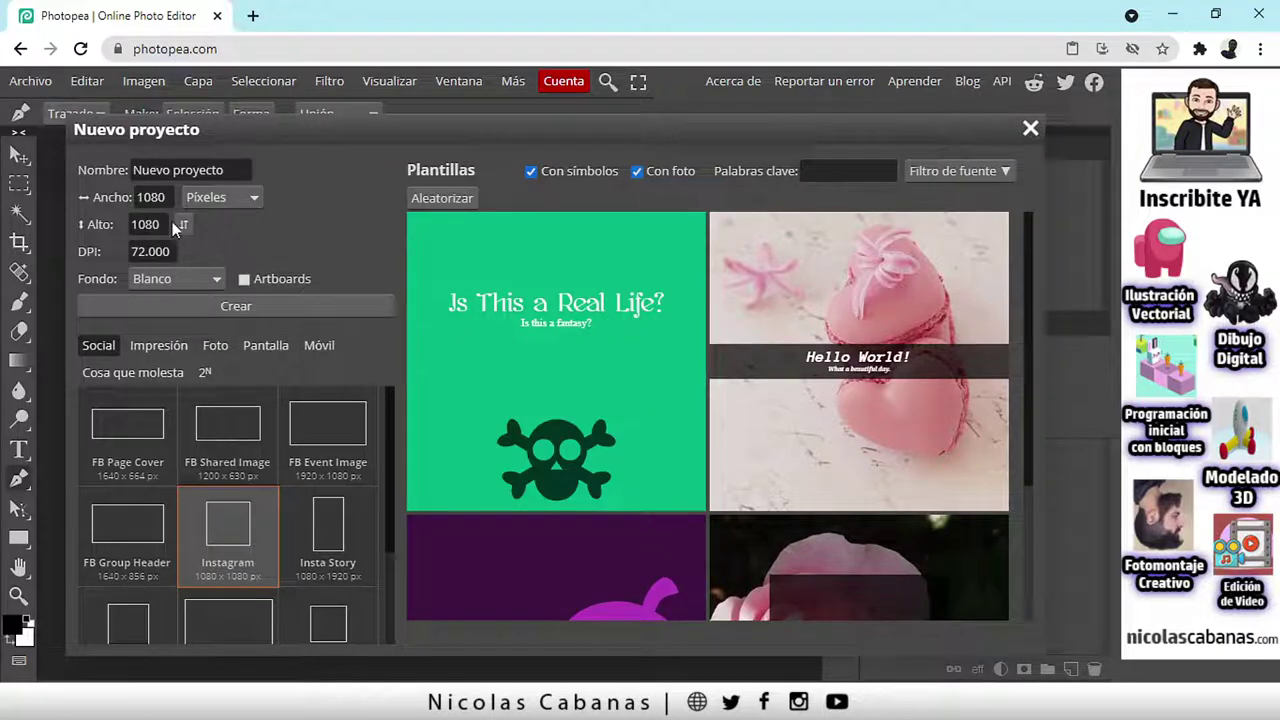
left_click(240, 310)
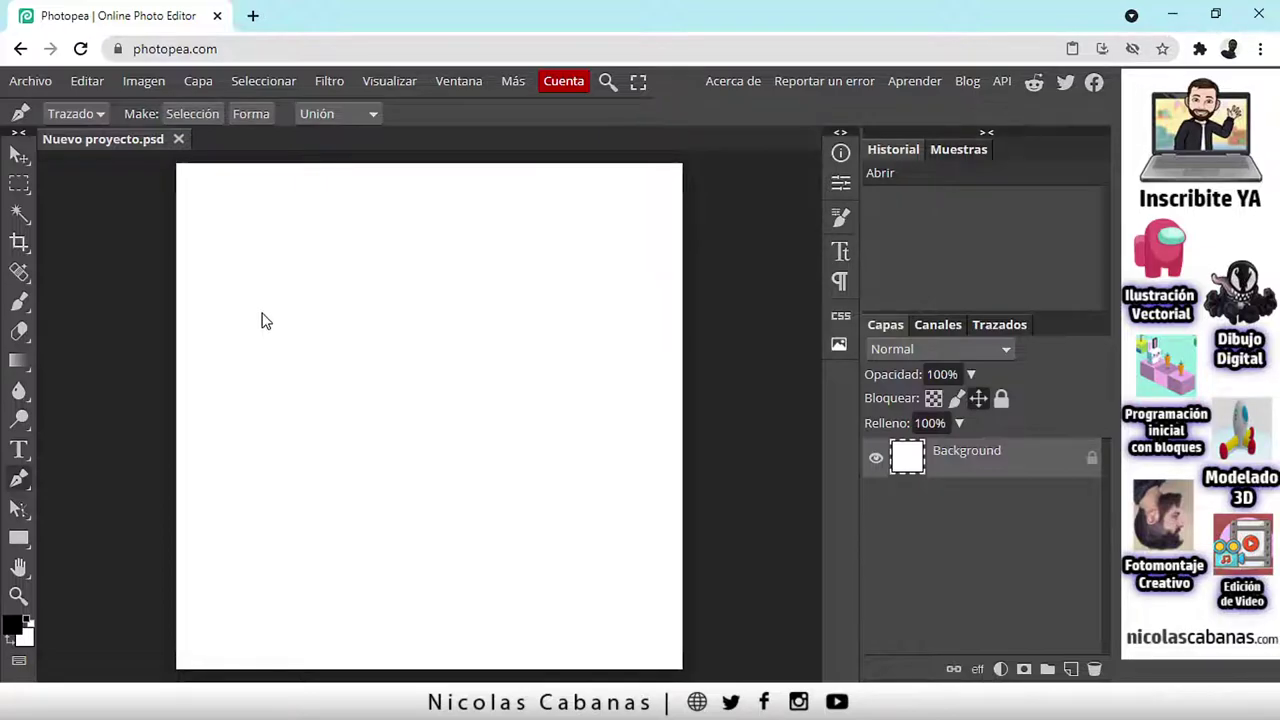
Step: Make a rectangular selection in the upper-left part of the canvas and paint a small black scribble inside it with the brush
left_click(21, 164)
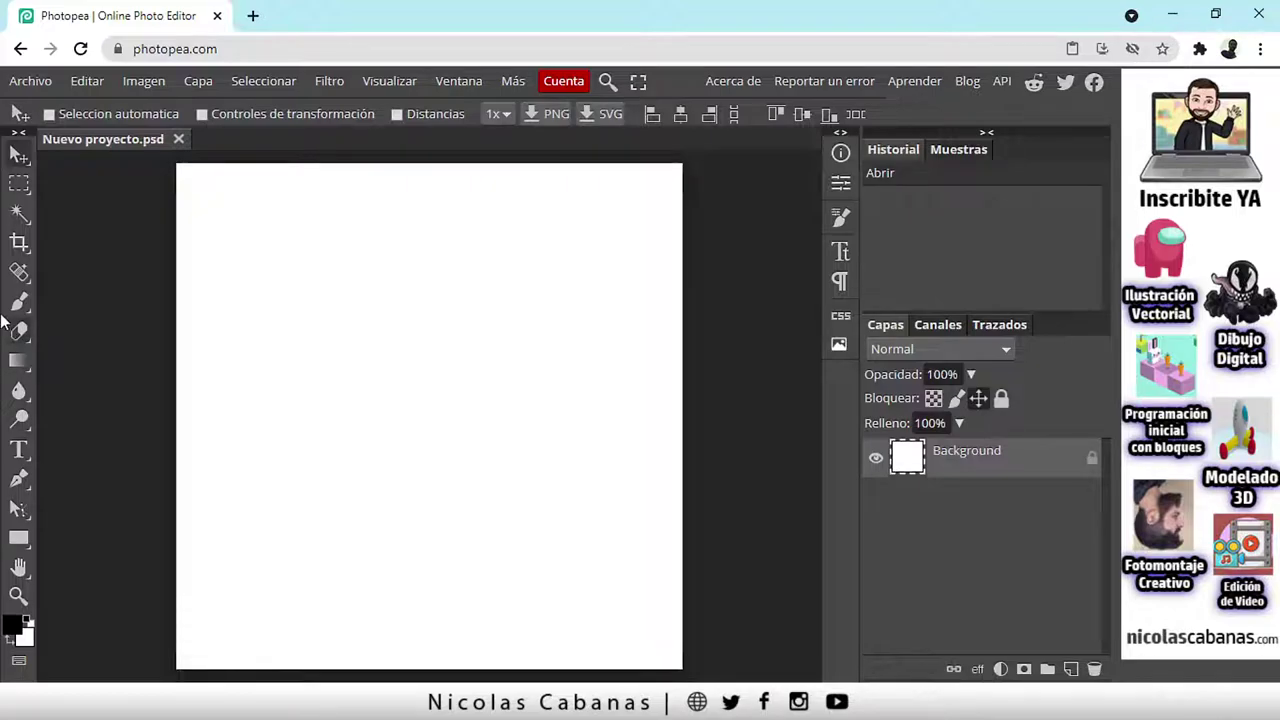
left_click(19, 184)
left_click_drag(212, 209, 406, 346)
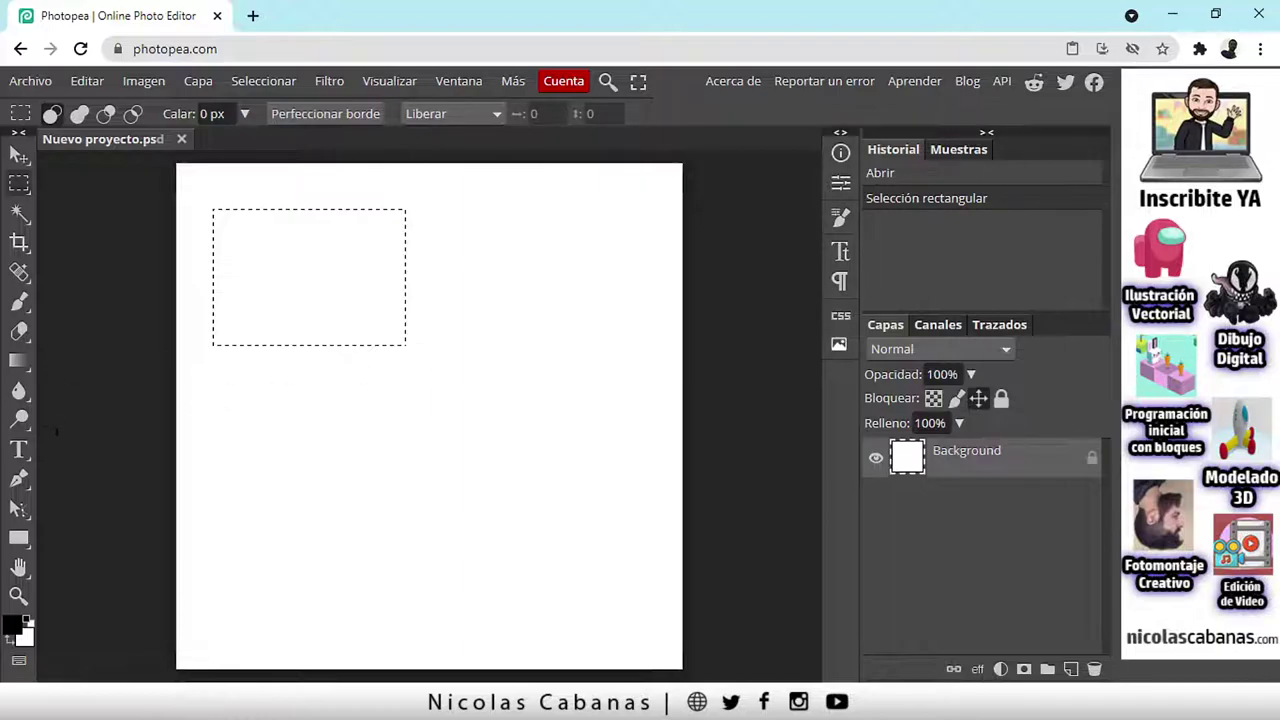
left_click(33, 293)
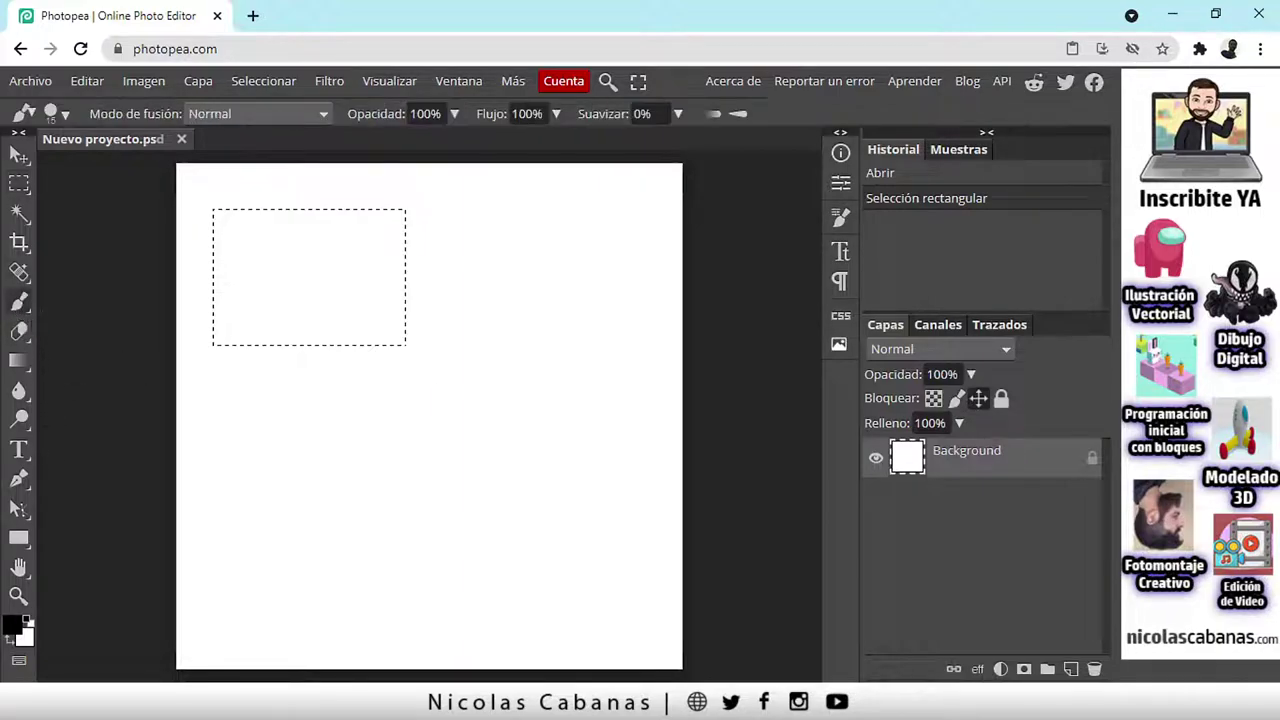
mouse_move(318, 276)
left_mouse_down()
mouse_move(328, 245)
mouse_move(345, 262)
mouse_move(324, 280)
left_mouse_up()
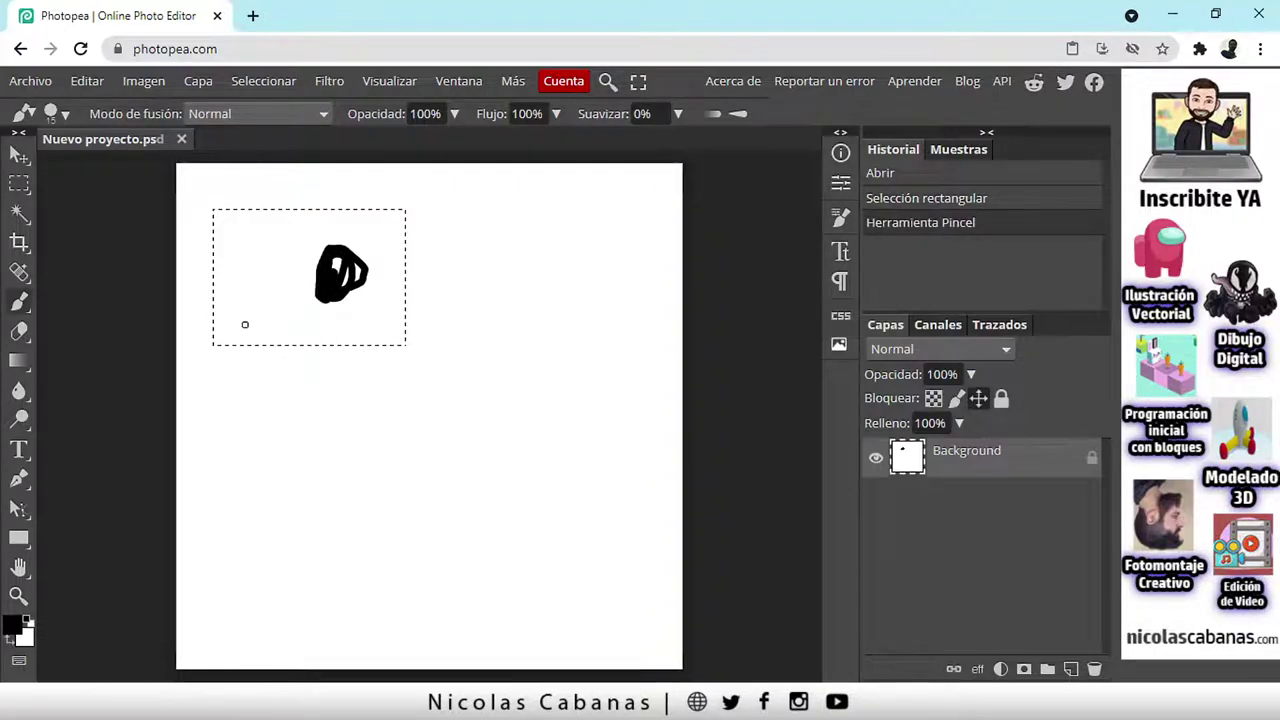
Step: Try masking the Background layer with a raster mask from the rectangular selection and step back
left_click(1025, 670)
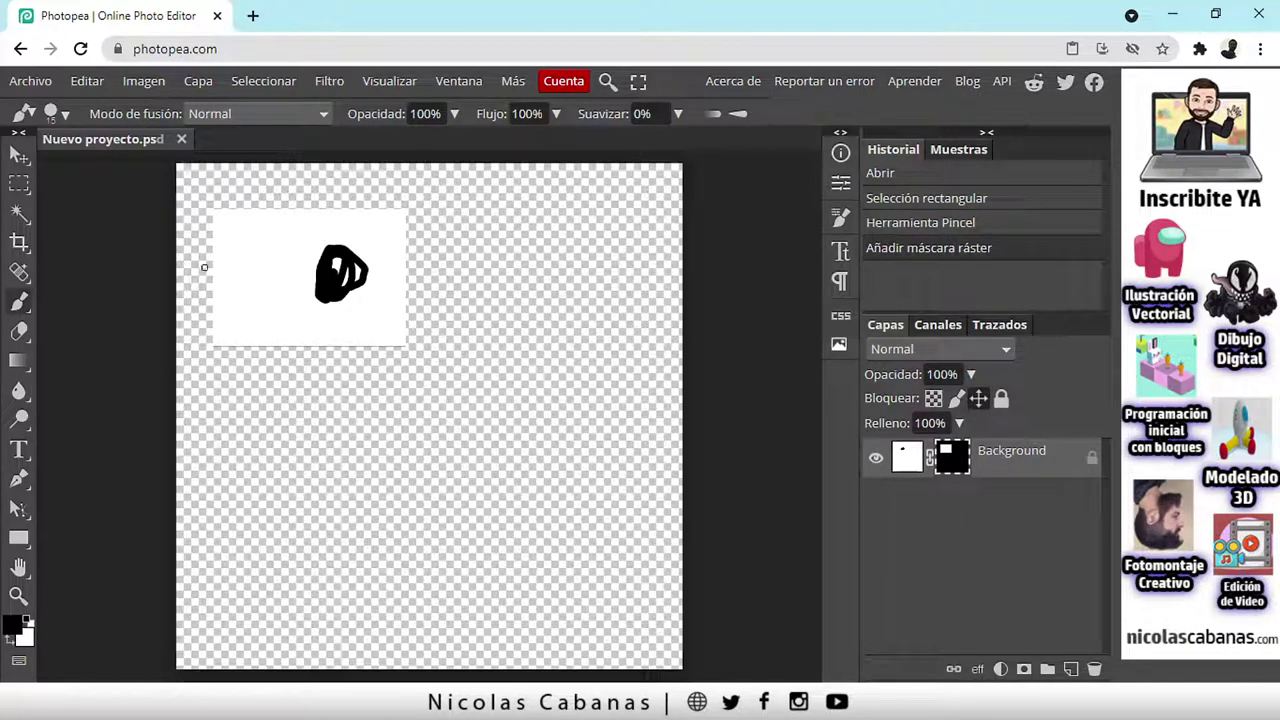
left_click(87, 81)
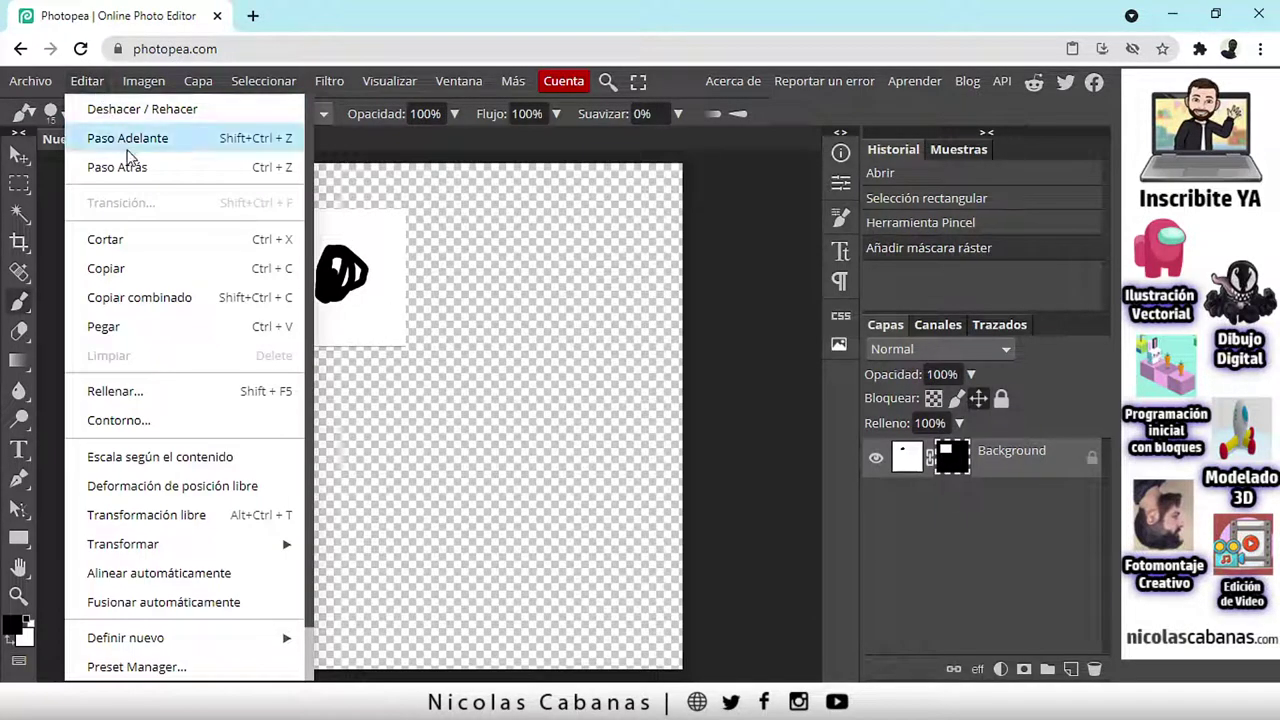
left_click(163, 170)
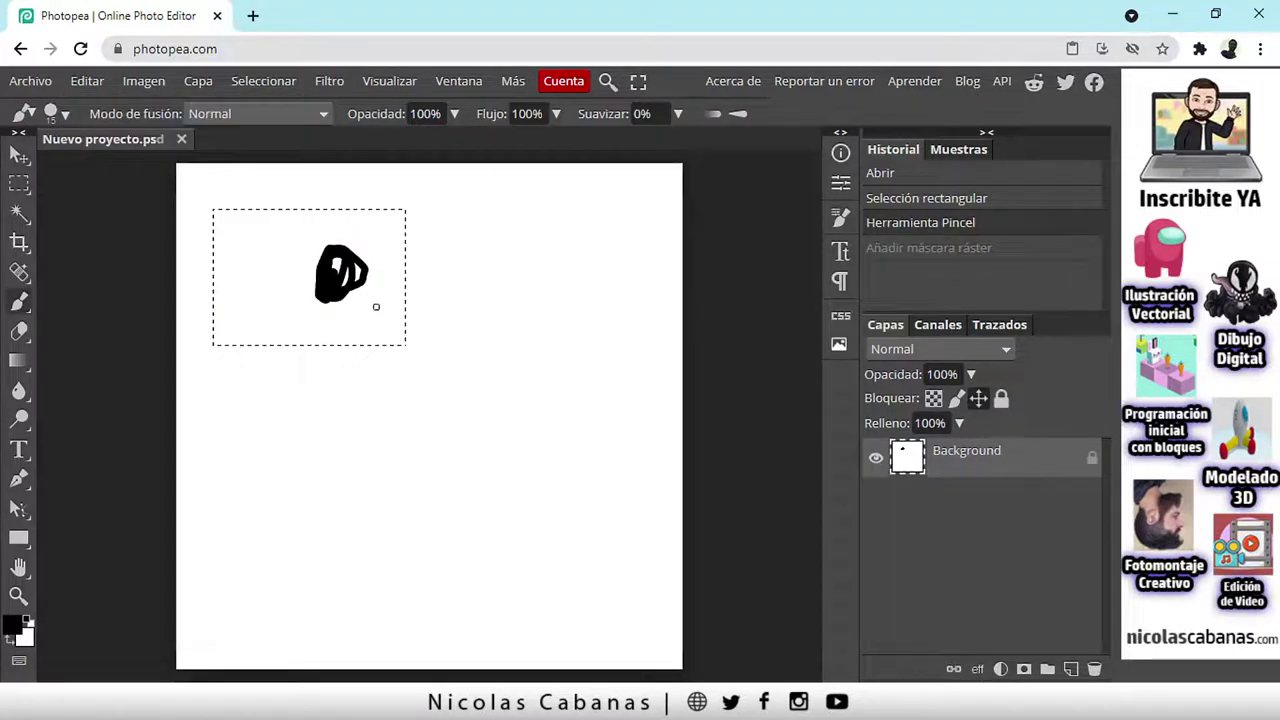
Step: Replace the selection with a smaller rectangle near the canvas centre, try it as a raster mask on Background, and undo the mask
key("m")
left_click(397, 366)
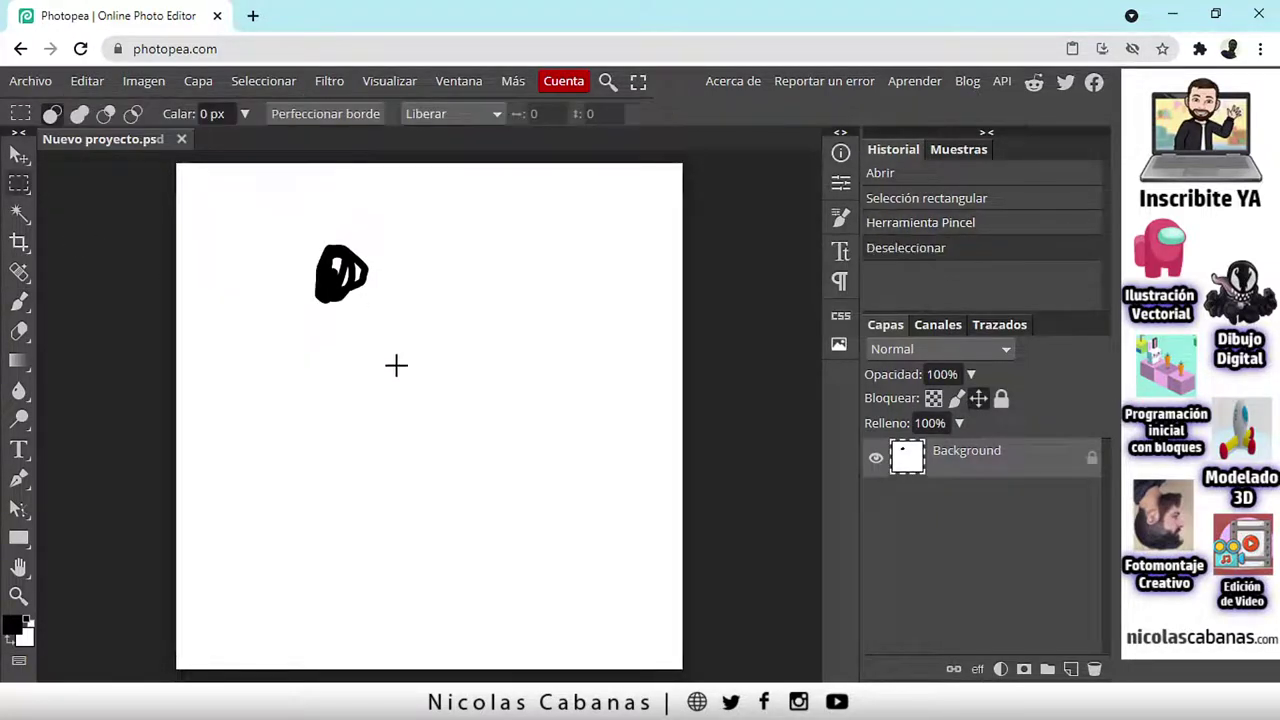
left_click_drag(325, 347, 446, 438)
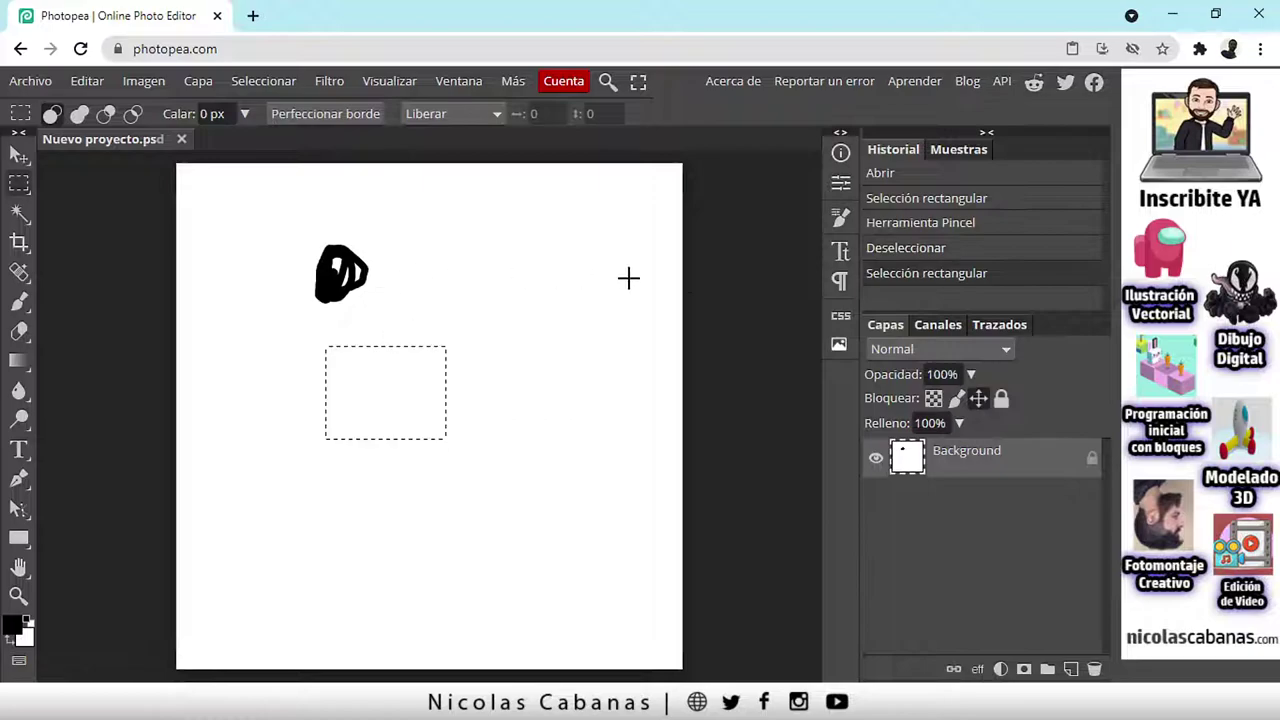
left_click(1023, 668)
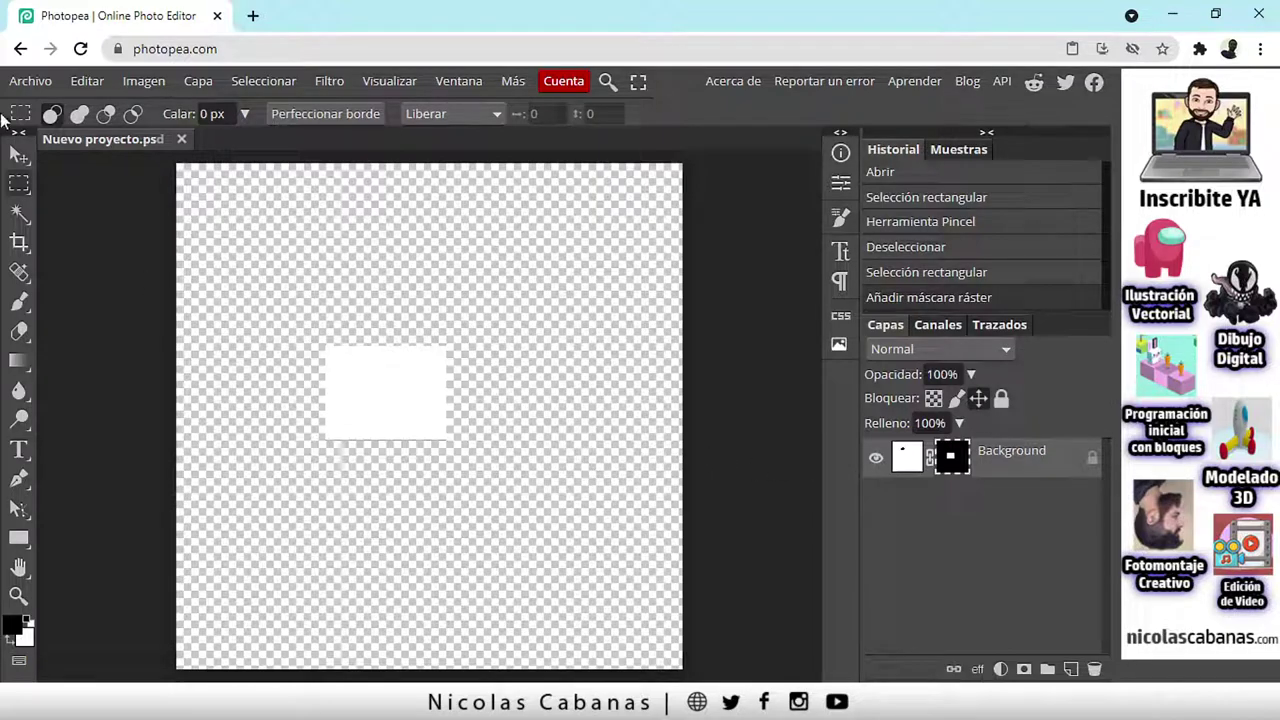
left_click(87, 80)
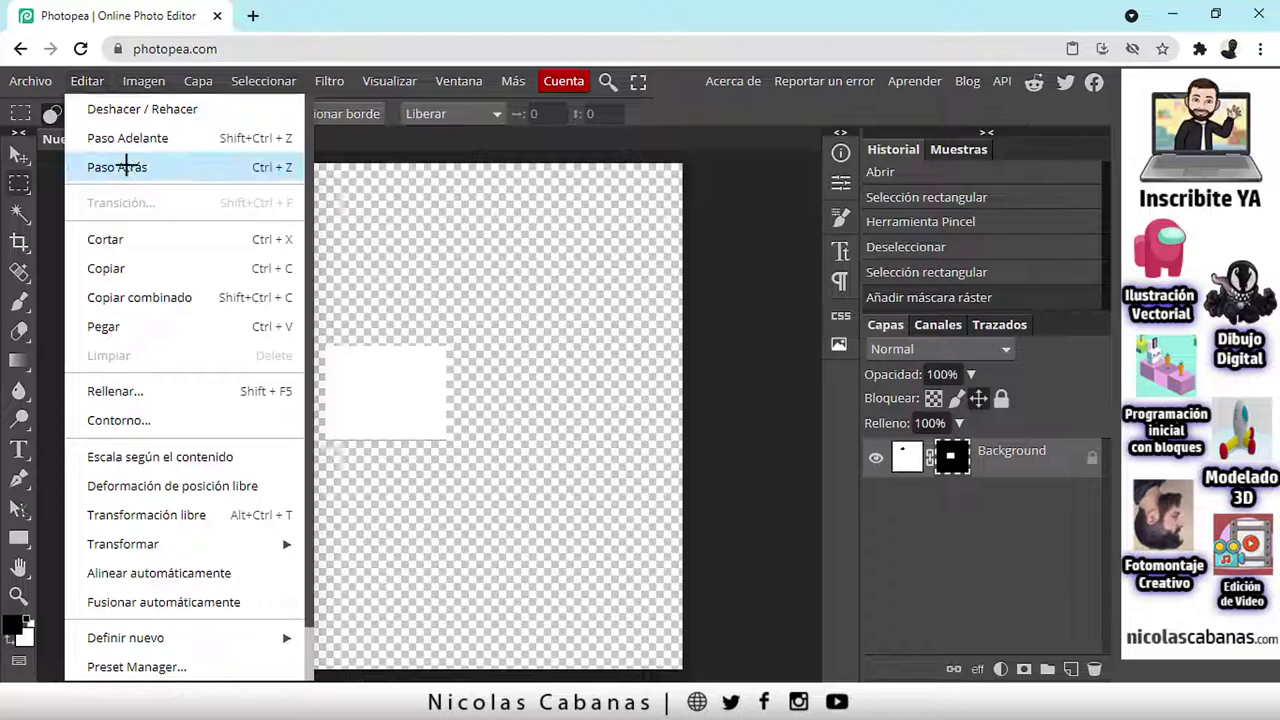
left_click(125, 163)
Step: Make an elliptical selection in the upper-right part of the canvas and add a raster mask from it to Background
right_click(22, 185)
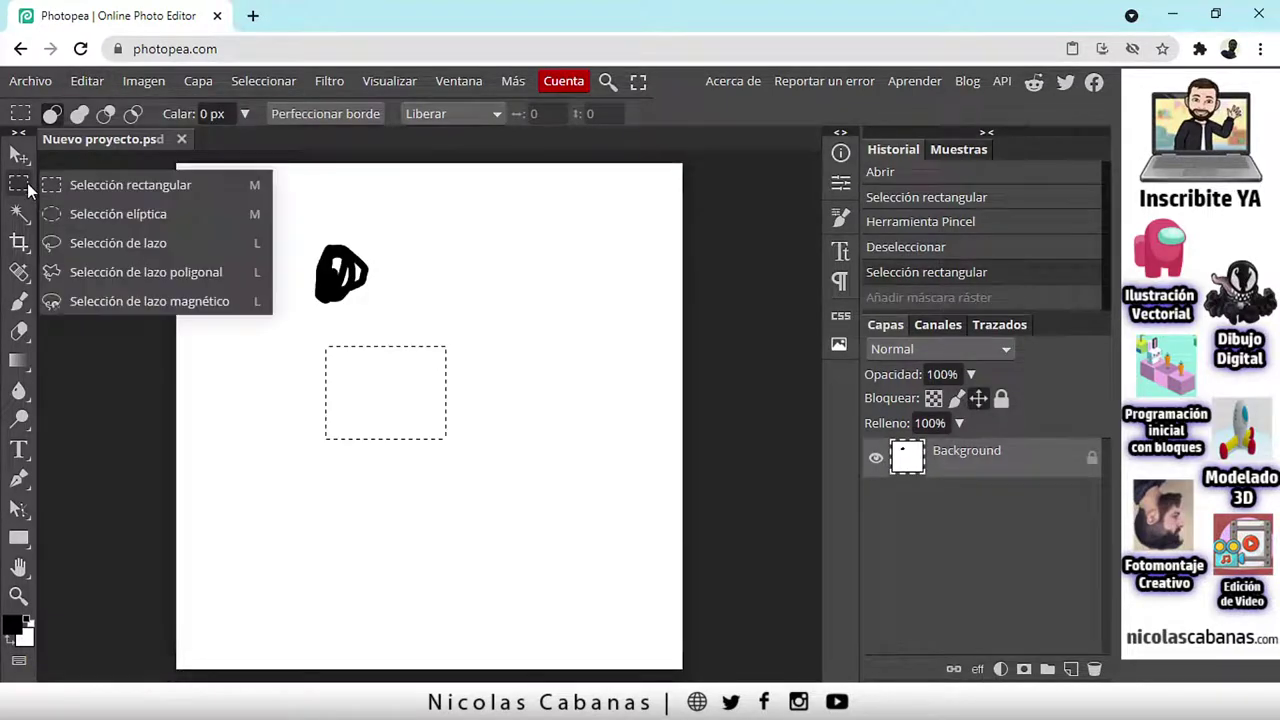
left_click(131, 216)
left_click_drag(494, 252, 621, 372)
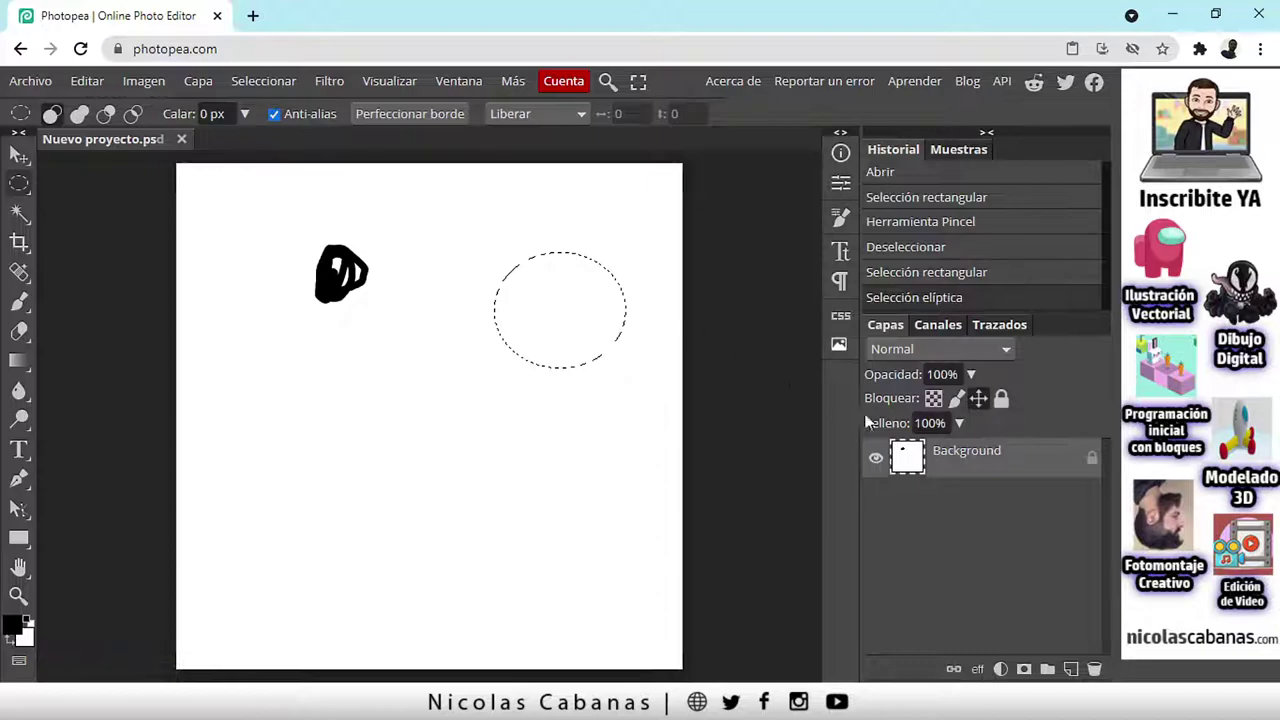
left_click(1024, 669)
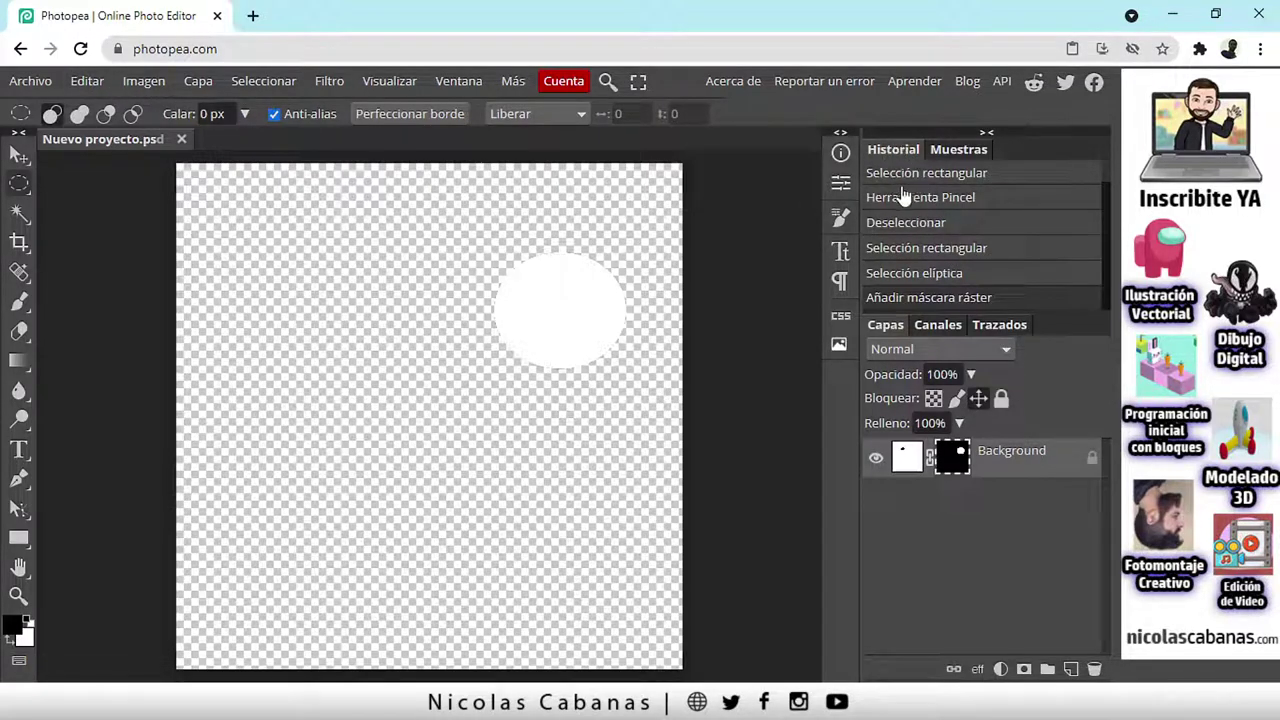
Step: Revert the document to its initial Abrir state in the history
scroll(1063, 277, "up", 1)
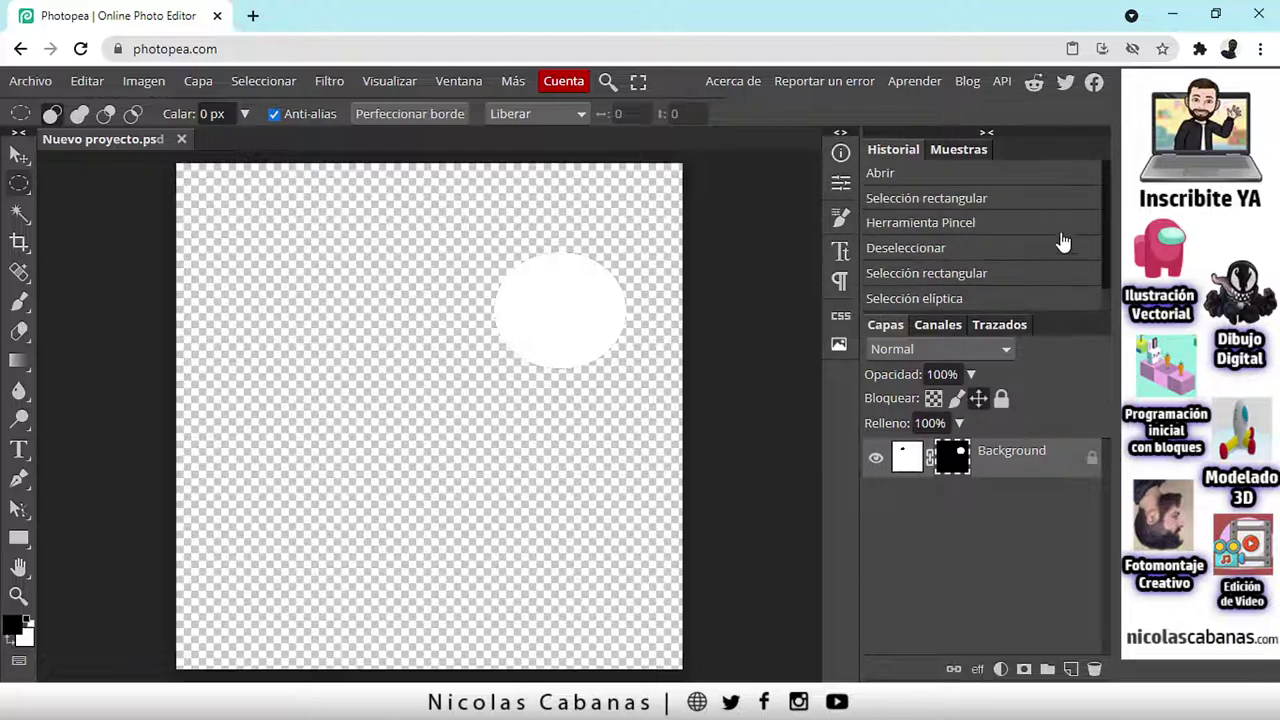
left_click(928, 175)
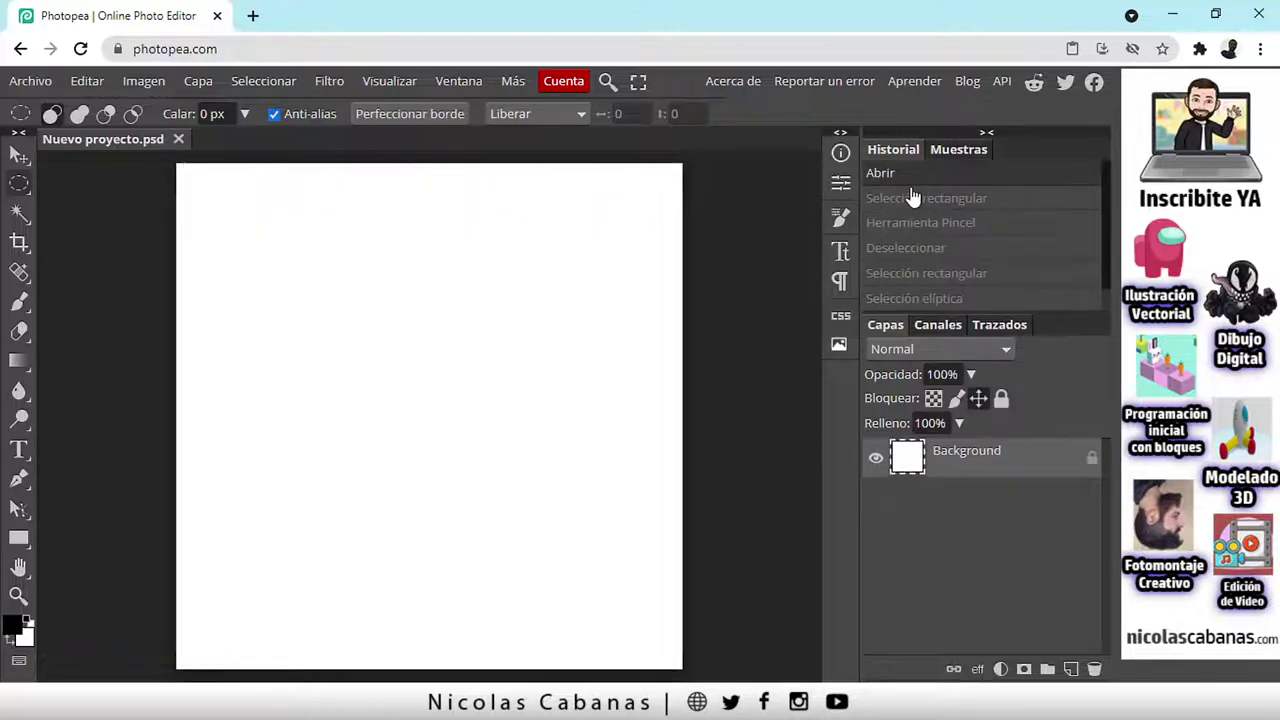
left_click(978, 199)
left_click(985, 225)
left_click(988, 248)
left_click(990, 273)
left_click(1000, 298)
left_click(1000, 273)
left_click(997, 249)
left_click(988, 222)
left_click(991, 198)
left_click(990, 183)
Step: Activate the Pen tool, try its Forma mode and return it to Trazado
left_click(22, 479)
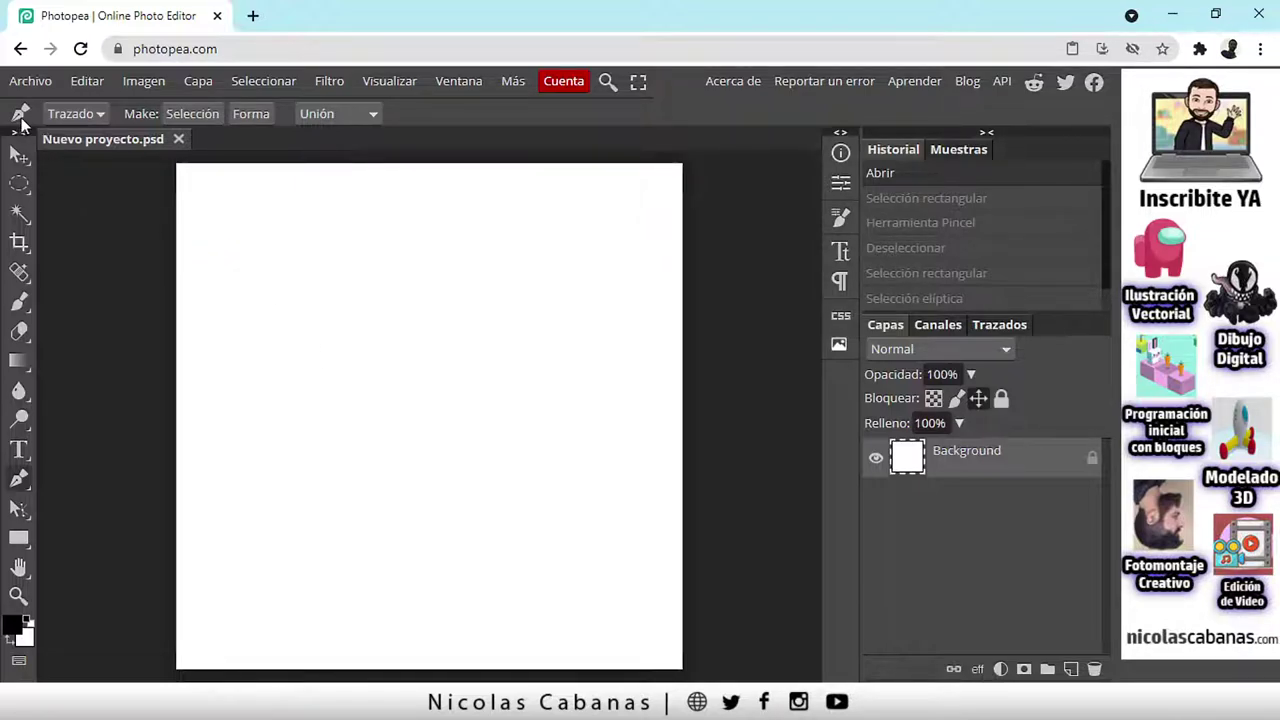
key("super+plus")
left_click(913, 54)
key("super+plus")
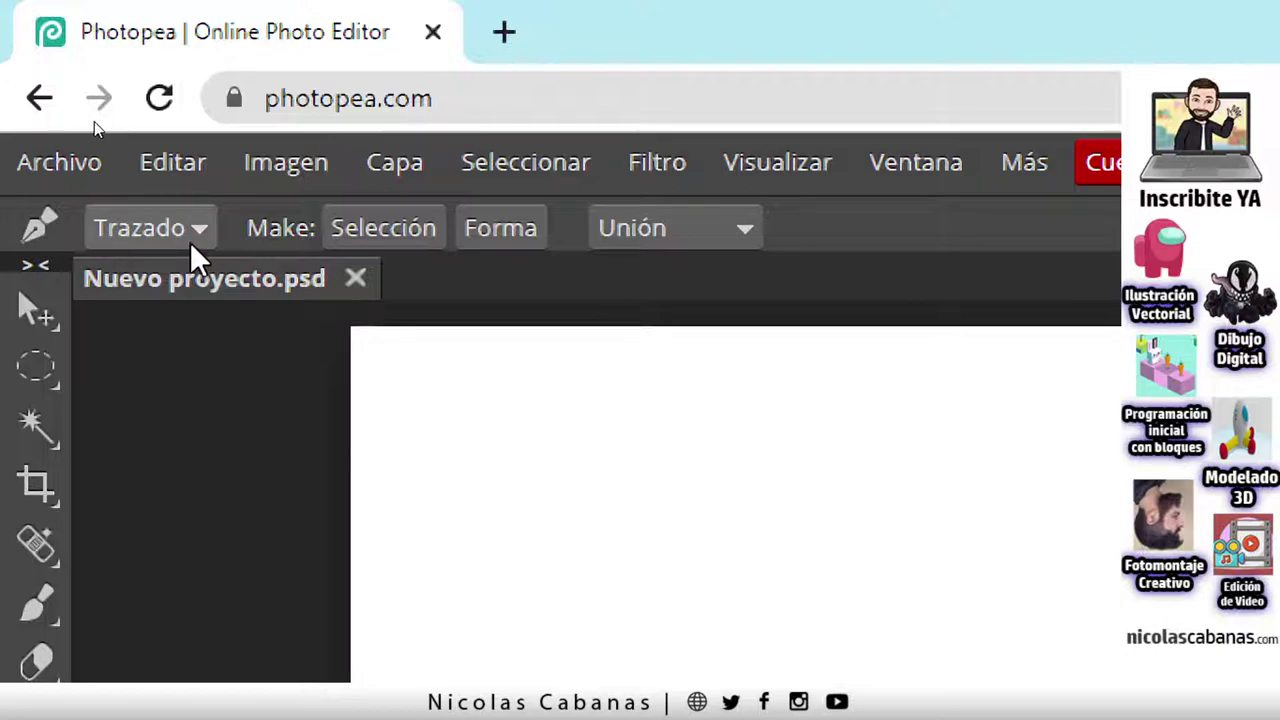
left_click(165, 240)
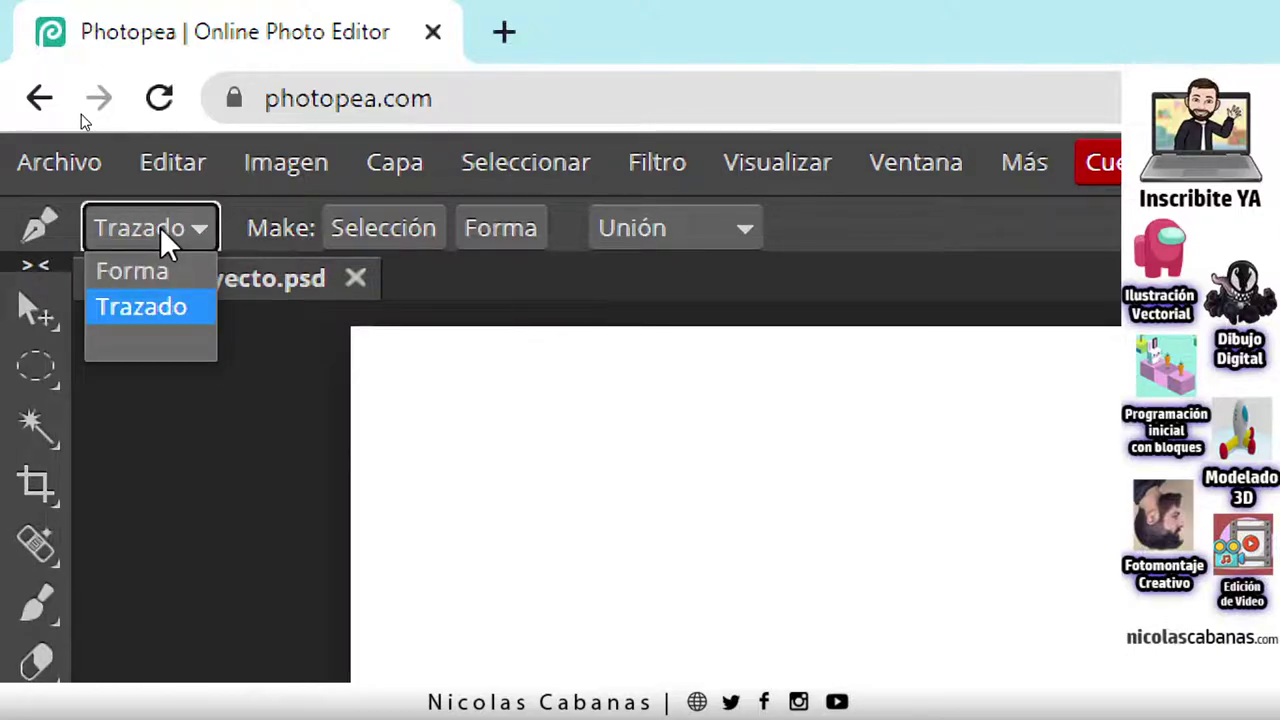
left_click(186, 284)
left_click(186, 228)
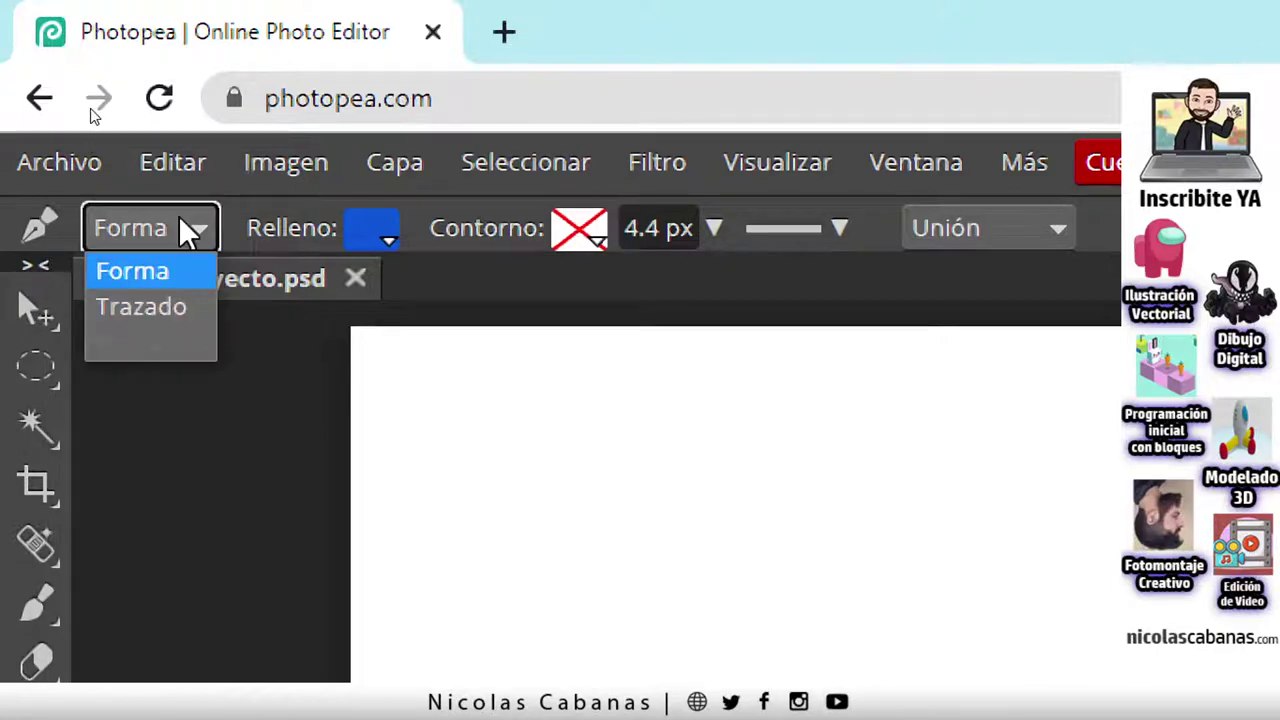
left_click(141, 306)
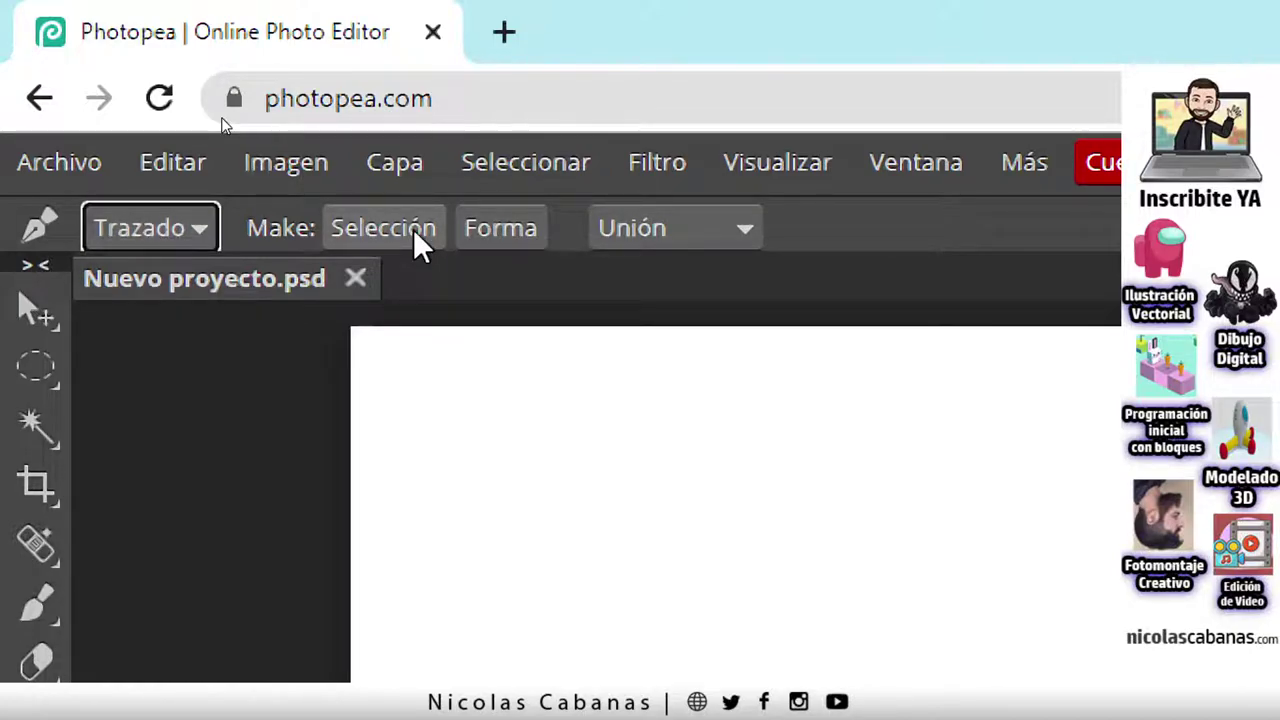
Step: Examine the Pen tool's path combination options, keeping Unión, and the list of available shape tools
left_click(680, 228)
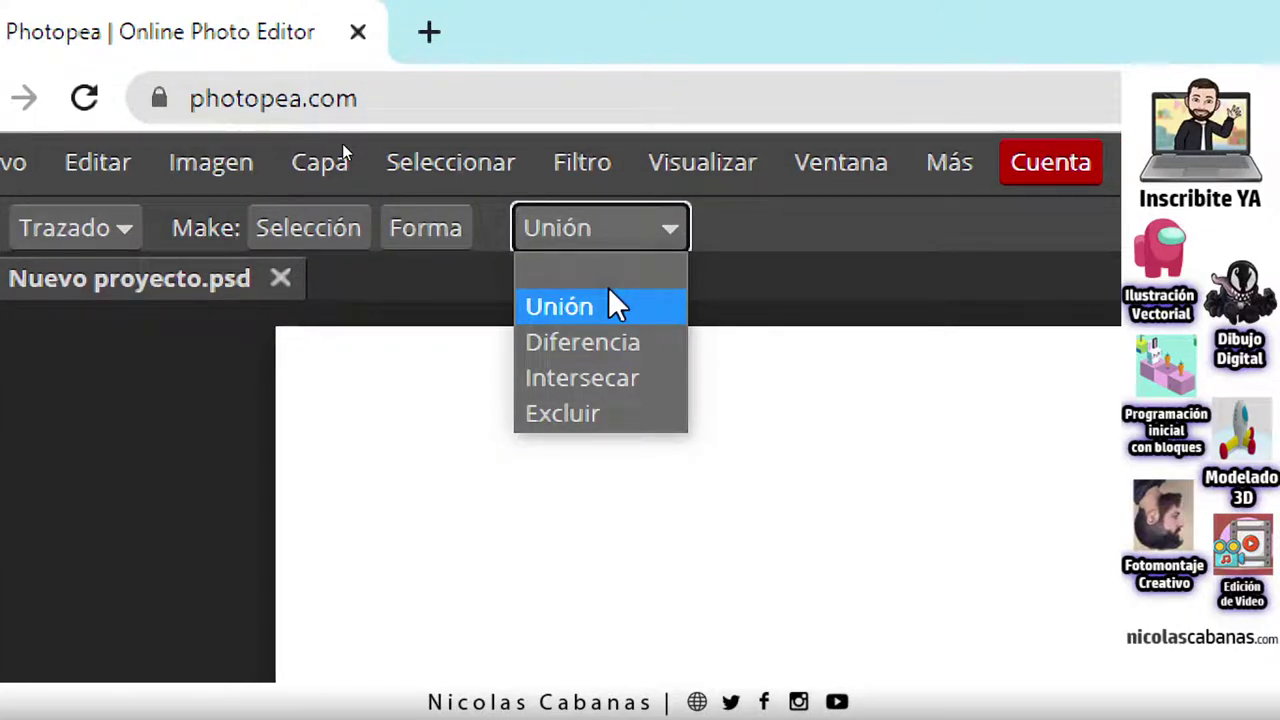
left_click(612, 305)
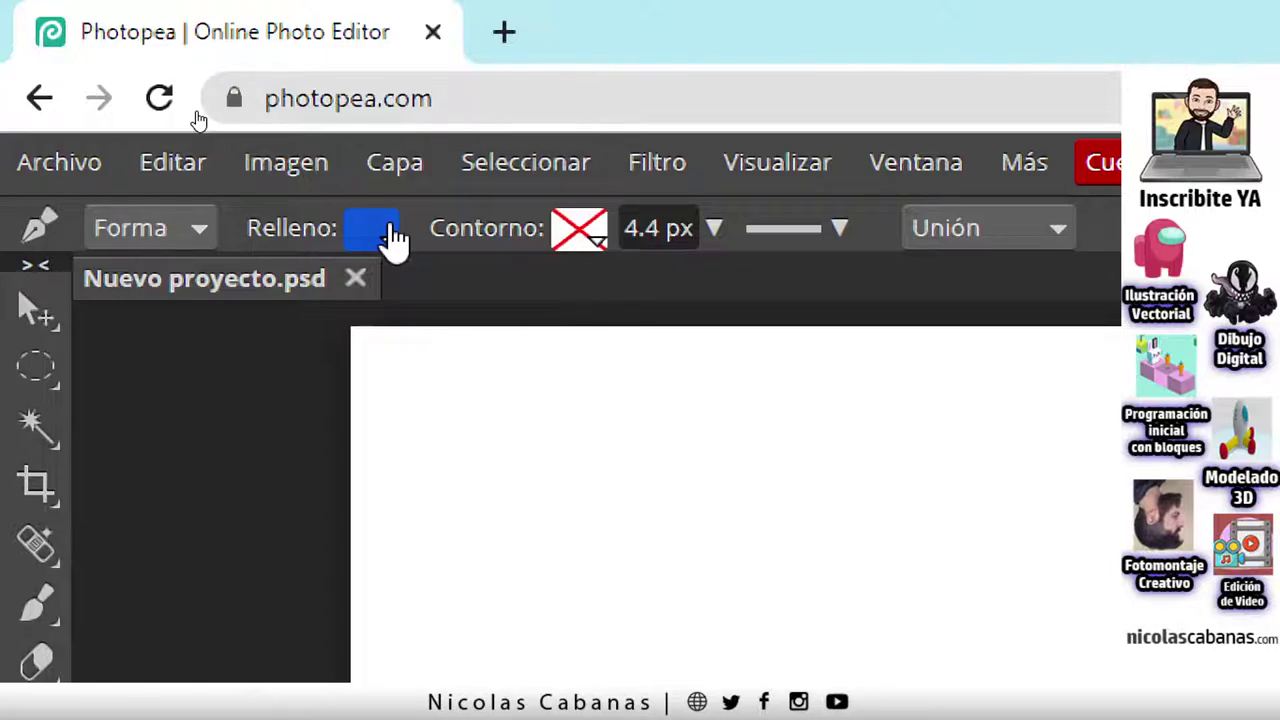
left_click(985, 228)
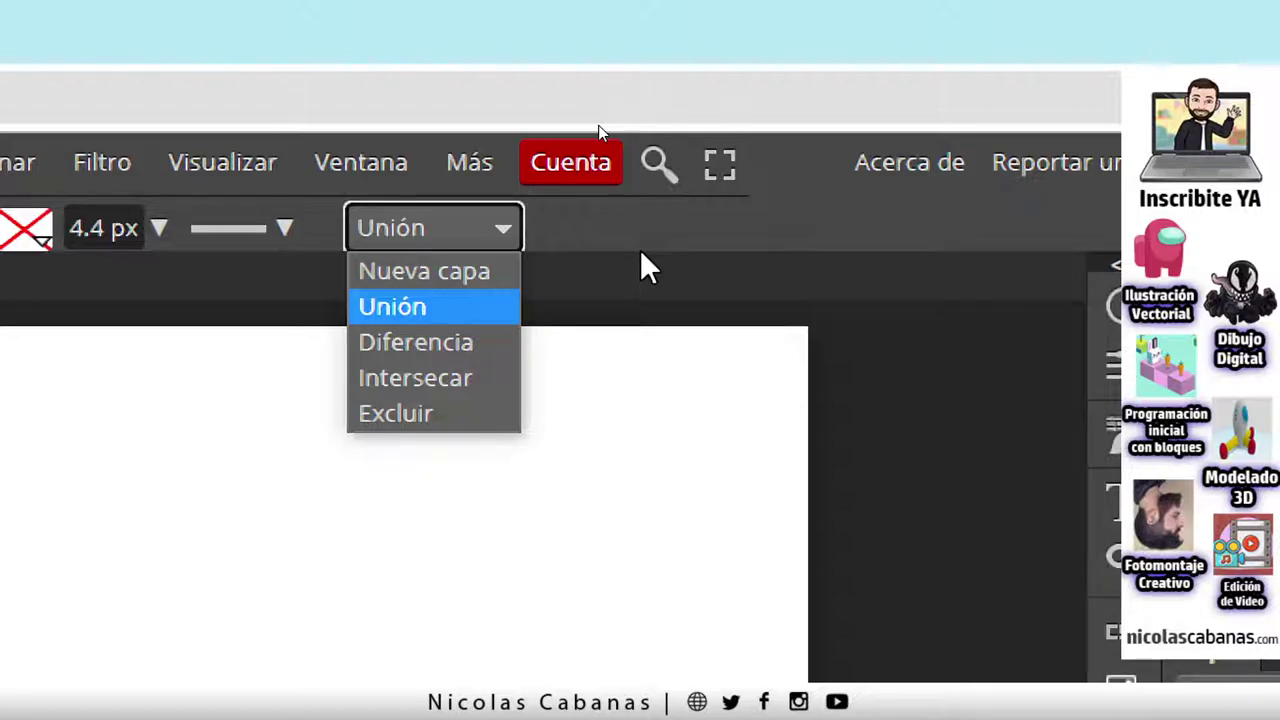
left_click(278, 163)
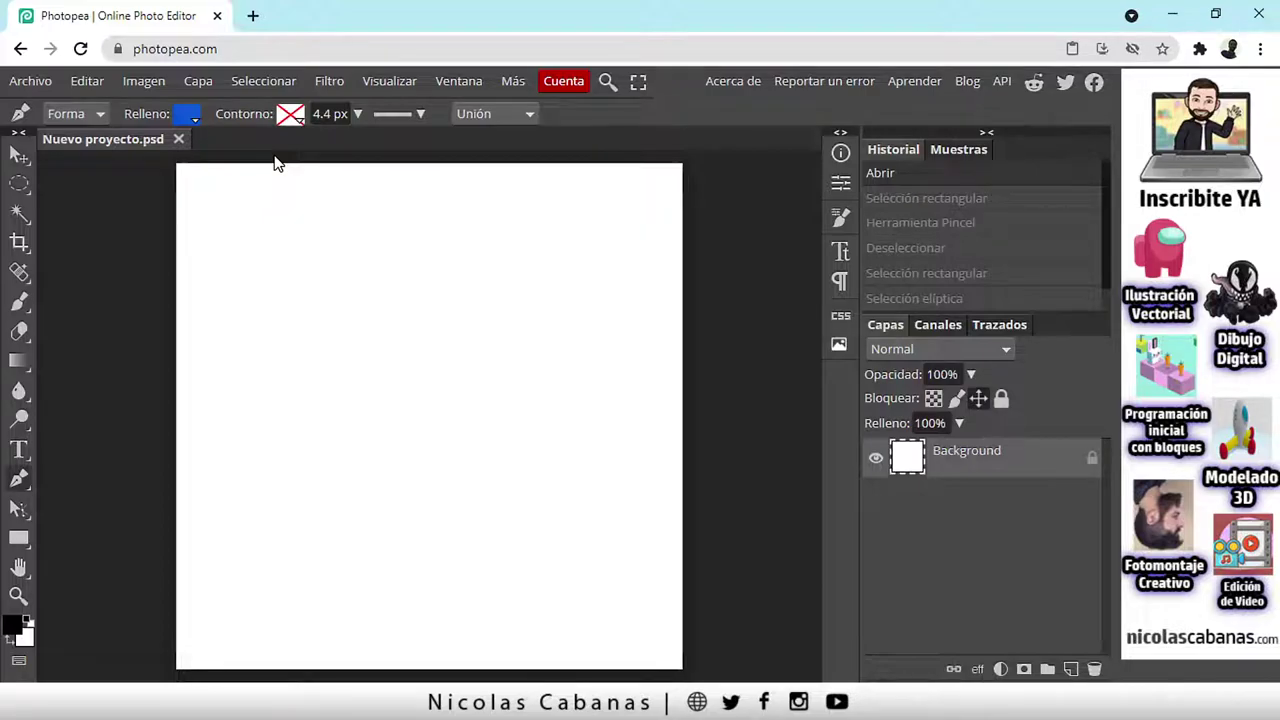
left_click(75, 113)
right_click(18, 538)
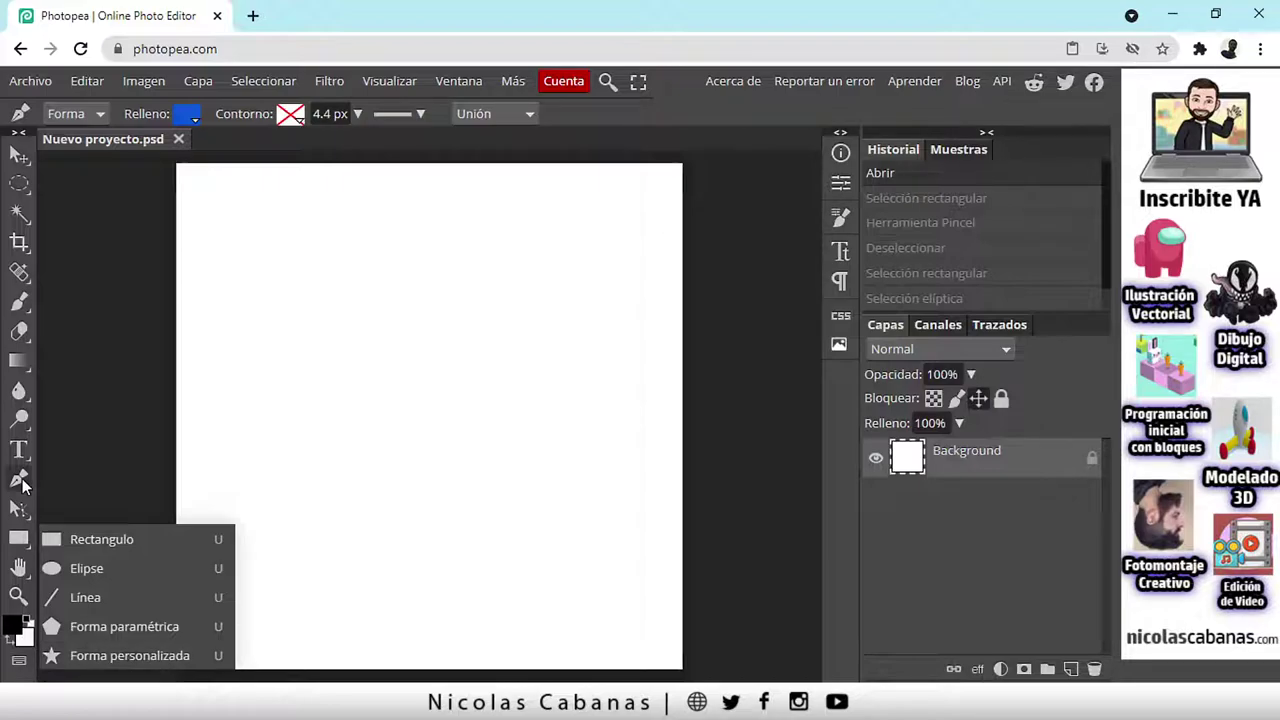
left_click(133, 450)
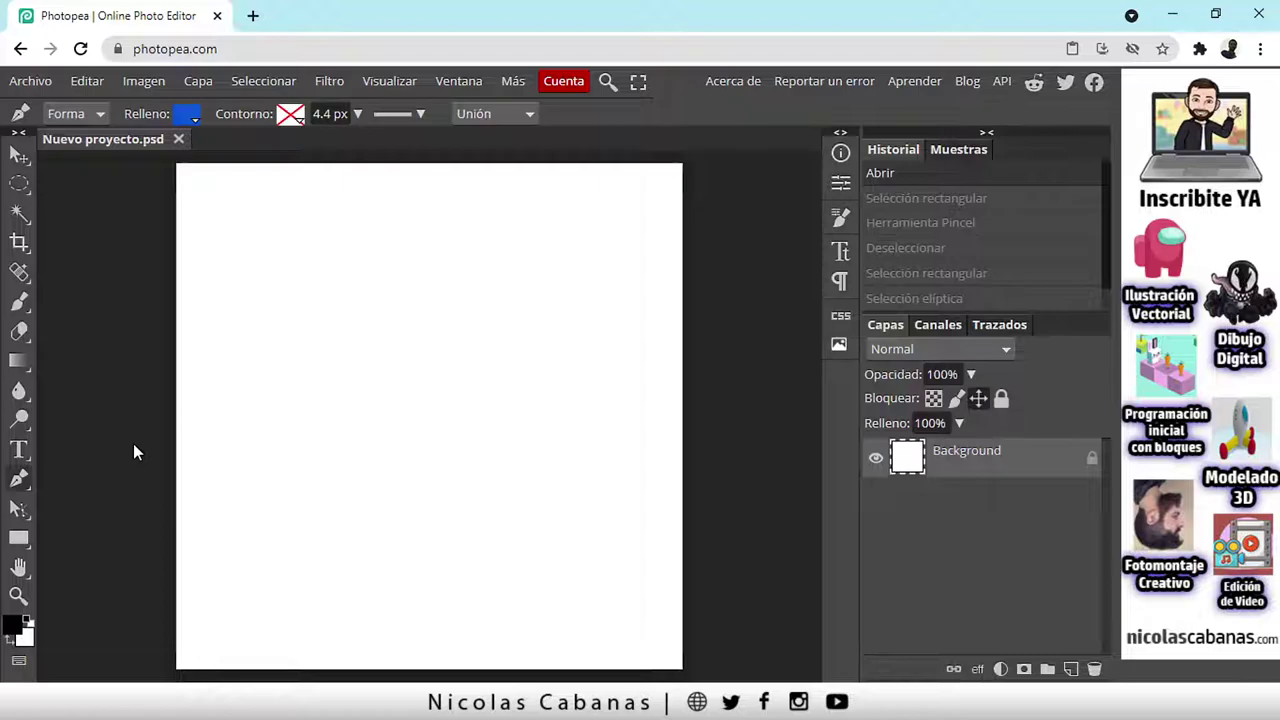
Step: Start a filled shape with the Pen tool in Forma mode, placing three straight-line anchor points as a narrow triangle left of the canvas centre
left_click_drag(133, 453, 297, 280)
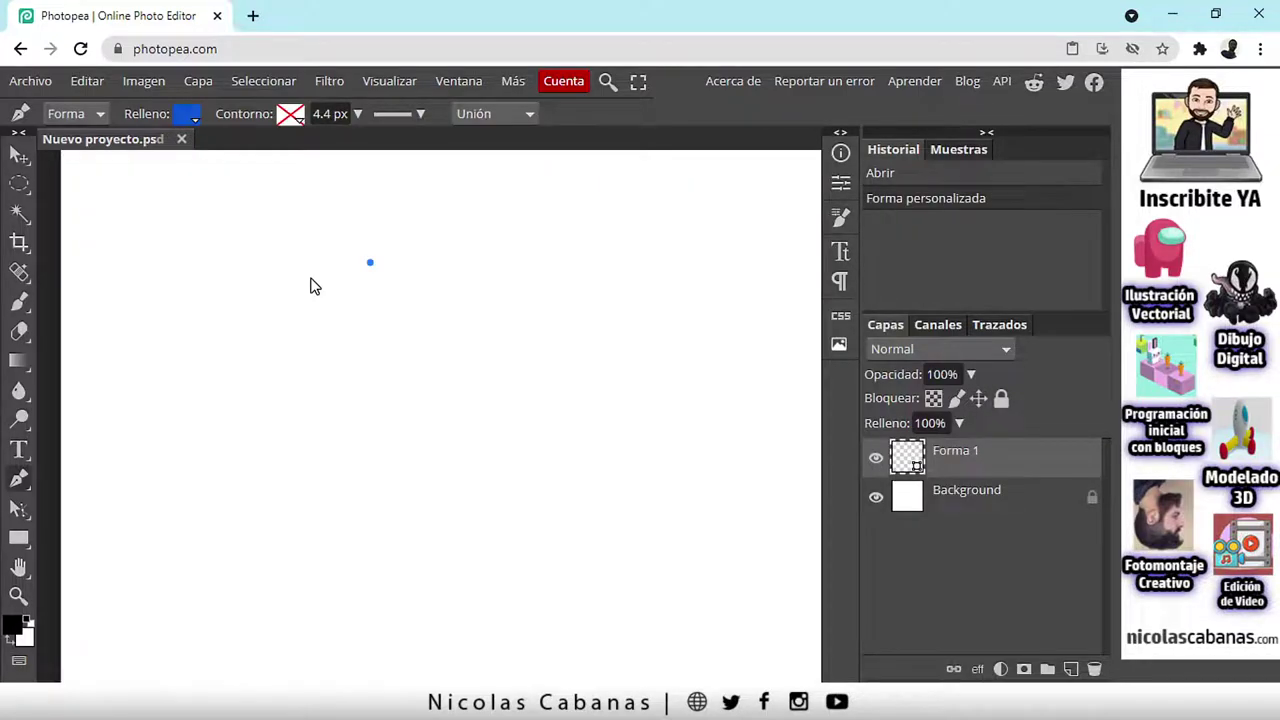
left_click(250, 455)
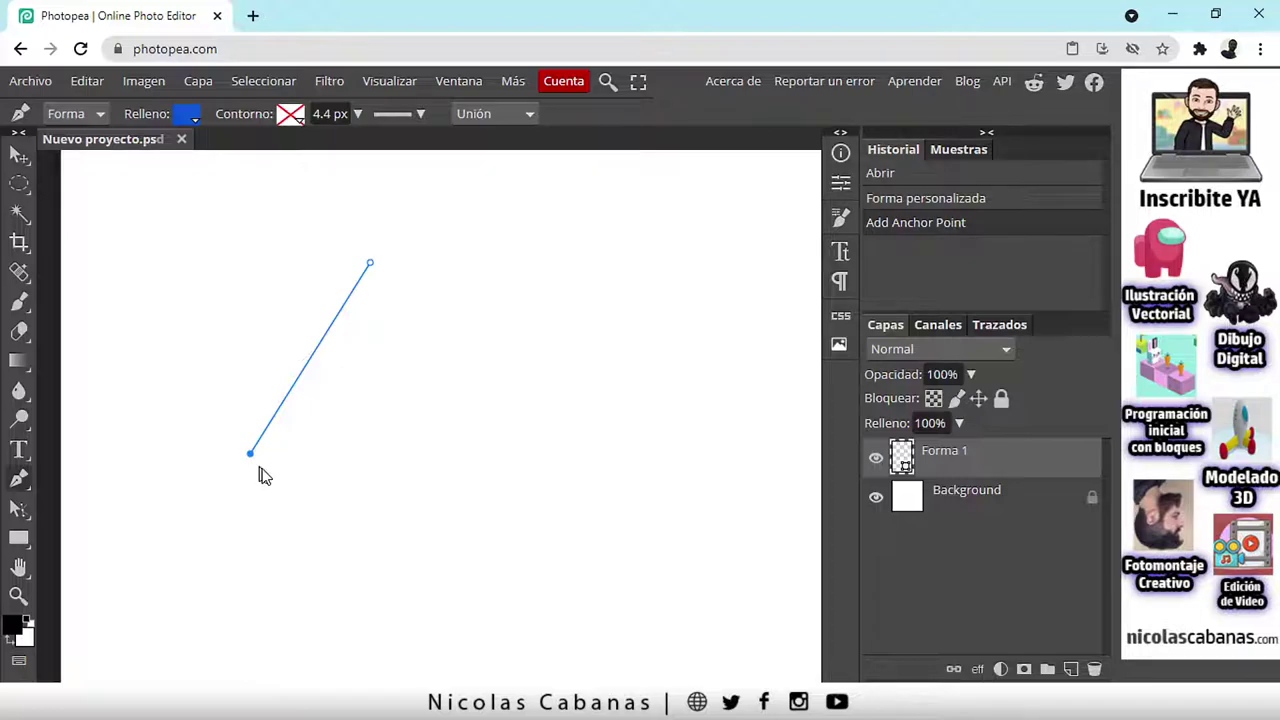
left_click(394, 563)
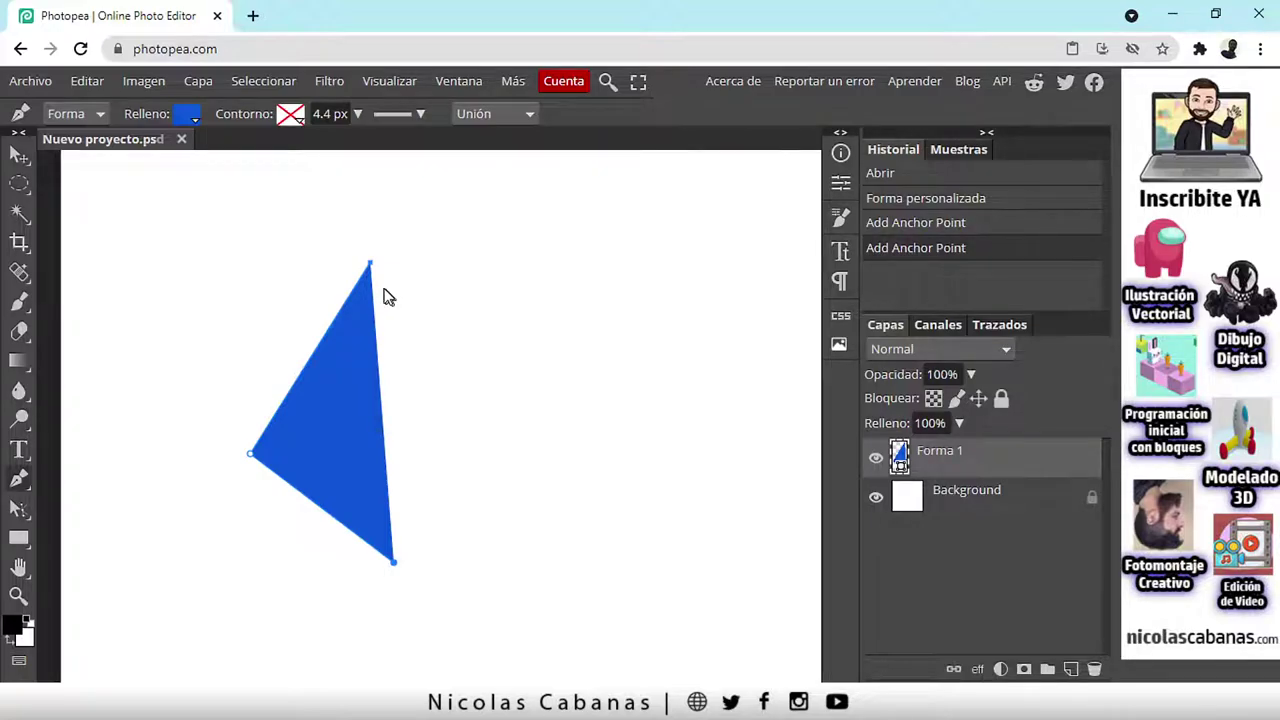
Step: Change the fill of the triangular shape to solid red
left_click(186, 118)
left_click(213, 219)
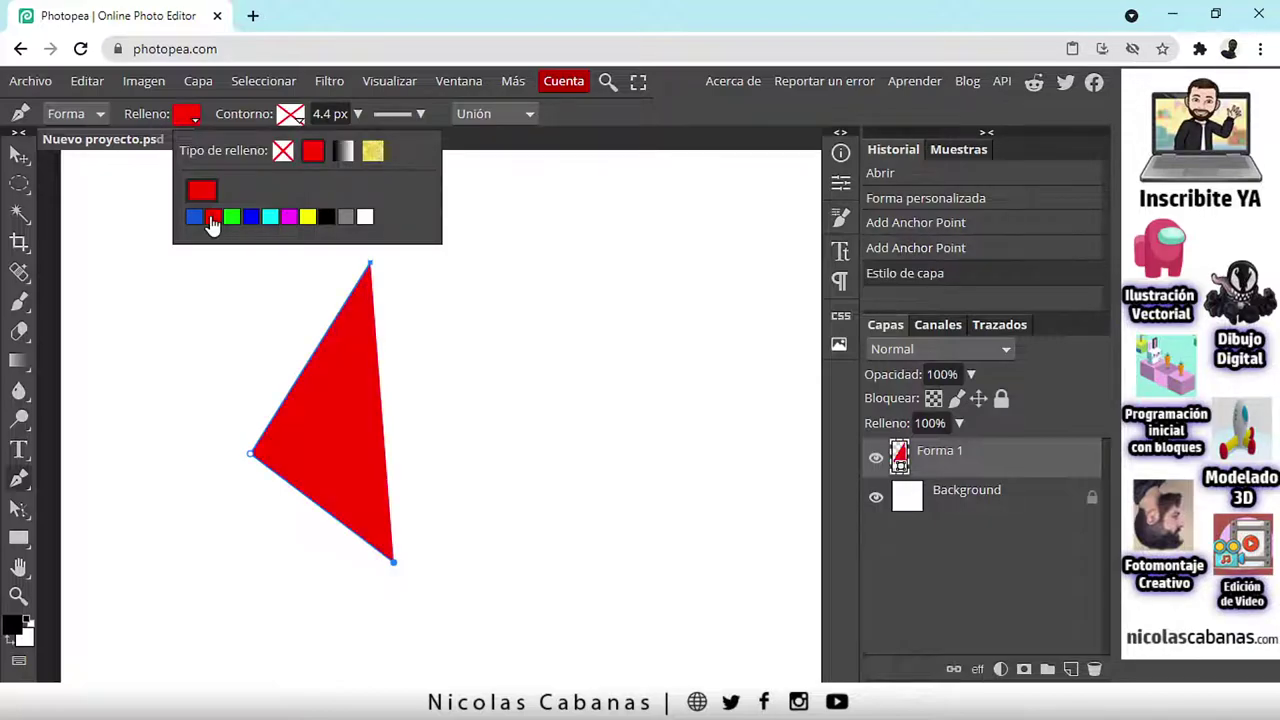
left_click(638, 114)
Step: Extend the shape with straight segments around the lower right and upper edge of the canvas, and close the path at its first point
left_click(567, 510)
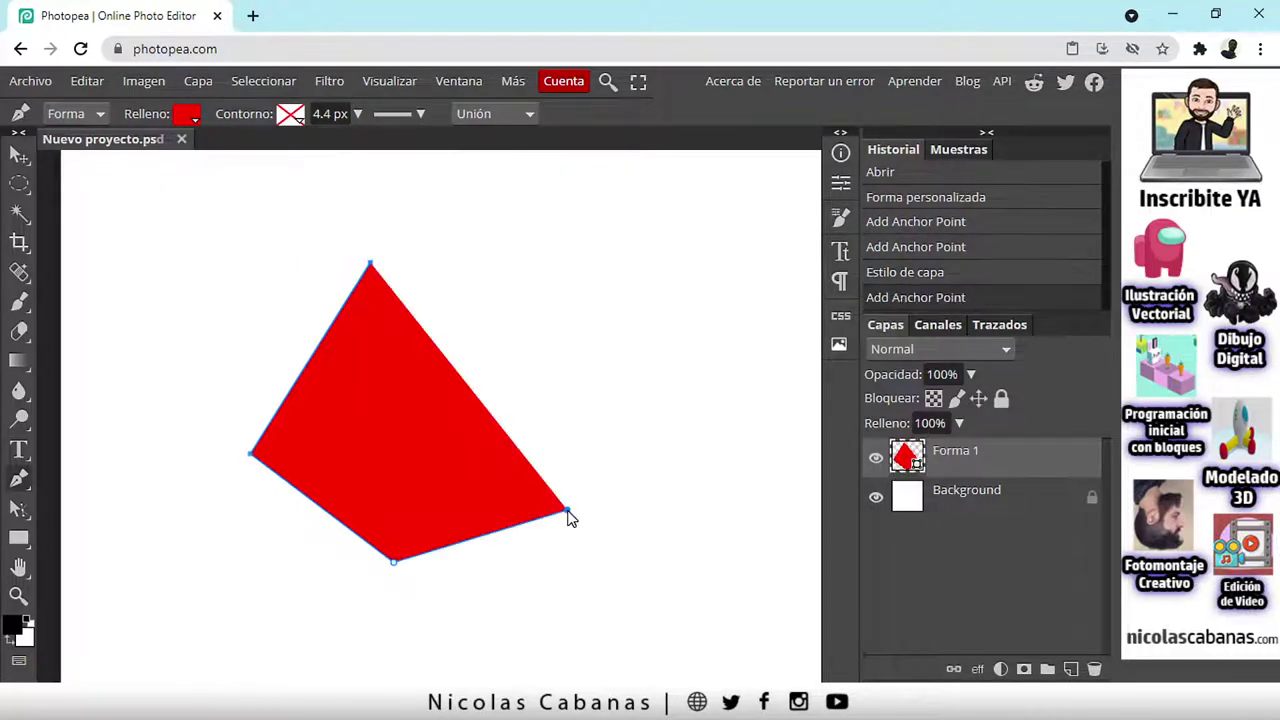
left_click(615, 573)
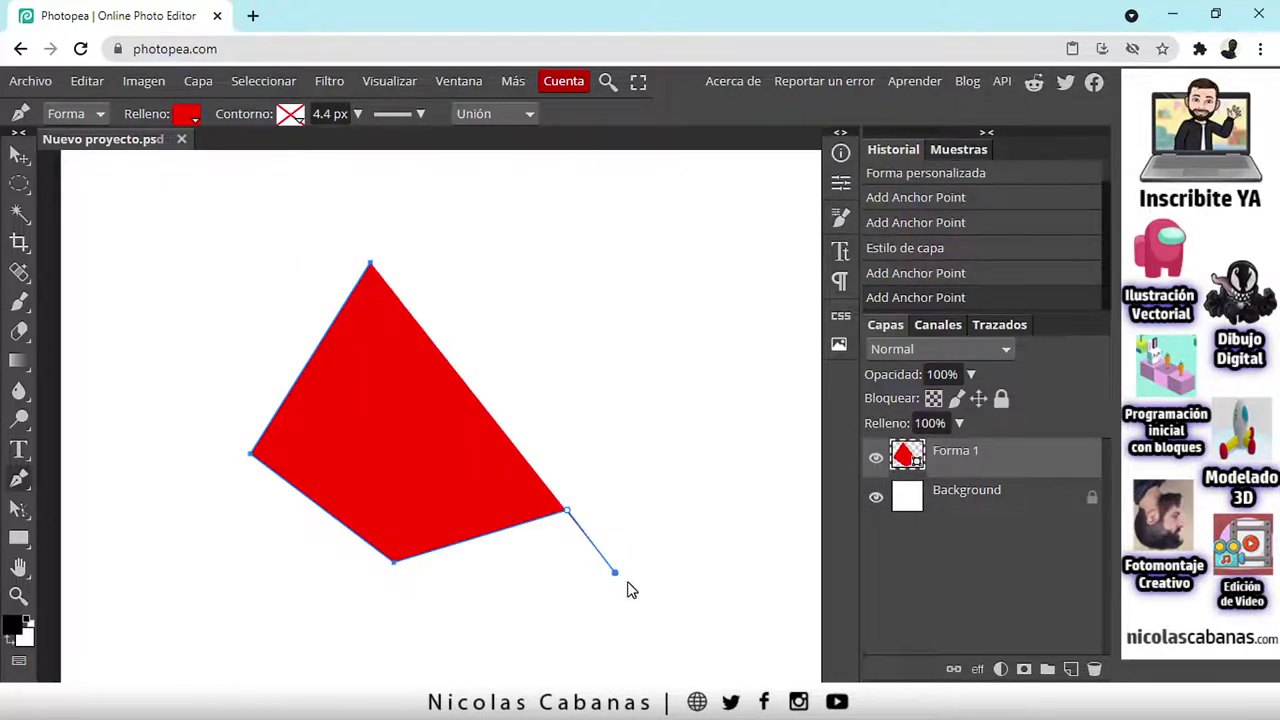
left_click(567, 622)
left_click(612, 650)
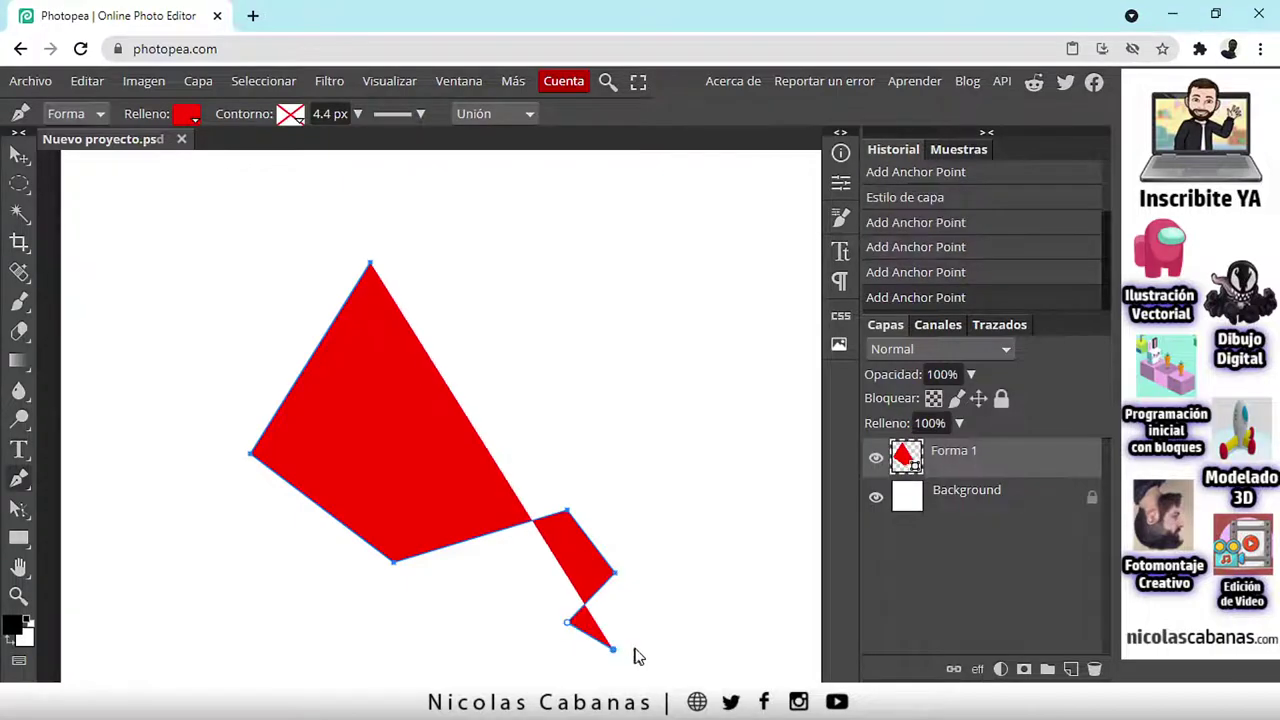
left_click(712, 634)
left_click(732, 522)
left_click(731, 352)
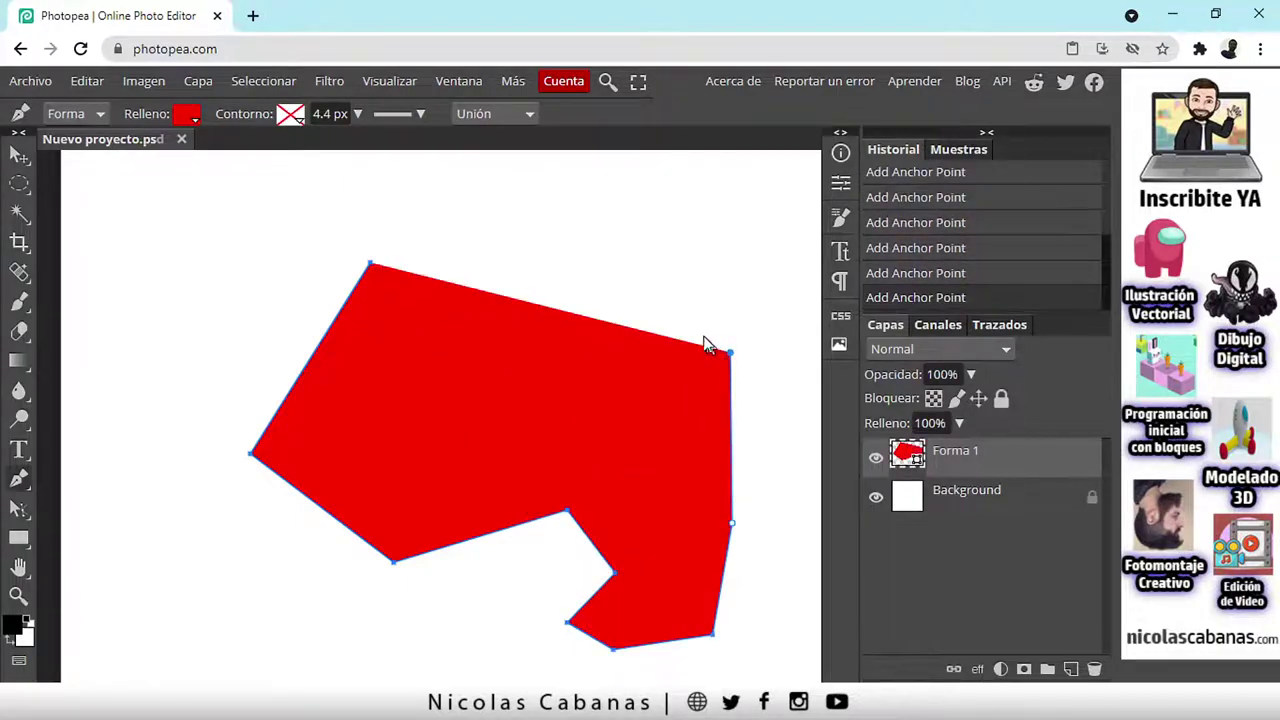
left_click(657, 321)
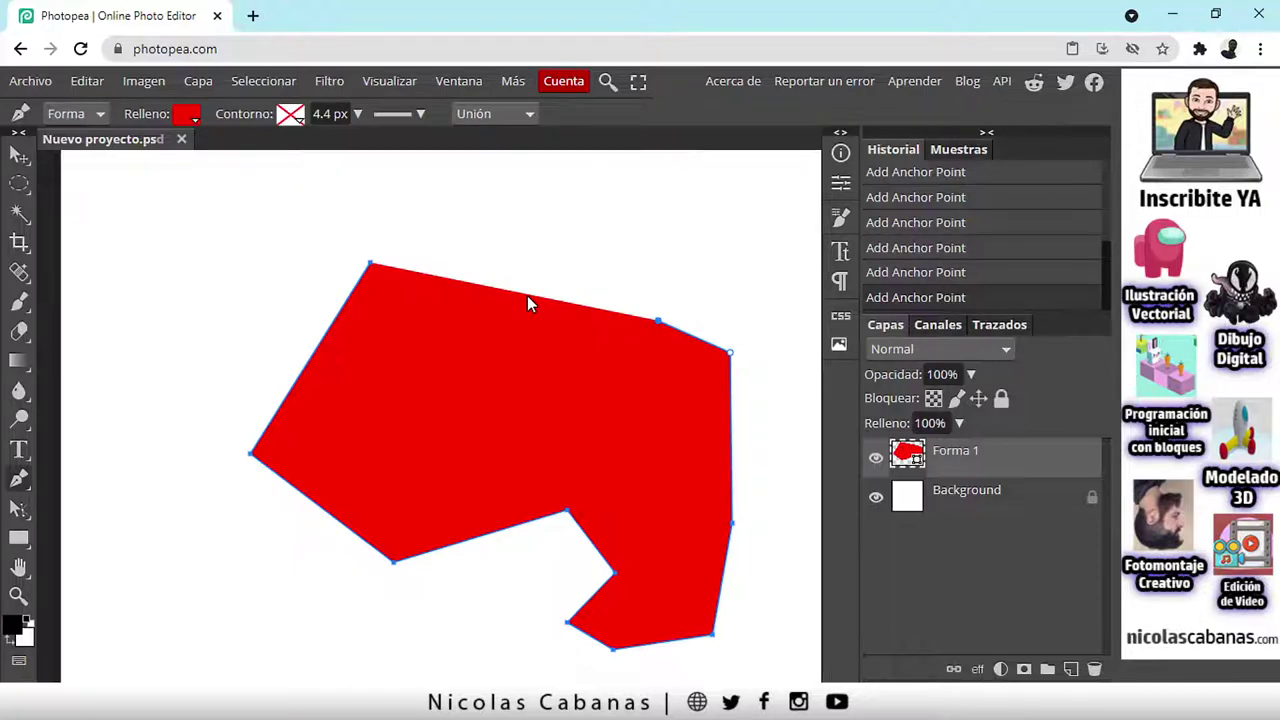
left_click_drag(505, 201, 505, 197)
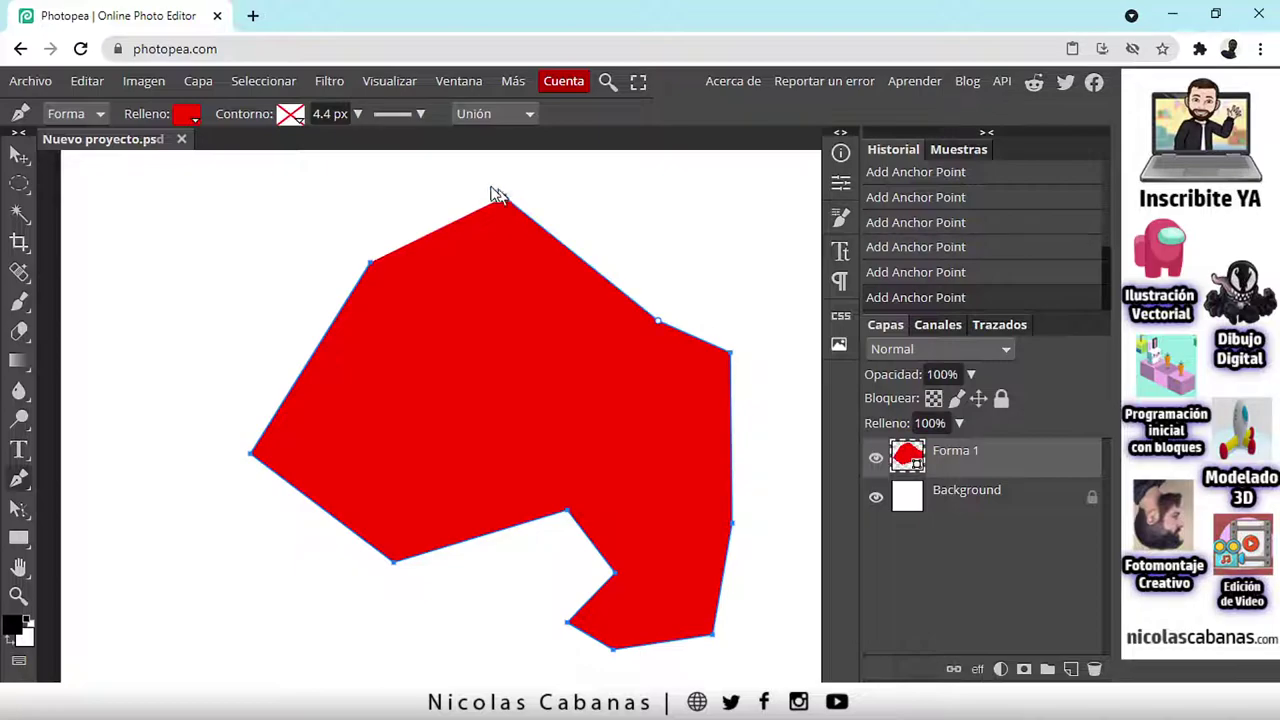
left_click(369, 264)
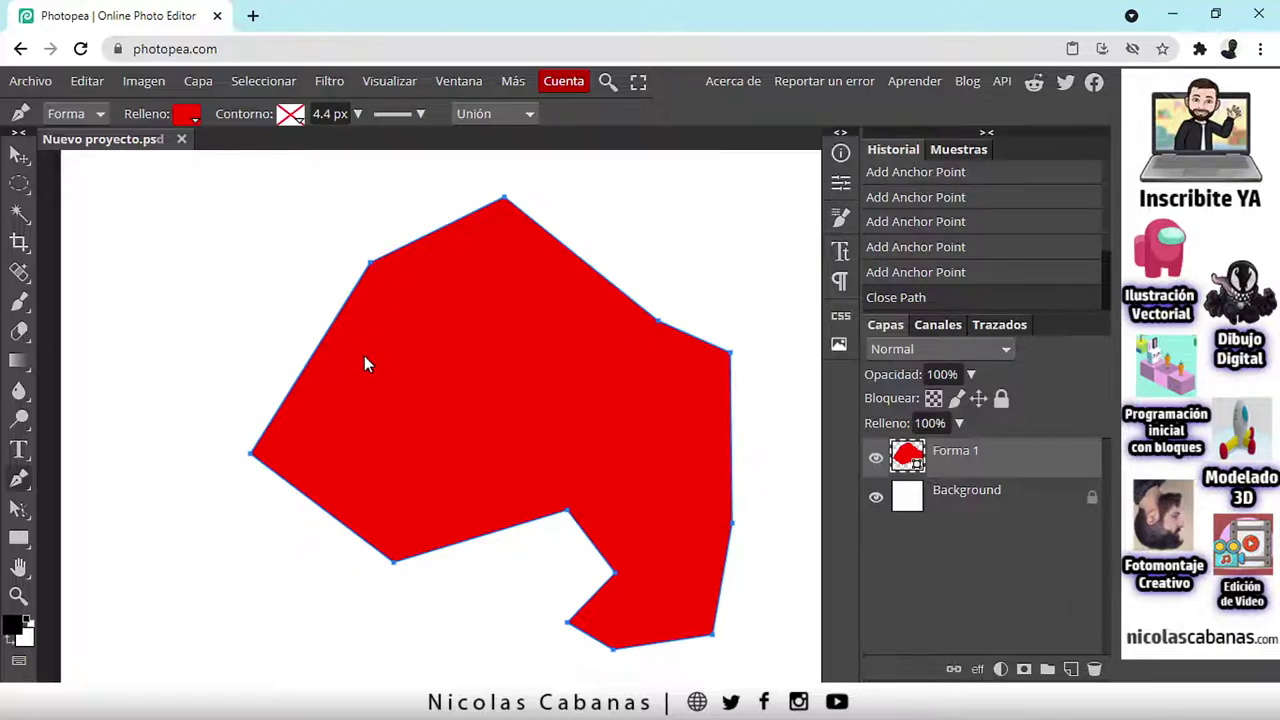
Step: Try solid blue and solid green as the closed shape's fill
left_click(183, 118)
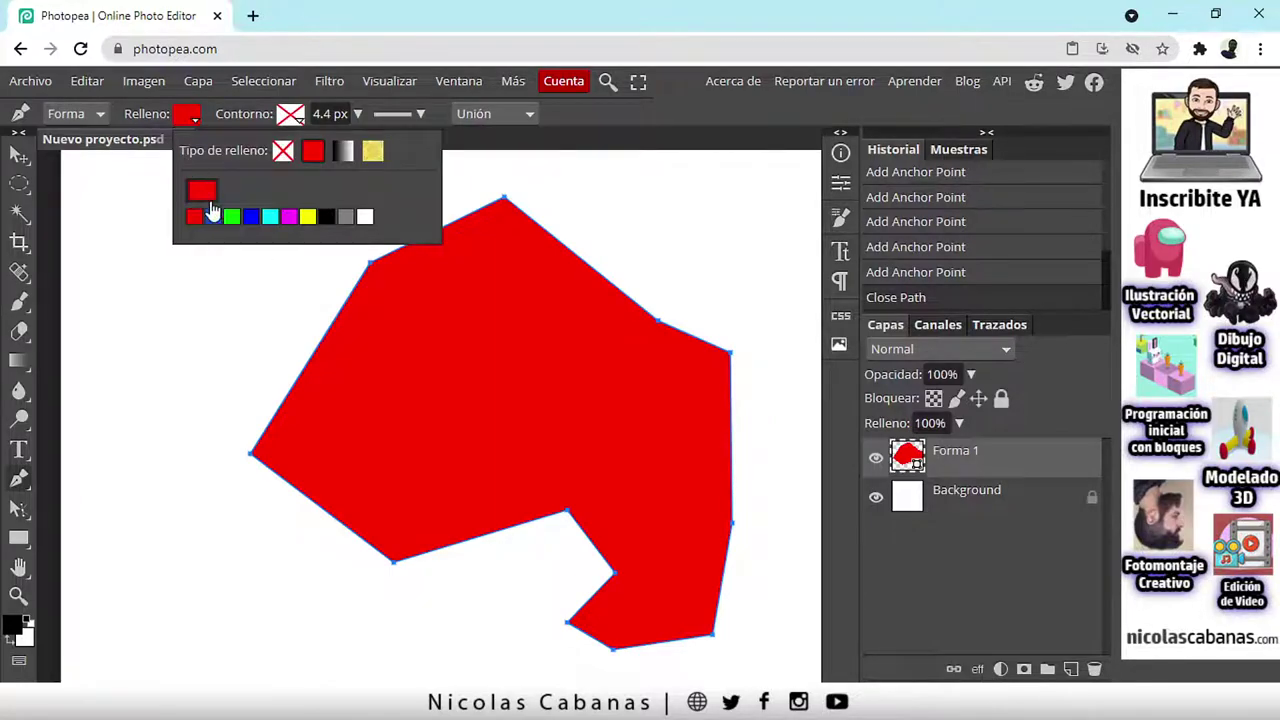
left_click(212, 216)
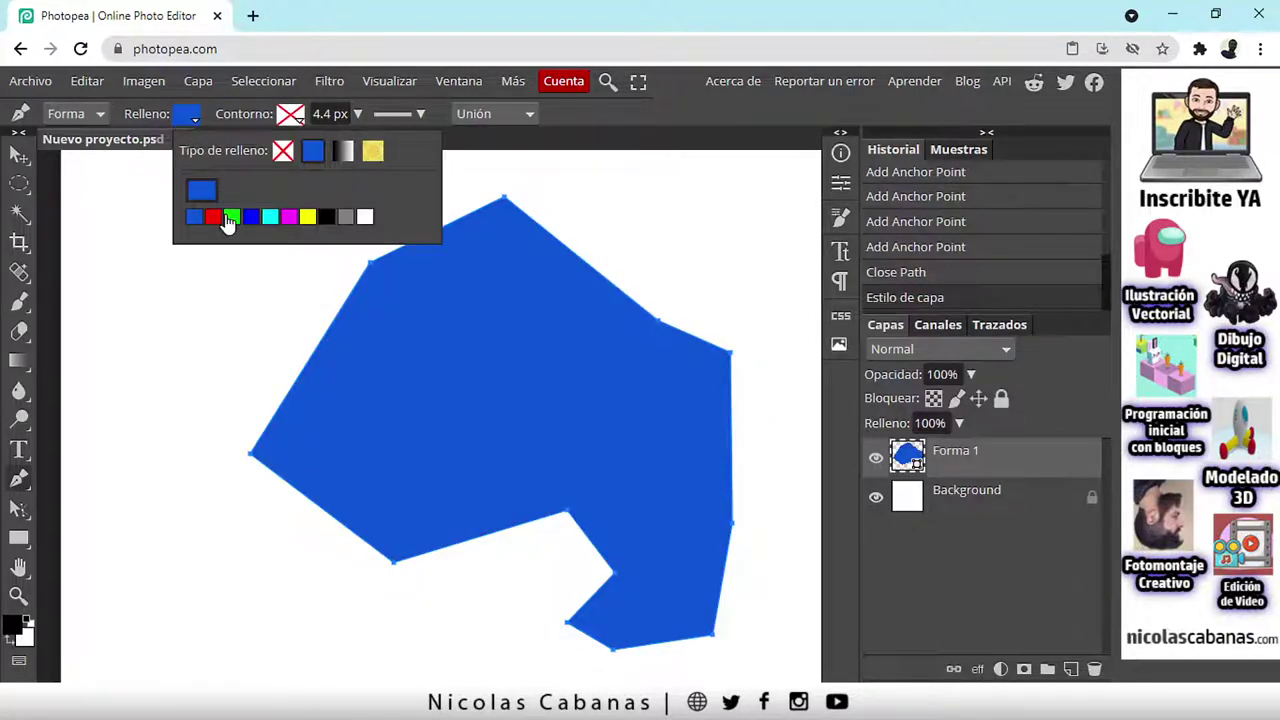
left_click(231, 216)
Step: Pick a custom dark blue in the colour picker as the shape's fill and confirm it
left_click(201, 190)
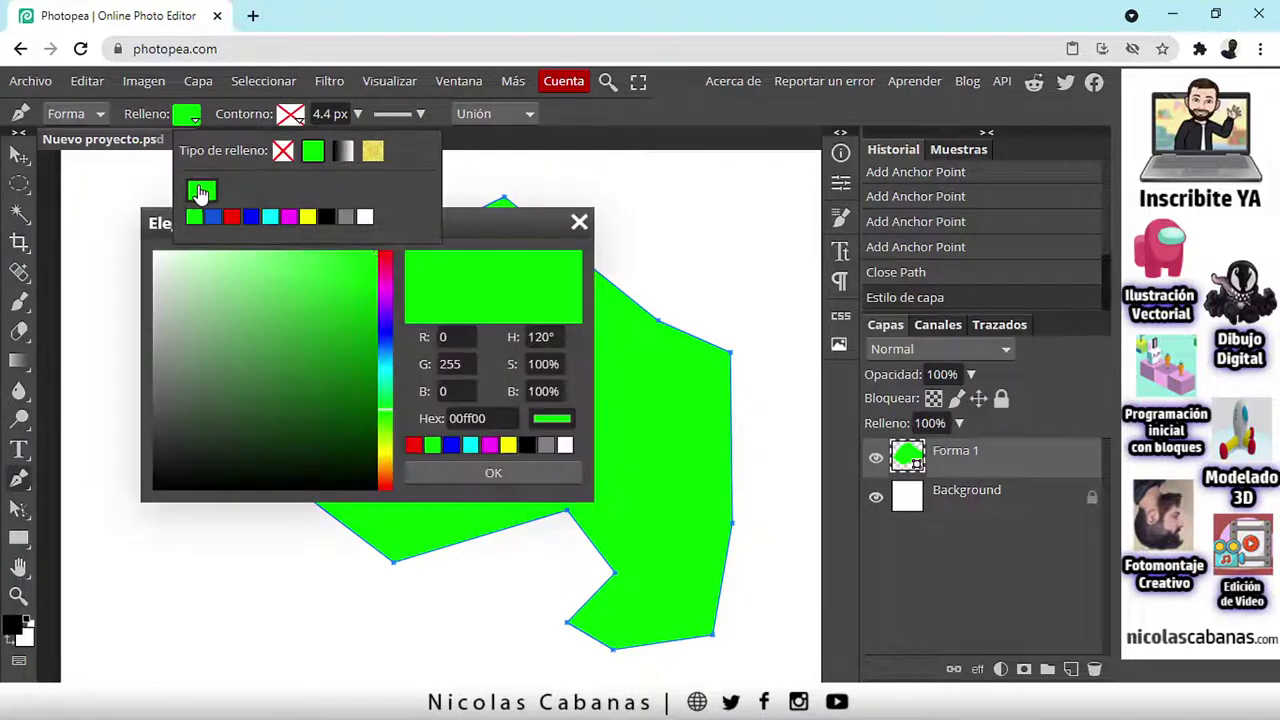
left_click_drag(463, 233, 521, 262)
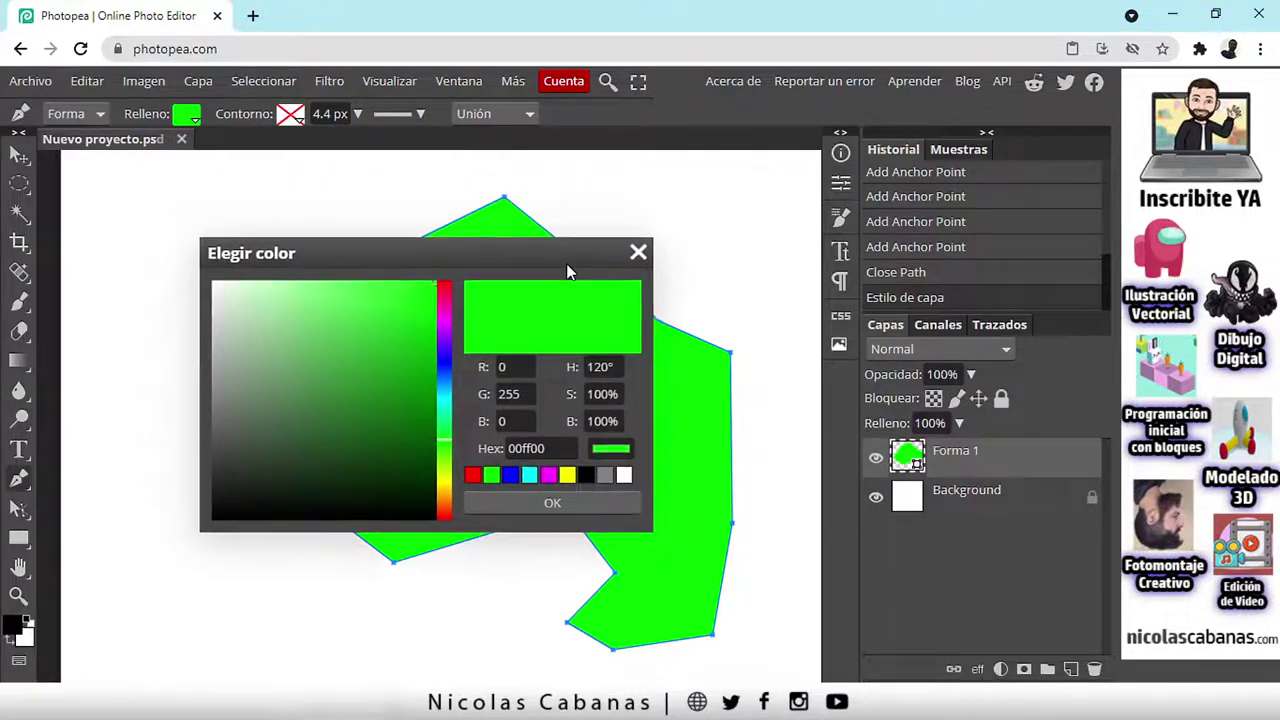
left_click(639, 252)
left_click(188, 115)
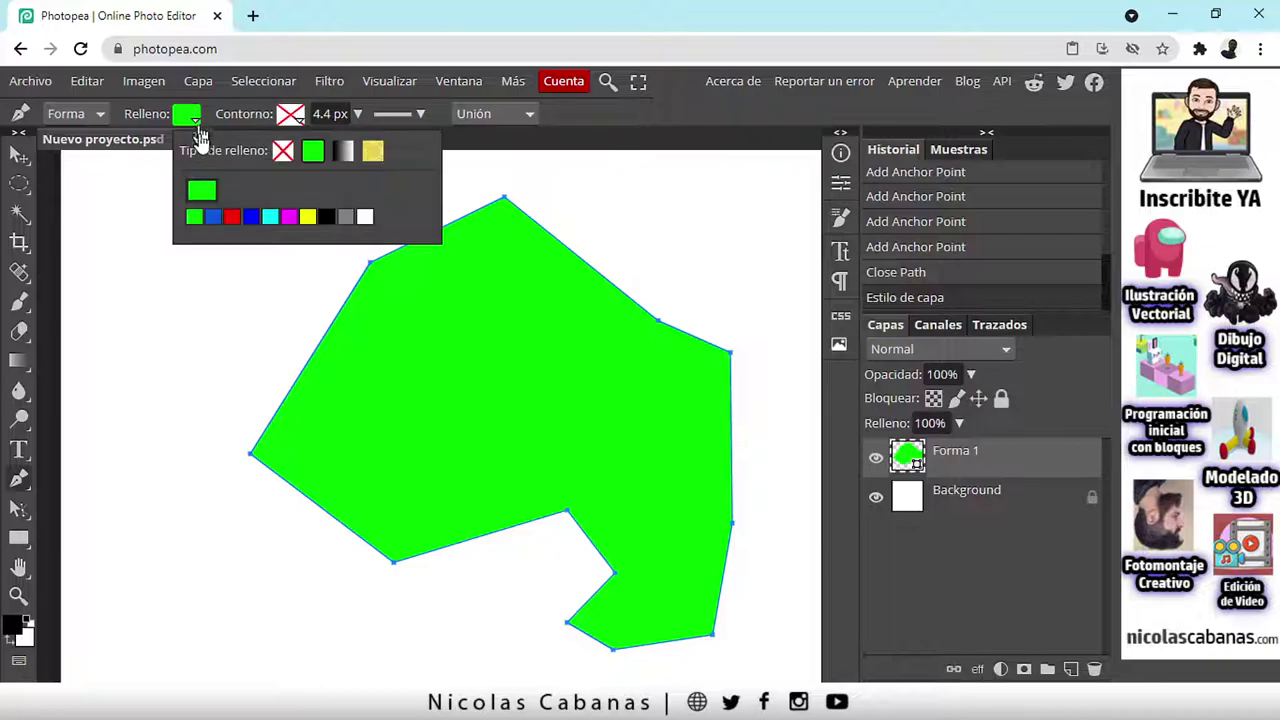
left_click(203, 196)
left_click_drag(501, 227, 531, 284)
left_click_drag(305, 385, 409, 402)
left_click(413, 388)
left_click_drag(330, 453, 346, 423)
left_click(483, 530)
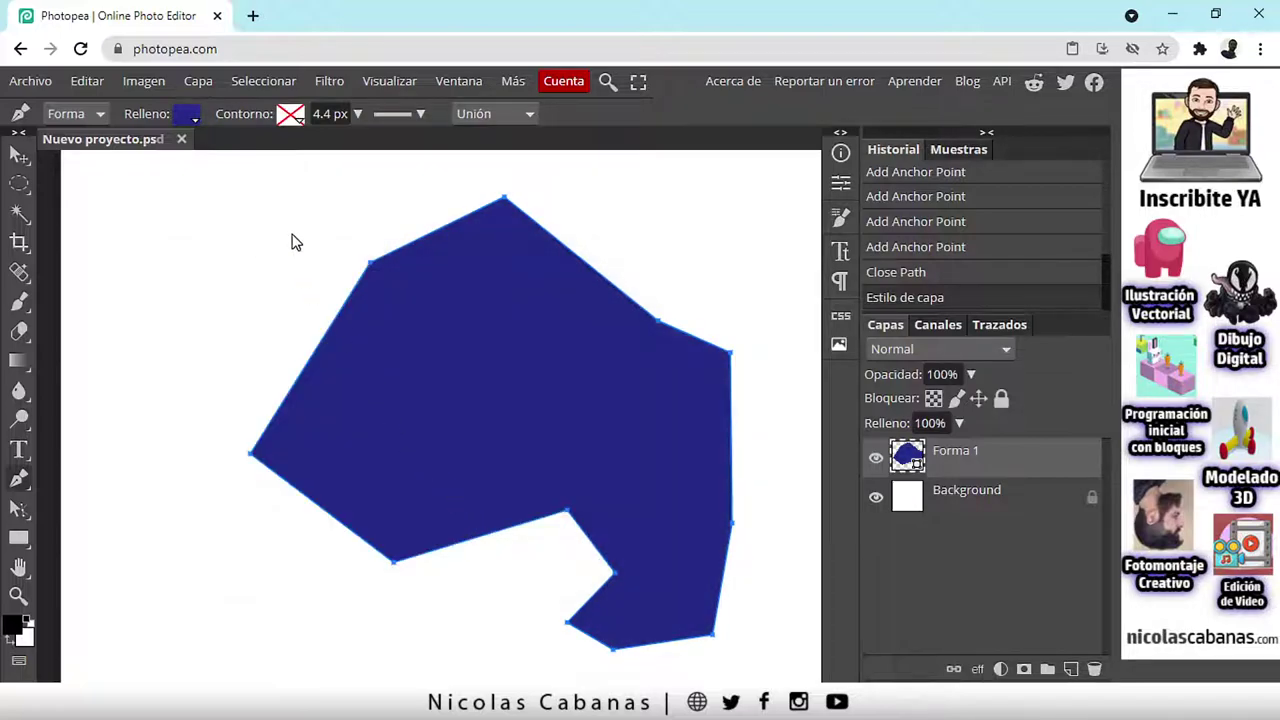
Step: Give the shape a Lineal black-to-white gradient fill with an angle of -17°
left_click(187, 117)
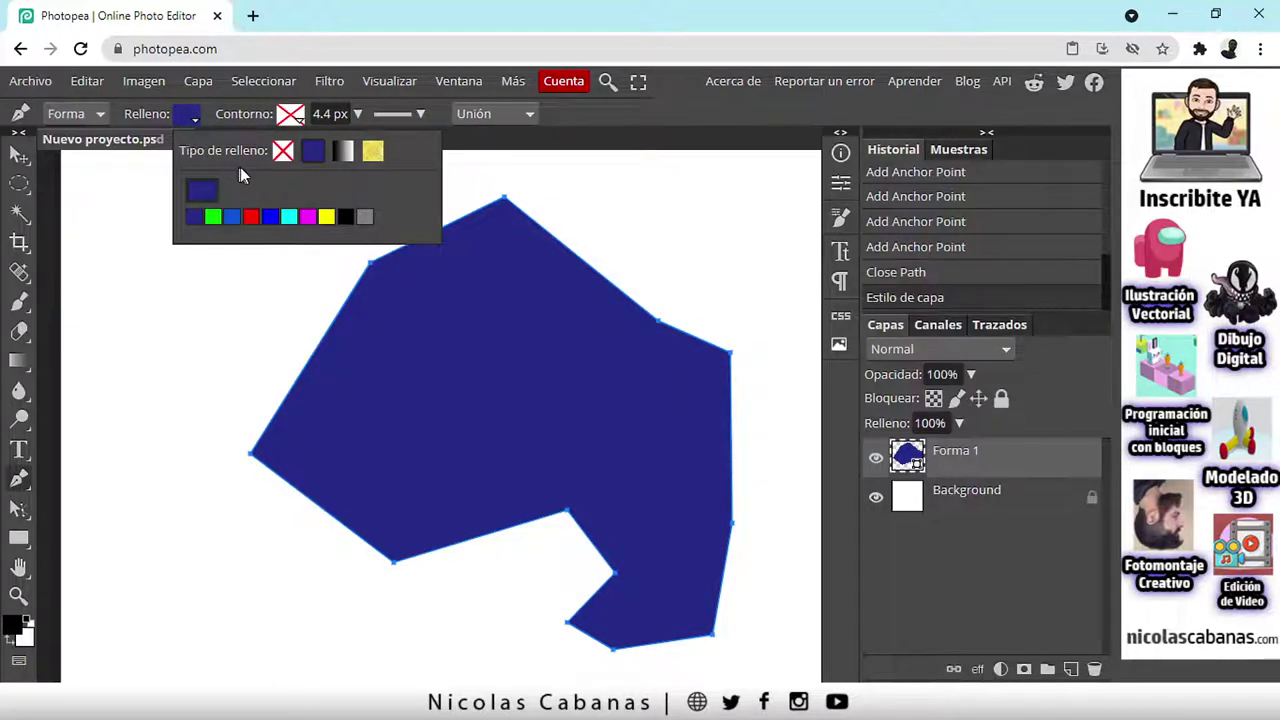
left_click(284, 151)
left_click(313, 151)
left_click(341, 153)
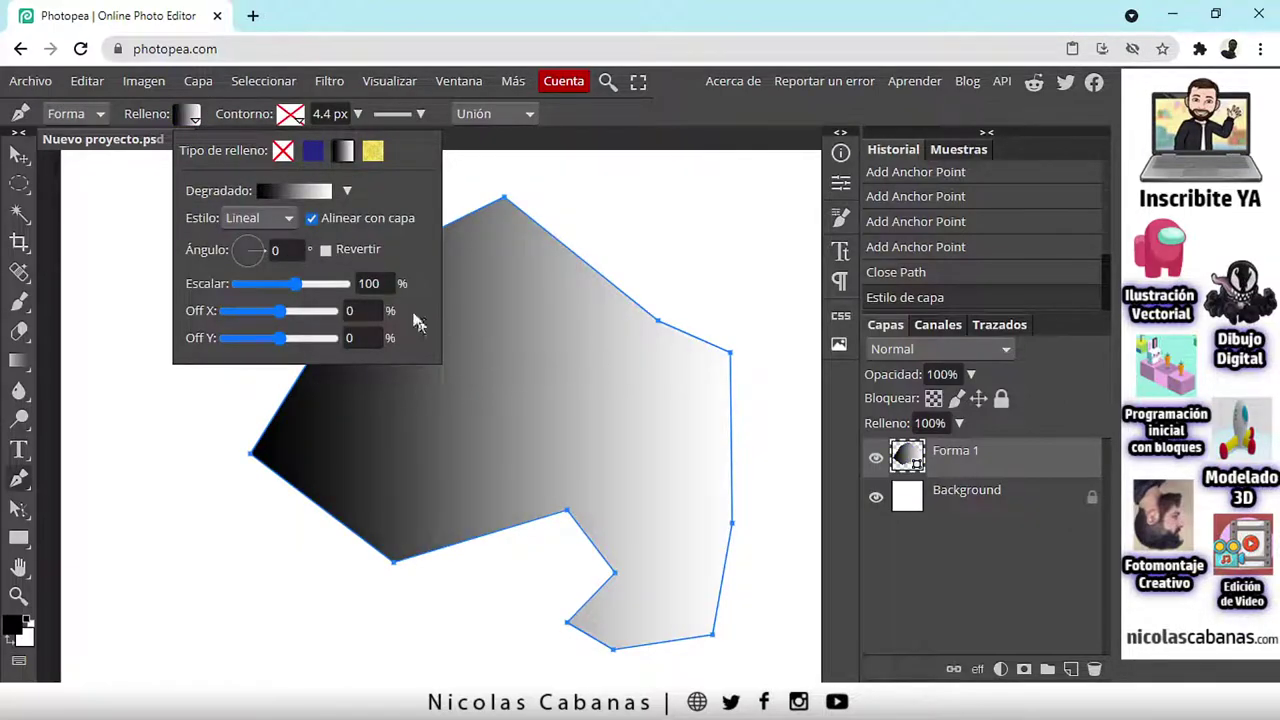
left_click(257, 260)
left_click_drag(257, 263, 284, 256)
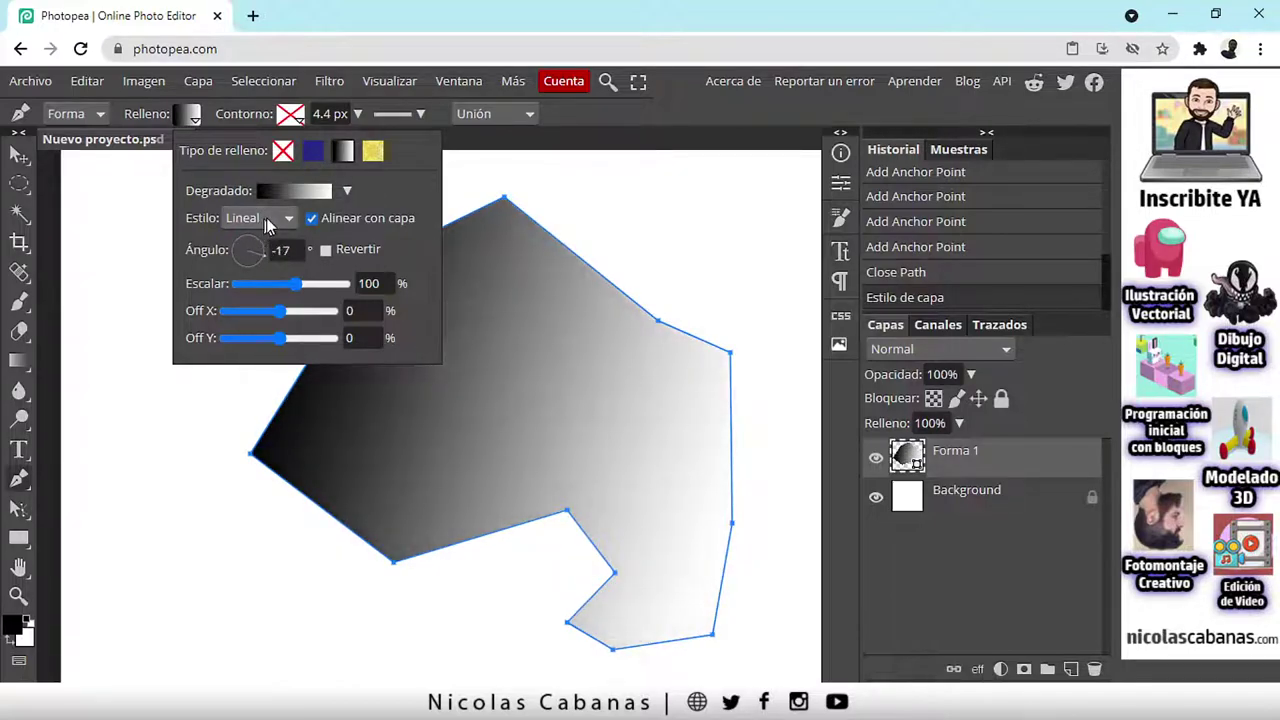
Step: Set the gradient fill's style to Radial and its scale to 171%
left_click(266, 217)
left_click(266, 258)
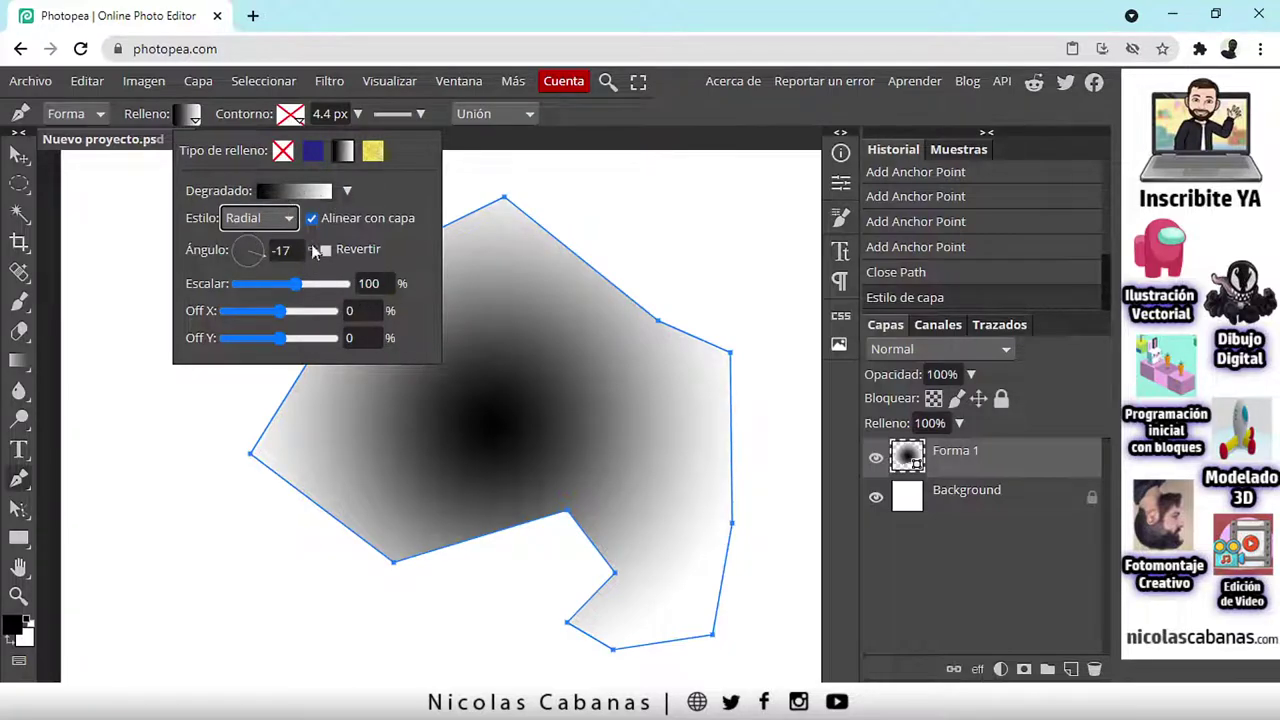
left_click_drag(303, 284, 317, 253)
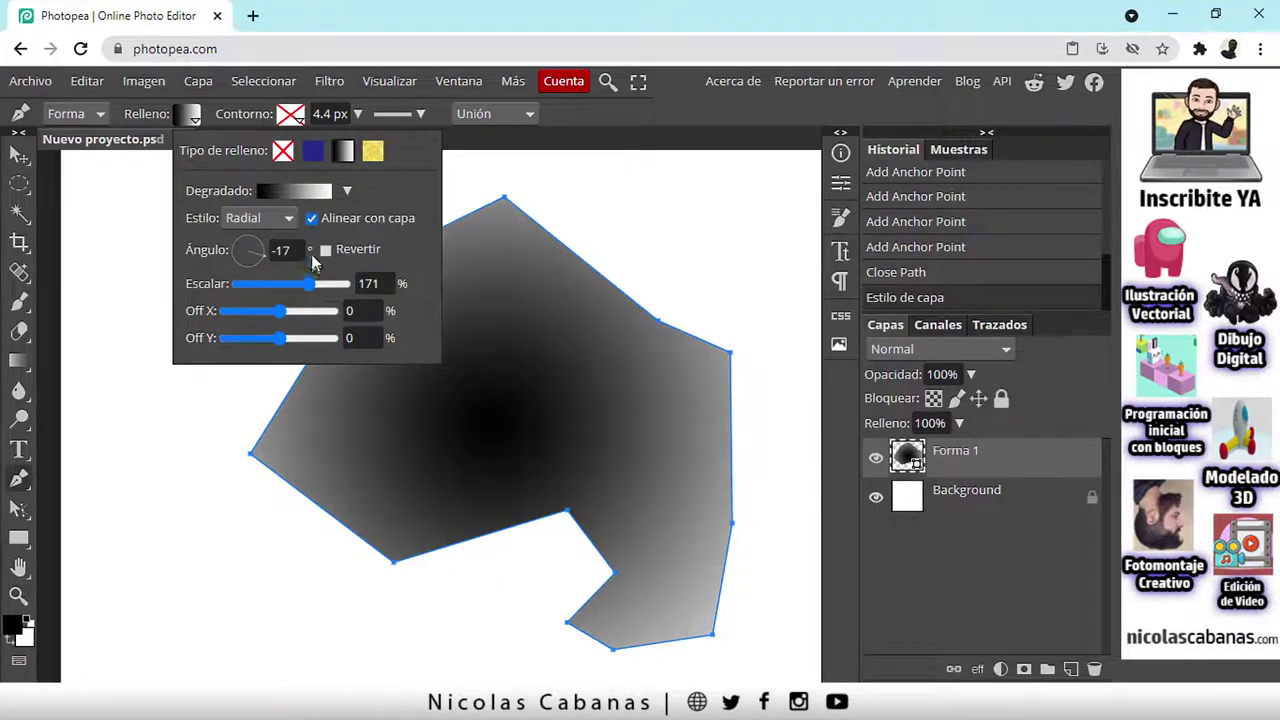
Step: Apply the blue-red-yellow gradient preset to the shape's fill and set its style to Lineal
left_click(347, 191)
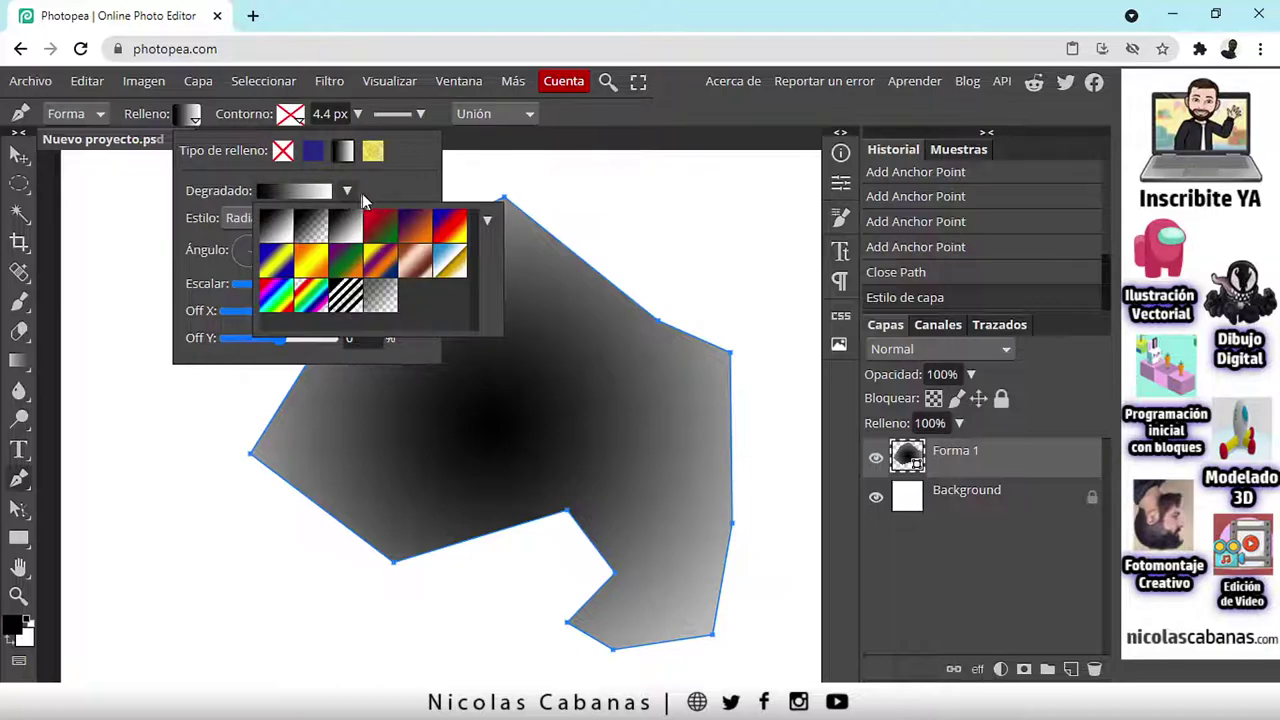
left_click(370, 193)
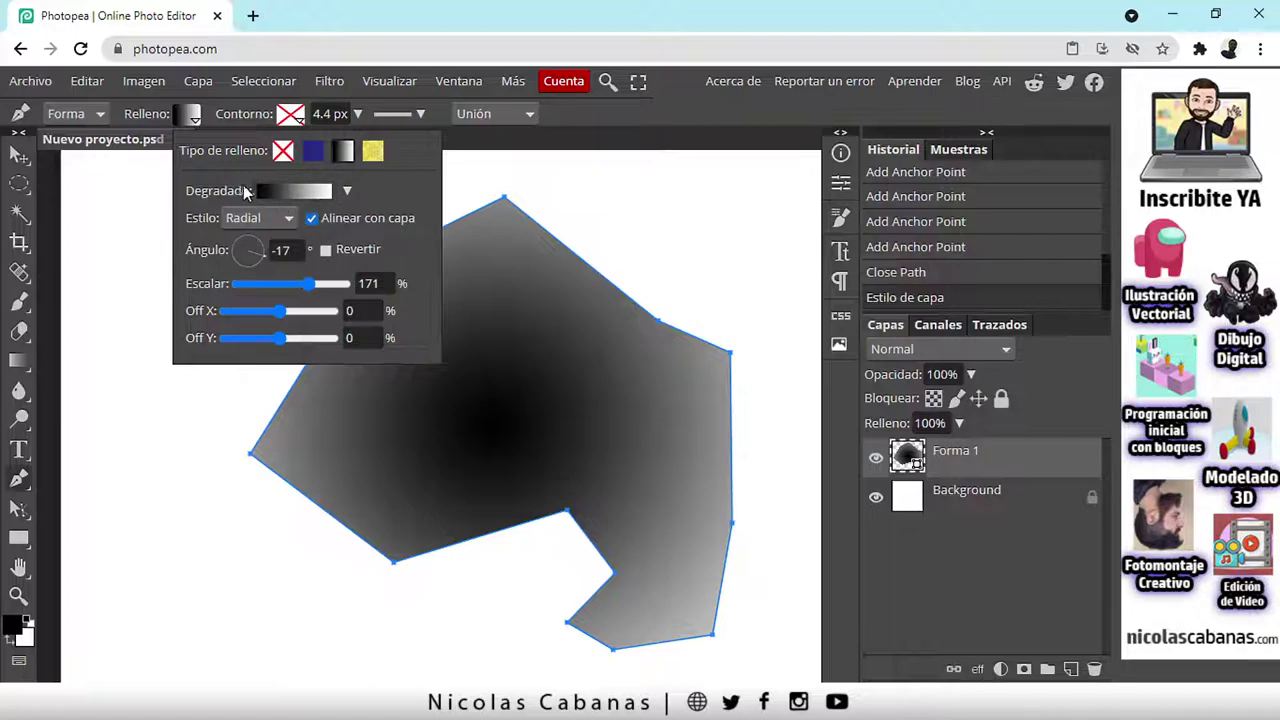
left_click(346, 192)
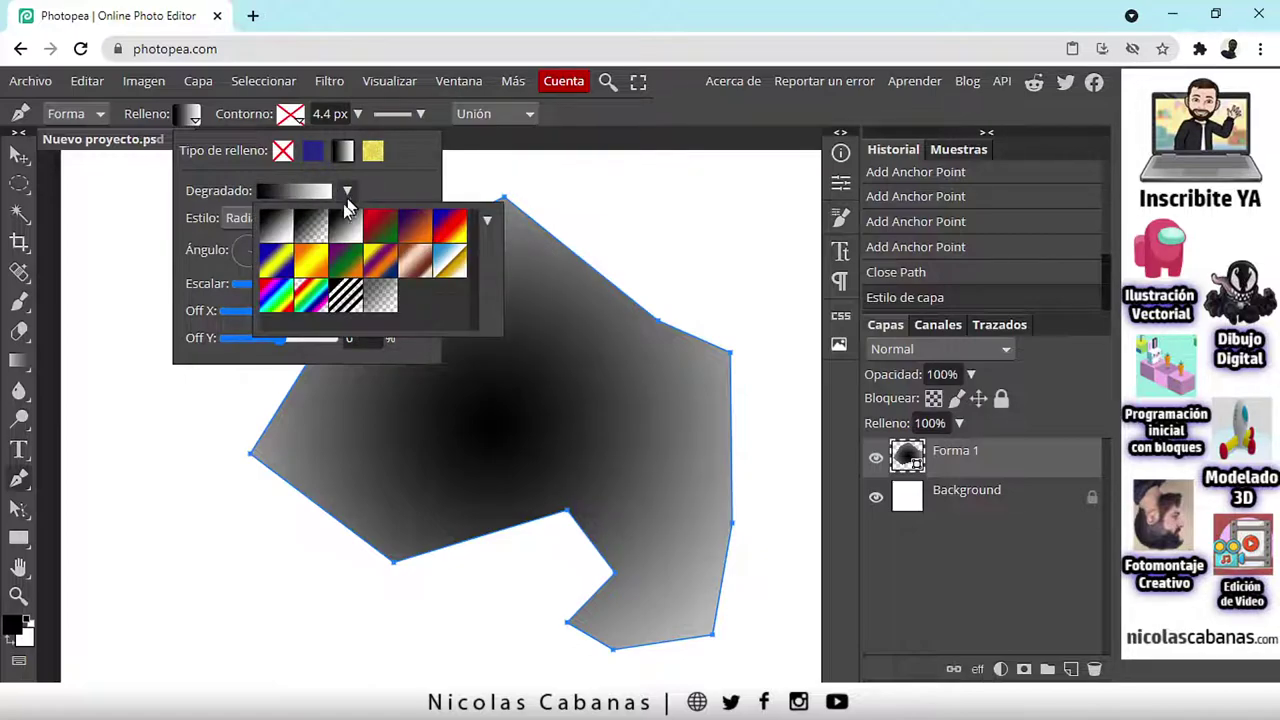
left_click(385, 232)
left_click(448, 230)
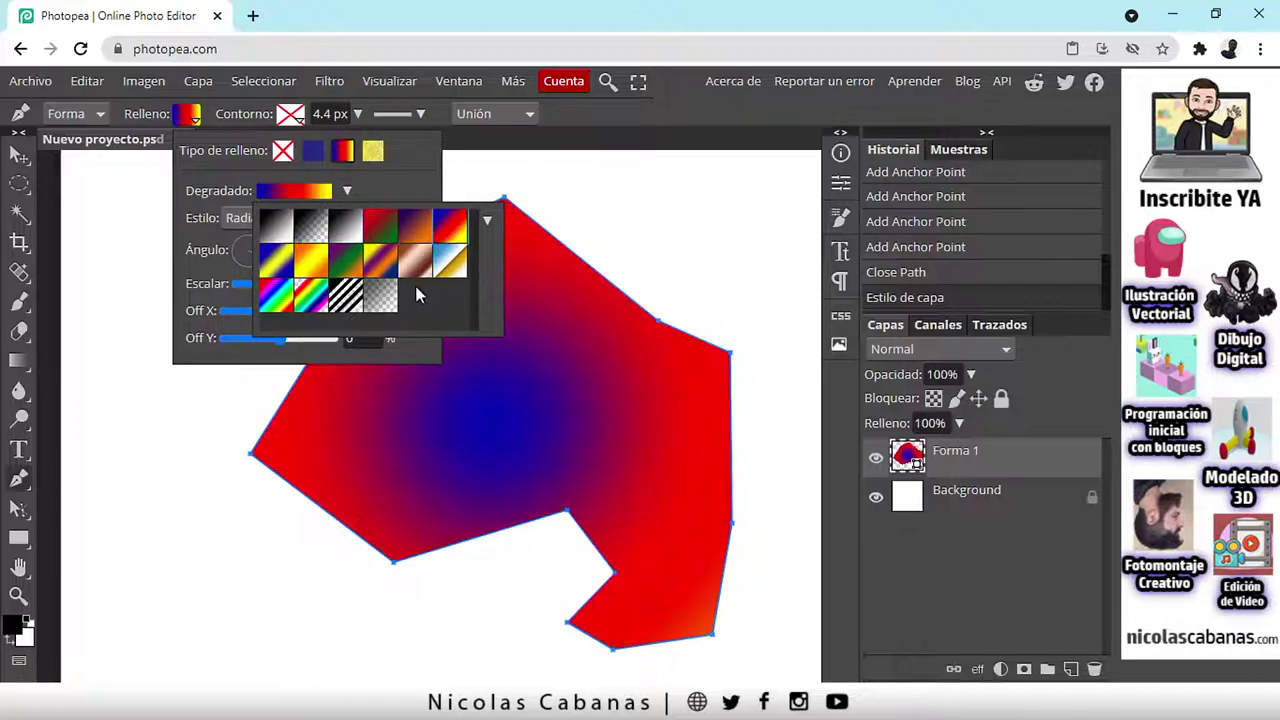
left_click(348, 193)
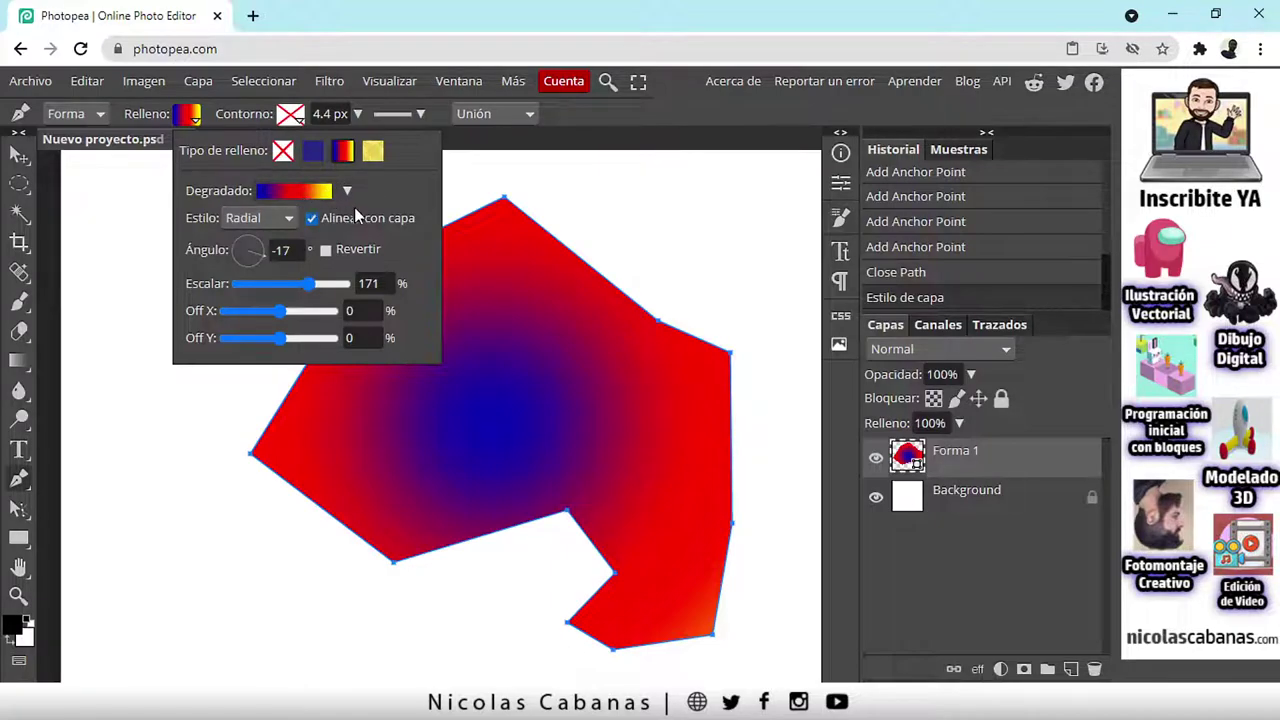
left_click(258, 218)
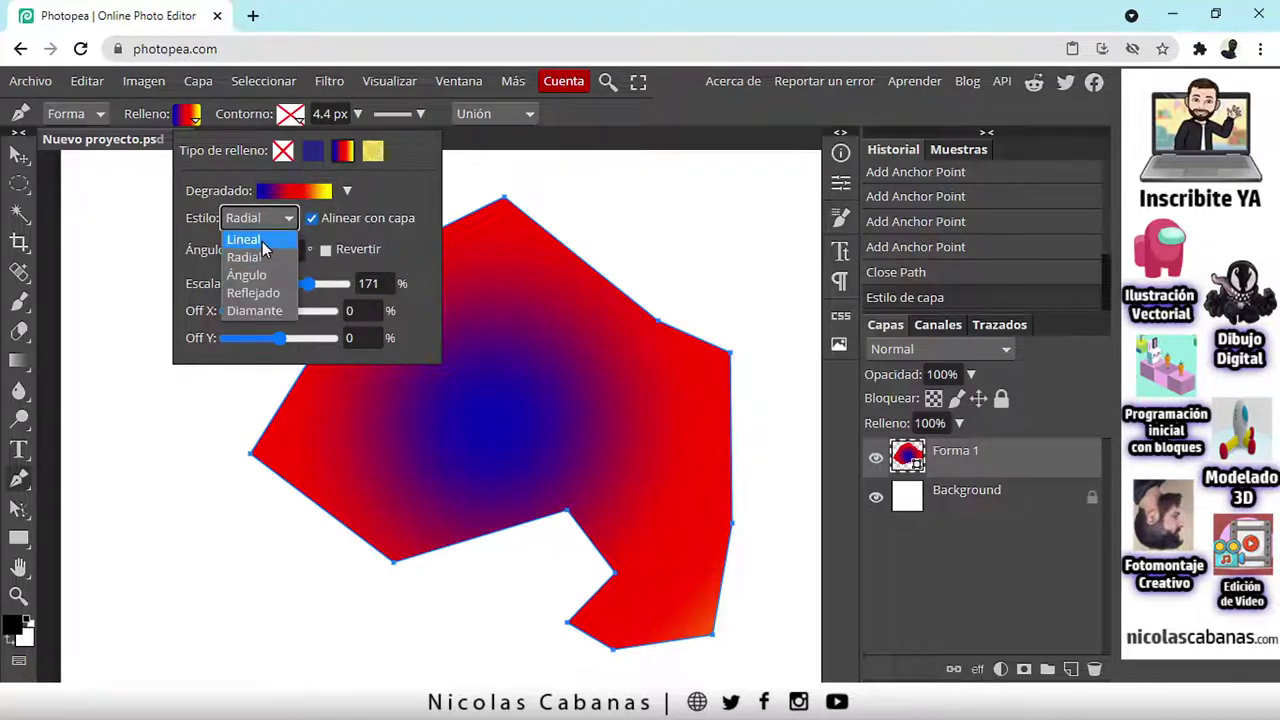
left_click(243, 238)
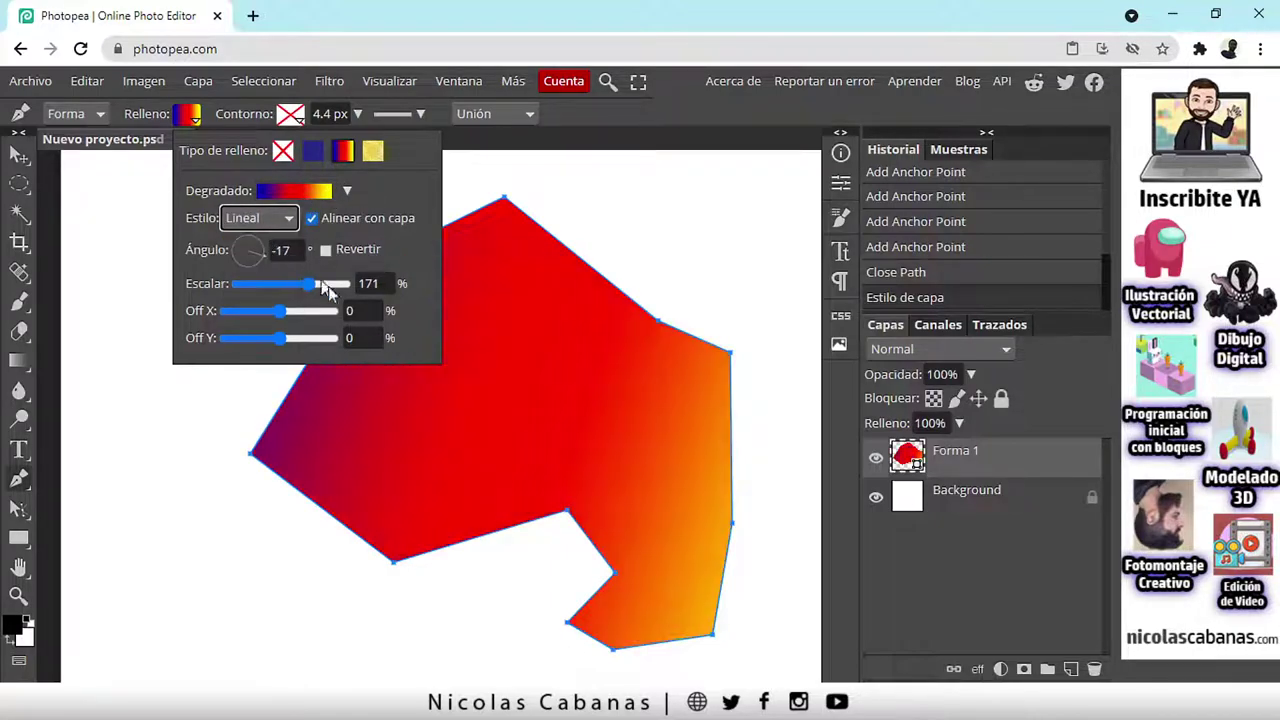
left_click(612, 380)
left_click(508, 408)
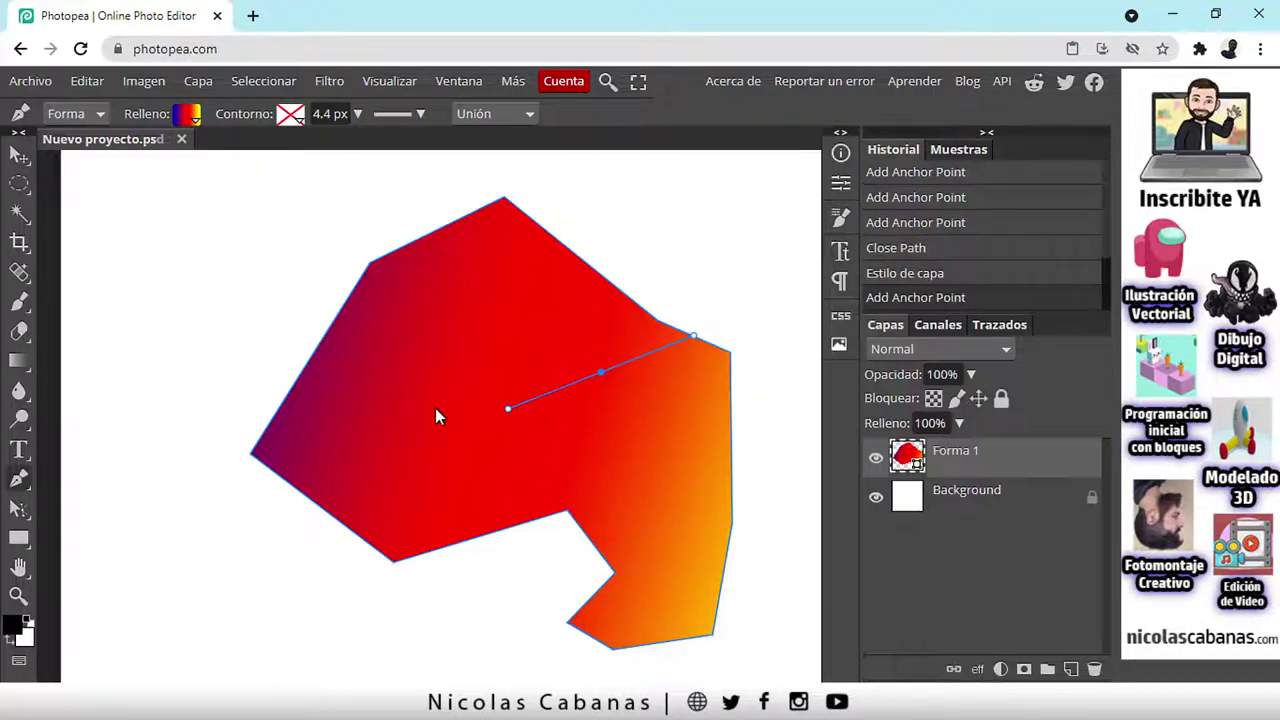
key("ctrl+z")
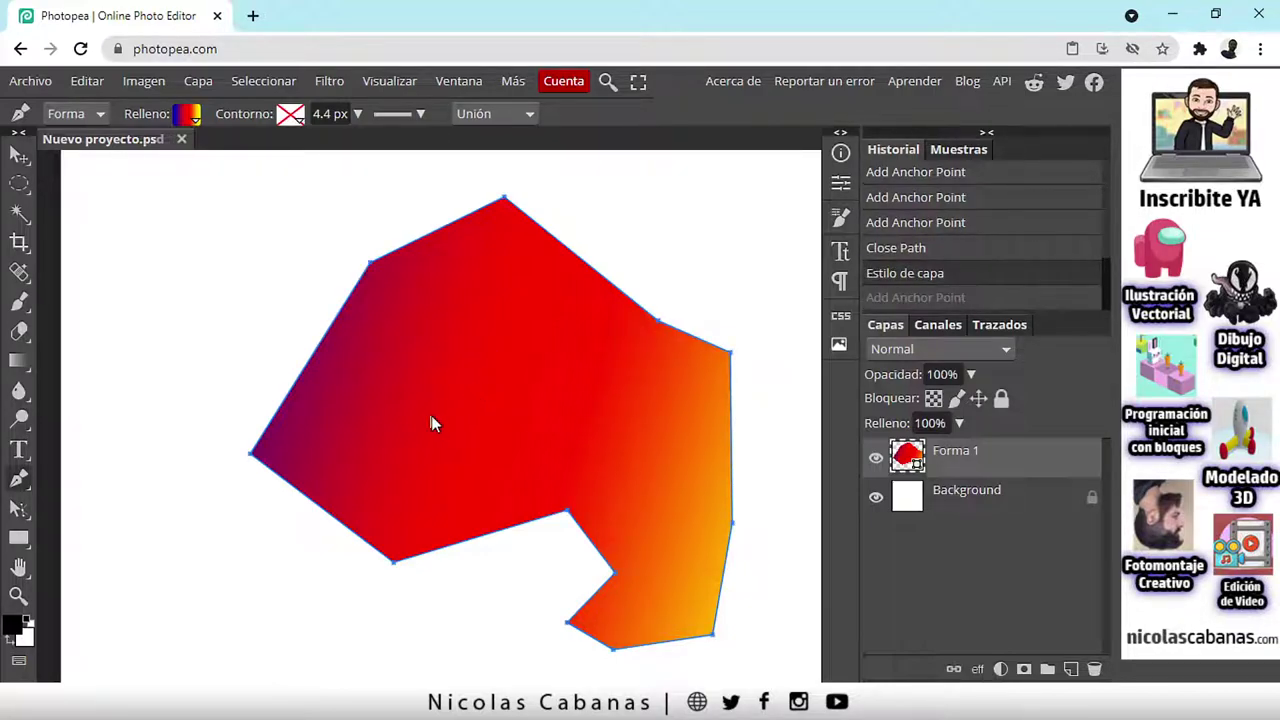
Step: Switch the shape's fill to a pattern and choose the light grey, finely striped motif
left_click(195, 121)
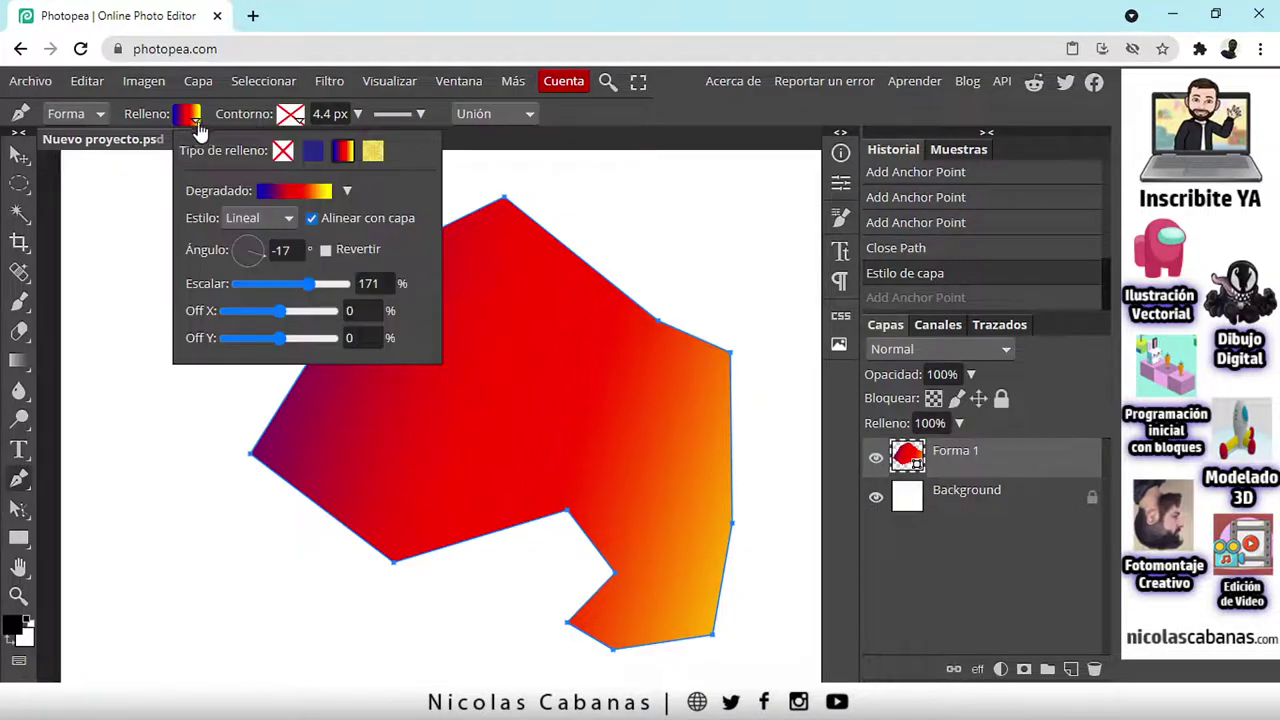
left_click(372, 152)
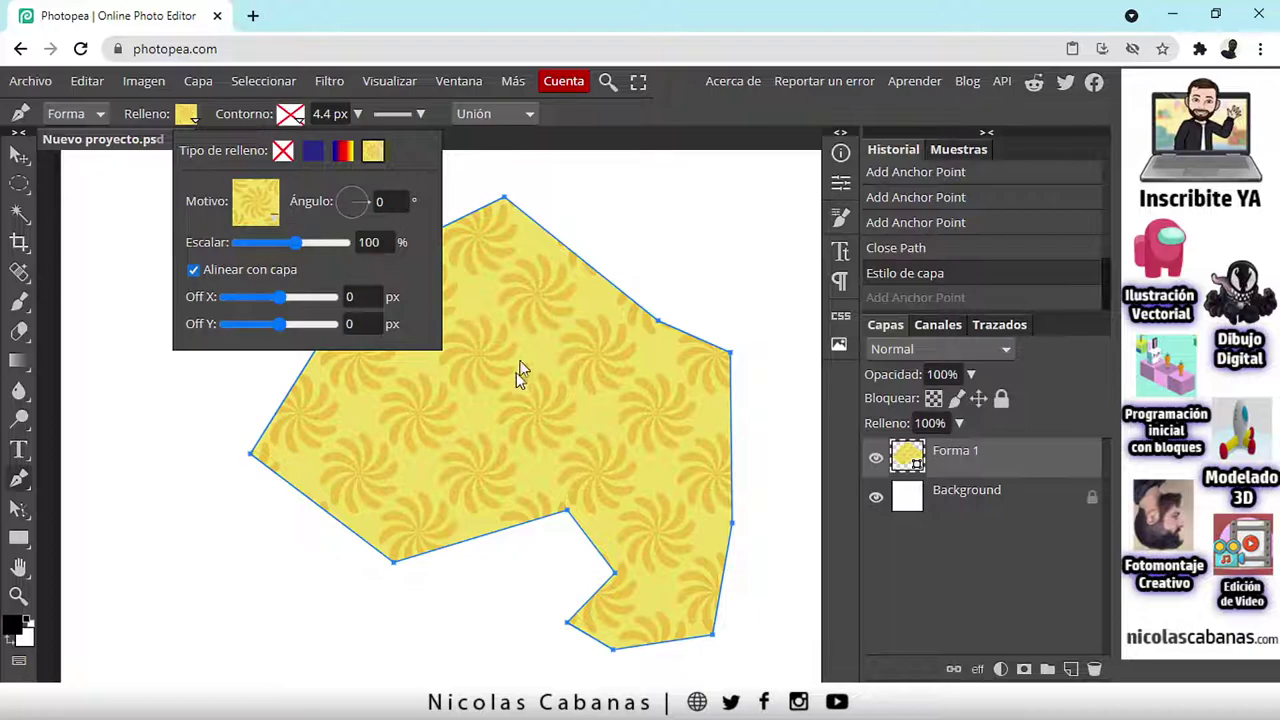
left_click(266, 215)
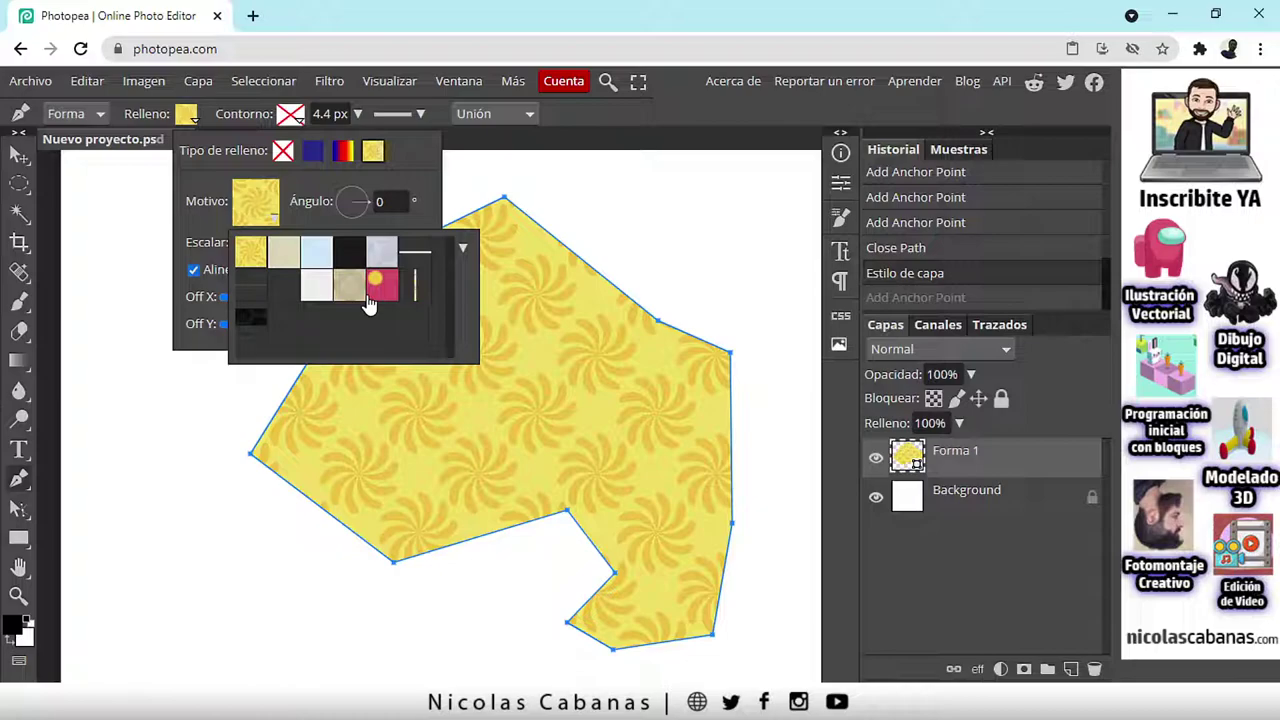
left_click(328, 290)
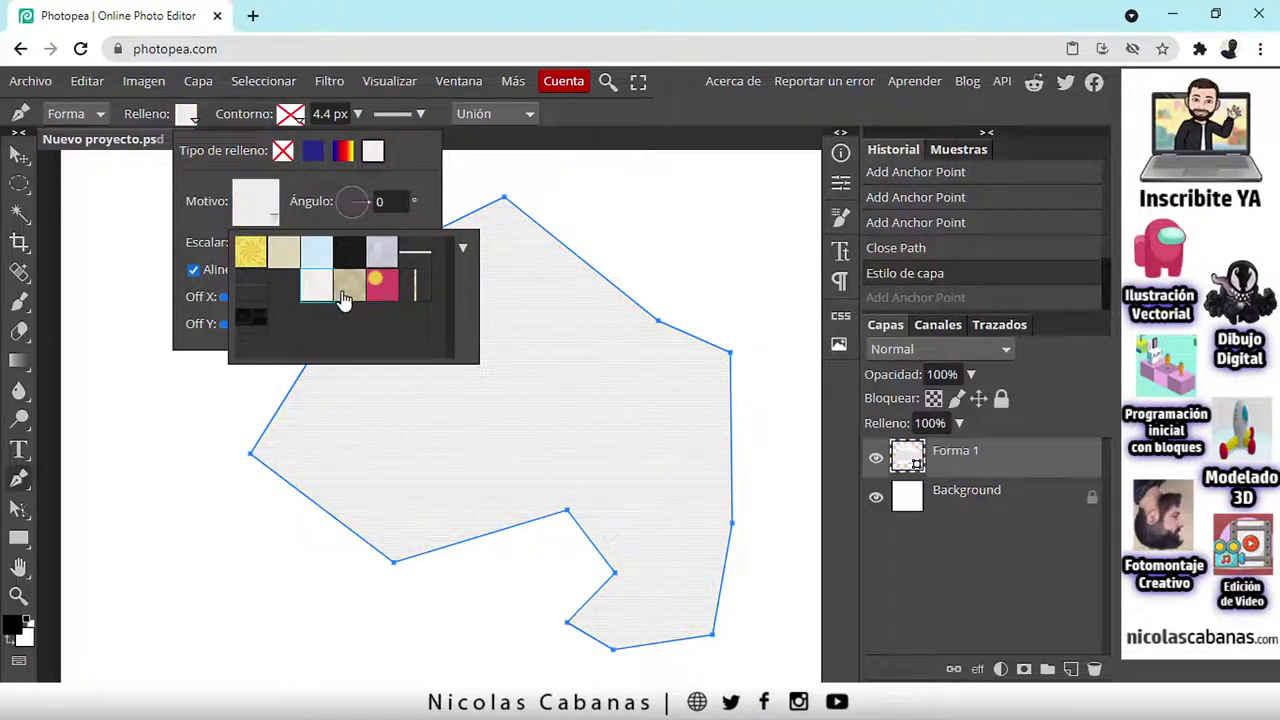
Step: Change the shape's pattern fill to the beige floral motif
left_click(343, 296)
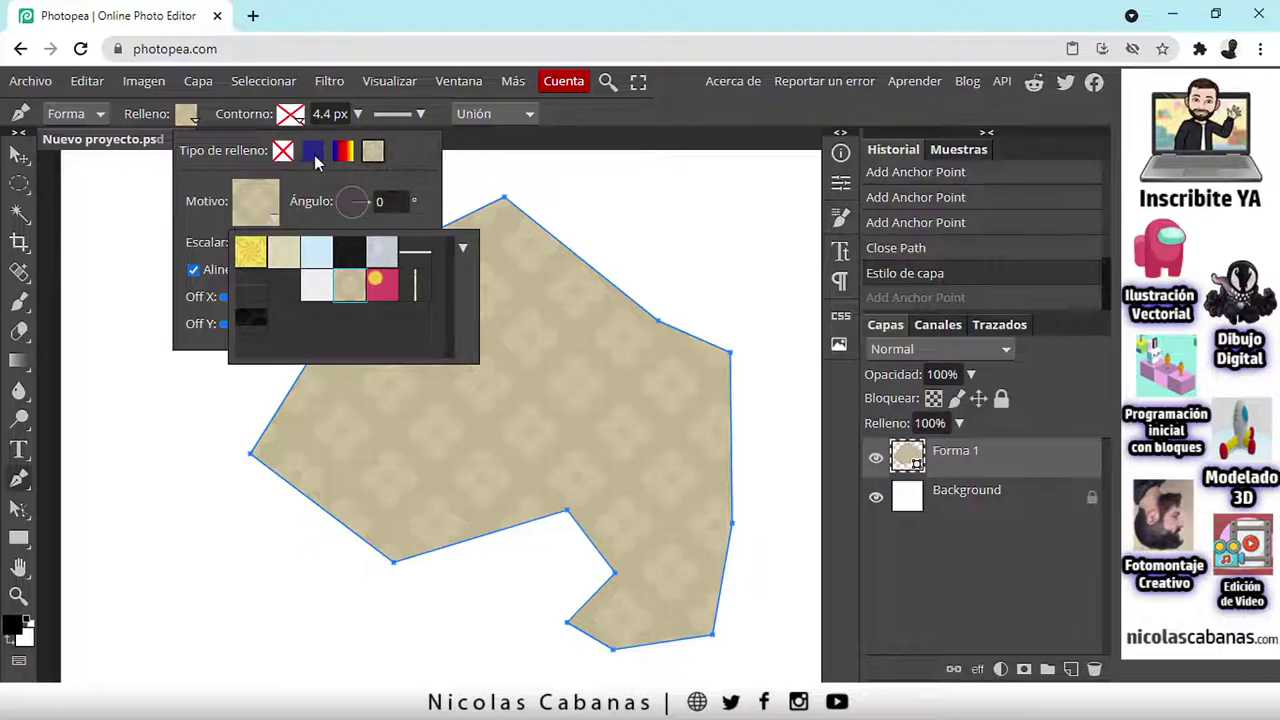
left_click(402, 158)
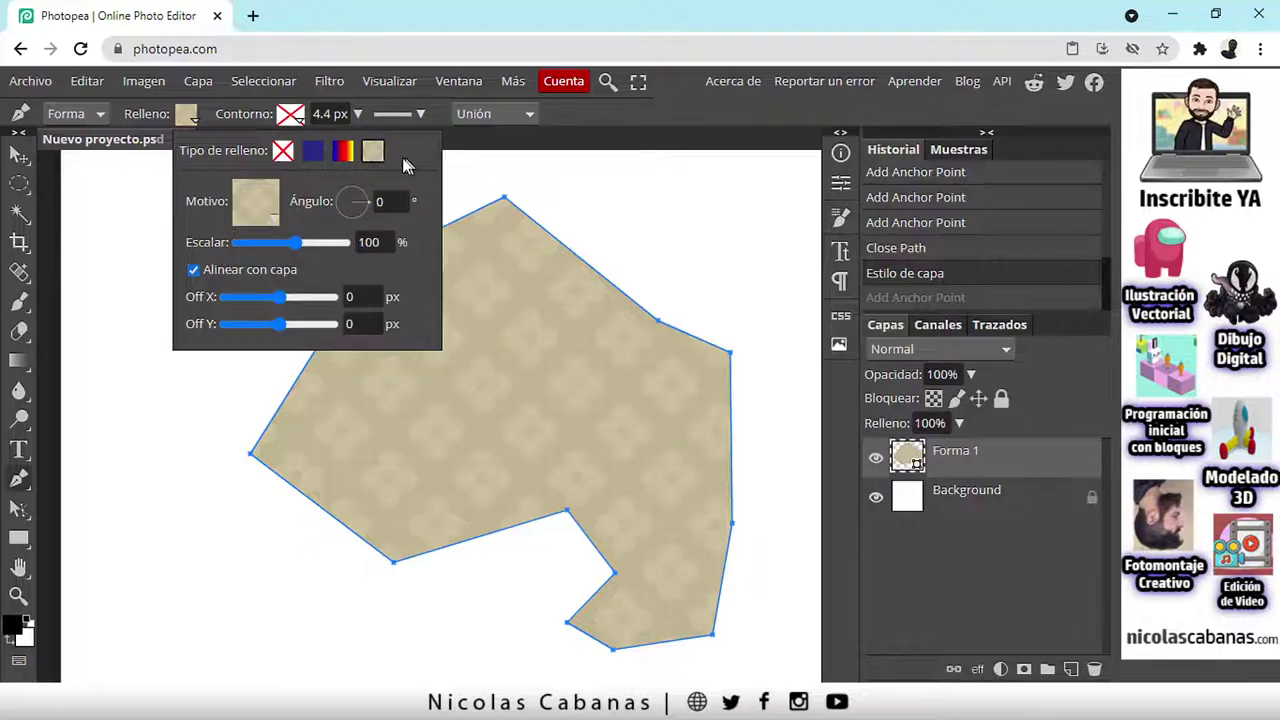
Step: Switch the shape's fill to a solid colour, try the red swatch and settle on medium blue
left_click(317, 155)
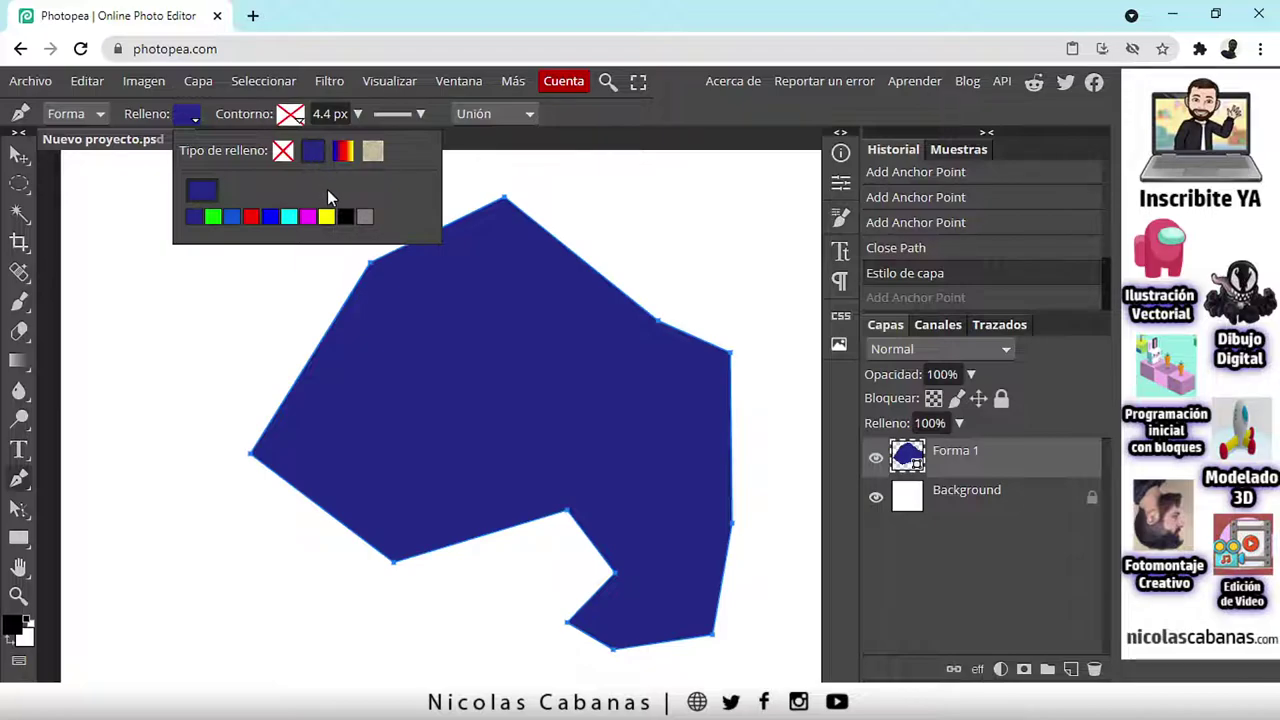
left_click(287, 218)
left_click(251, 218)
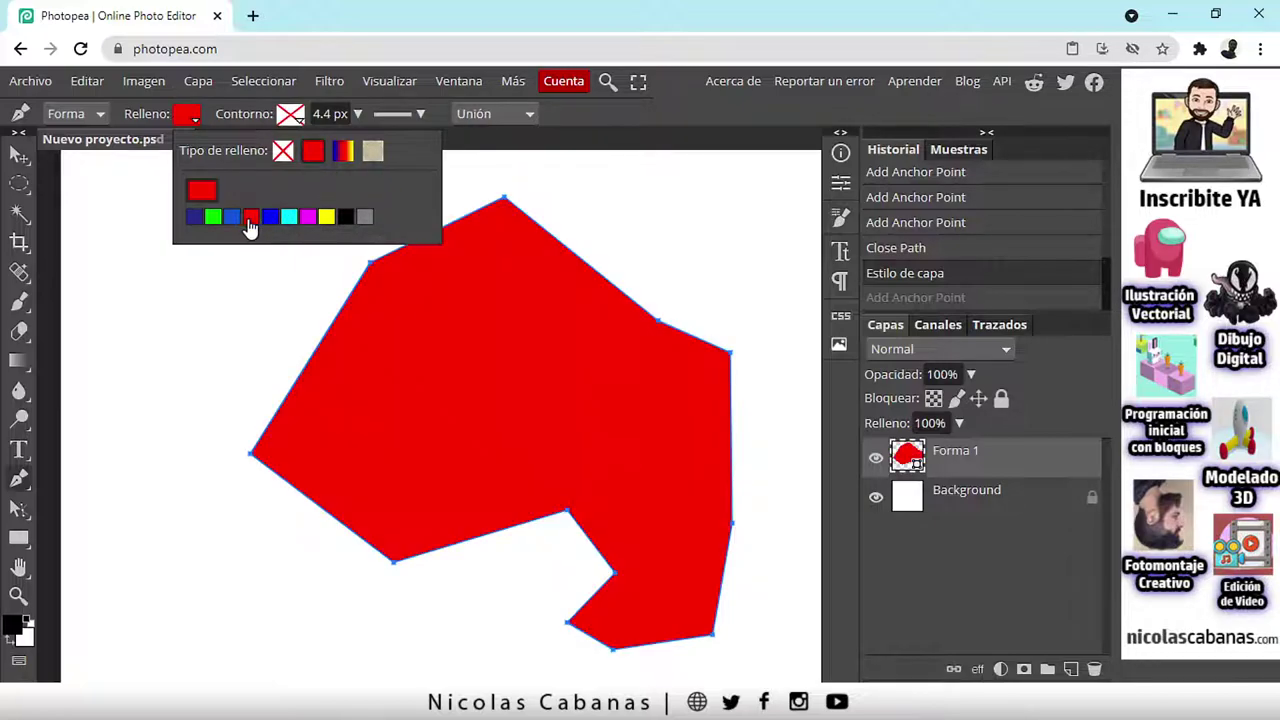
left_click(232, 218)
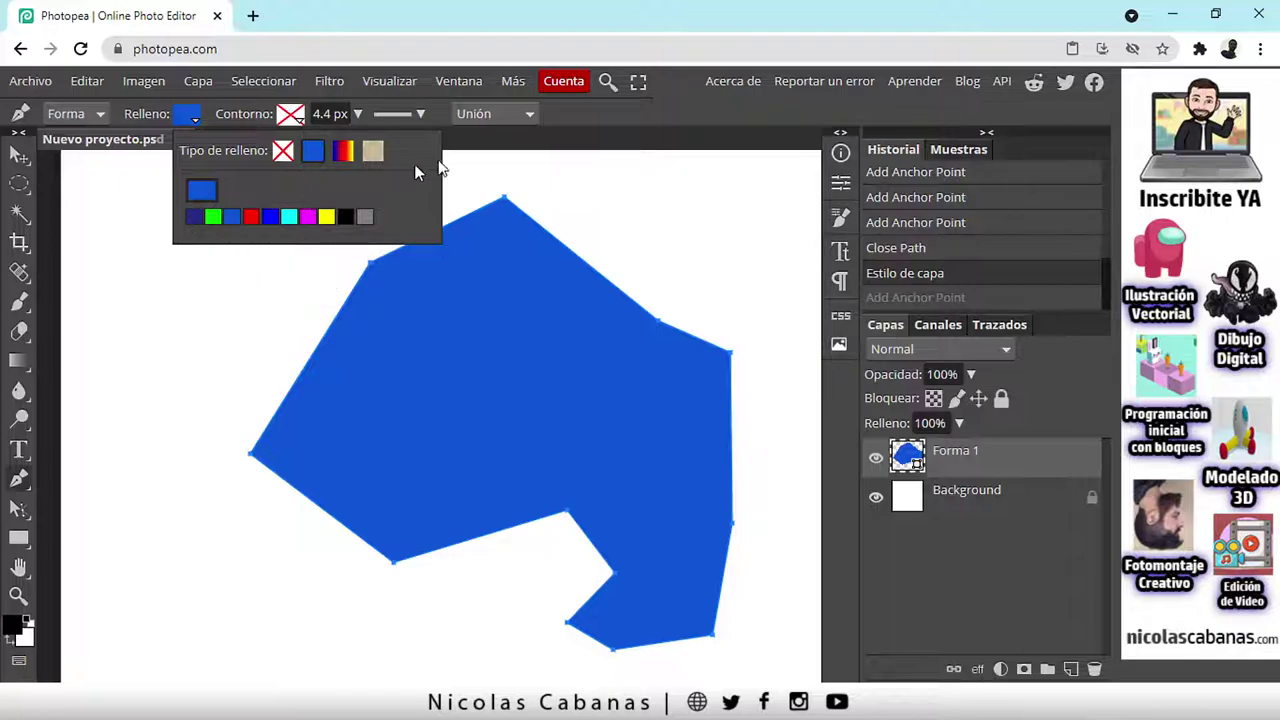
left_click(624, 126)
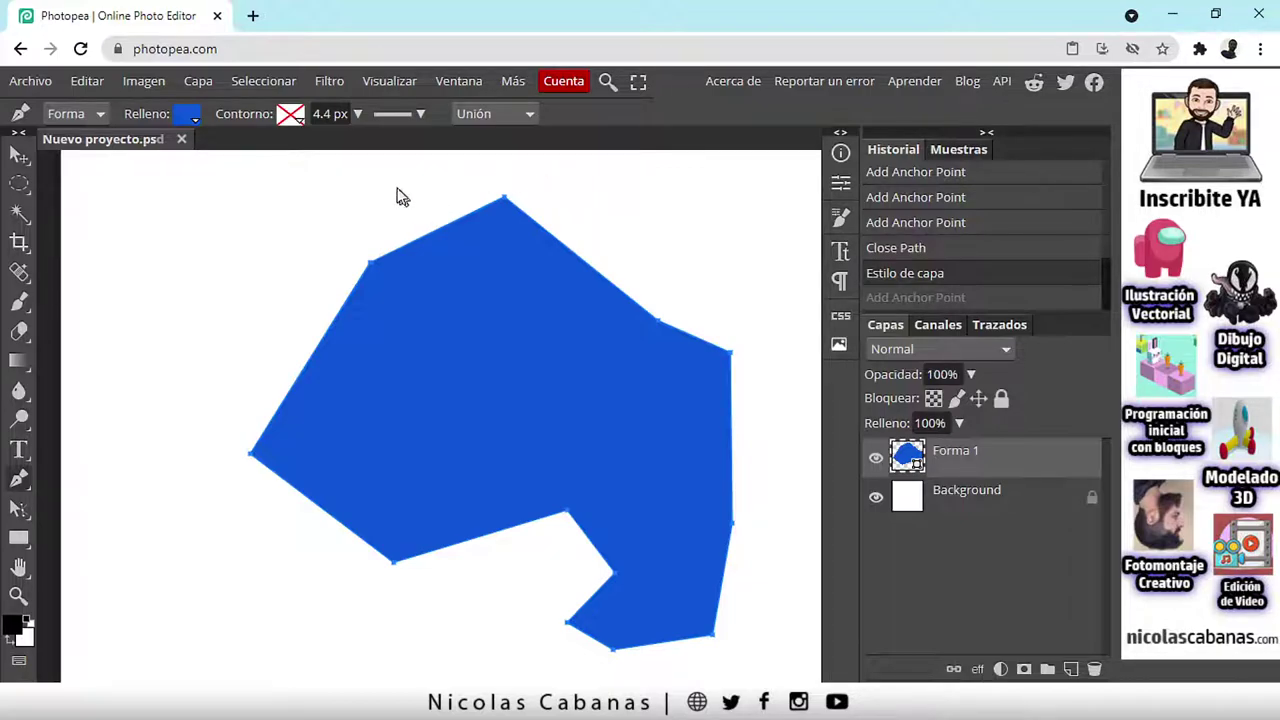
Step: Give the shape a solid red outline and restore its solid medium-blue fill
left_click(291, 117)
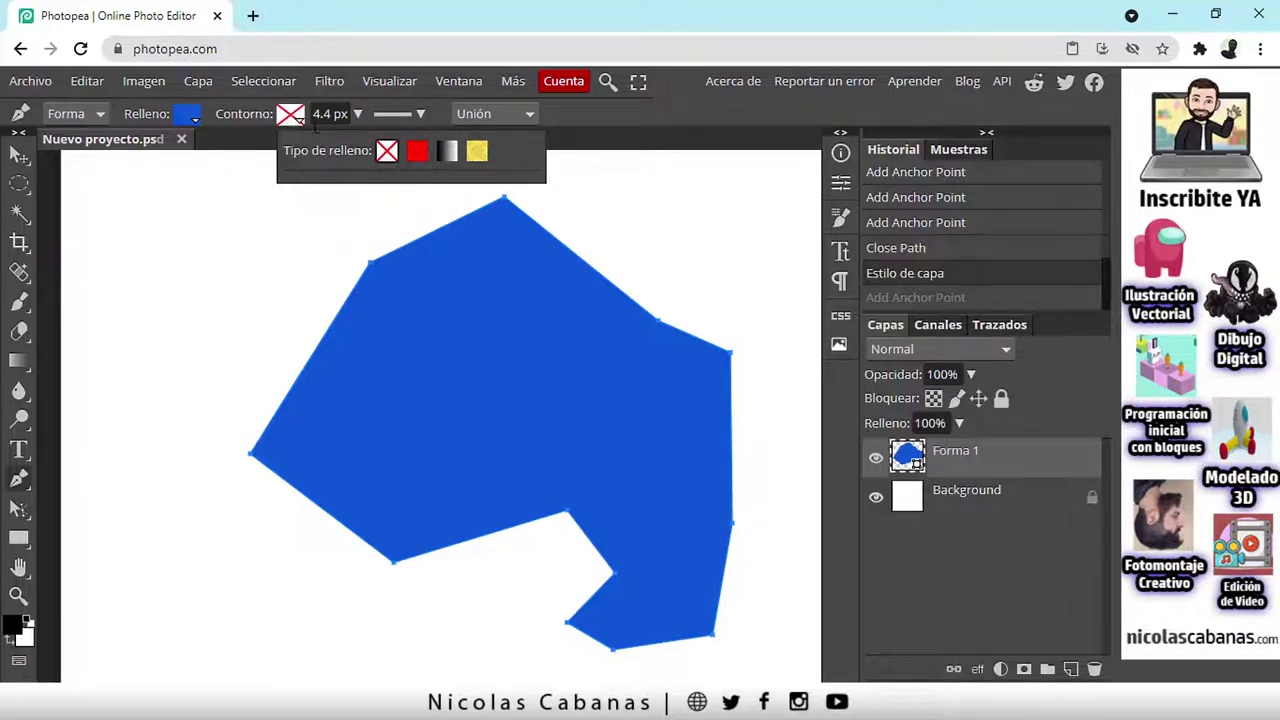
left_click(418, 152)
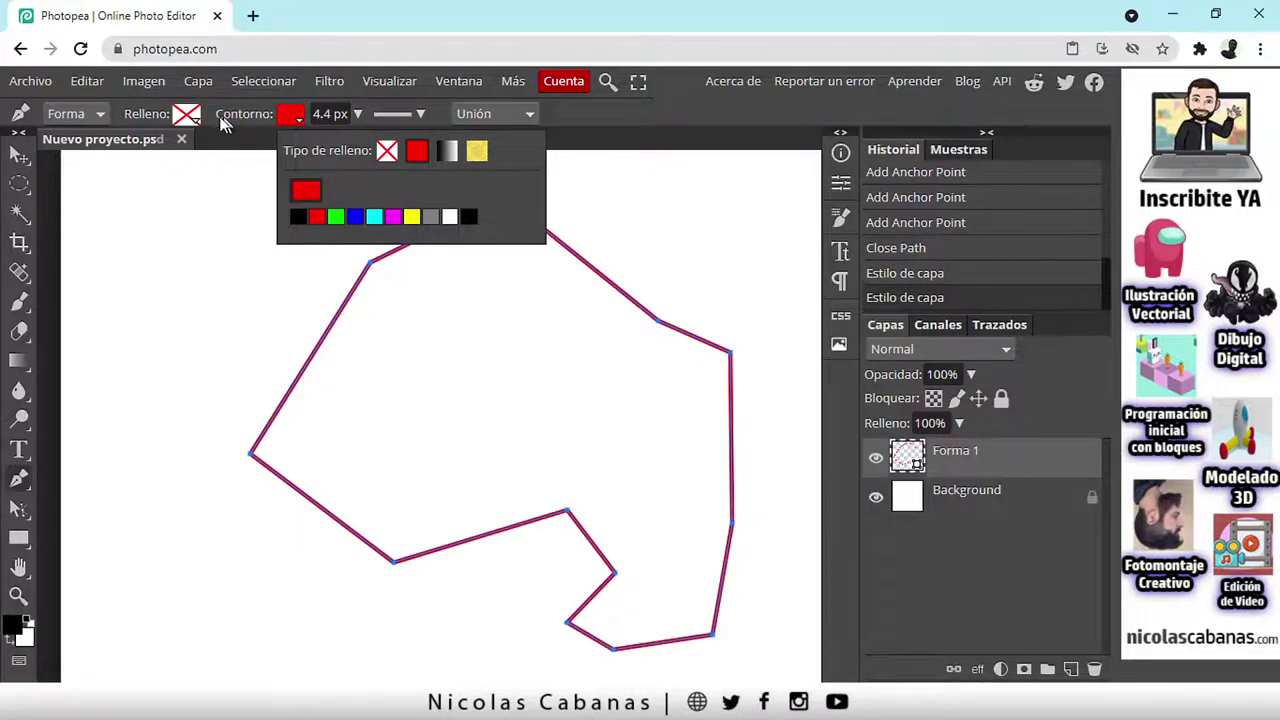
left_click(183, 117)
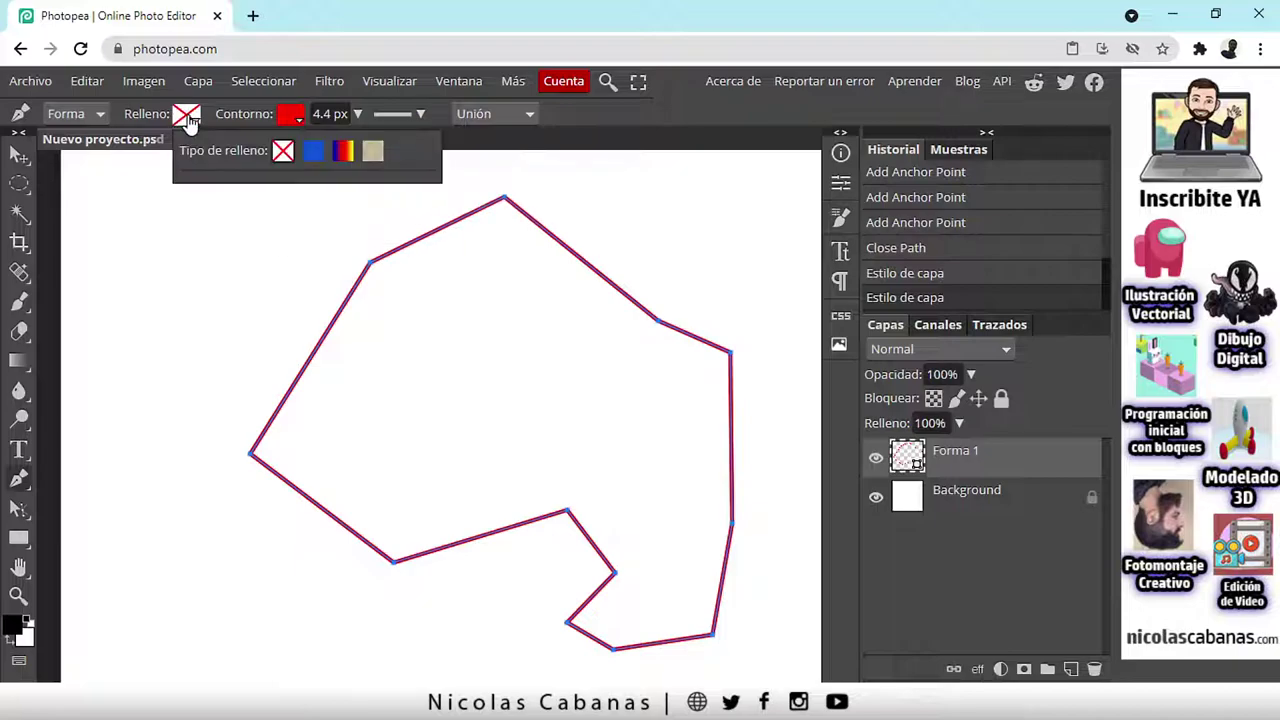
left_click(312, 152)
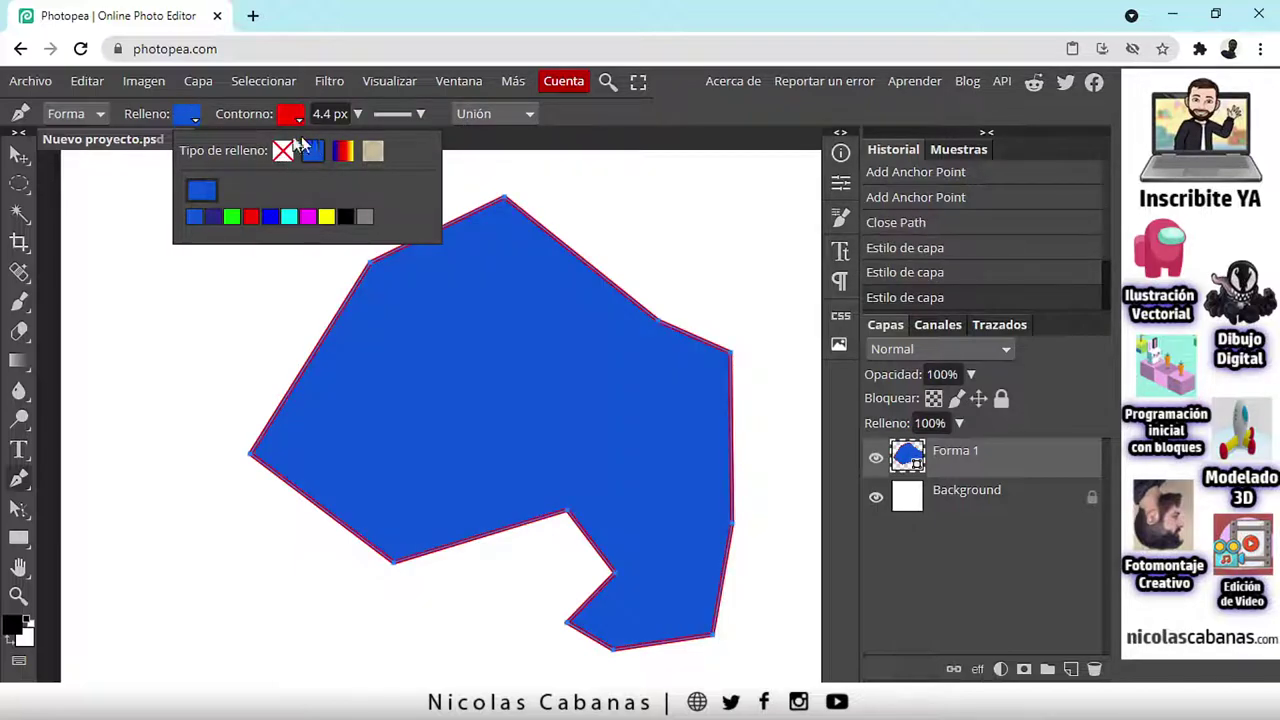
left_click(446, 122)
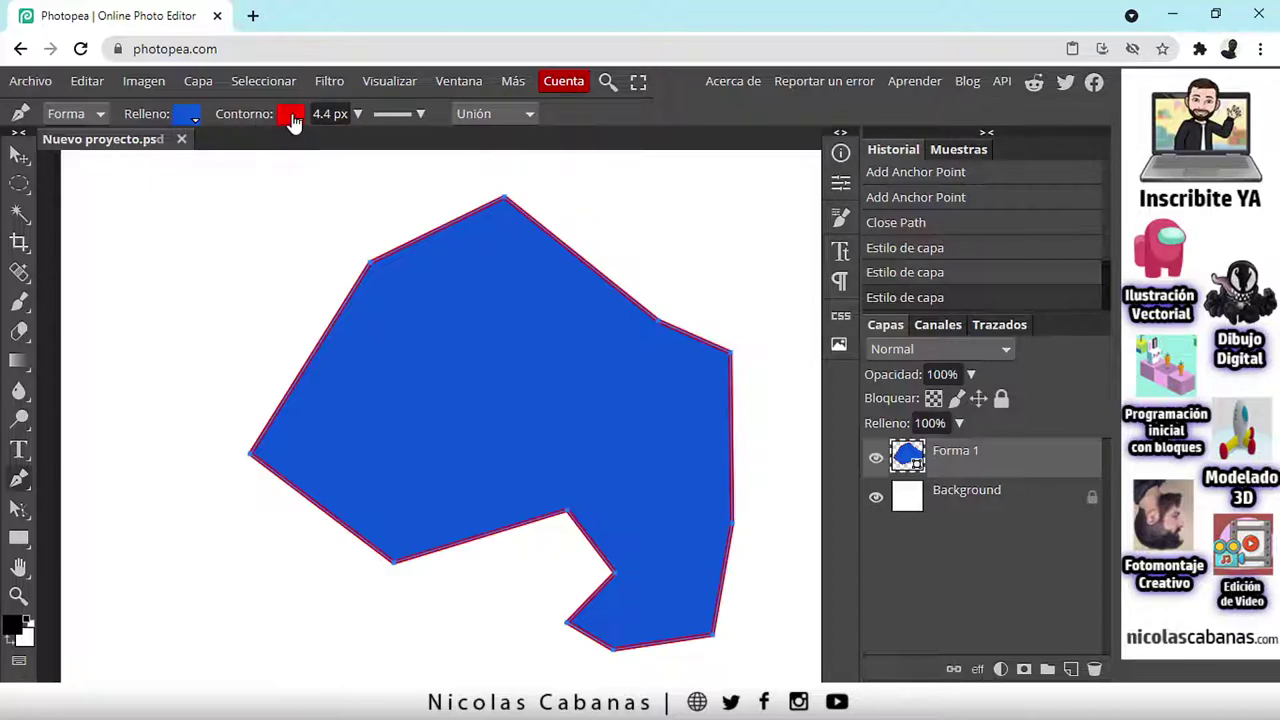
Step: Set the red outline's width to 15 px and reapply the solid medium-blue fill to the shape
left_click(357, 114)
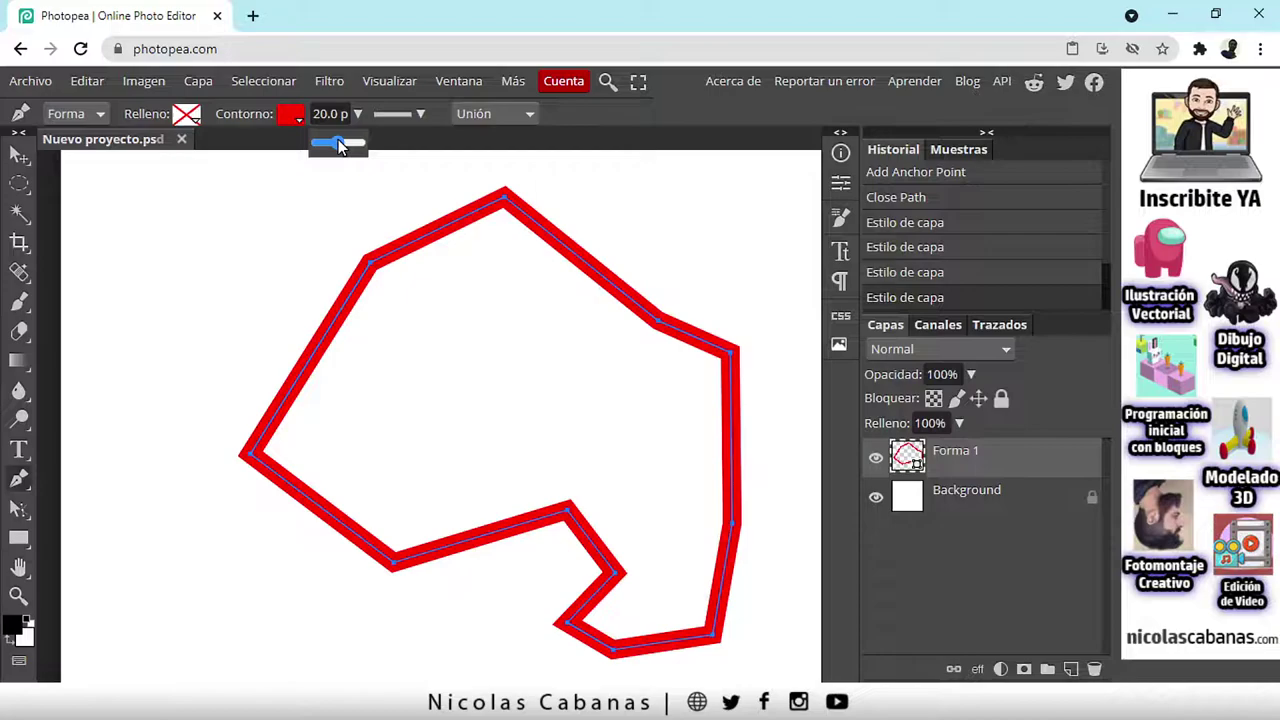
left_click(571, 134)
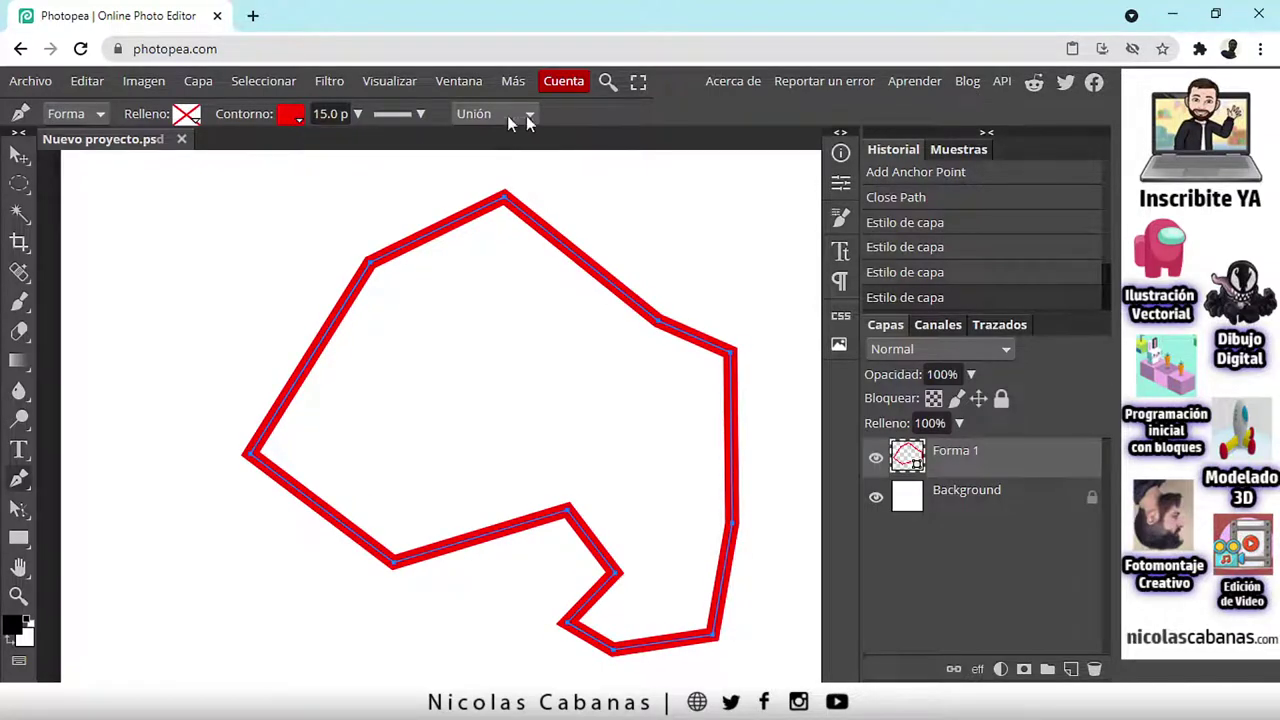
left_click(190, 114)
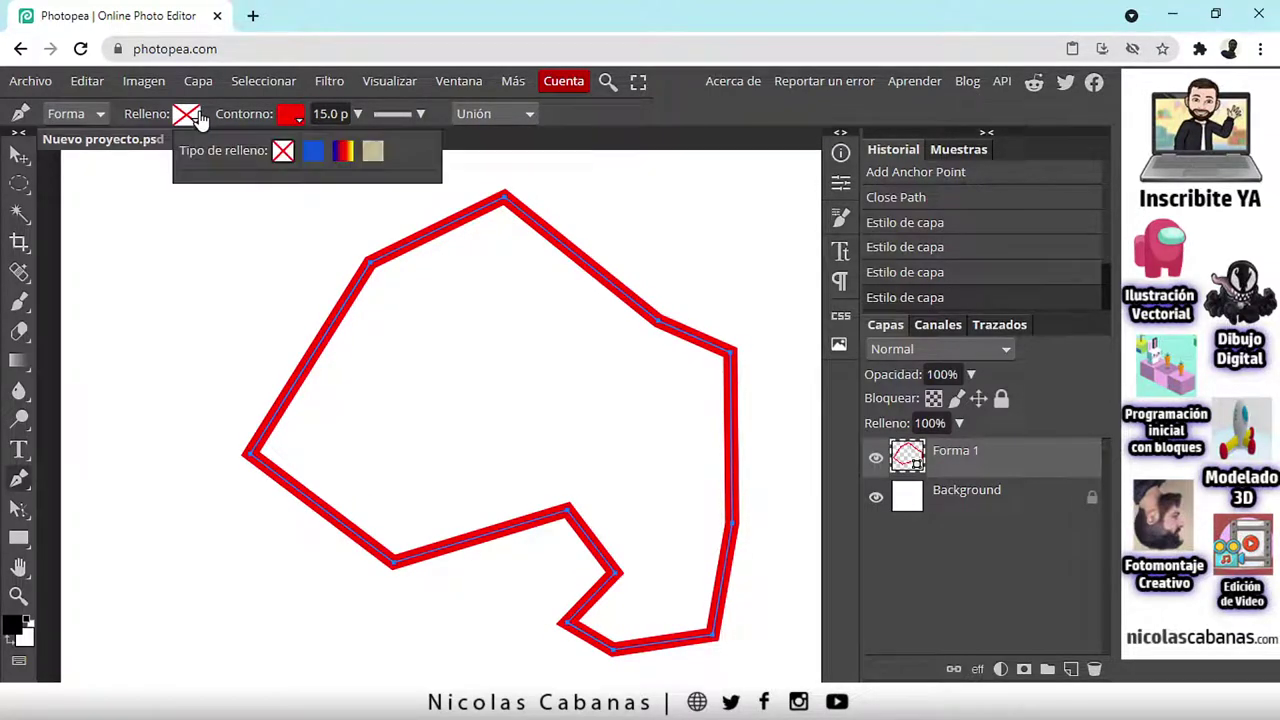
left_click(313, 151)
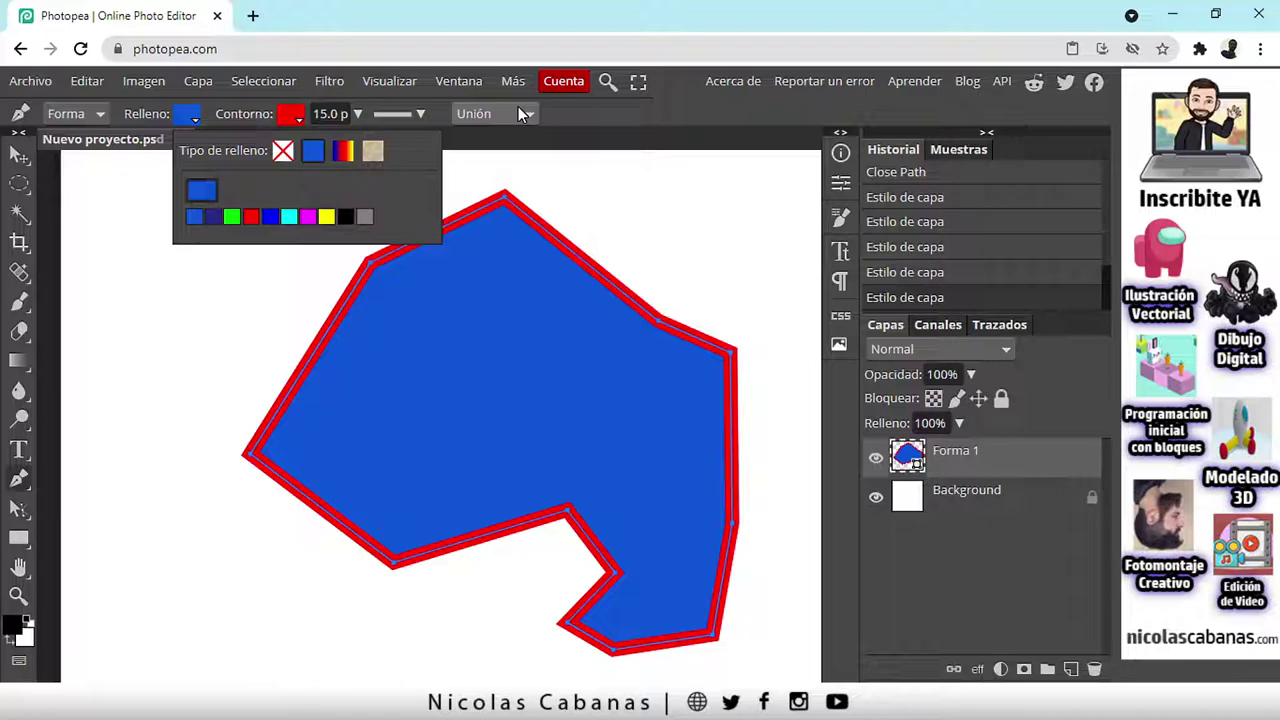
Step: Give the outline round caps, try round and bevelled corners on it, and set the corners back to mitred
left_click(412, 116)
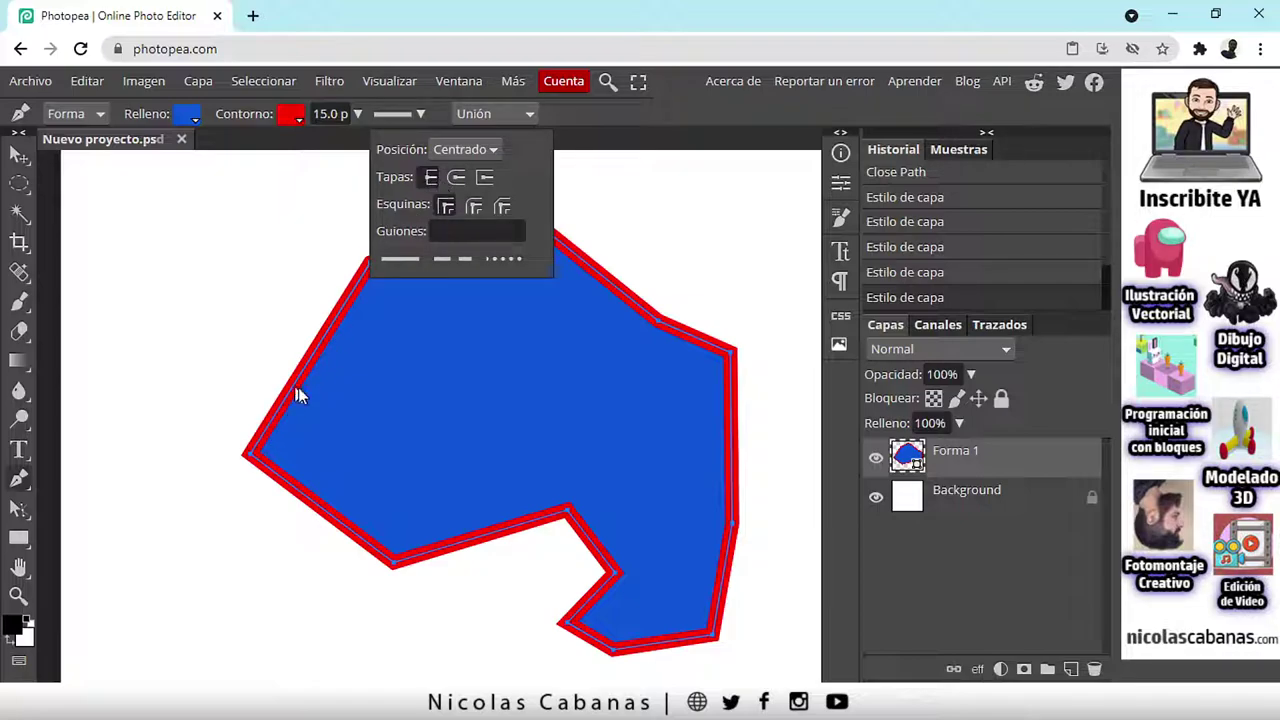
left_click(457, 184)
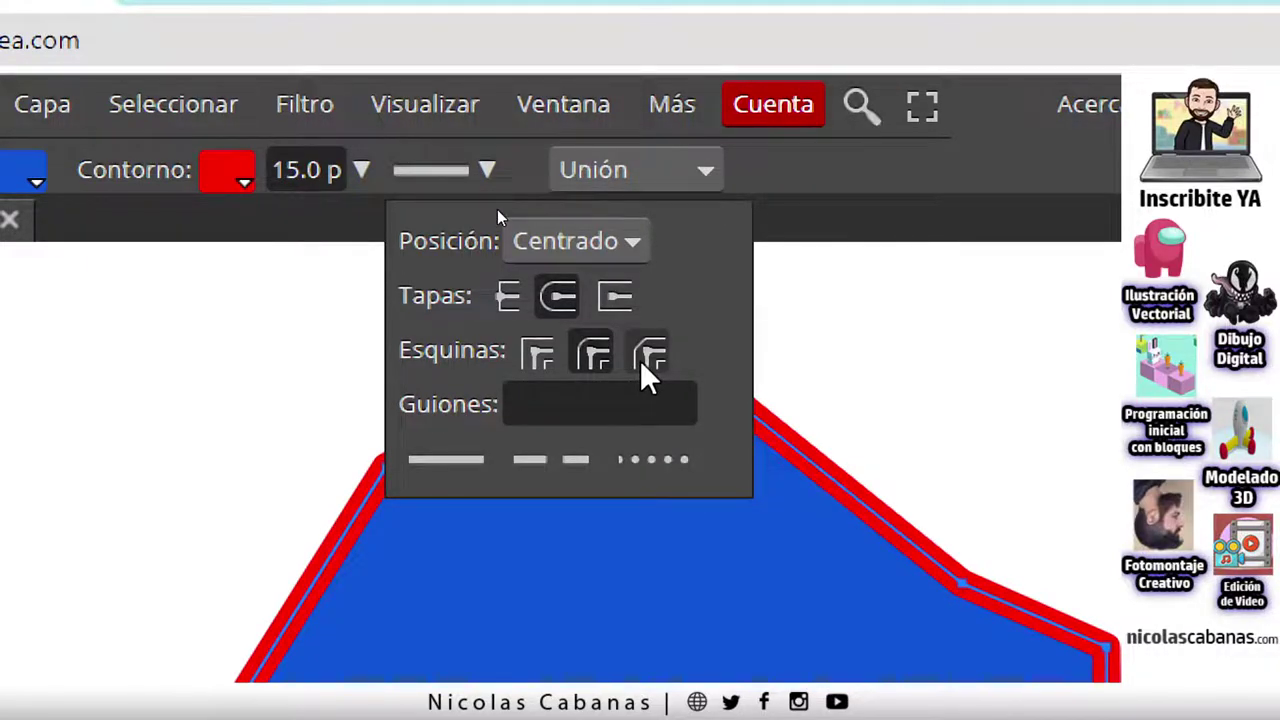
left_click(645, 360)
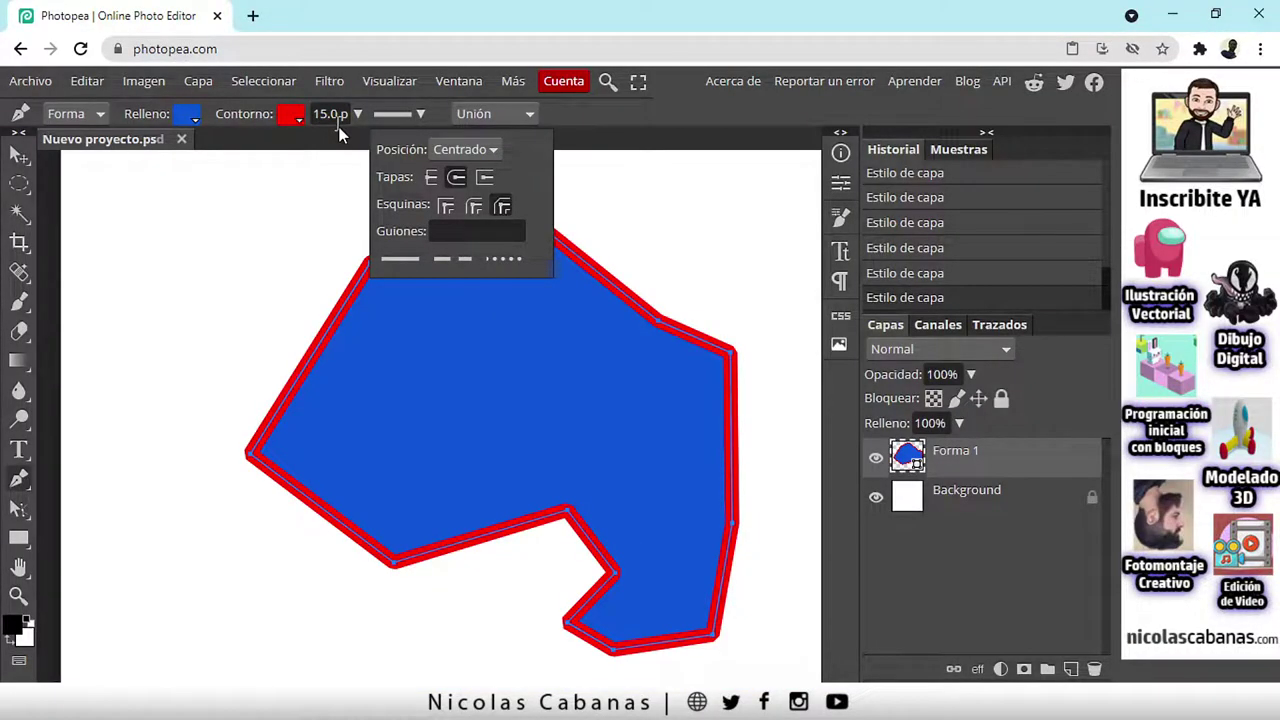
left_click(446, 206)
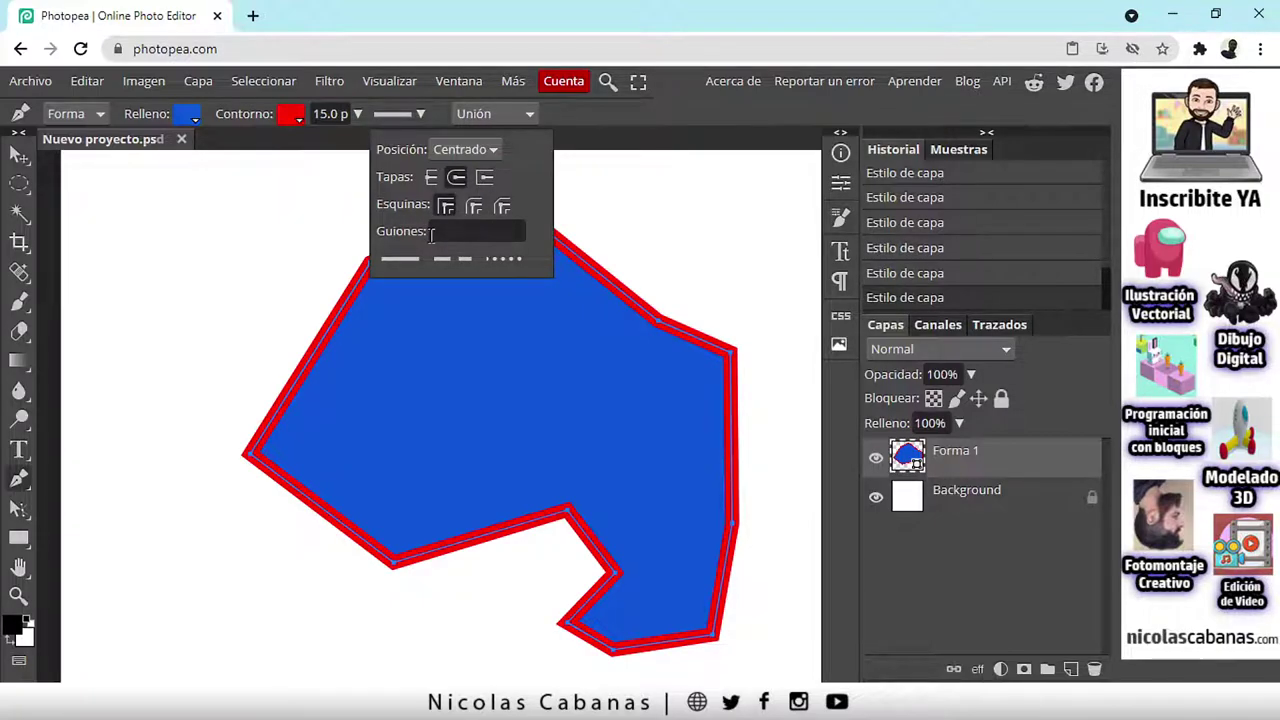
Step: Try the dashed, dotted and continuous line presets on the red outline
left_click(452, 259)
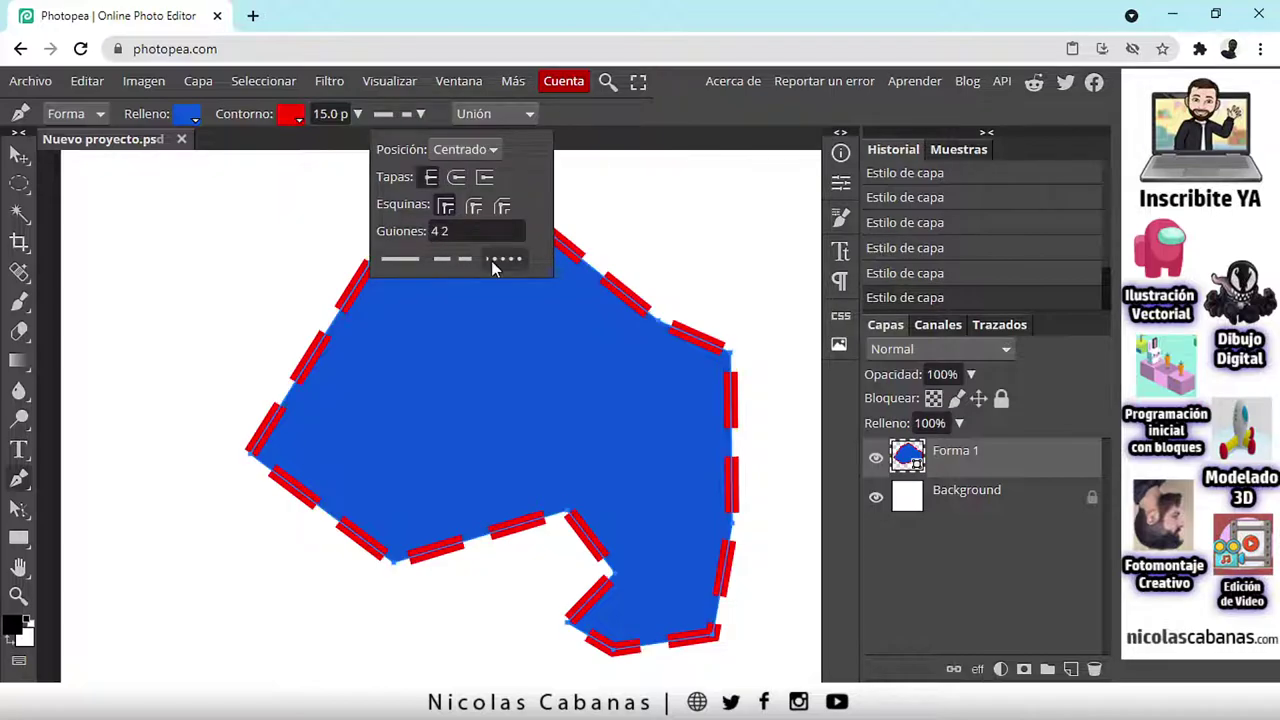
left_click(491, 260)
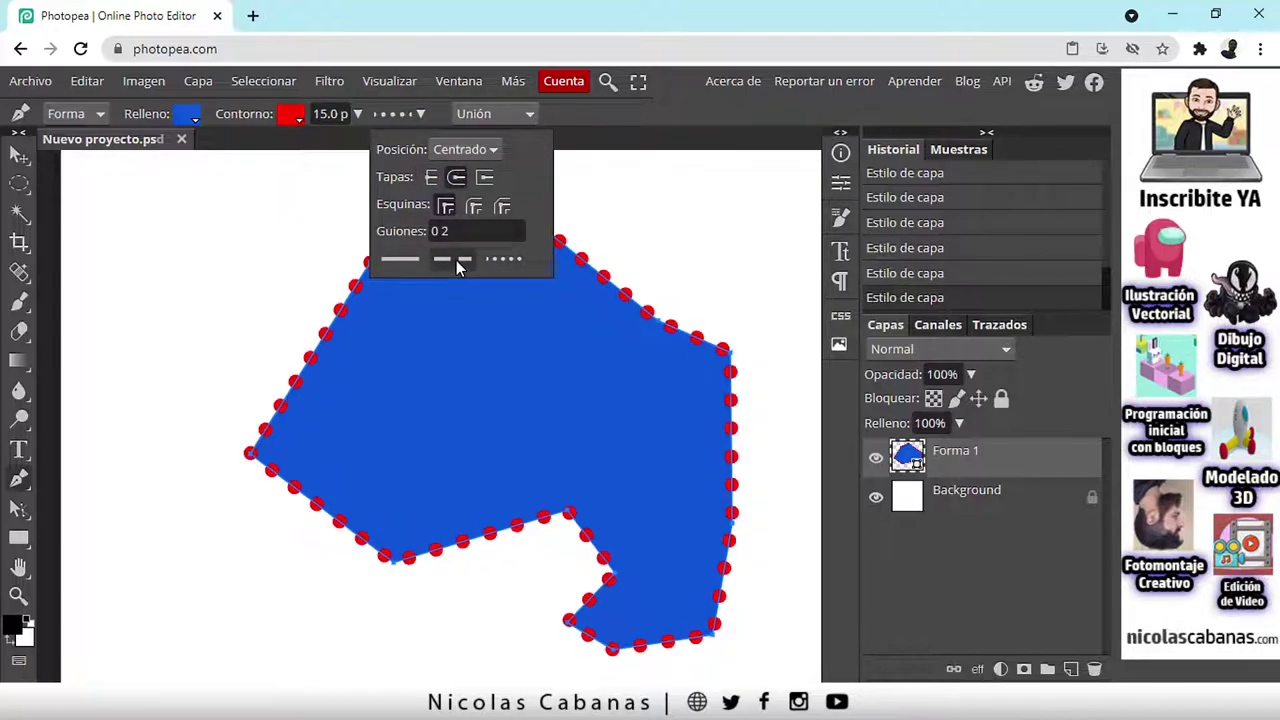
left_click(456, 260)
left_click(400, 259)
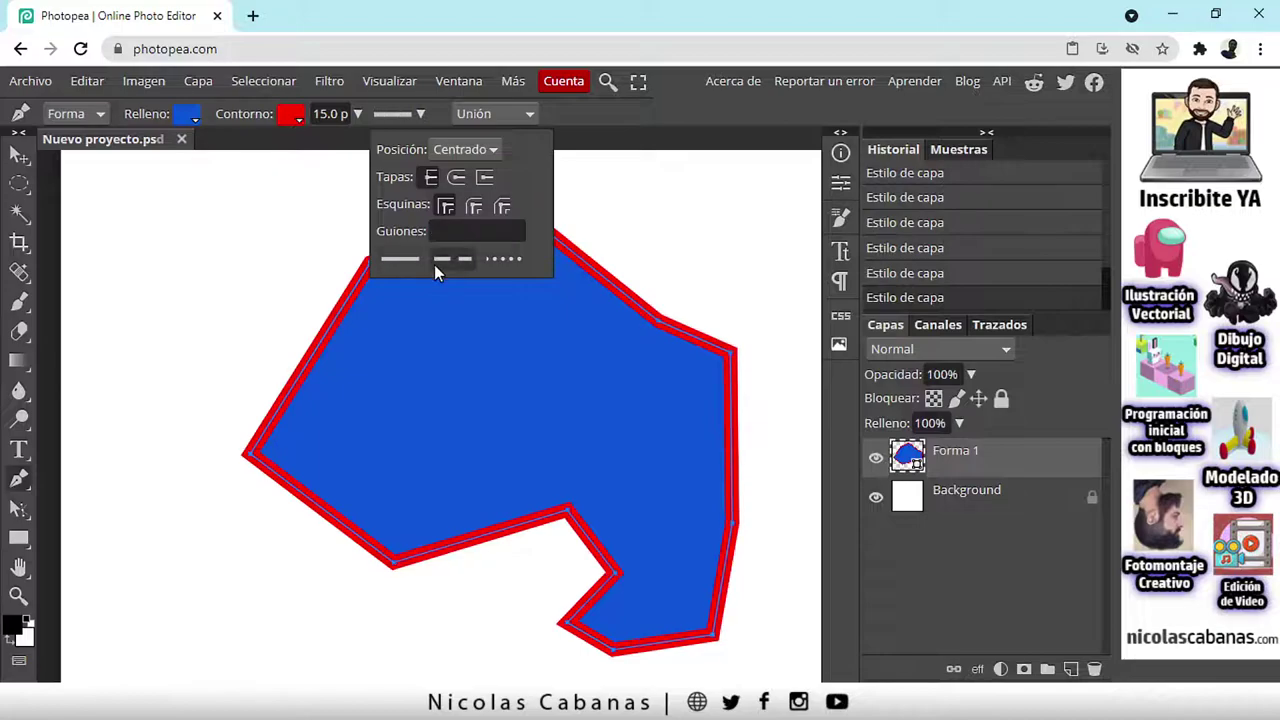
left_click(436, 262)
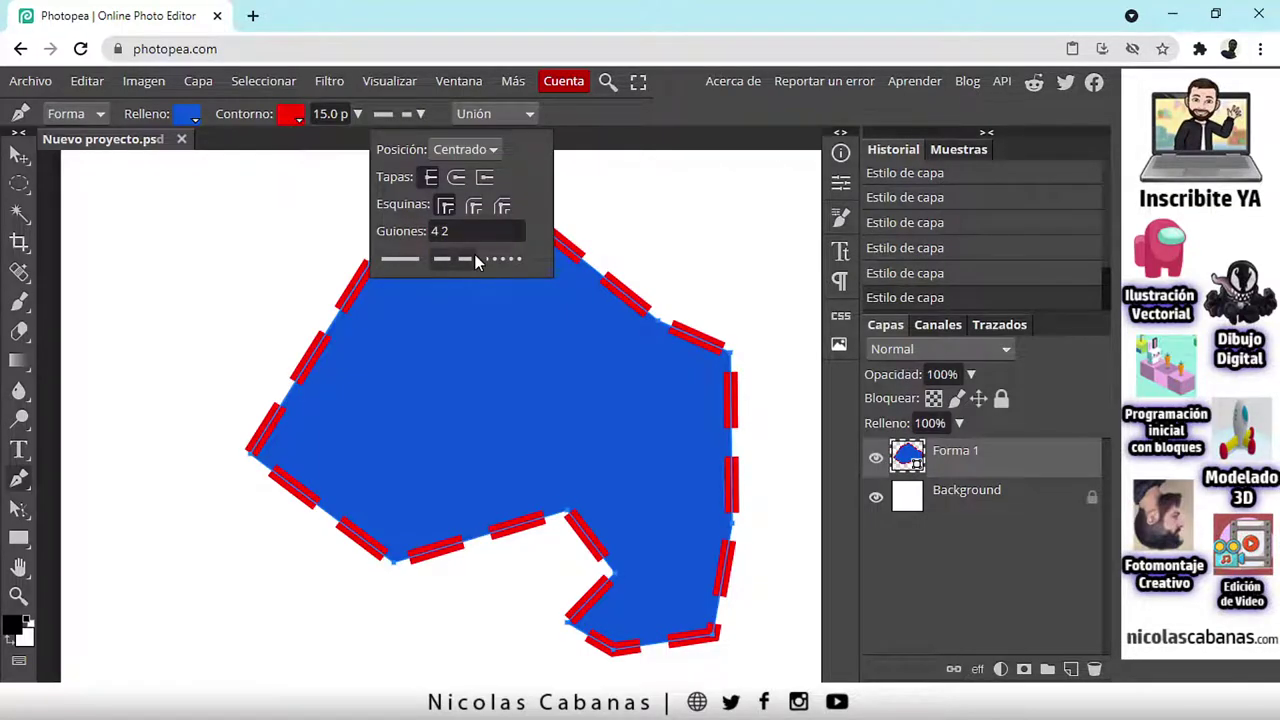
Step: Switch the outline to the dotted preset and try the dash patterns 0 4 and 0 1
left_click(476, 258)
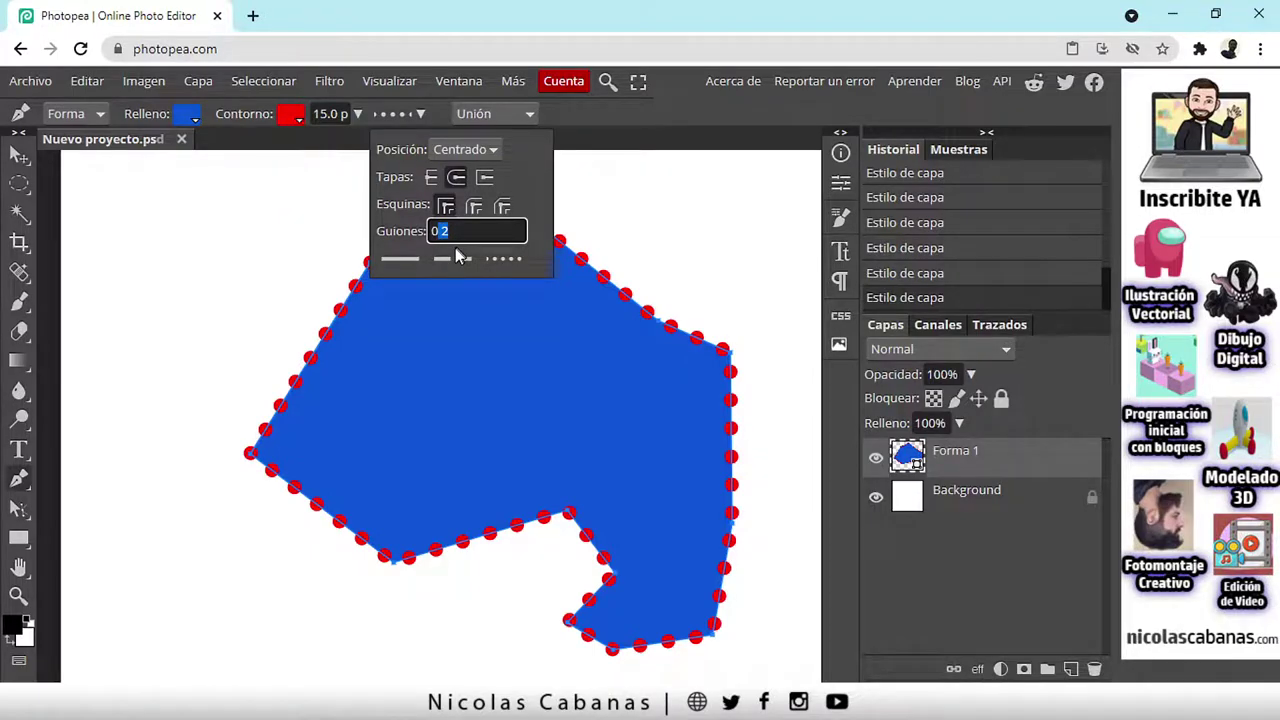
type("4")
key("Return")
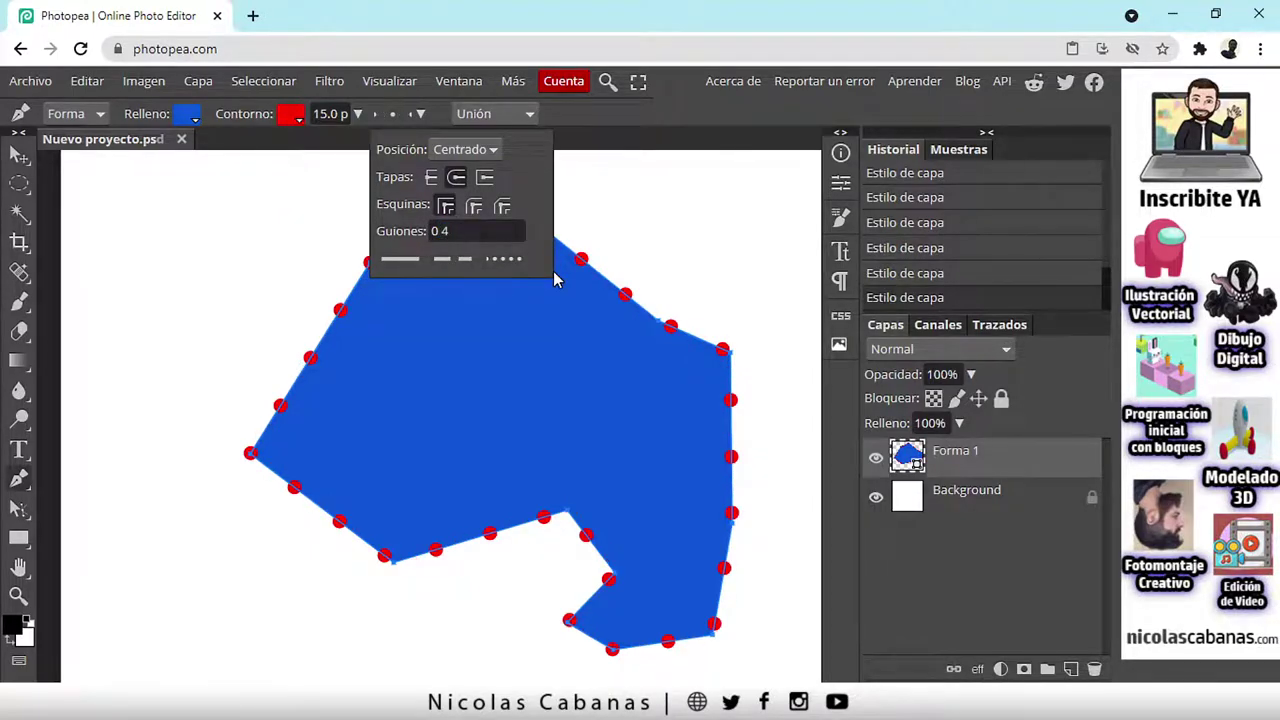
double_click(515, 232)
type("1")
key("Return")
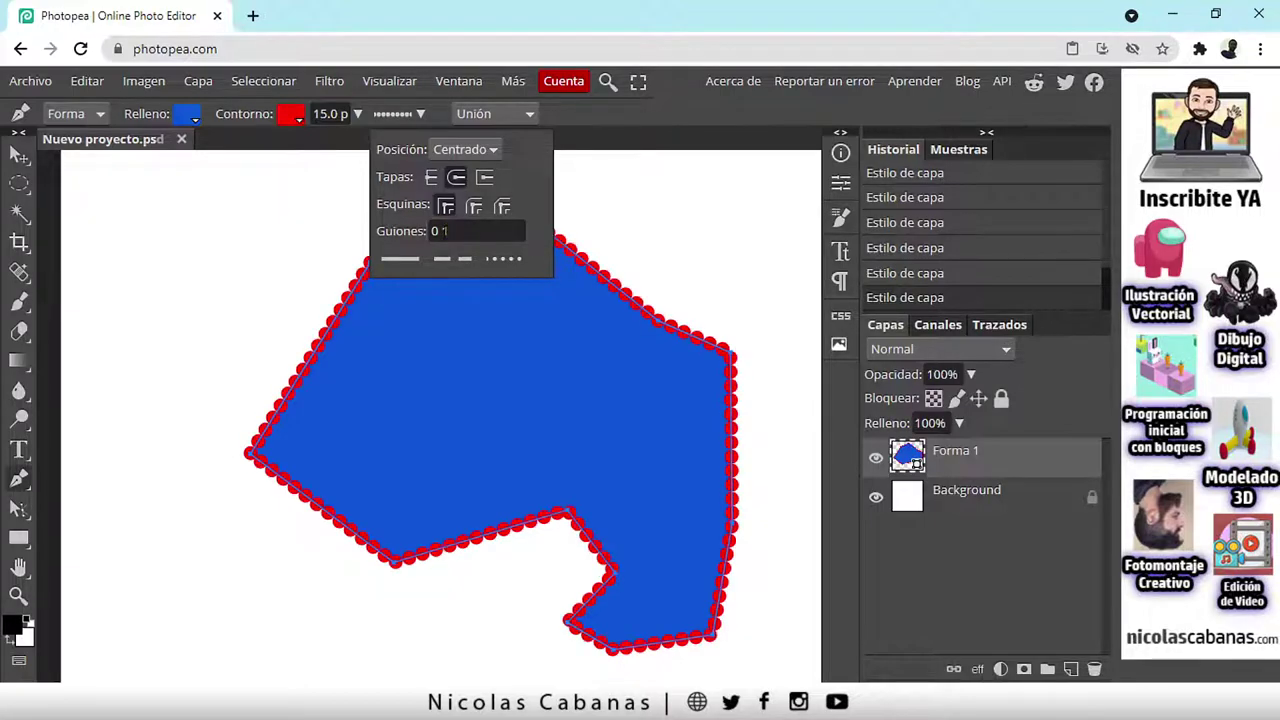
Step: Return the red outline to the continuous line preset and close the stroke options
double_click(524, 228)
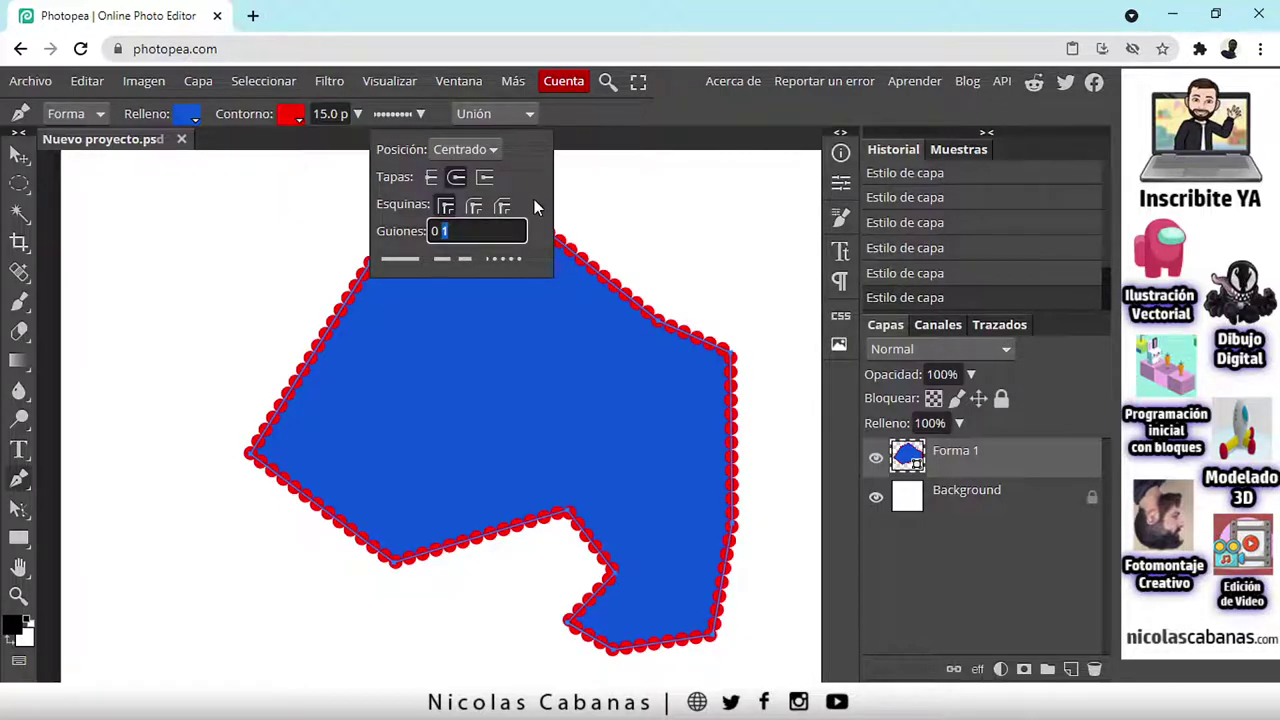
left_click(410, 259)
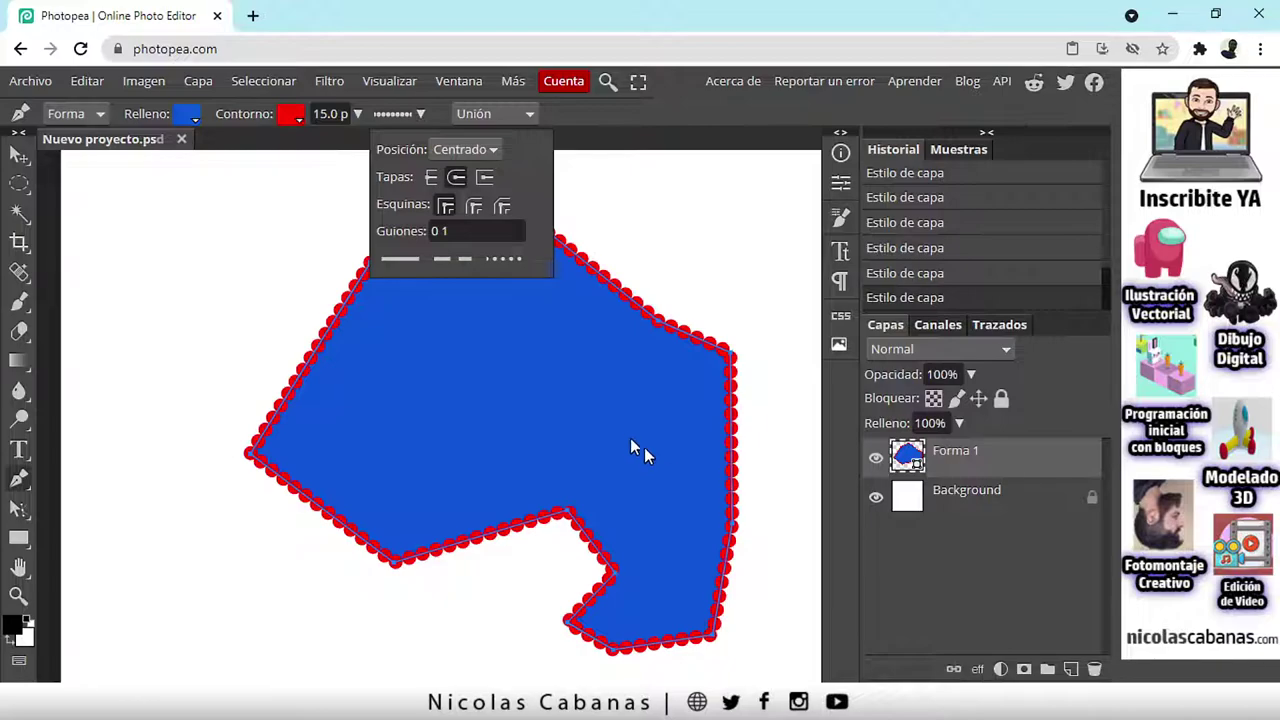
left_click(398, 258)
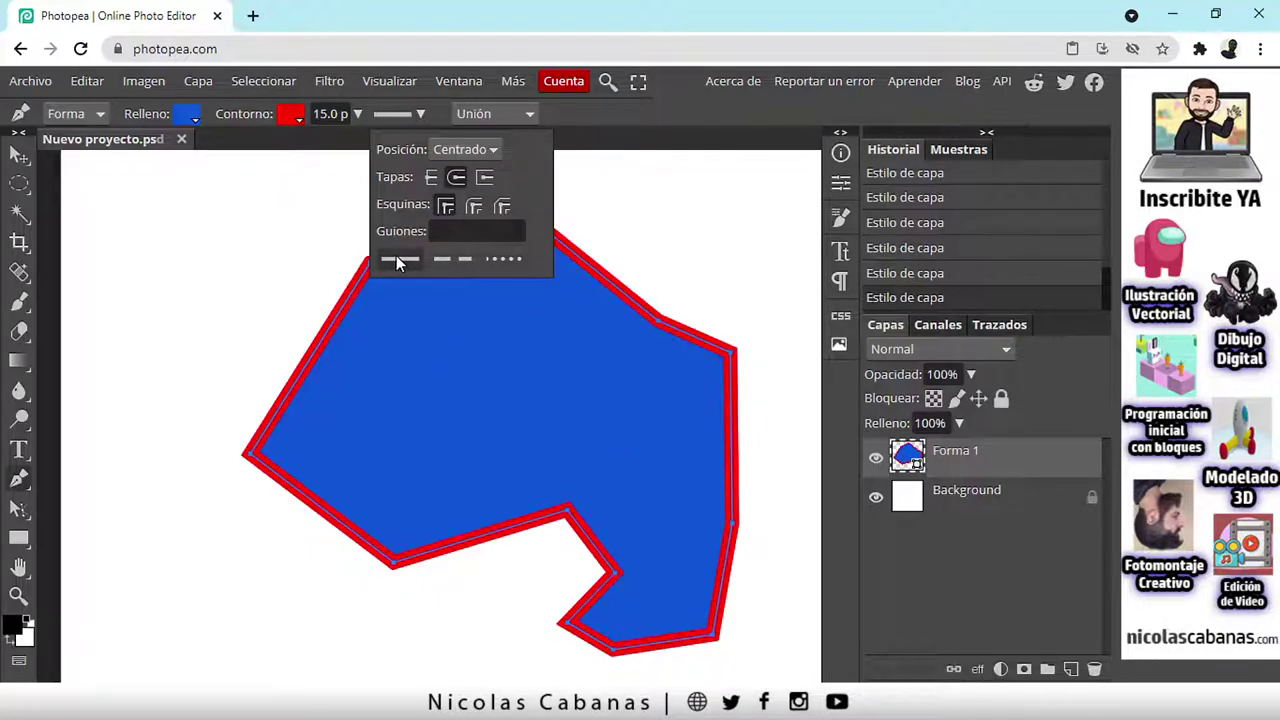
left_click(614, 116)
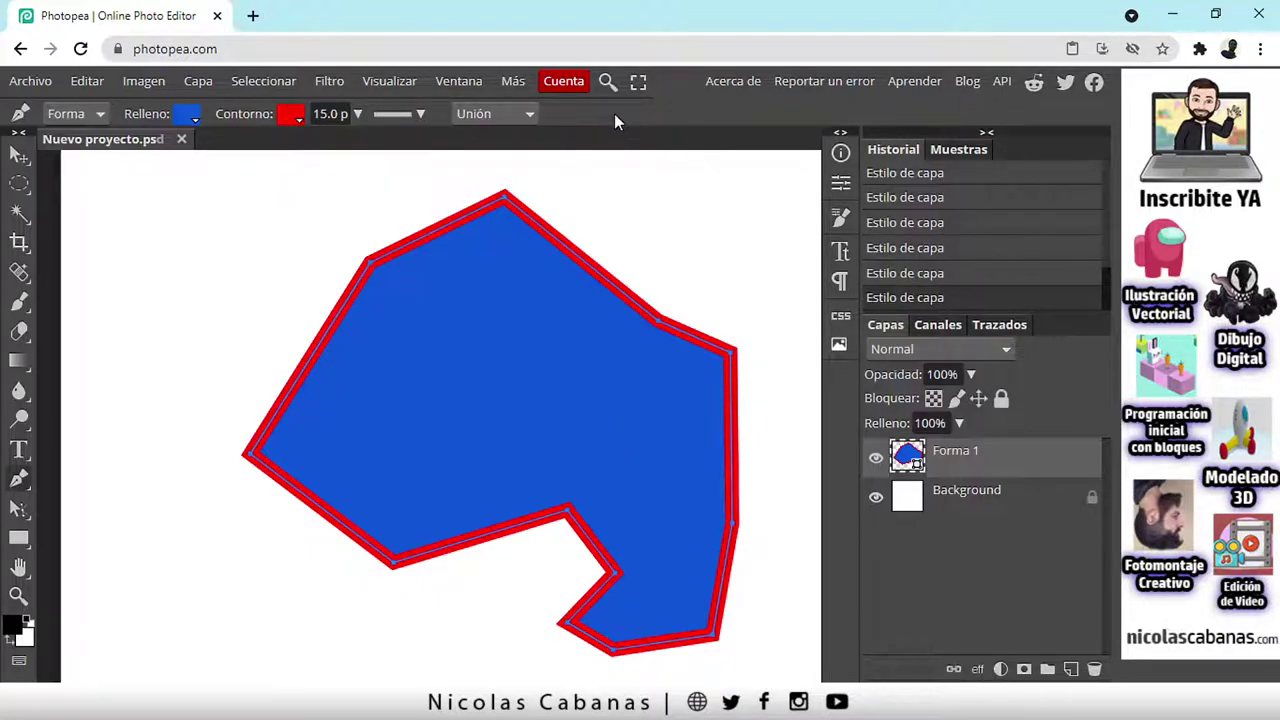
Step: With the path operation on Unión, draw a closed six-point polygon overlapping the upper-left side of the blue shape
left_click(500, 114)
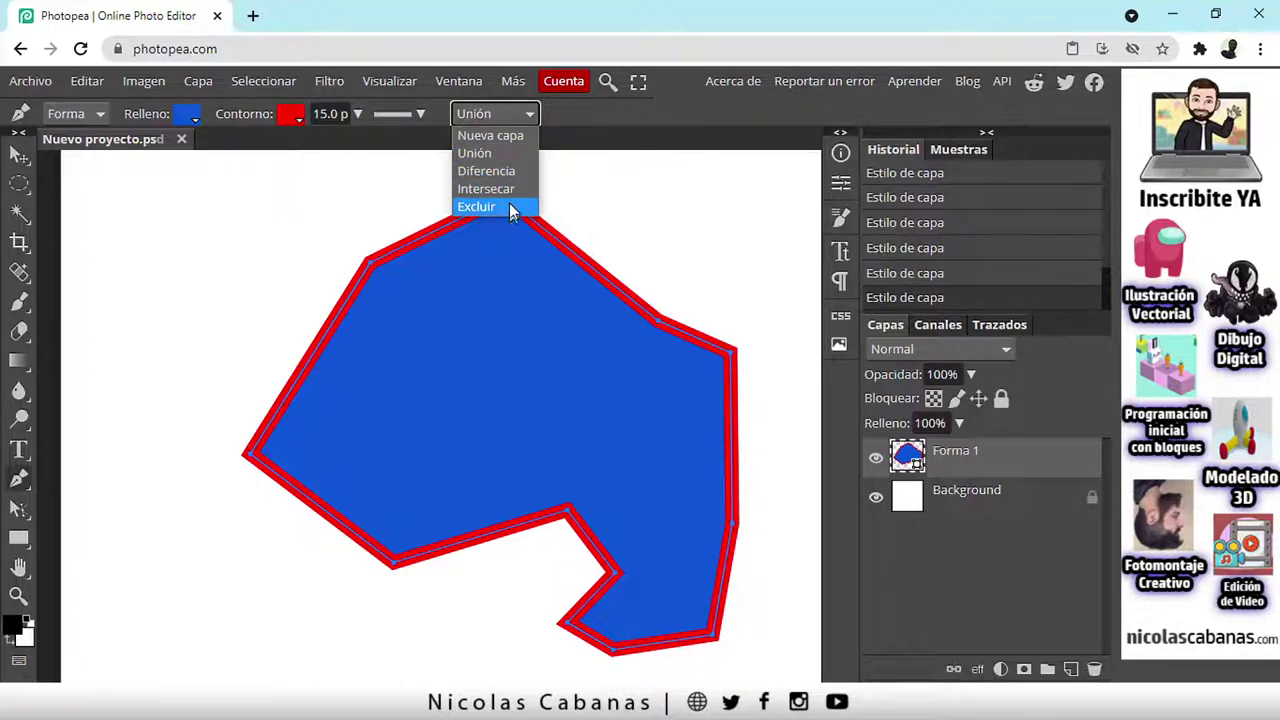
left_click(670, 125)
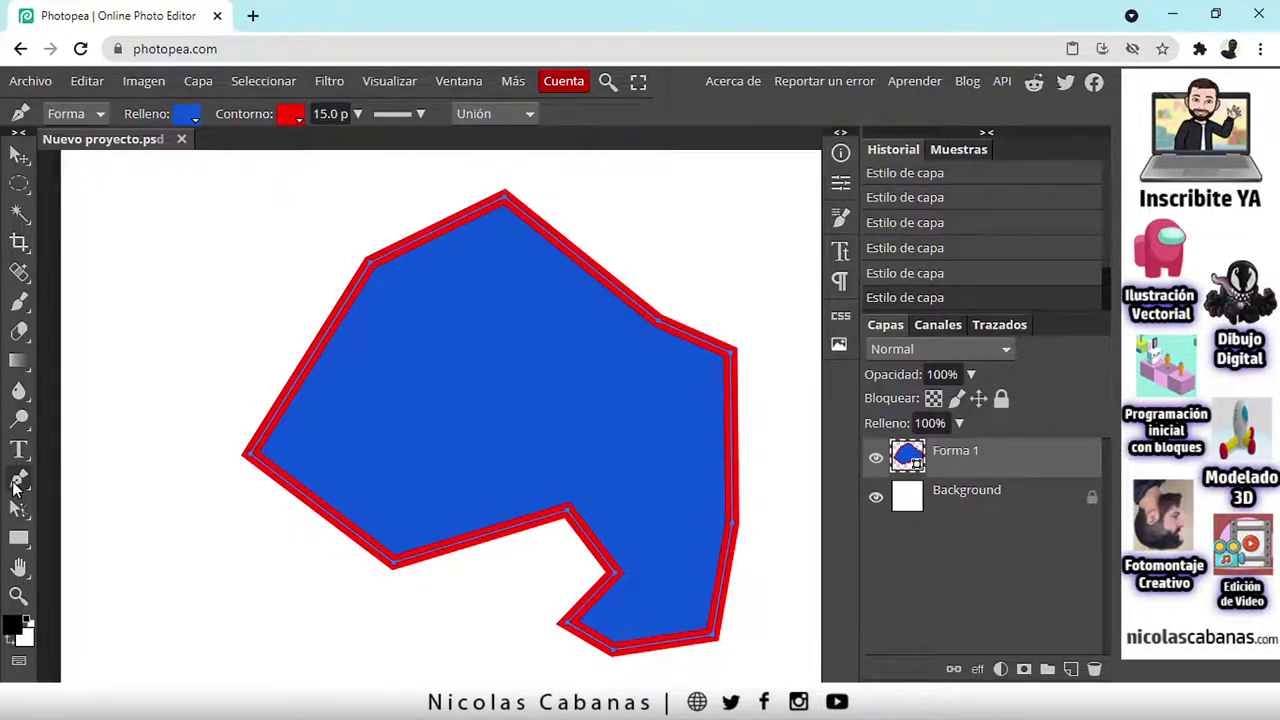
left_click(224, 210)
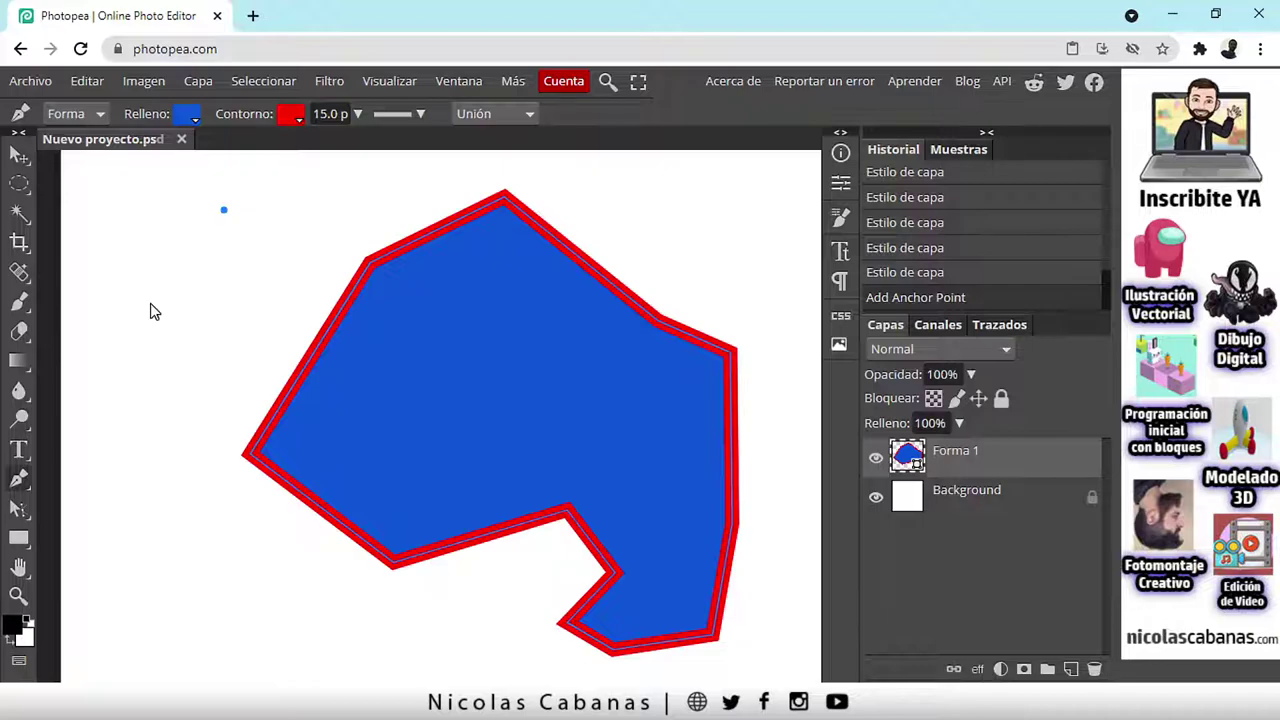
left_click(148, 300)
left_click(180, 404)
left_click(360, 415)
left_click(413, 264)
left_click(352, 181)
left_click(224, 210)
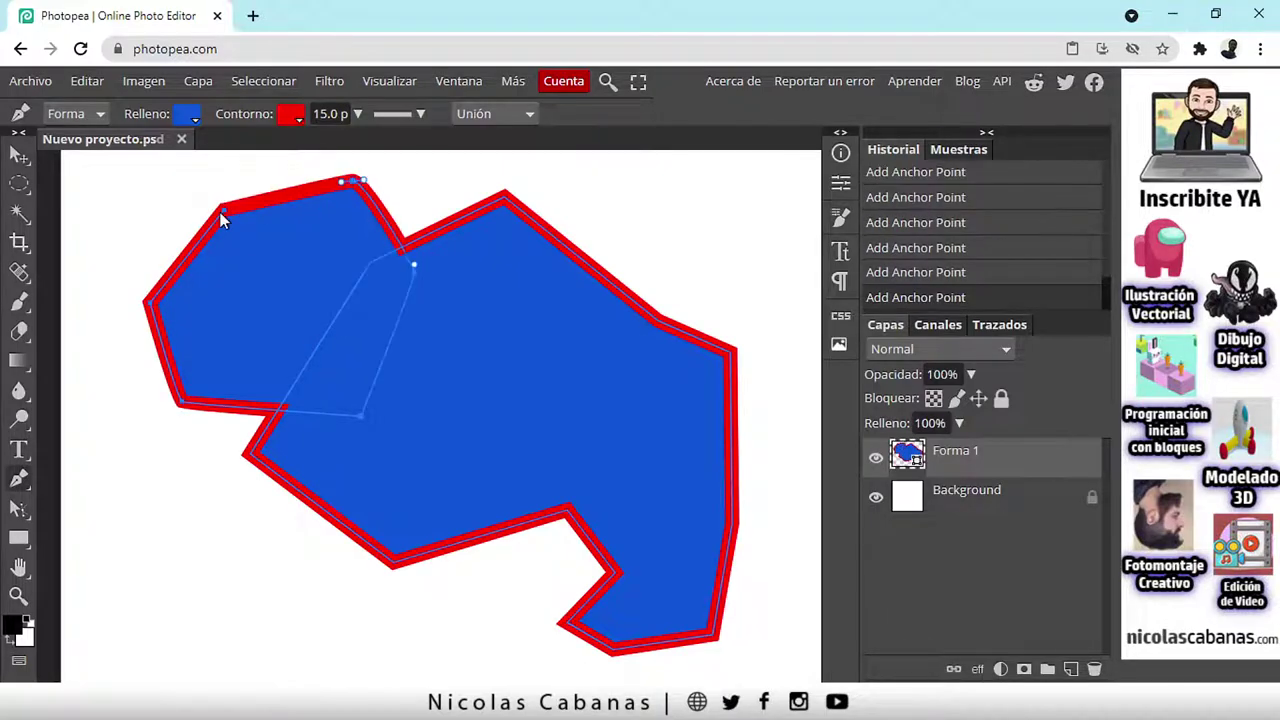
left_click(225, 211)
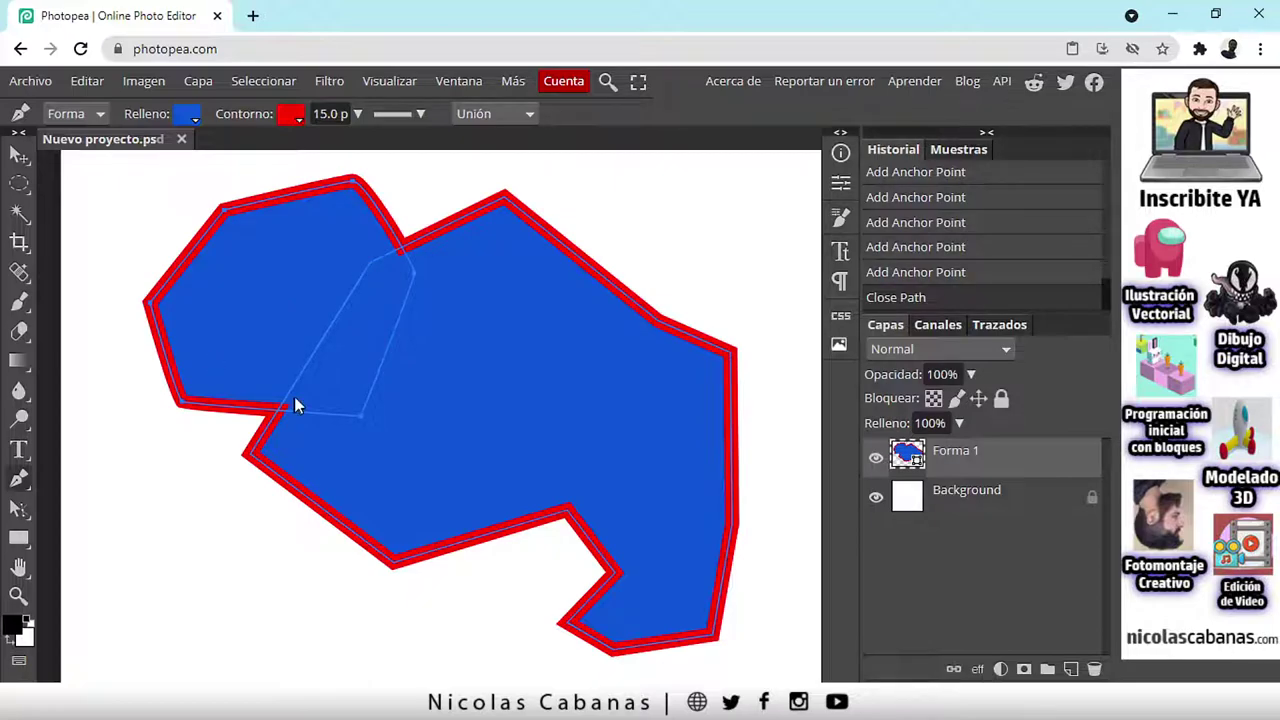
Step: With the path operation on Unión, draw a closed seven-point polygon overlapping the upper-right side of the blue shape
left_click(490, 114)
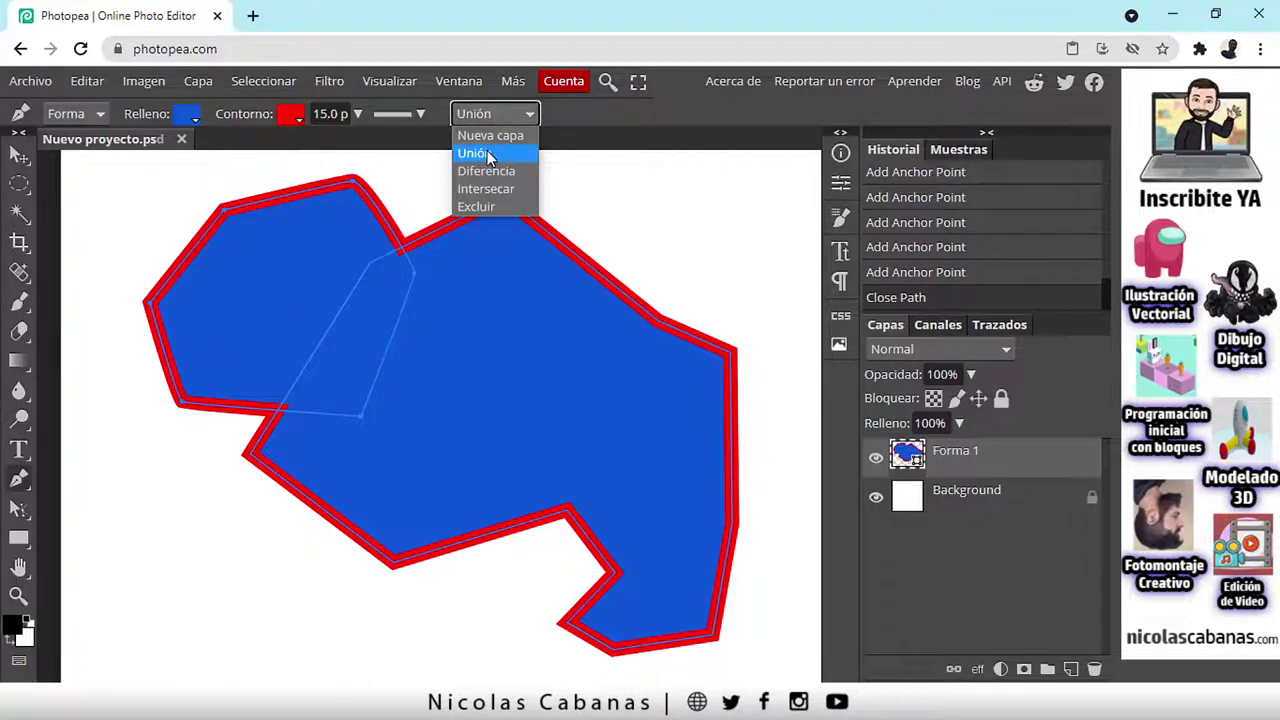
left_click(490, 155)
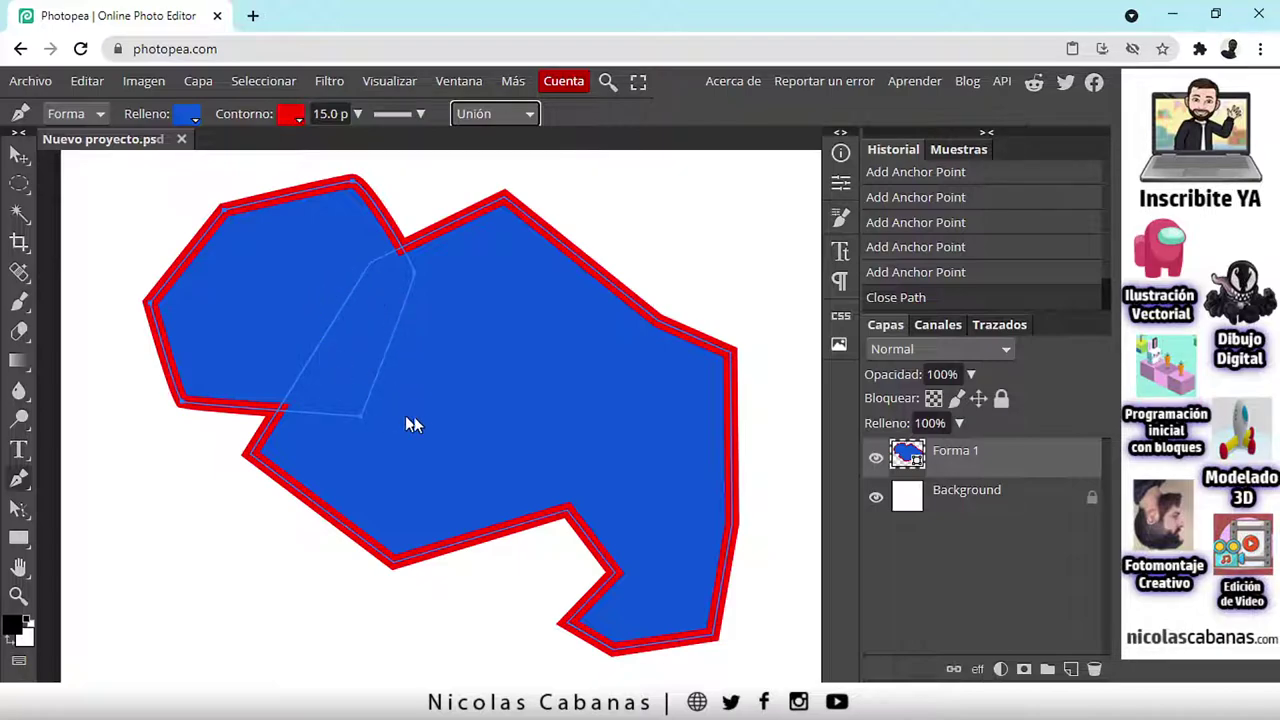
left_click(636, 214)
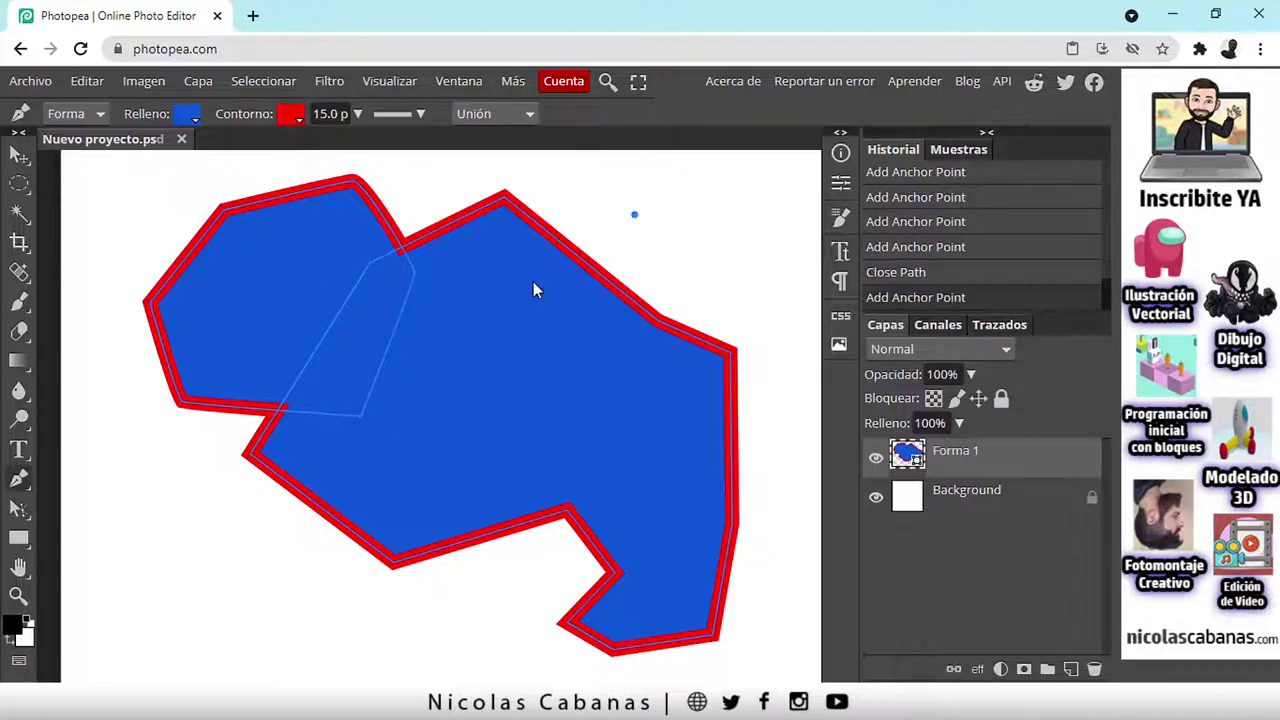
left_click(531, 281)
left_click(568, 399)
left_click(662, 410)
left_click(735, 300)
left_click_drag(636, 214, 631, 226)
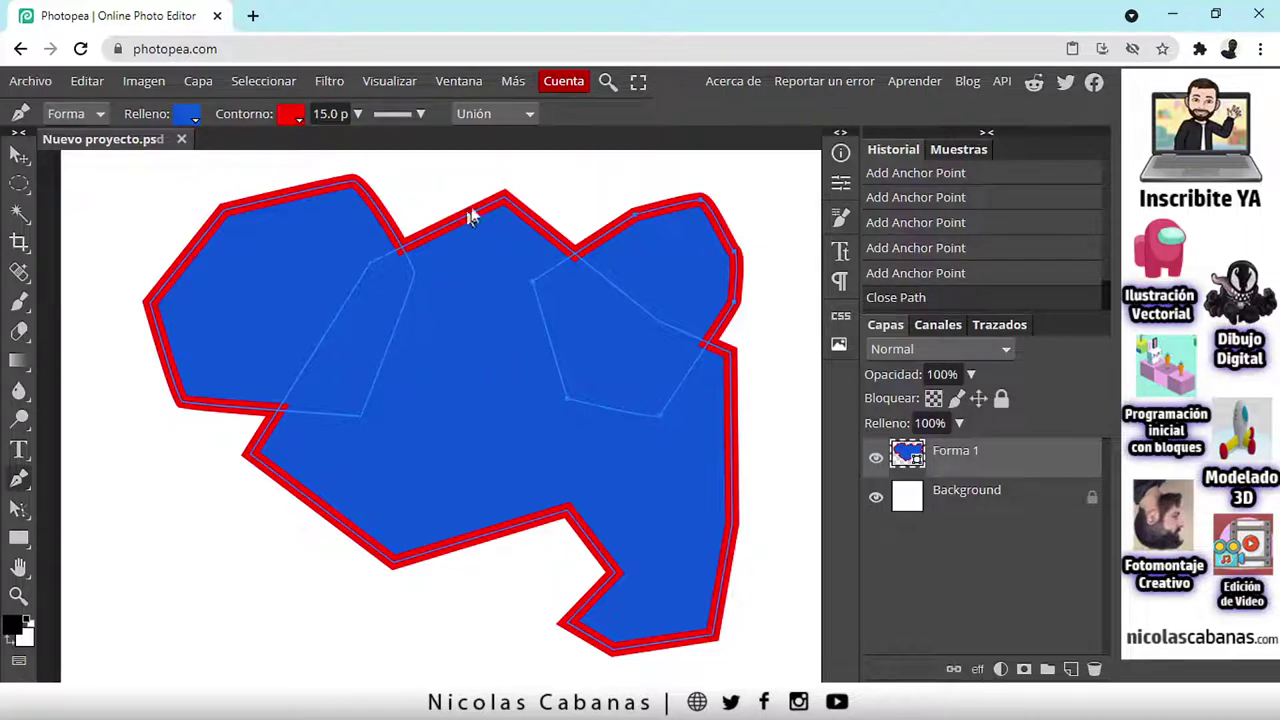
left_click(505, 116)
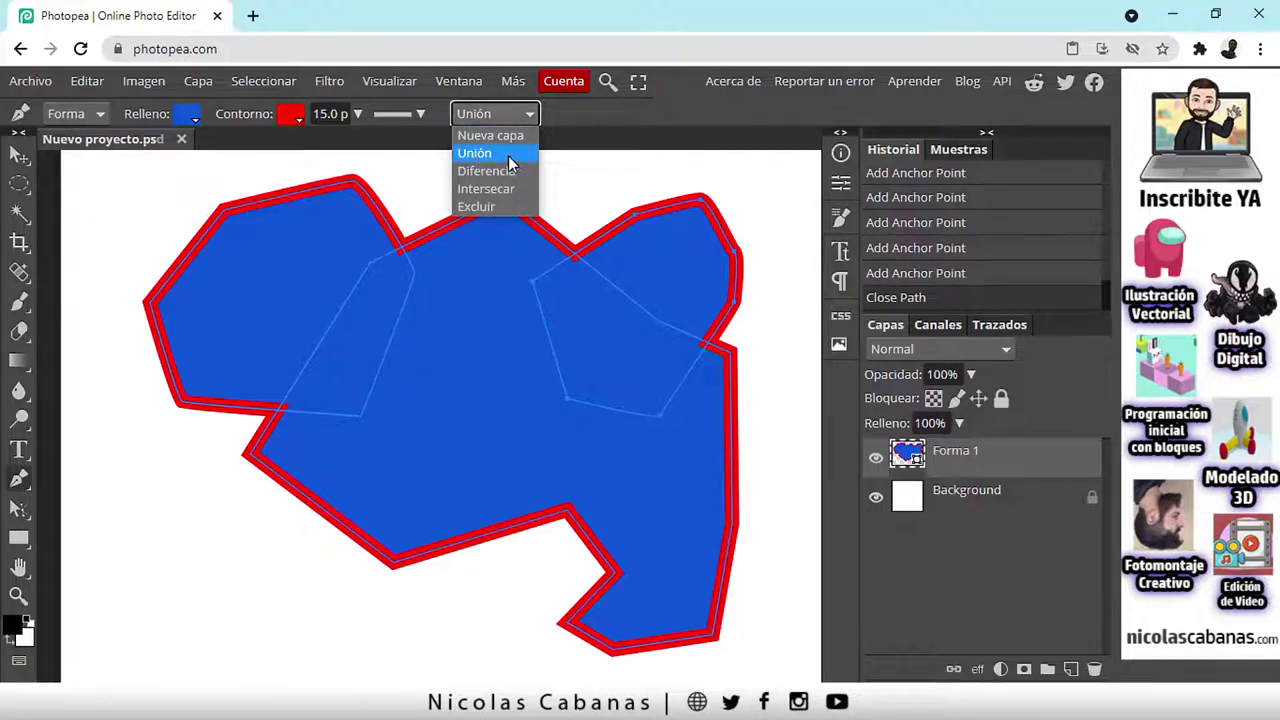
left_click(510, 163)
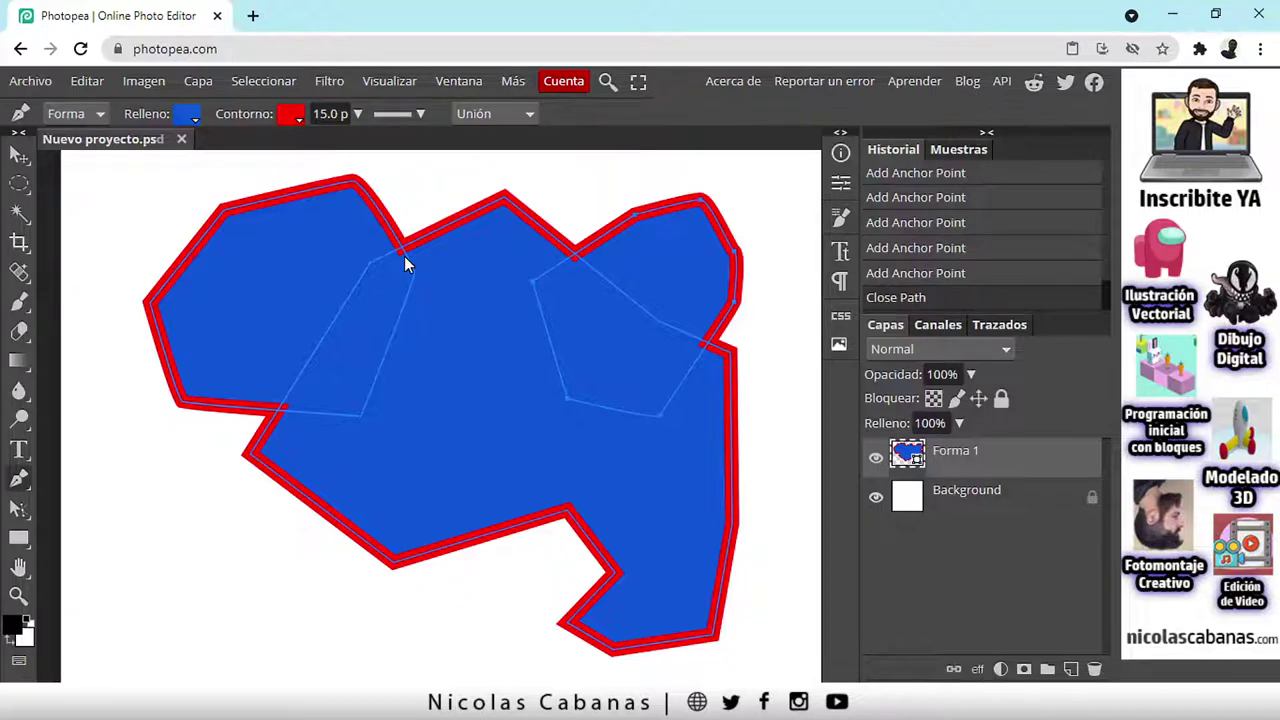
Step: Switch to Selección de trazado and shift the upper-right polygon slightly while keeping it overlapping the large shape
right_click(17, 510)
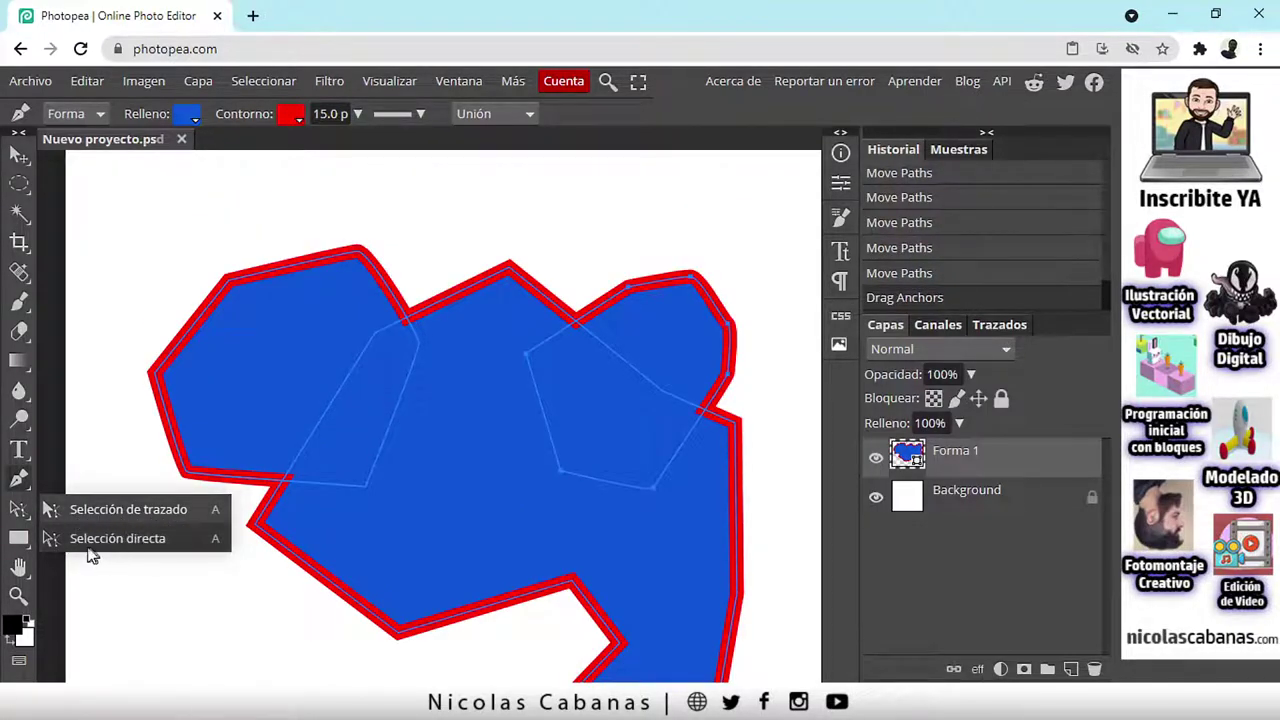
left_click(171, 518)
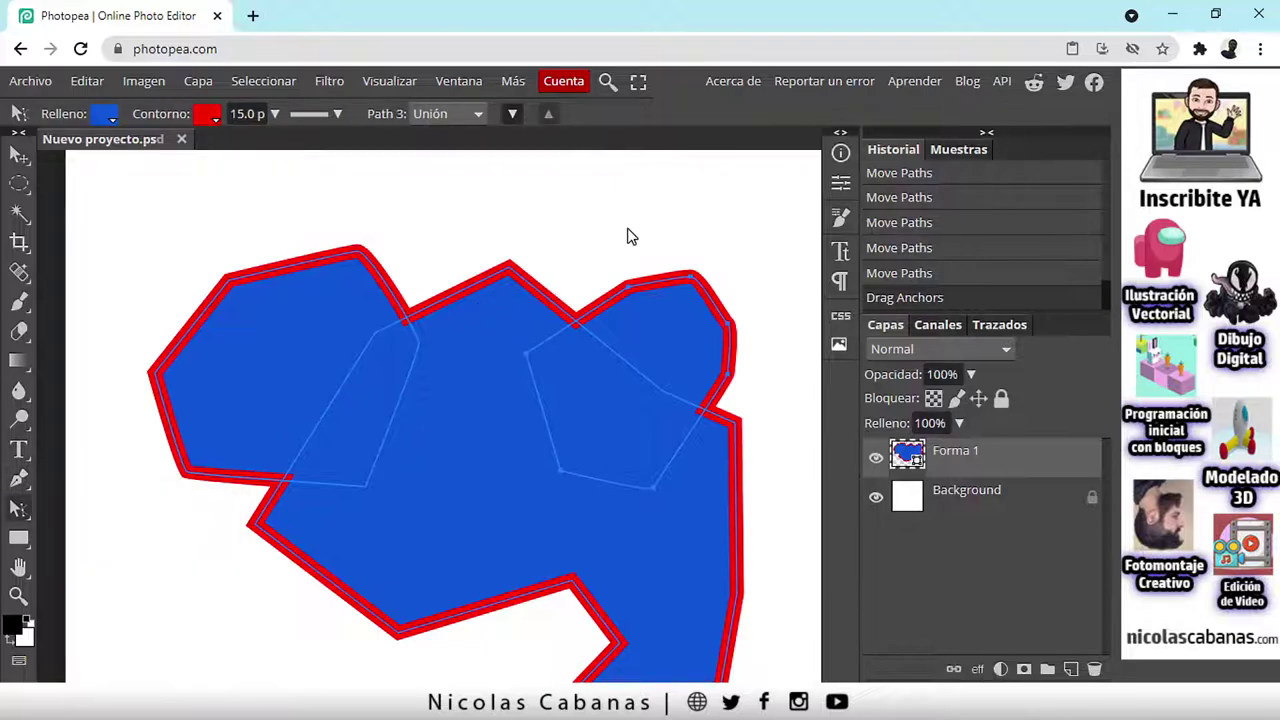
left_click(462, 202)
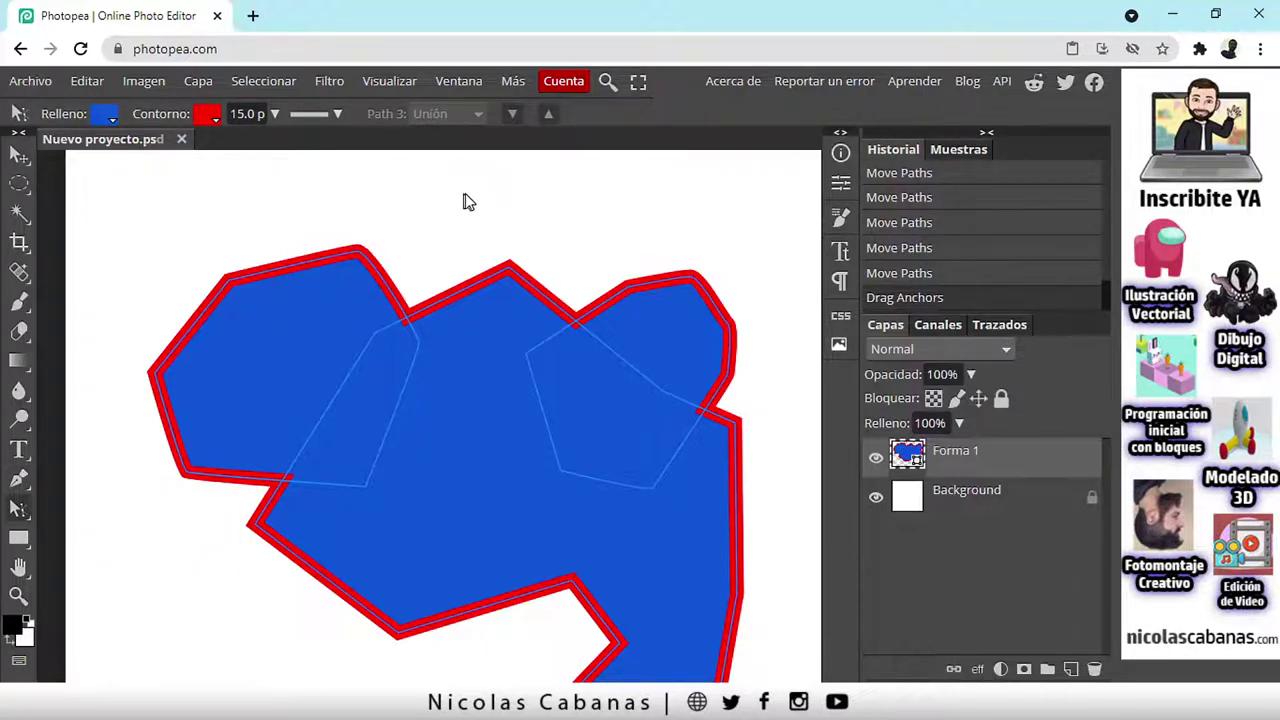
left_click(668, 321)
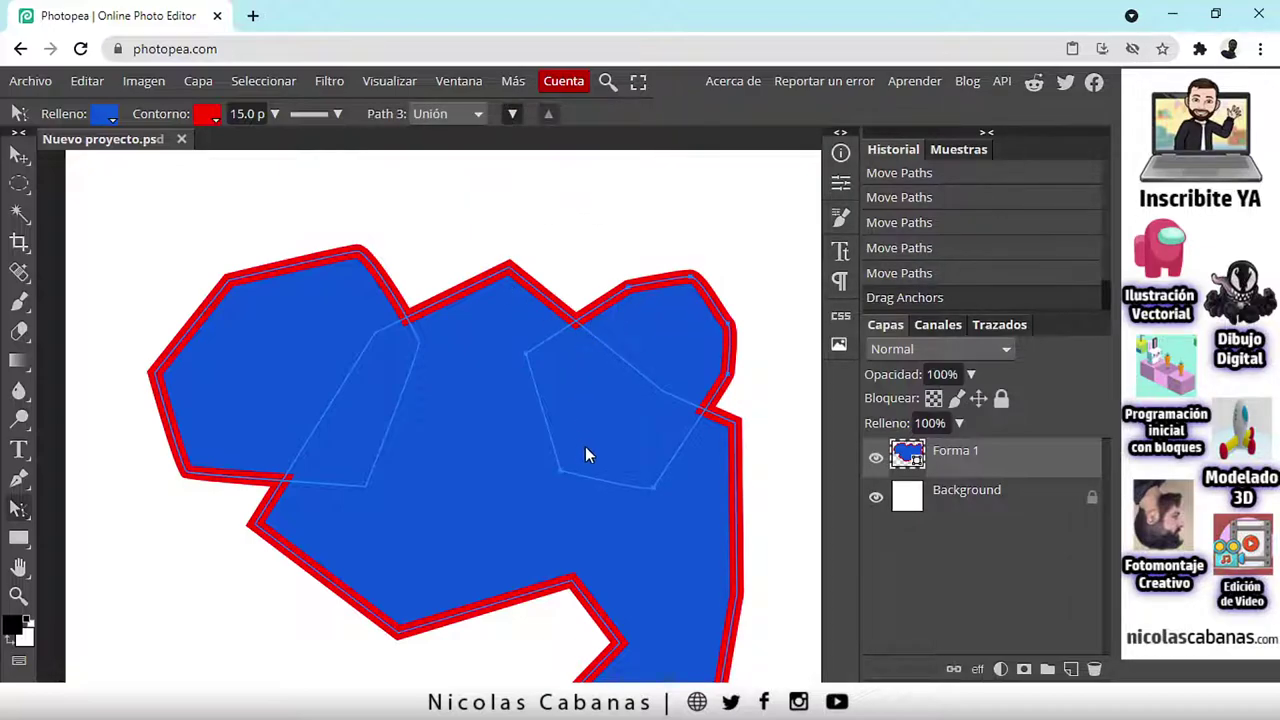
mouse_move(660, 330)
left_mouse_down()
mouse_move(694, 286)
mouse_move(652, 275)
mouse_move(674, 329)
mouse_move(658, 318)
left_mouse_up()
Step: Move the upper-left polygon clear of the large shape, nudge it upward, and bring it back to overlap the shape
left_click_drag(285, 333, 222, 247)
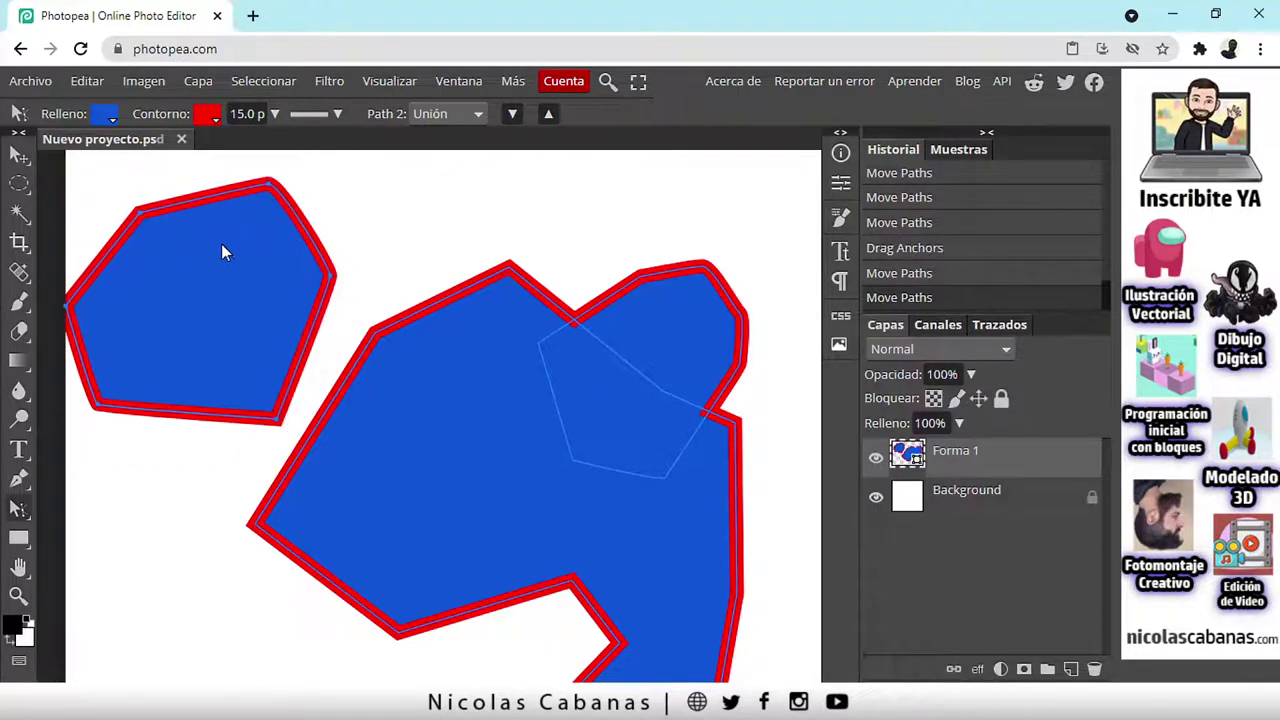
key("Up")
key("Up")
key("Up")
key("Up")
key("Up")
key("Up")
key("Up")
key("Up")
key("Up")
key("Up")
key("Up")
key("Up")
key("Up")
key("Up")
key("Up")
key("Up")
key("Up")
key("Up")
key("Up")
key("Up")
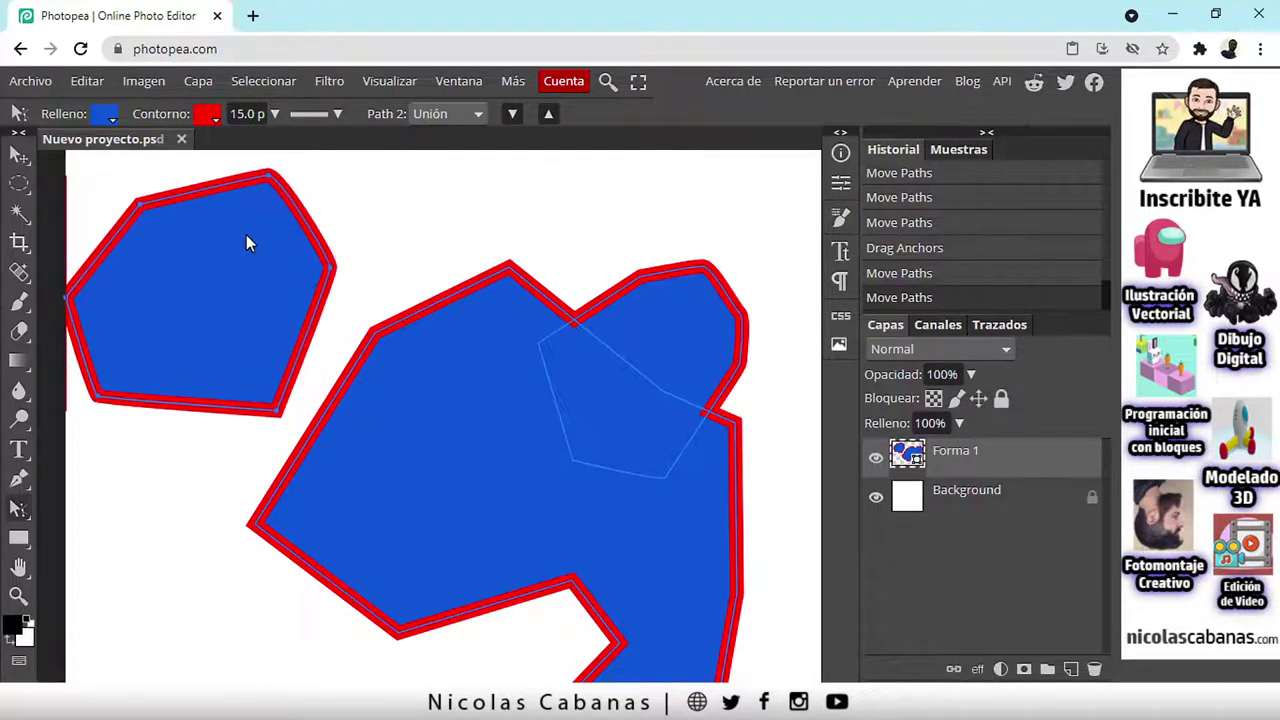
left_click_drag(196, 263, 306, 325)
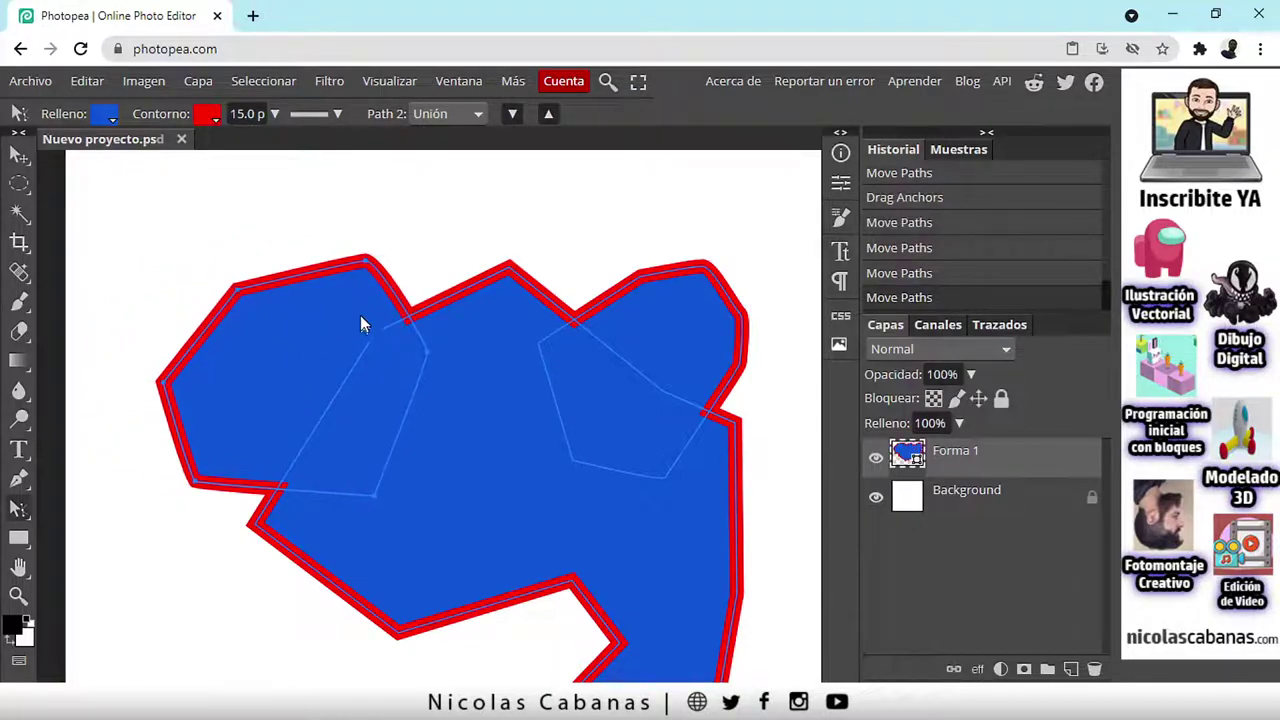
Step: Set the upper-left polygon's path operation to Diferencia and move the polygon slightly further into the large shape
left_click(440, 114)
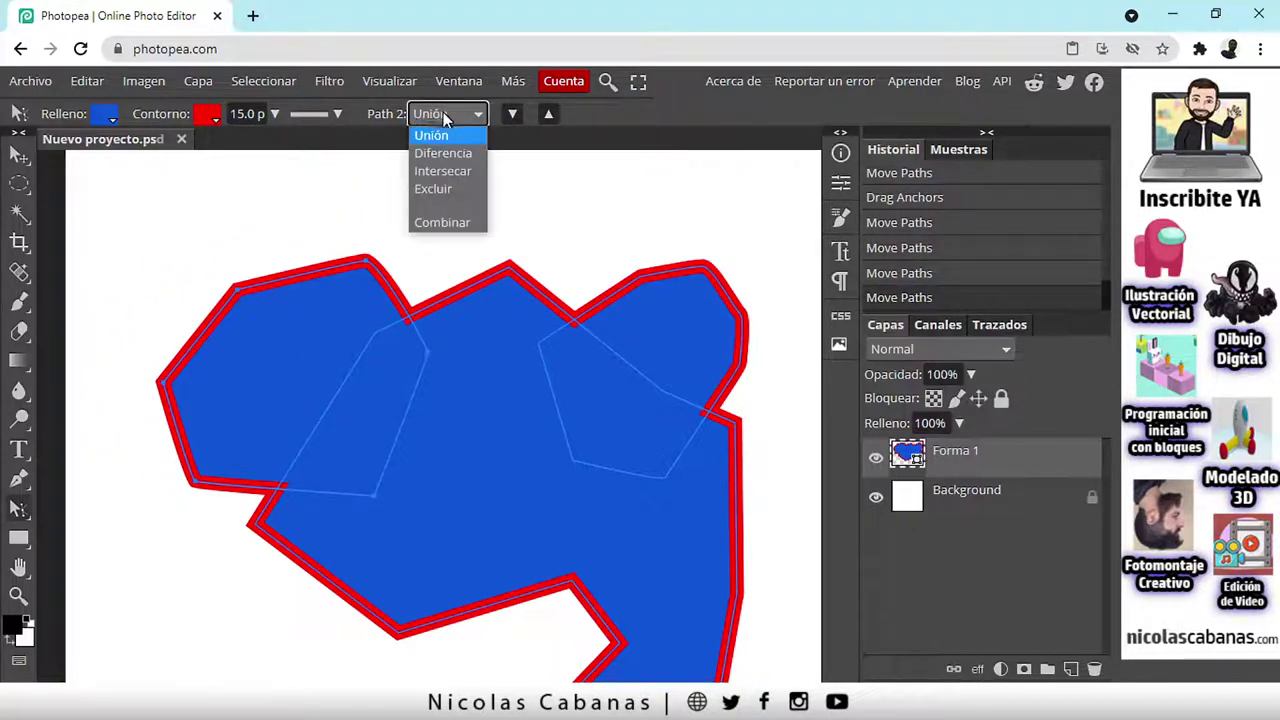
left_click(446, 153)
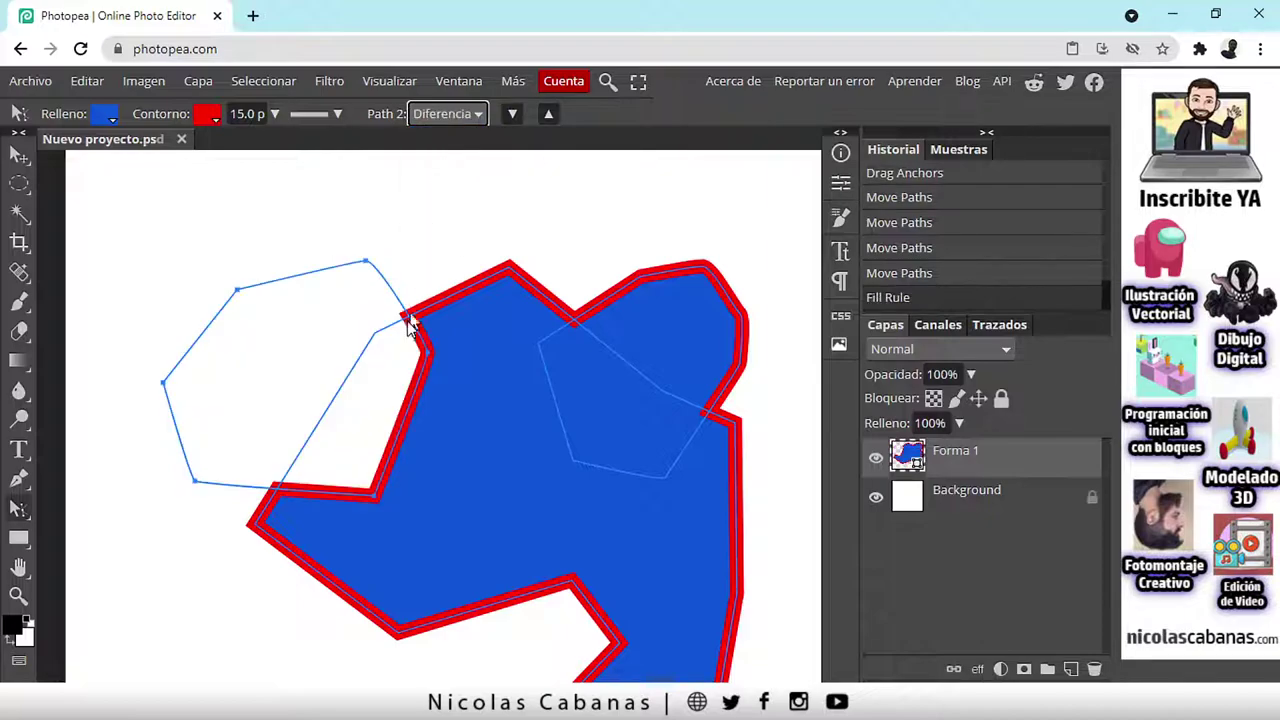
left_click(446, 114)
left_click(448, 153)
left_click_drag(360, 285, 381, 357)
Step: Try the Intersecar and Excluir path operations on the upper-left polygon
left_click(446, 114)
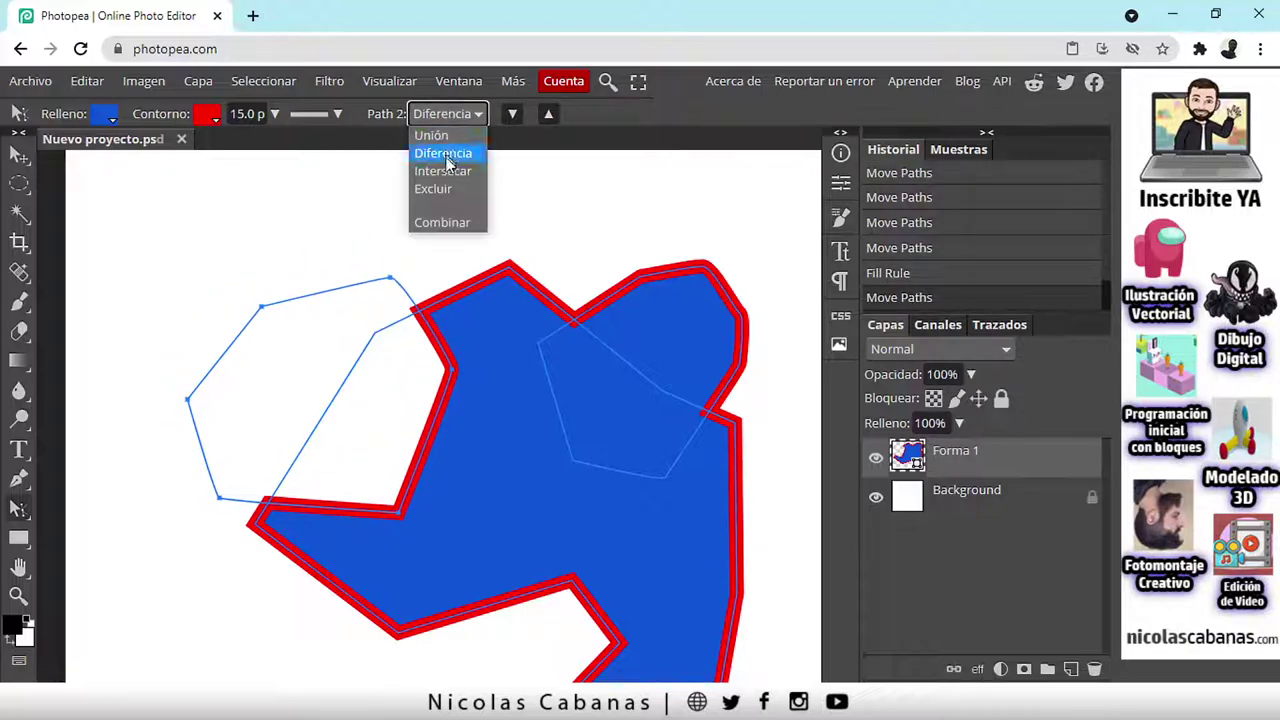
left_click(446, 180)
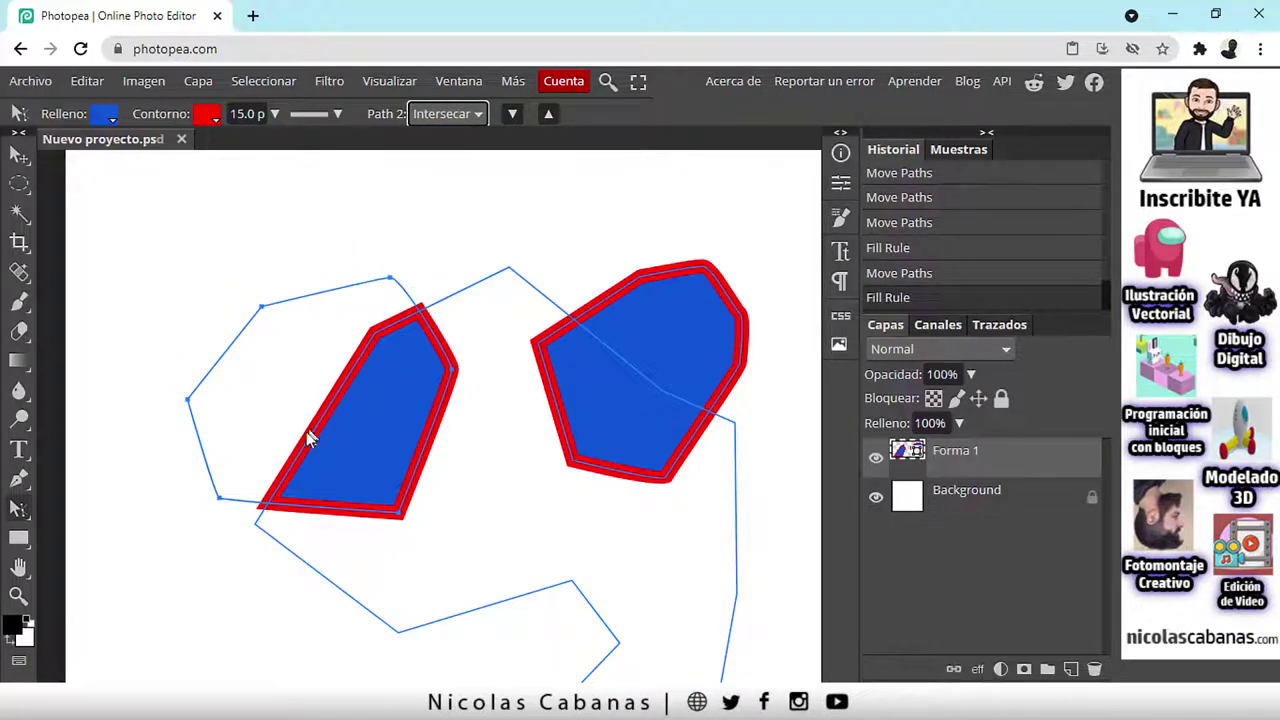
left_click(448, 114)
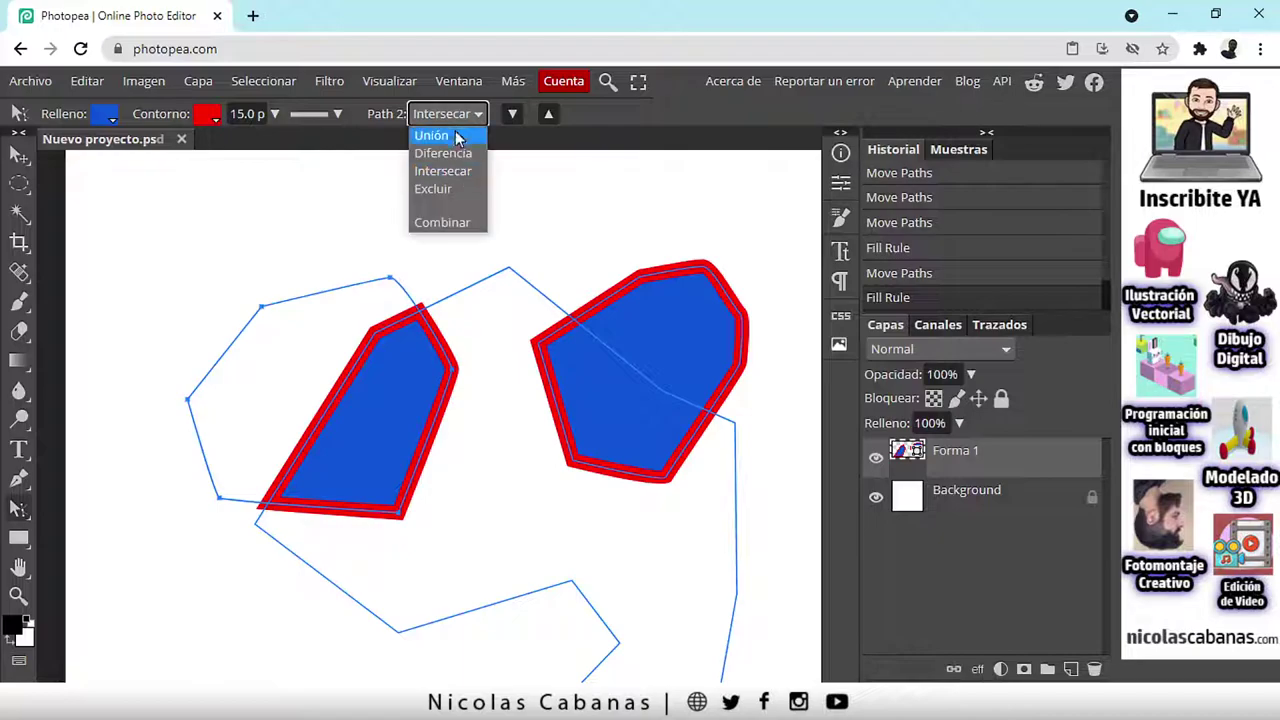
left_click(449, 192)
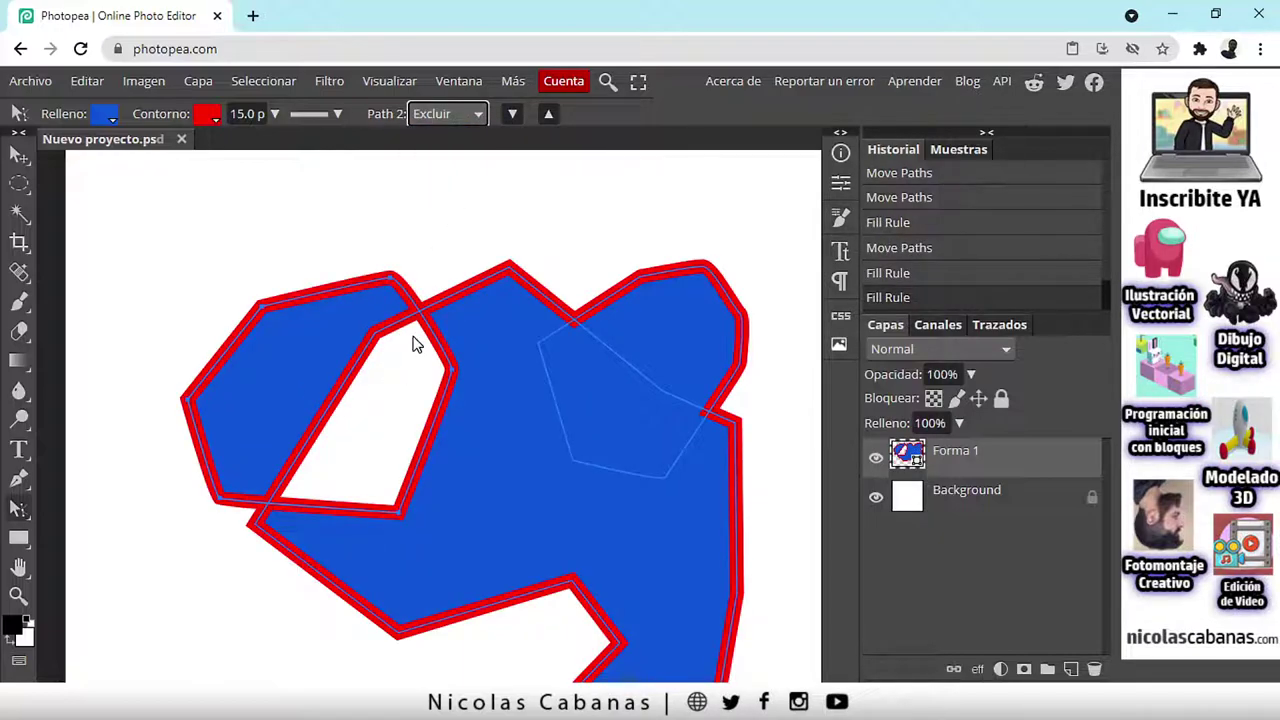
Step: Try merging the paths with Combinar while the upper-left polygon is selected, and undo the merge
left_click(440, 114)
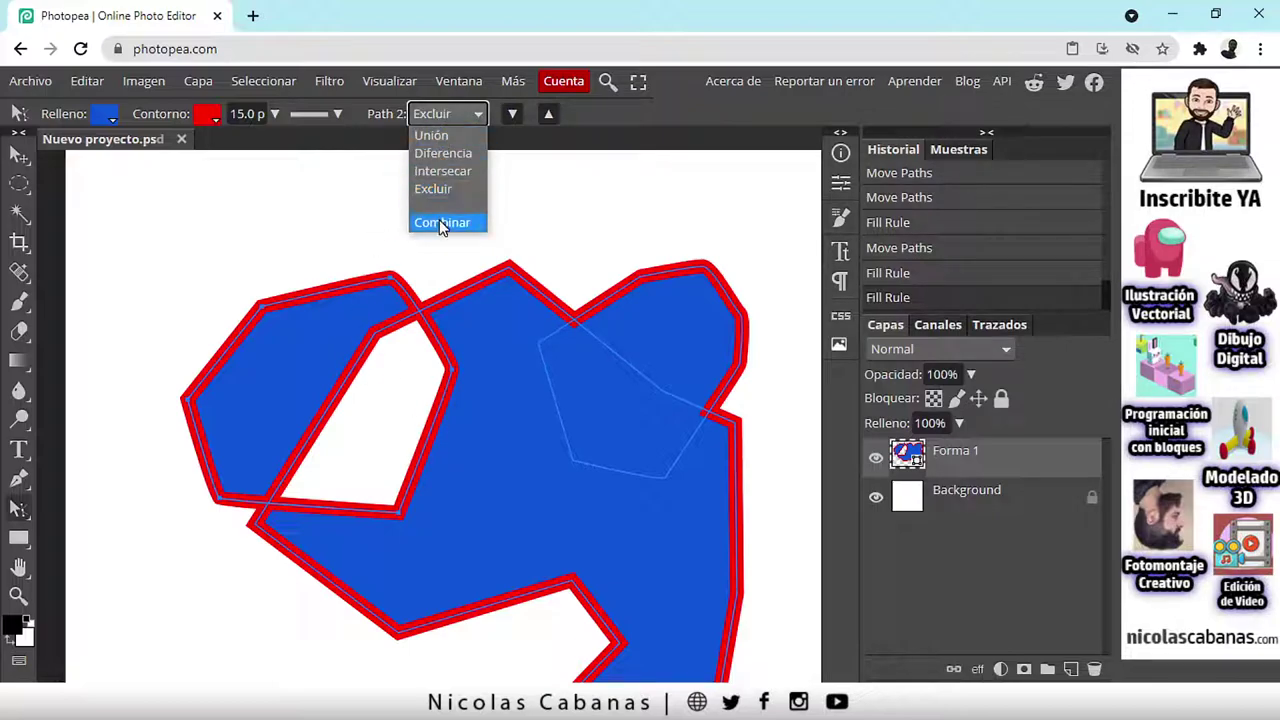
left_click(441, 224)
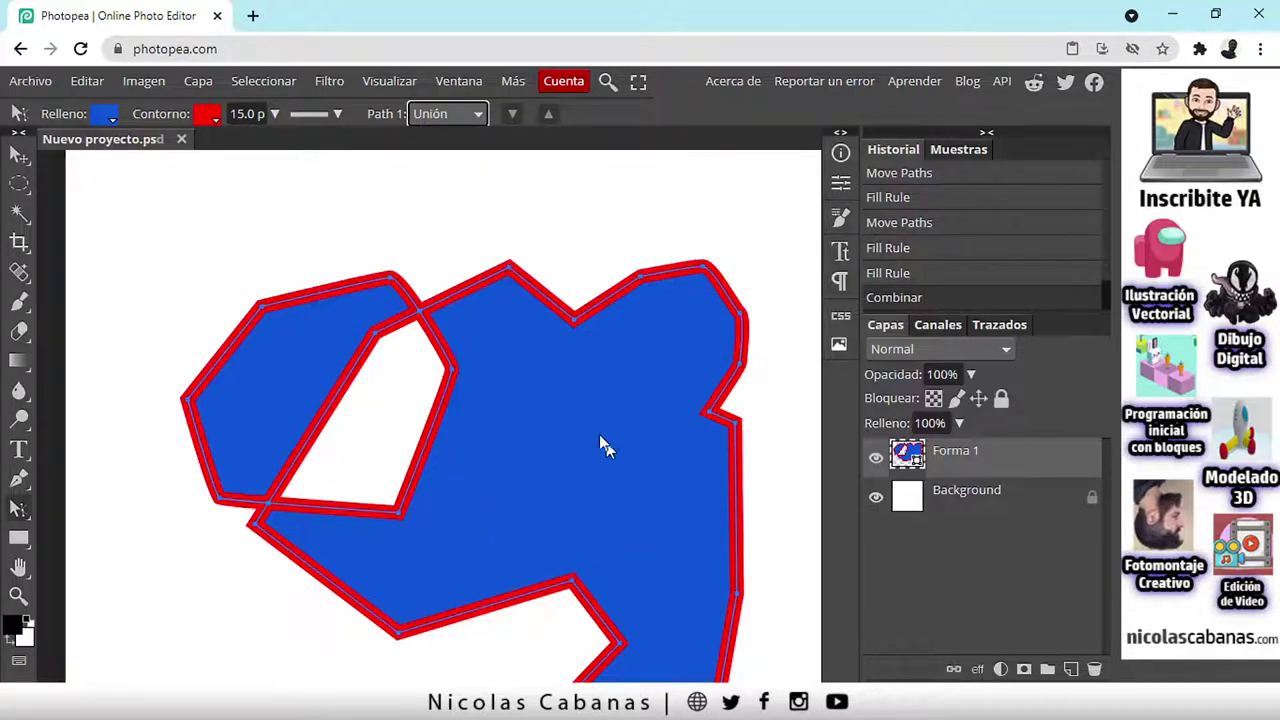
left_click(899, 274)
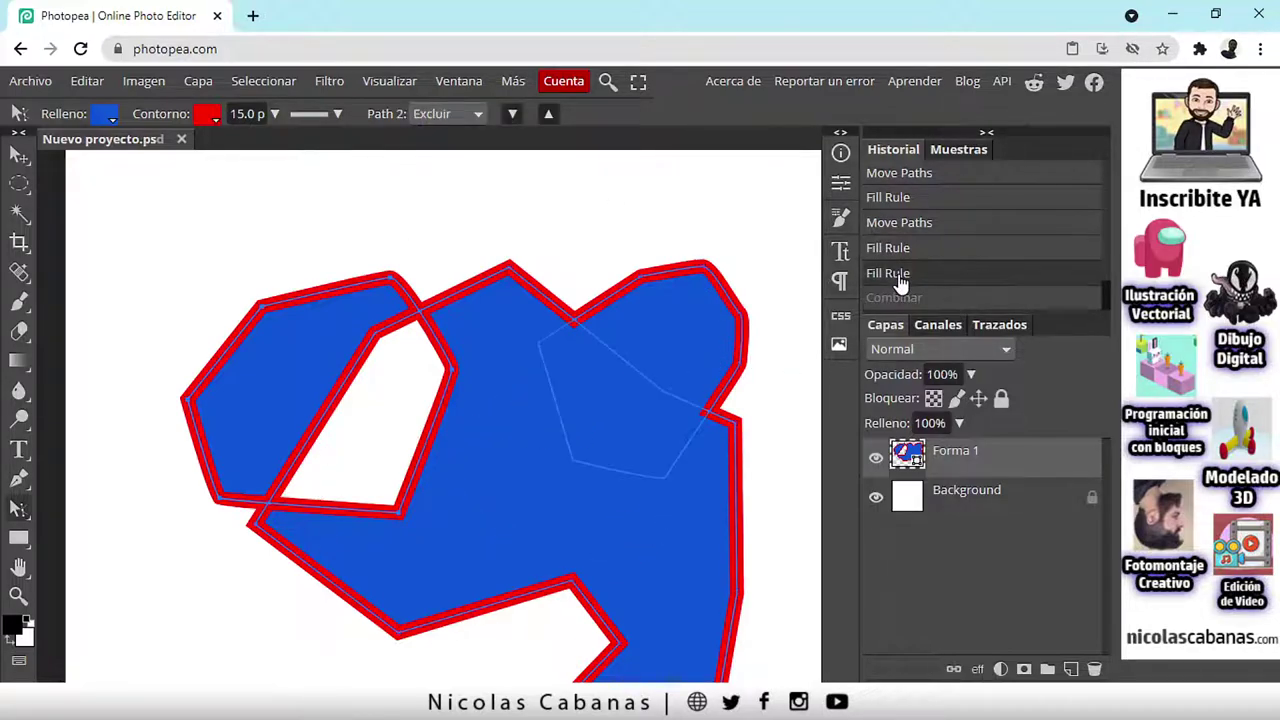
Step: Check the two overlapping polygons' path operations, try Combinar with the large central shape selected, and undo it
left_click(659, 327)
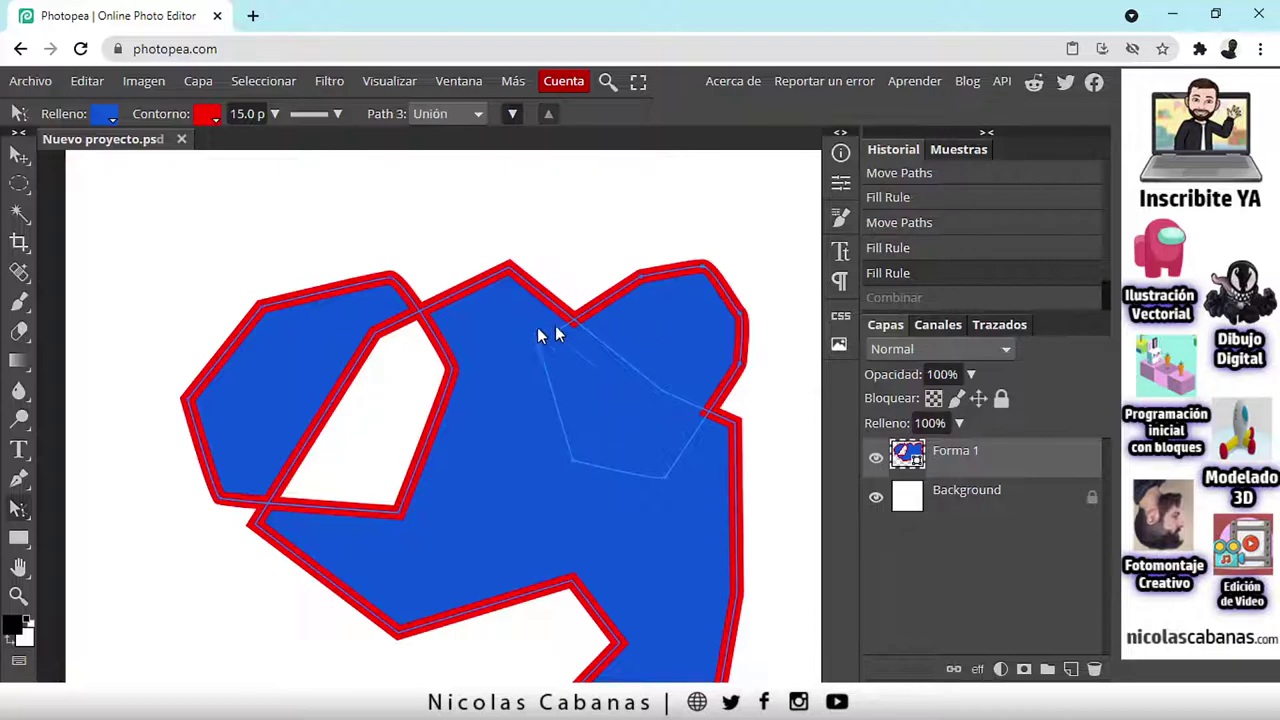
left_click(367, 335)
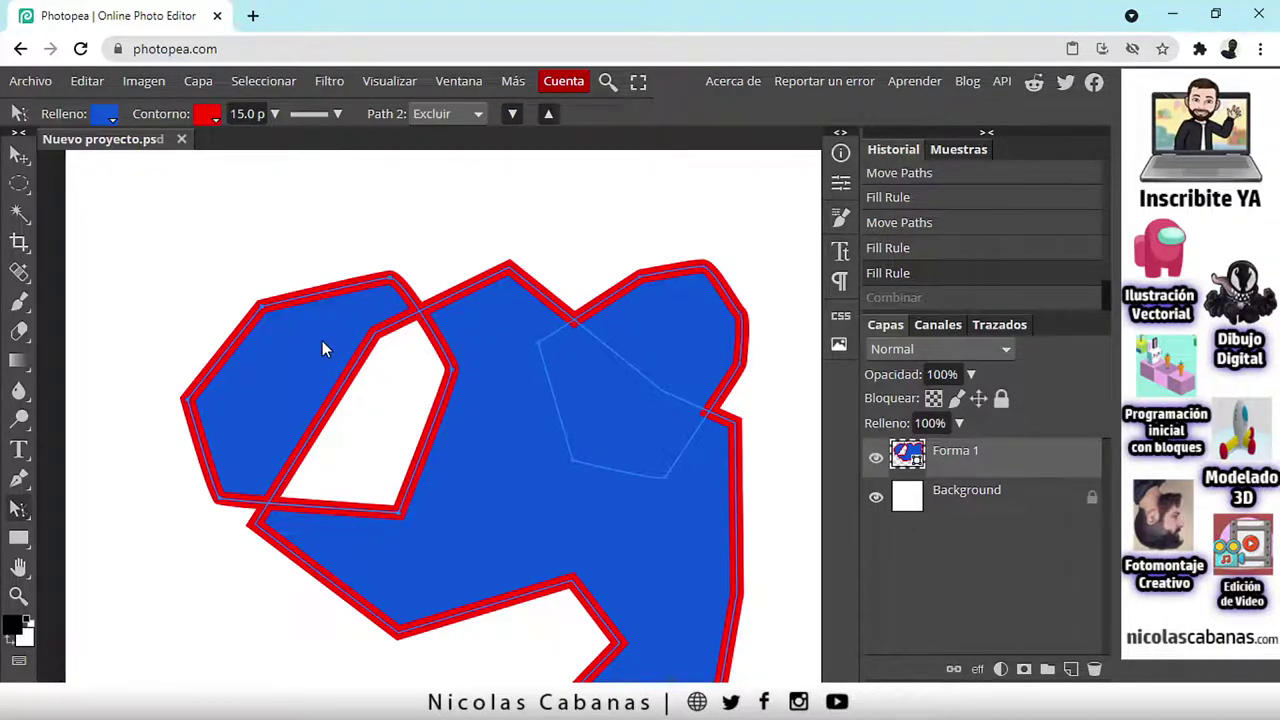
left_click(509, 368)
left_click(445, 115)
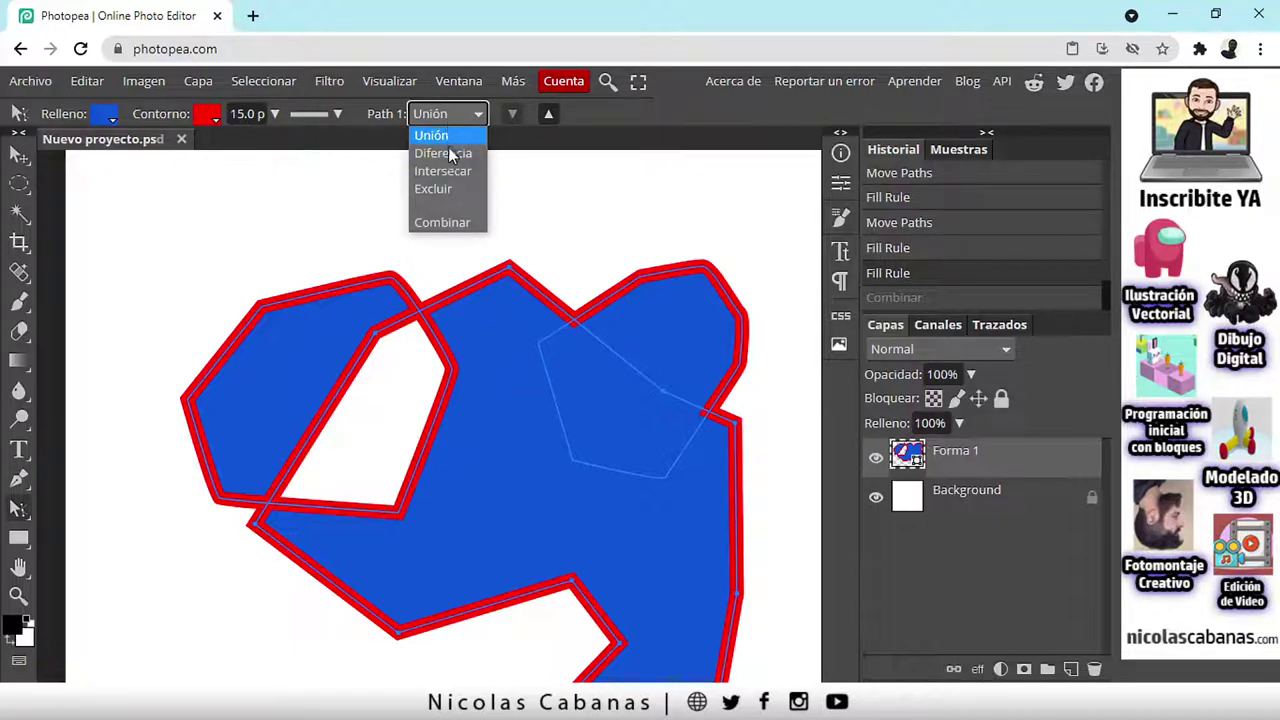
left_click(458, 230)
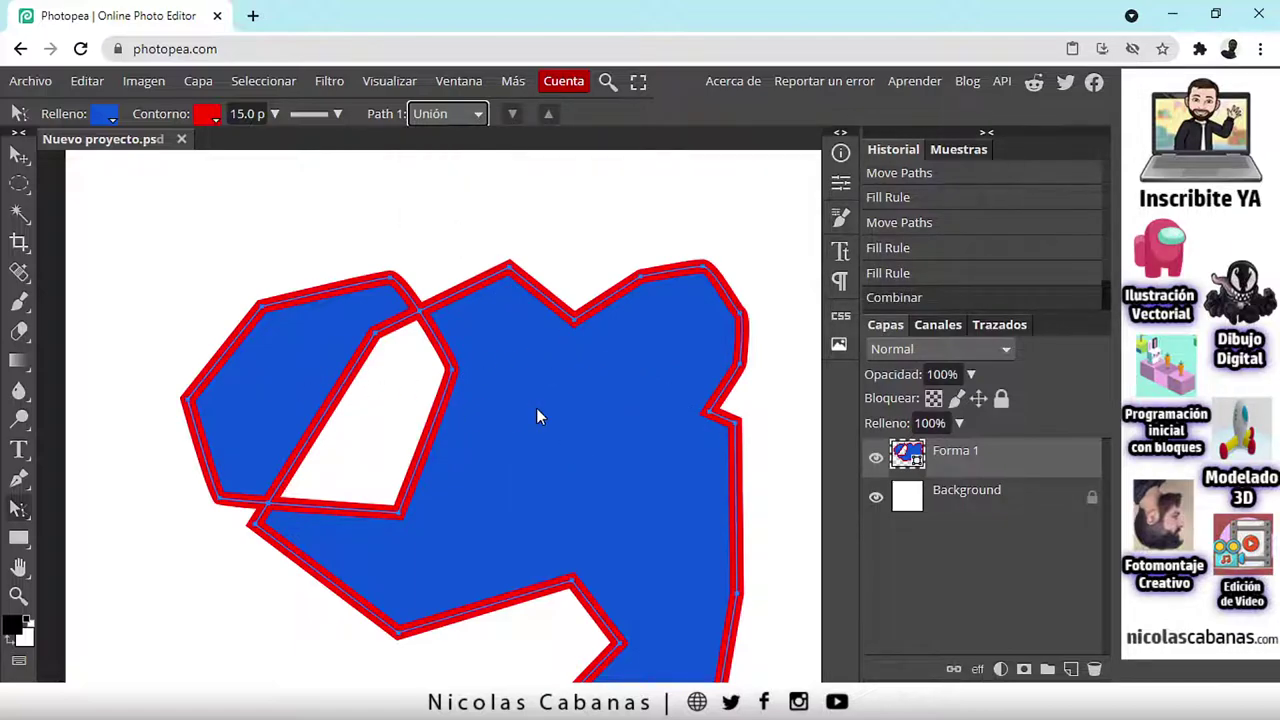
left_click(453, 113)
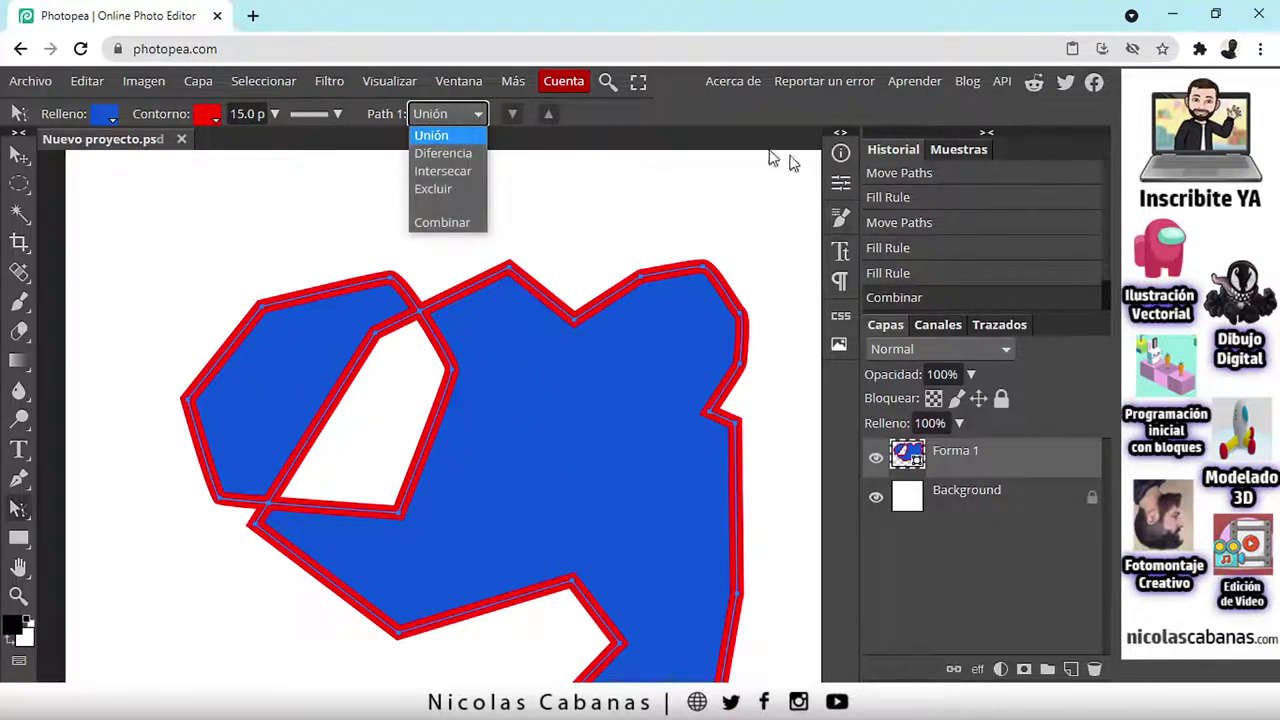
left_click(910, 273)
left_click(910, 273)
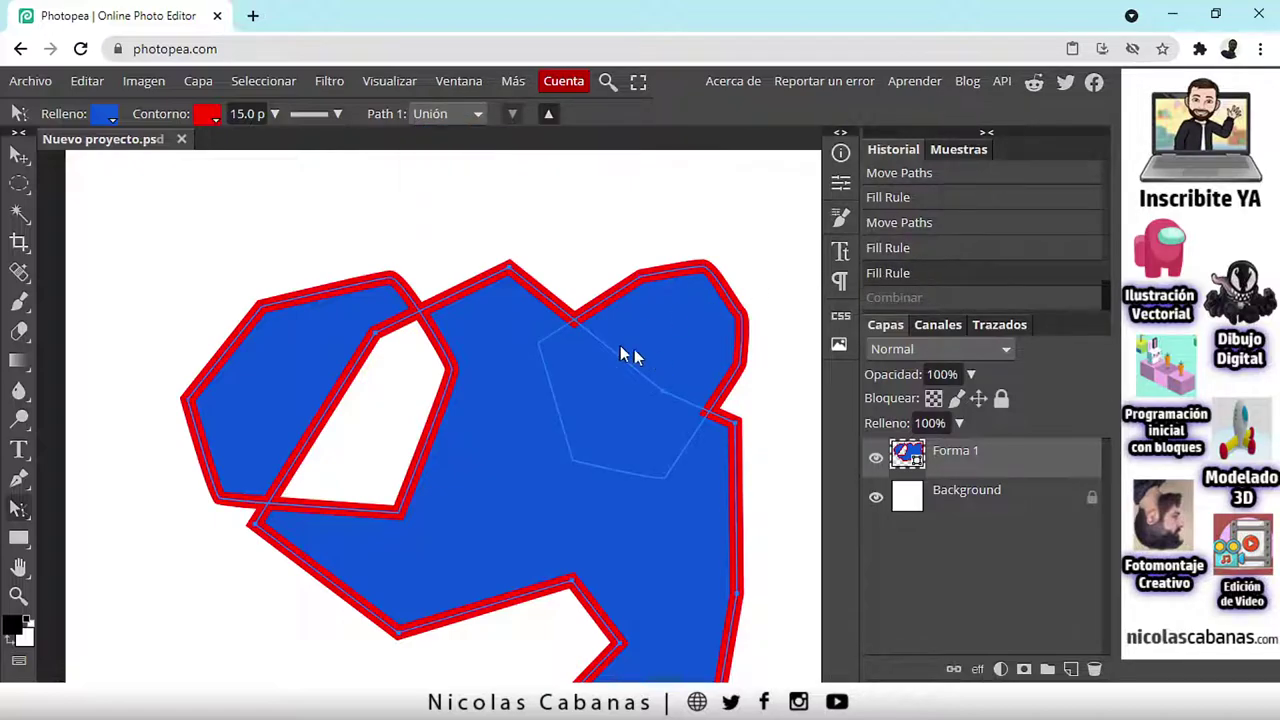
Step: Try Intersecar and Excluir on the upper-right polygon, and return its path operation to Unión
left_click(339, 308)
left_click(438, 116)
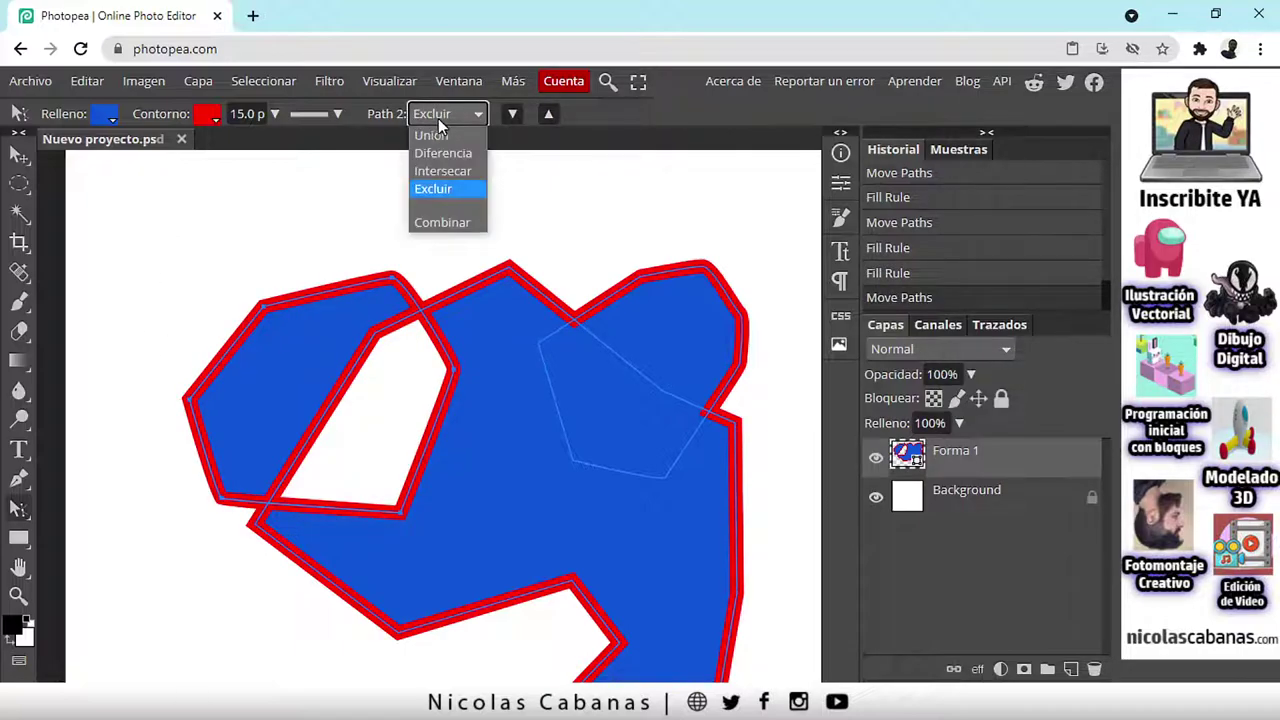
left_click(683, 315)
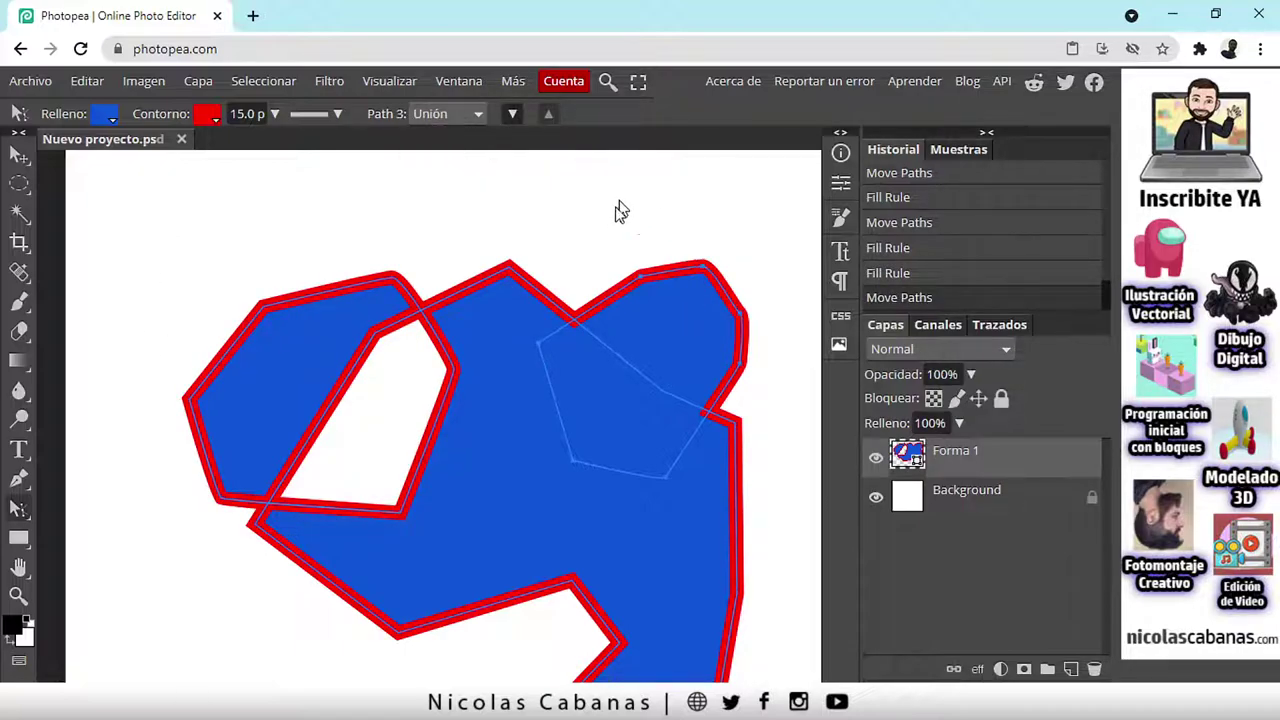
left_click(470, 114)
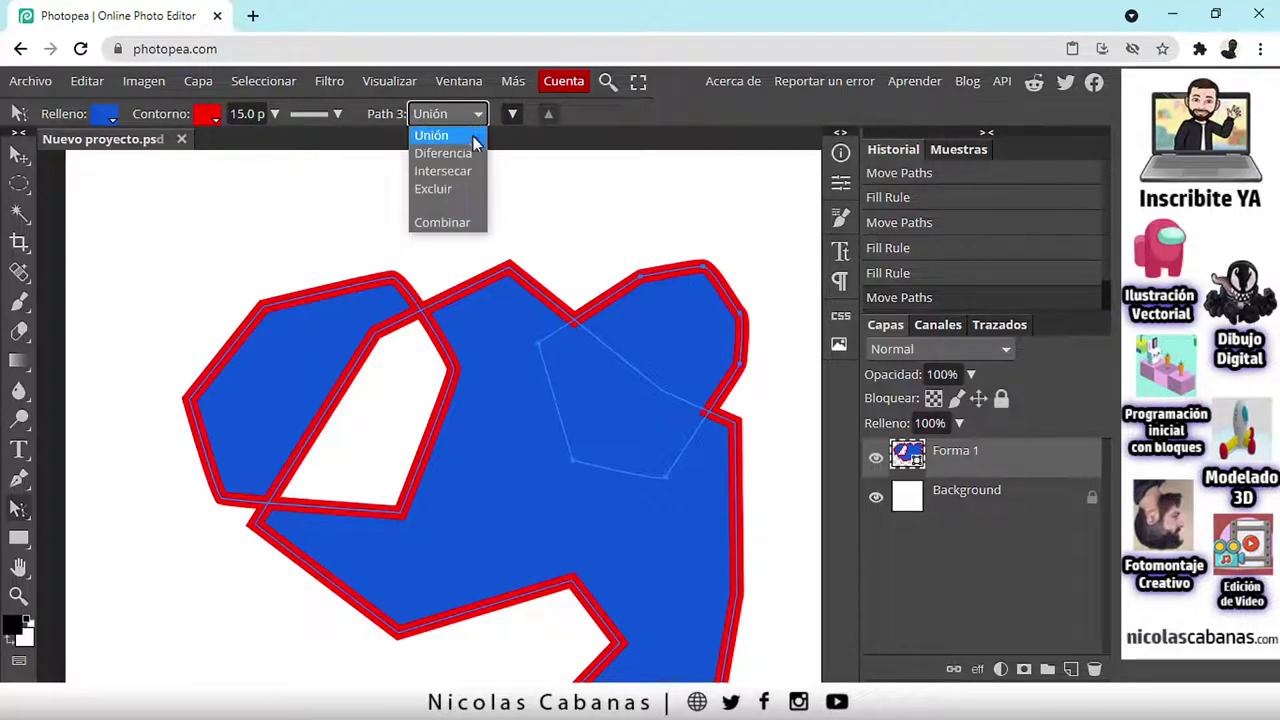
left_click(462, 169)
left_click(447, 114)
left_click(440, 189)
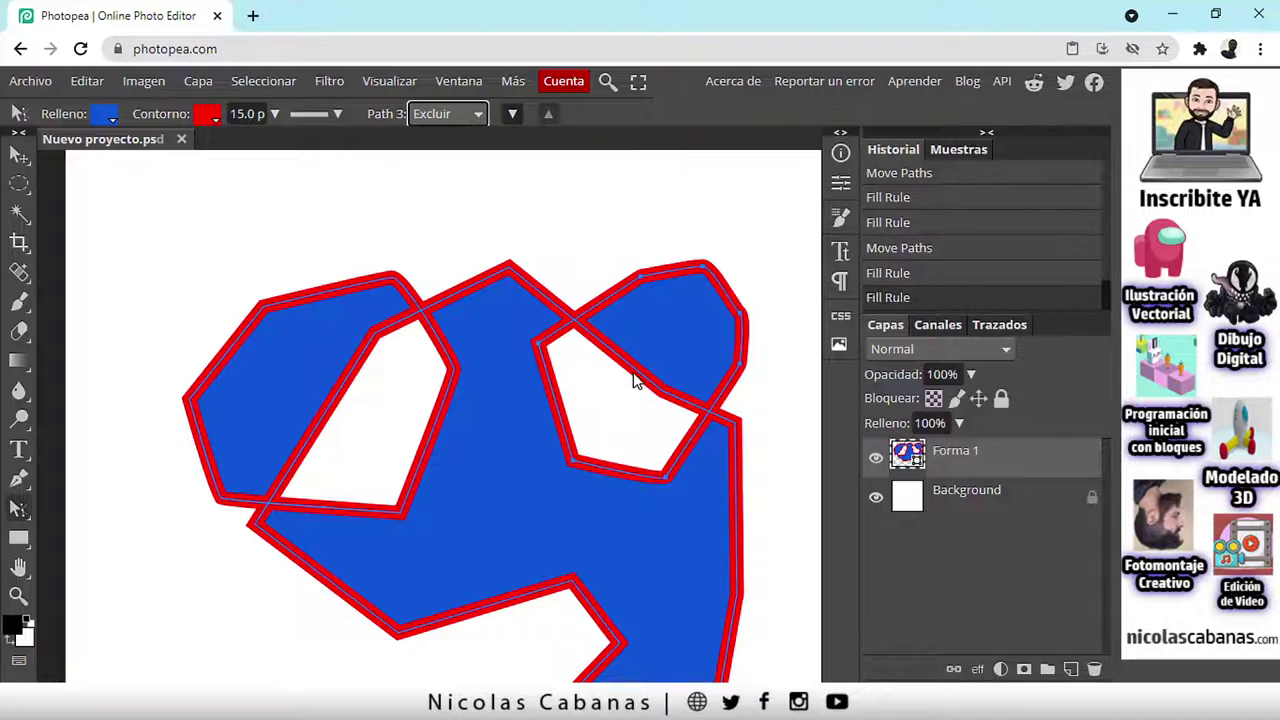
left_click(435, 117)
left_click(438, 131)
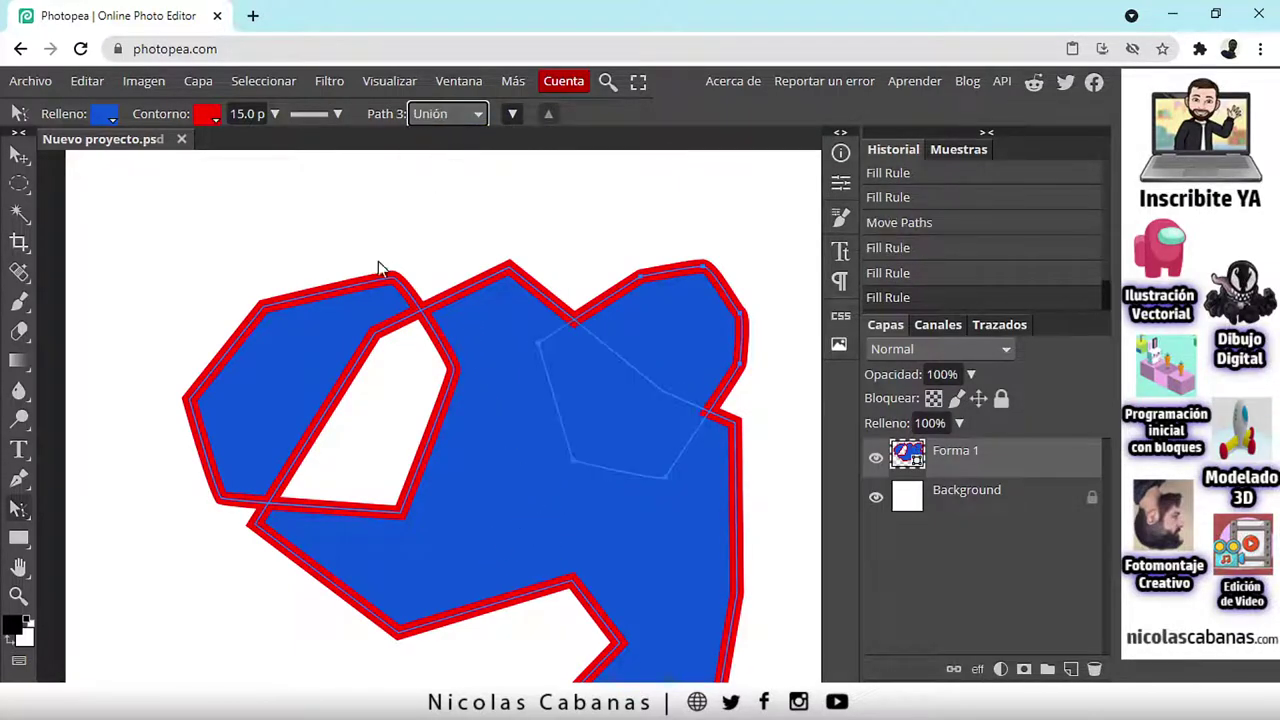
Step: Set the upper-left polygon's path operation to Unión and nudge the polygon upward in two large increments
left_click(368, 301)
left_click(452, 116)
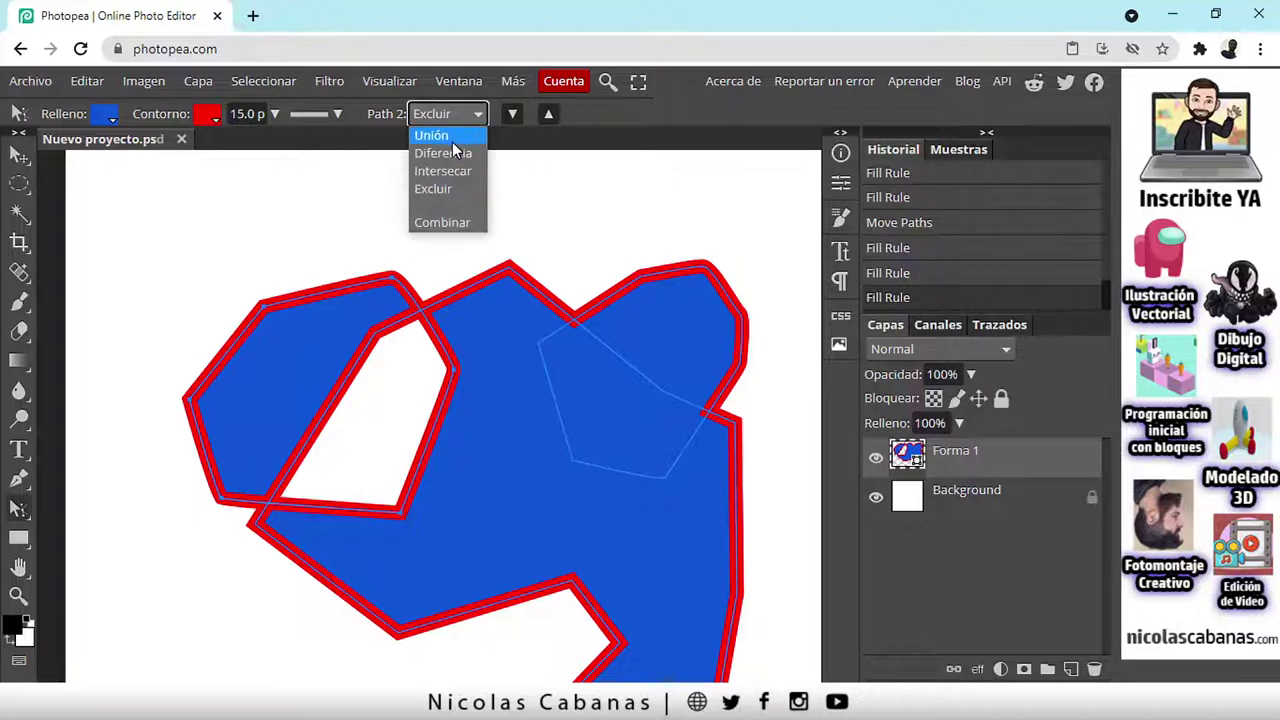
left_click(438, 131)
left_click(300, 338)
key("shift+Up")
key("shift+Up")
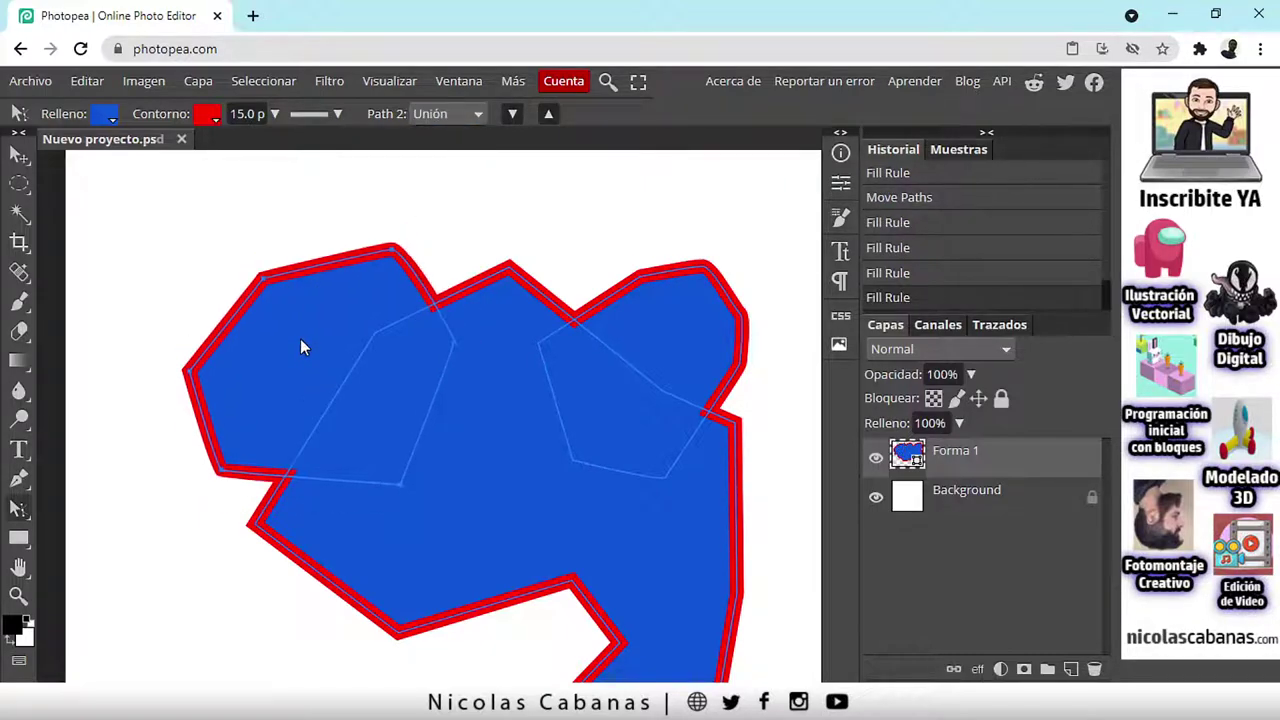
Step: Move the upper-left polygon outward to the upper left and the upper-right polygon outward to the upper right
key("shift+Left")
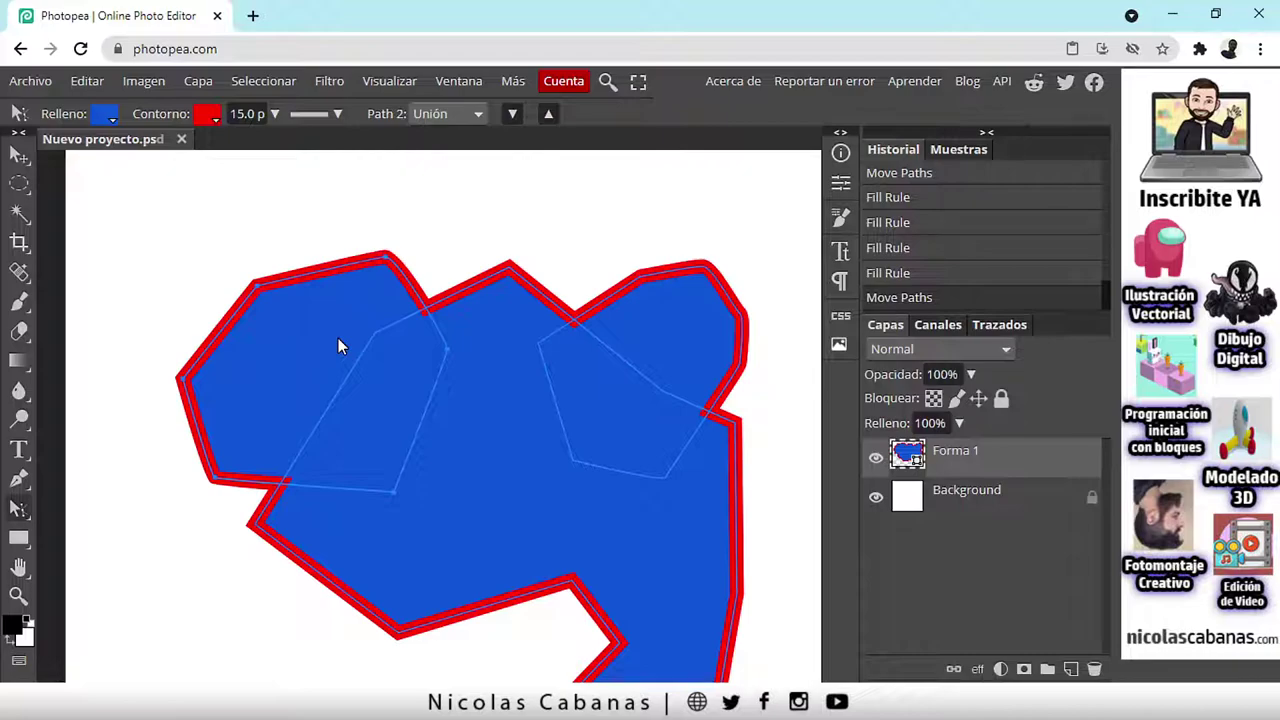
mouse_move(338, 338)
left_mouse_down()
mouse_move(324, 310)
mouse_move(331, 318)
left_mouse_up()
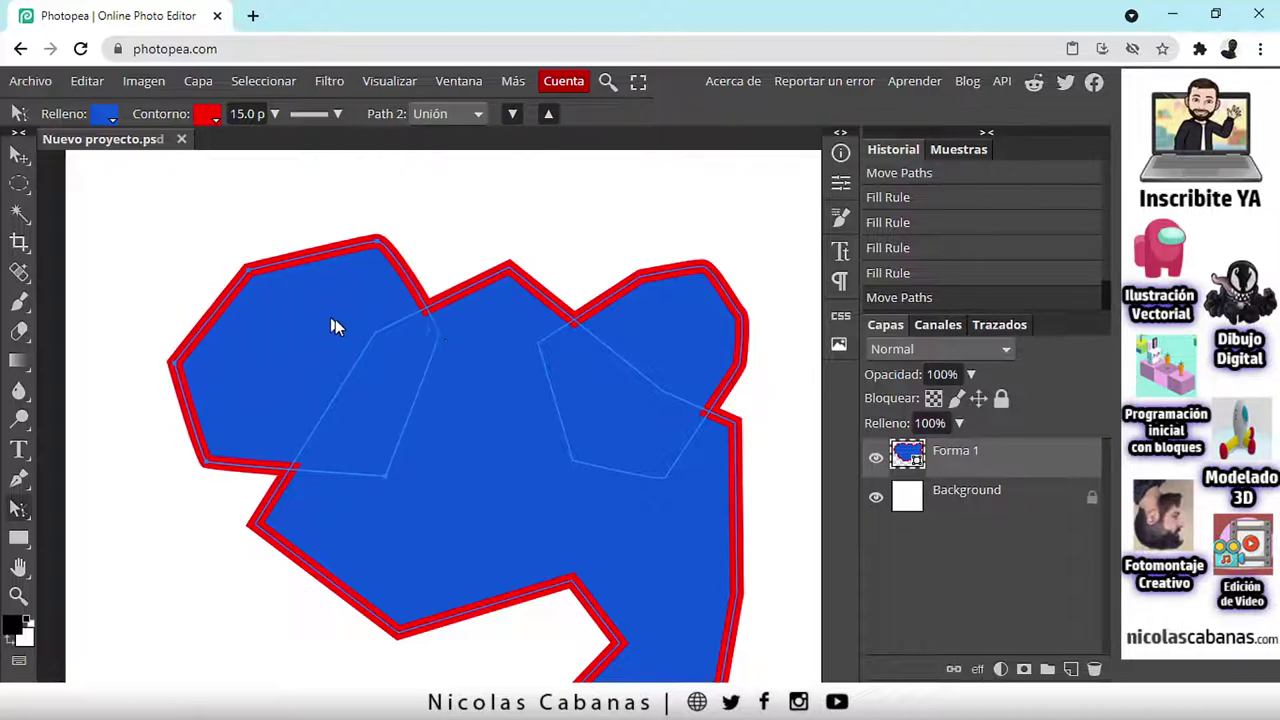
left_click_drag(694, 323, 680, 295)
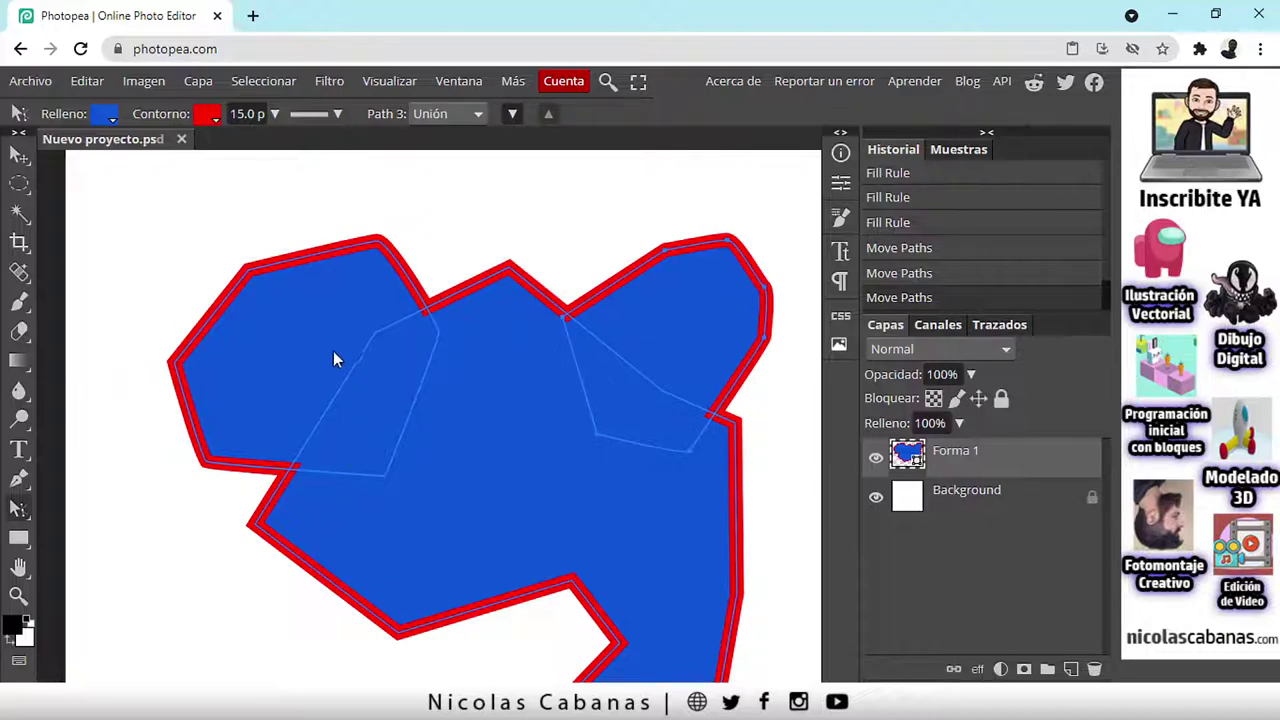
Step: With the Direct Selection tool, raise the upper-left polygon's leftmost anchor and pull a handle from the next anchor to bow the edge between them
right_click(19, 512)
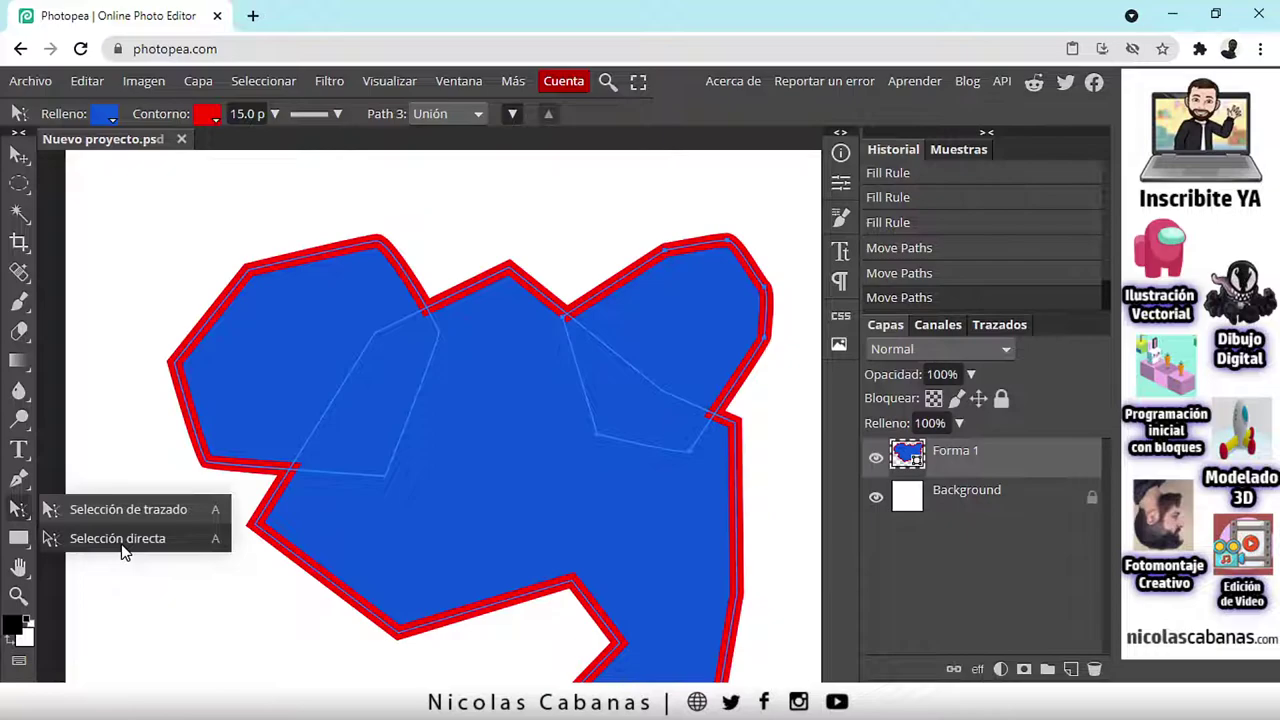
left_click(123, 541)
scroll(126, 346, "up", 1)
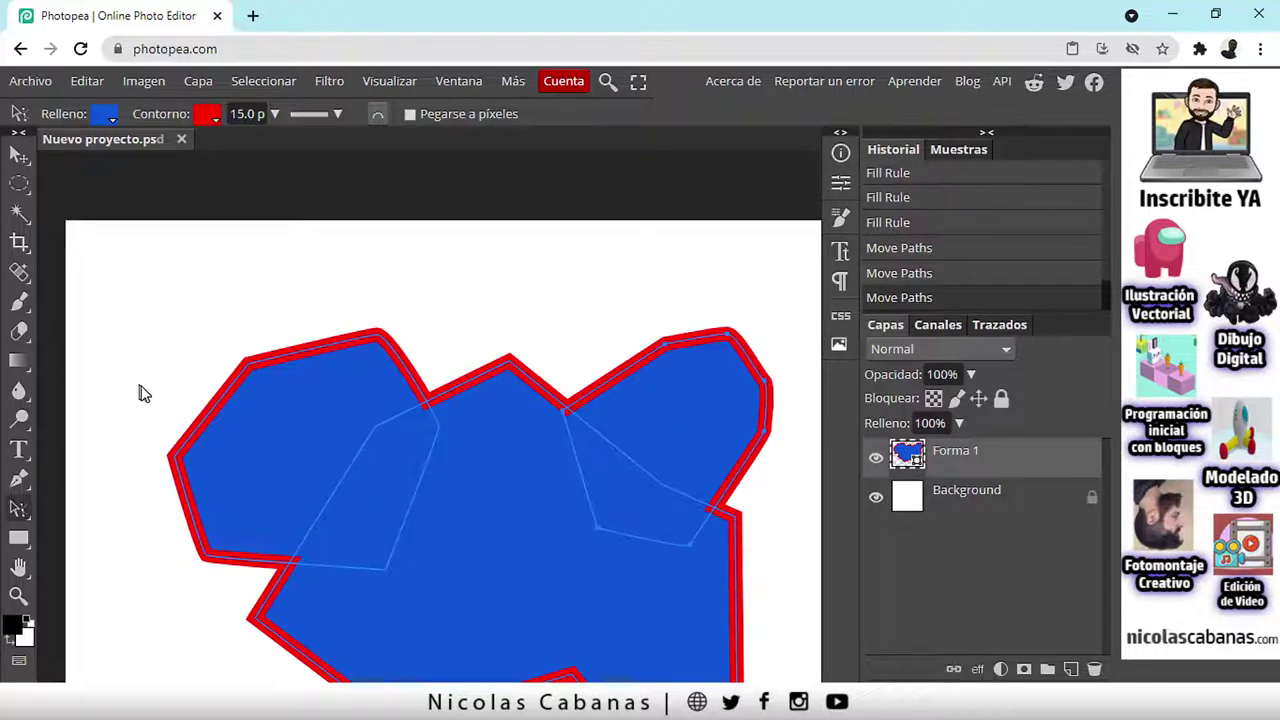
scroll(149, 406, "up", 3)
scroll(286, 434, "down", 3)
scroll(310, 435, "up", 2)
left_click(261, 421)
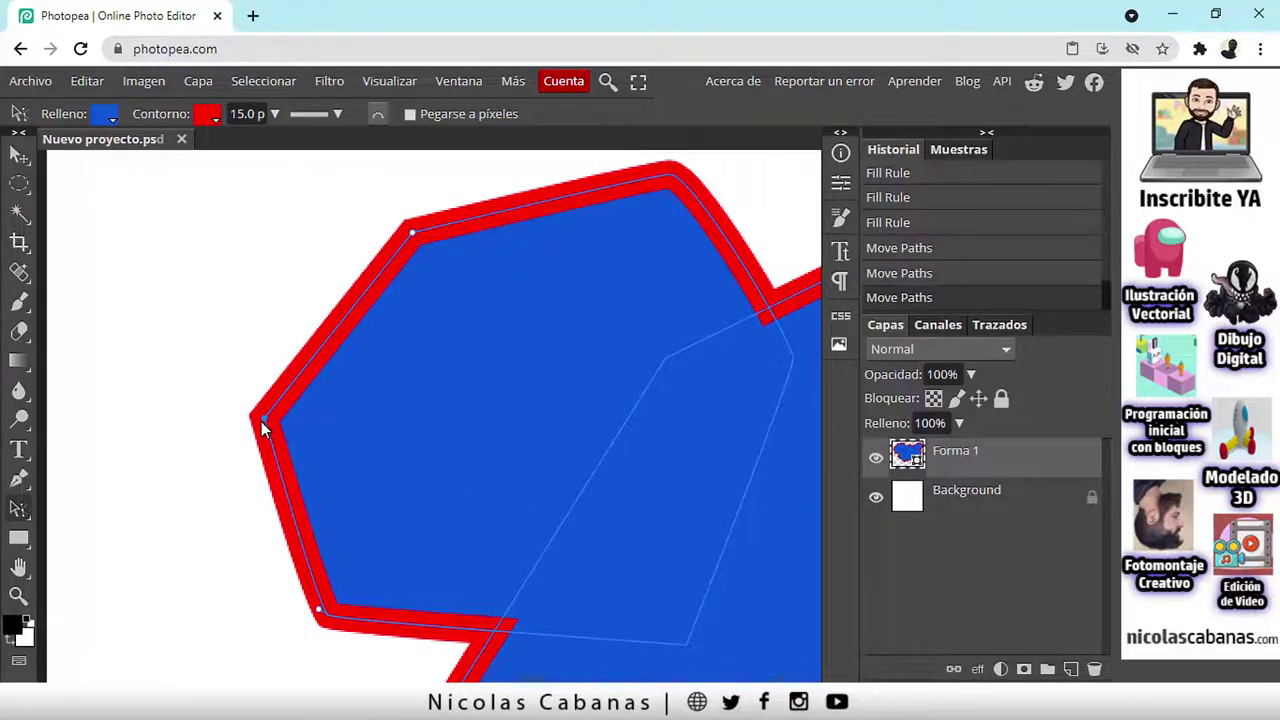
left_click_drag(261, 421, 252, 373)
left_click_drag(409, 231, 383, 206)
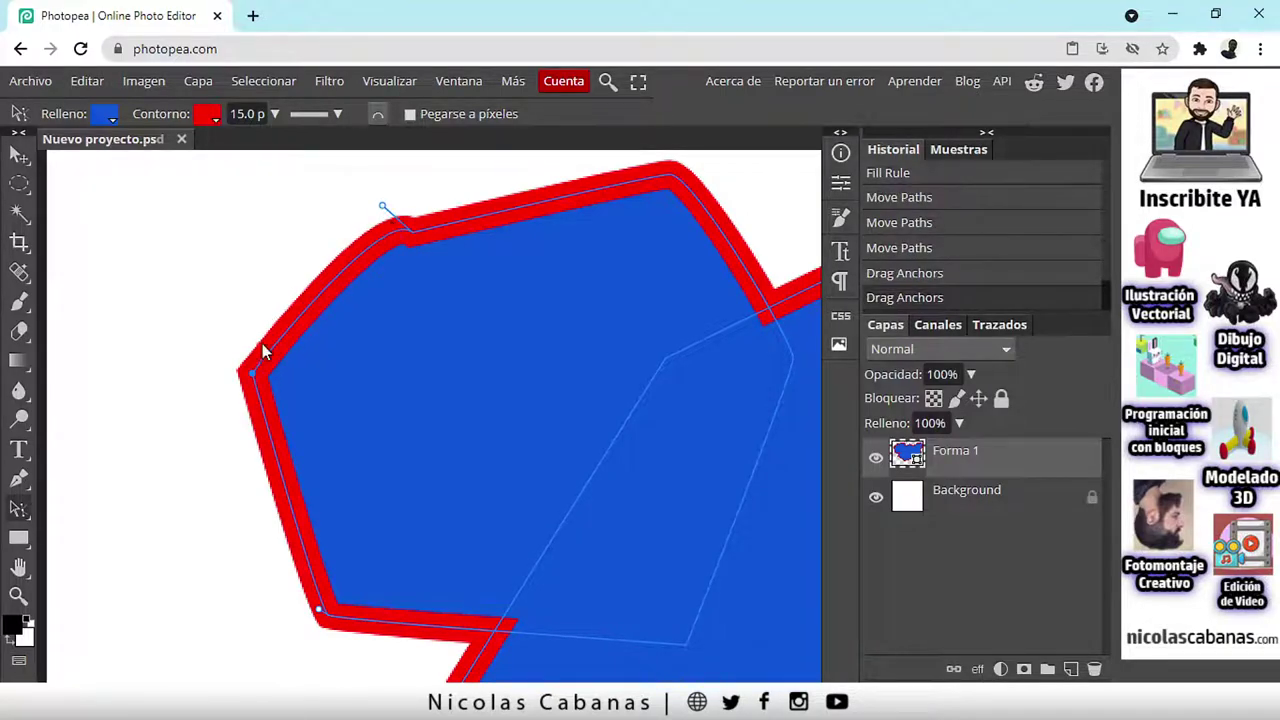
Step: Move the upper-left polygon's leftmost anchor further outward, adjust the adjacent handle, and round the leftmost corner with a 5.0 px radius
left_click_drag(251, 371, 224, 383)
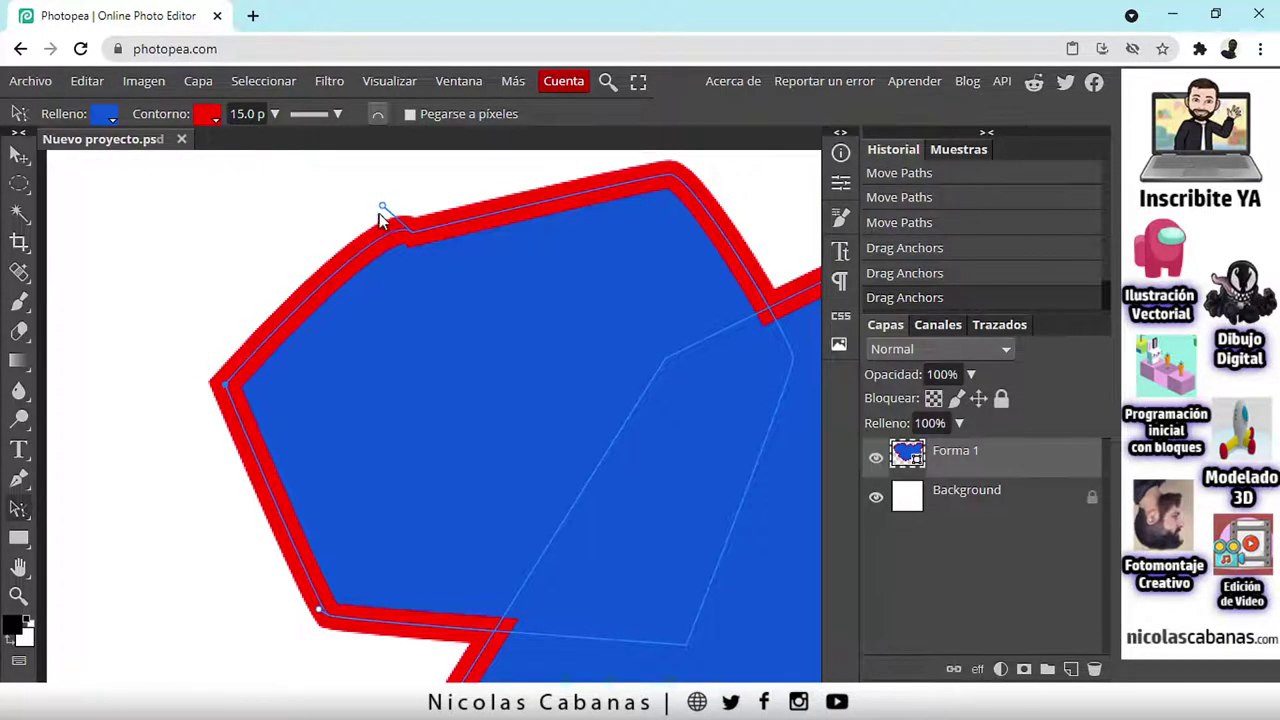
left_click_drag(383, 209, 374, 257)
left_click_drag(228, 383, 193, 344)
left_click(379, 114)
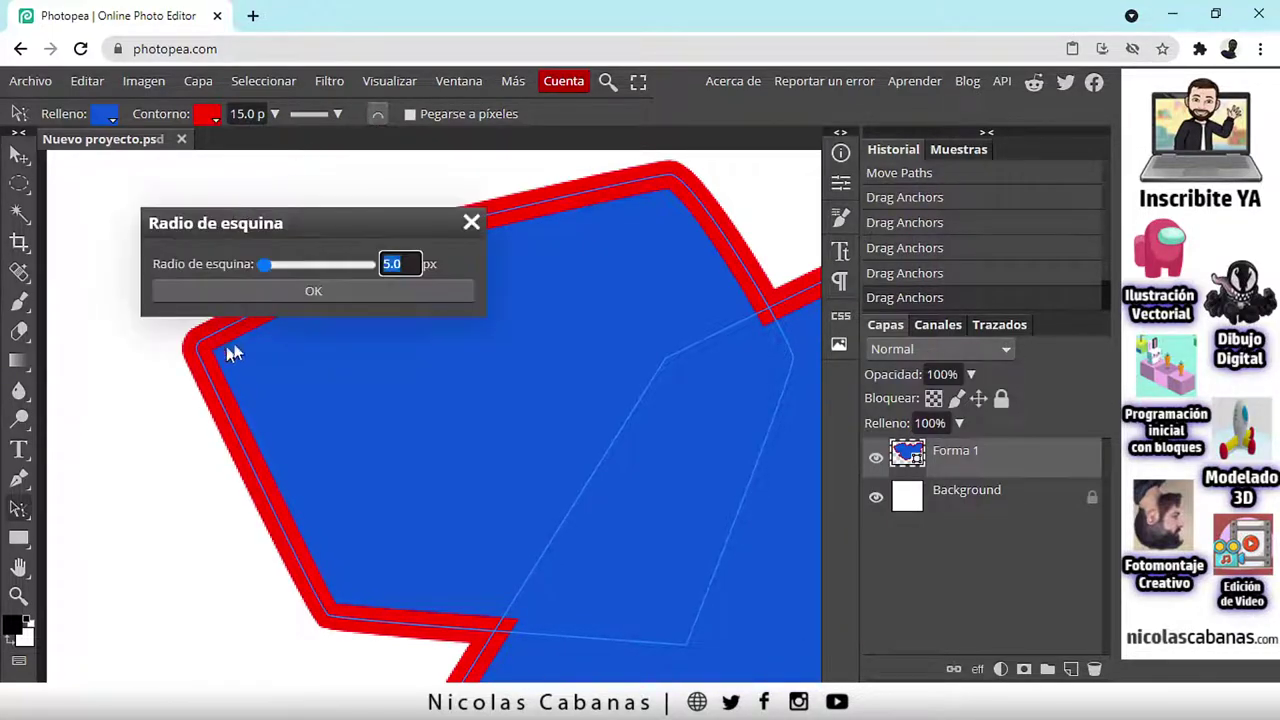
left_click(298, 290)
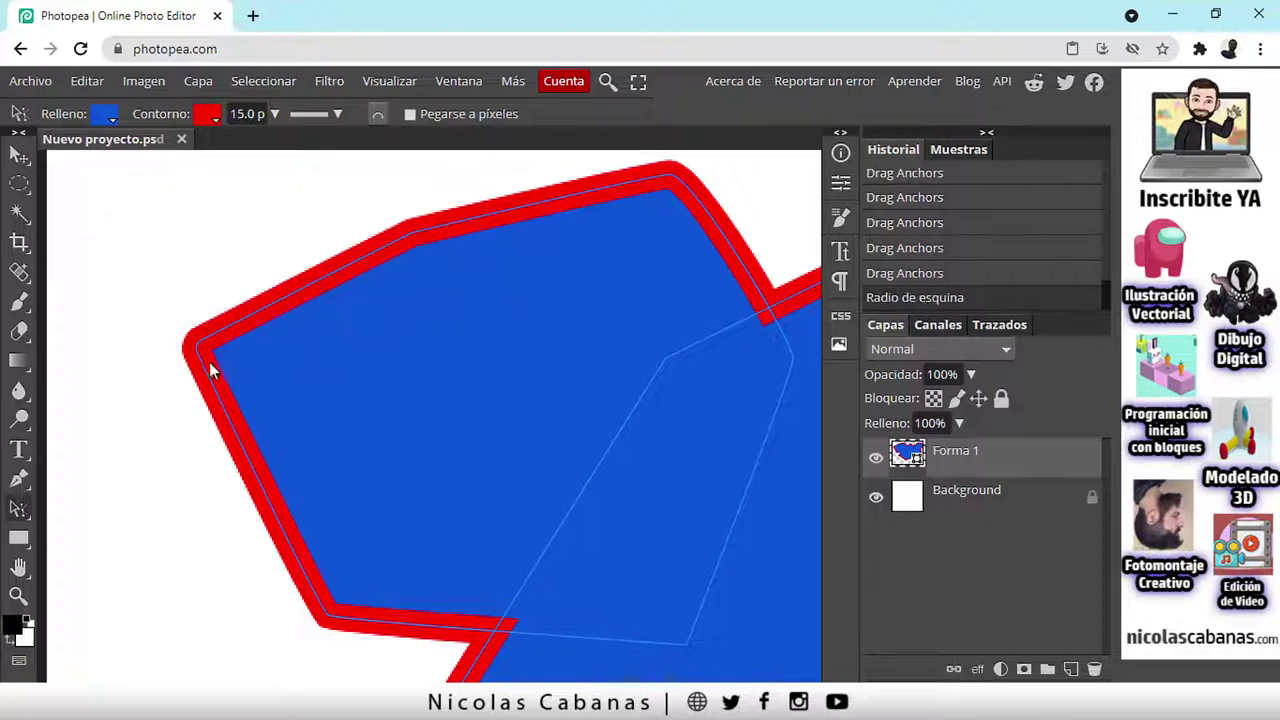
Step: Widen the upper-left polygon's rounded corner, and bow its lower-left and top edges outward with the anchor handles
left_click_drag(204, 343, 212, 314)
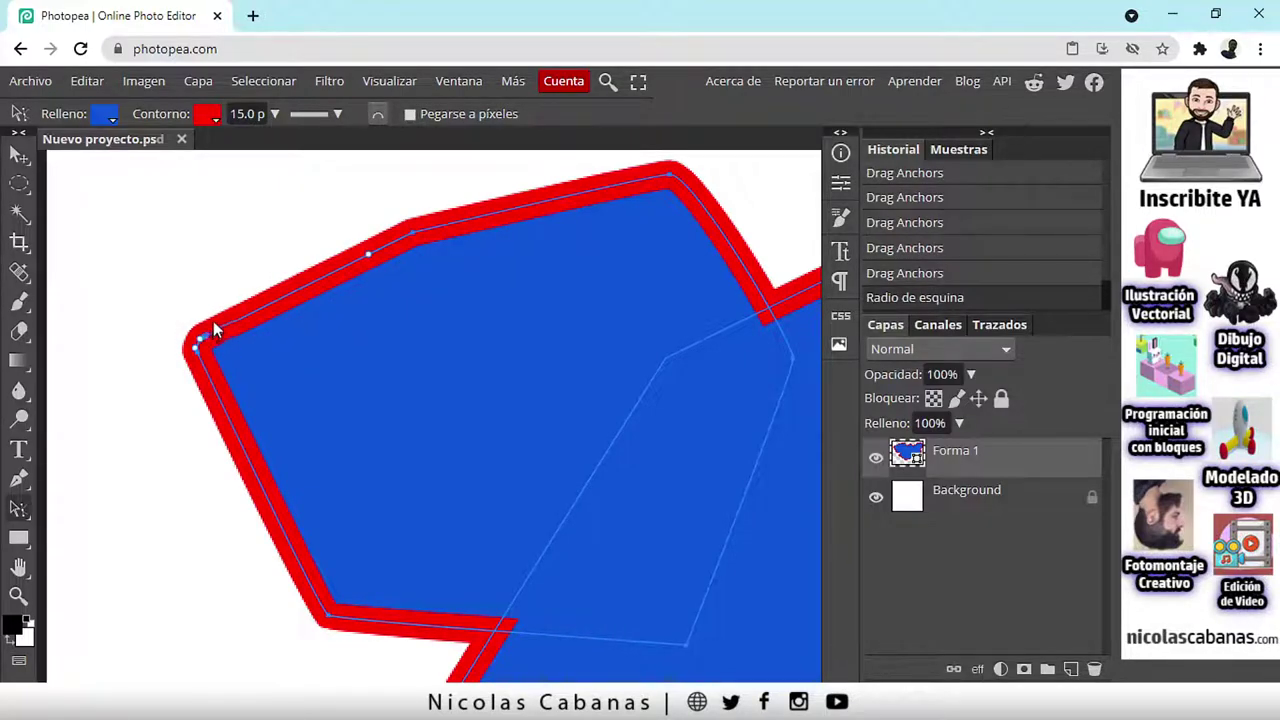
left_click(382, 113)
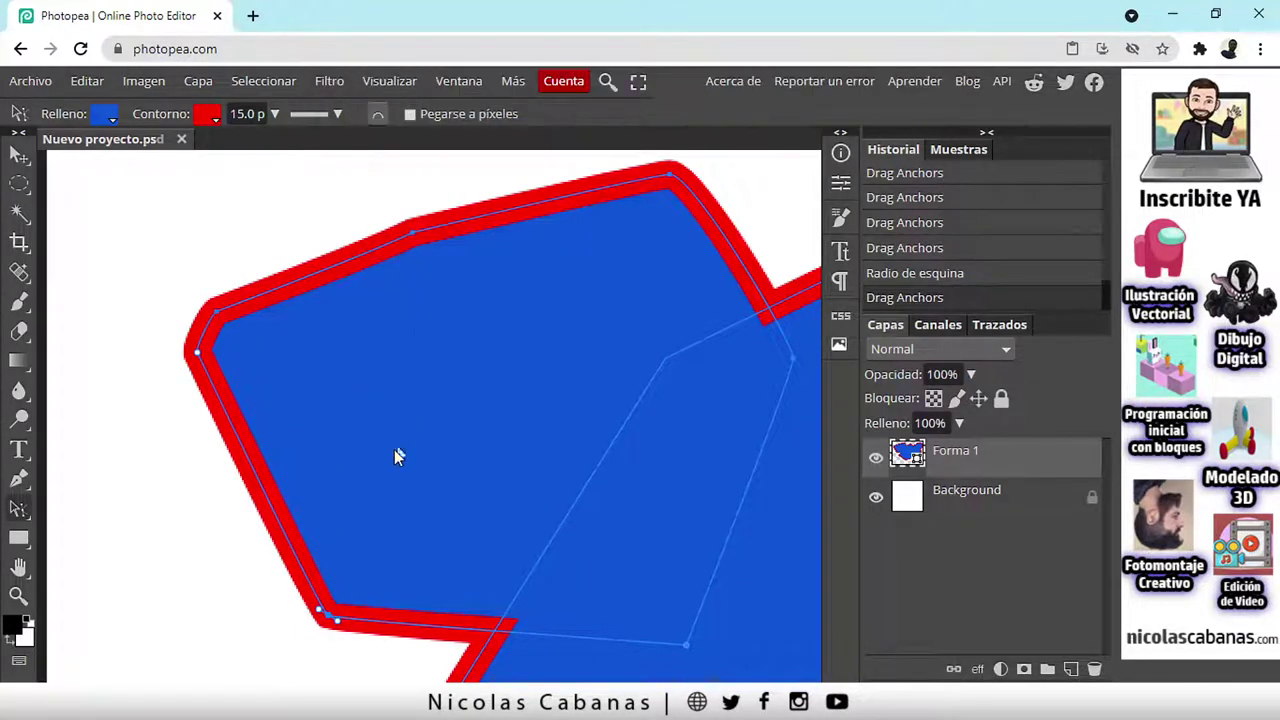
left_click_drag(319, 610, 220, 514)
left_click(670, 176)
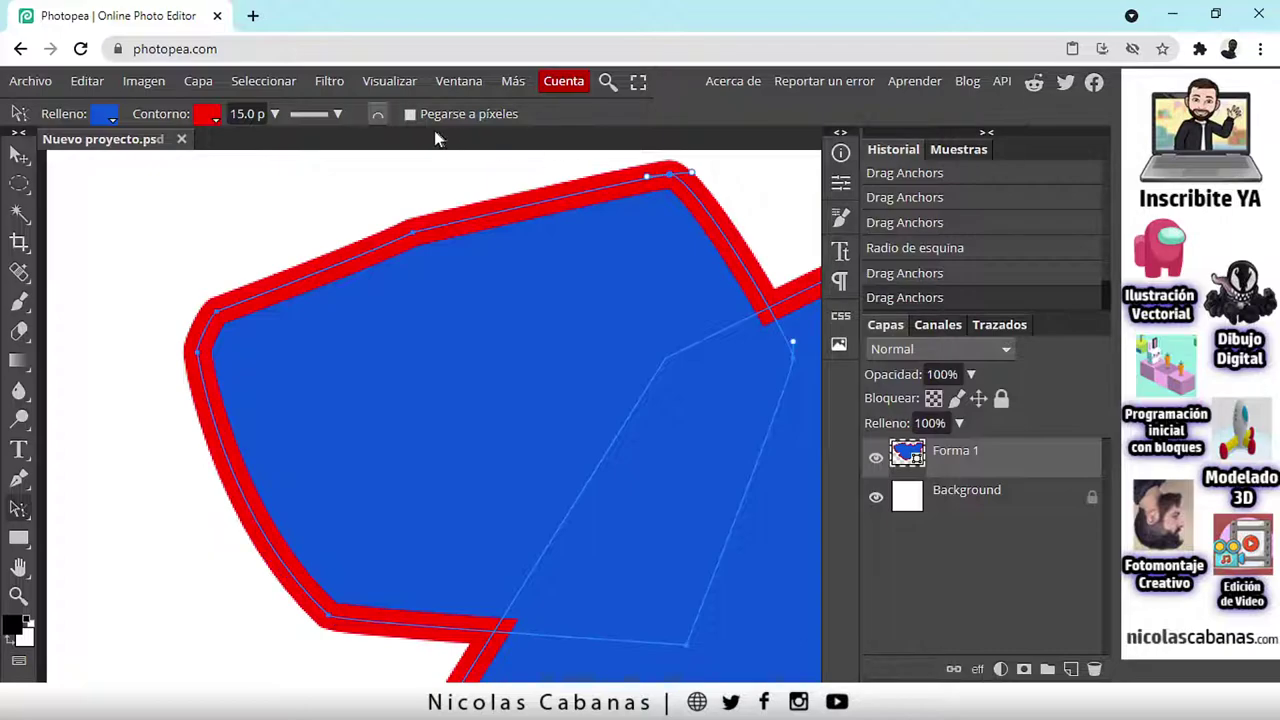
left_click_drag(654, 177, 587, 163)
Step: Raise the upper-left polygon's two upper-left anchors and adjust their handles to form one smooth curve
left_click(412, 245)
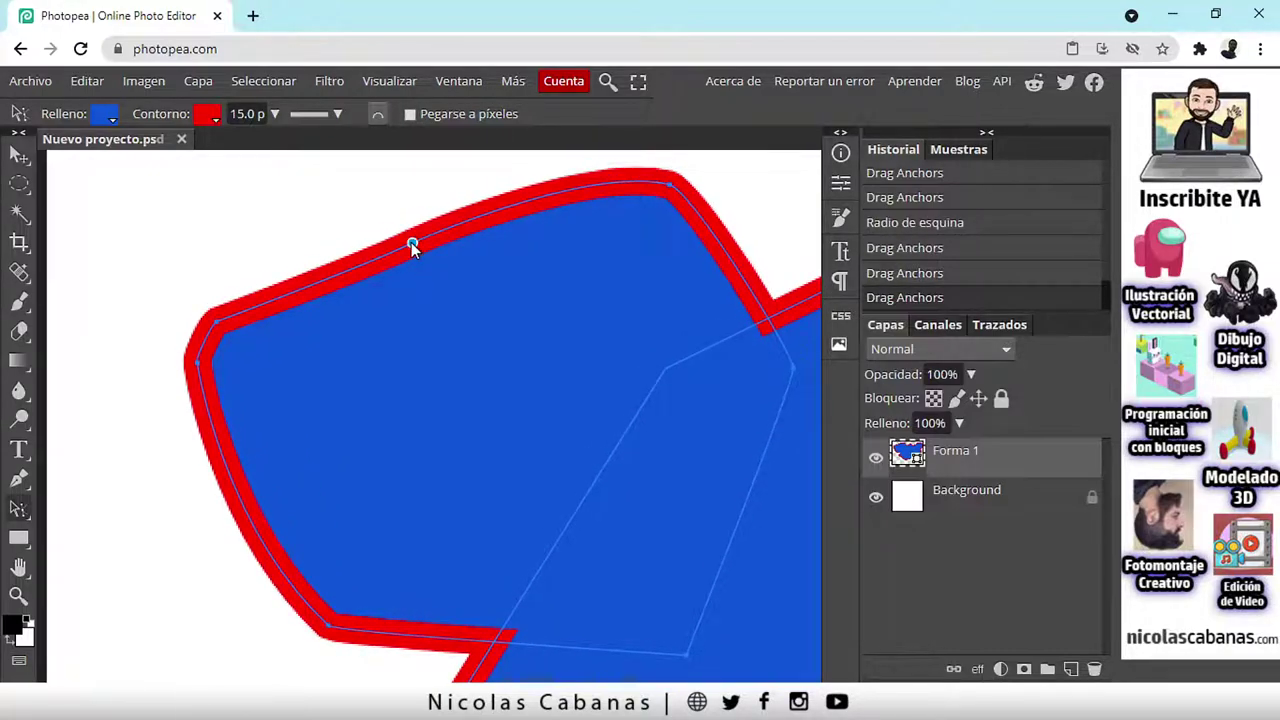
left_click_drag(412, 243, 409, 209)
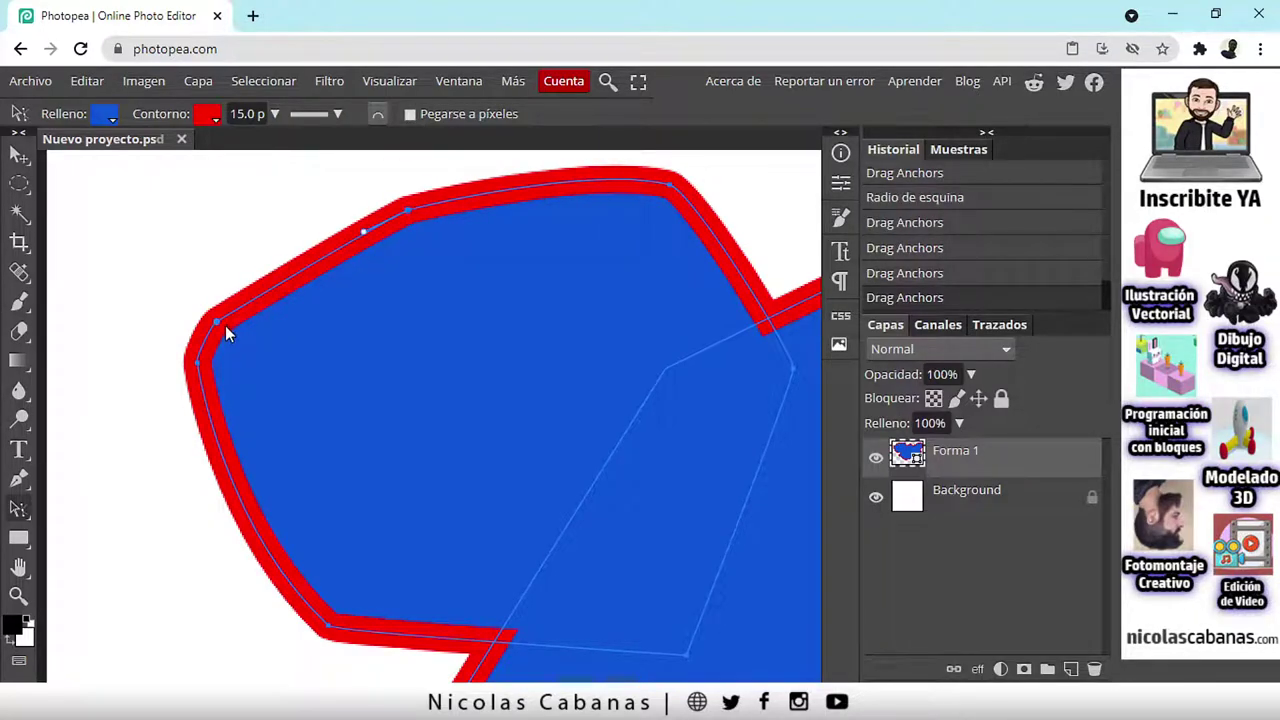
left_click_drag(217, 322, 266, 261)
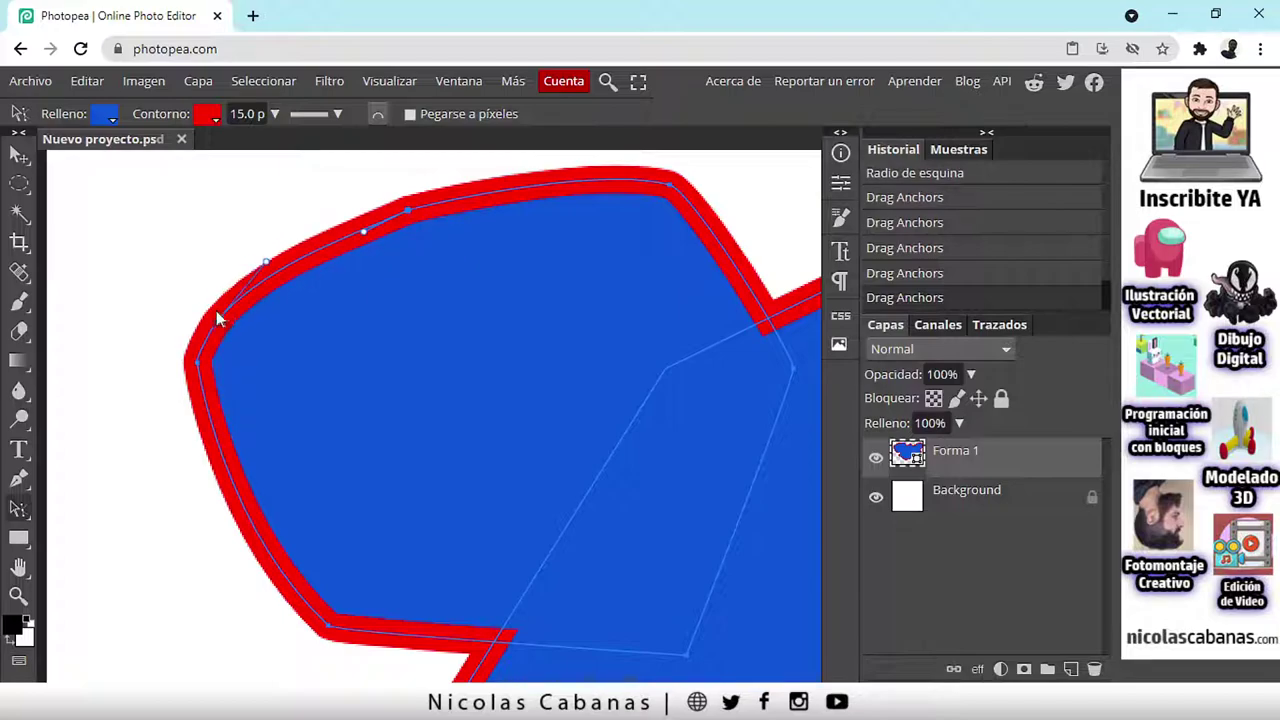
left_click_drag(214, 319, 217, 274)
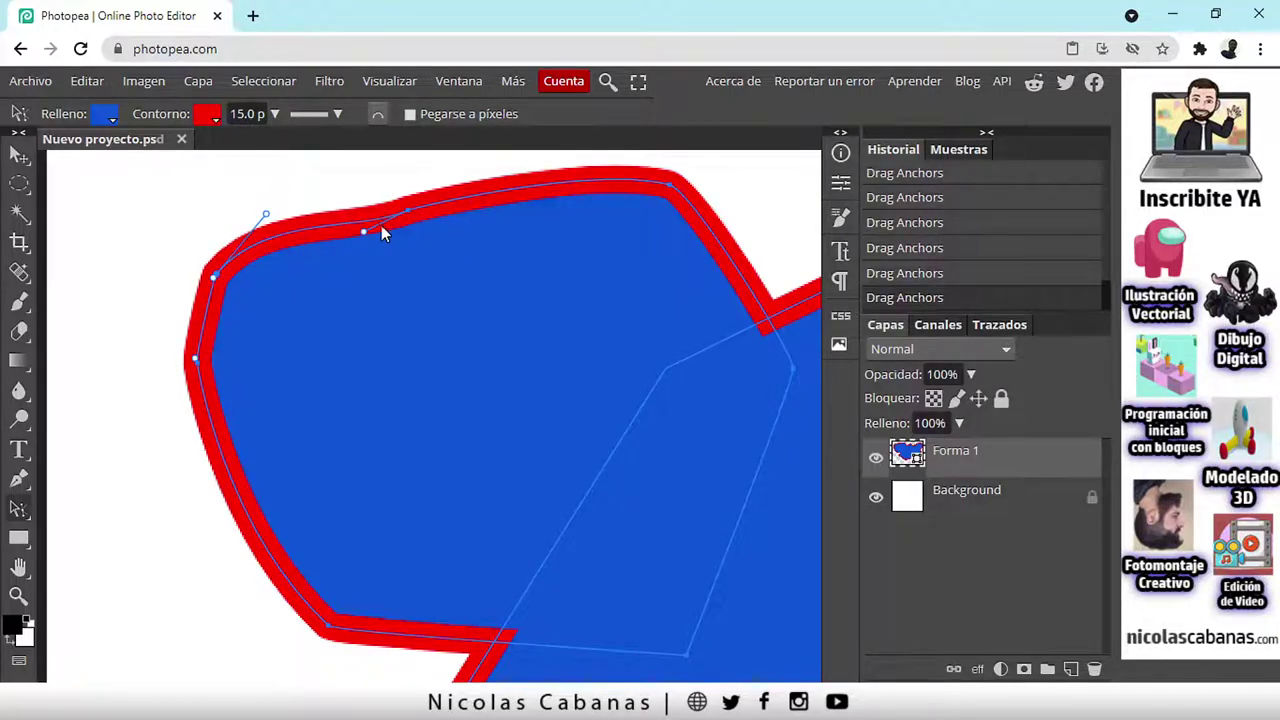
left_click_drag(364, 231, 409, 188)
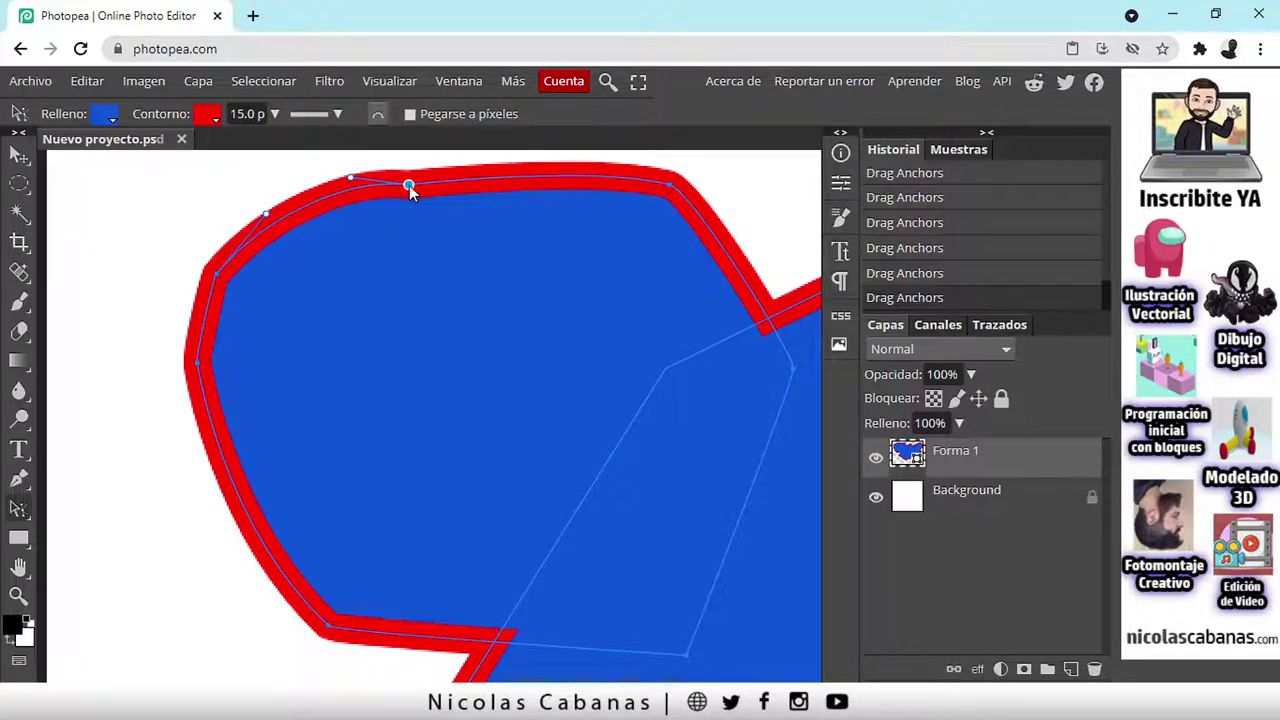
Step: Try repositioning the two anchors along the upper-left shape's top edge, and undo those moves
scroll(426, 298, "down", 5)
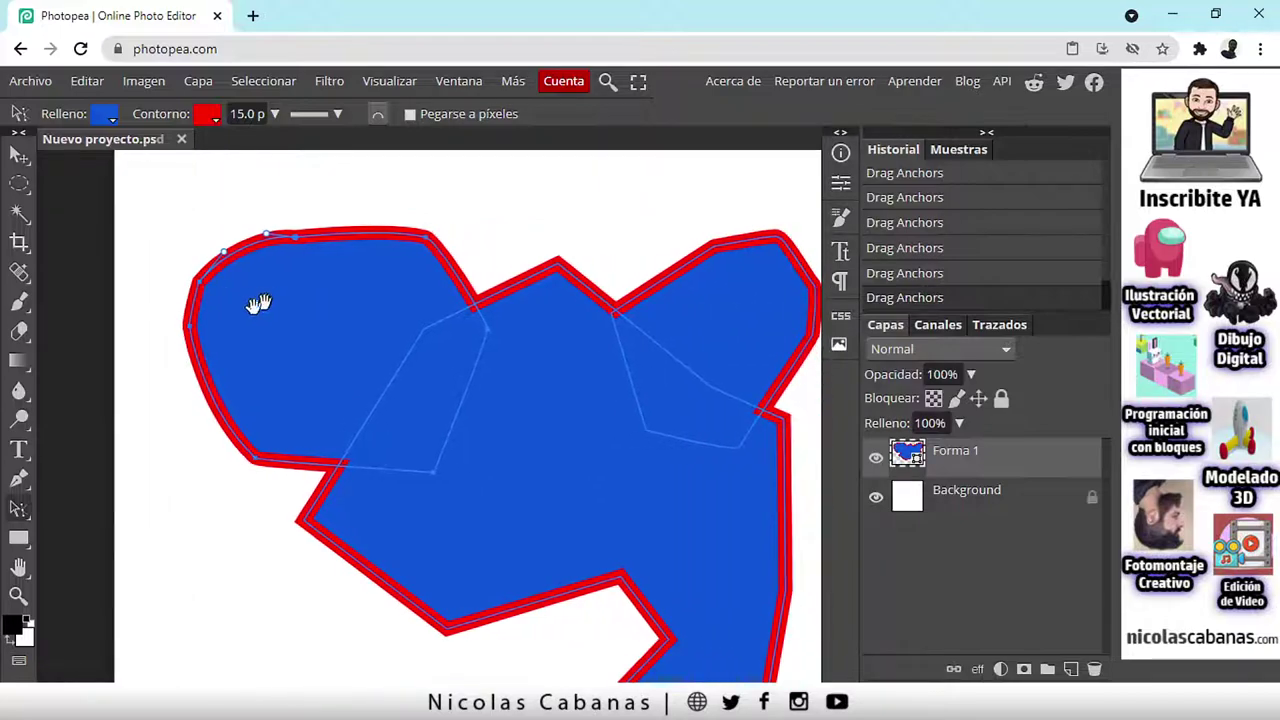
left_click_drag(248, 275, 266, 256)
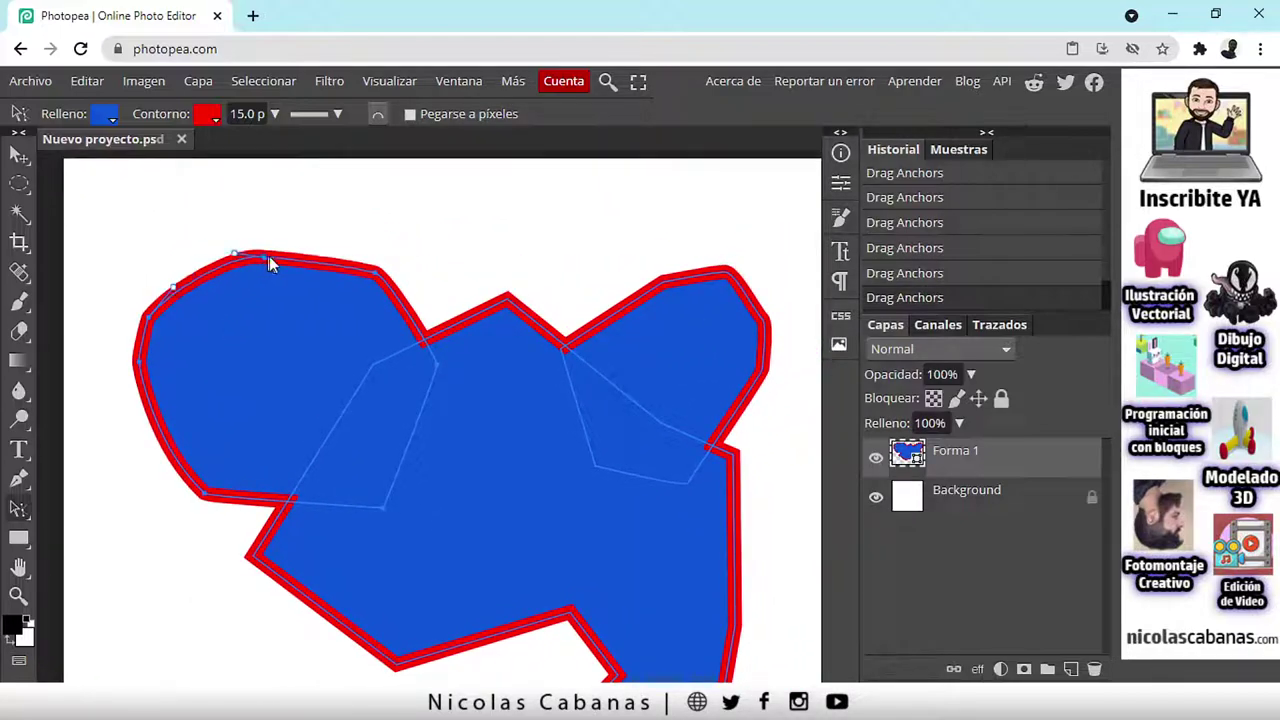
left_click(376, 273)
mouse_move(385, 275)
left_mouse_down()
mouse_move(391, 262)
mouse_move(403, 297)
mouse_move(399, 267)
left_mouse_up()
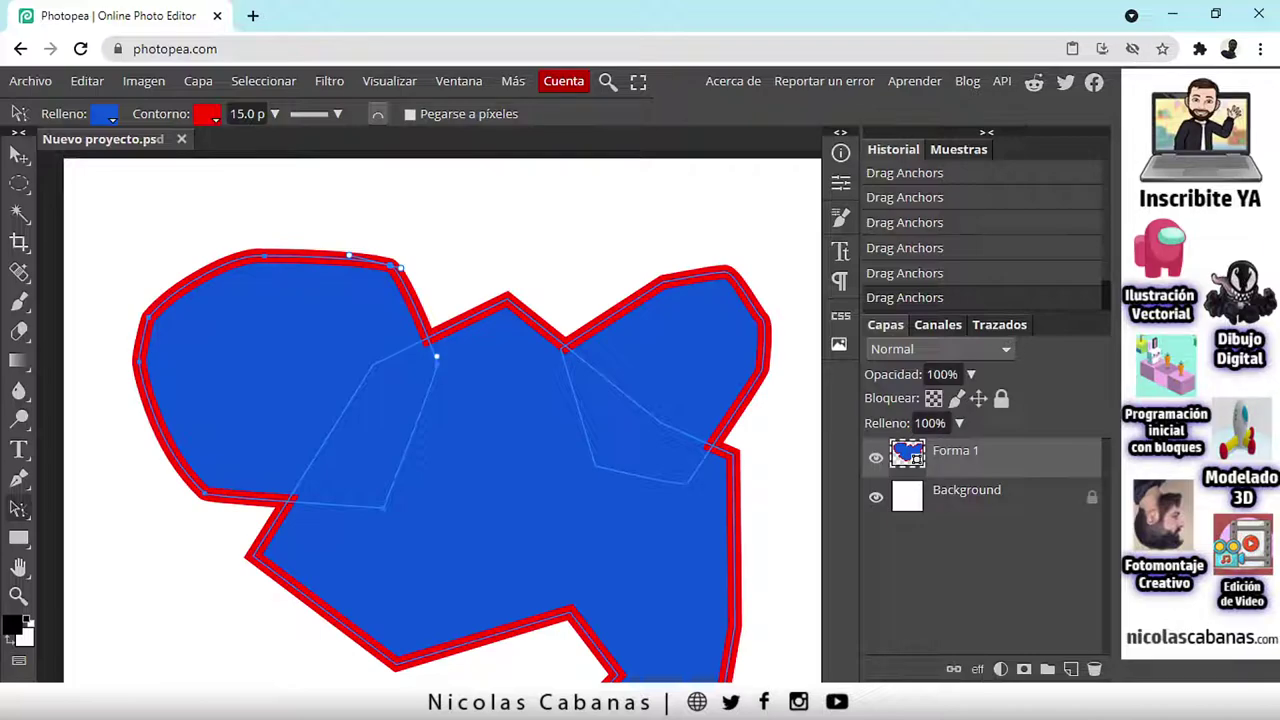
key("ctrl+alt+z")
key("ctrl+alt+z")
key("ctrl+alt+z")
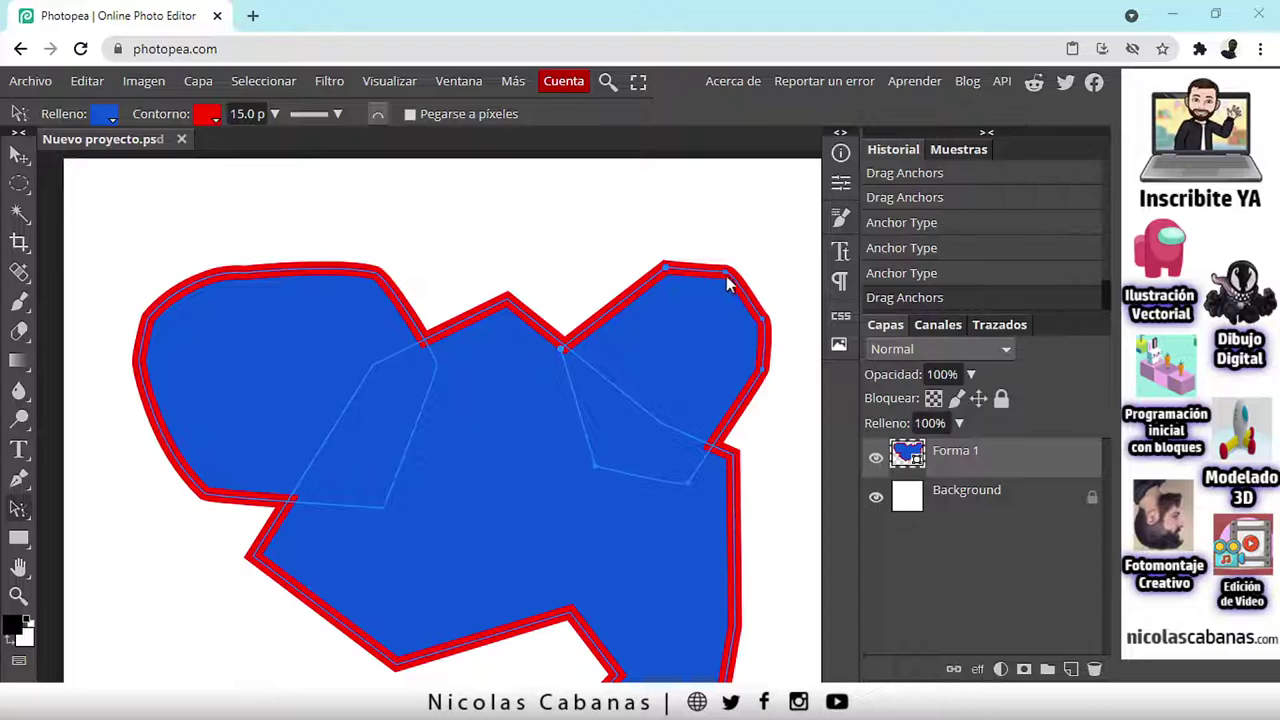
Step: Raise the upper-right shape's top-right anchor, and add handles to its top-left anchor to curve the outline there
mouse_move(726, 271)
left_mouse_down()
mouse_move(749, 266)
mouse_move(732, 258)
left_mouse_up()
left_click(664, 266)
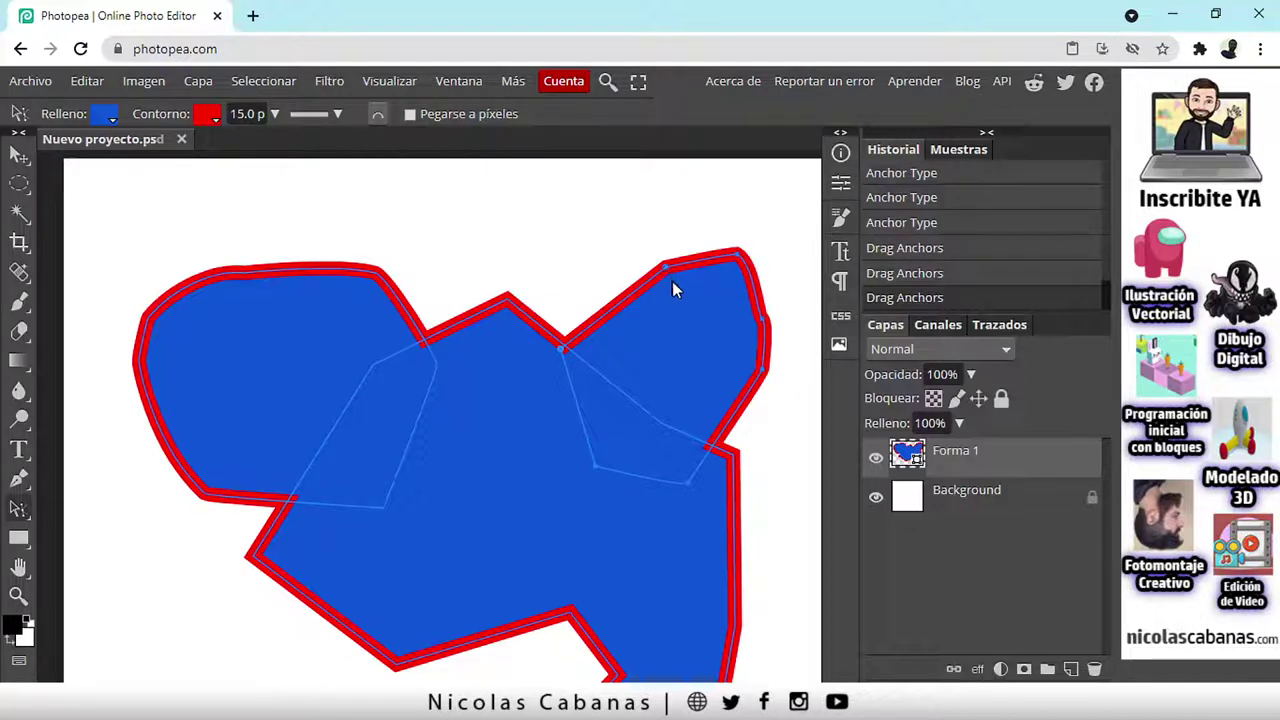
left_click(667, 268, "alt")
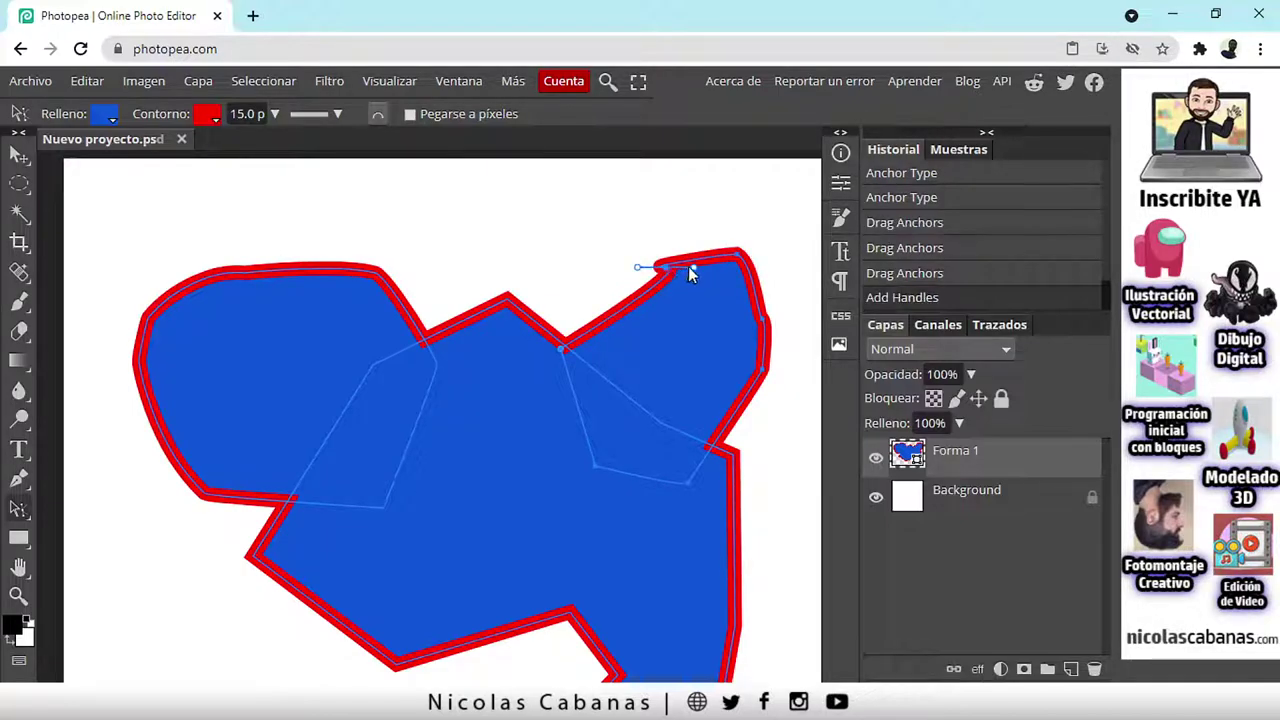
left_click_drag(696, 266, 656, 259)
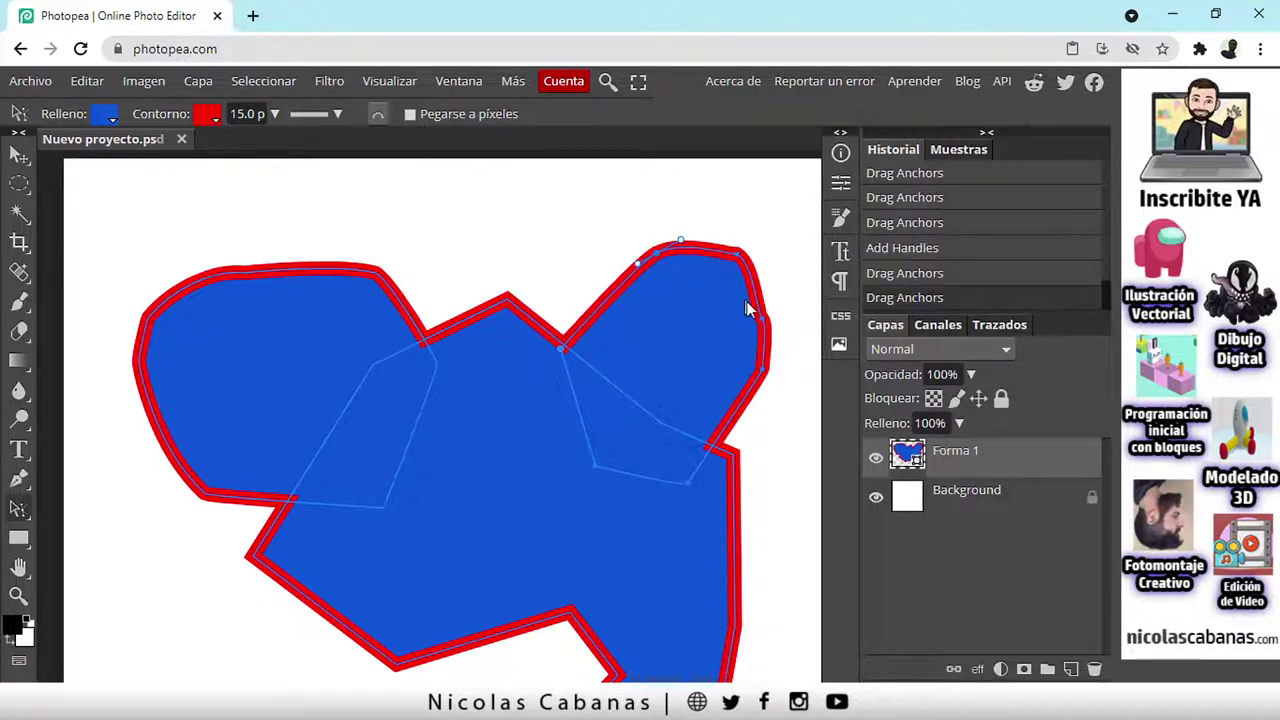
Step: Pull the upper-right shape's right-side anchor outward and adjust its top-right anchor to round the outline
left_click(757, 315)
left_click_drag(762, 322, 790, 316)
left_click(740, 257)
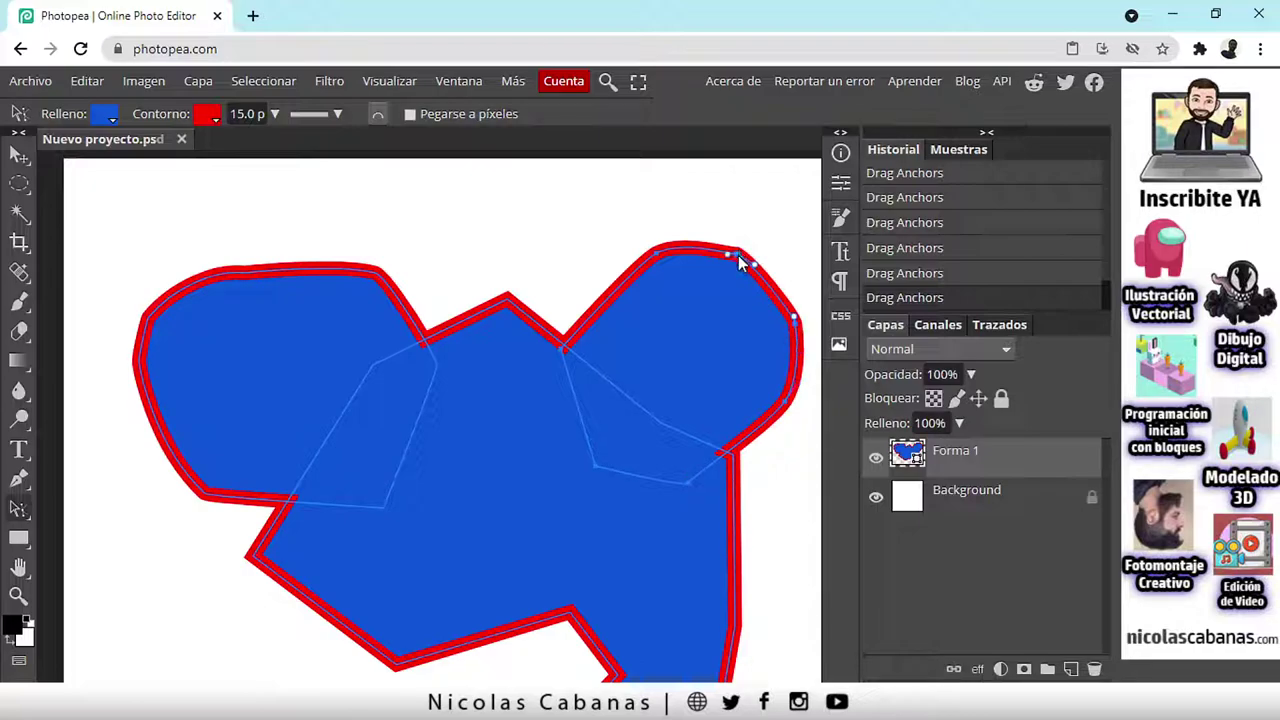
mouse_move(731, 257)
left_mouse_down()
mouse_move(714, 251)
mouse_move(751, 257)
left_mouse_up()
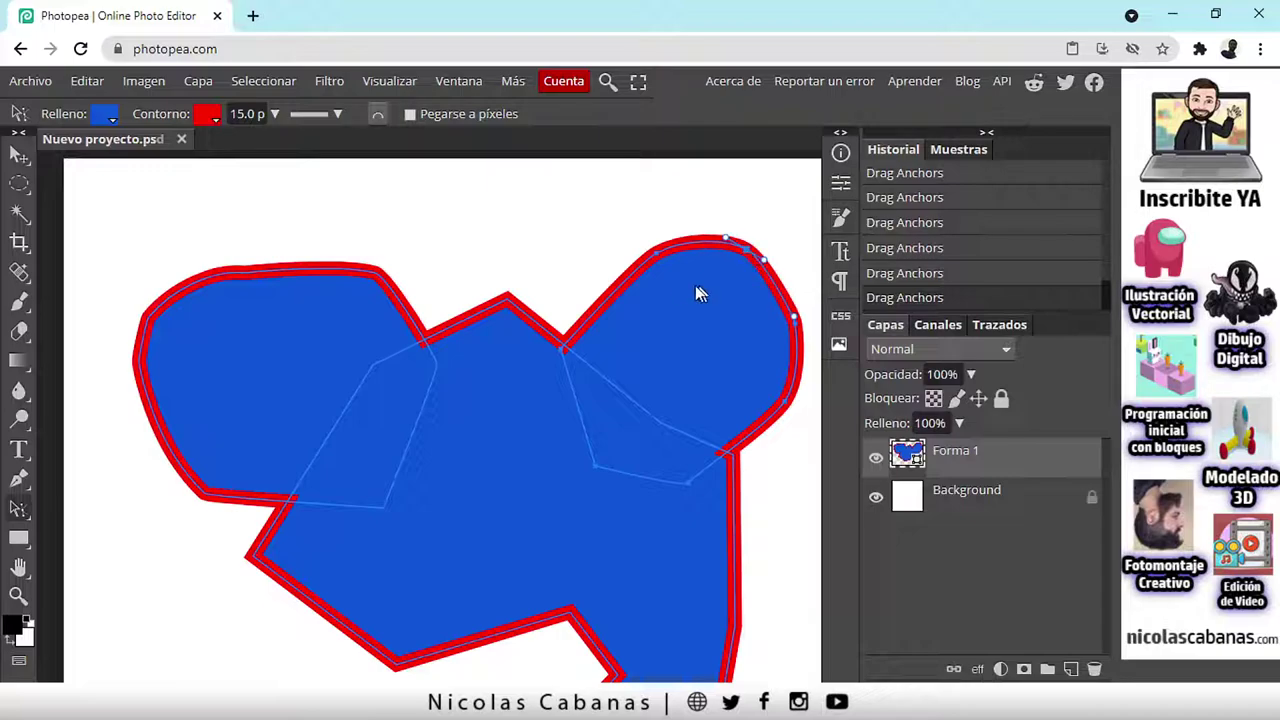
Step: Add handles to the central shape's top anchor, stretch them to both sides into a wide arc, and reposition the anchor
left_click(508, 298)
scroll(510, 300, "up", 3)
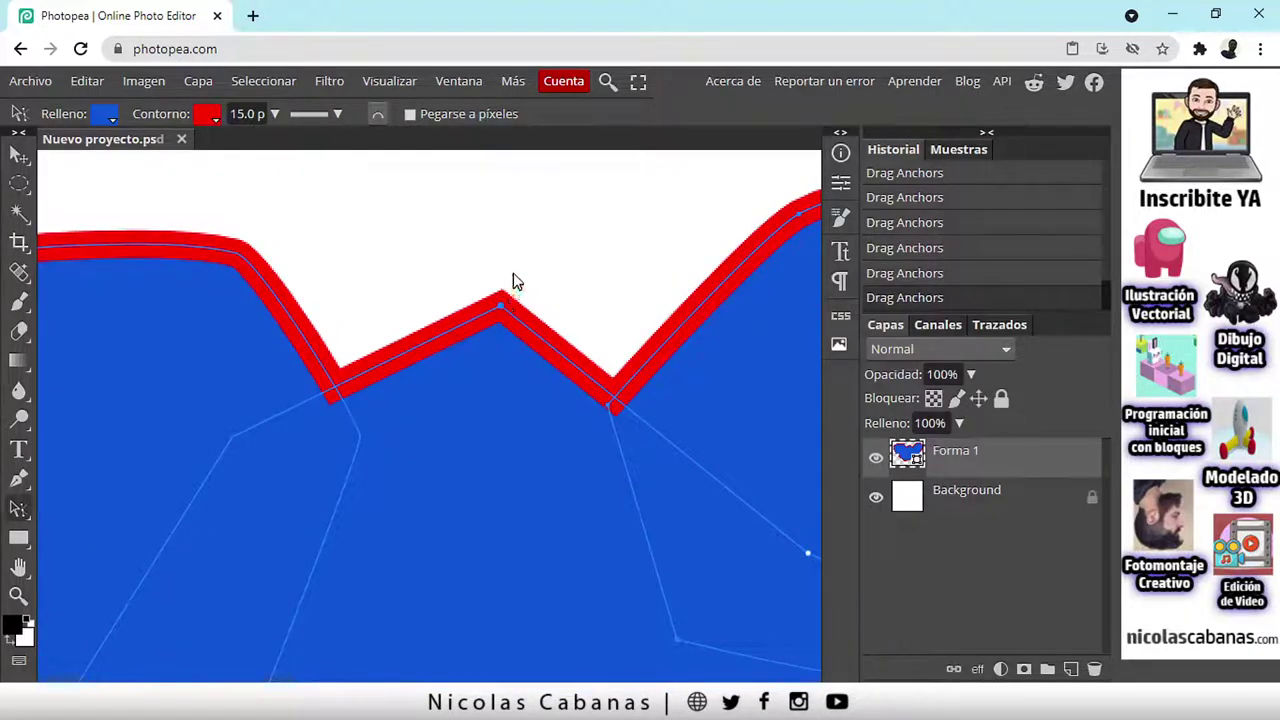
mouse_move(500, 302)
left_mouse_down()
mouse_move(517, 253)
mouse_move(529, 274)
mouse_move(491, 297)
mouse_move(510, 318)
mouse_move(511, 290)
left_mouse_up()
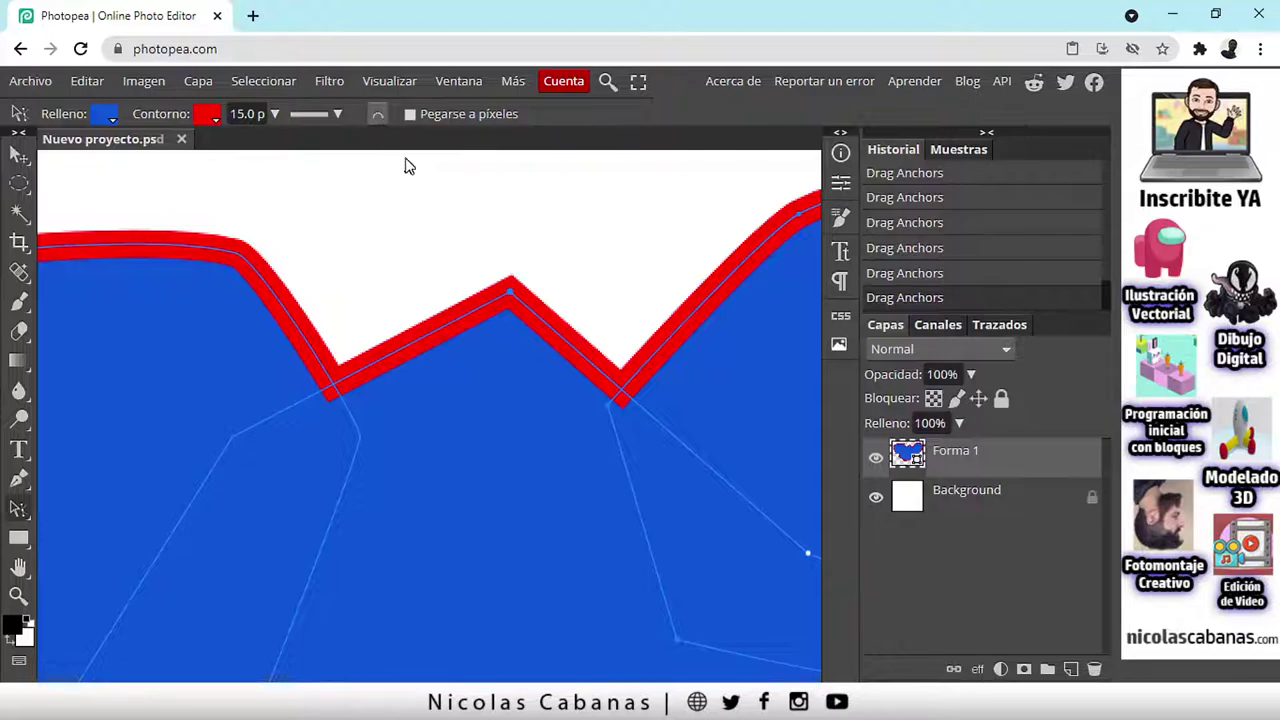
double_click(510, 297)
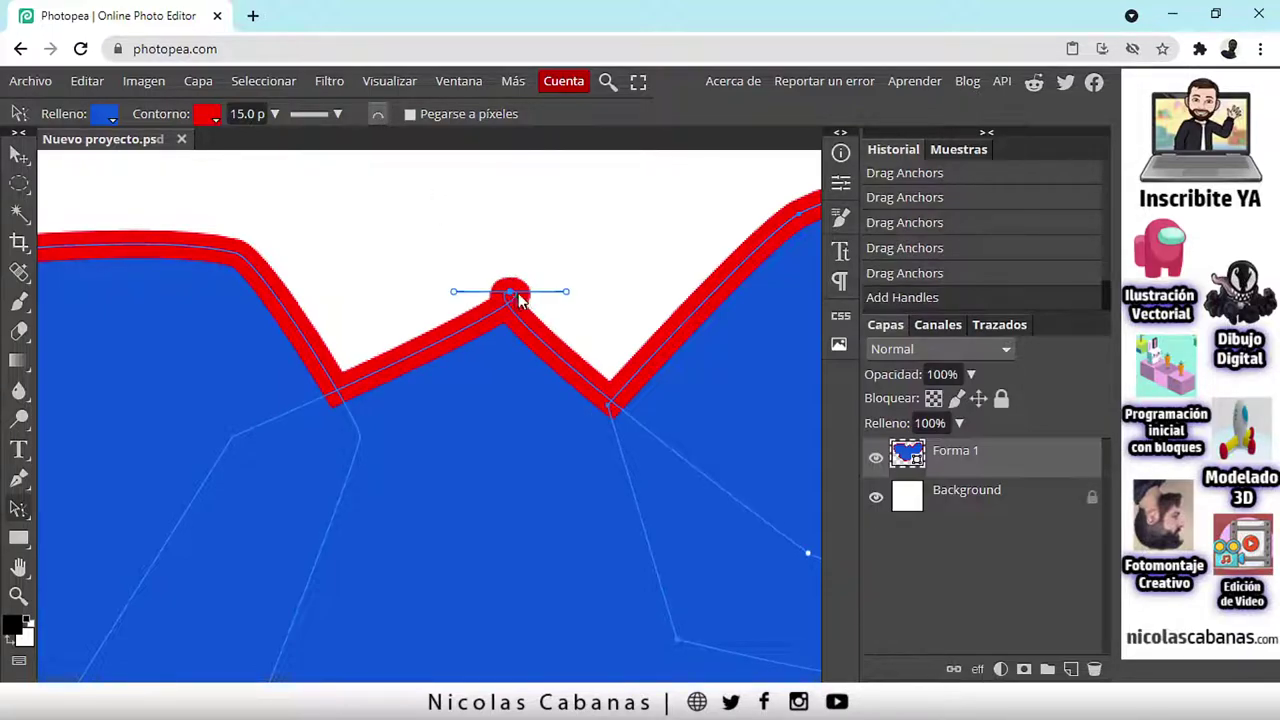
left_click_drag(457, 291, 662, 285)
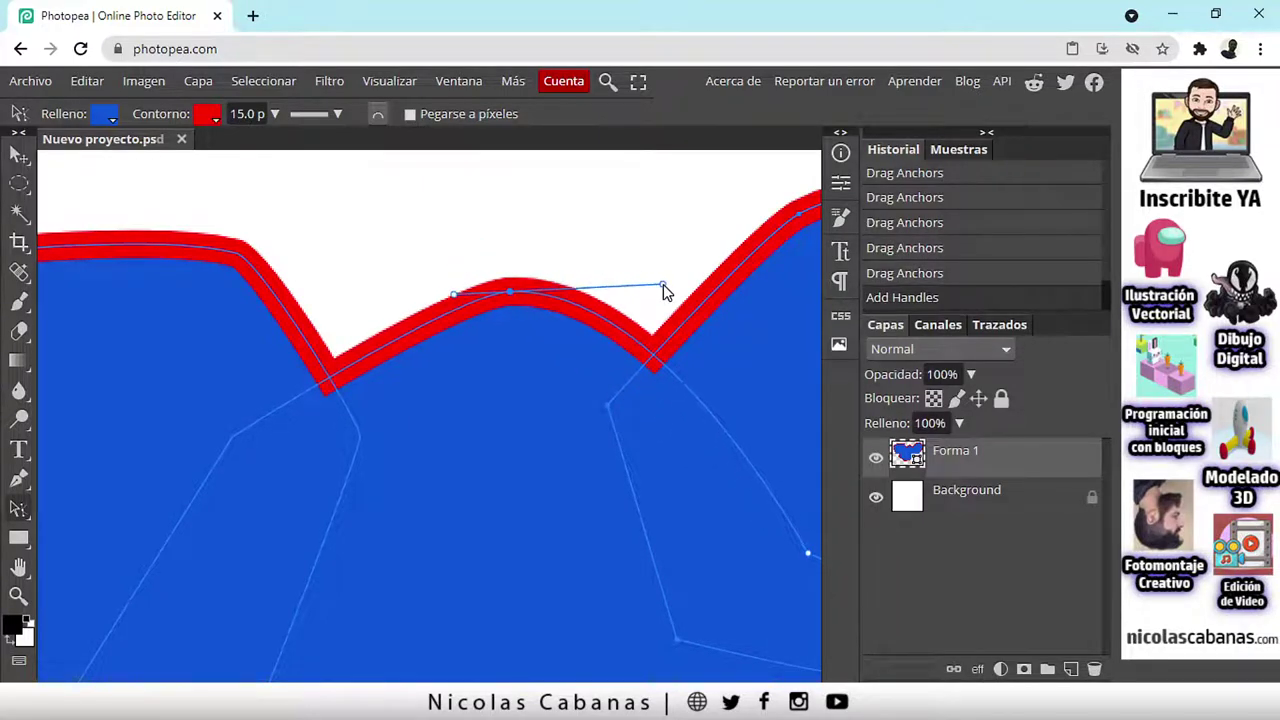
left_click_drag(456, 294, 331, 294)
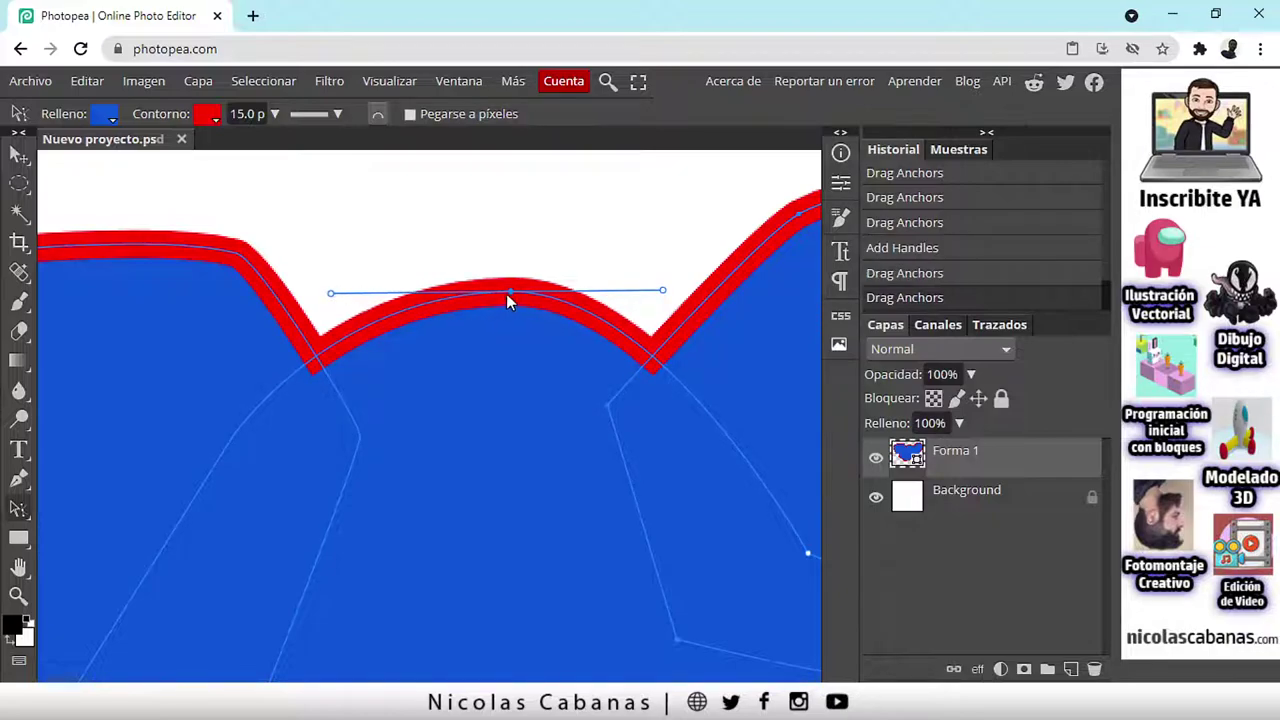
left_click_drag(510, 294, 491, 320)
Step: Move the central shape's lower-left bottom anchor slightly down and outward
key("ctrl+0")
scroll(363, 314, "down", 1)
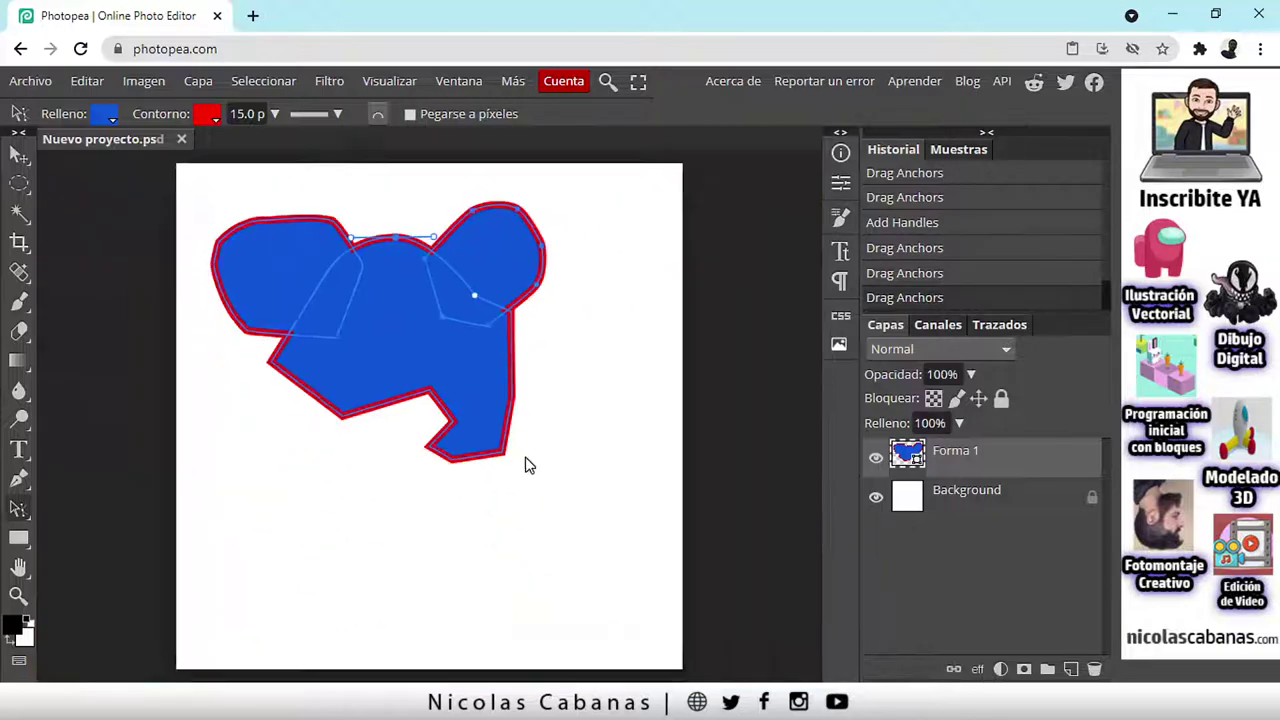
left_click_drag(363, 314, 424, 357)
scroll(414, 352, "up", 3)
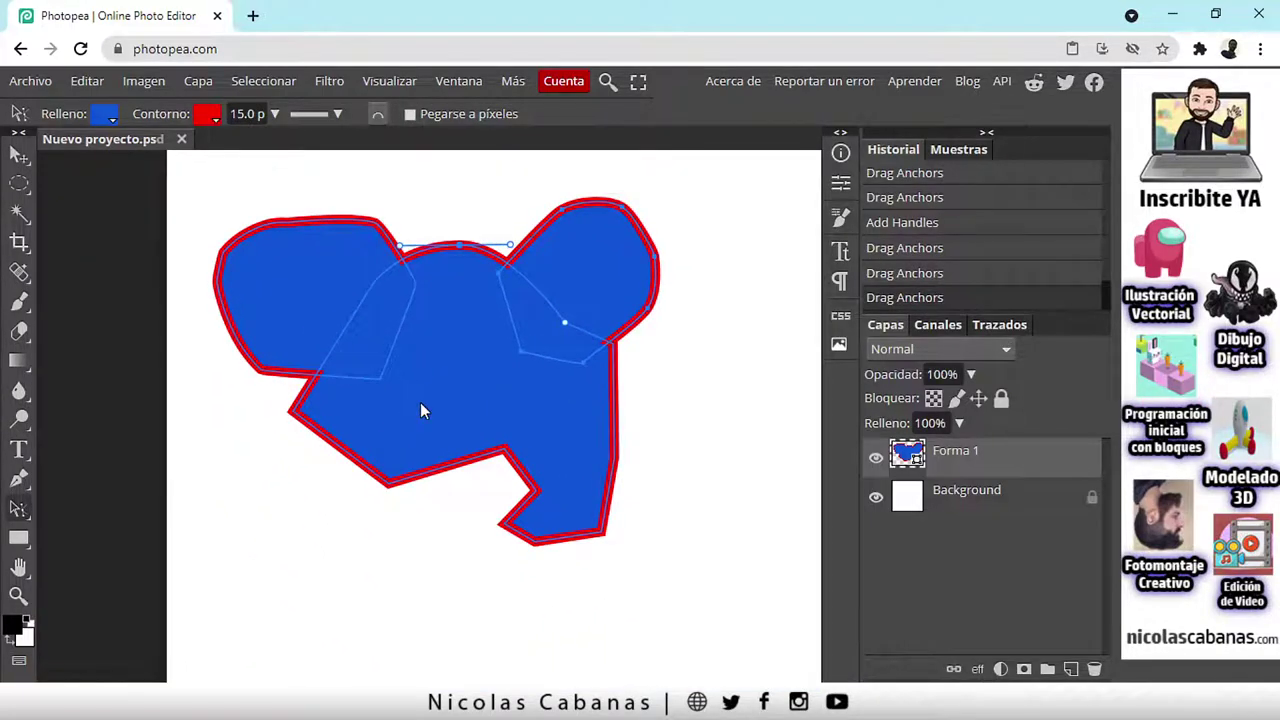
left_click(395, 487)
mouse_move(365, 507)
left_mouse_down()
mouse_move(340, 514)
mouse_move(349, 552)
mouse_move(362, 502)
left_mouse_up()
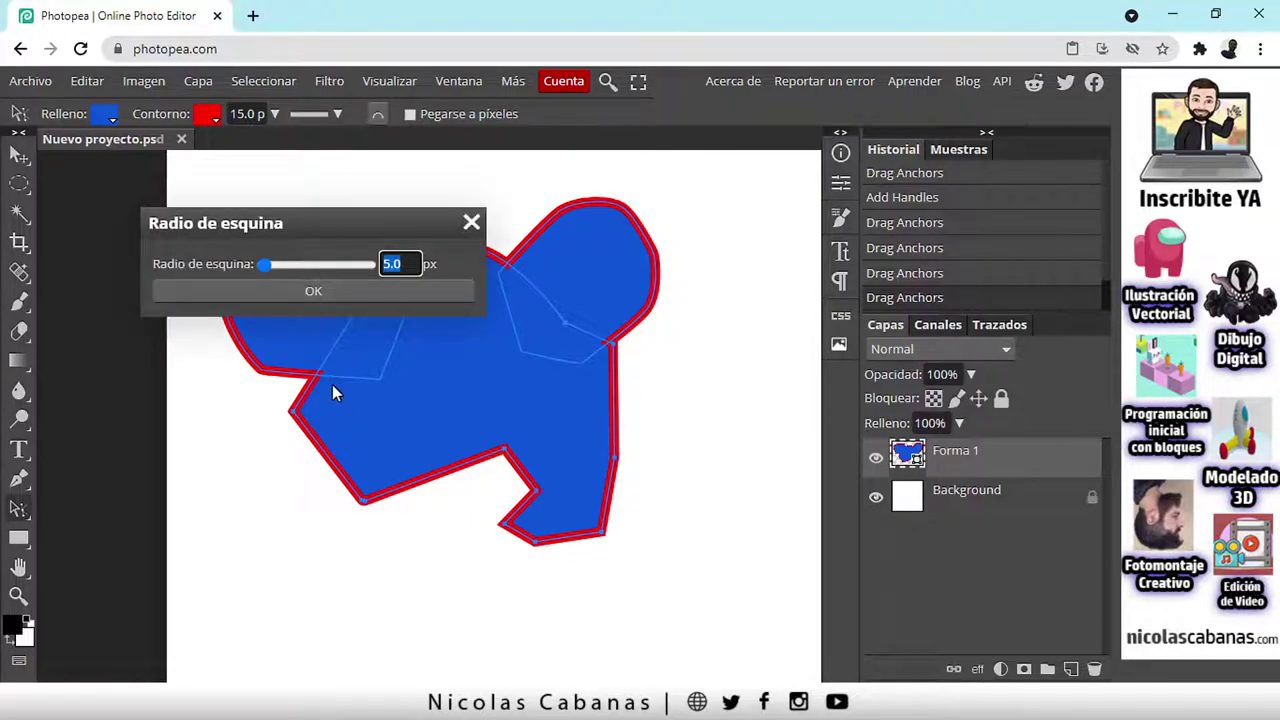
Step: Apply a 0.2 px corner radius to the central shape's lower-left bottom corner
left_click_drag(264, 264, 235, 266)
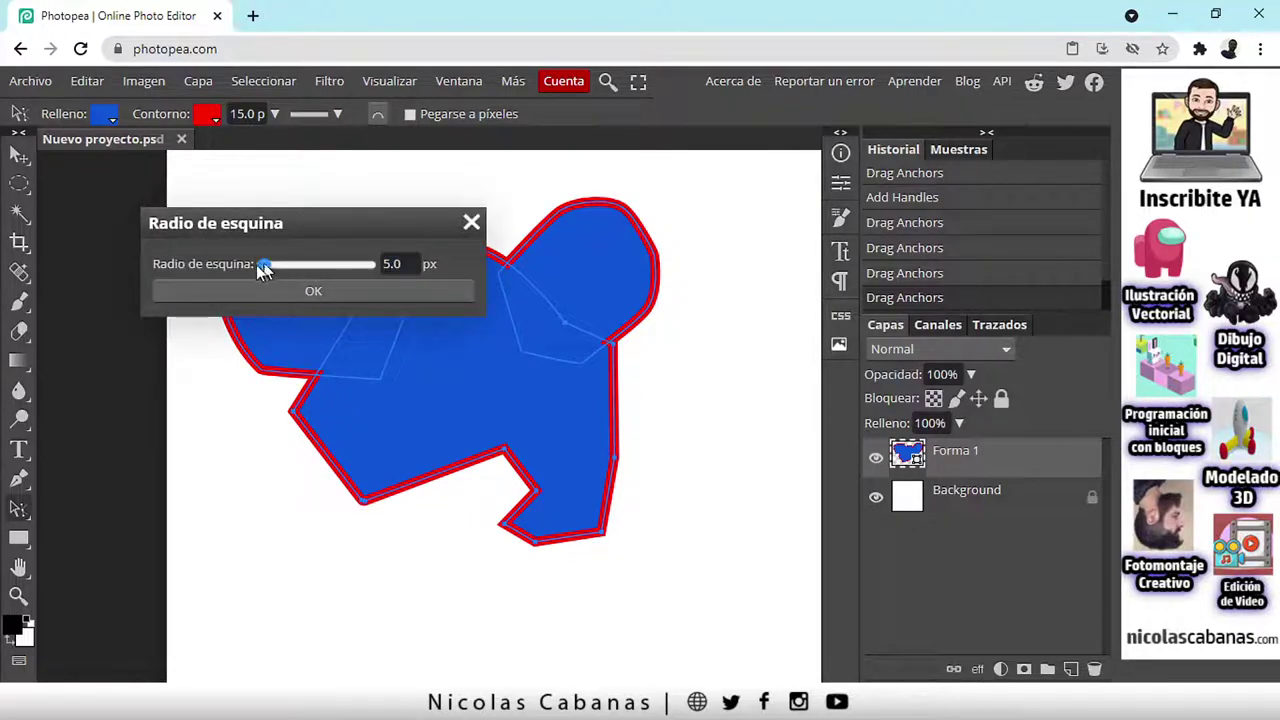
left_click(294, 286)
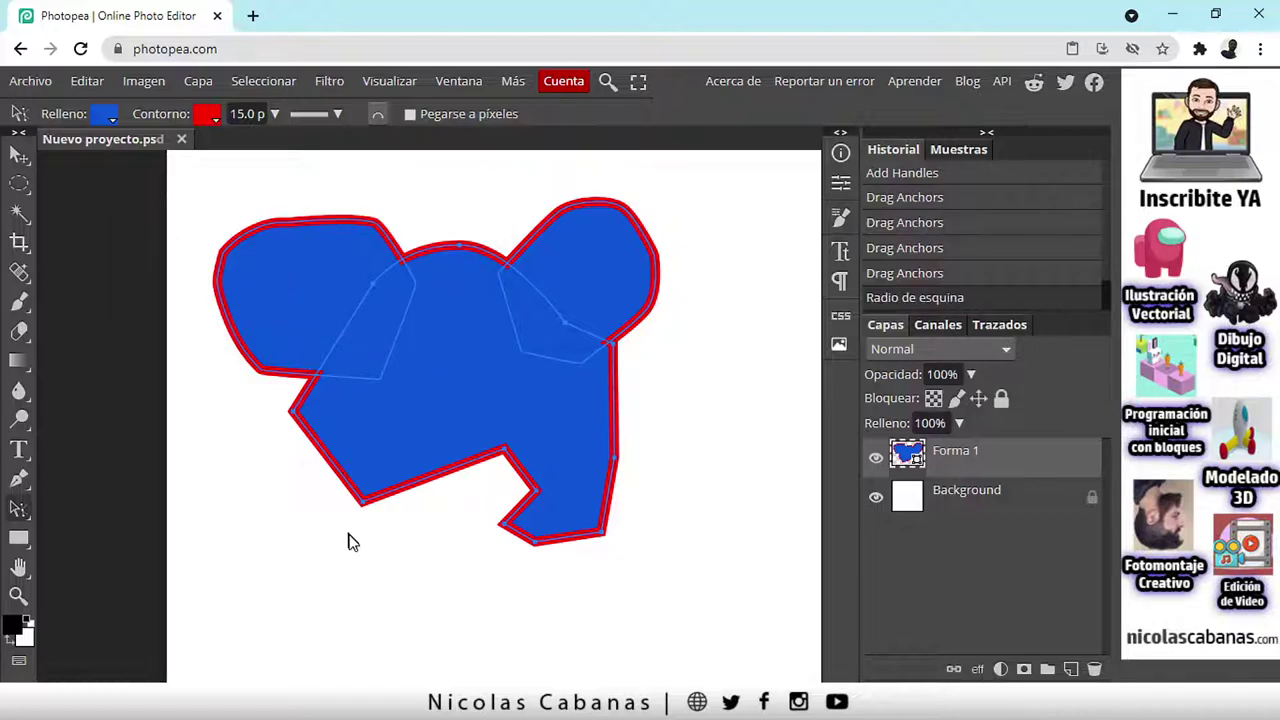
scroll(358, 528, "up", 5)
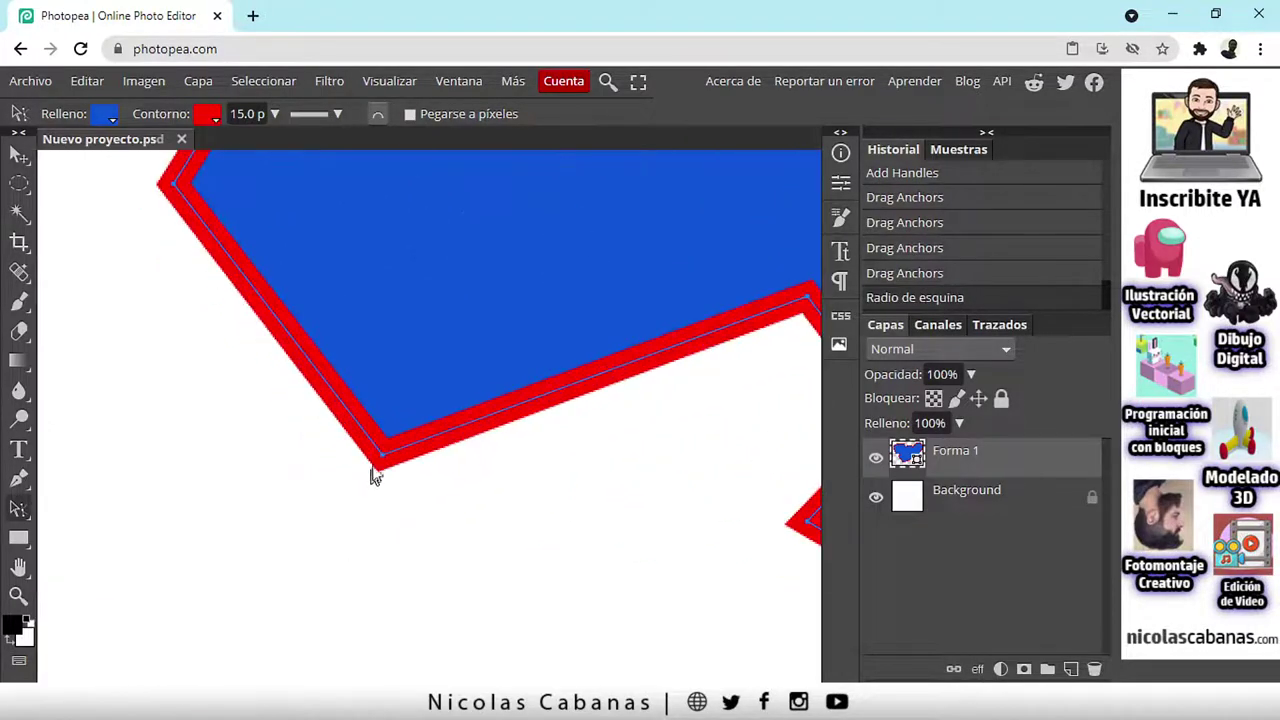
scroll(392, 473, "up", 2)
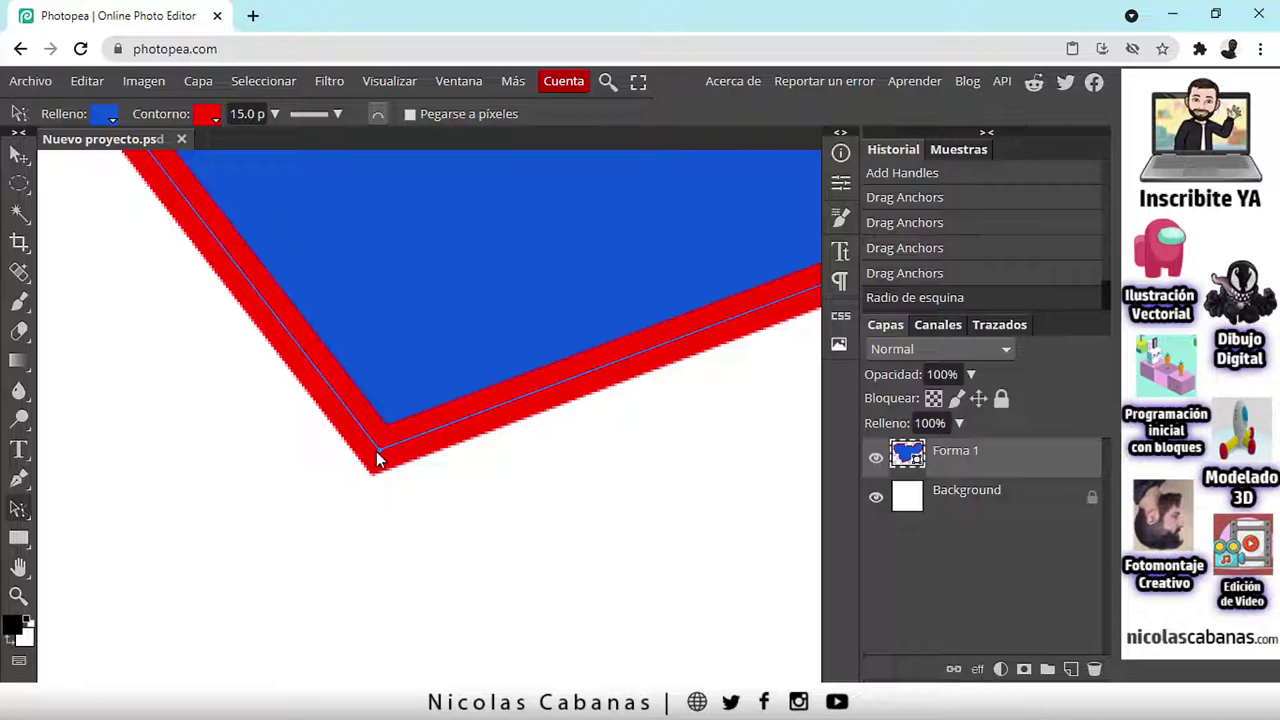
left_click(378, 113)
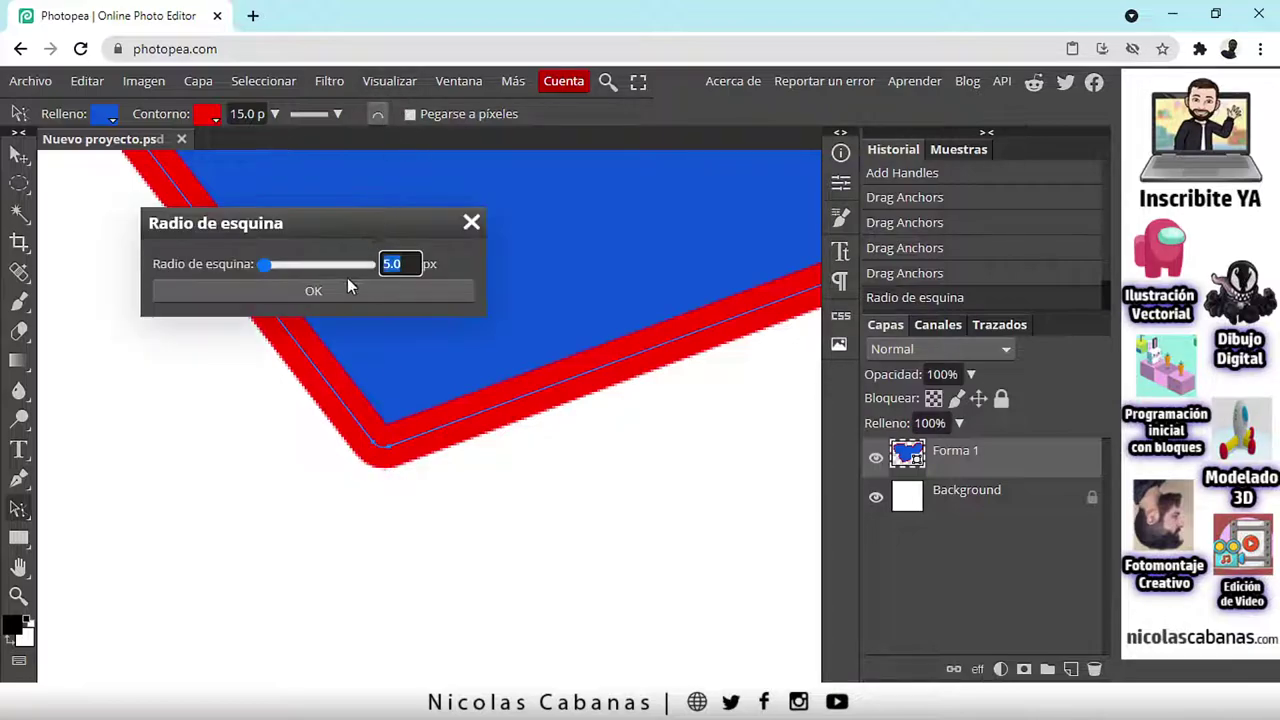
left_click_drag(270, 265, 243, 267)
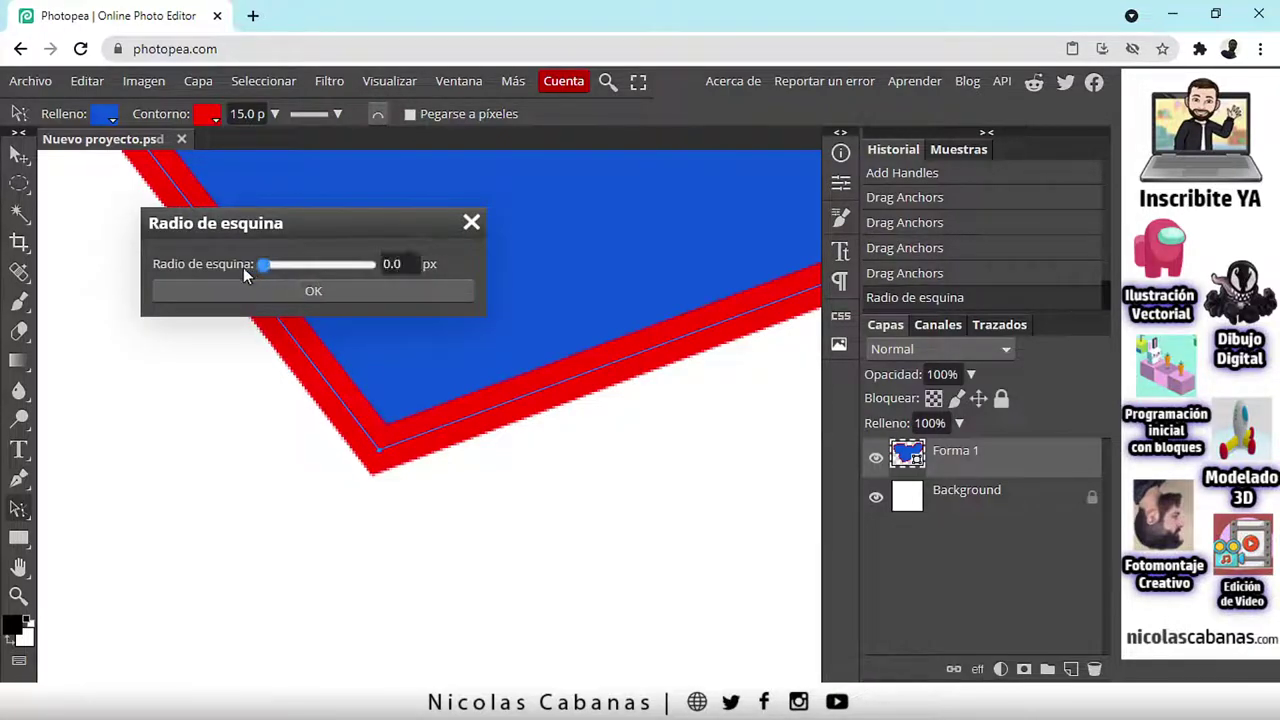
key("BackSpace")
type("1")
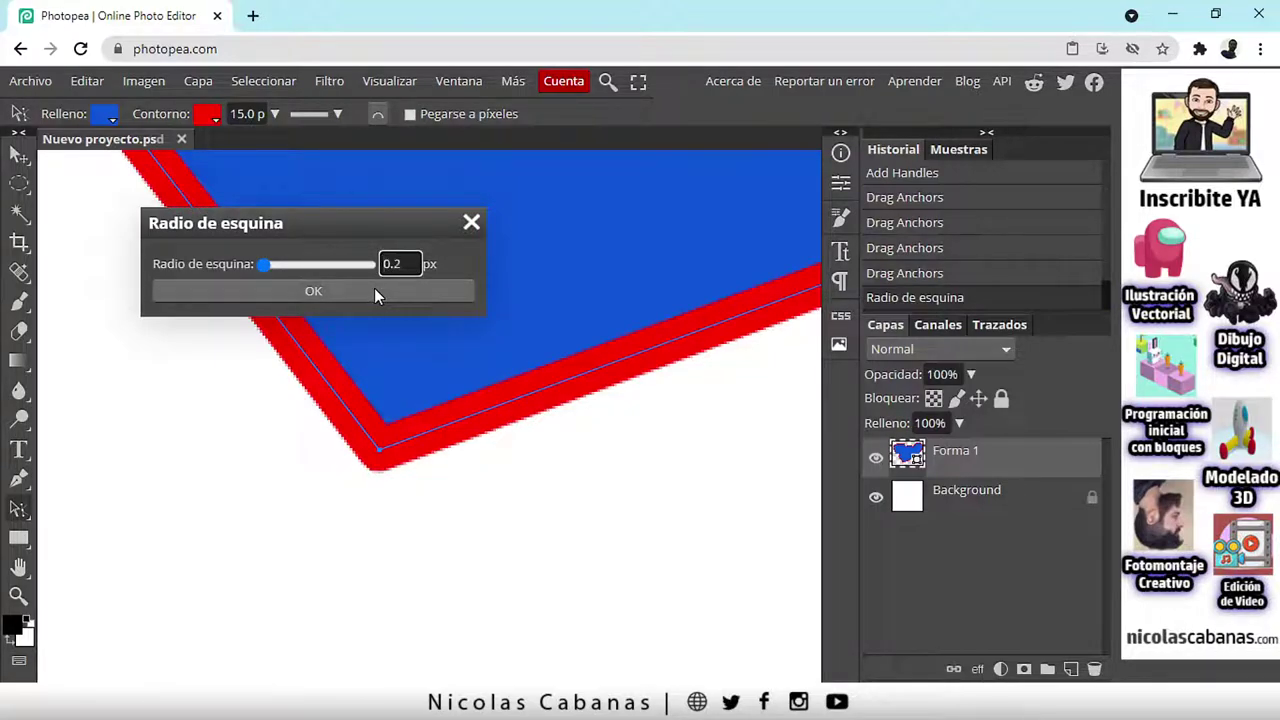
left_click(374, 289)
Step: Adjust the anchors and handles at the central shape's lower-left bottom corner to spread it into a wide, rounded curve
left_click_drag(377, 451, 331, 493)
left_click_drag(329, 437, 292, 440)
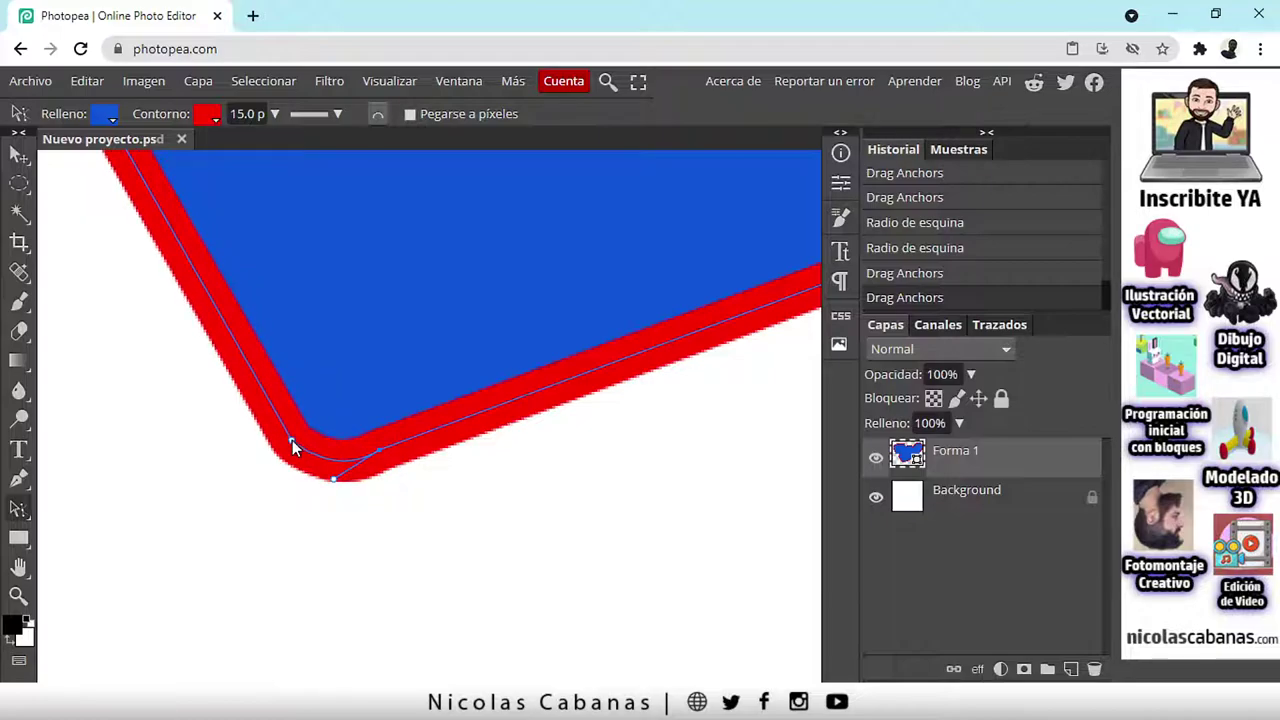
left_click_drag(380, 456, 426, 484)
left_click_drag(309, 459, 392, 451)
Step: Try rounding the central shape's left corner with a 5 px radius and spreading its two anchors apart, and revert those changes
left_click_drag(392, 241, 381, 420)
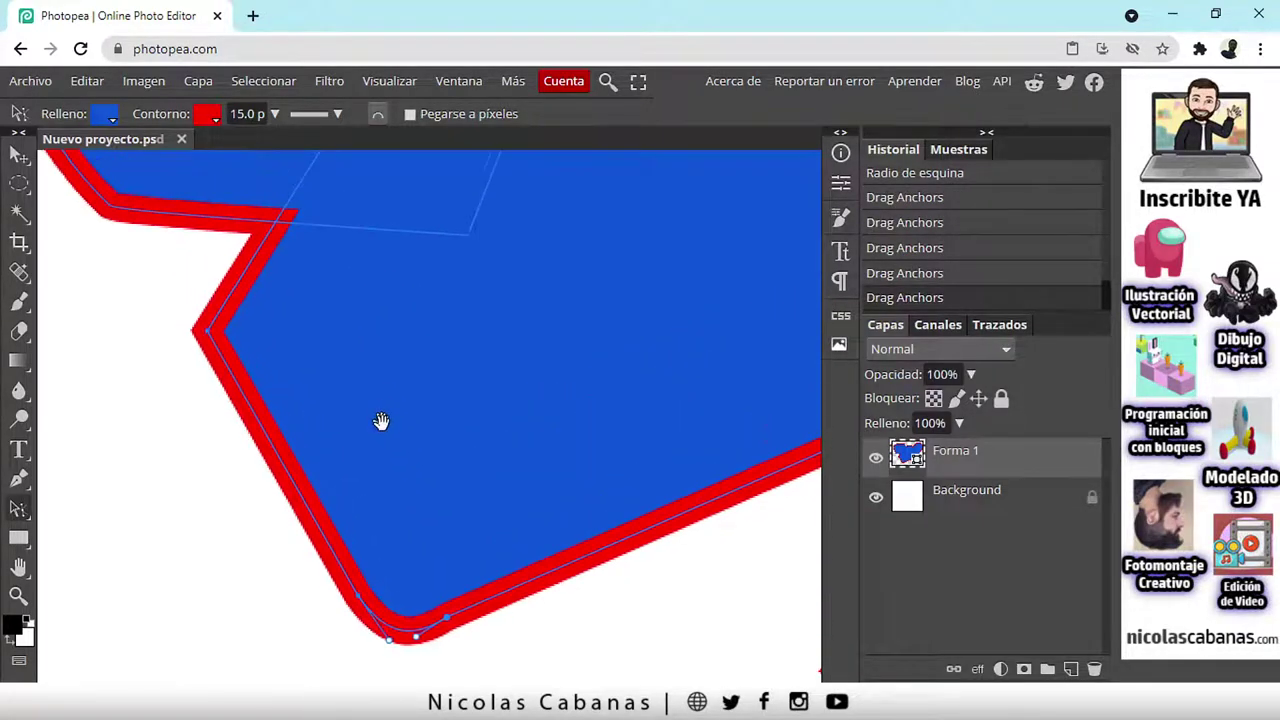
scroll(183, 342, "up", 2)
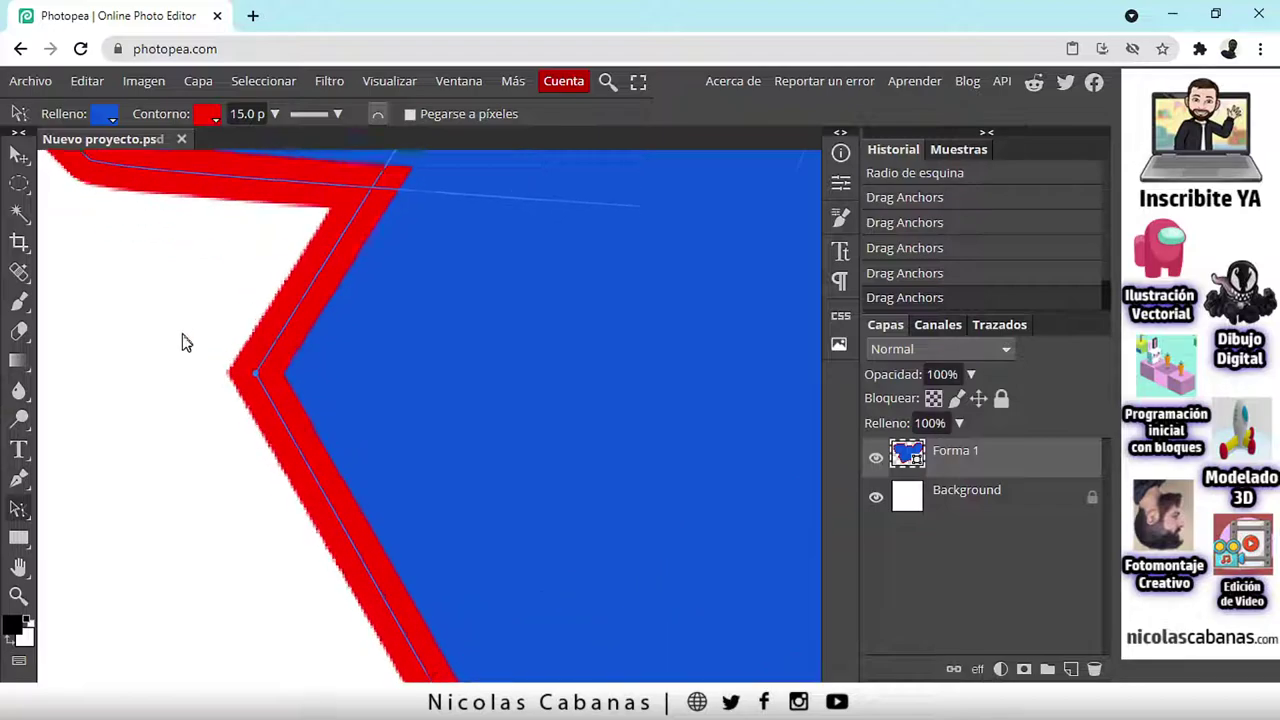
left_click(376, 115)
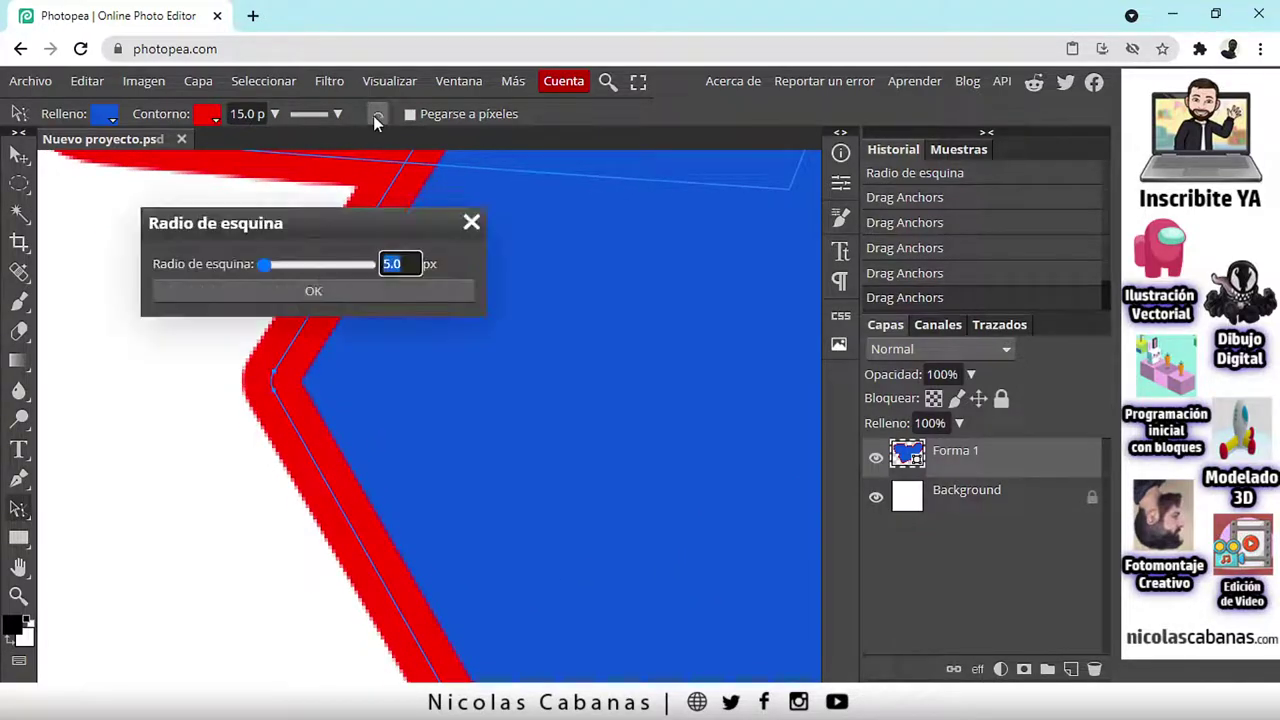
left_click(314, 287)
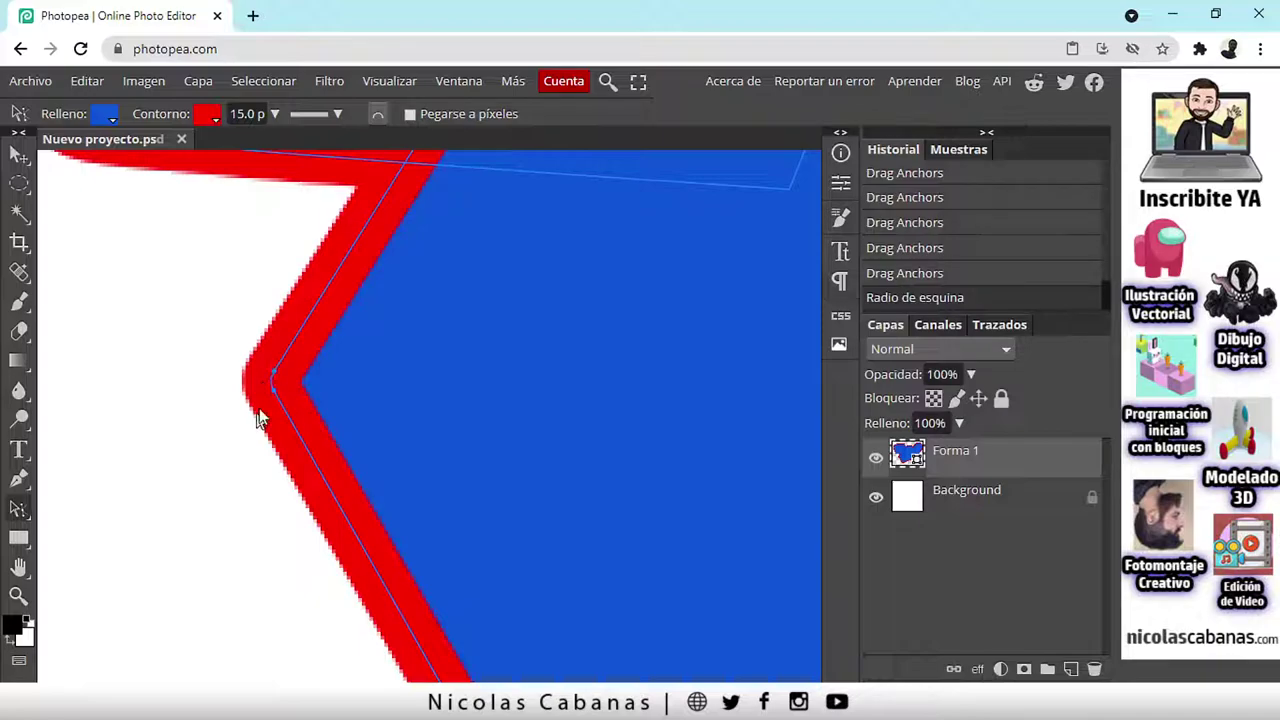
left_click_drag(274, 390, 212, 421)
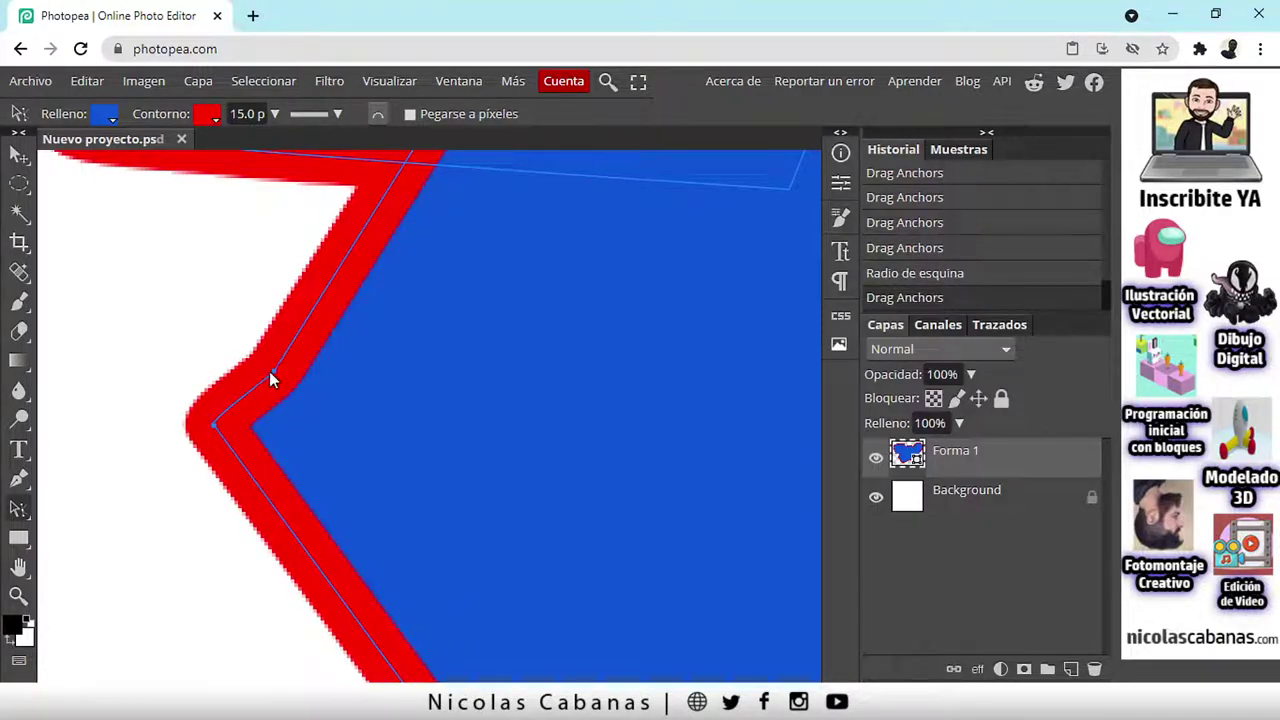
left_click_drag(272, 366, 235, 347)
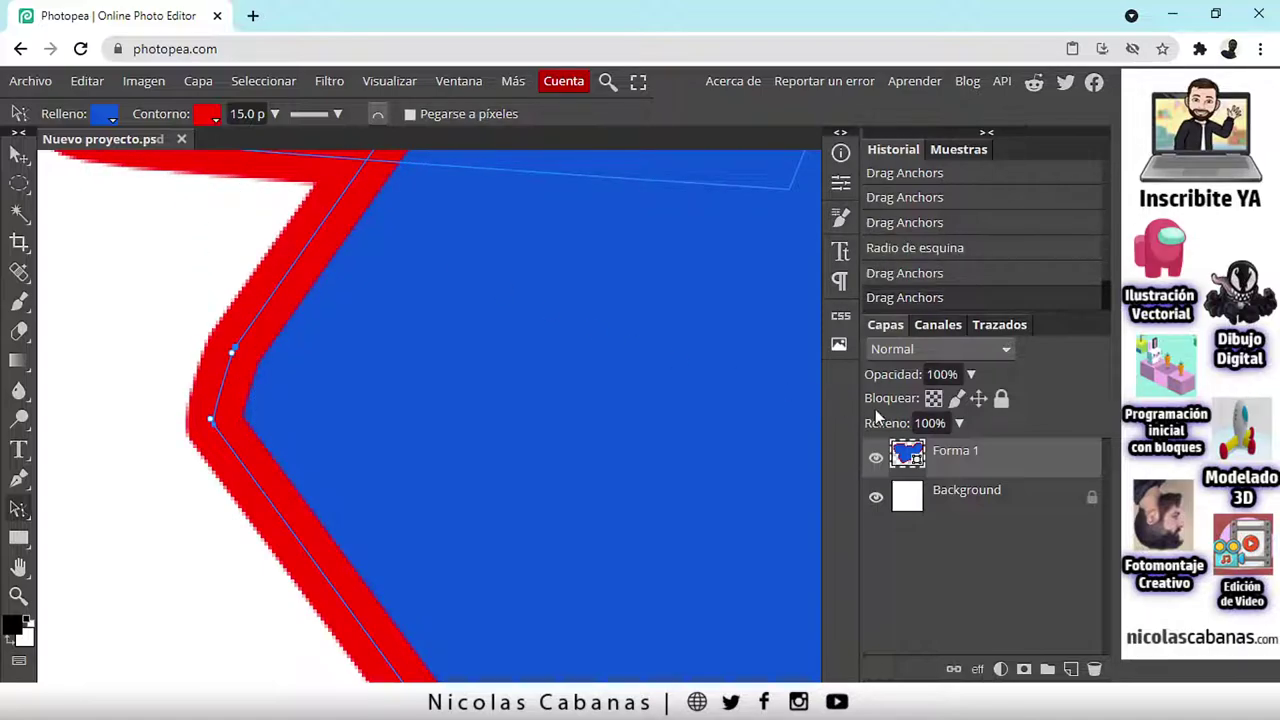
left_click(938, 256)
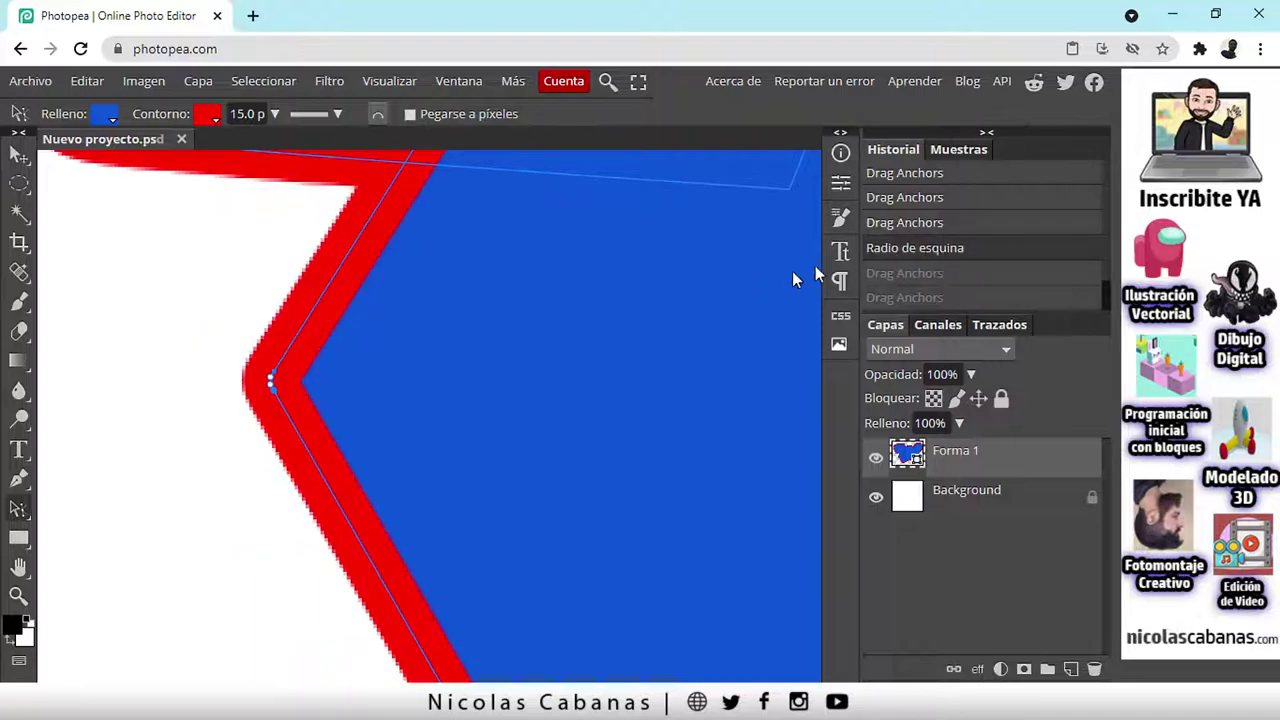
left_click(940, 230)
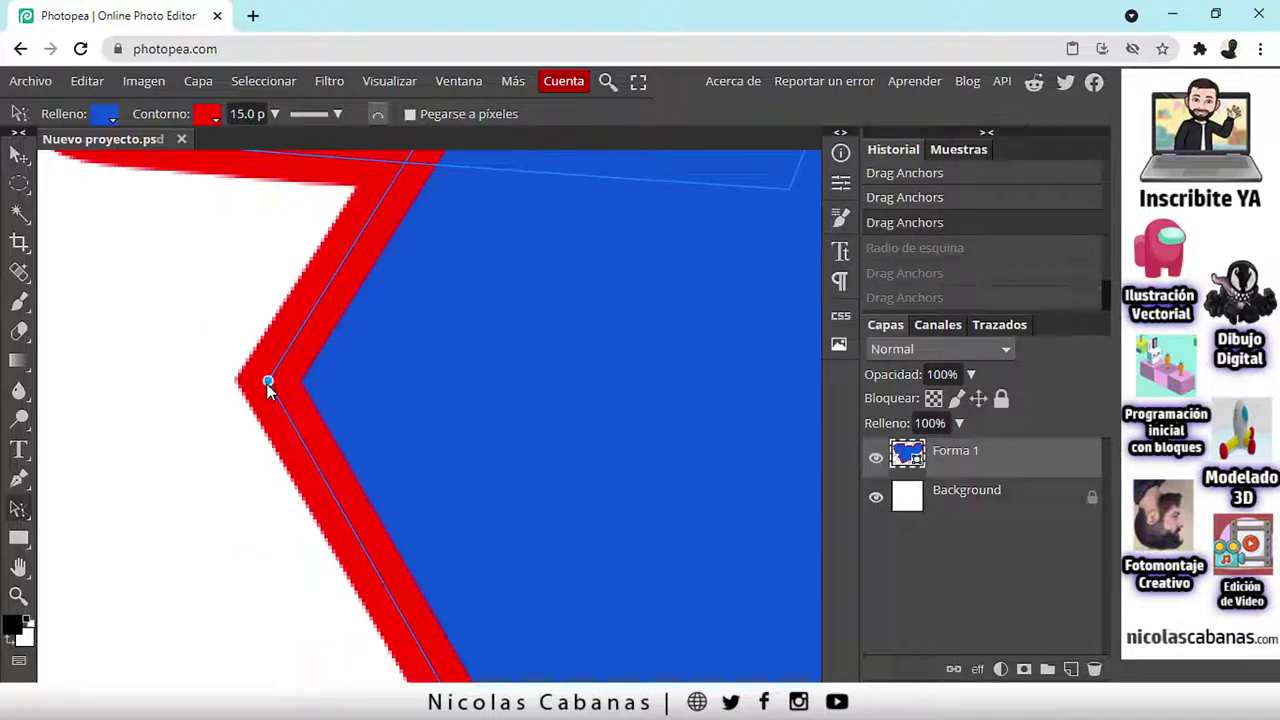
Step: Add handles to the central shape's left anchor and to the peak anchor of its bottom notch, curving both corners
left_click_drag(266, 381, 266, 452)
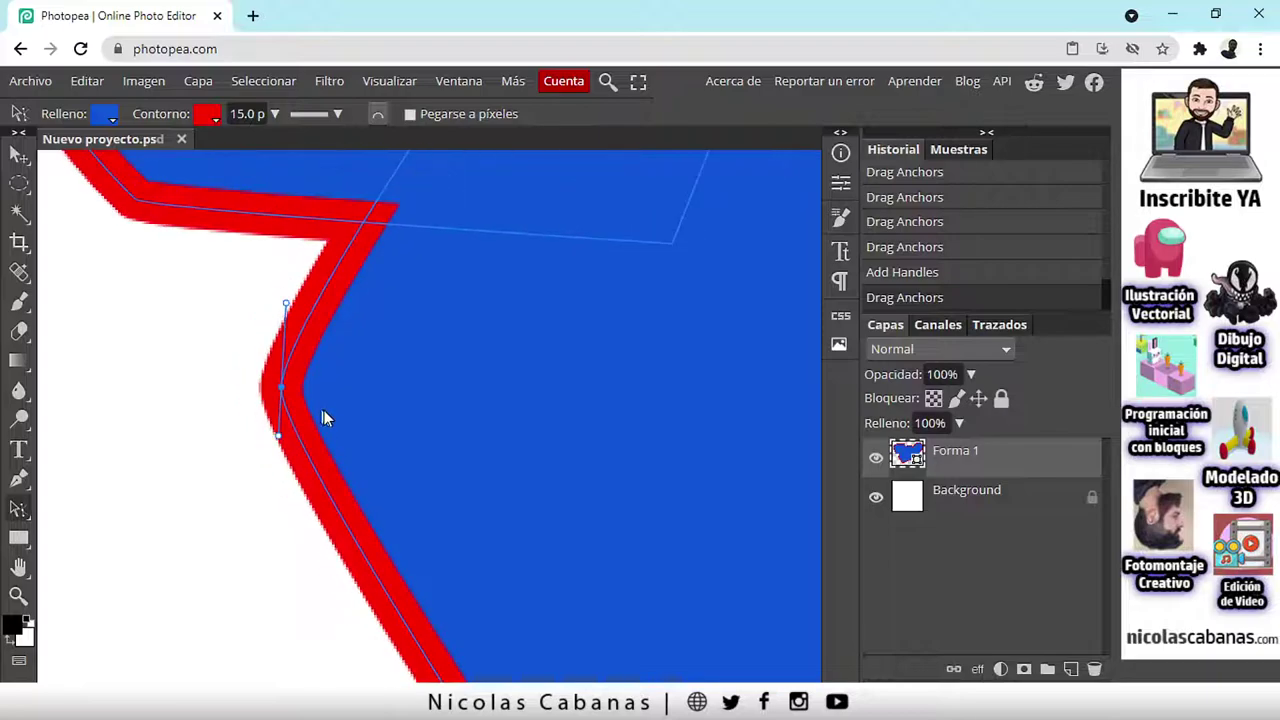
scroll(322, 412, "down", 3)
scroll(471, 468, "up", 5)
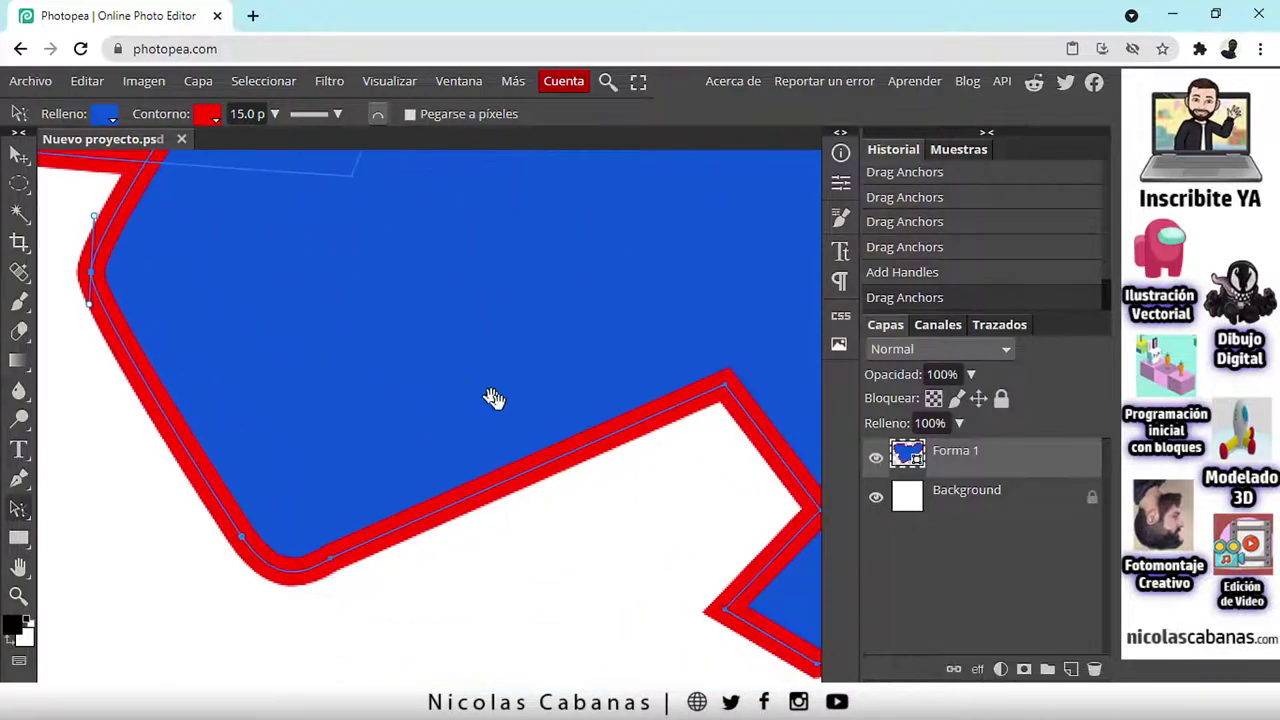
scroll(480, 428, "up", 1)
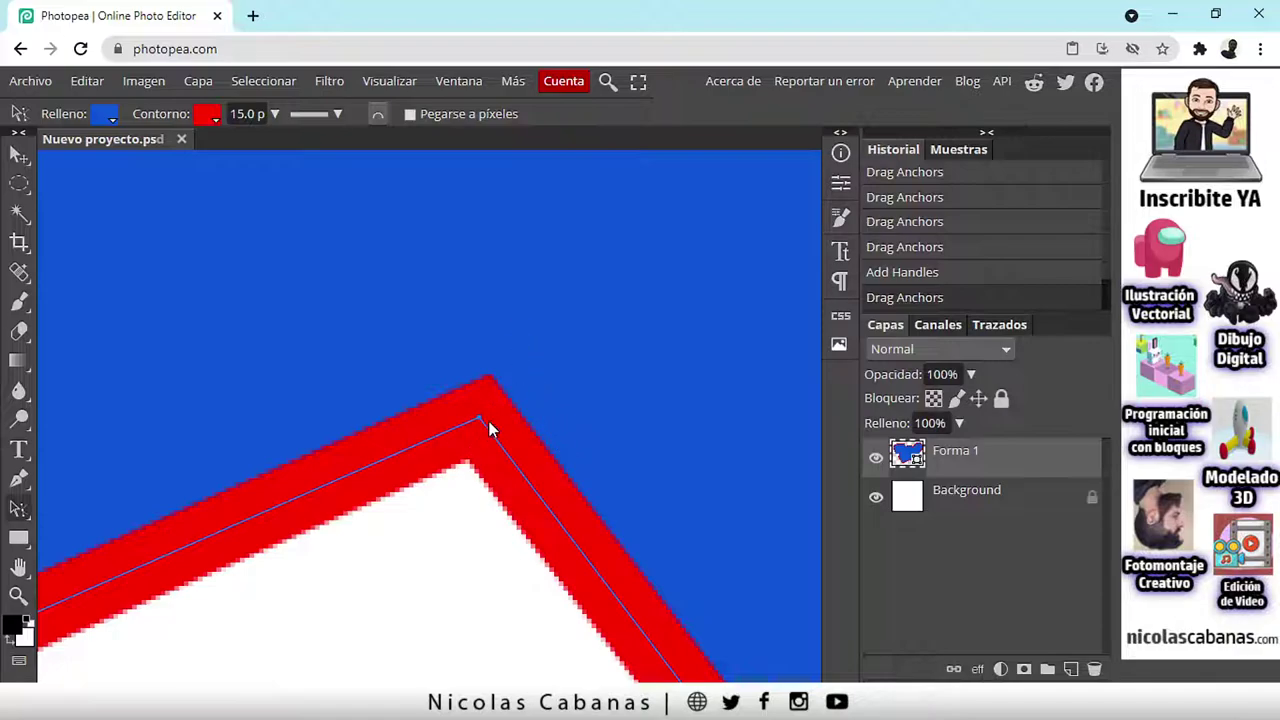
left_click_drag(479, 420, 589, 437)
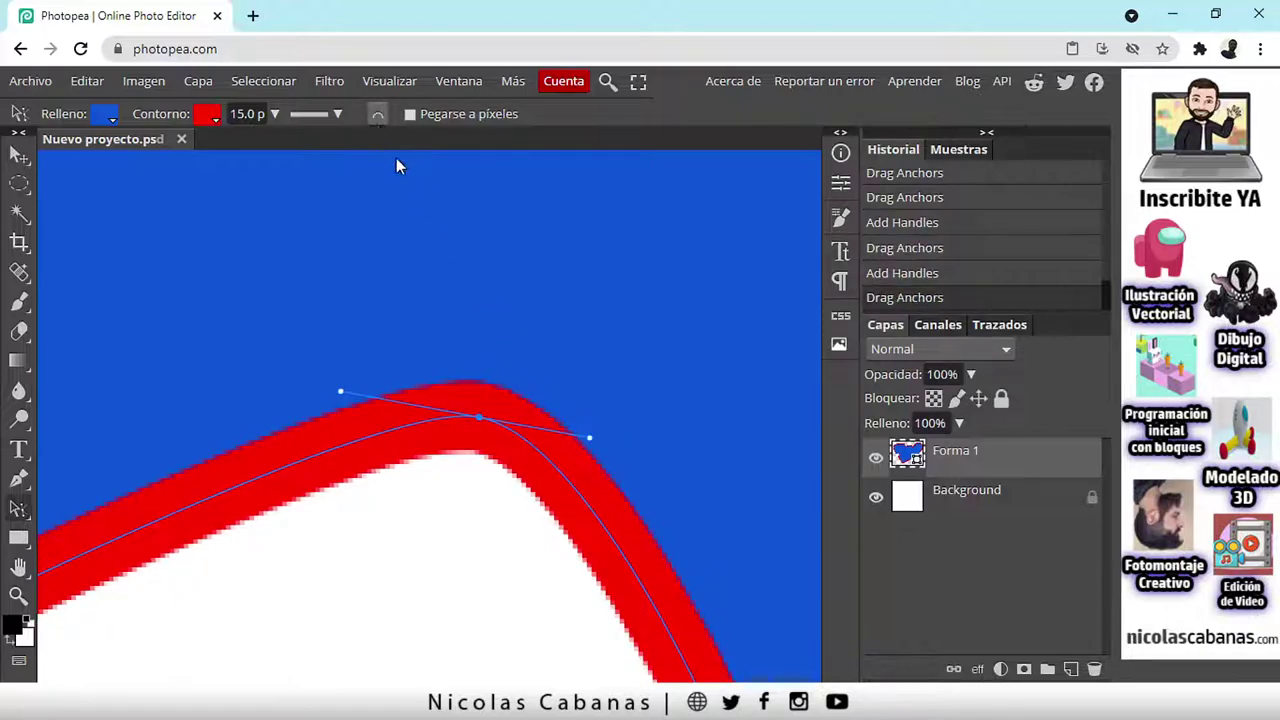
Step: Try reshaping the central shape's rounded lower-left bottom corner, and undo the change
scroll(473, 372, "down", 8)
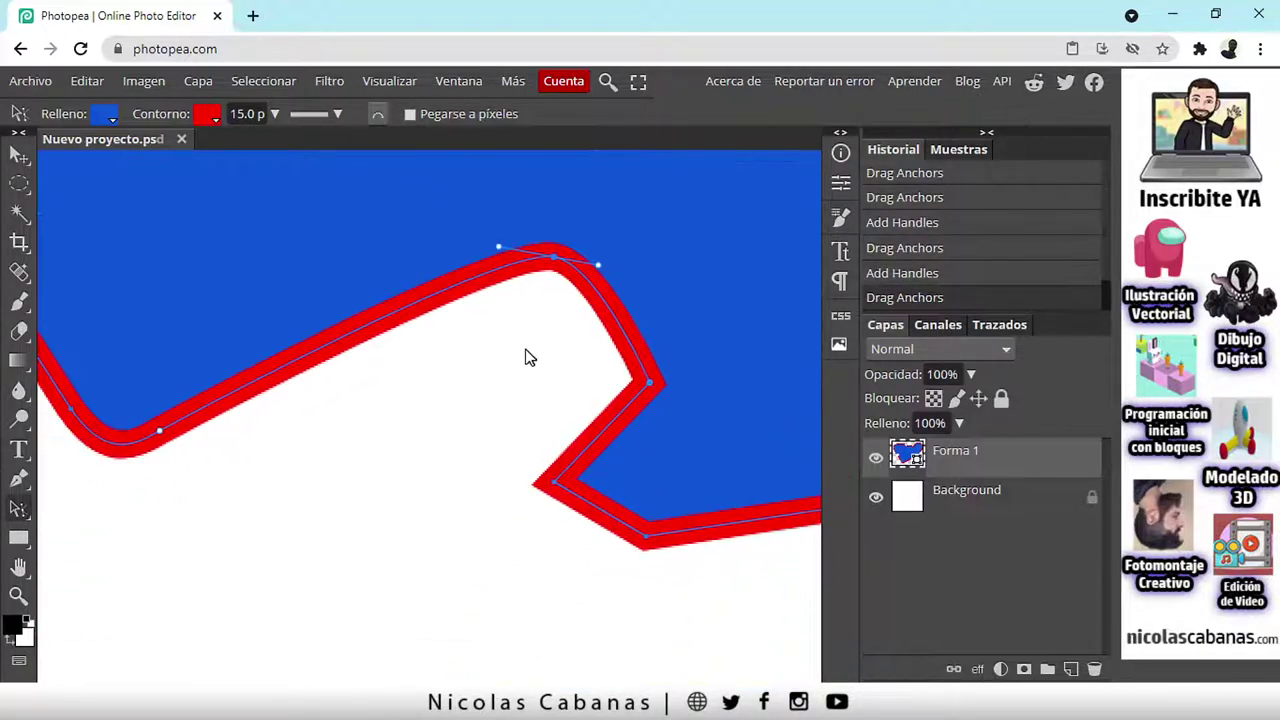
scroll(527, 368, "down", 6)
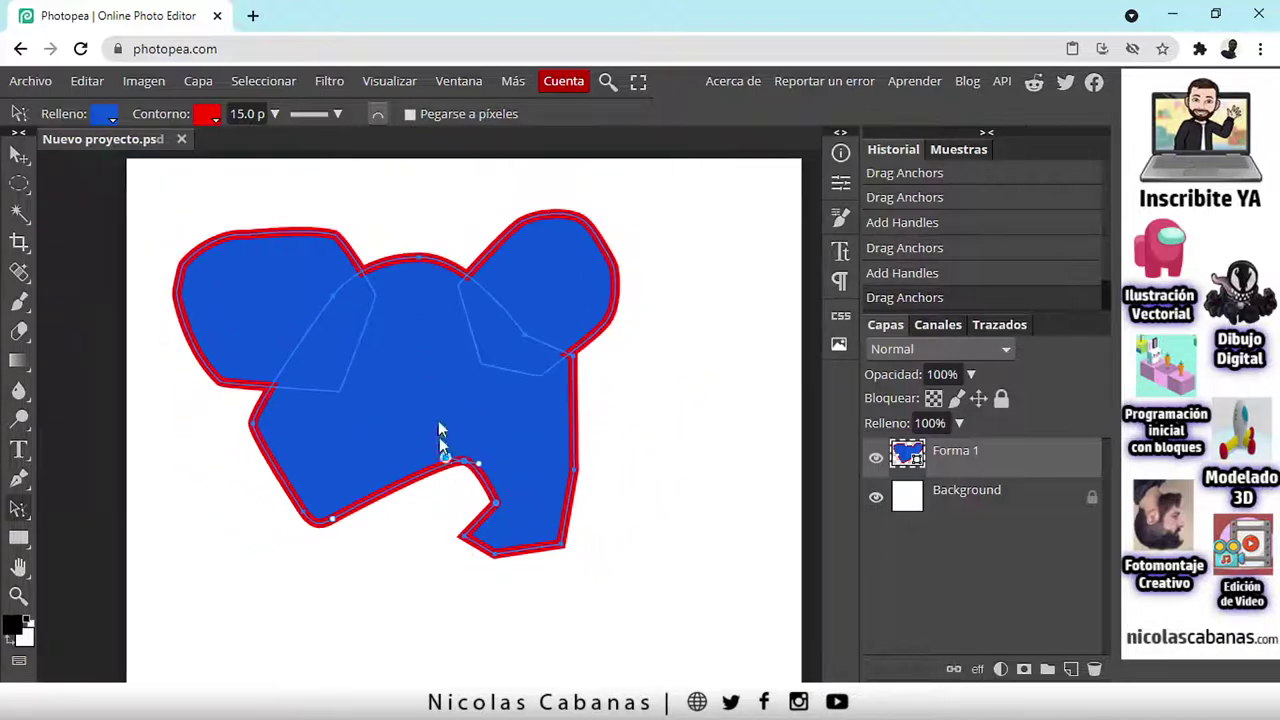
scroll(260, 589, "up", 8)
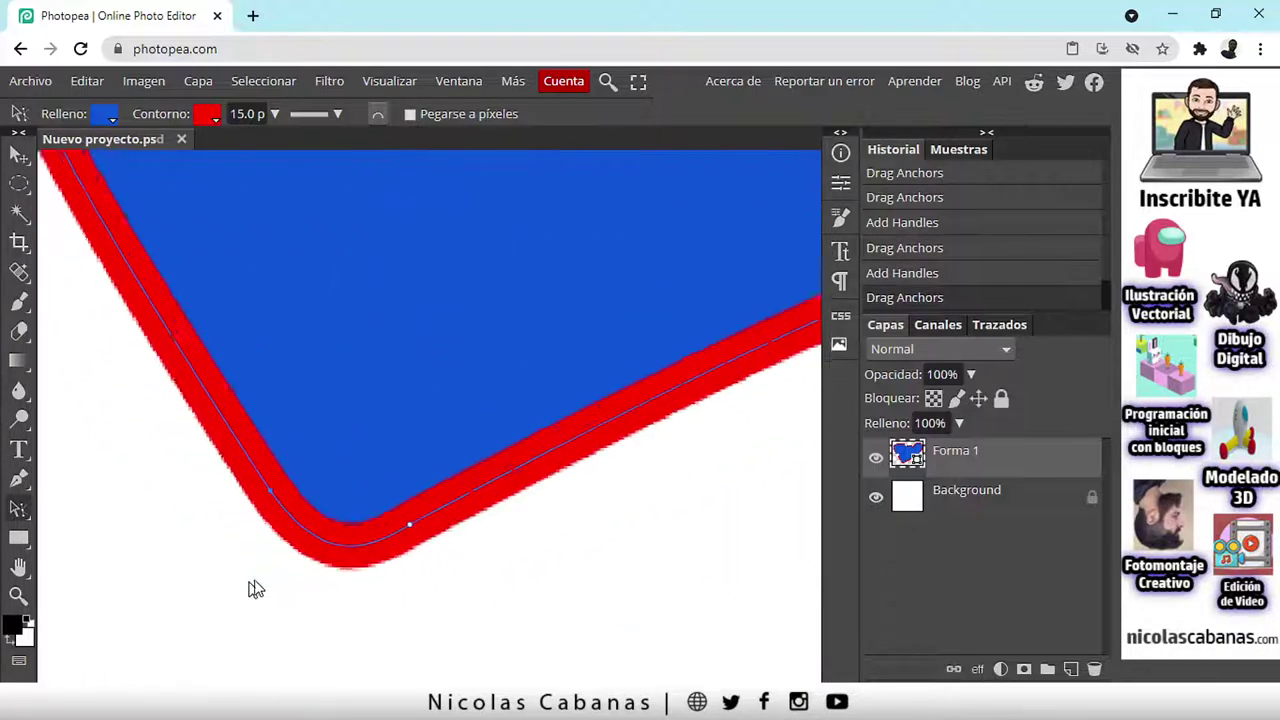
left_click_drag(454, 511, 278, 474)
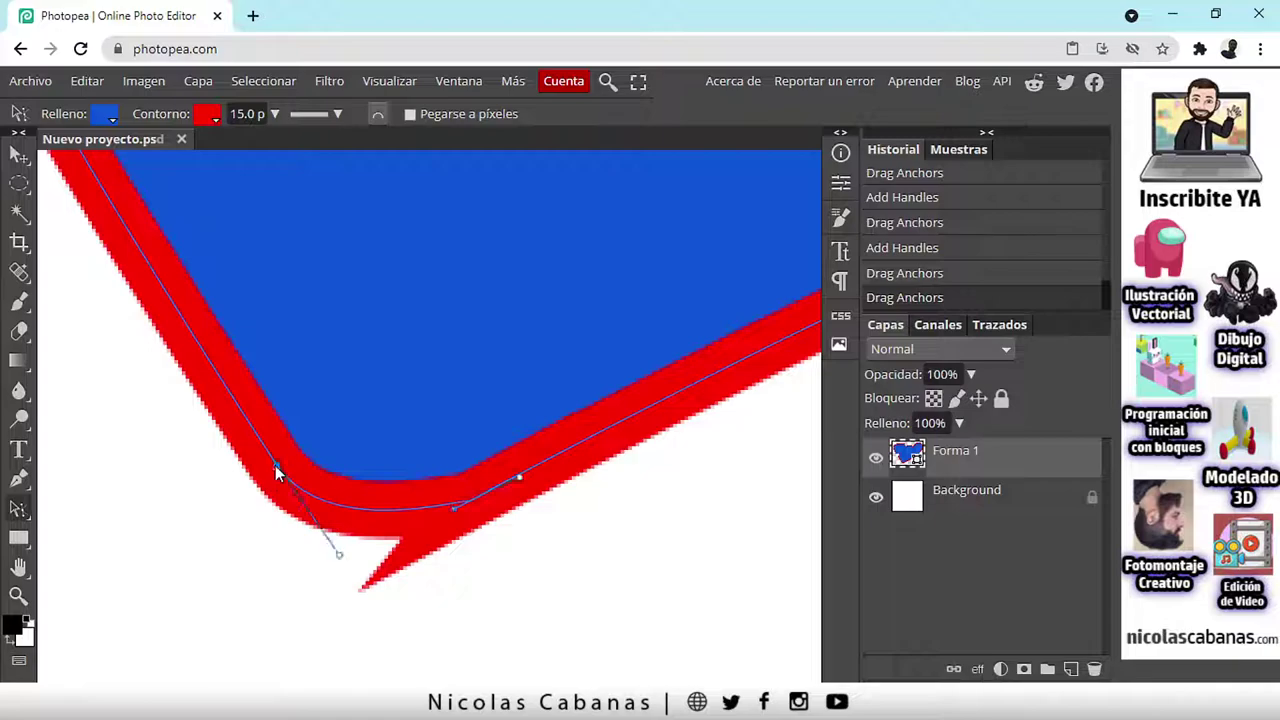
key("ctrl+z")
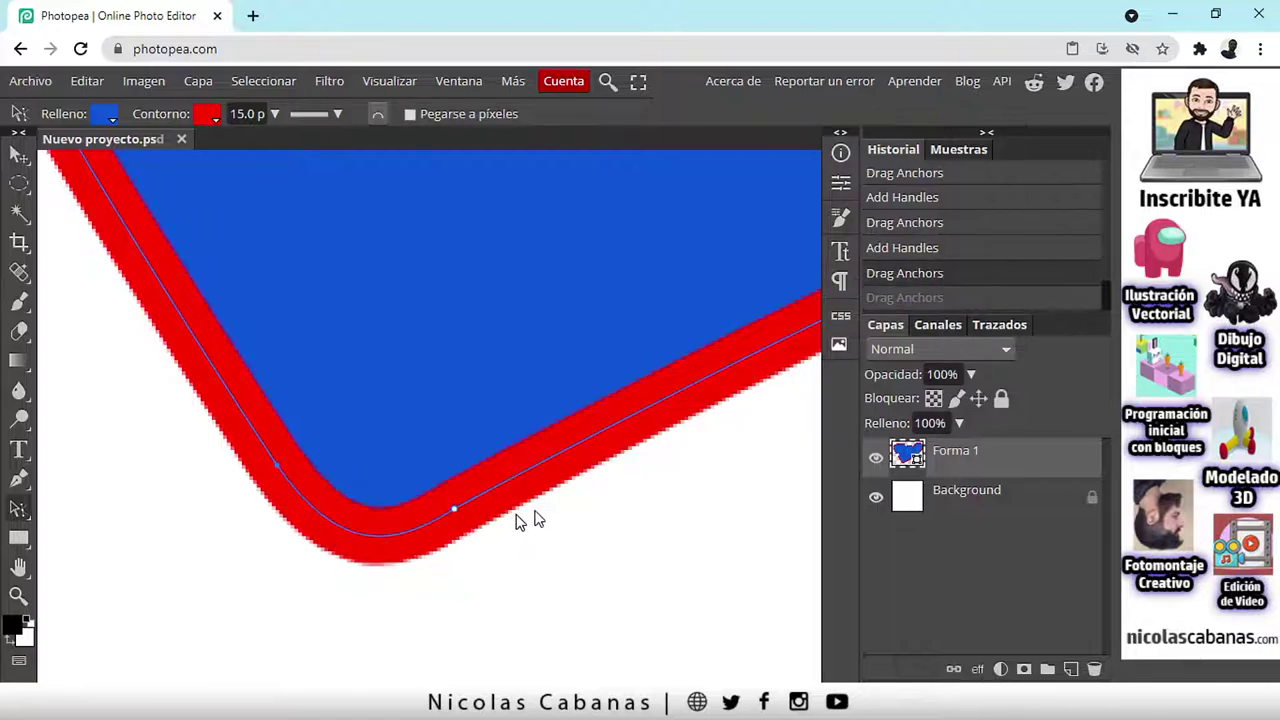
scroll(550, 495, "down", 3)
scroll(553, 493, "down", 5)
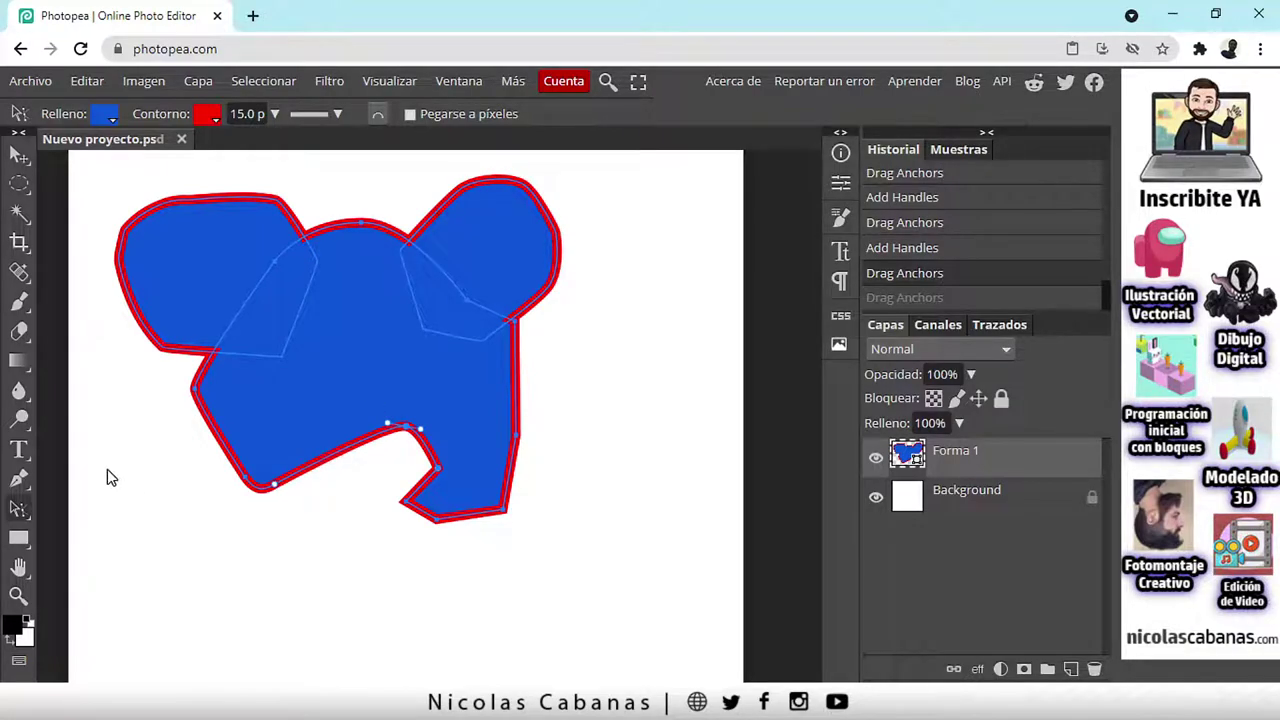
Step: Move the whole upper-right shape slightly down and to the right with Path Selection
right_click(16, 509)
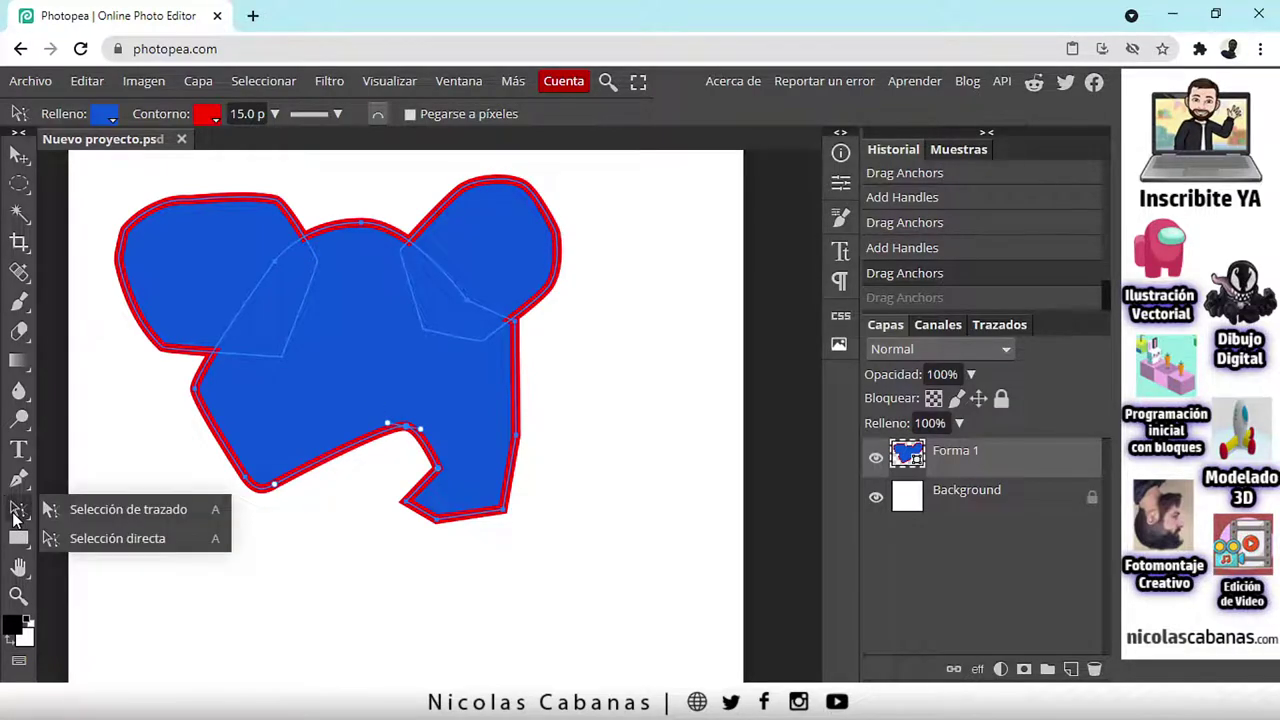
left_click(125, 508)
left_click_drag(510, 283, 437, 360)
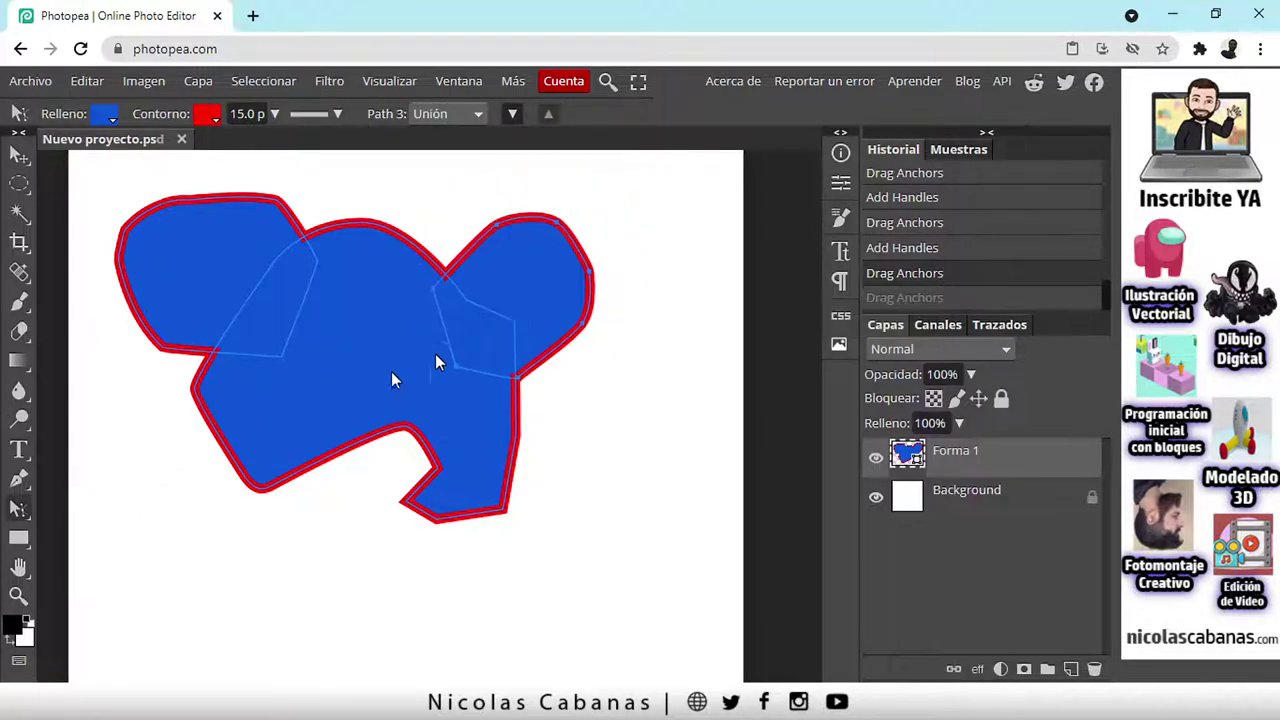
Step: With Direct Selection, move the upper-right shape's lower-right anchor down and outward, and raise its bottom anchor at the central shape's edge
right_click(18, 510)
left_click(85, 538)
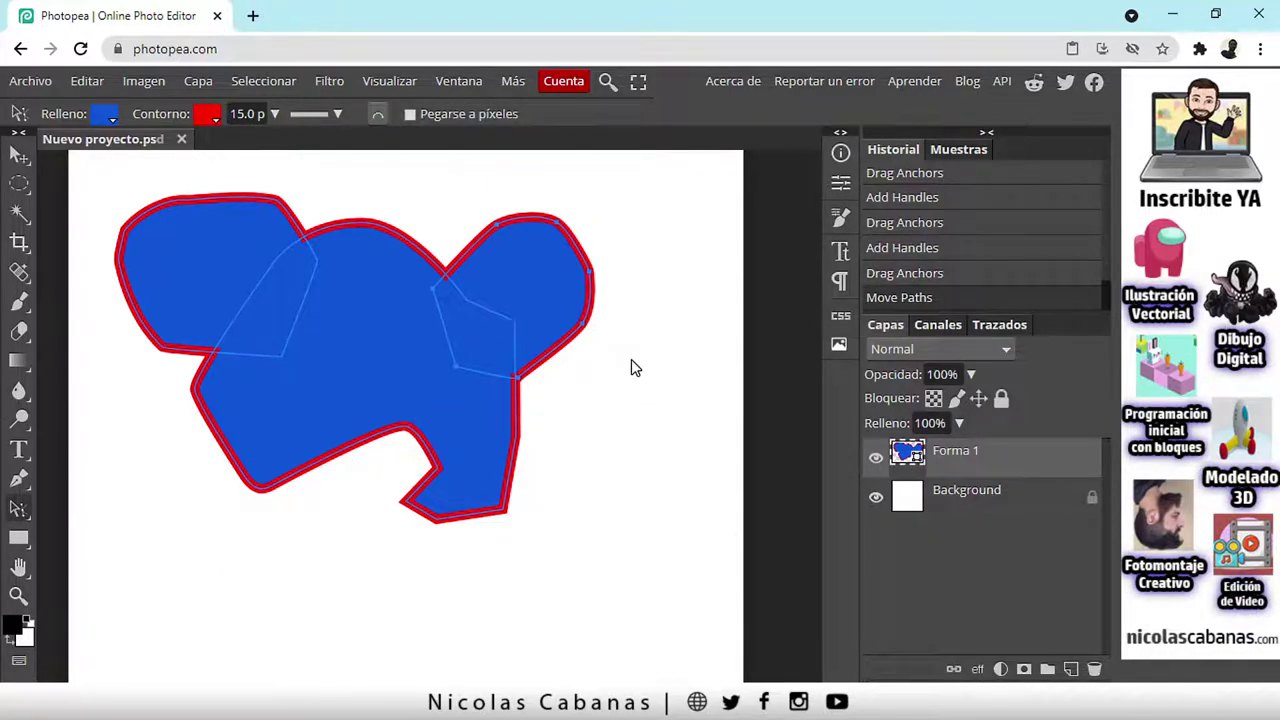
left_click_drag(583, 325, 557, 366)
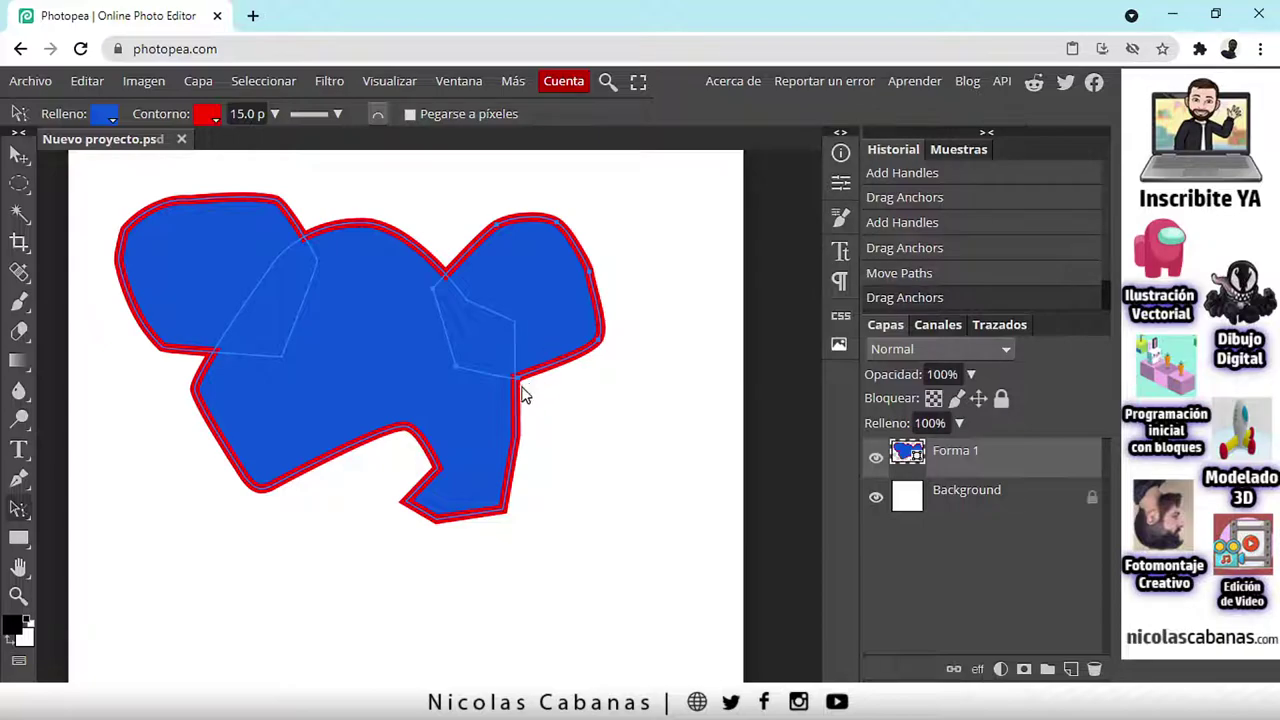
left_click_drag(517, 375, 516, 358)
left_click(551, 364)
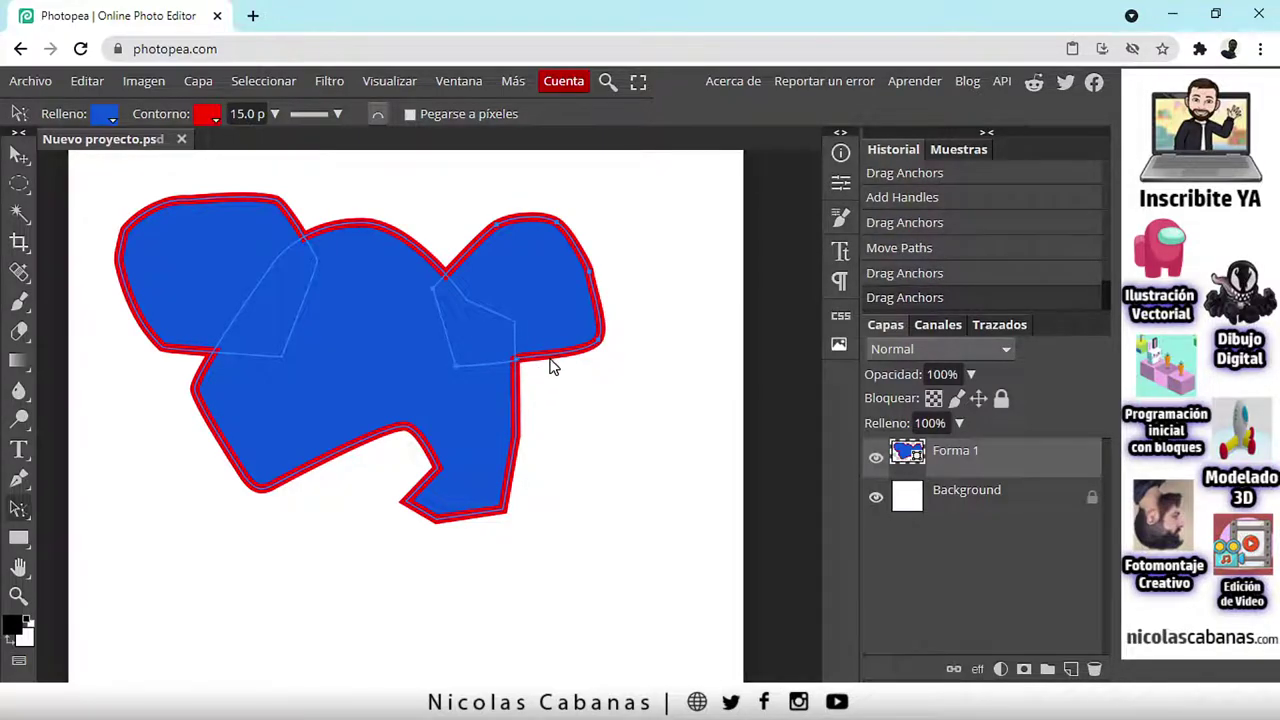
left_click(595, 342)
left_click_drag(598, 358, 598, 352)
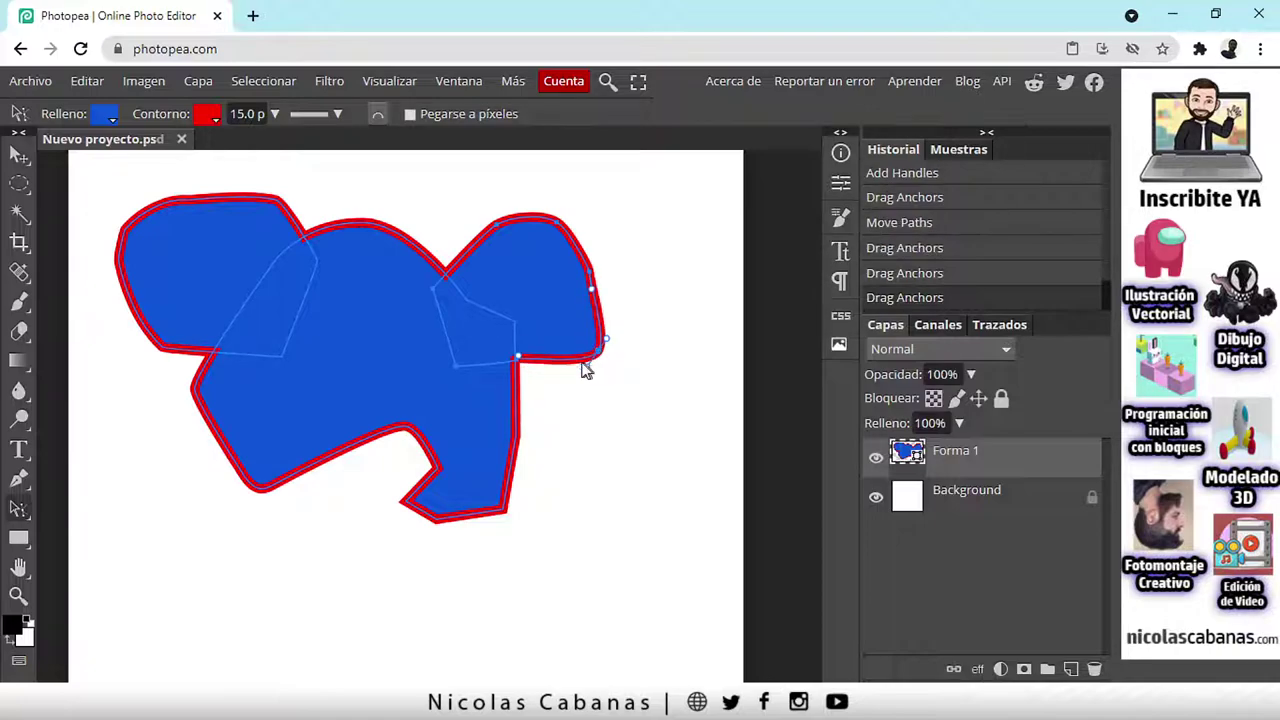
Step: Move the upper-right shape's right-side anchor outward, and shift its two top anchors up and slightly to the right
left_click(590, 272)
mouse_move(593, 282)
left_mouse_down()
mouse_move(631, 278)
mouse_move(617, 284)
left_mouse_up()
left_click(494, 221)
scroll(505, 203, "up", 5)
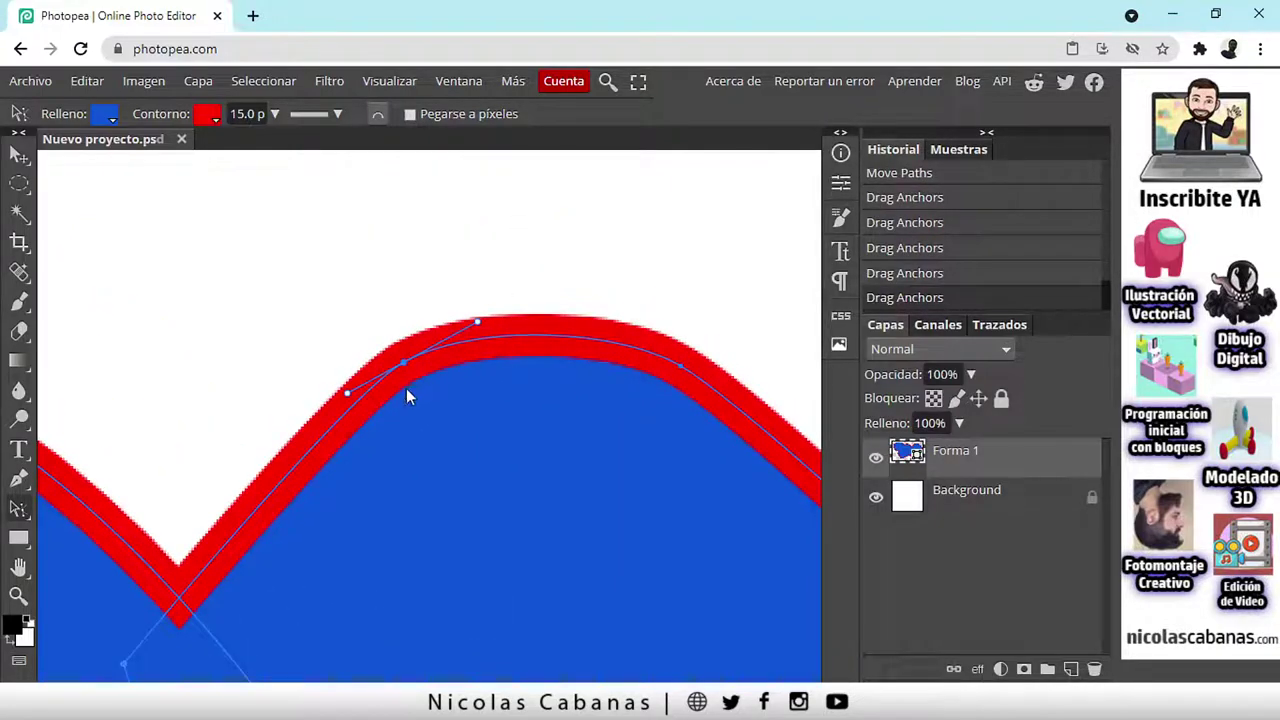
left_click_drag(534, 449, 450, 423)
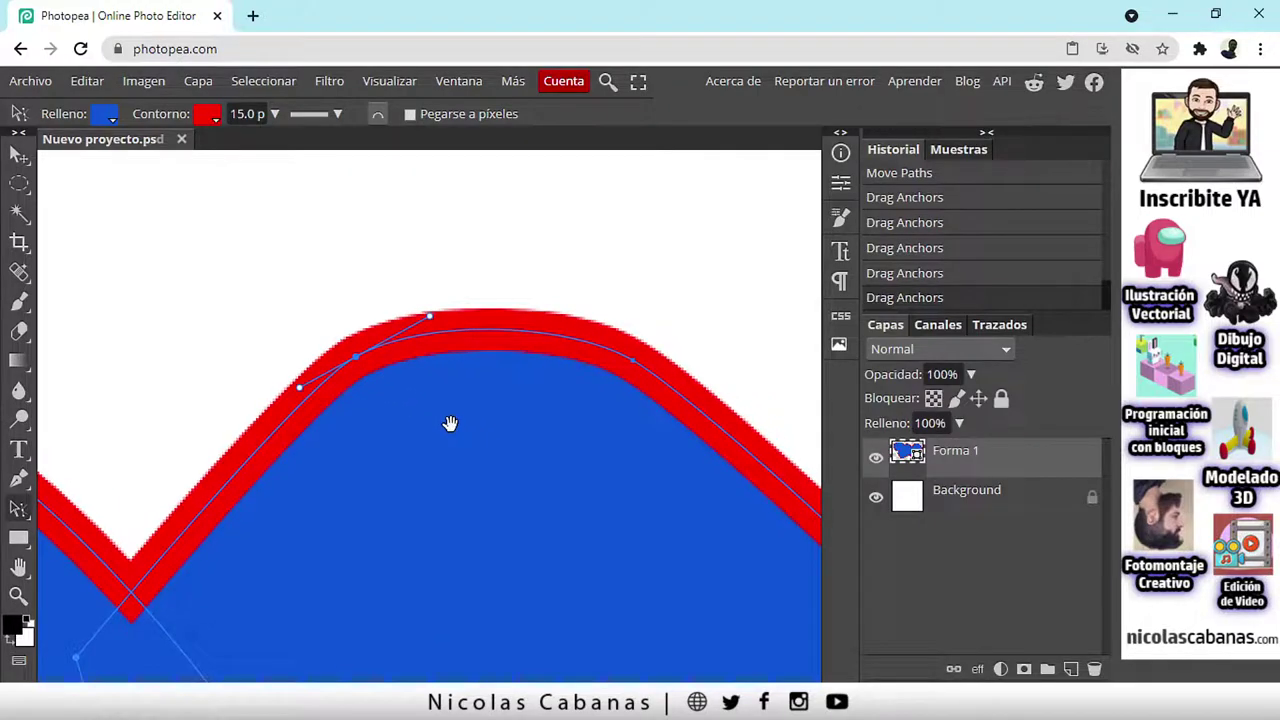
left_click(633, 360)
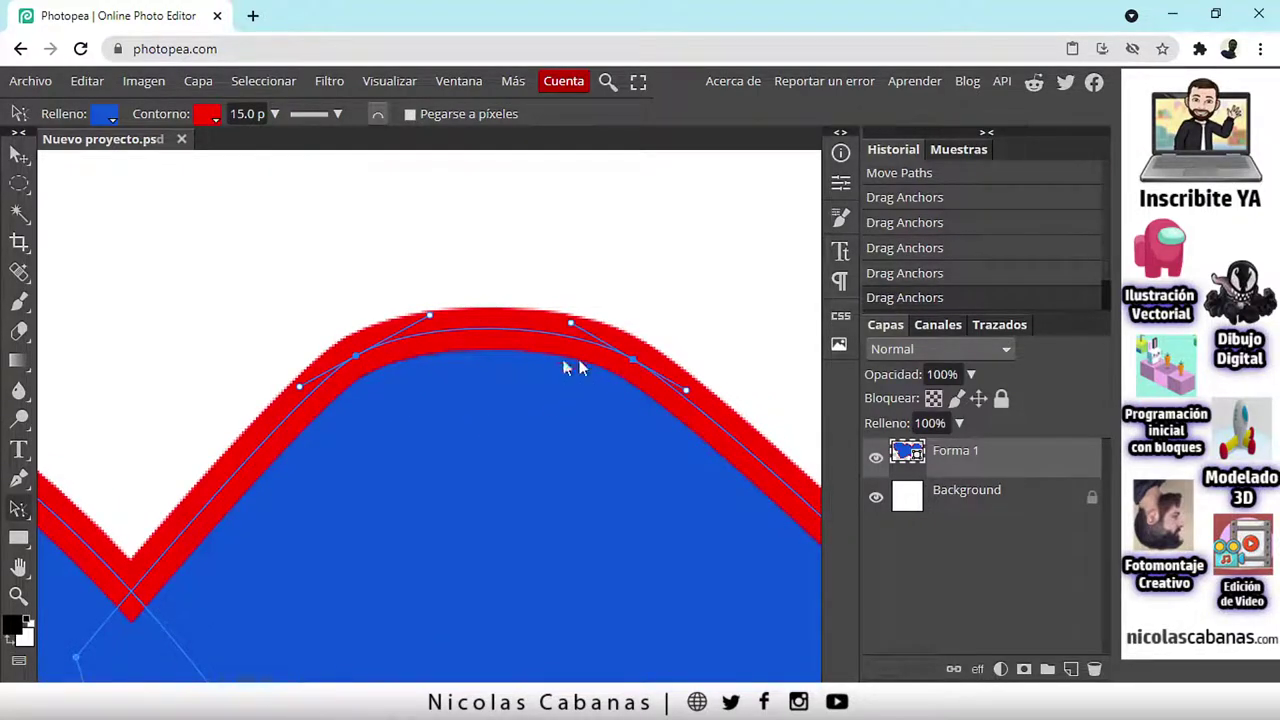
left_click_drag(632, 360, 644, 330)
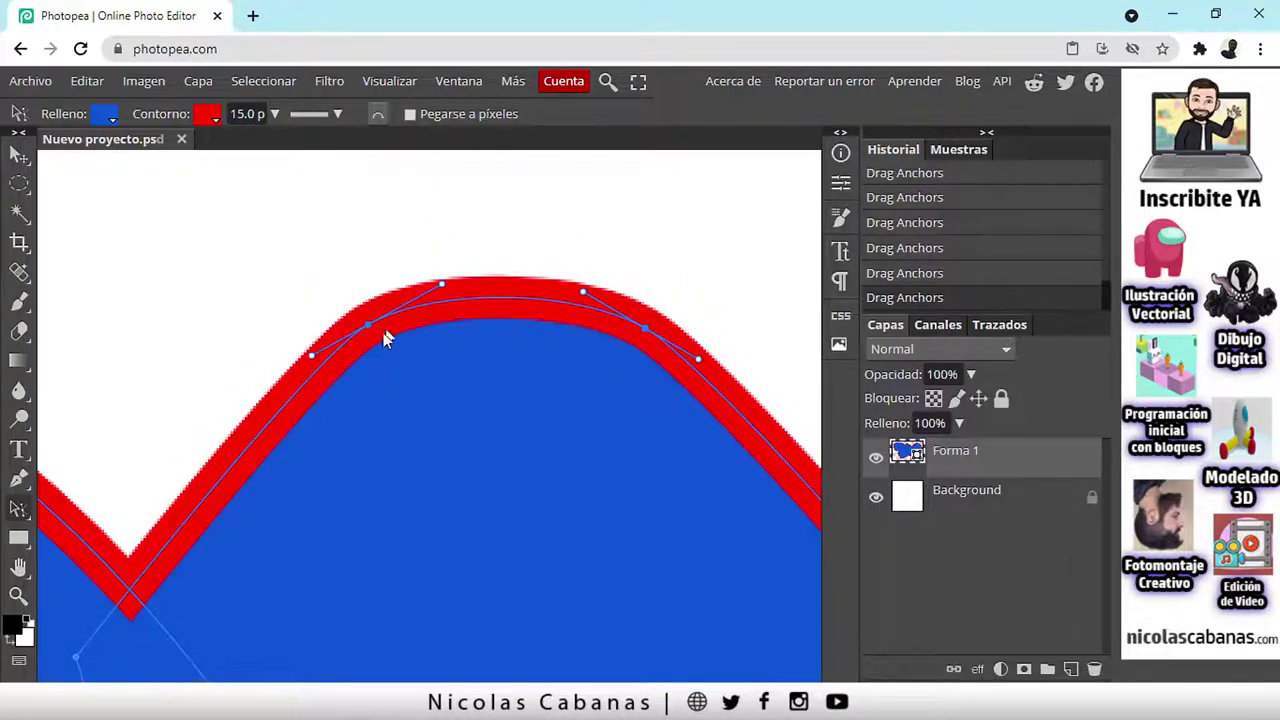
scroll(536, 545, "down", 1)
scroll(536, 545, "down", 3)
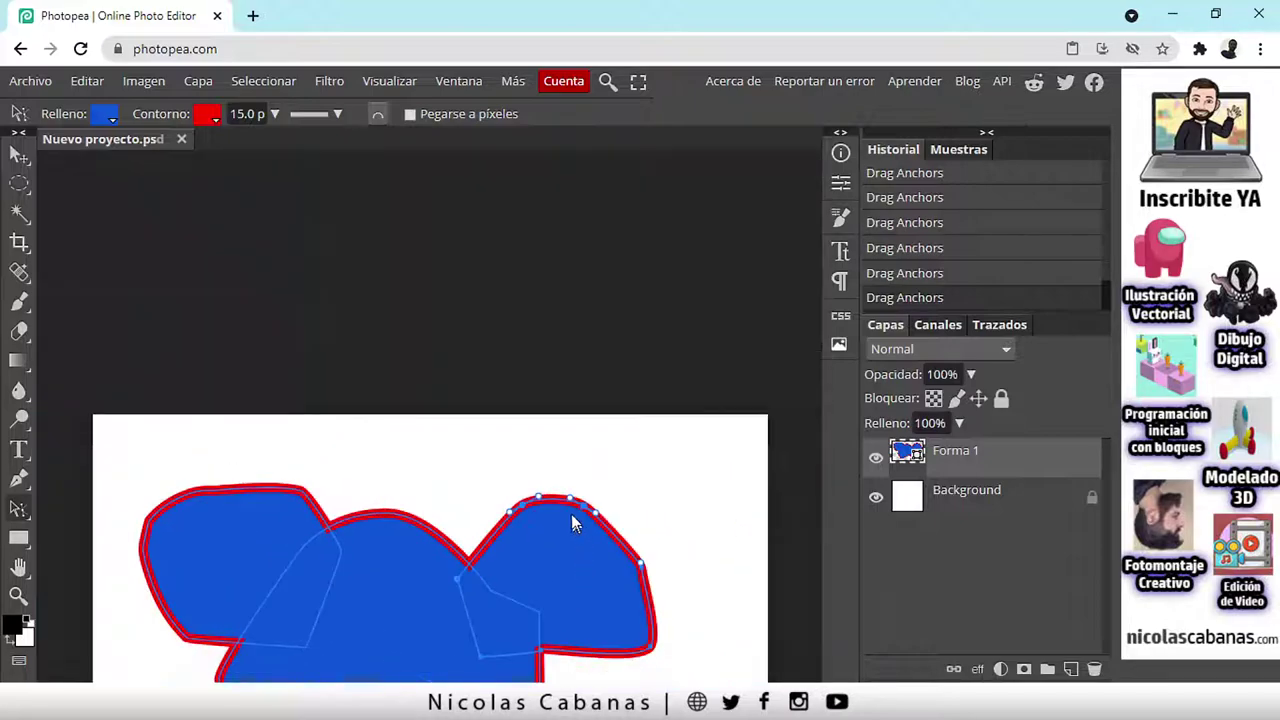
mouse_move(584, 506)
left_mouse_down()
mouse_move(592, 468)
mouse_move(600, 512)
left_mouse_up()
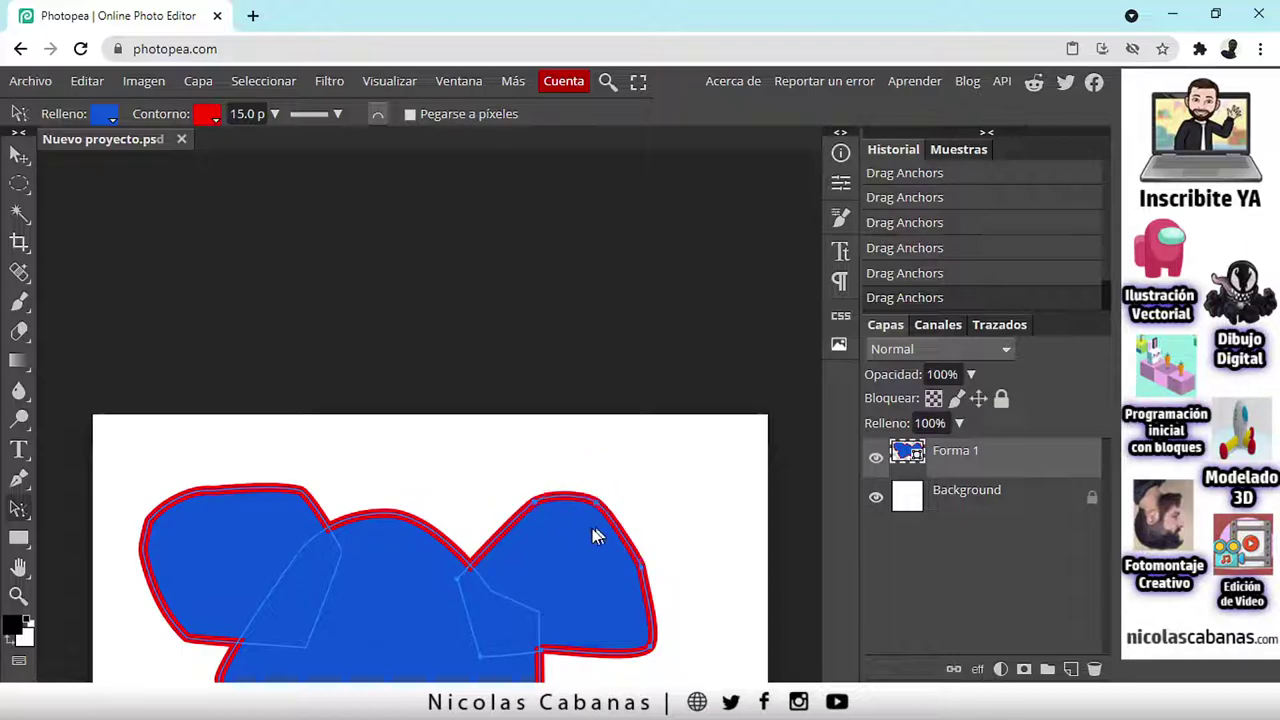
Step: Look through the variants of the path selection, shape and Pen tools, and choose the standard Pen tool (Pluma)
scroll(599, 524, "down", 2)
left_click_drag(381, 300, 393, 300)
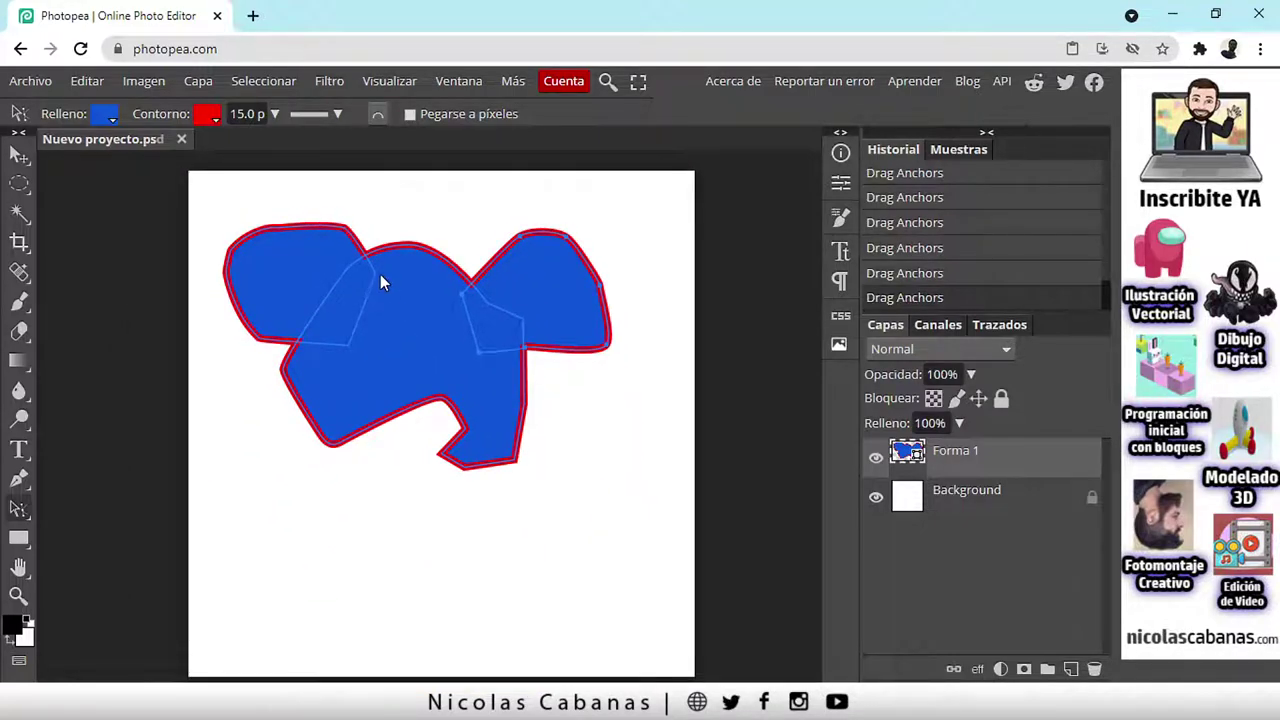
scroll(380, 283, "up", 4)
scroll(459, 244, "down", 2)
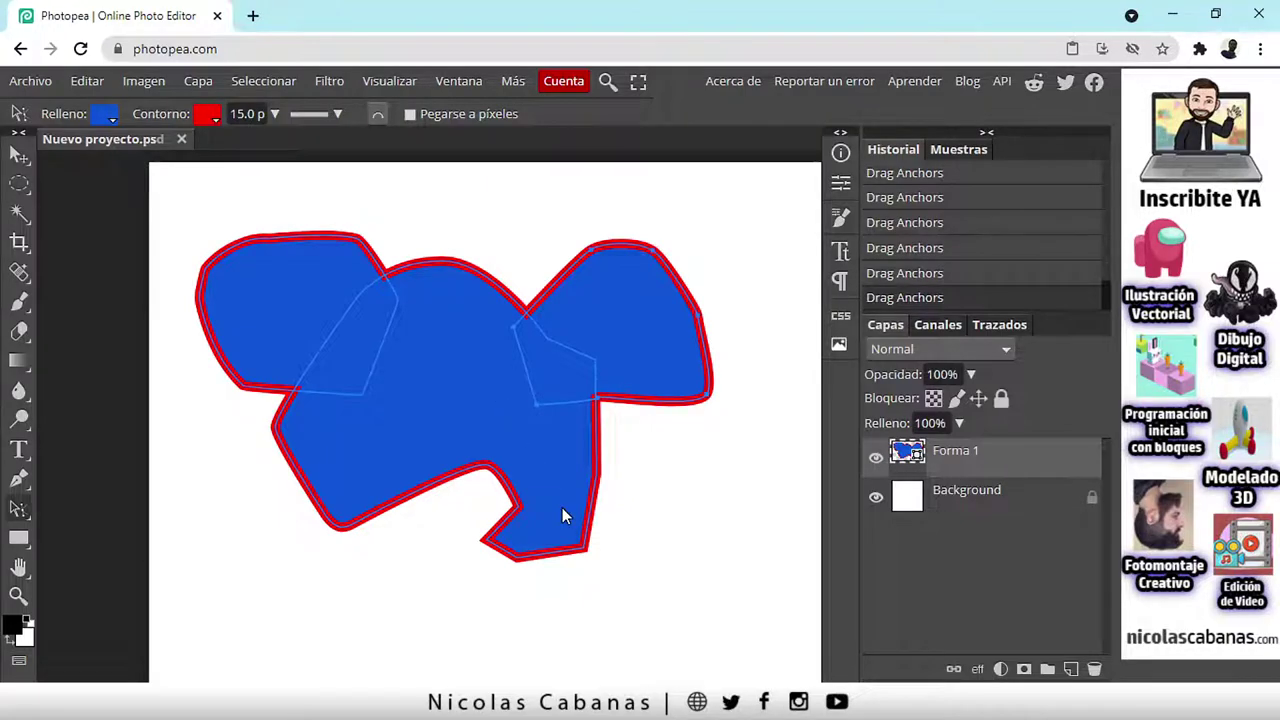
left_click(18, 479)
right_click(20, 510)
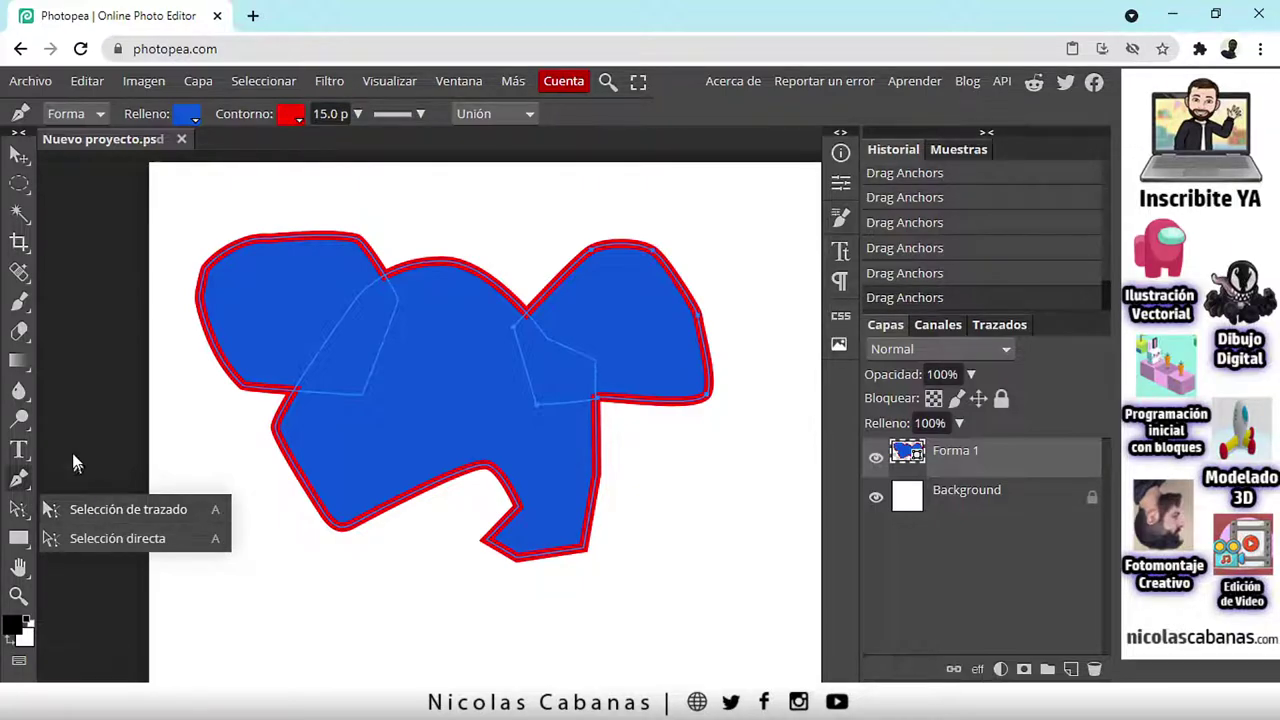
left_click(19, 547)
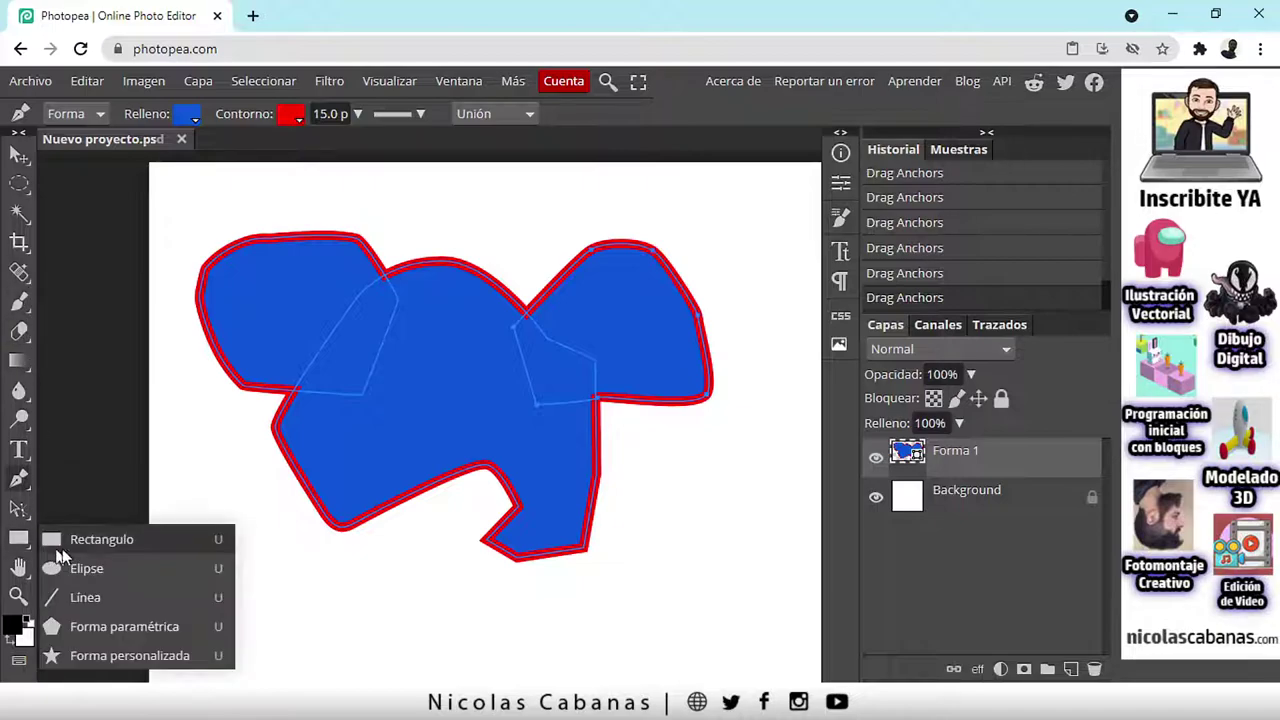
left_click(19, 508)
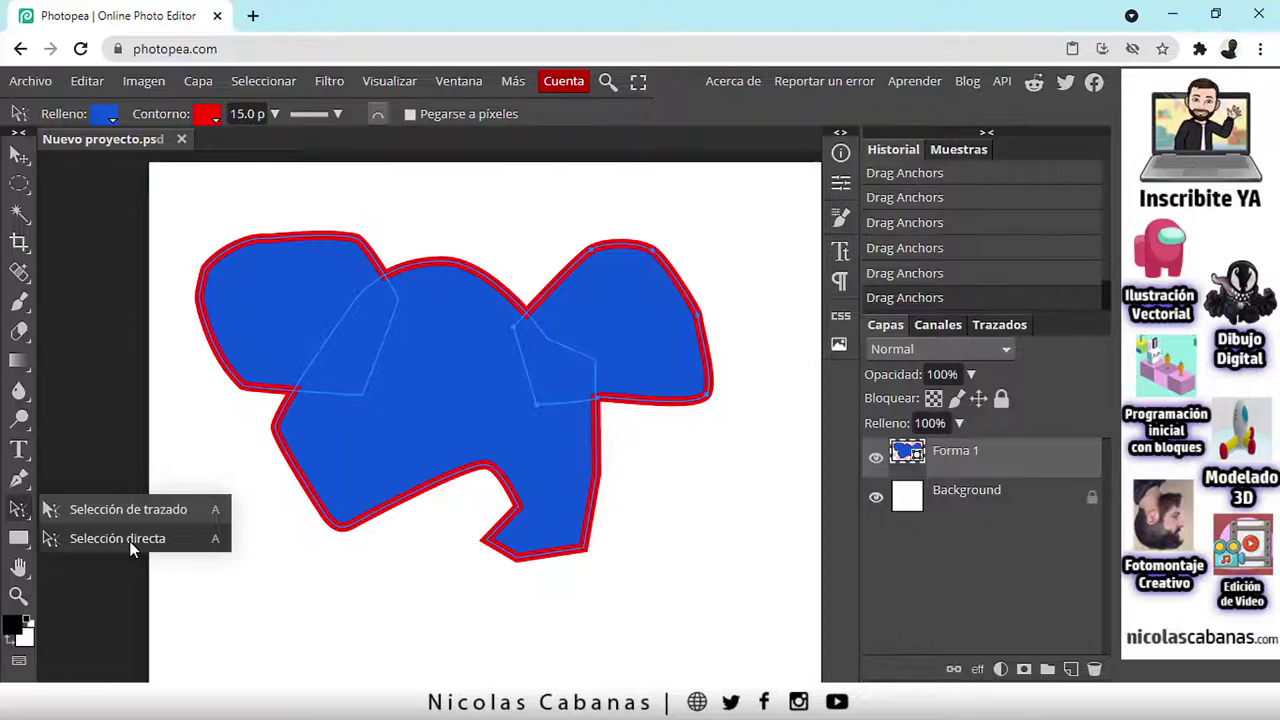
left_click(19, 538)
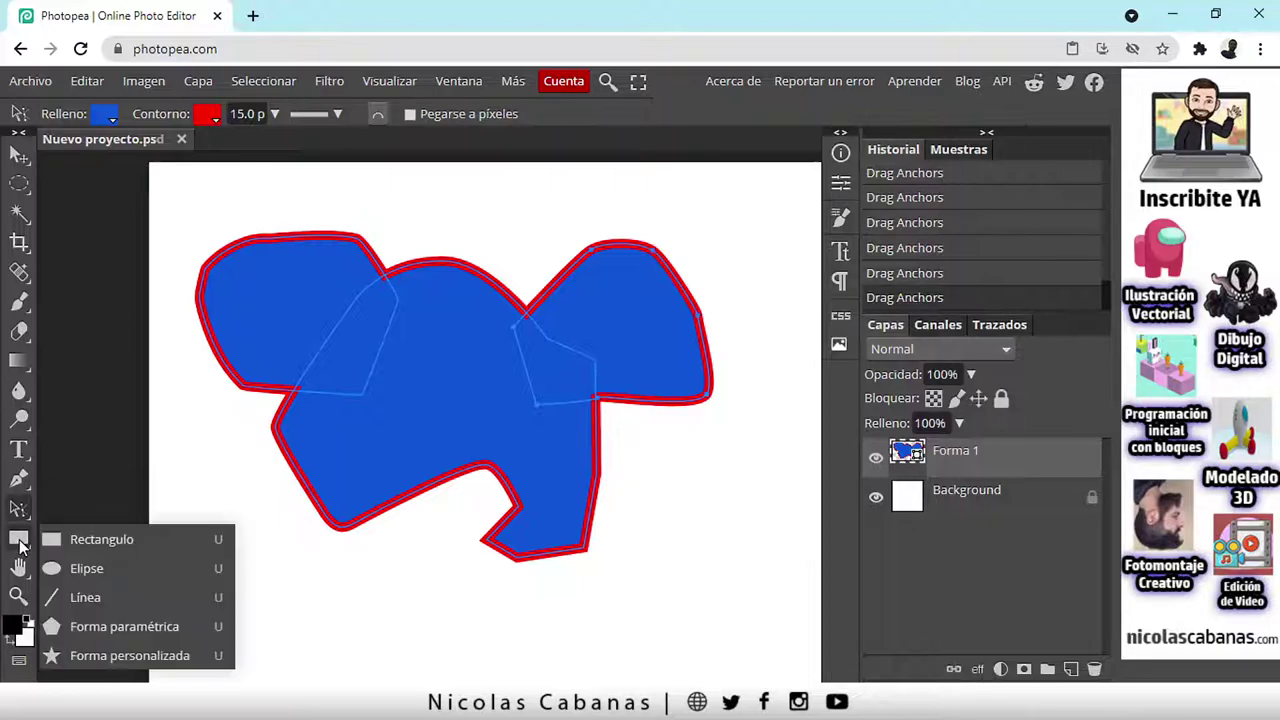
left_click(19, 480)
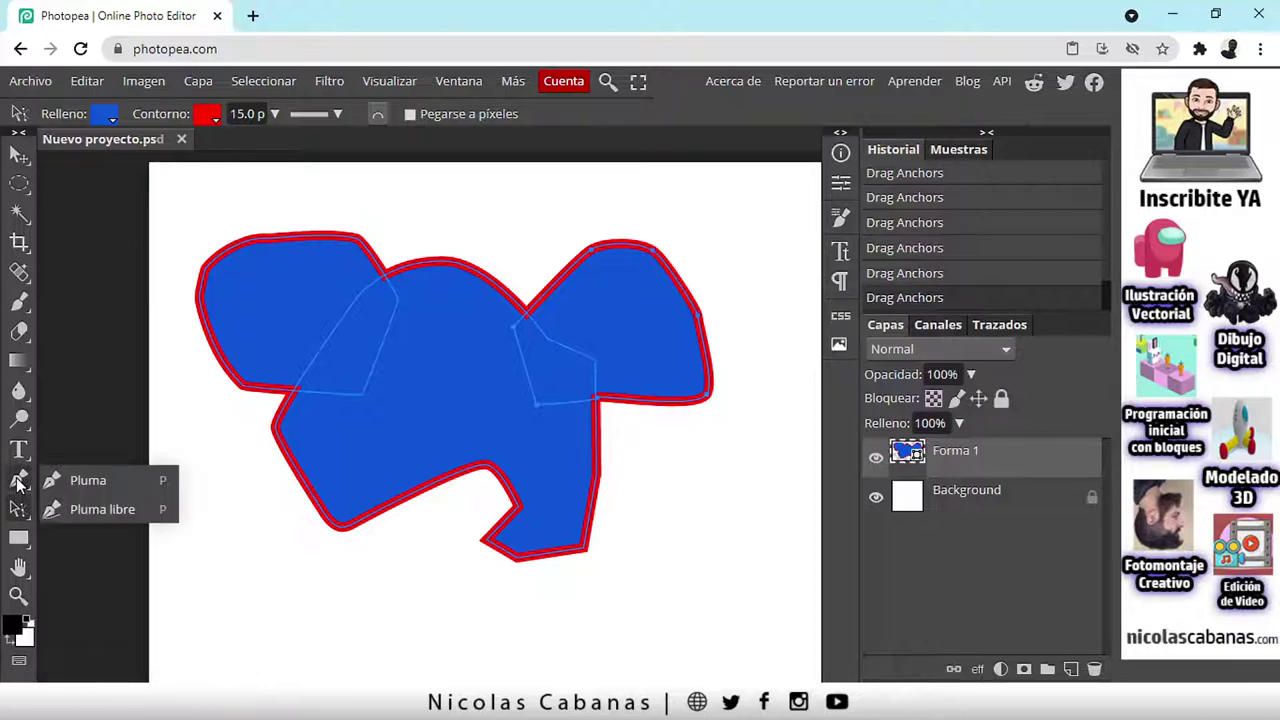
left_click(80, 481)
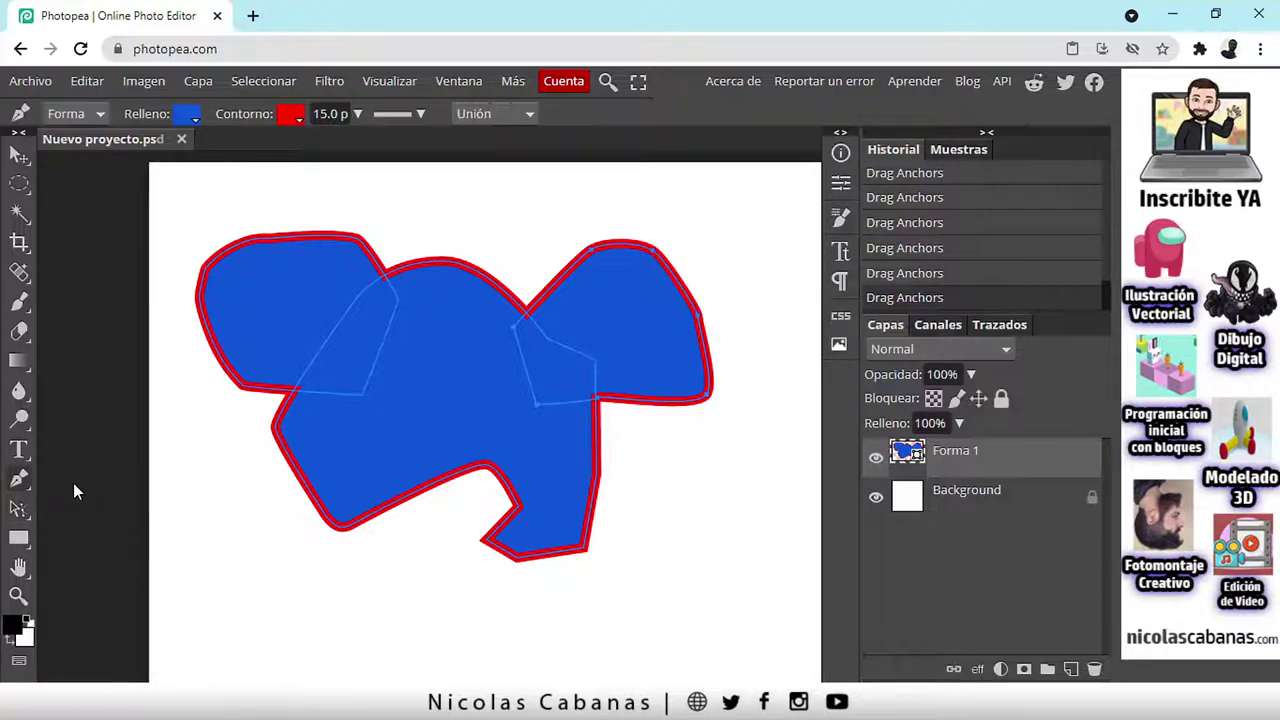
Step: Hide the Forma 1 layer, and deselect and reselect its shape path to examine the outlines without fill
left_click(878, 458)
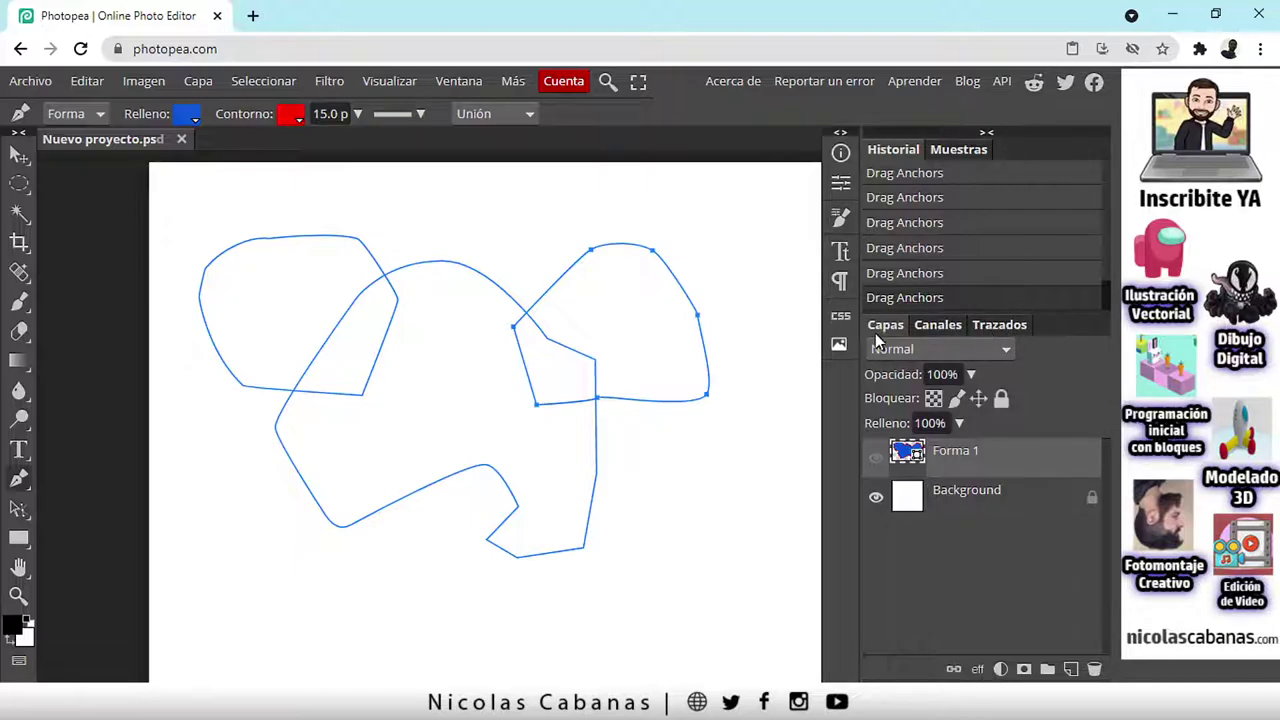
left_click(938, 328)
left_click(1000, 324)
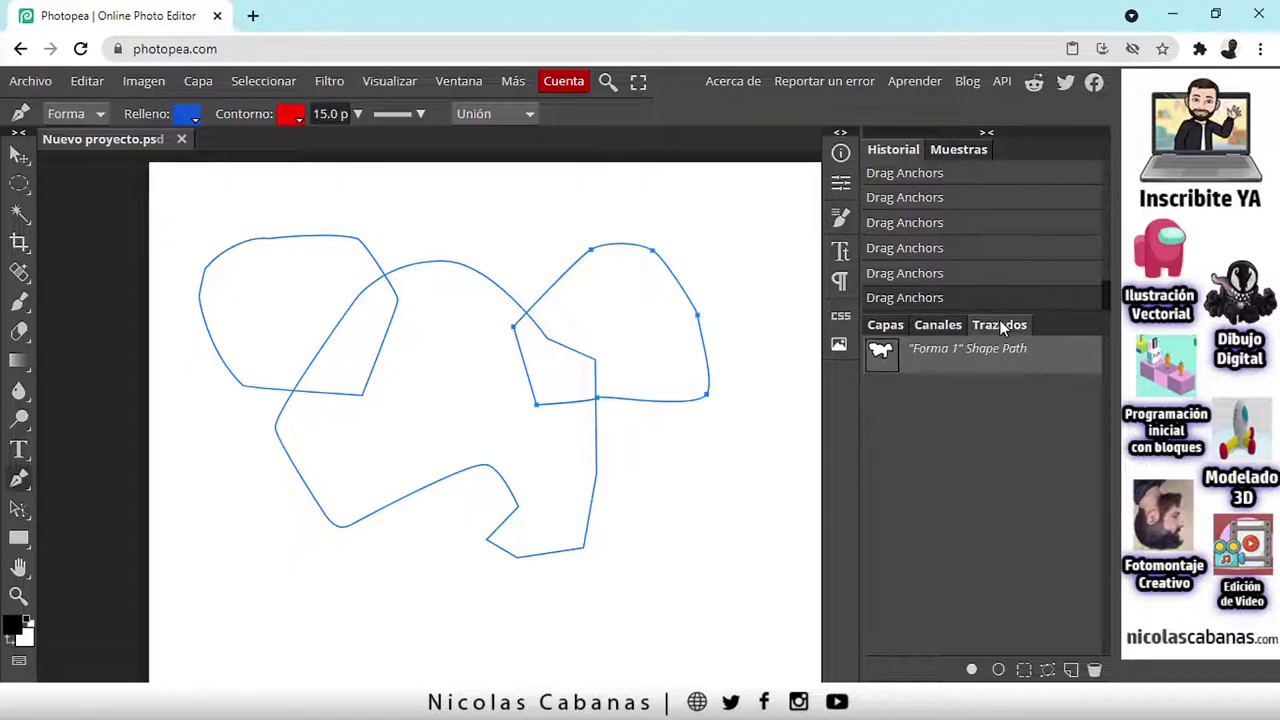
left_click(976, 412)
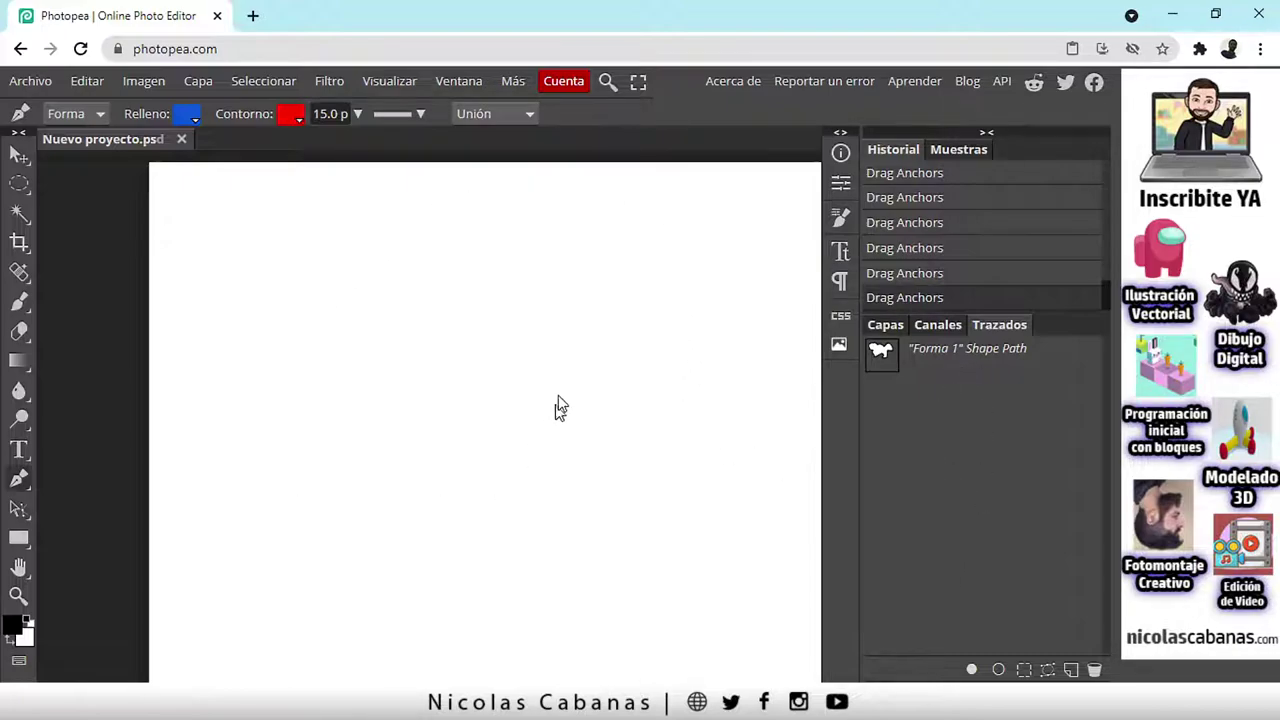
left_click(963, 360)
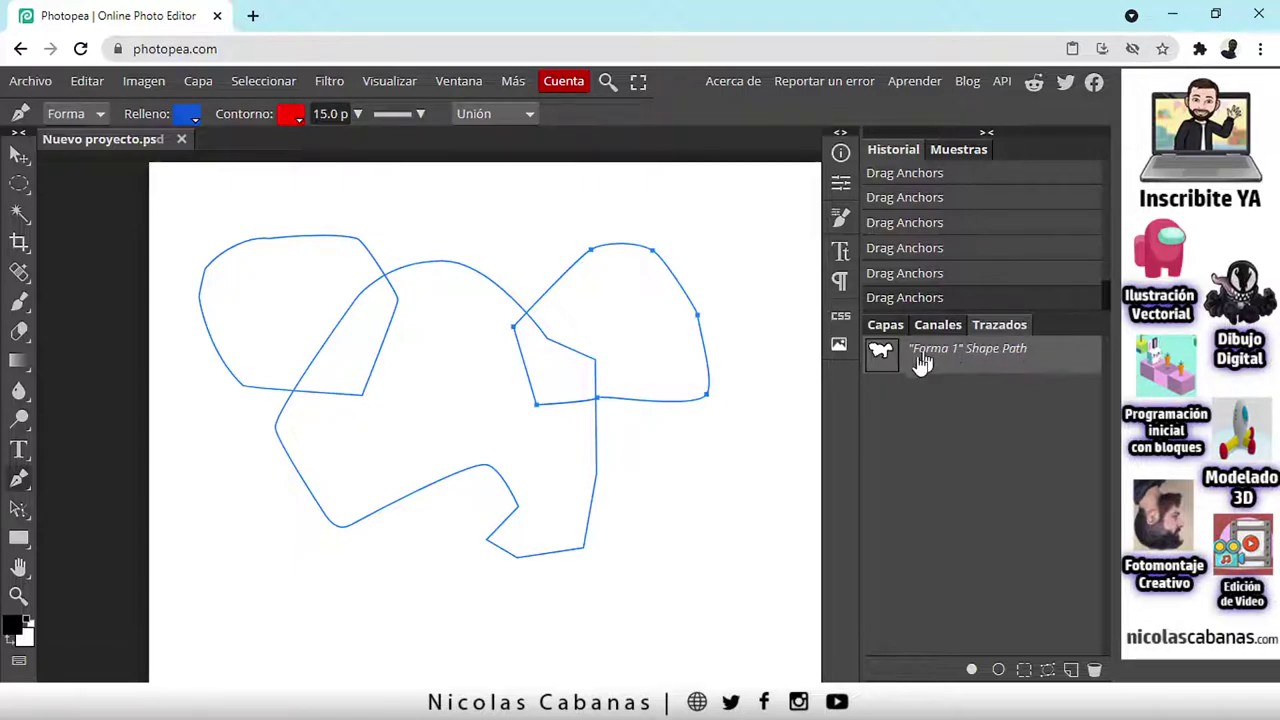
left_click(883, 326)
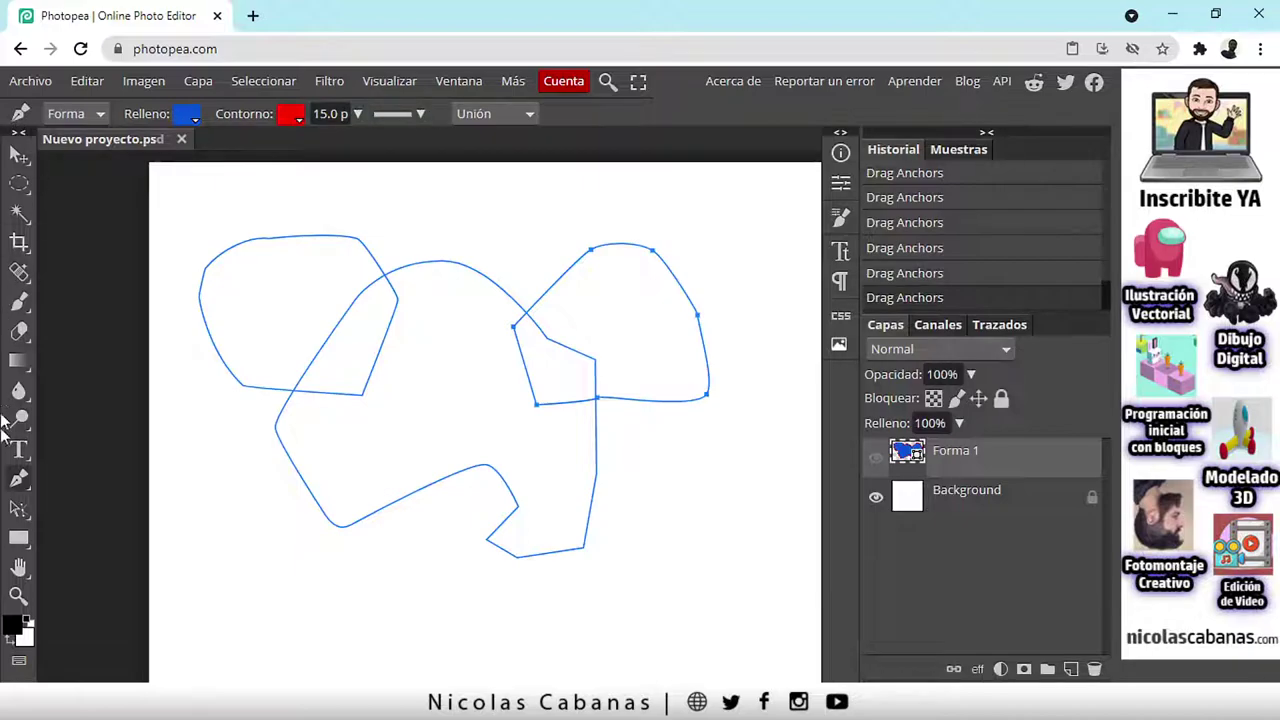
Step: With the Pen set to Nueva capa, draw a large closed six-point shape across the canvas, slightly curving its lower-right anchor
left_click(520, 113)
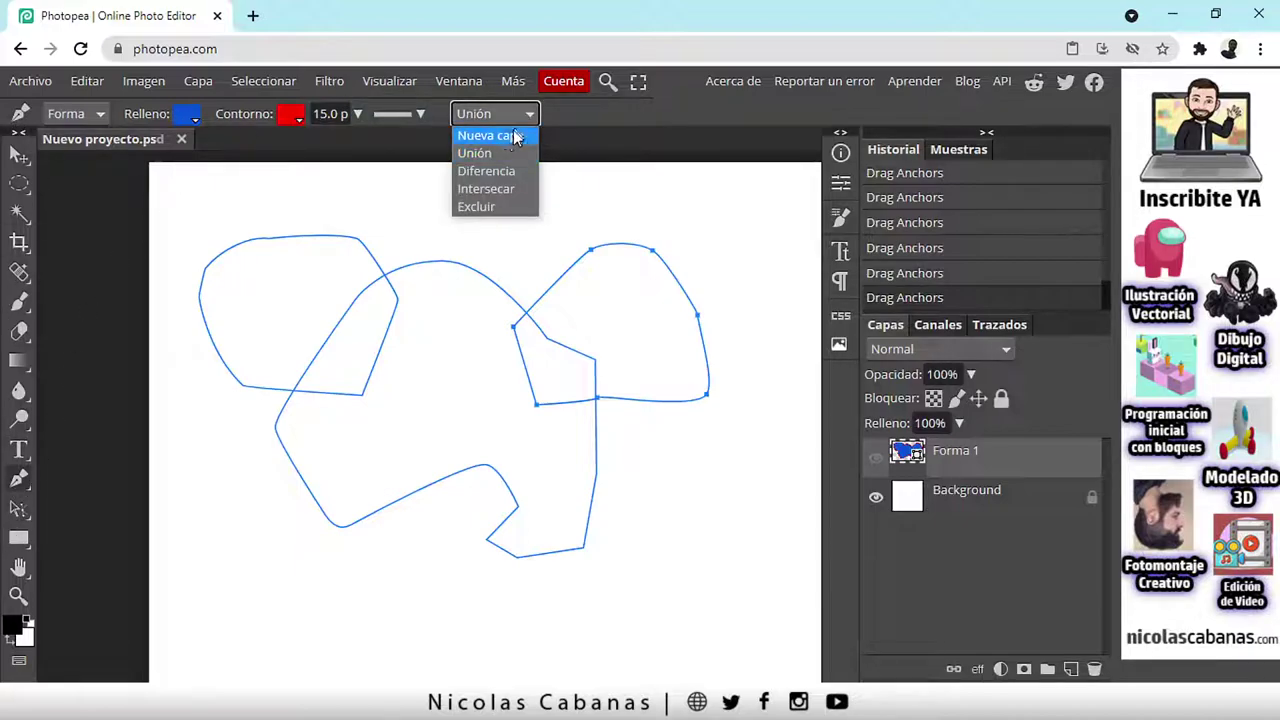
left_click(529, 136)
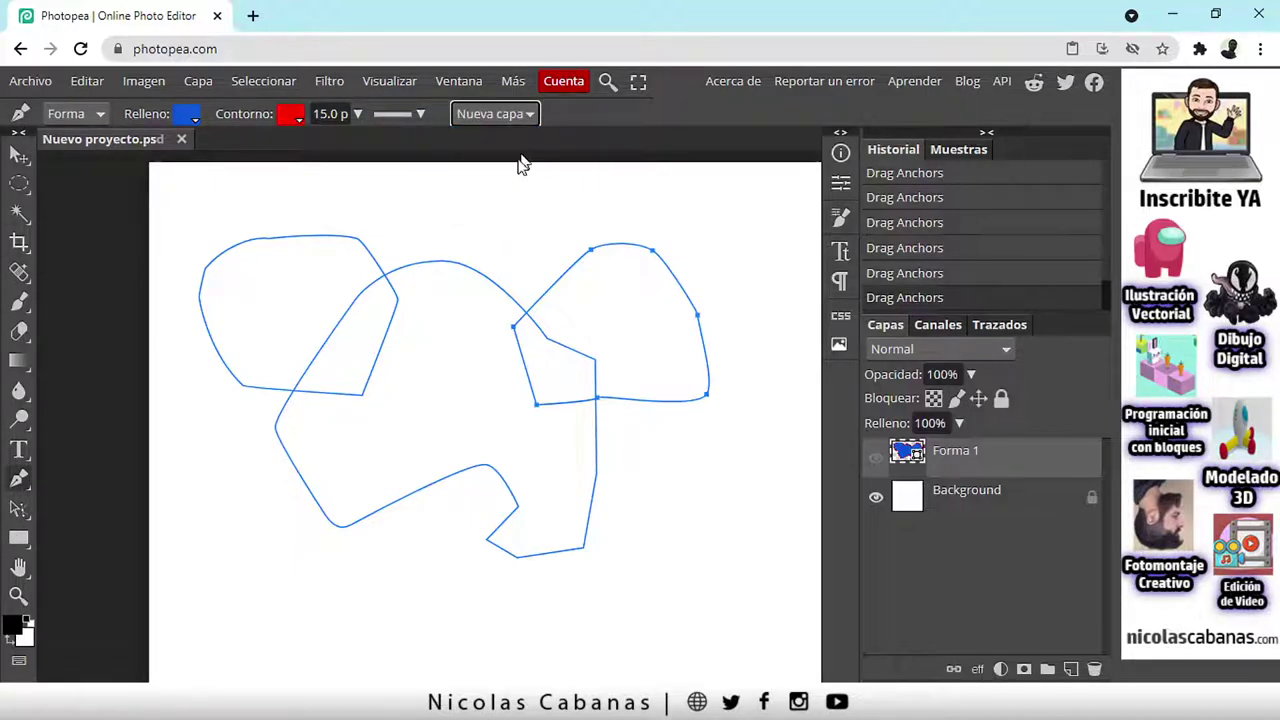
left_click(493, 214)
left_click(298, 296)
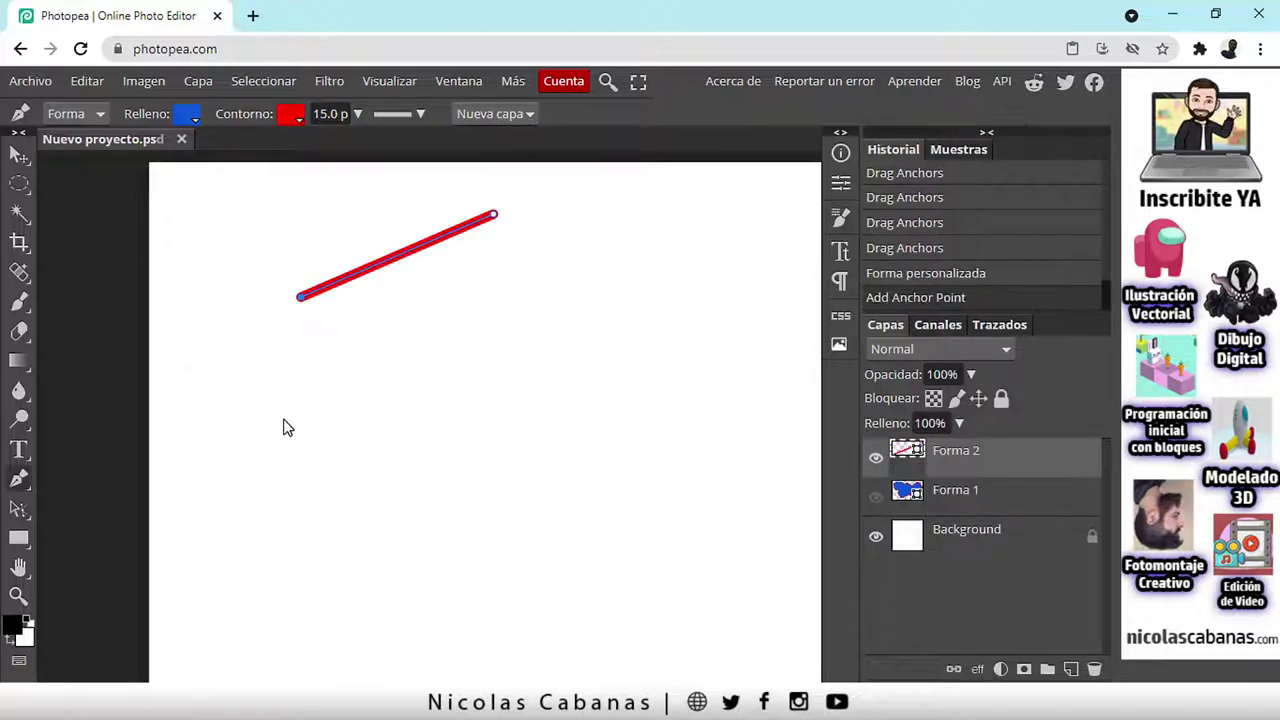
left_click(283, 420)
left_click(420, 562)
left_click_drag(644, 423, 657, 409)
left_click(695, 260)
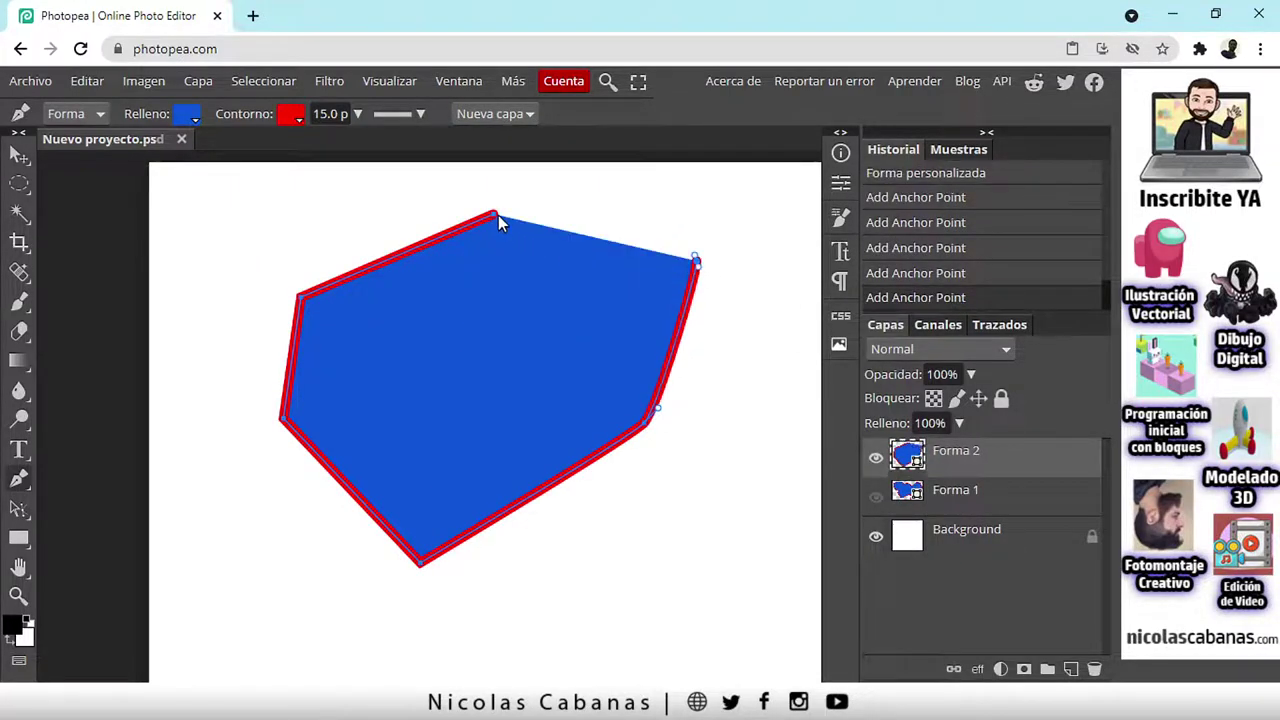
left_click(495, 214)
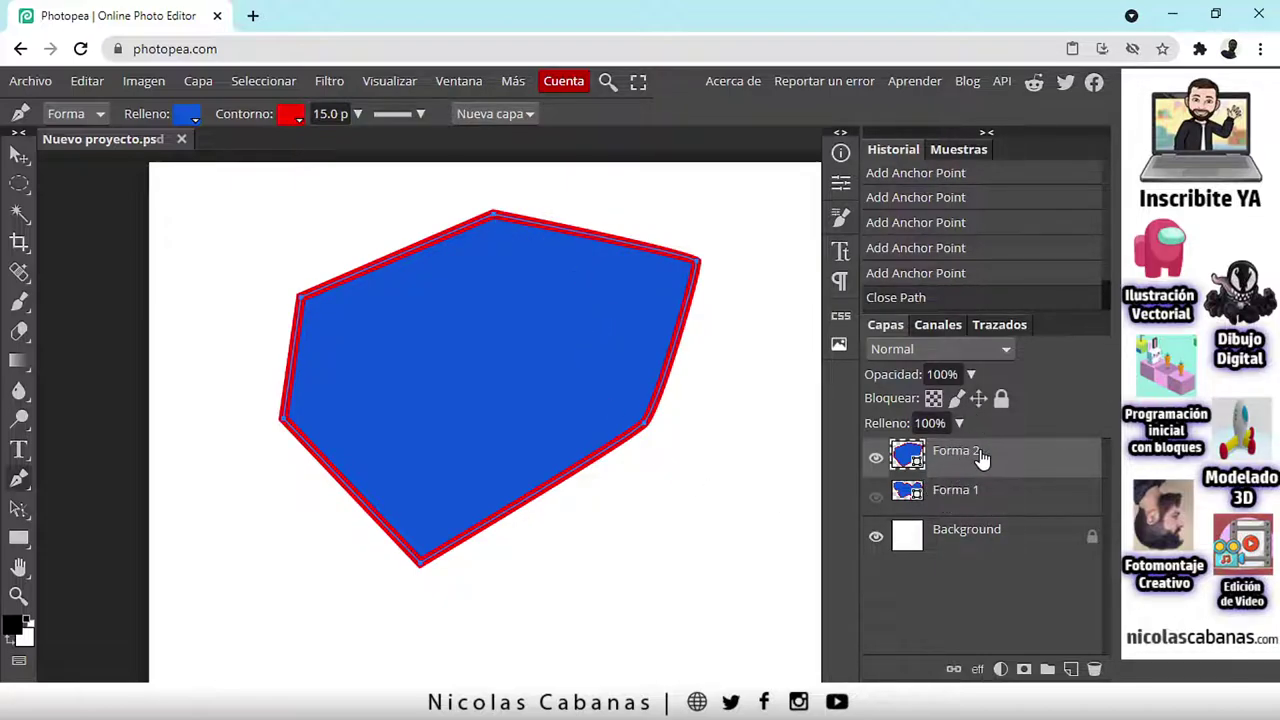
left_click(511, 114)
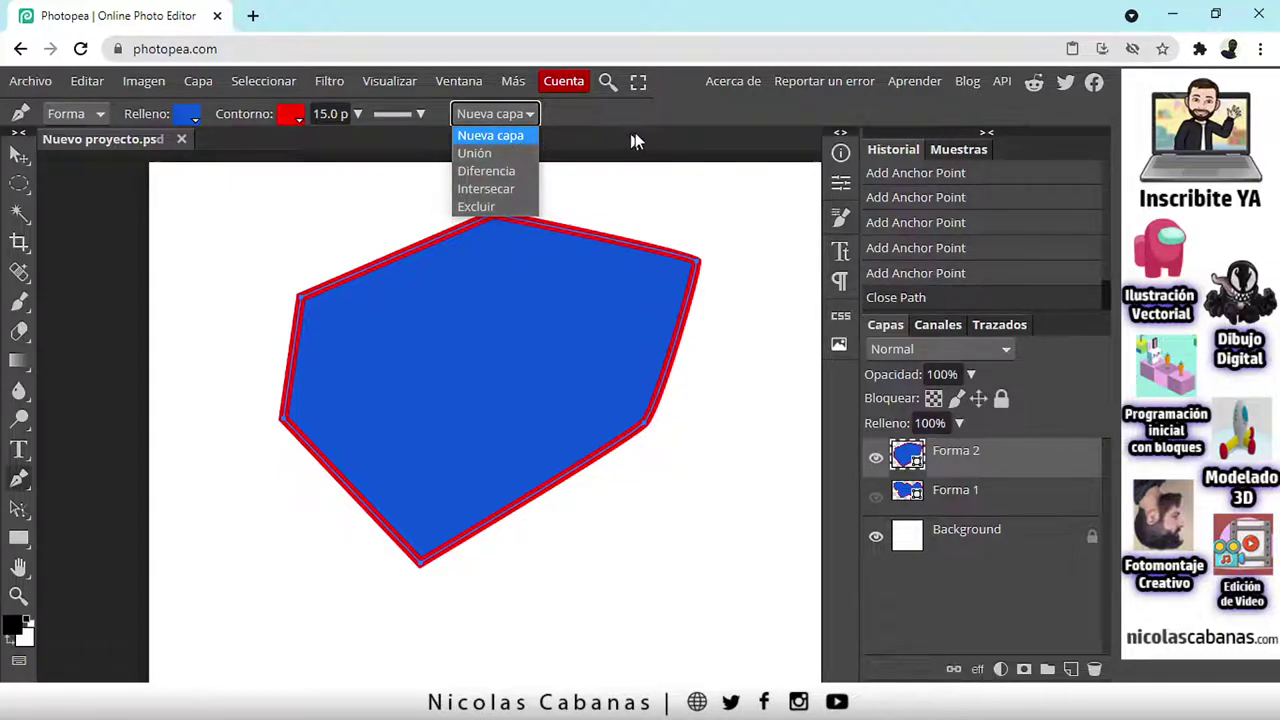
left_click(660, 119)
Step: Show the Forma 1 layer, and give the Forma 2 shape a cyan fill and a yellow outline
left_click(876, 496)
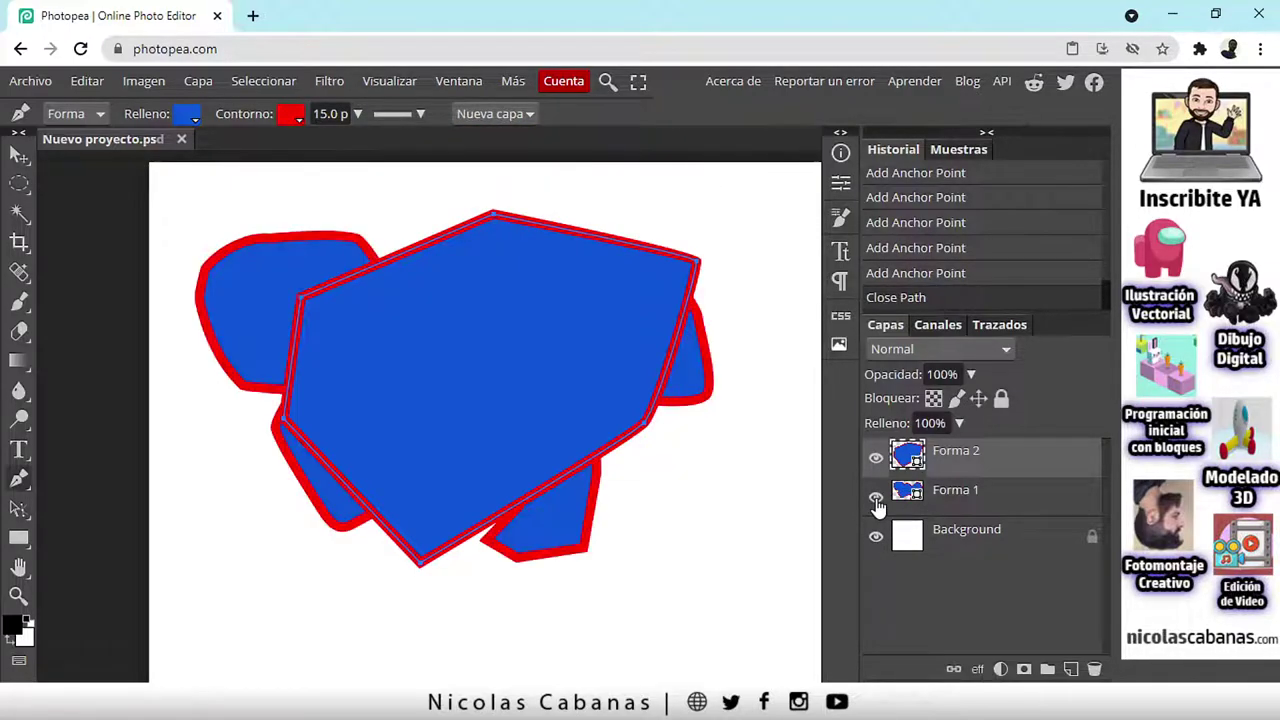
left_click(193, 118)
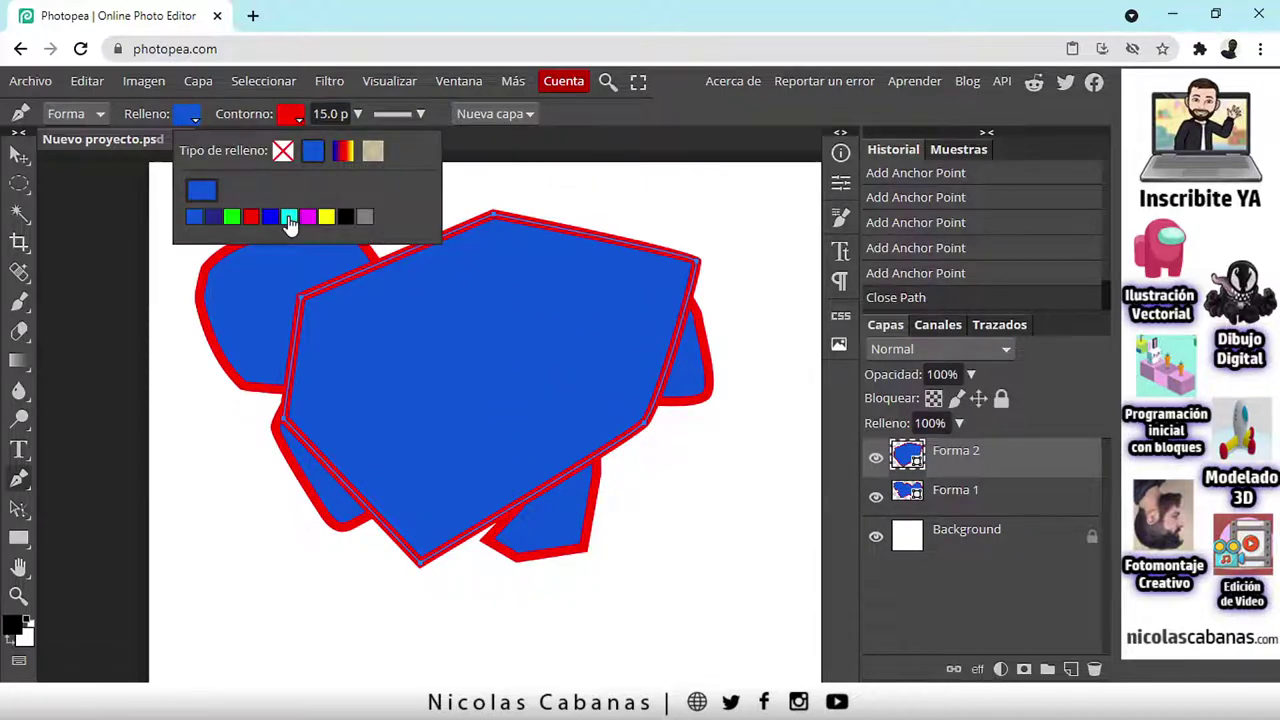
left_click(289, 218)
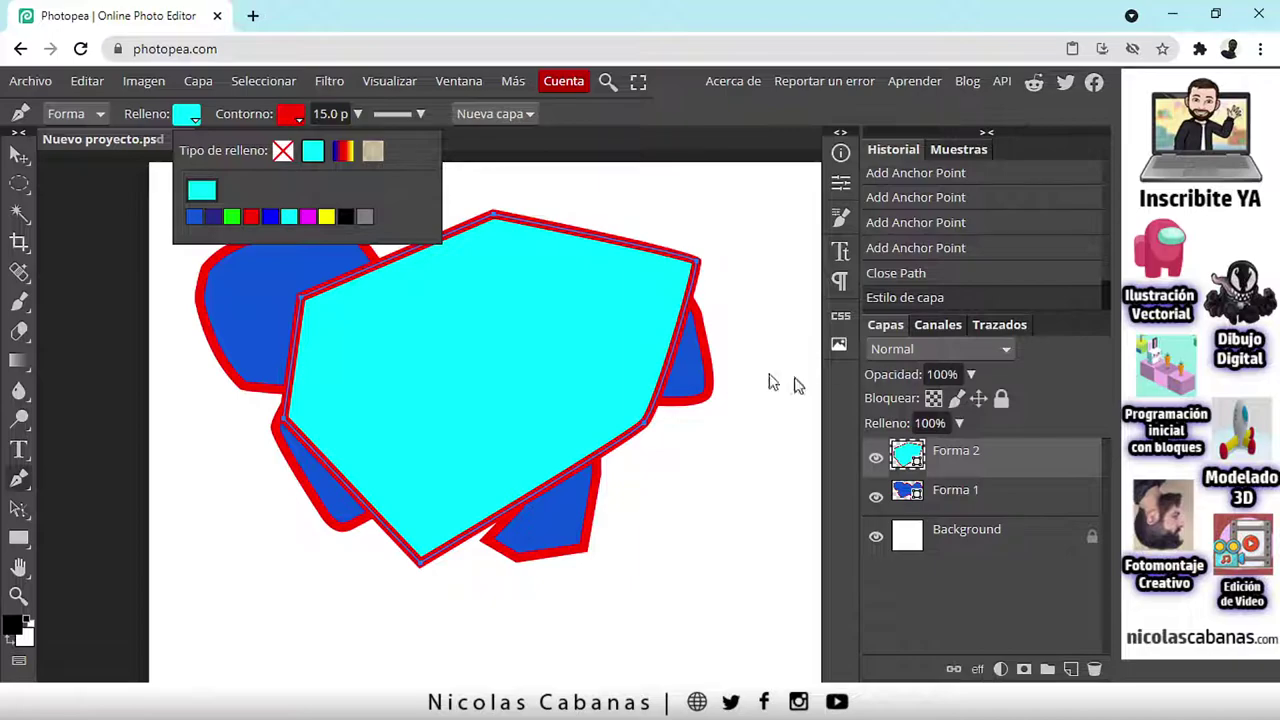
left_click(293, 116)
left_click(293, 116)
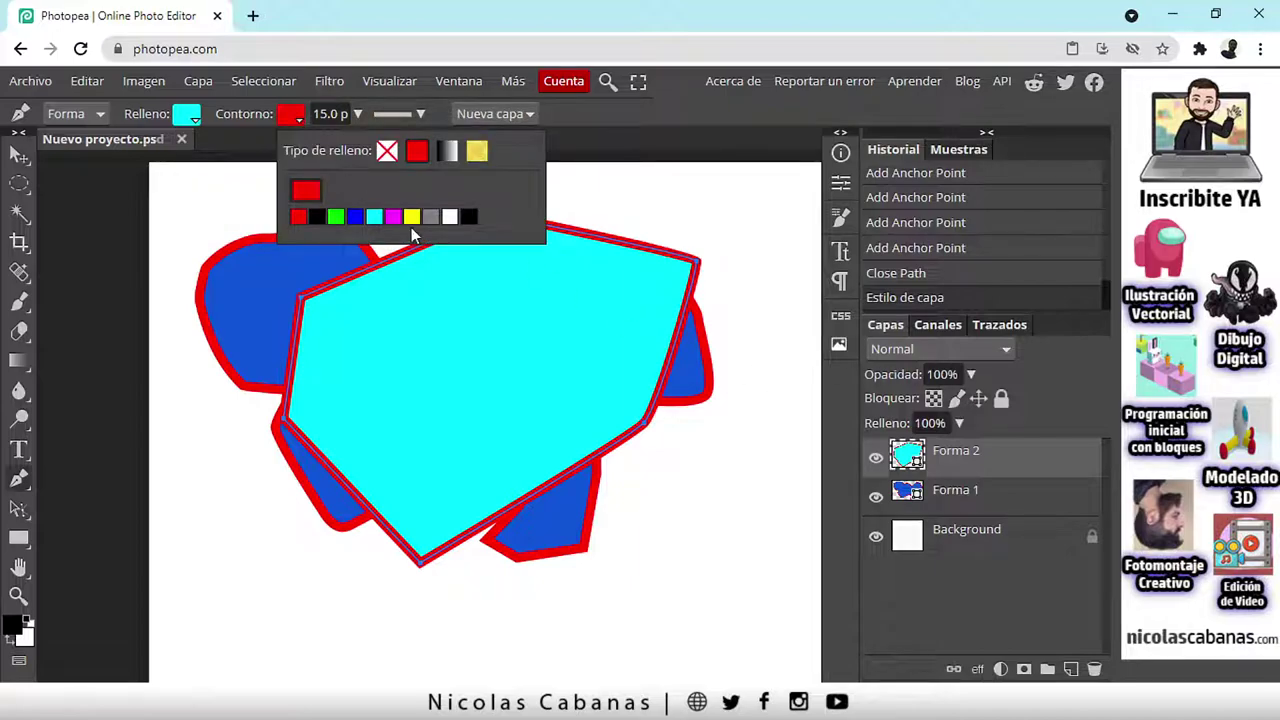
left_click(411, 218)
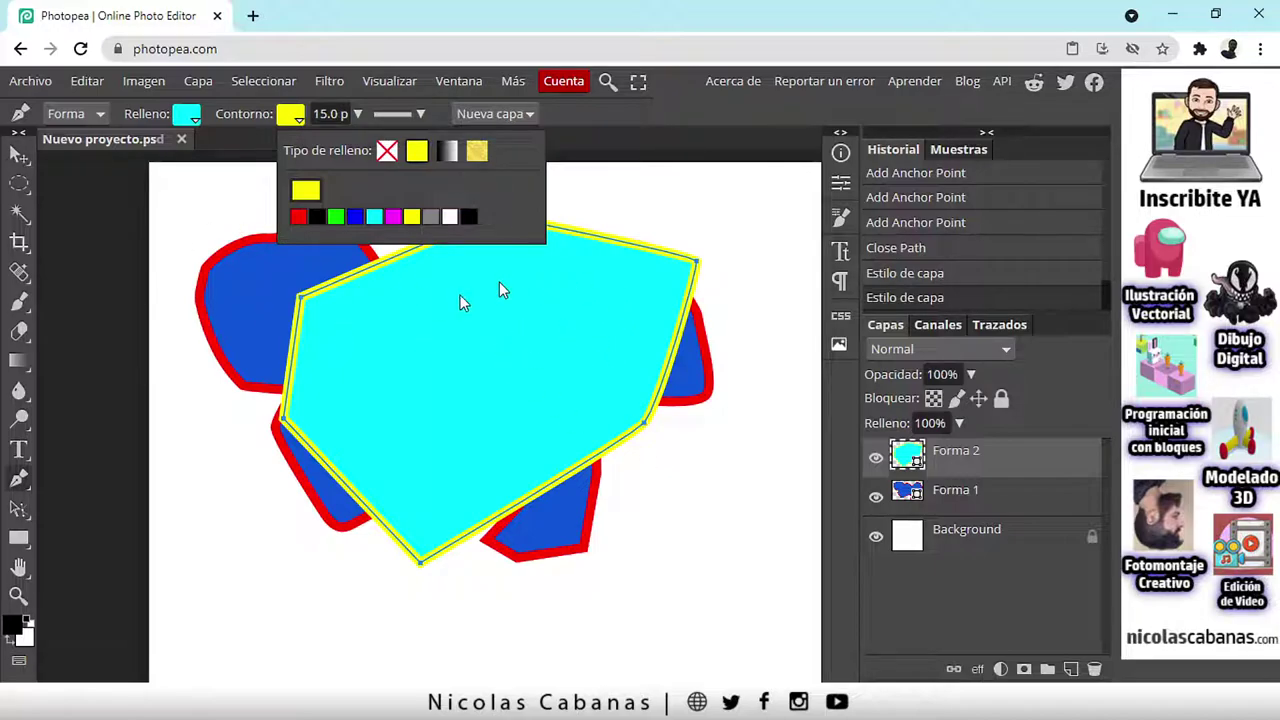
Step: Move the Forma 2 shape down and to the right, and nudge it slightly left and down with Path Selection
left_click(17, 158)
left_click_drag(387, 333, 488, 398)
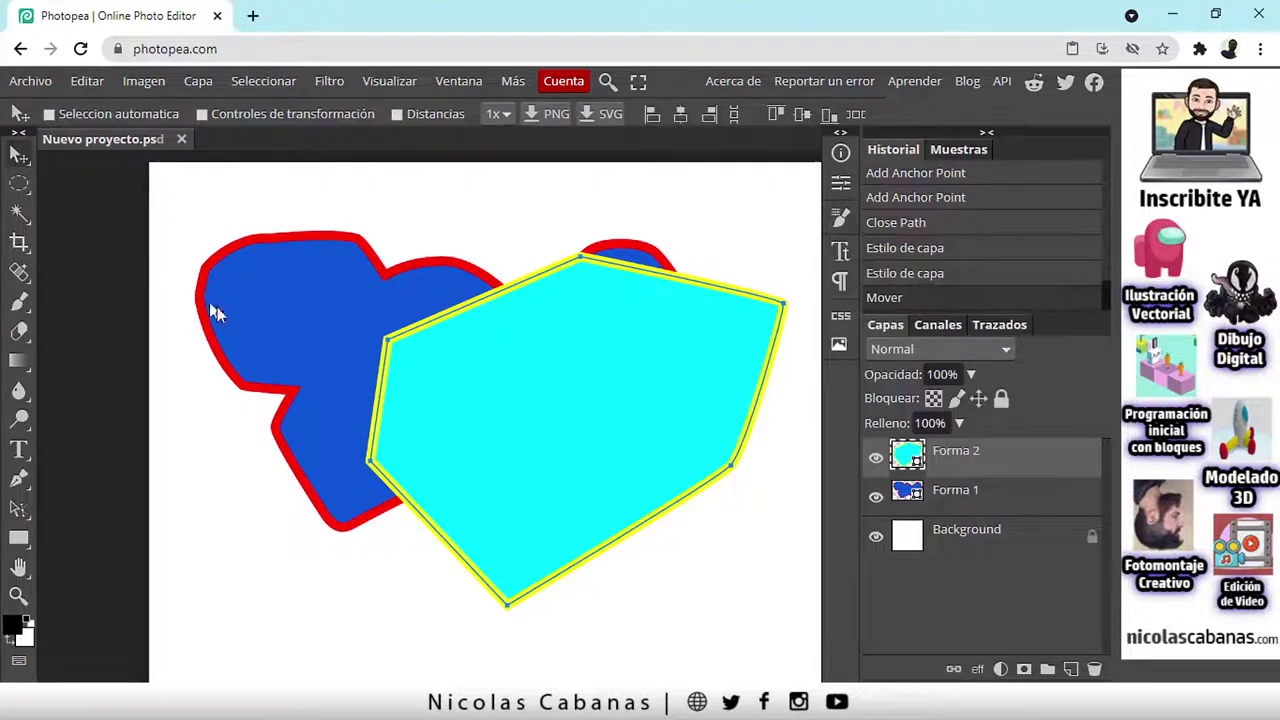
mouse_move(622, 396)
left_mouse_down()
mouse_move(622, 337)
mouse_move(634, 410)
left_mouse_up()
right_click(18, 509)
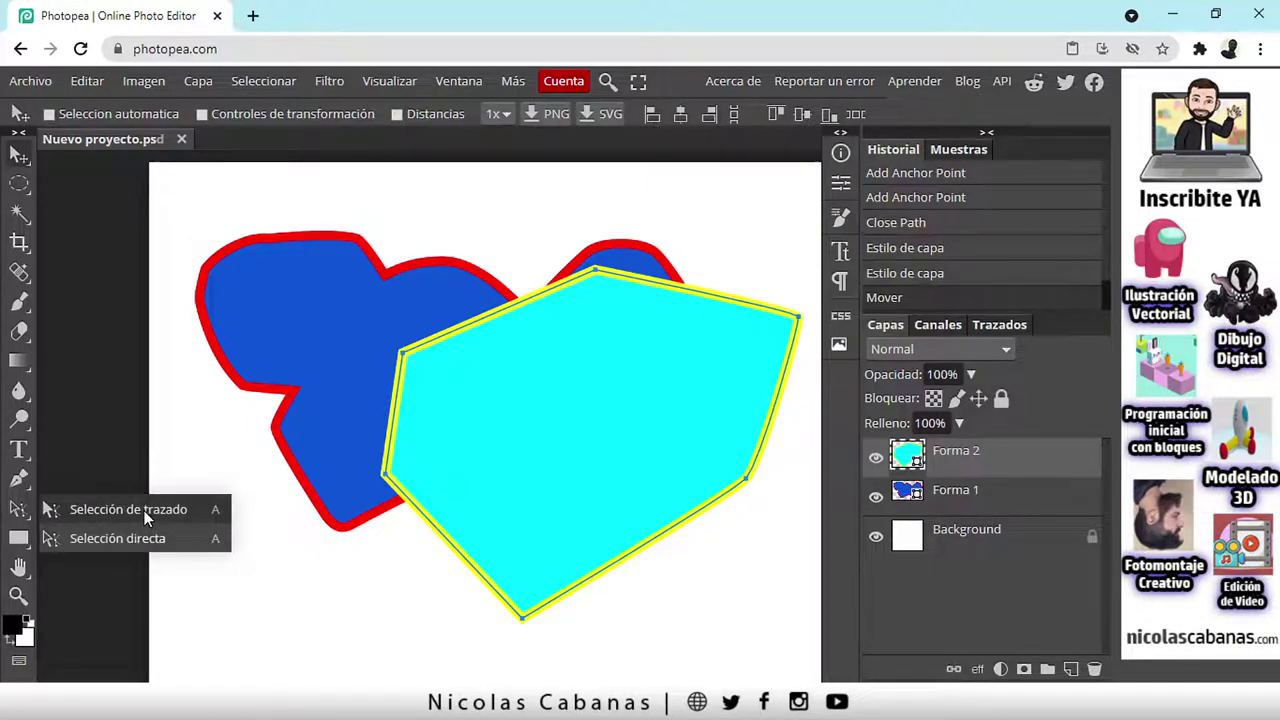
left_click(140, 510)
left_click_drag(597, 371, 593, 374)
left_click_drag(545, 427, 537, 430)
Step: Hide the Forma 1 layer and, with the Pen set to Unión, draw a closed five-point shape above and left of the large cyan shape
left_click(876, 497)
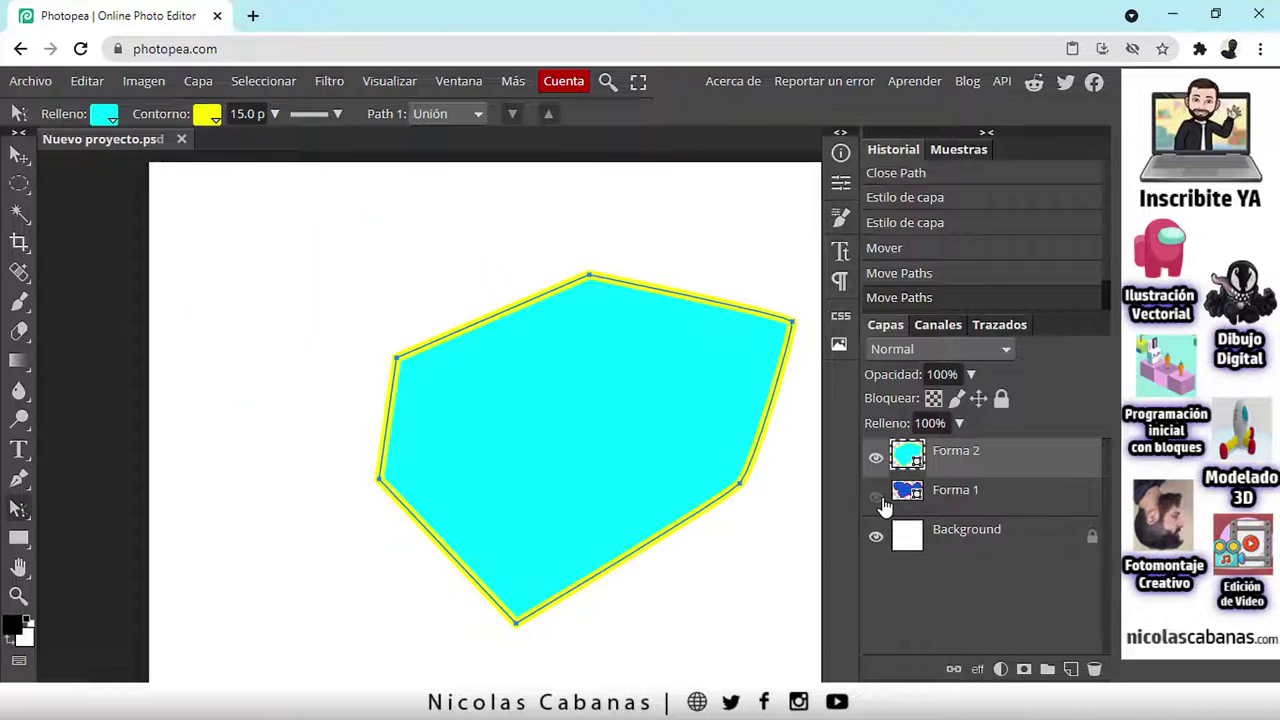
left_click(17, 481)
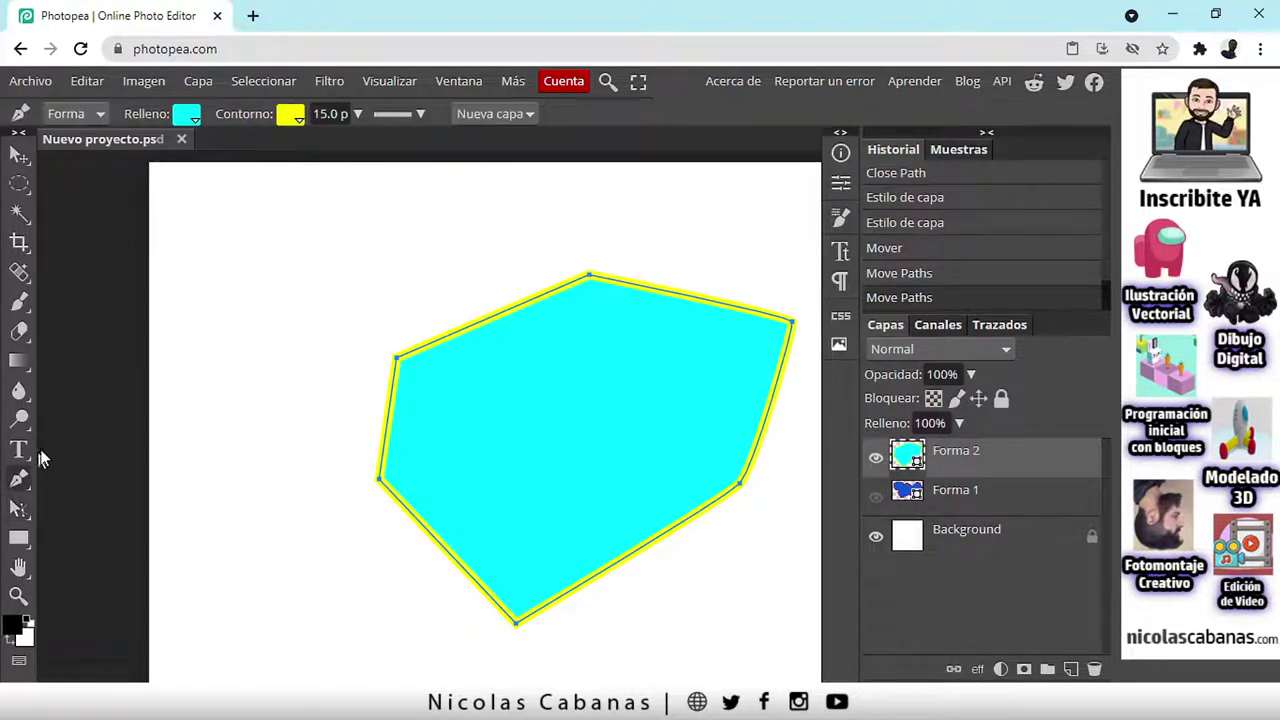
left_click(499, 114)
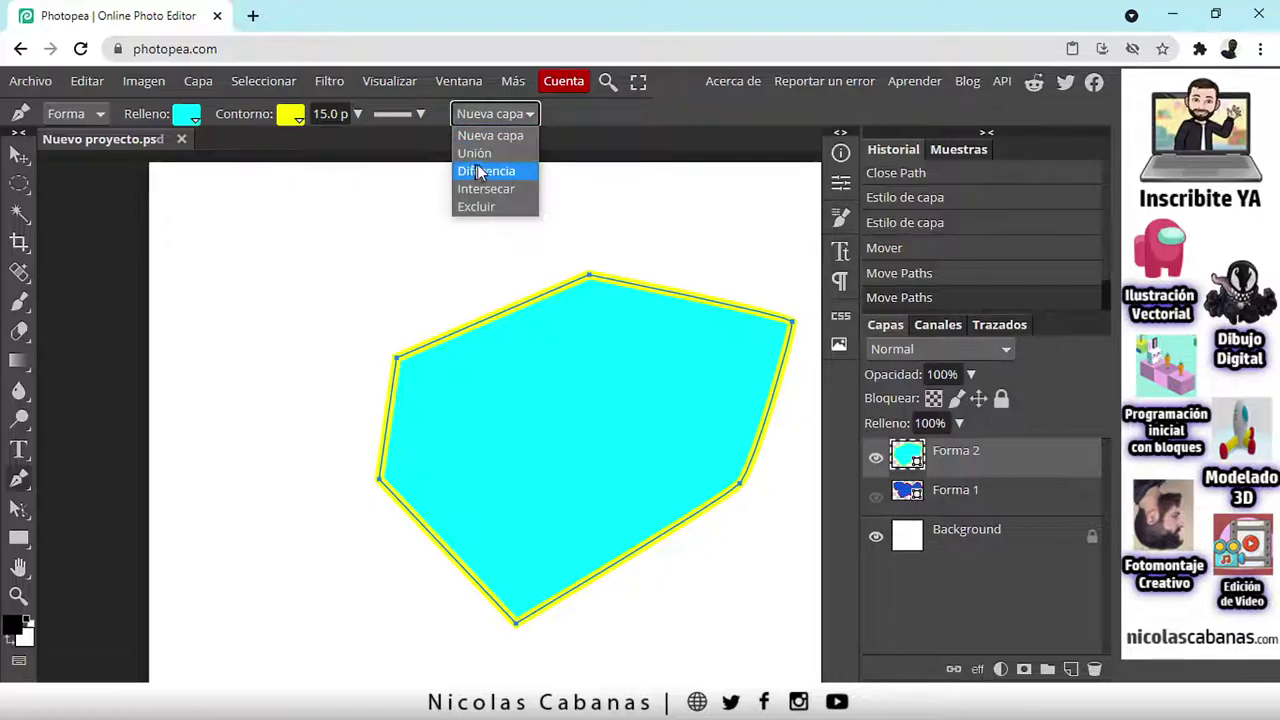
left_click(474, 153)
left_click(261, 212)
left_click(211, 276)
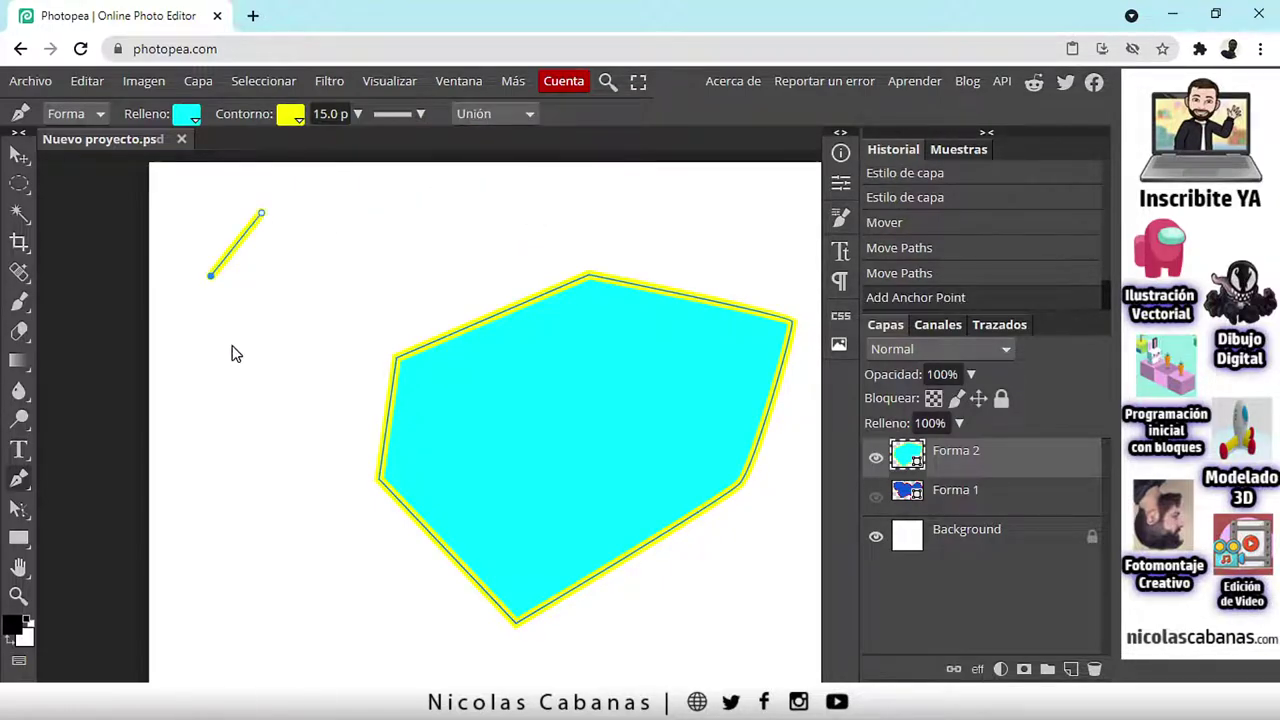
left_click(231, 344)
left_click(378, 300)
left_click(403, 202)
left_click(261, 213)
left_click(261, 213)
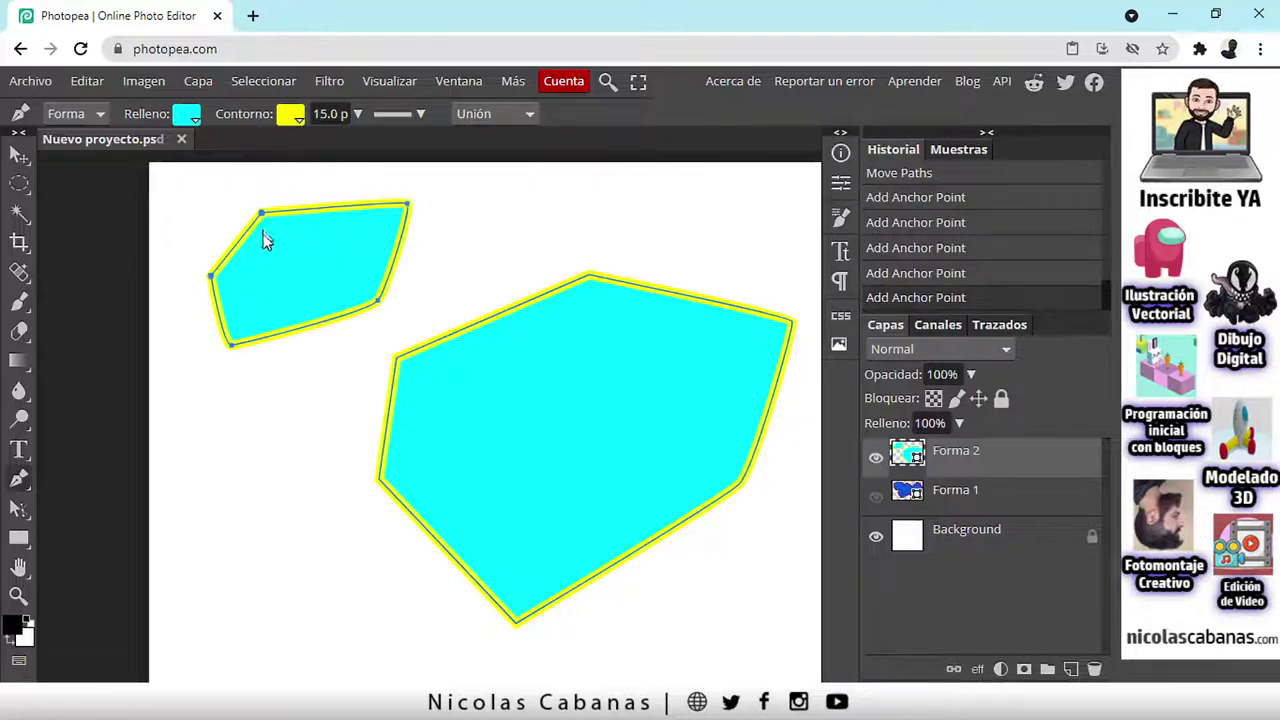
Step: Draw another closed five-point shape in Unión mode below the small upper-left shape
left_click(216, 422)
left_click(192, 499)
left_click(296, 567)
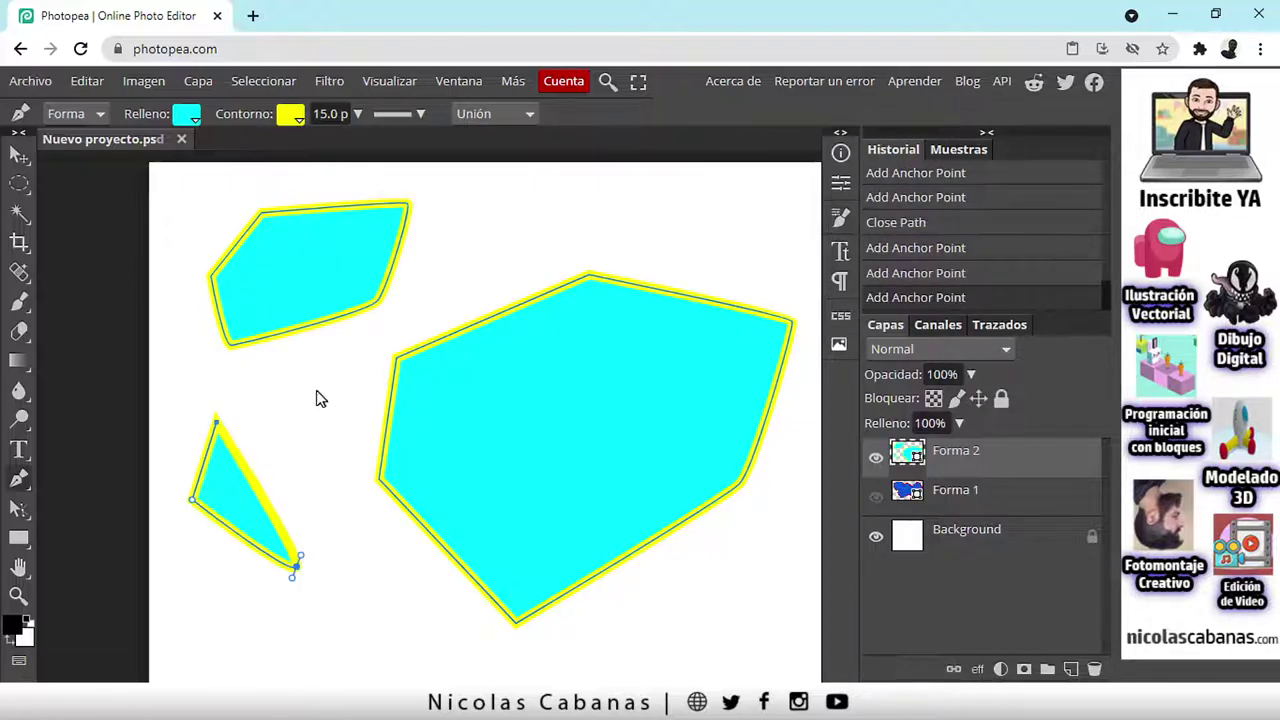
left_click(356, 440)
left_click(316, 391)
left_click(216, 422)
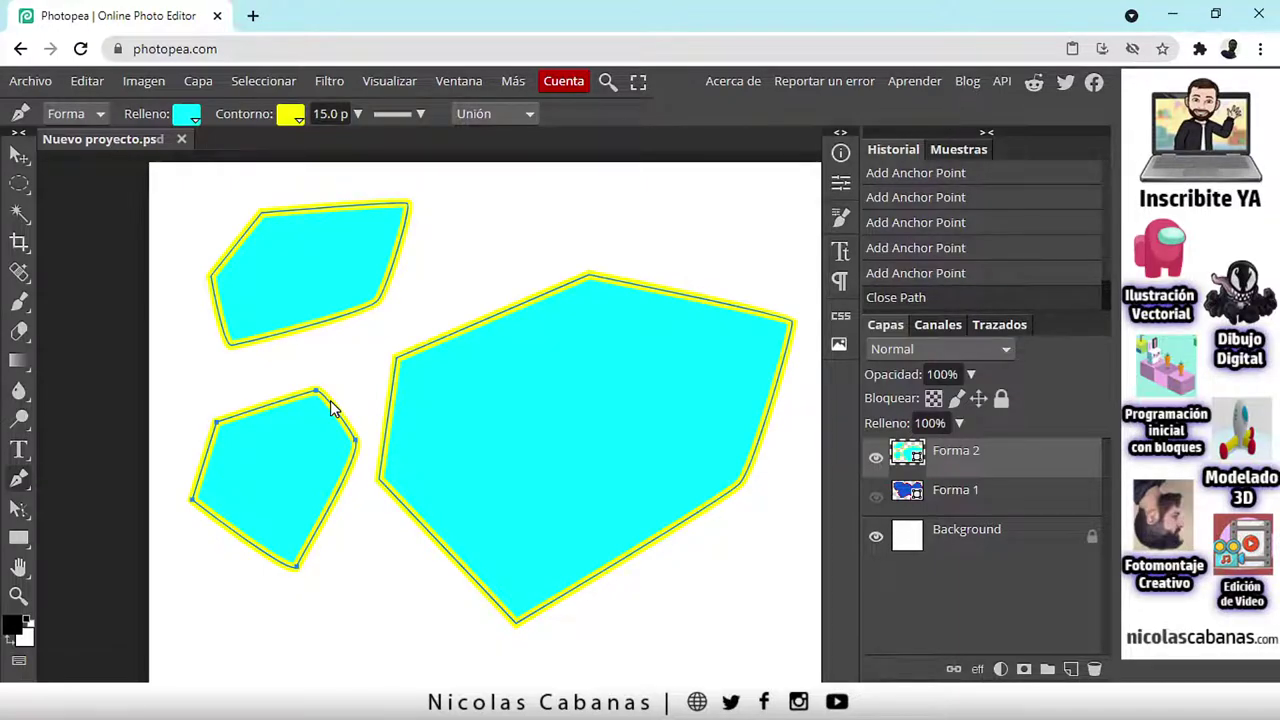
Step: Move the whole Forma 2 layer around the canvas with the Move tool so its three shapes shift together
left_click(17, 160)
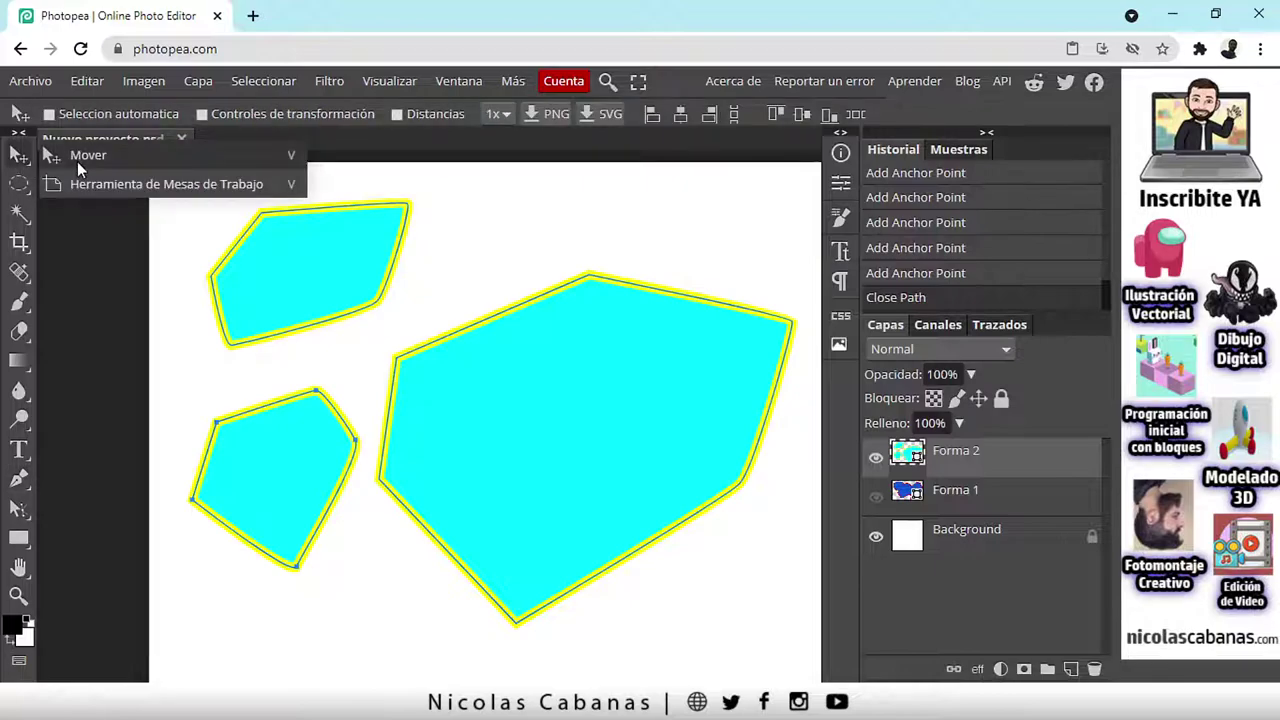
left_click(77, 161)
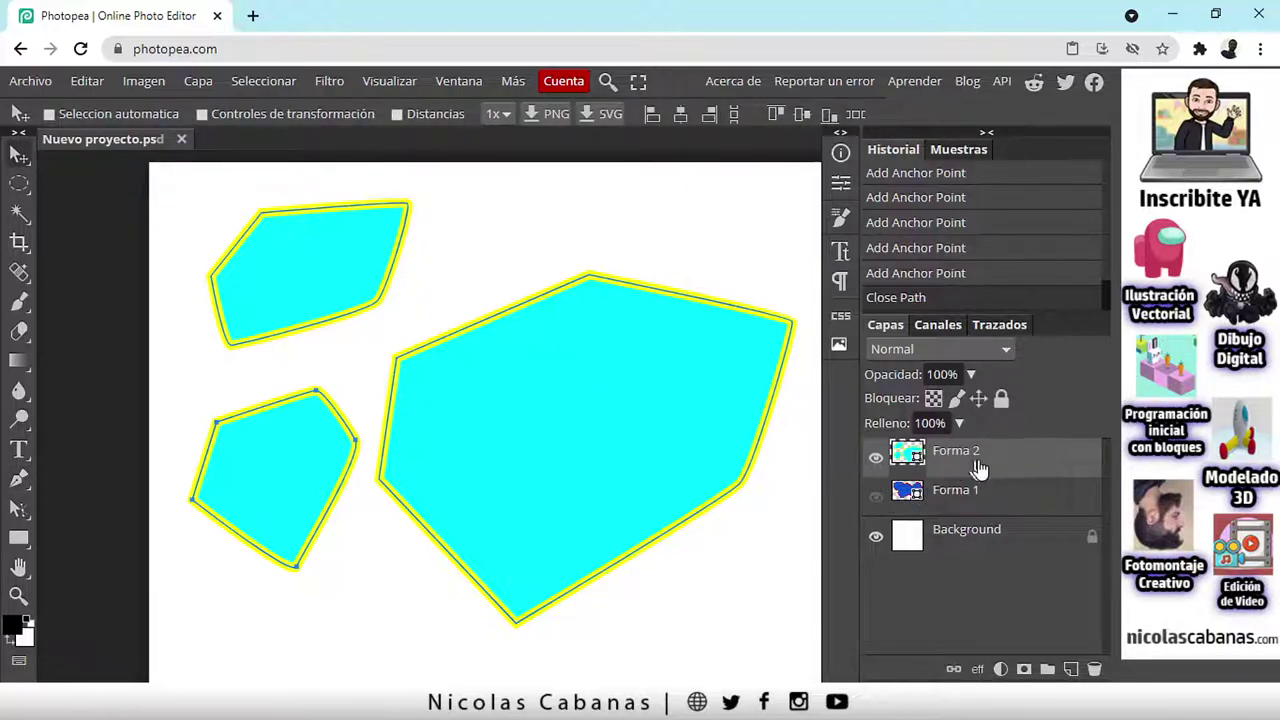
mouse_move(474, 283)
left_mouse_down()
mouse_move(512, 283)
mouse_move(481, 275)
left_mouse_up()
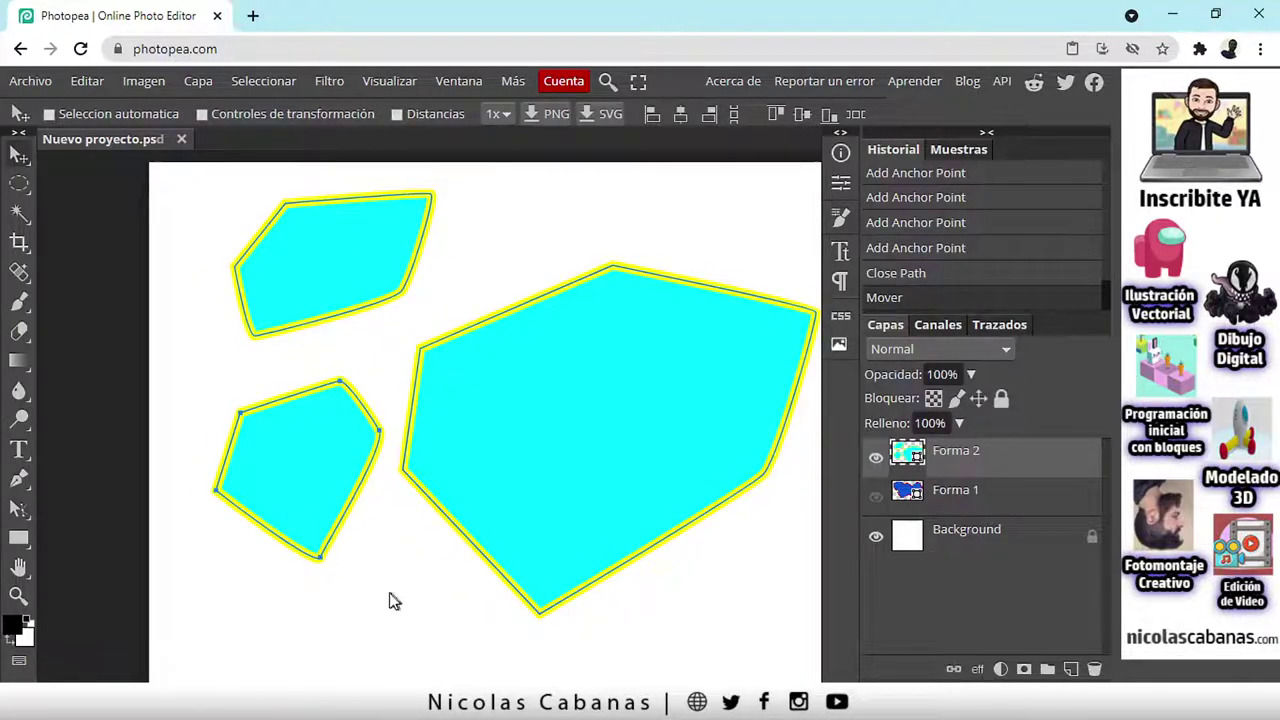
key("Left")
key("Left")
key("Left")
key("Left")
key("Left")
key("Left")
key("Left")
key("Left")
key("Left")
key("Left")
key("Left")
key("Left")
key("Left")
key("Left")
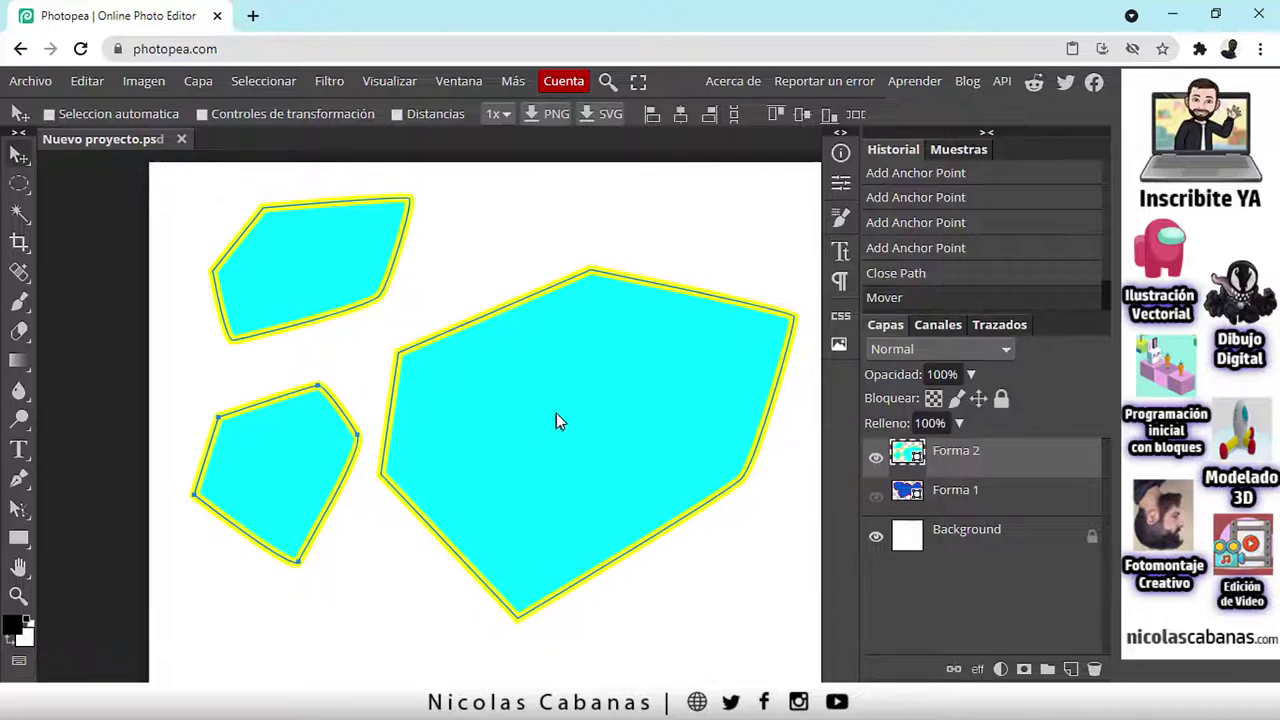
key("shift+Down")
key("shift+Down")
key("shift+Right")
key("Right")
key("Right")
key("Right")
key("Right")
key("Right")
key("Right")
key("Right")
key("Right")
key("Down")
key("Down")
key("Down")
key("Down")
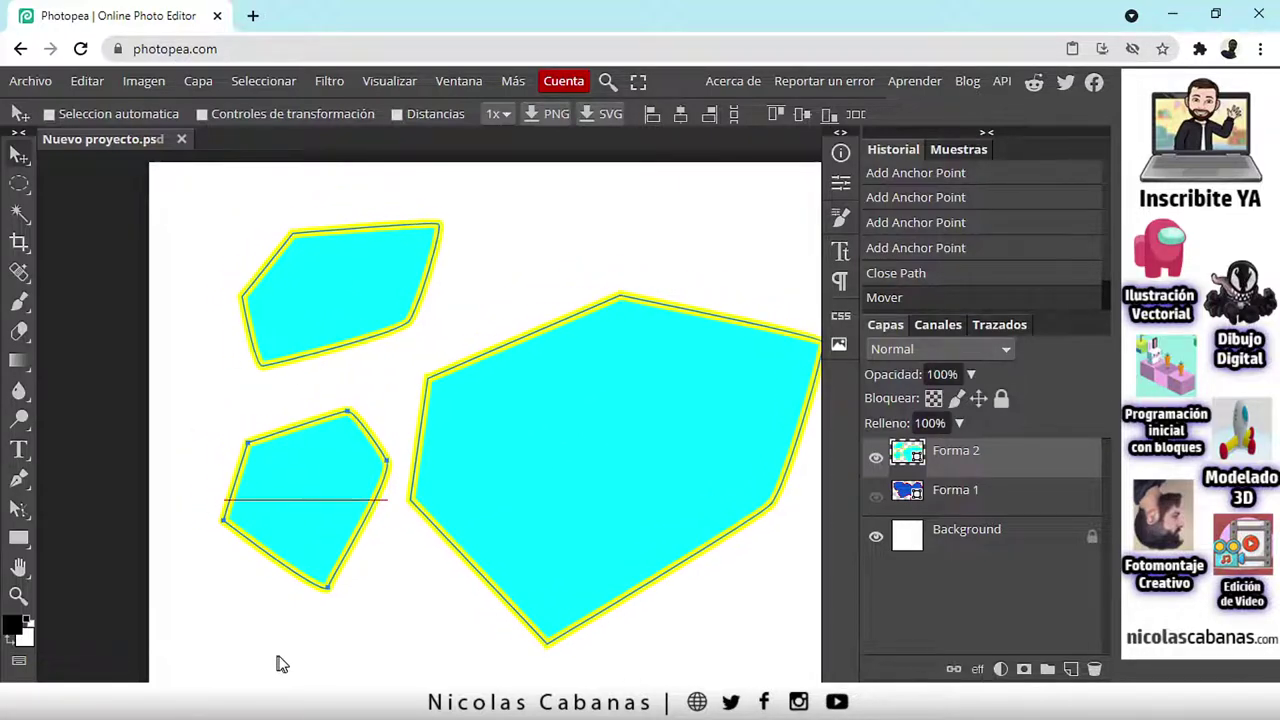
key("shift+Left")
key("Left")
key("Left")
key("Left")
key("Left")
key("Left")
key("Left")
key("Left")
key("Up")
key("Up")
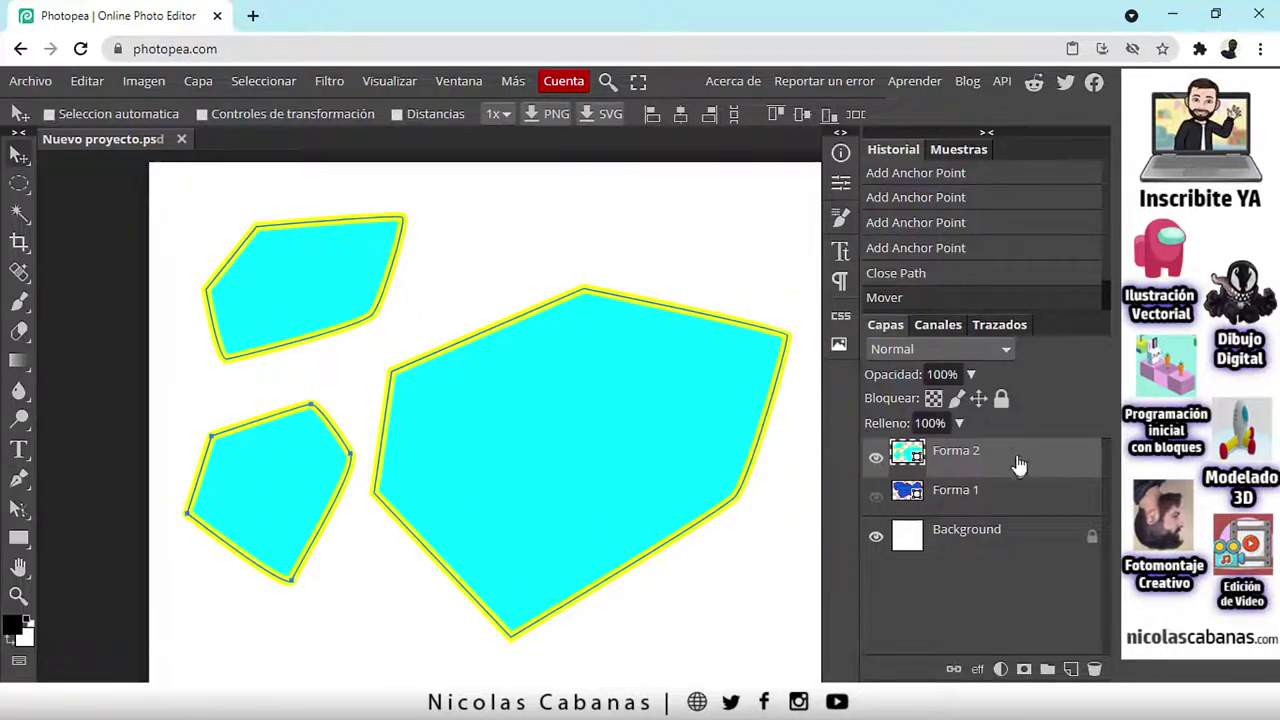
left_click_drag(352, 624, 400, 553)
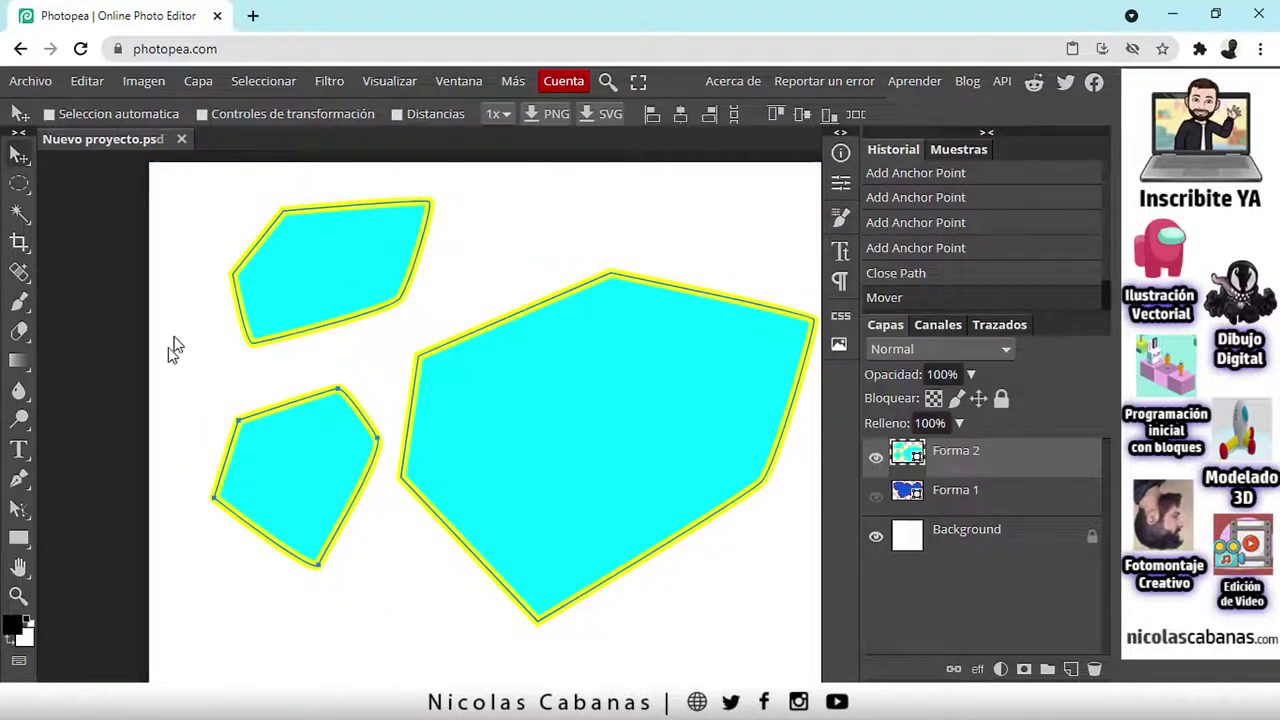
Step: With Path Selection, move the large, upper-left and lower-left paths of Forma 2 one by one, slightly upward
right_click(20, 512)
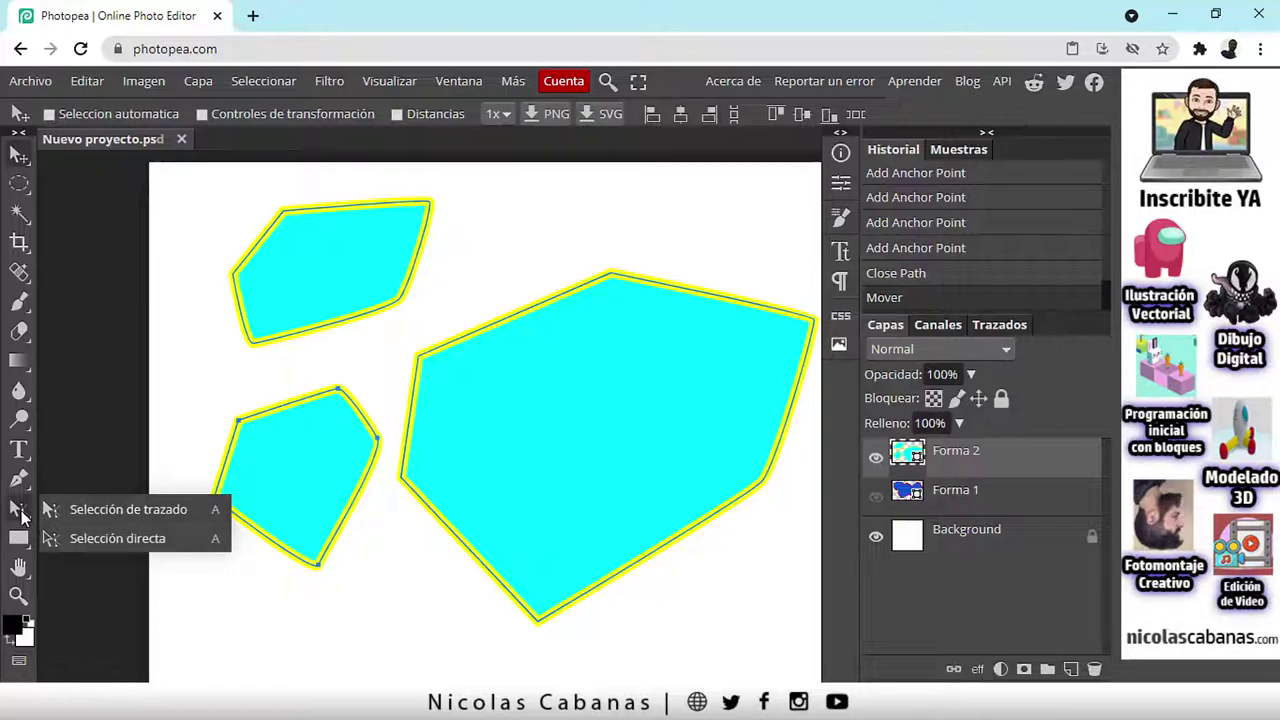
left_click(20, 512)
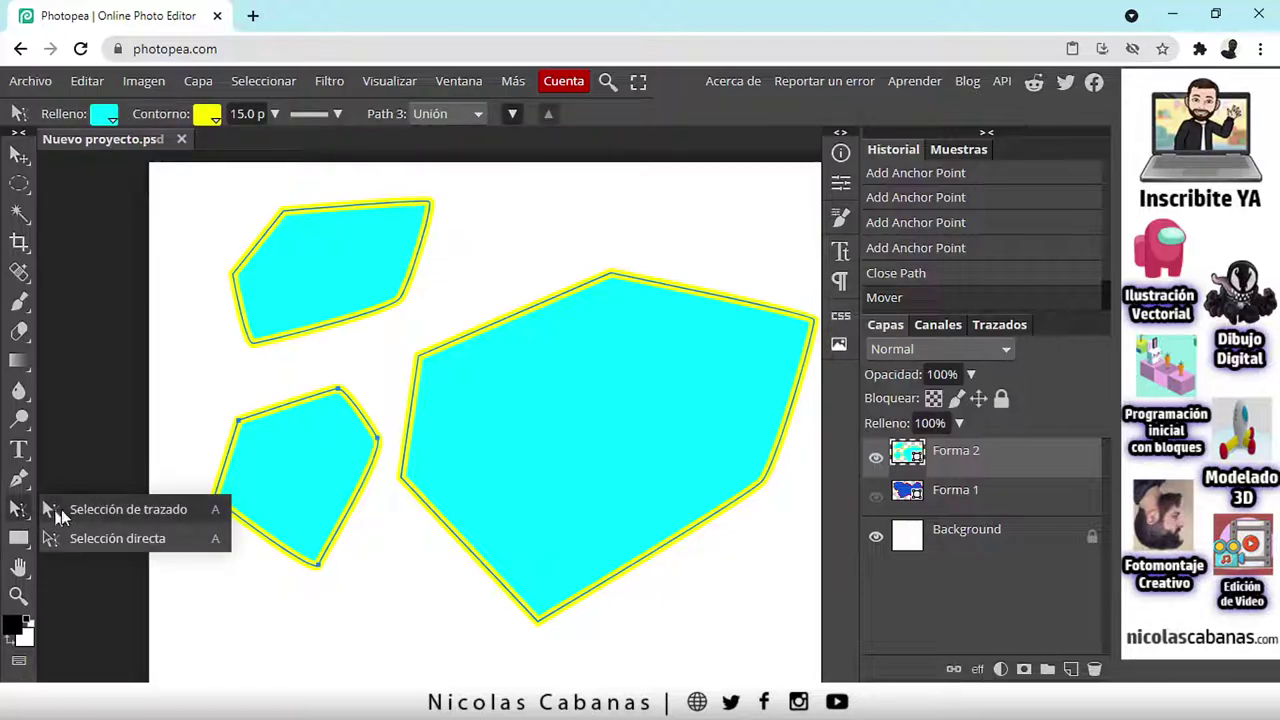
left_click(126, 506)
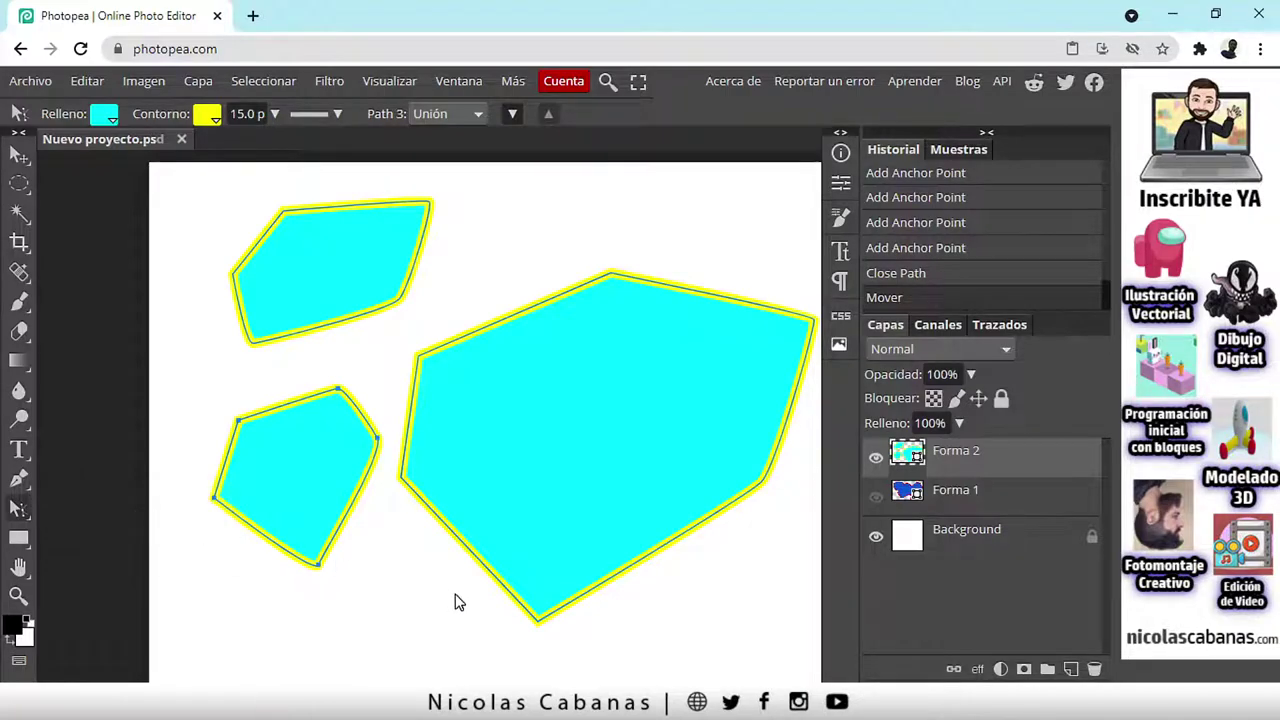
left_click_drag(555, 450, 543, 424)
left_click_drag(343, 277, 361, 262)
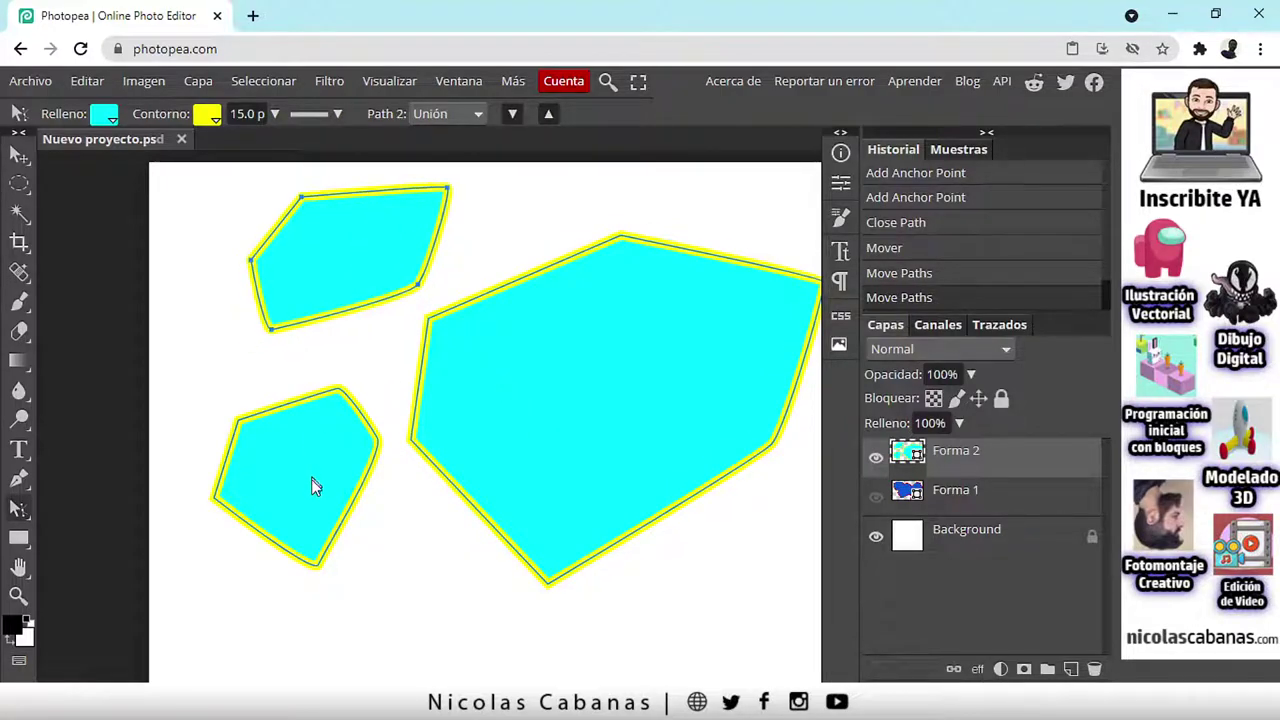
left_click(322, 477)
left_click_drag(322, 476, 340, 457)
Step: Select all three Forma 2 paths with one selection box and move them together slightly down and to the left
left_click_drag(250, 648, 728, 246)
left_click_drag(193, 652, 716, 196)
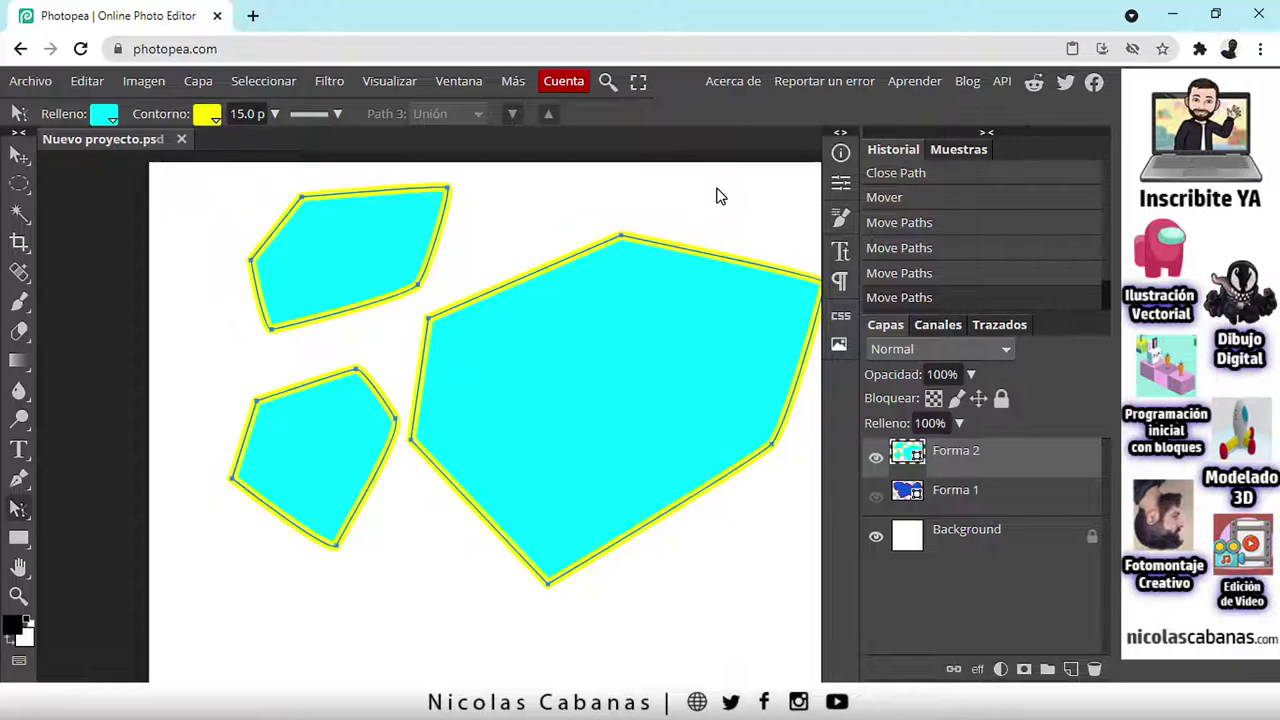
left_click_drag(588, 318, 584, 347)
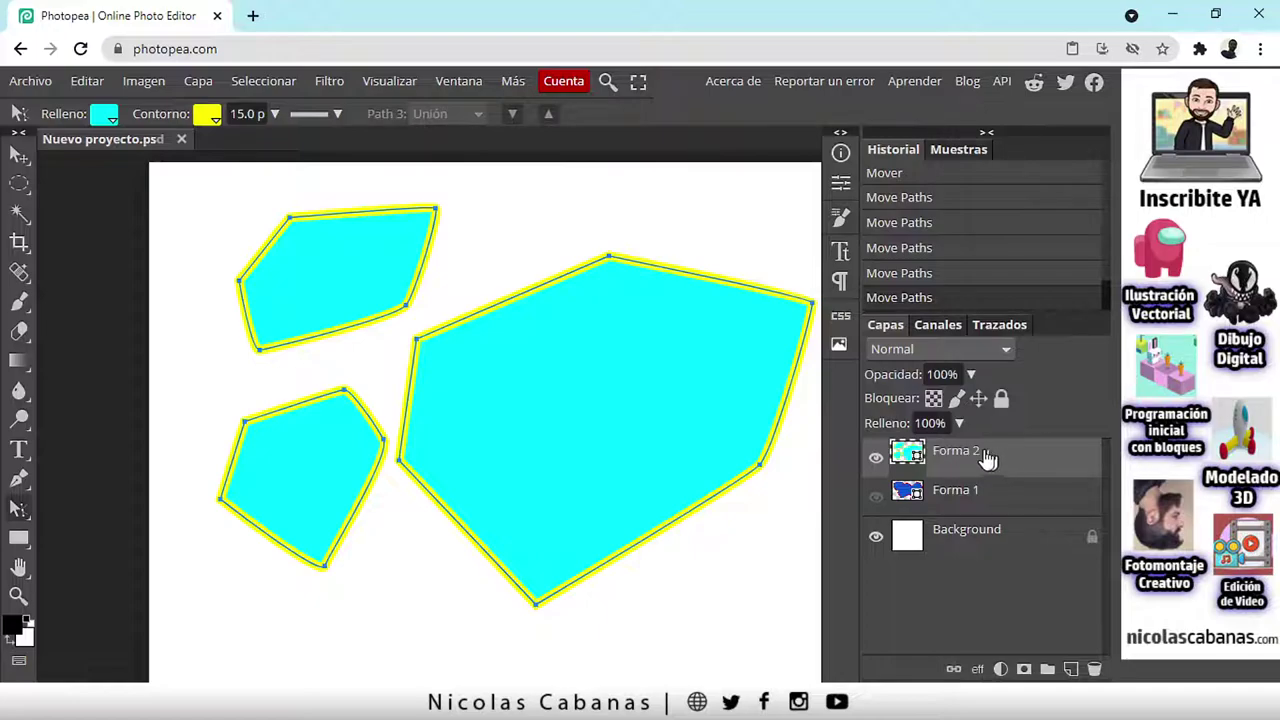
Step: Deselect the paths, reposition each of the three individually with Path Selection, and reselect them all as a group
left_click(213, 634)
right_click(18, 509)
left_click(97, 510)
left_click(274, 507)
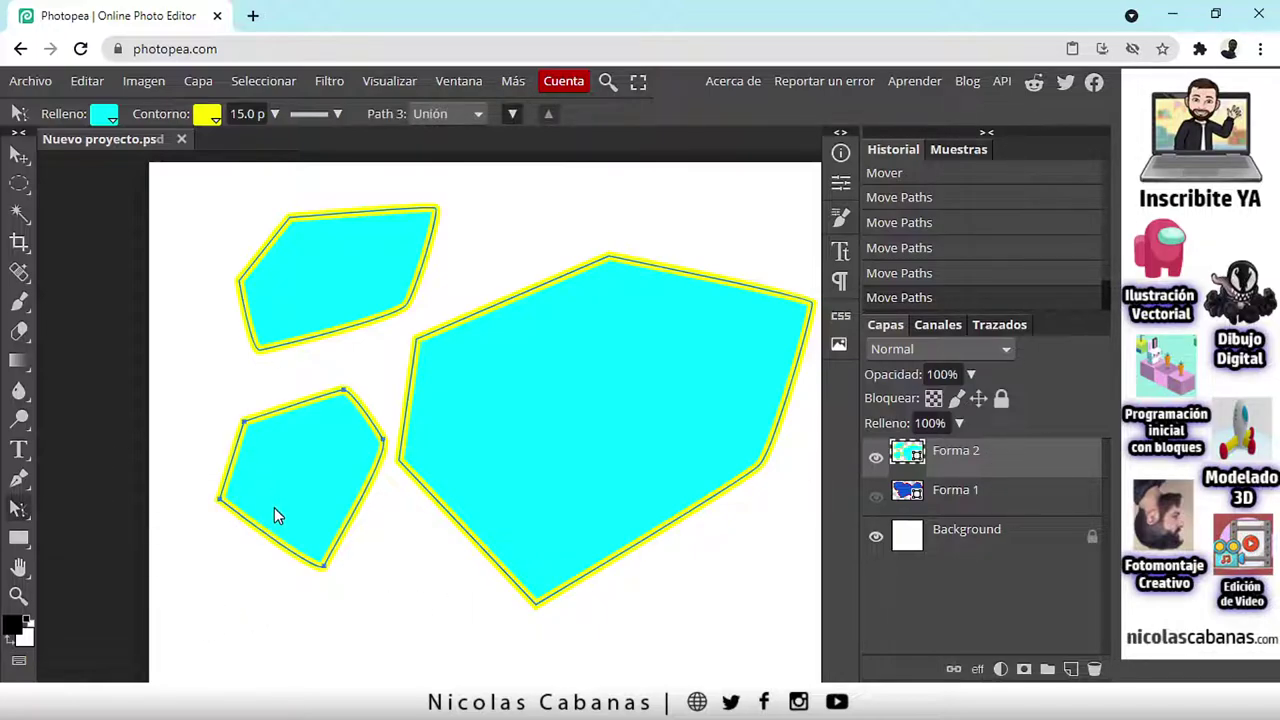
left_click_drag(274, 507, 266, 529)
left_click_drag(289, 346, 273, 346)
left_click(445, 492)
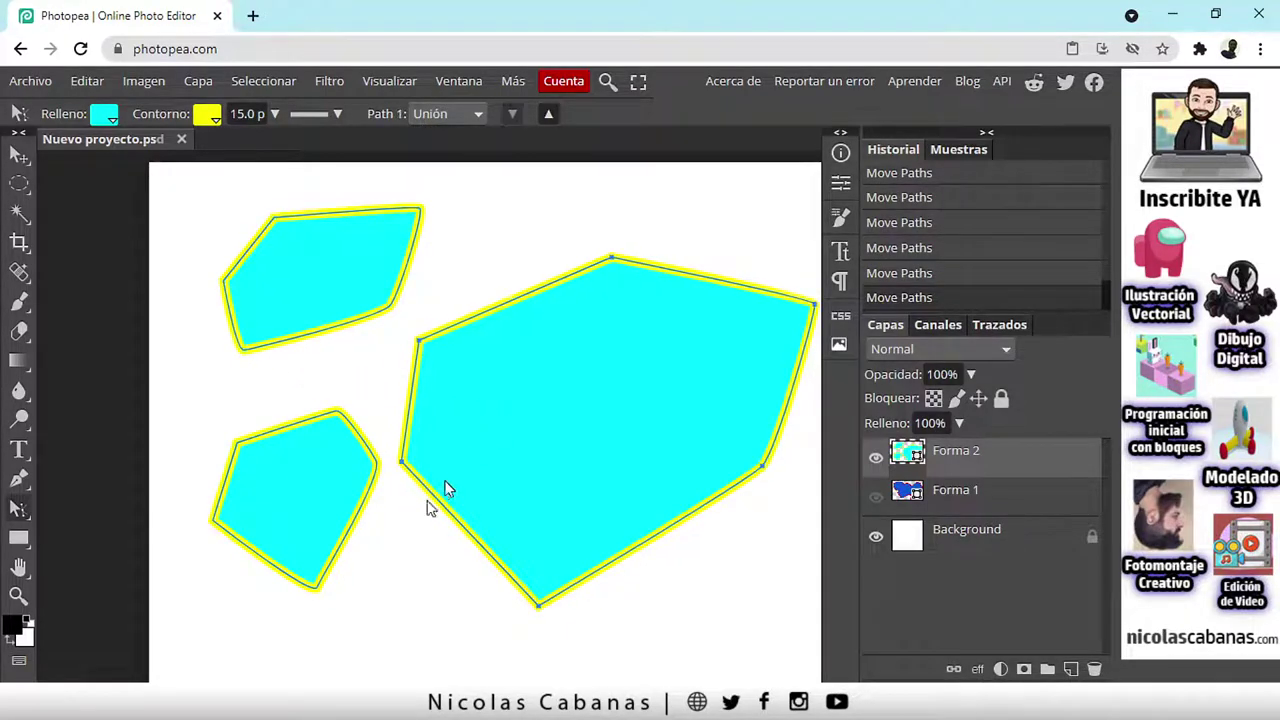
left_click_drag(445, 492, 455, 494)
left_click_drag(209, 652, 727, 222)
mouse_move(490, 397)
left_mouse_down()
mouse_move(471, 374)
mouse_move(491, 388)
left_mouse_up()
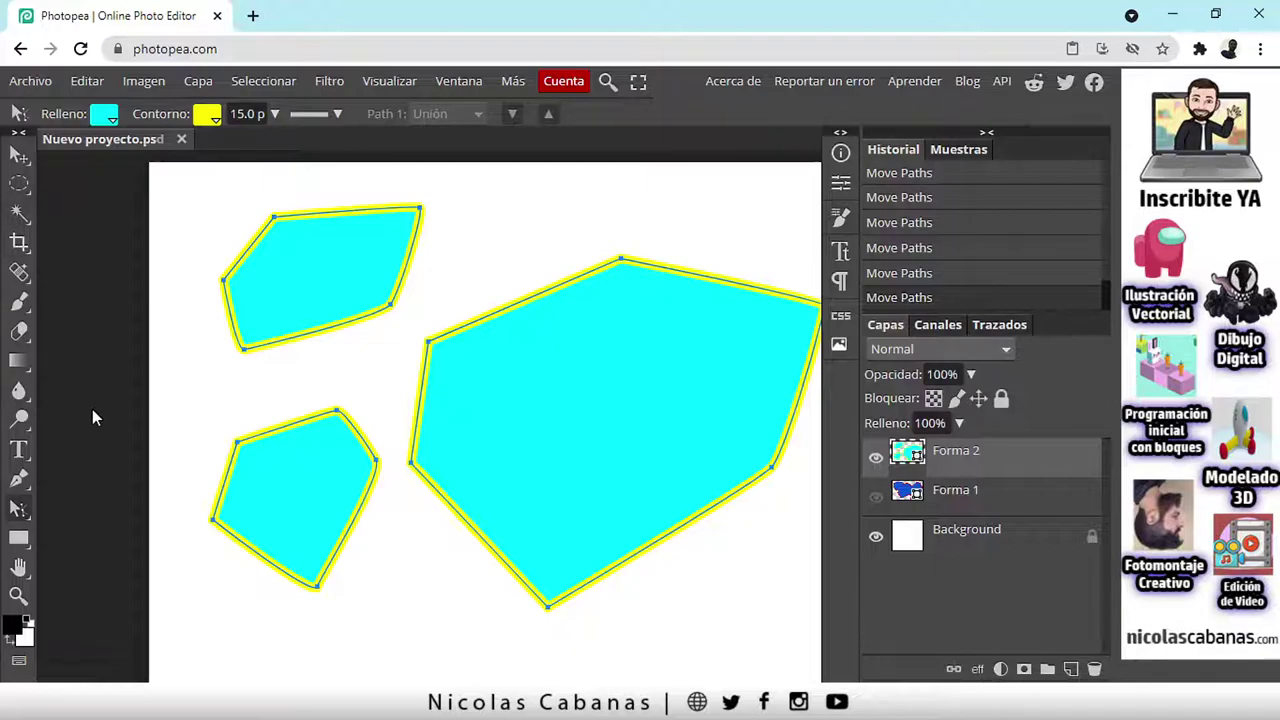
Step: With Direct Selection, reshape the lower-left shape by moving its bottom anchor down and left and adjusting its two left anchors
right_click(22, 514)
left_click(128, 538)
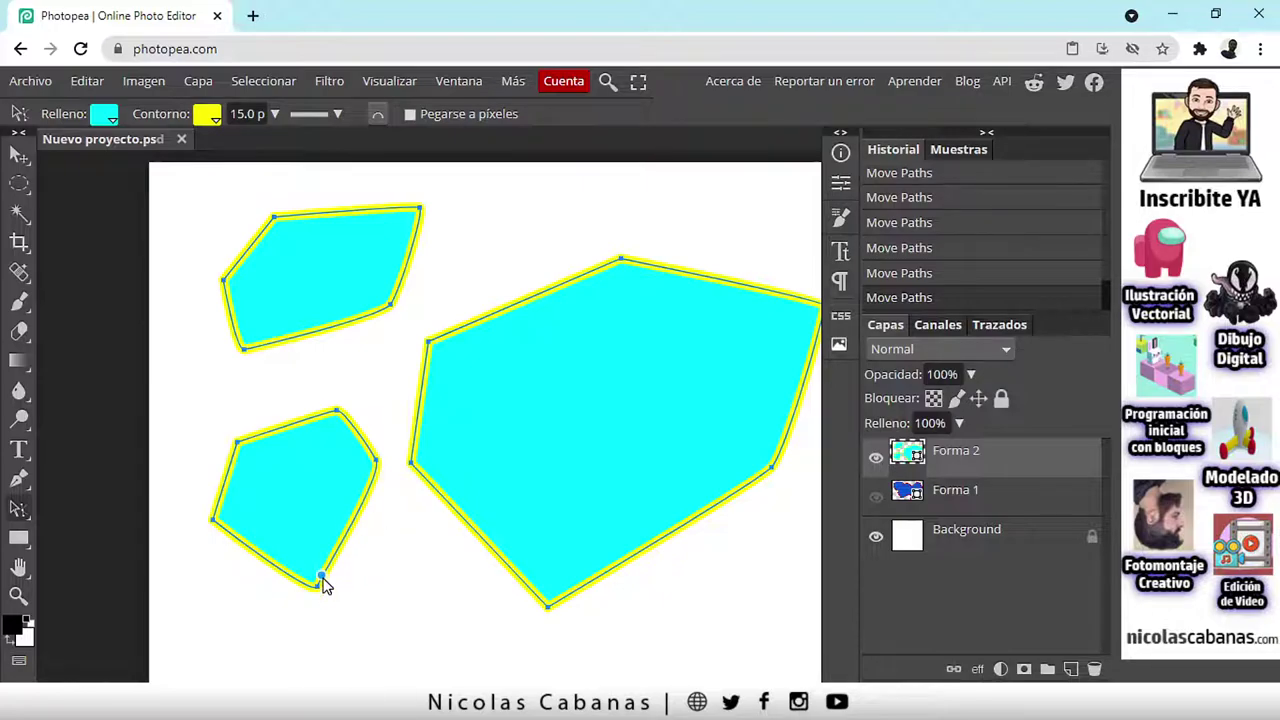
left_click_drag(310, 594, 262, 606)
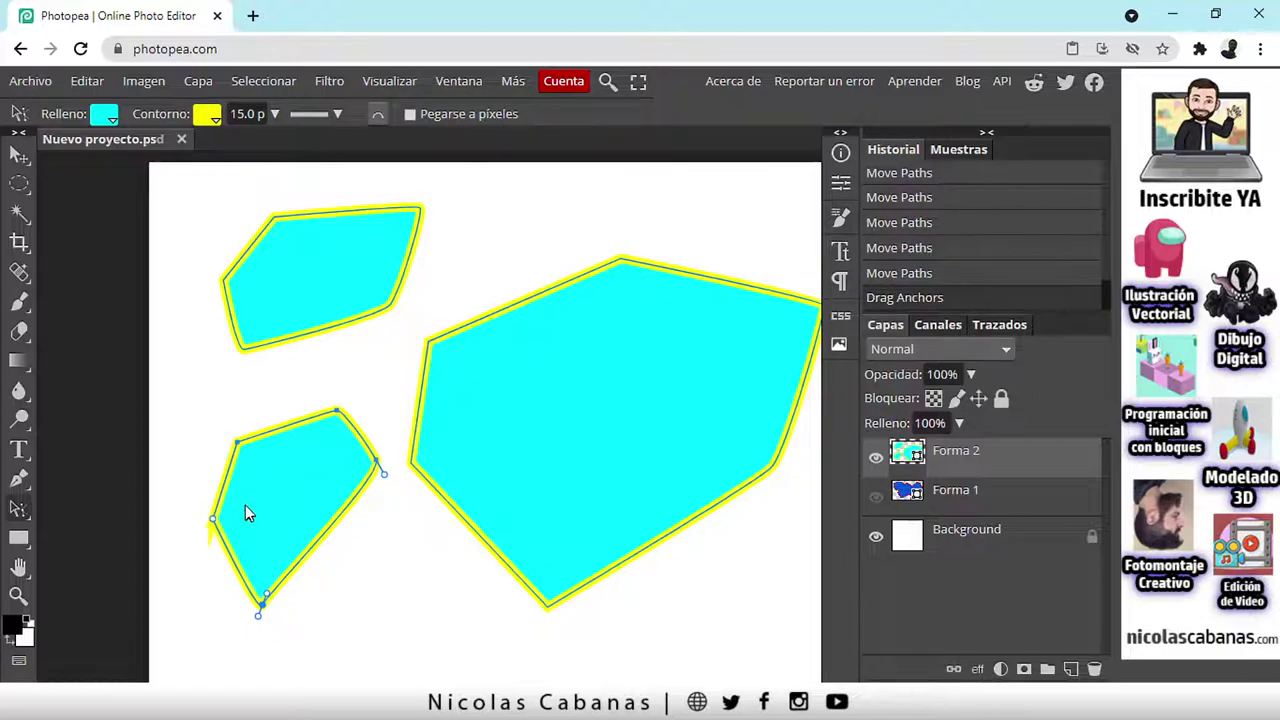
left_click_drag(213, 519, 214, 521)
mouse_move(237, 447)
left_mouse_down()
mouse_move(263, 474)
mouse_move(228, 441)
left_mouse_up()
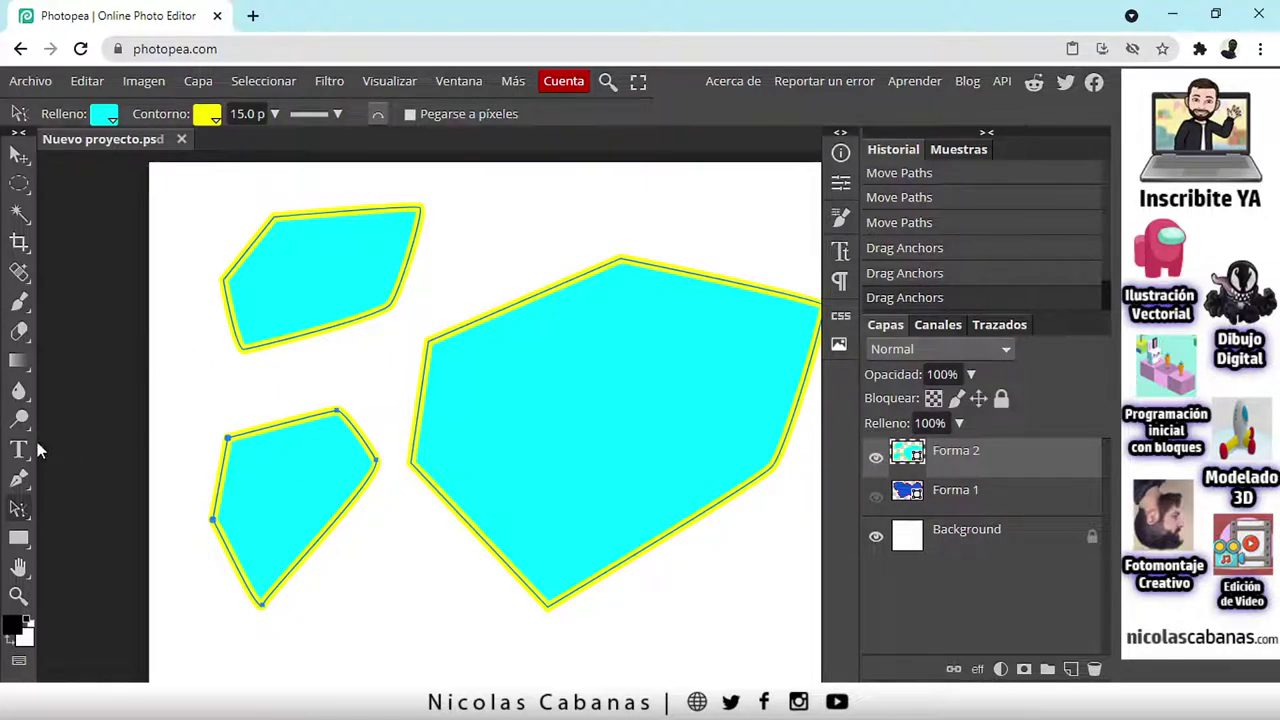
Step: With the Pen in Unión mode, add five anchors to the lower-left shape, extending it over the upper-left shape, and end the path
left_click(20, 479)
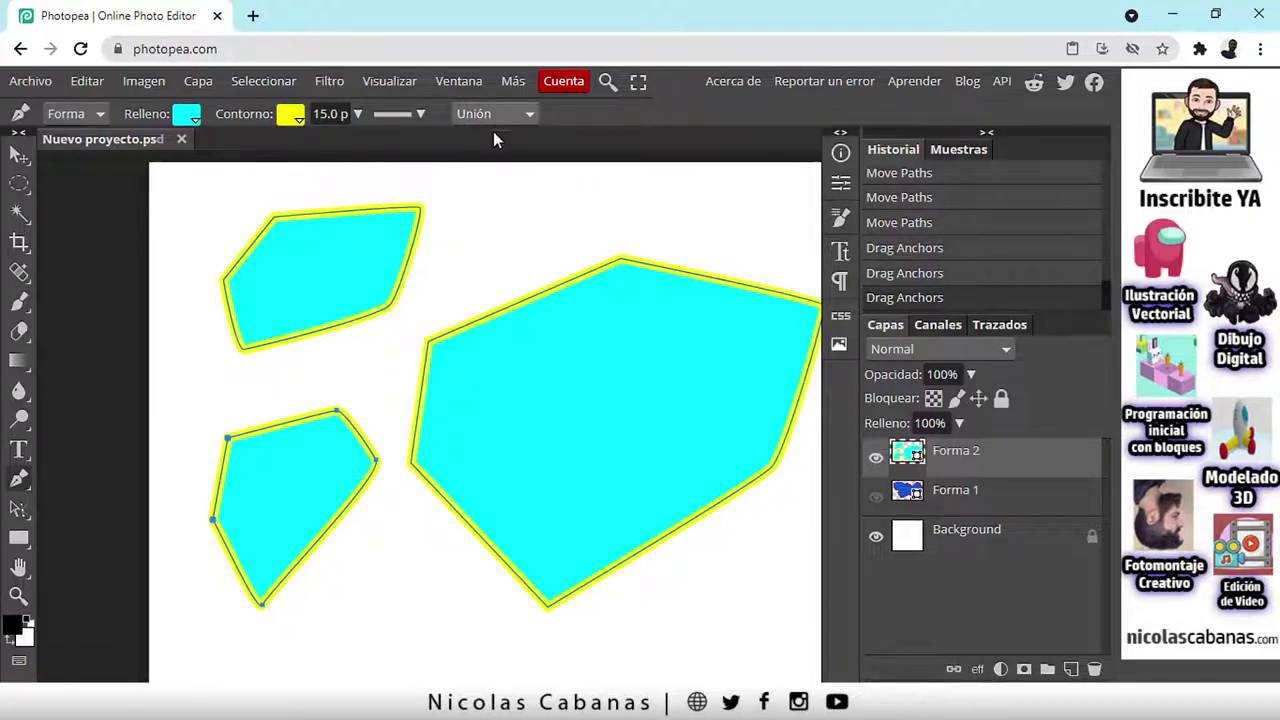
left_click(486, 254)
left_click(322, 441)
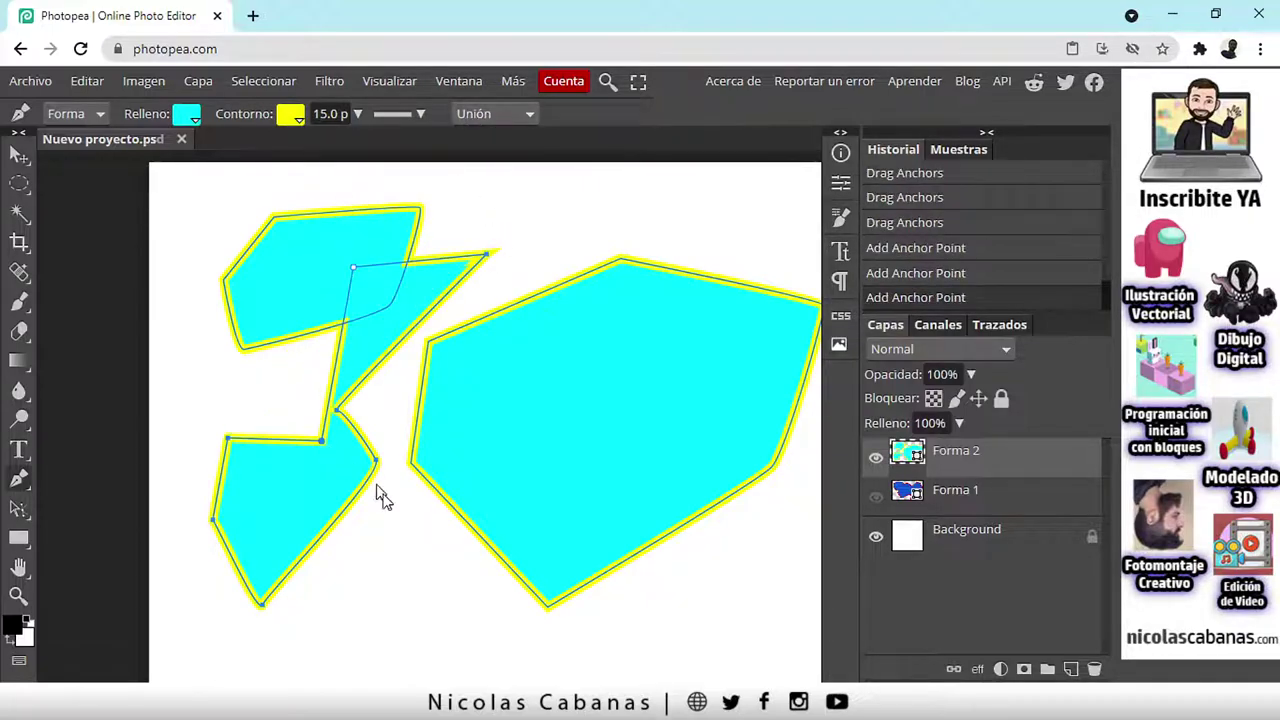
left_click(404, 515)
left_click(289, 383)
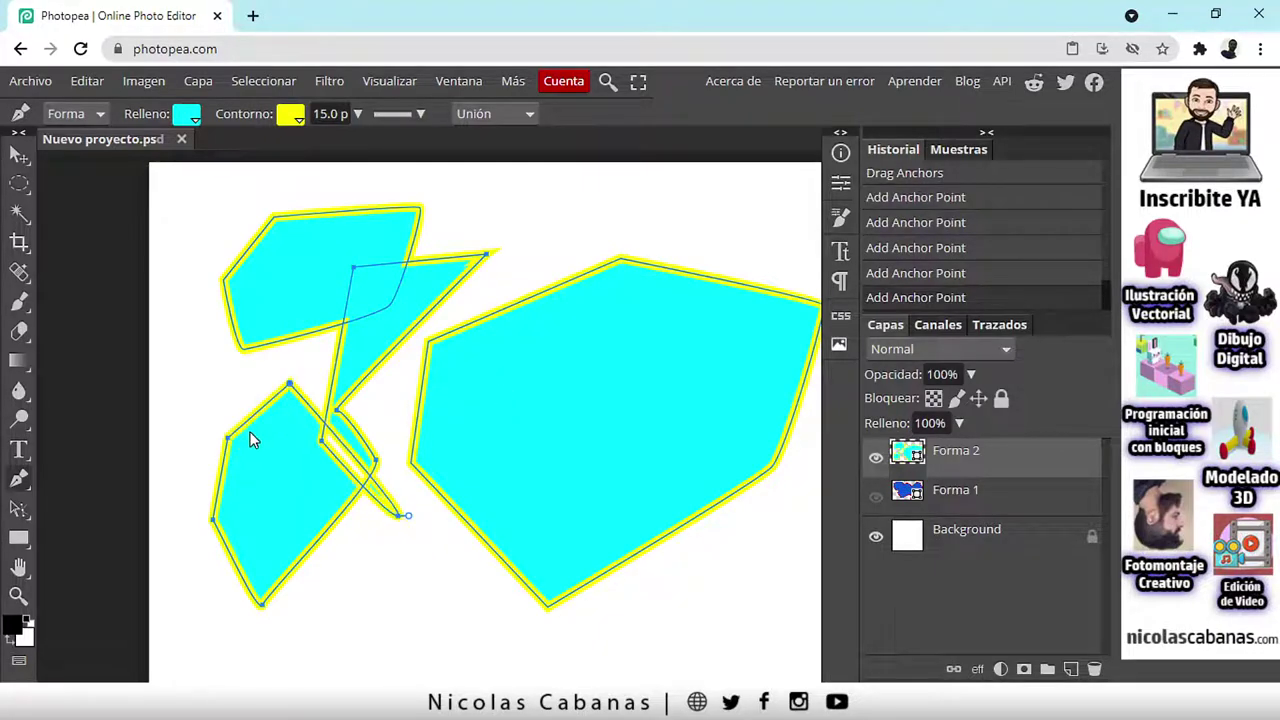
key("Escape")
Step: Draw a large open five-point path overlapping all the shapes in Unión mode, and a short separate segment above it
left_click(560, 238)
left_click(400, 226)
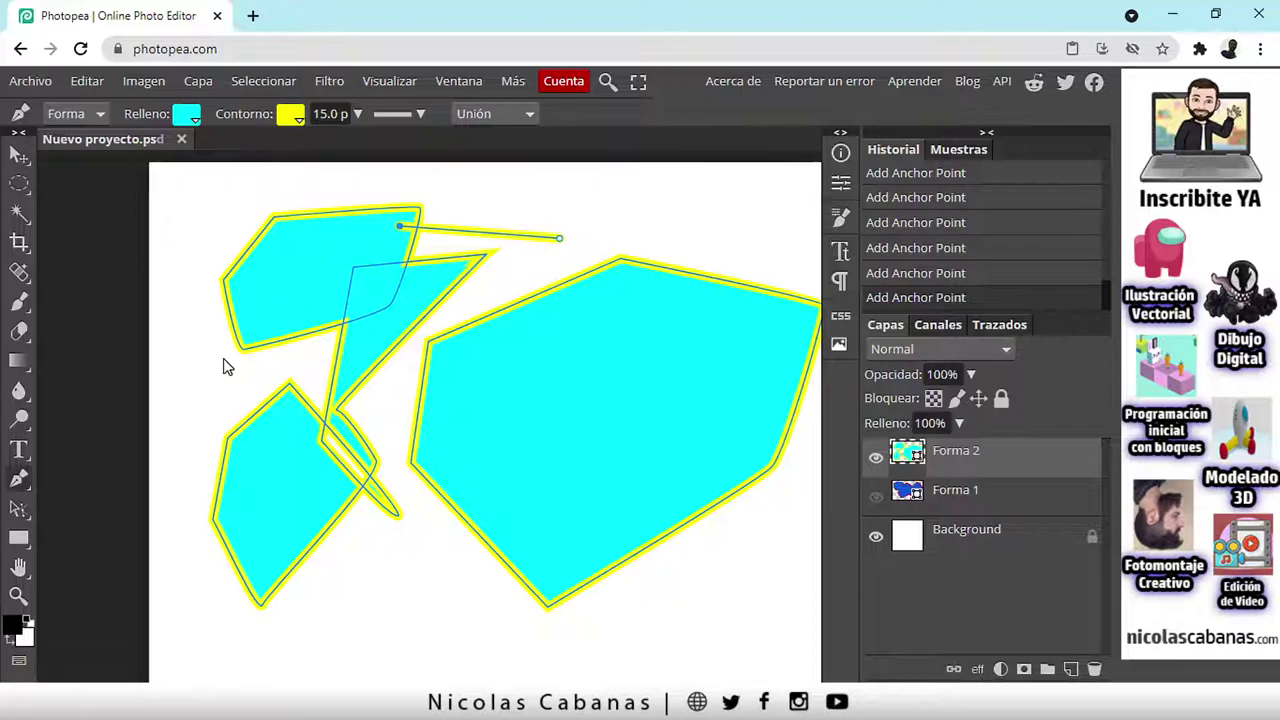
left_click(222, 358)
left_click(281, 658)
left_click(670, 466)
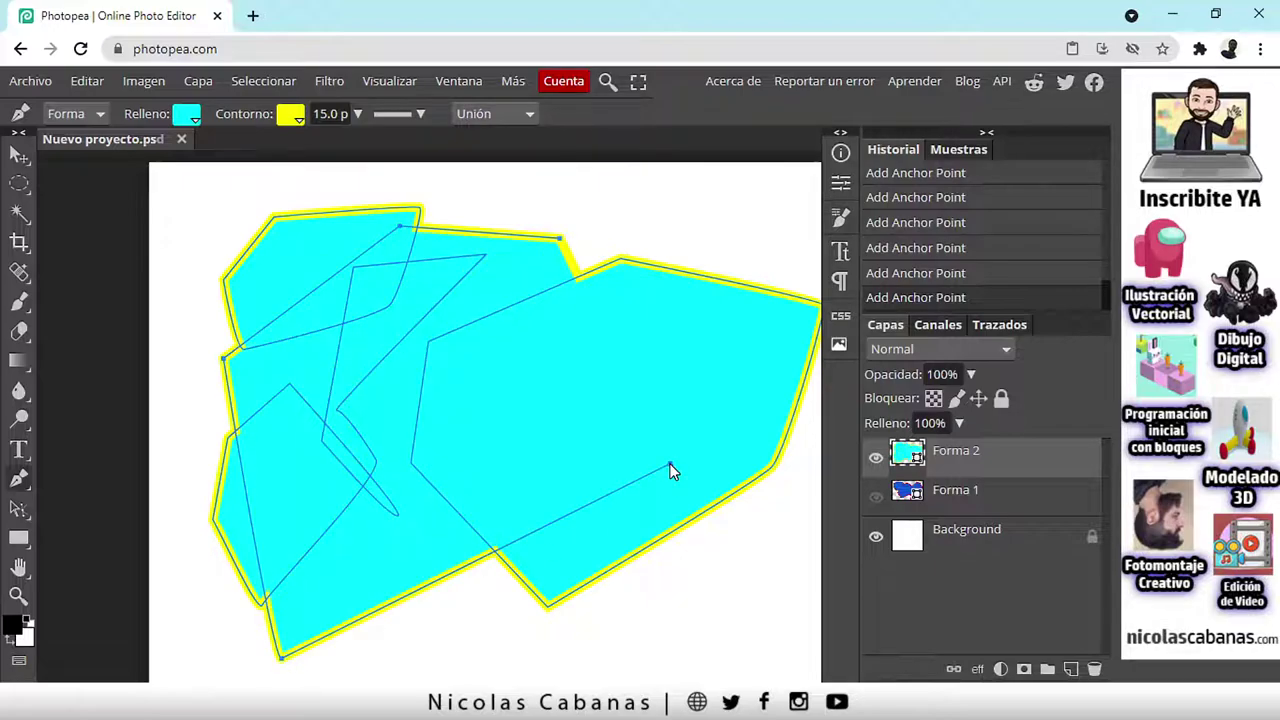
left_click(664, 209)
left_click(530, 193)
Step: Undo the anchors of the overlapping path and the short segment, and delete the leftover open path
key("ctrl+z")
key("ctrl+z")
key("ctrl+z")
key("ctrl+z")
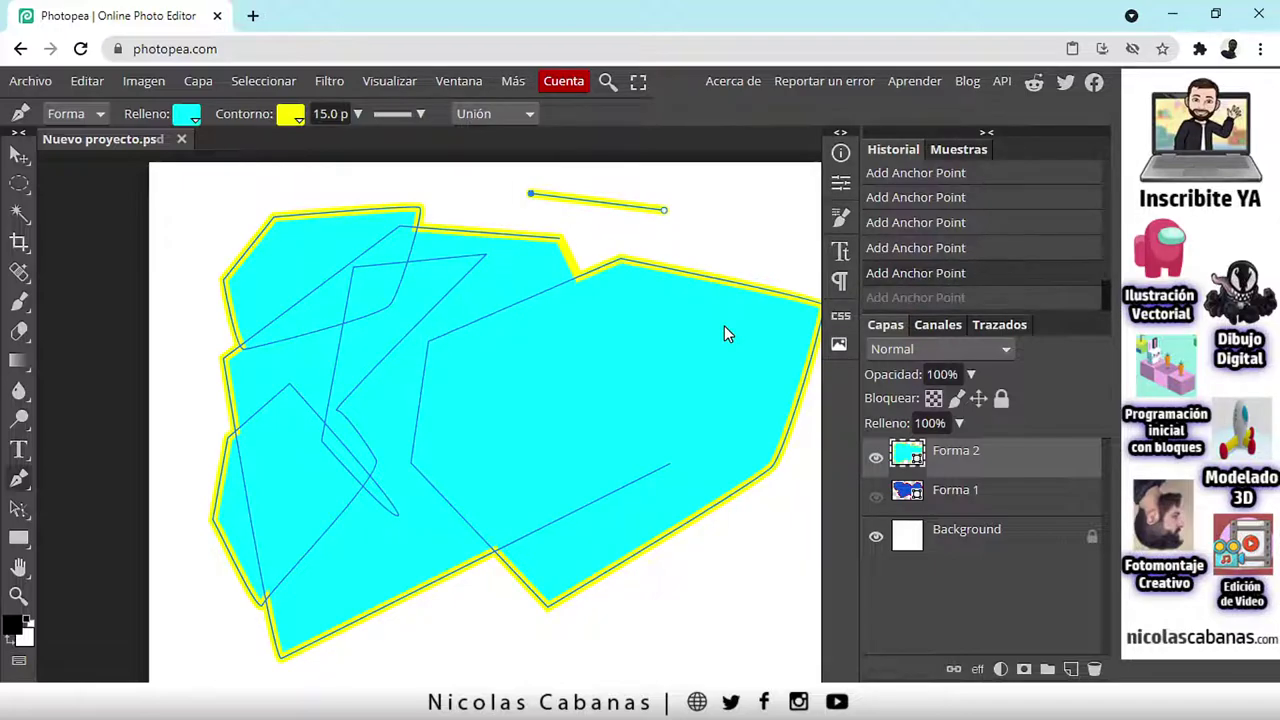
key("ctrl+z")
key("ctrl+z")
key("ctrl+z")
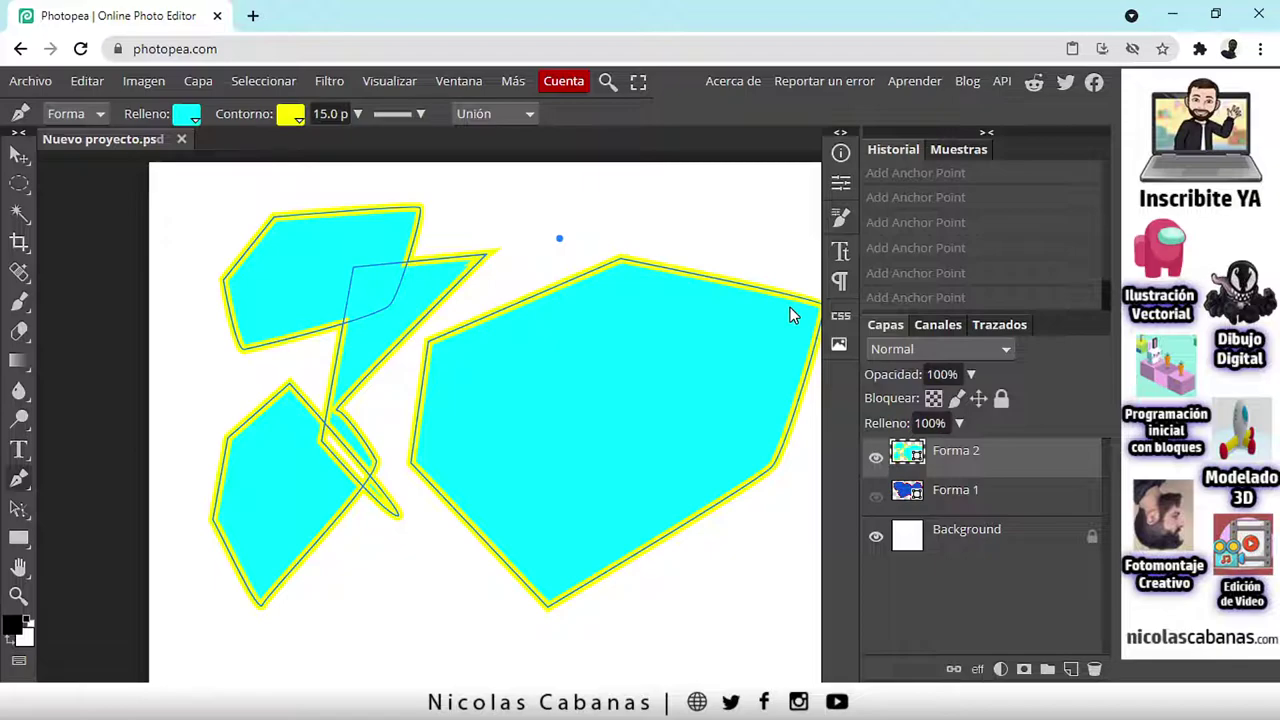
left_click(345, 566)
key("Delete")
key("Delete")
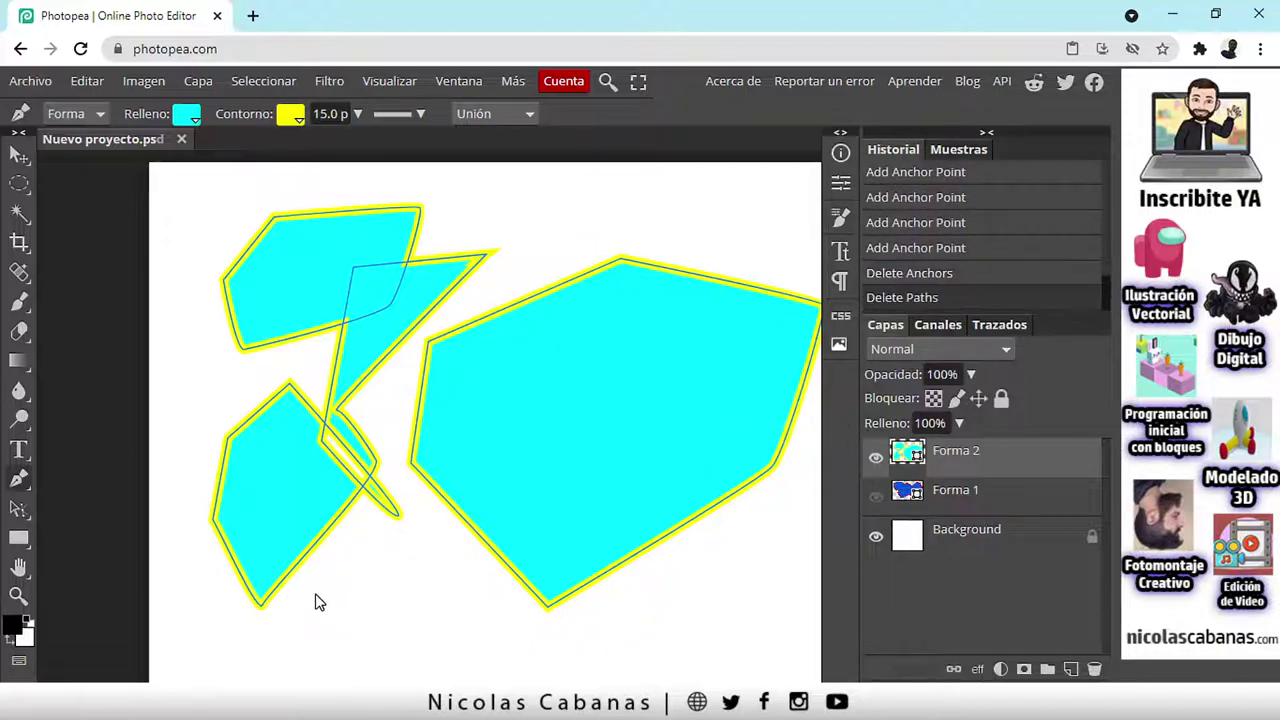
Step: With the Pen in Unión mode, draw an open four-point path in the empty space below the lower-left shape
left_click(358, 546)
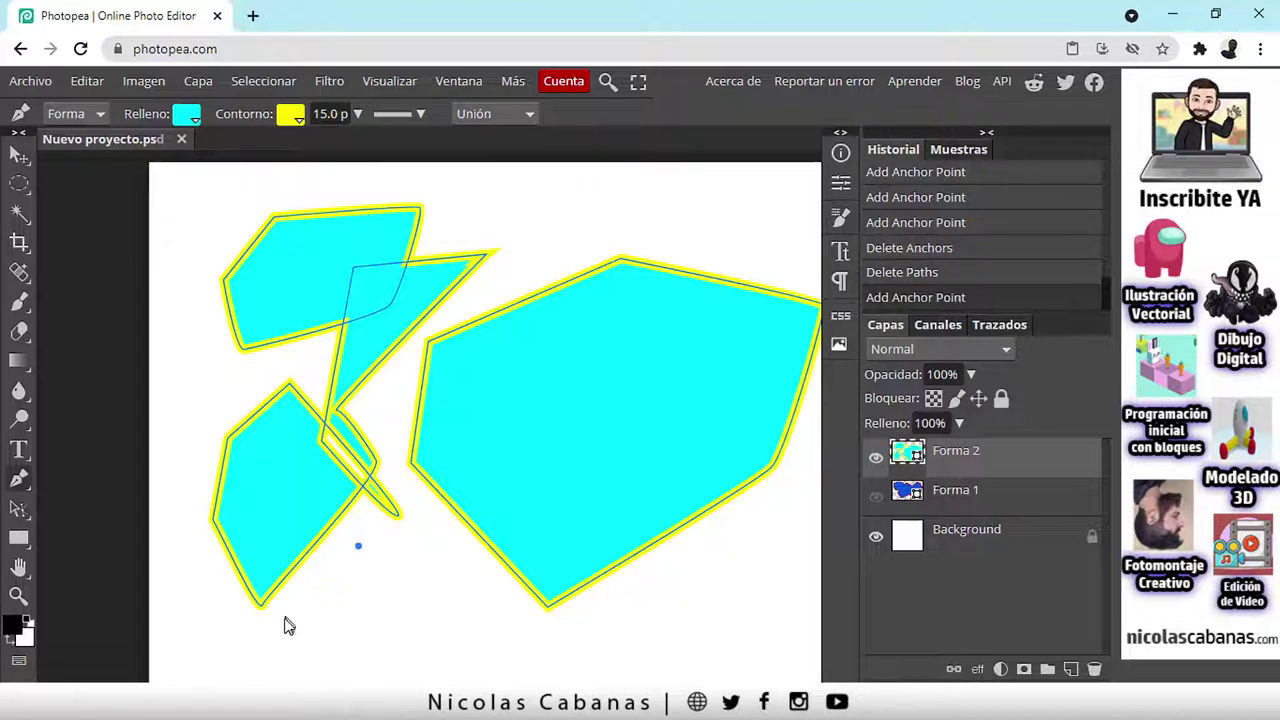
left_click(284, 618)
left_click(376, 660)
left_click(457, 614)
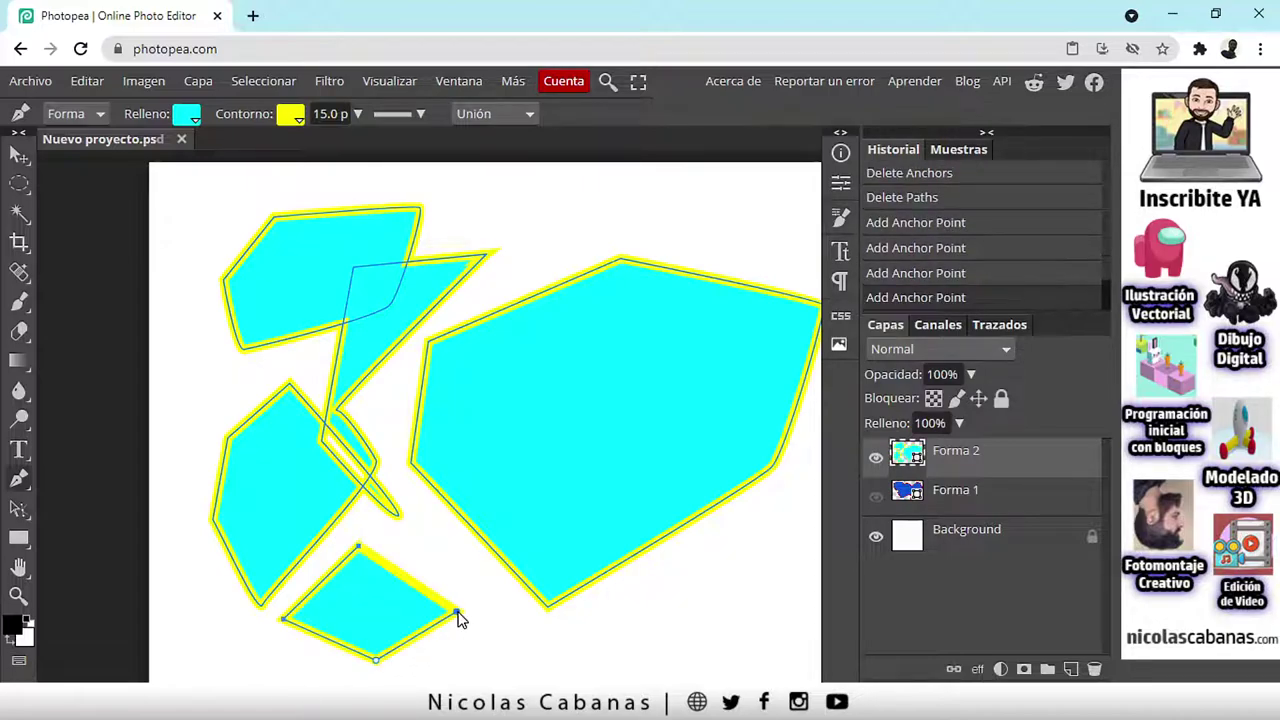
Step: Draw a small closed five-sided shape beside the open four-point path, below the large shape, with the Pen in Unión mode
scroll(395, 640, "up", 3)
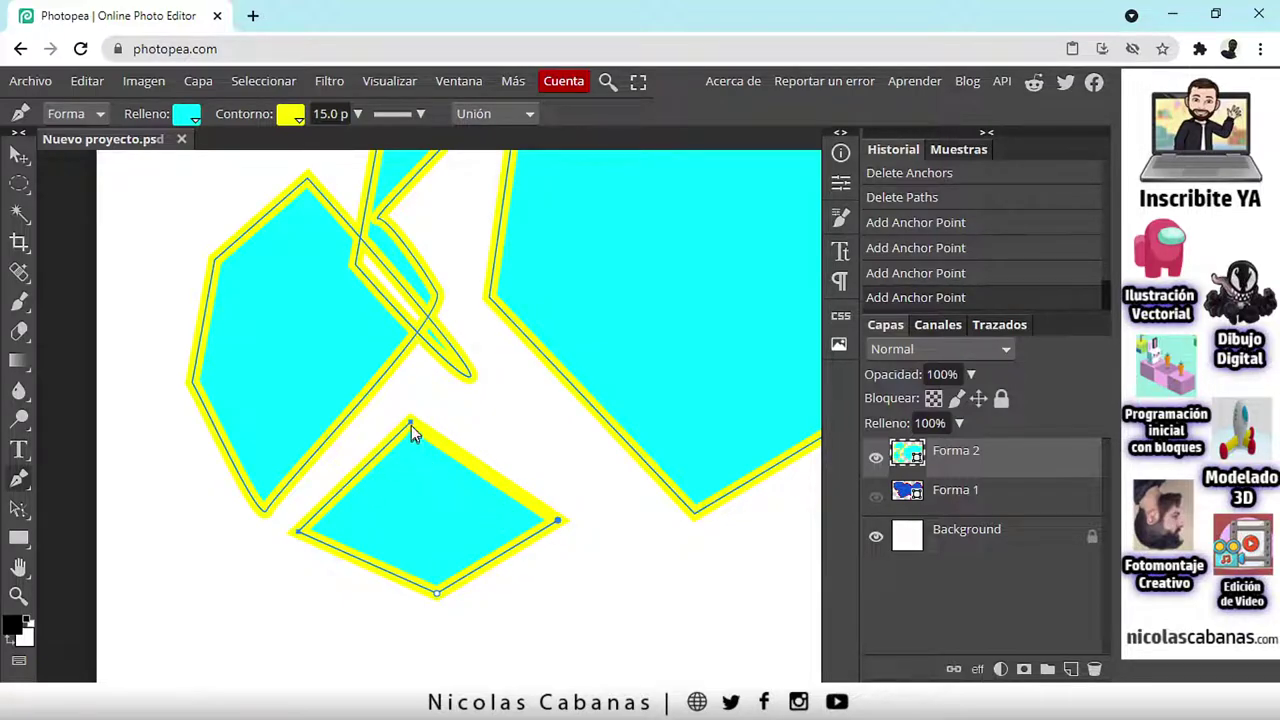
left_click_drag(628, 574, 517, 559)
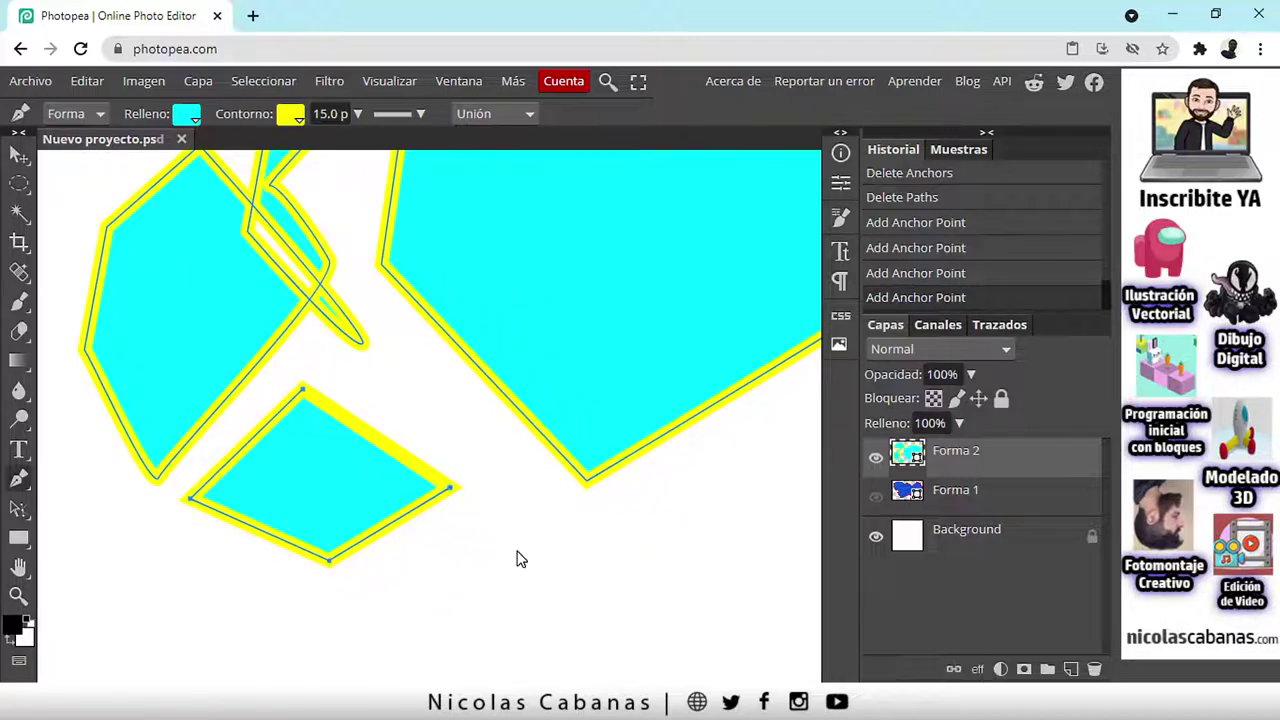
left_click(517, 550)
left_click(493, 607)
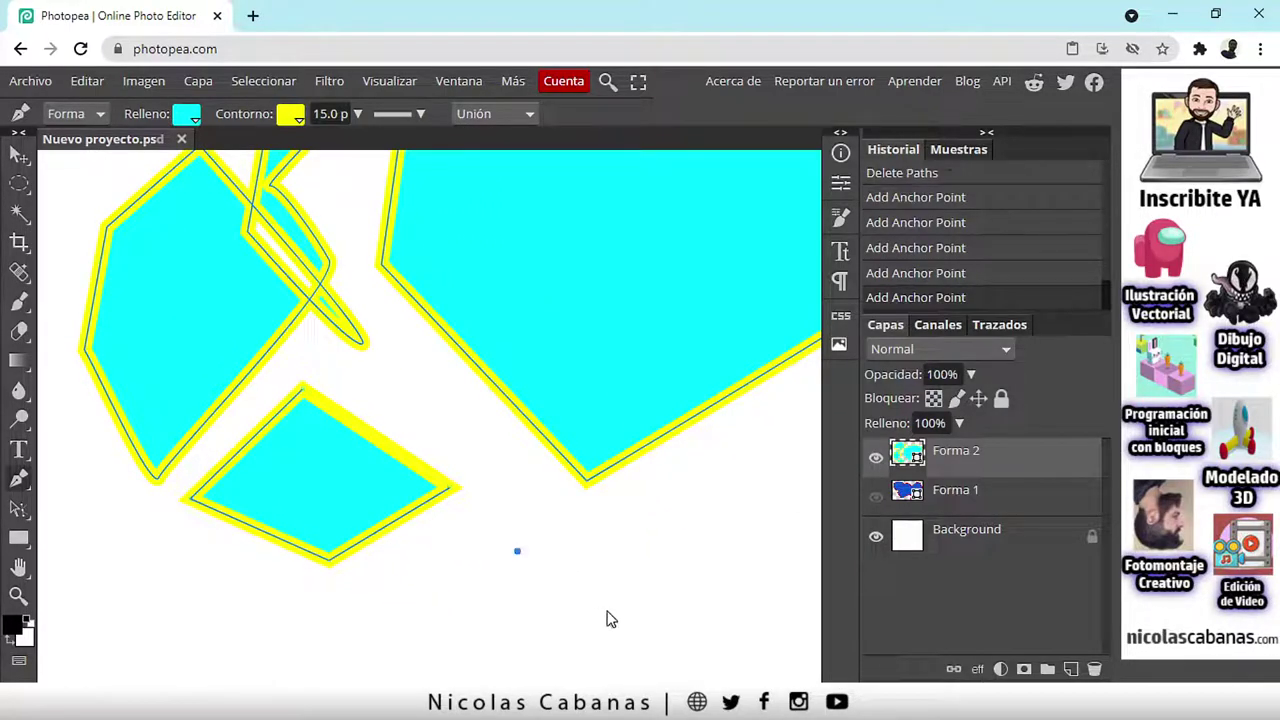
left_click(614, 608)
left_click(660, 550)
left_click(518, 553)
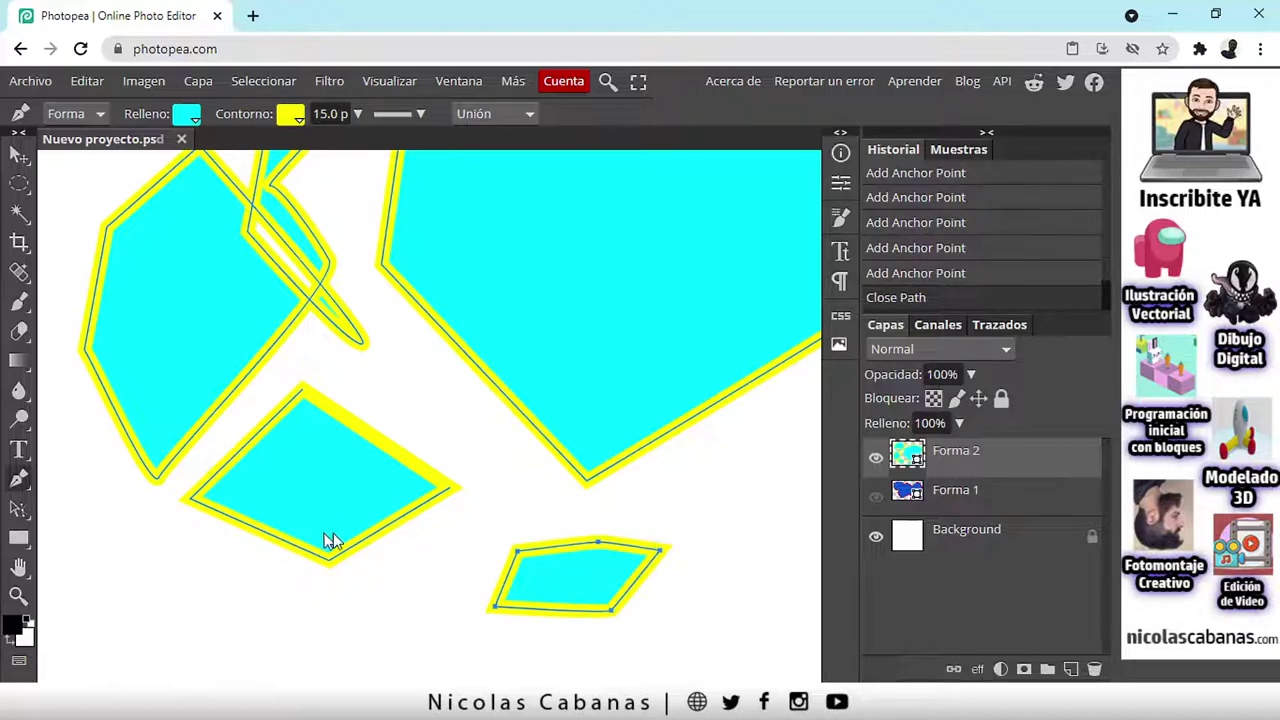
Step: Try closing the open four-point path by joining its right end anchor to its top anchor with the Pen, and undo the closure
left_click(18, 507)
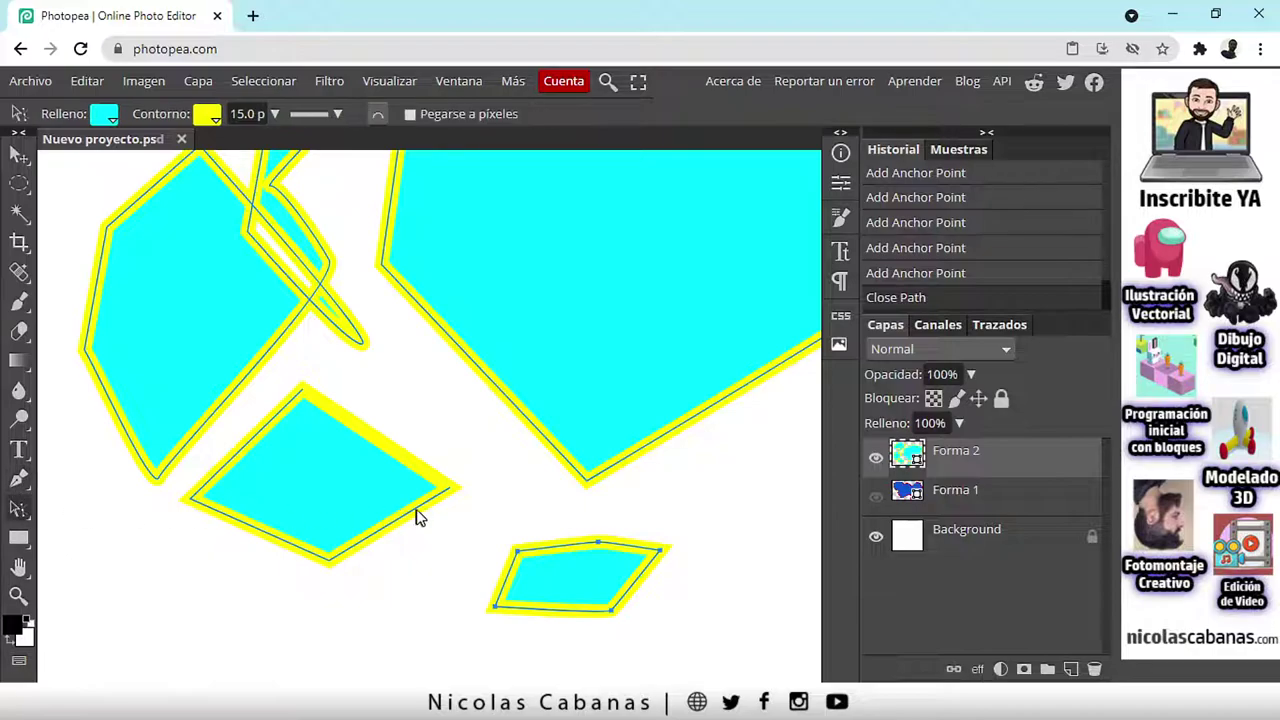
left_click(449, 489)
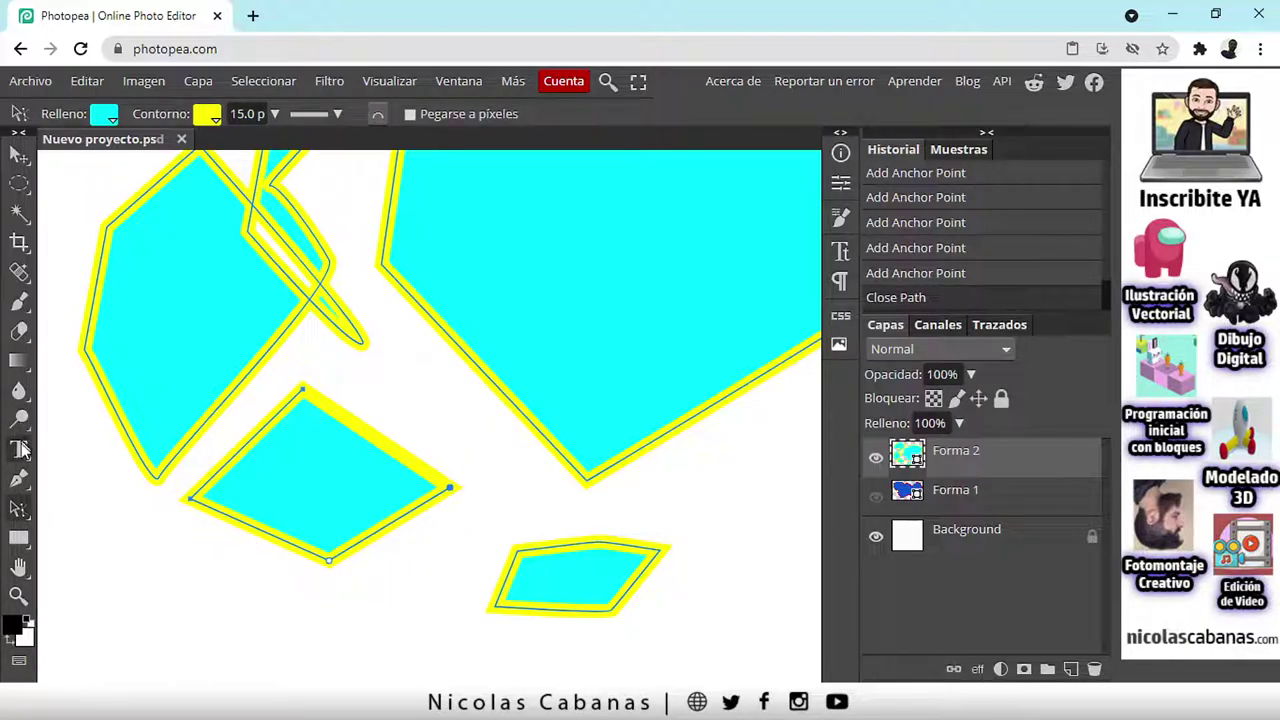
left_click(19, 478)
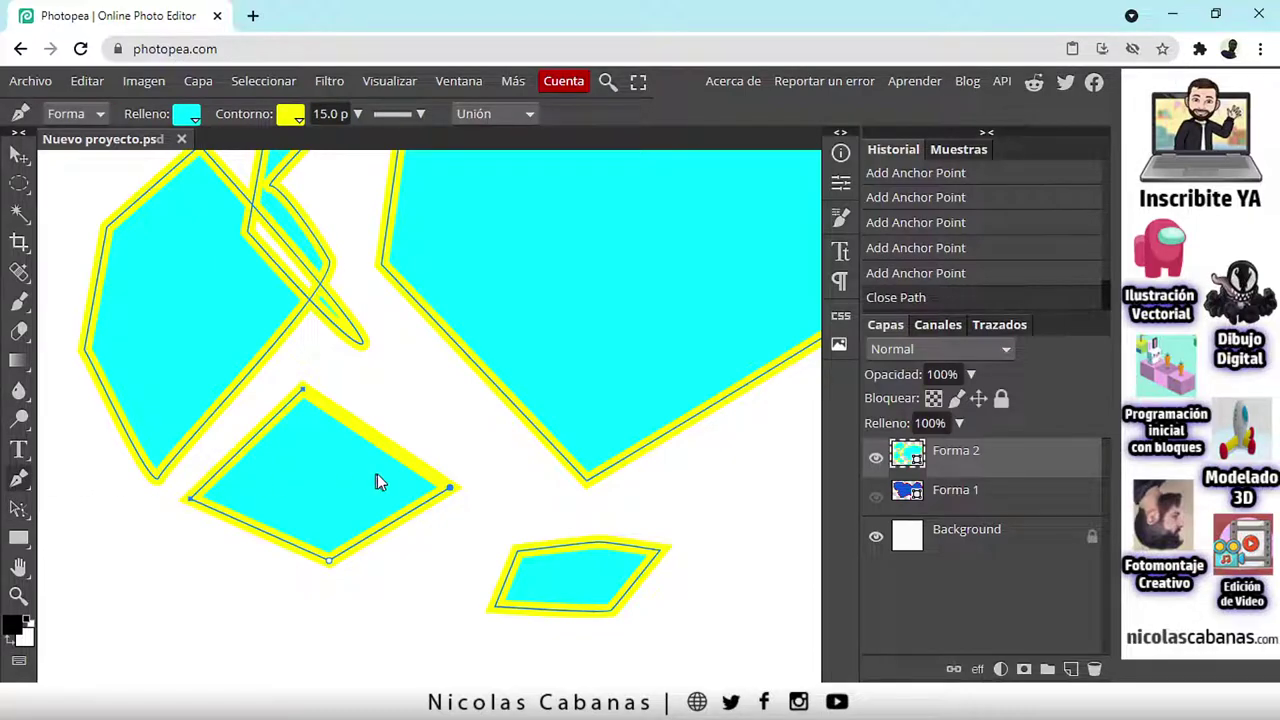
left_click(450, 490)
left_click(303, 392)
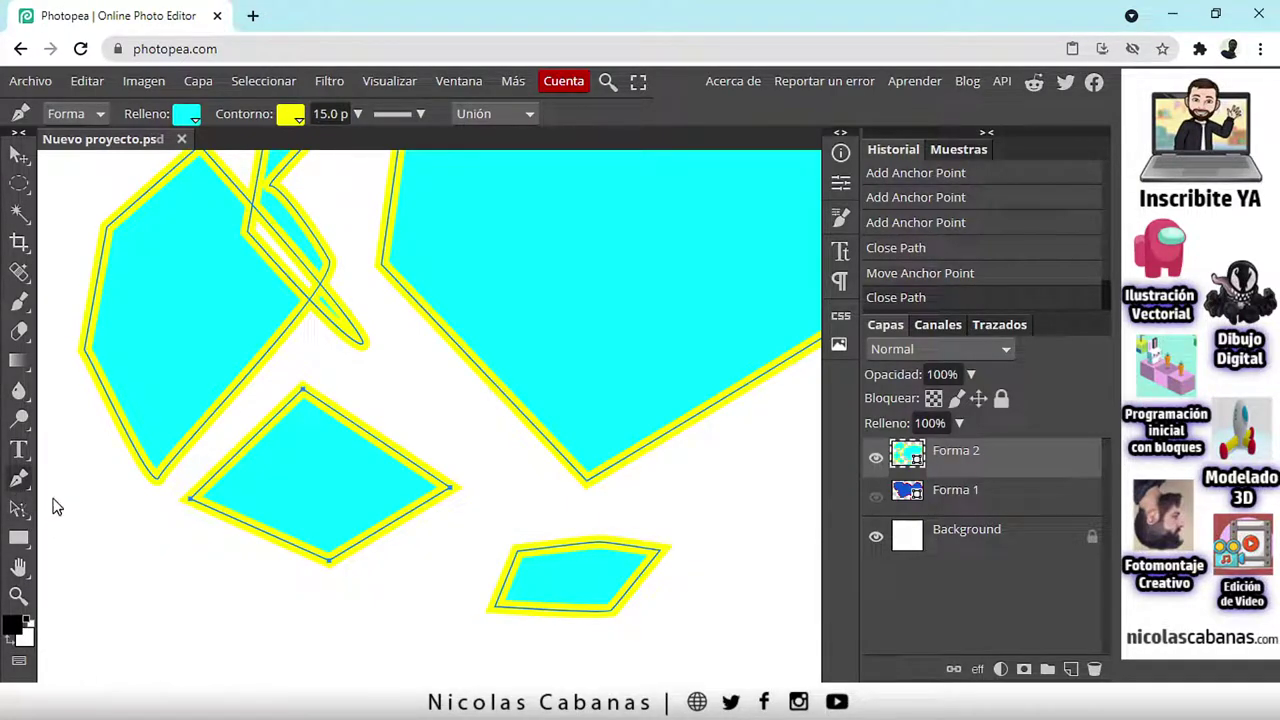
key("ctrl+z")
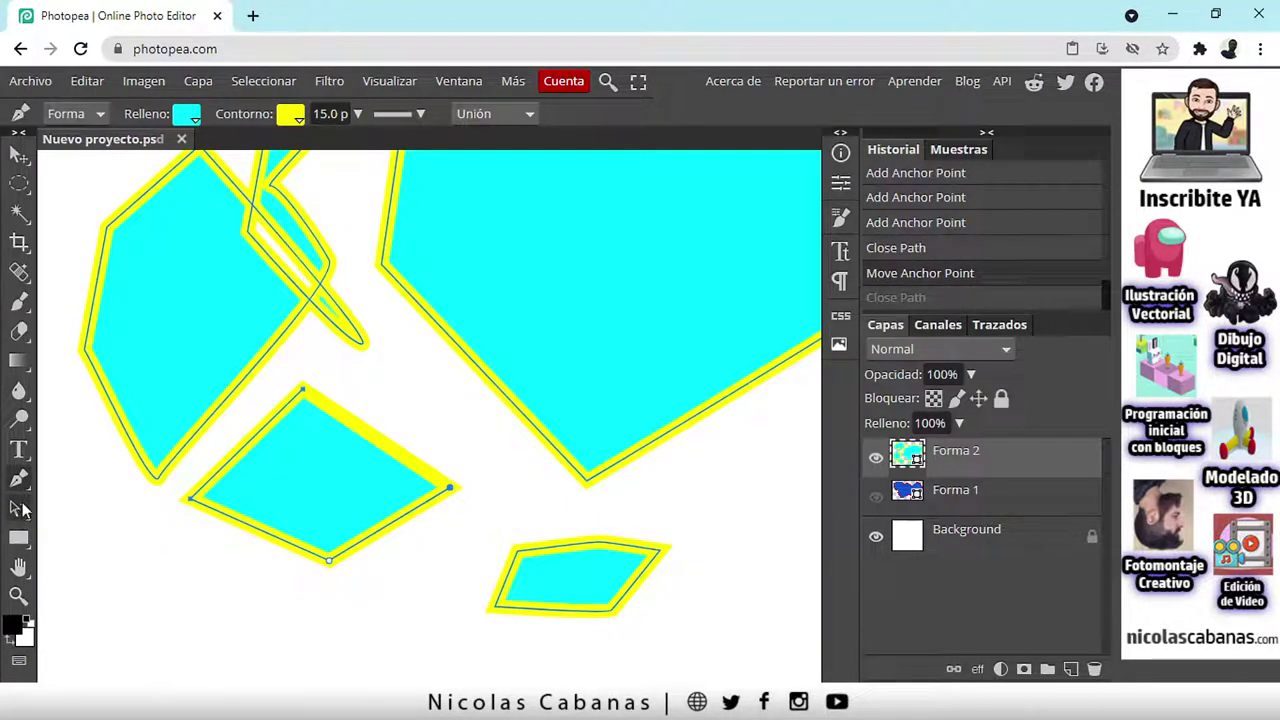
Step: Select the right end anchor of the open four-point path with Selección directa and close the path at its top anchor with the Pen
right_click(18, 509)
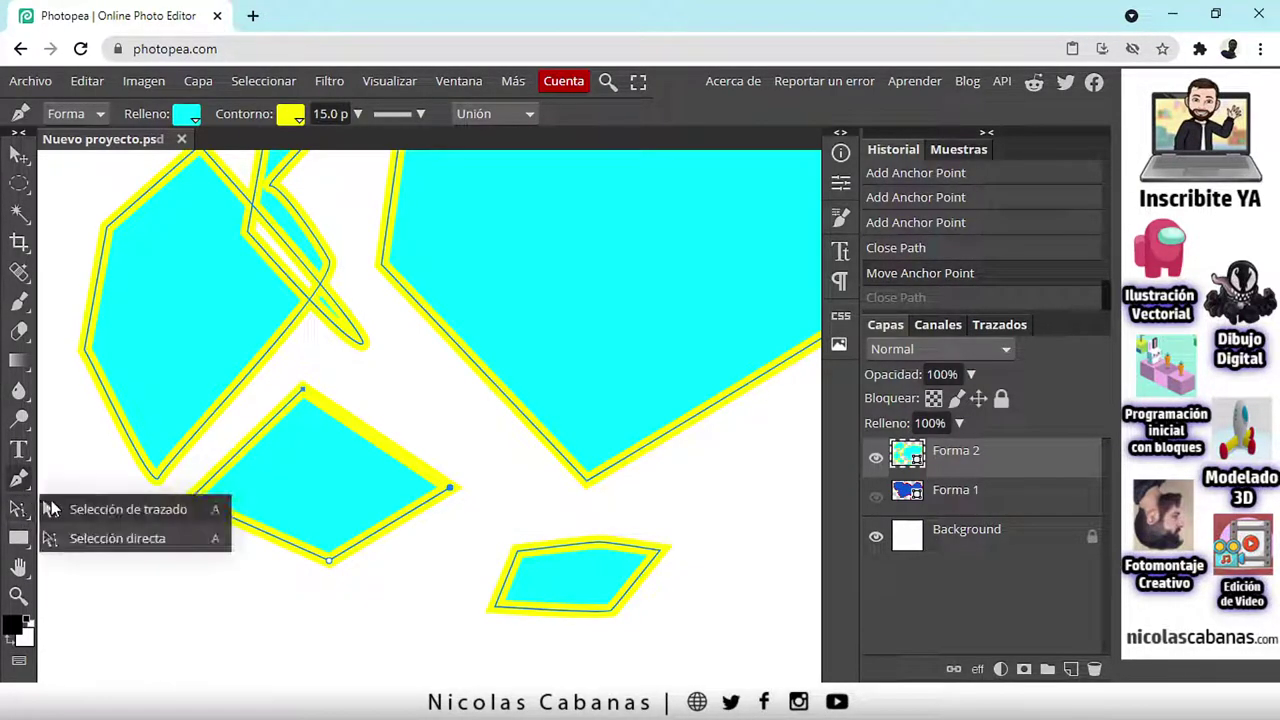
left_click(149, 540)
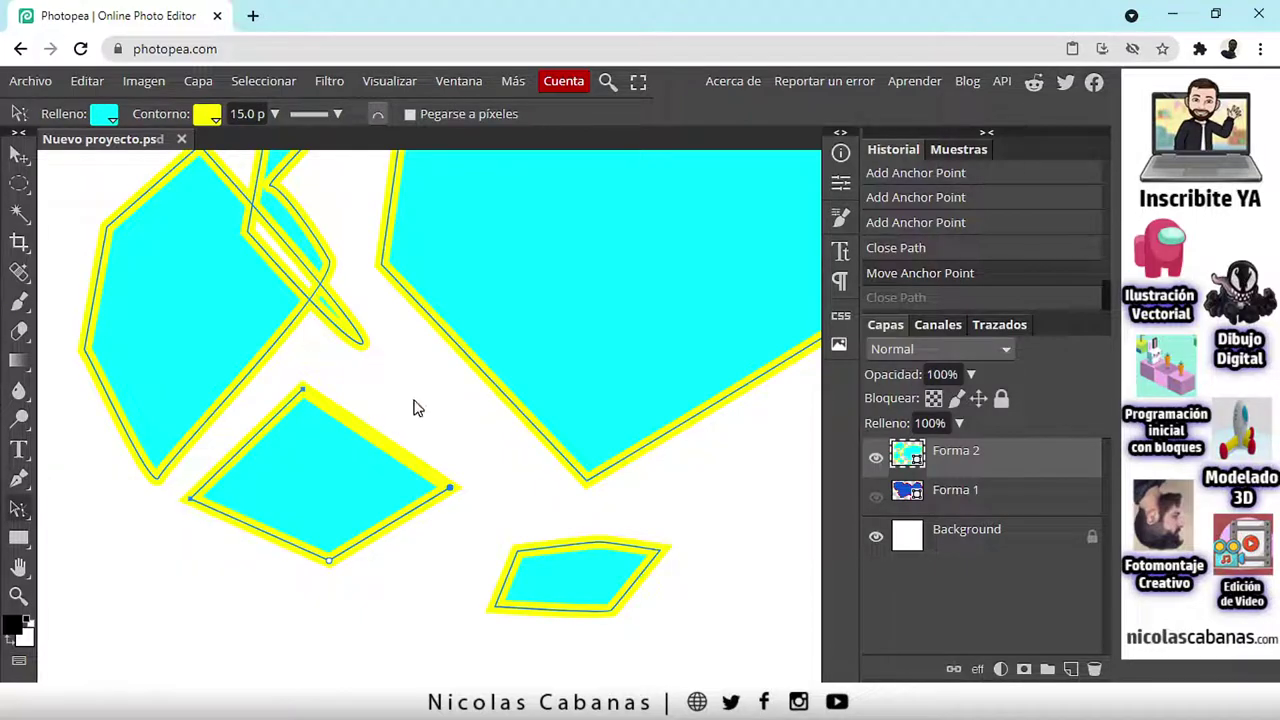
left_click(450, 488)
left_click(20, 480)
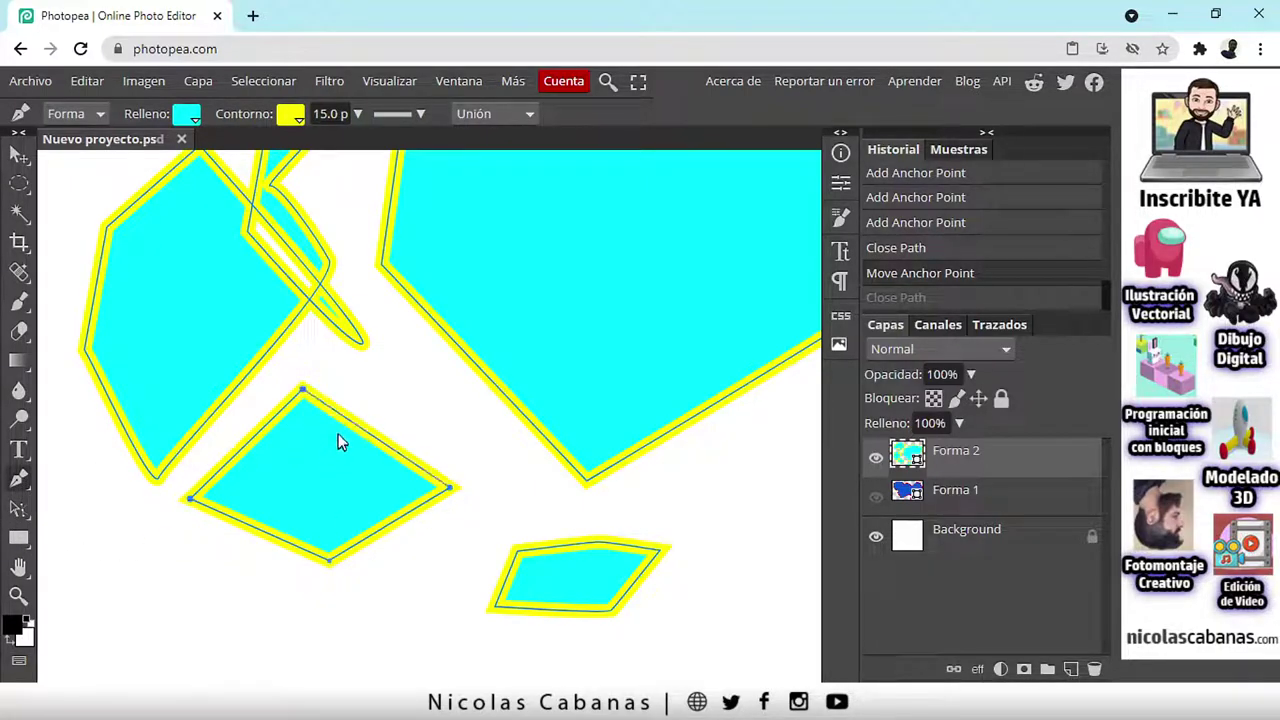
Step: Redo the closing of the cyan diamond's path and hide the Forma 2 layer
key("ctrl+shift+z")
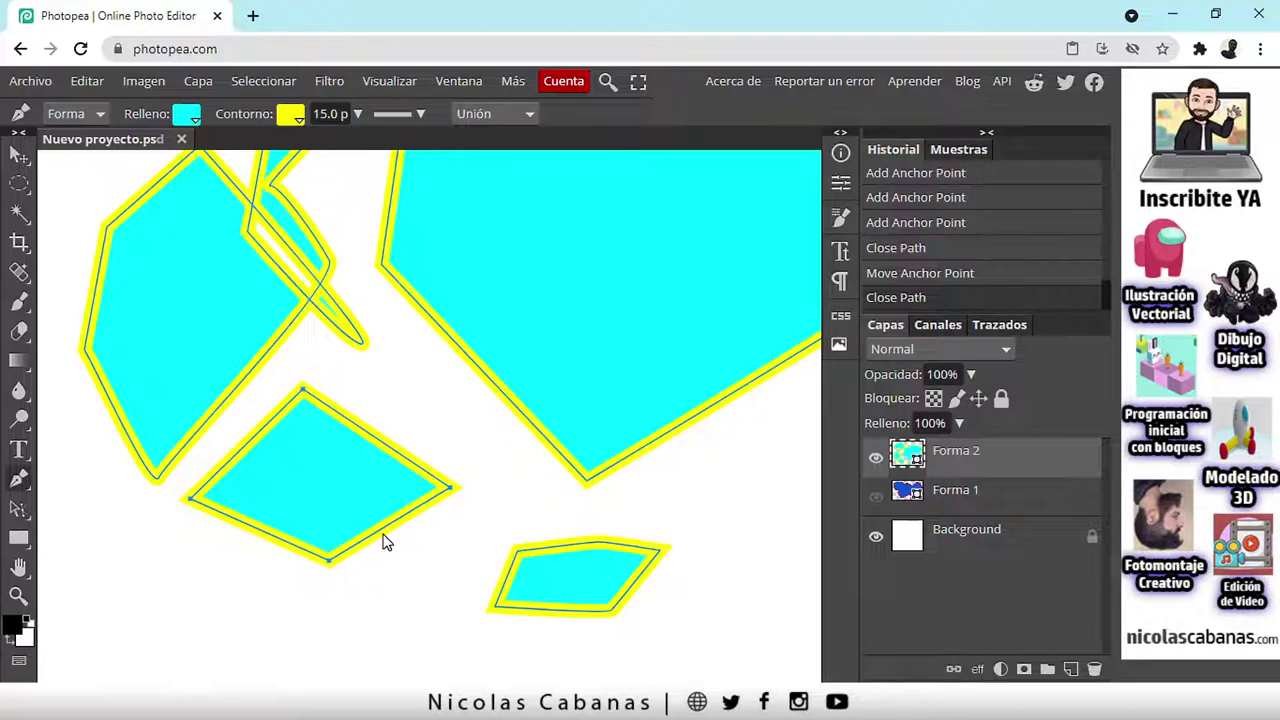
left_click(876, 457)
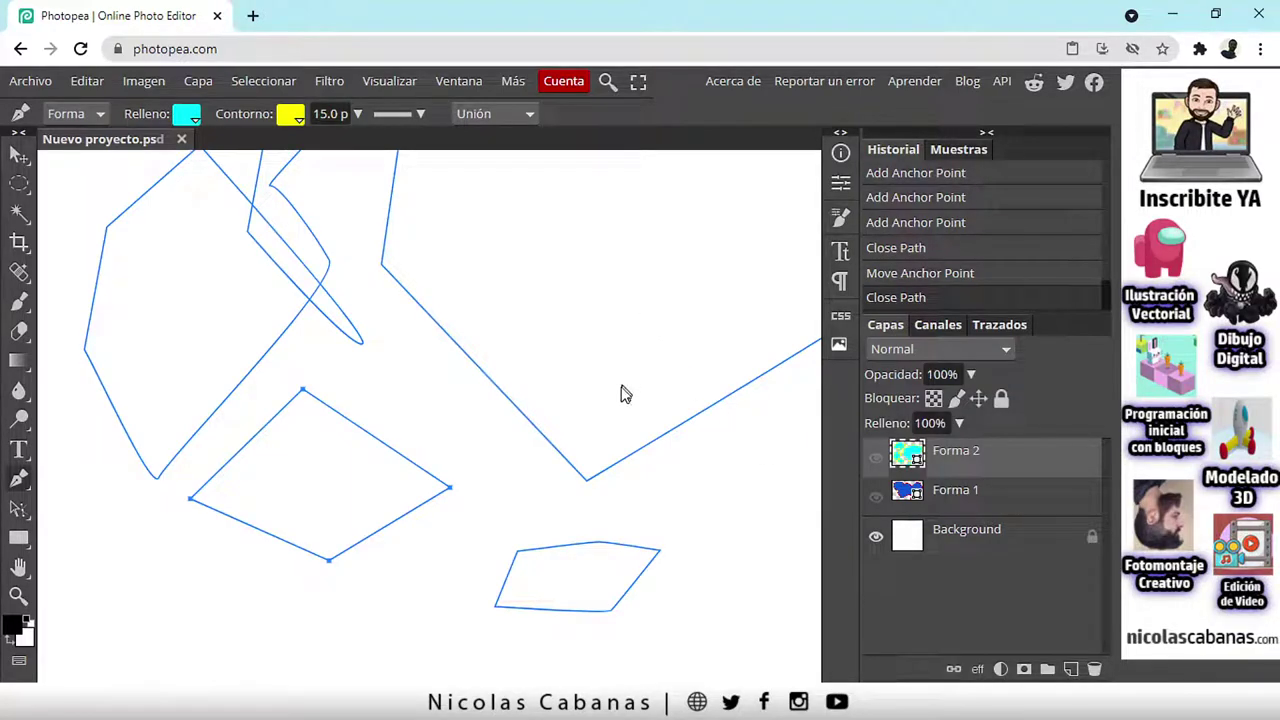
scroll(630, 390, "down", 1)
scroll(643, 395, "down", 1)
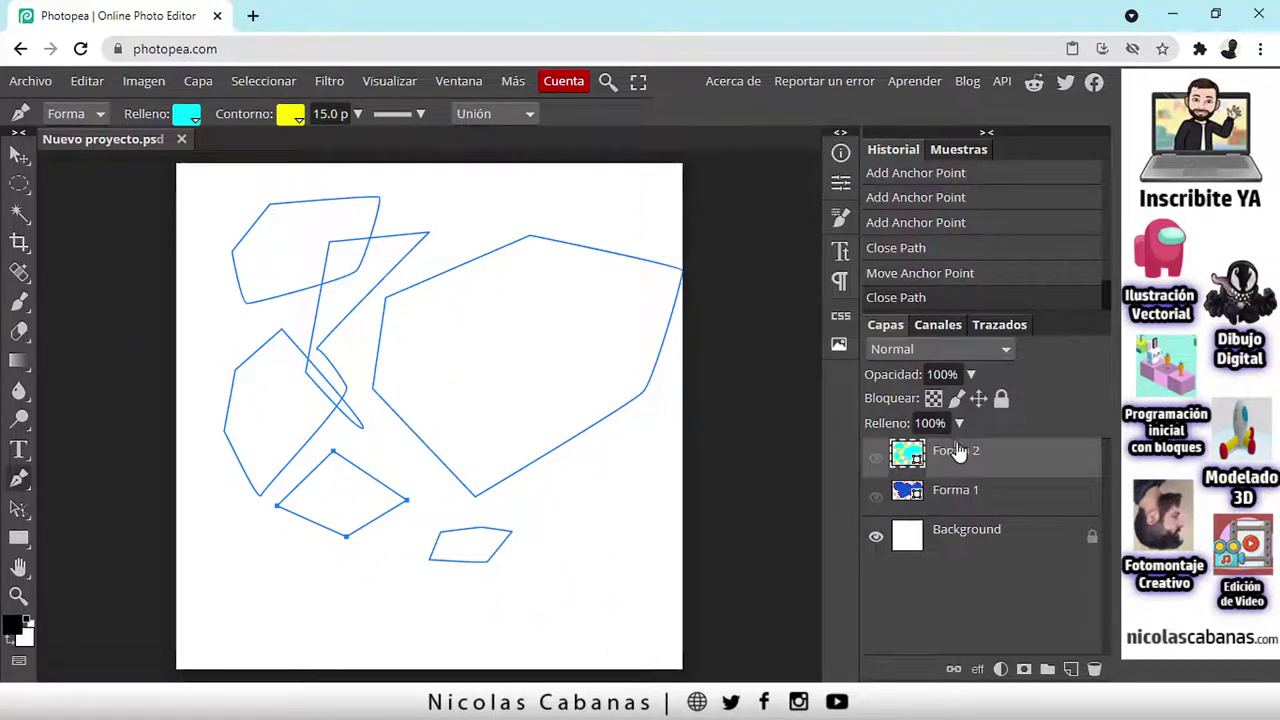
Step: Set the Pen's path operation to Nueva capa and draw a large, open six-point shape in the middle of the canvas
left_click(507, 112)
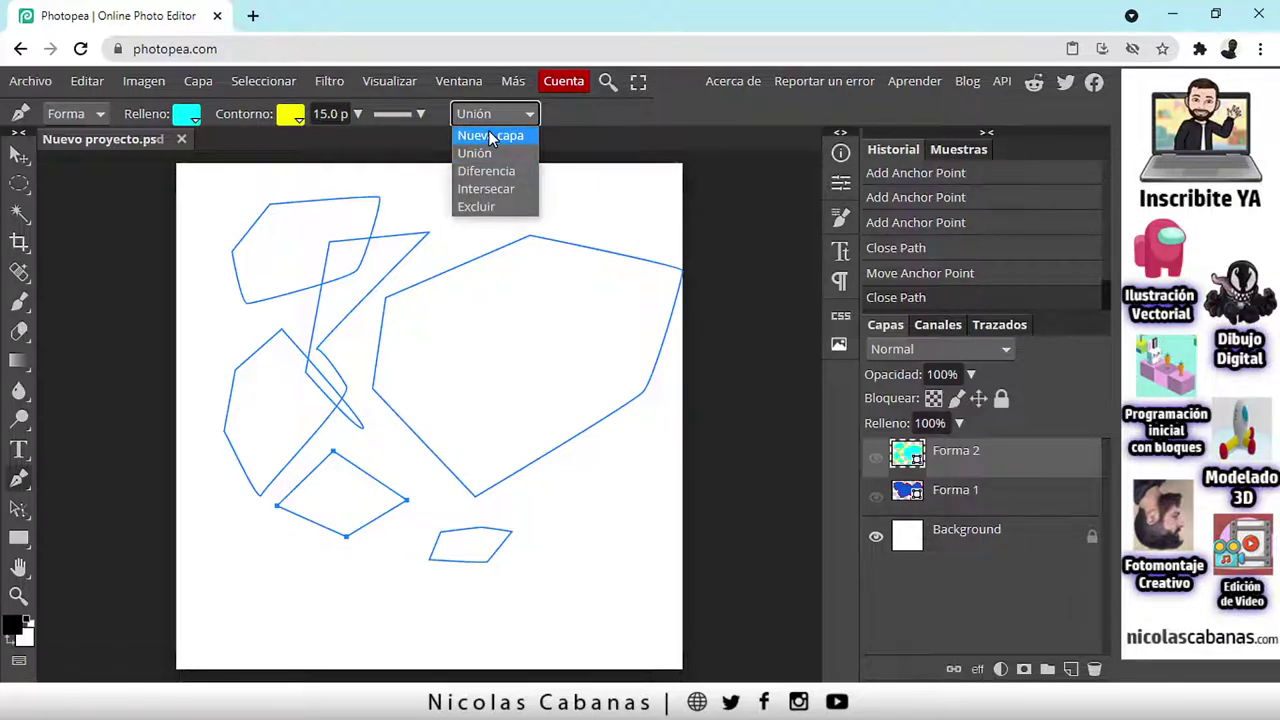
left_click(490, 136)
left_click(451, 244)
left_click(301, 291)
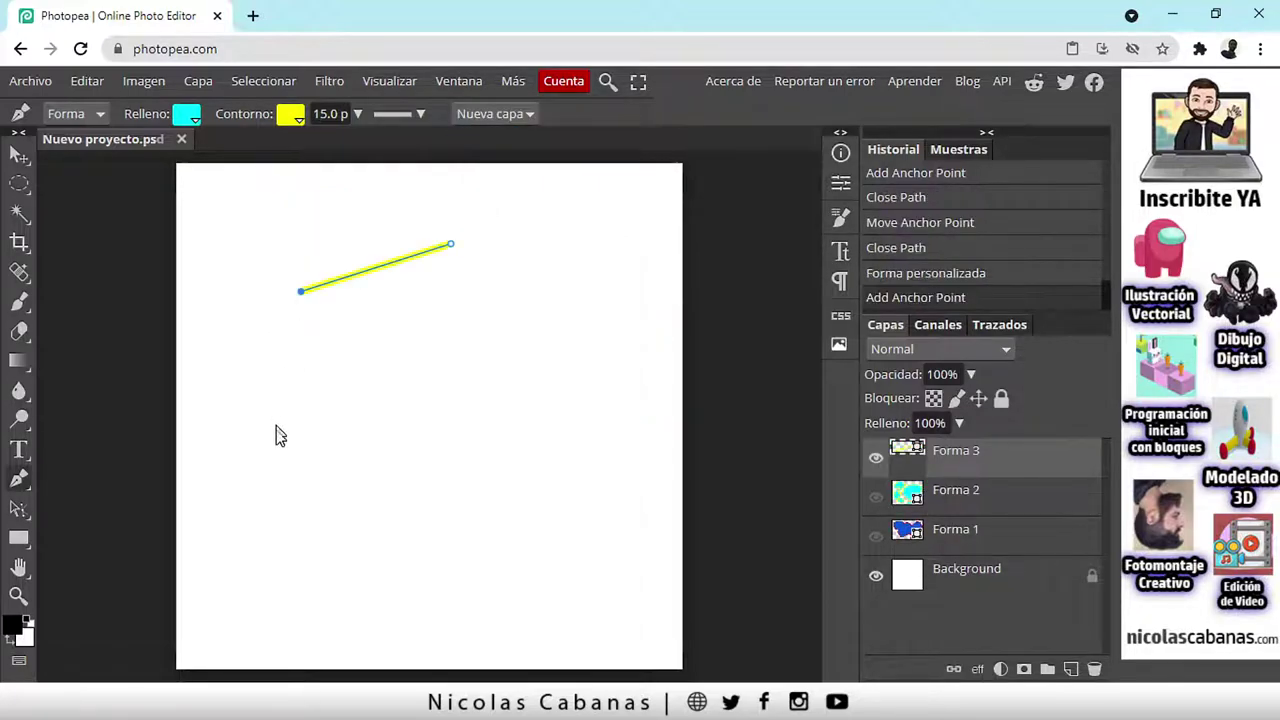
left_click(275, 432)
left_click(370, 510)
left_click_drag(572, 472, 592, 428)
left_click(593, 362)
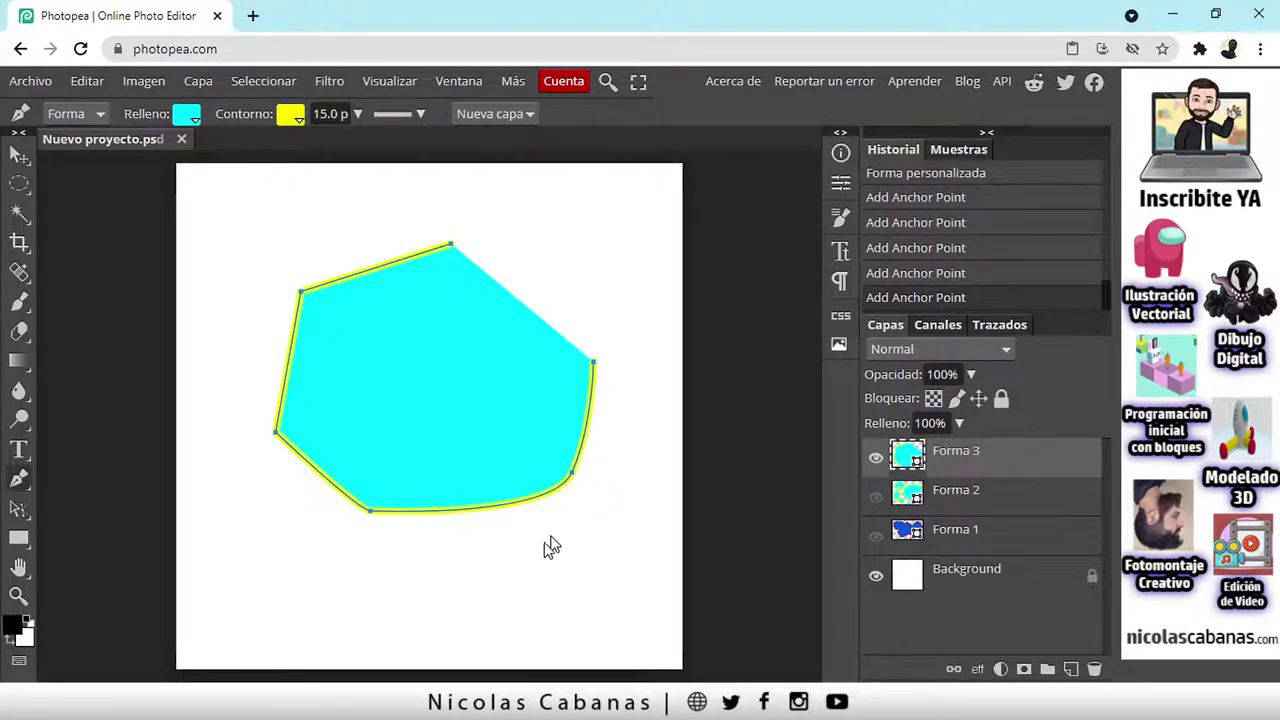
Step: Draw a small closed five-point shape with the Pen tool on its own layer below the large shape
left_click(322, 579)
left_click(272, 612)
left_click_drag(324, 638, 338, 638)
left_click(429, 607)
left_click_drag(402, 574, 421, 574)
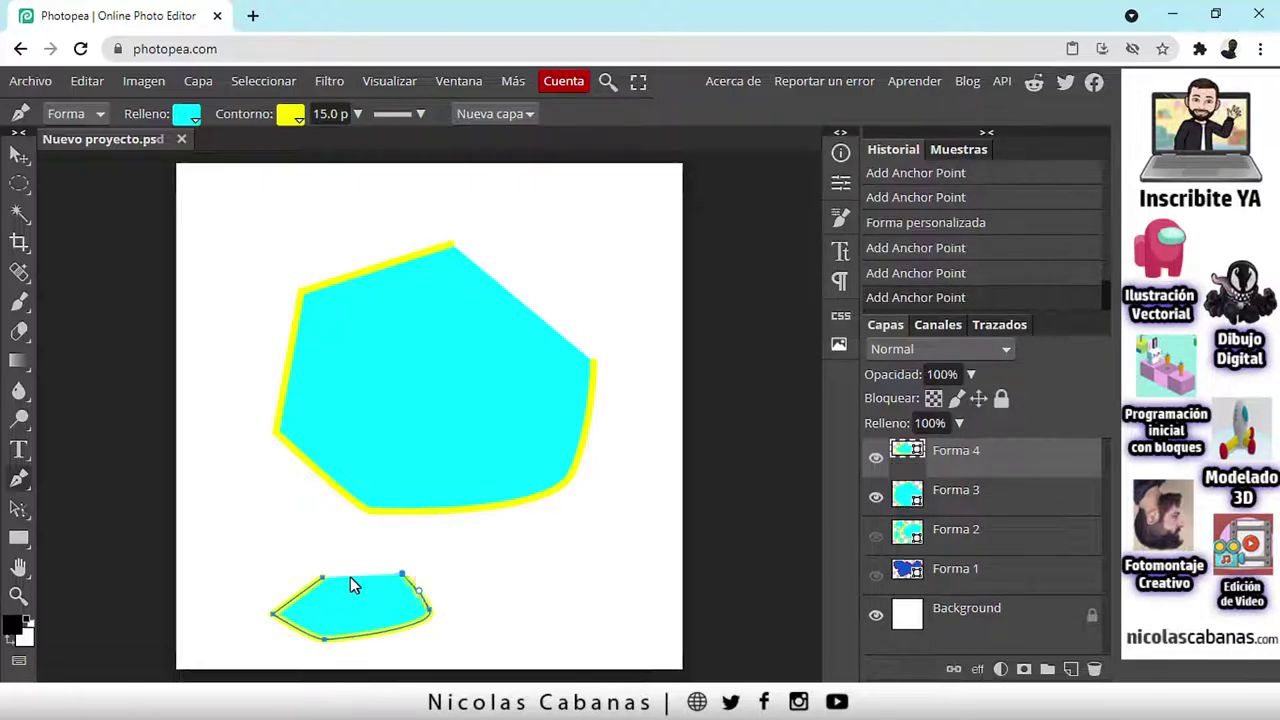
left_click(322, 579)
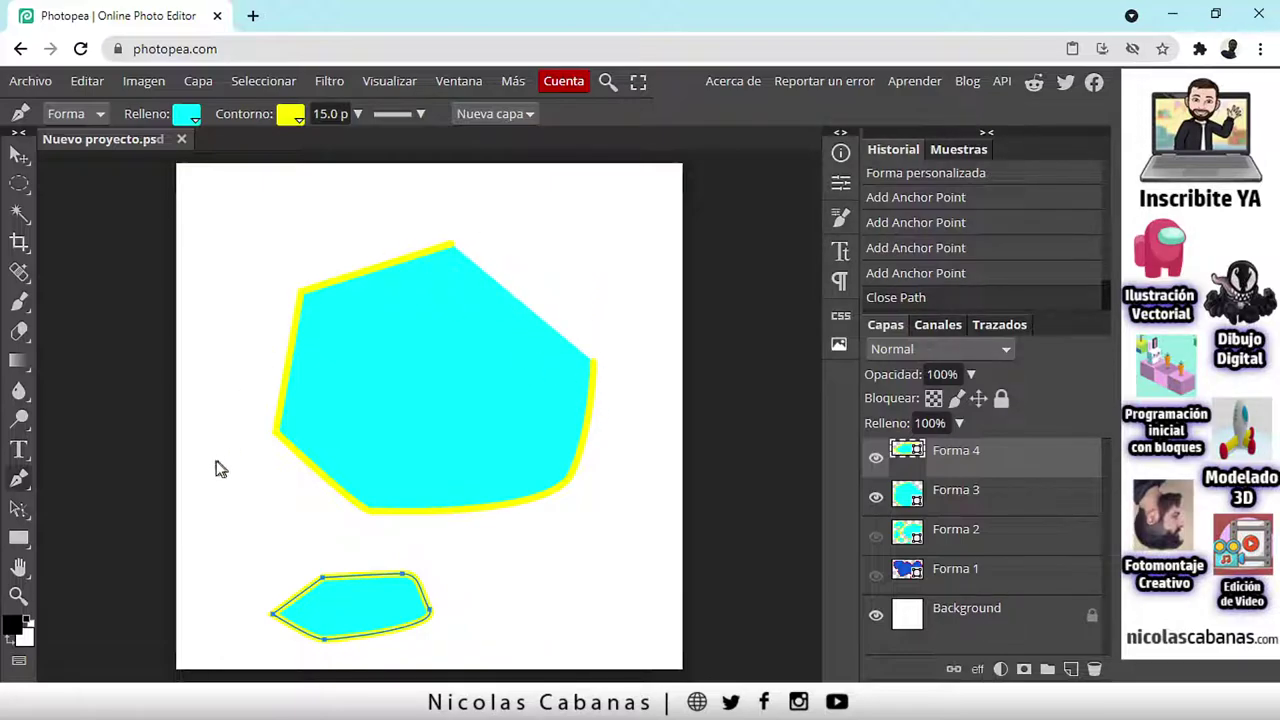
Step: Try to marquee-select the large shape's anchor points with the Direct Selection tool
left_click(28, 507)
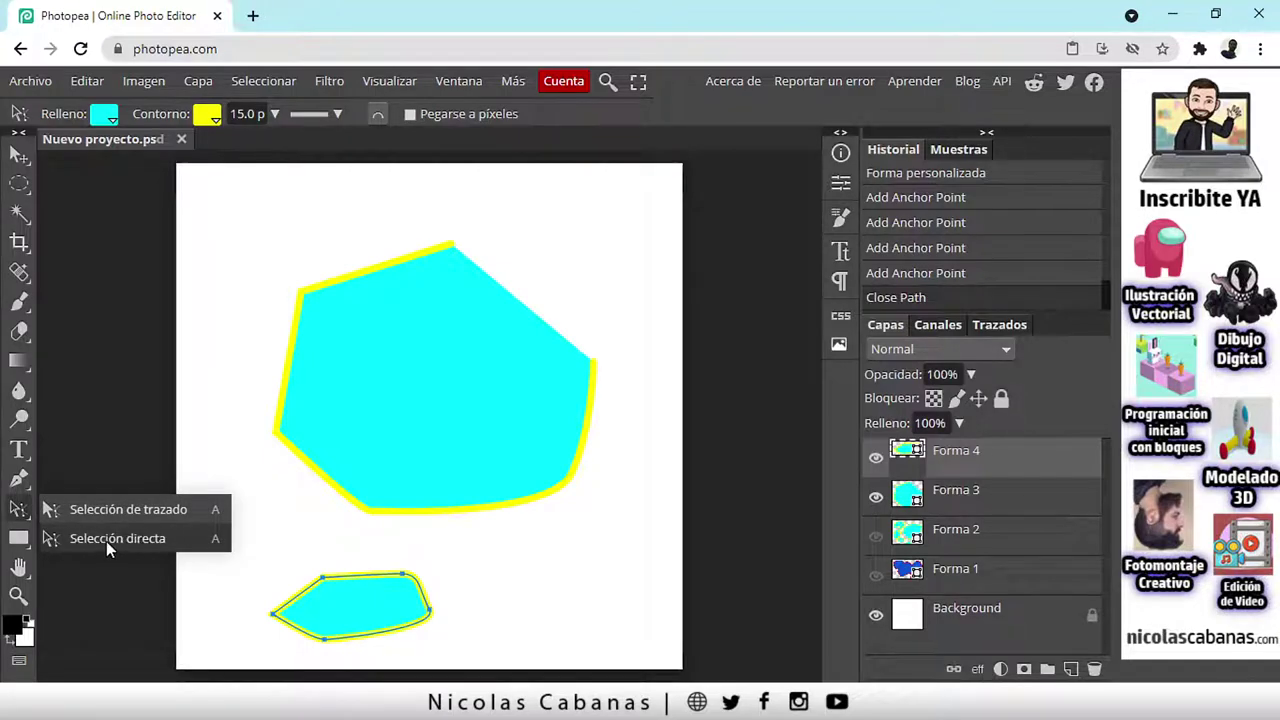
left_click(106, 541)
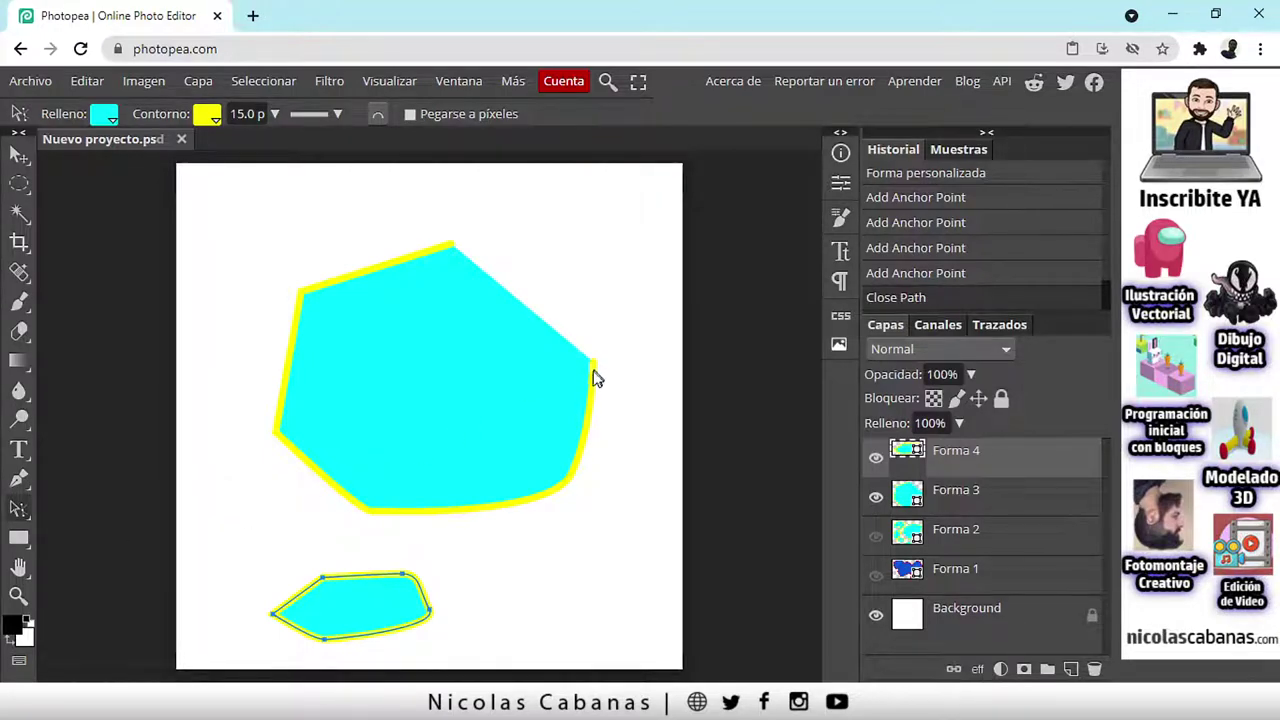
left_click_drag(654, 194, 222, 545)
left_click_drag(646, 210, 257, 543)
left_click(18, 479)
left_click(490, 116)
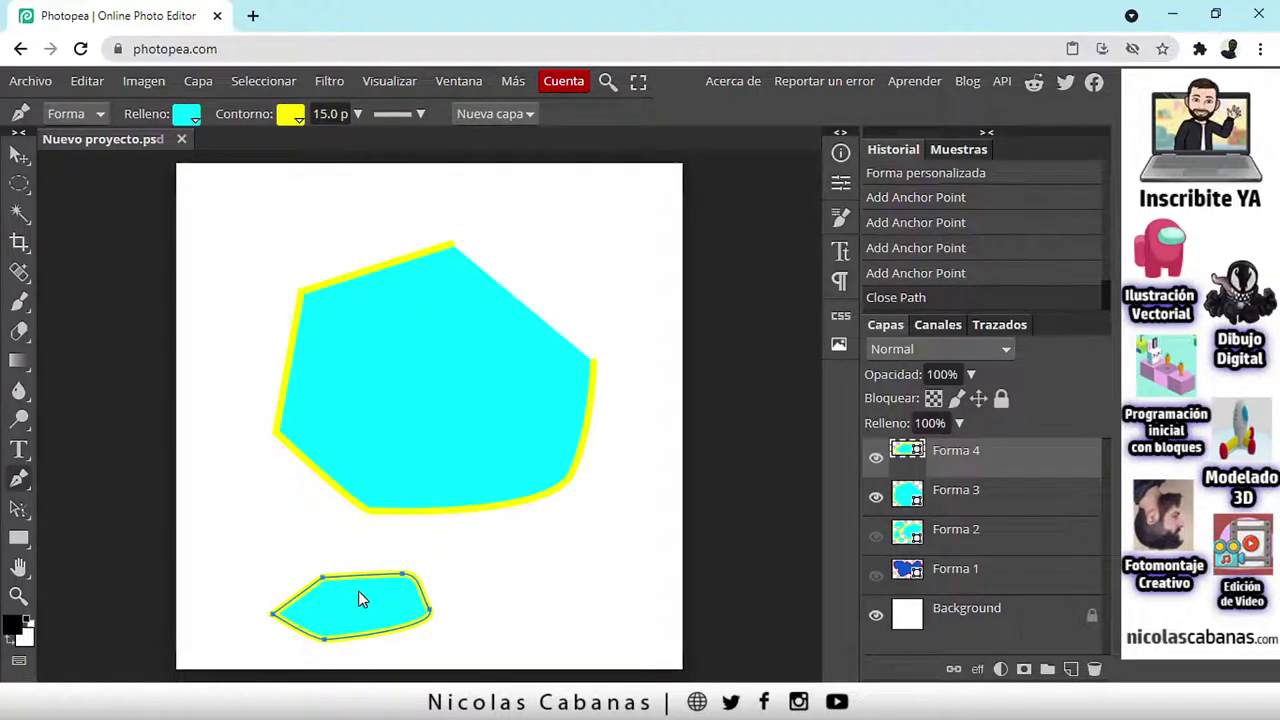
Step: Hide and show the Forma 4 and Forma 3 layers one at a time to check which shape each holds
left_click(875, 458)
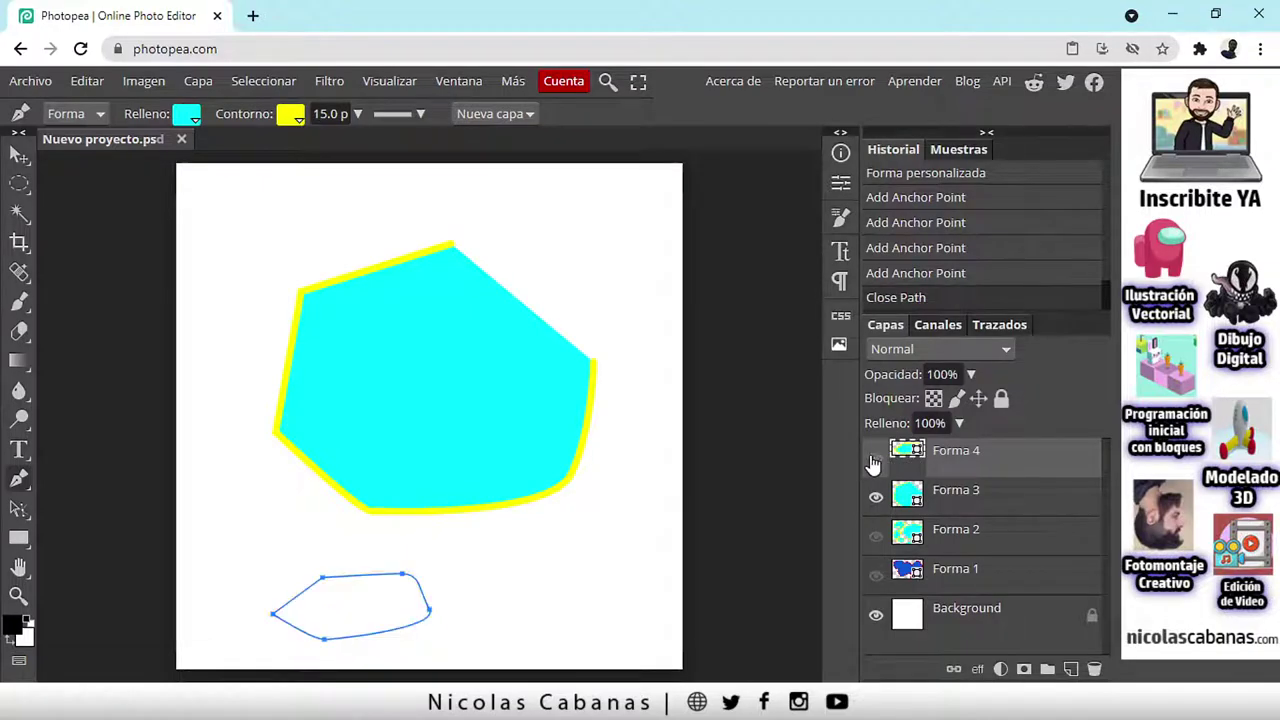
left_click(875, 457)
left_click(876, 498)
left_click(876, 498)
Step: Try Direct Selection marquees around the large and the small shape while Forma 4 is the active layer
right_click(20, 512)
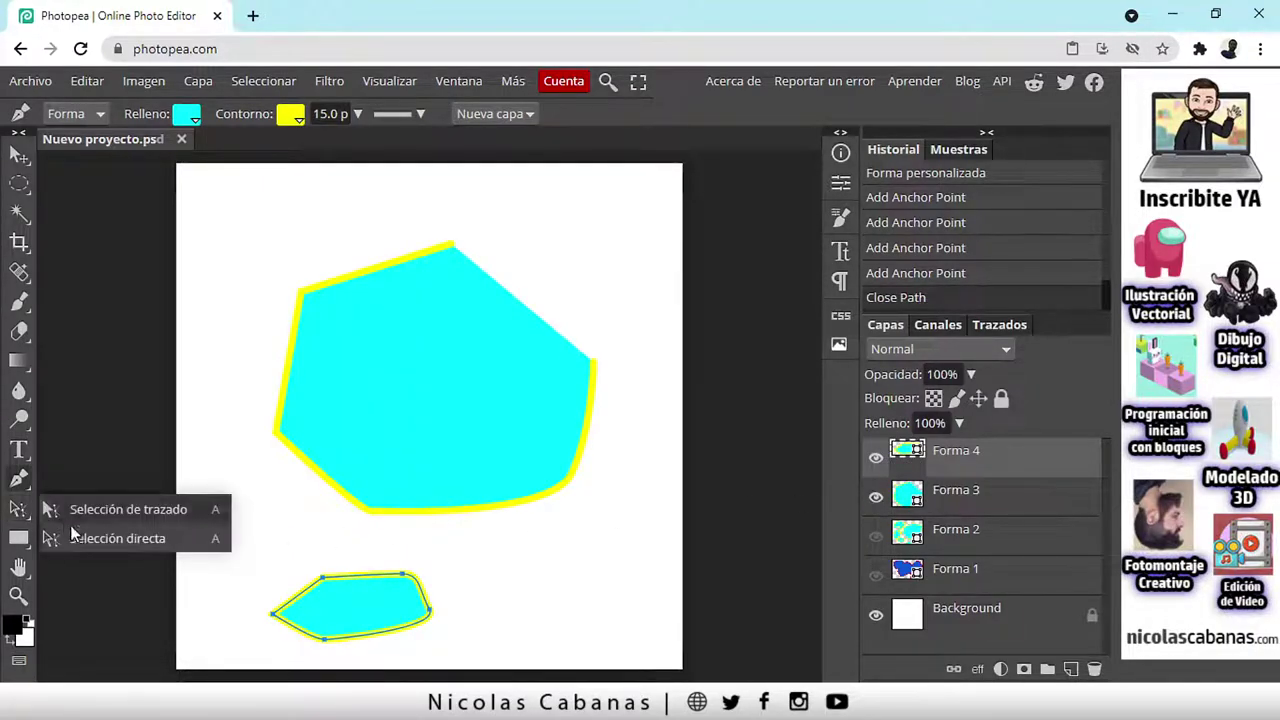
left_click(110, 535)
left_click_drag(232, 221, 672, 526)
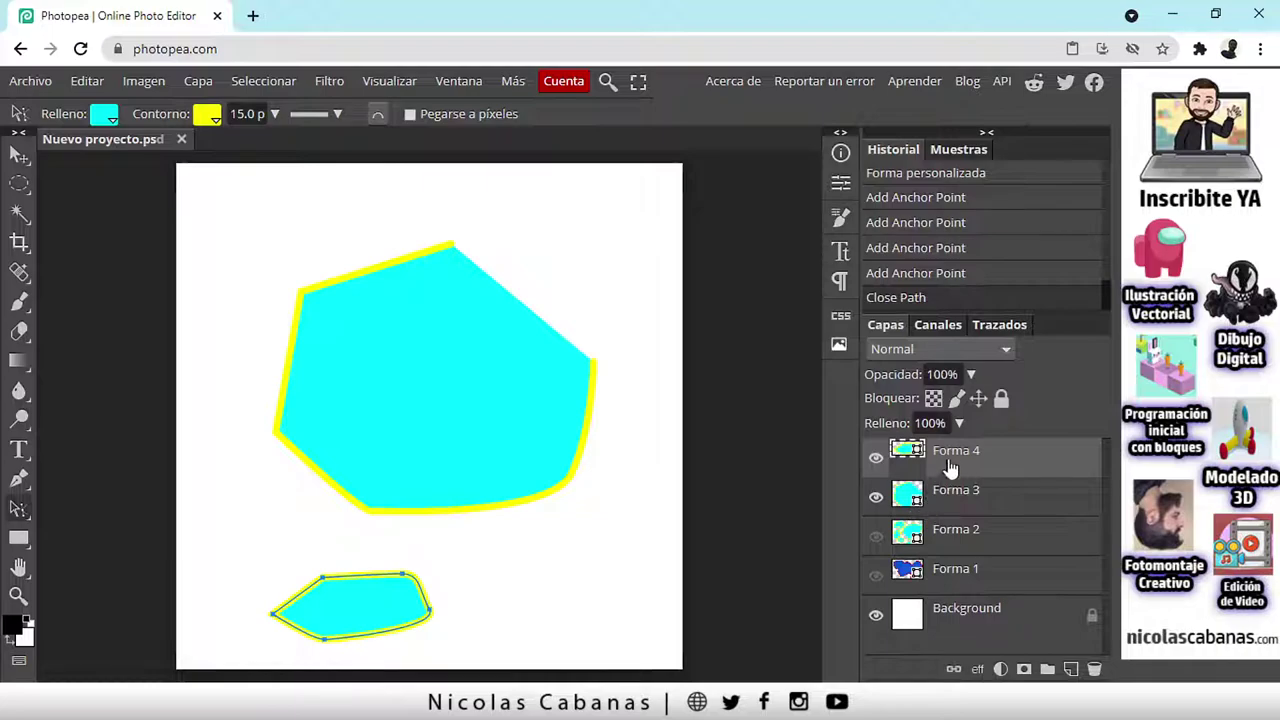
left_click_drag(265, 551, 515, 638)
left_click_drag(226, 215, 698, 560)
Step: Activate the Forma 3 layer, select its path's open end anchor, and close the path at the top anchor with the Pen tool
left_click(1015, 492)
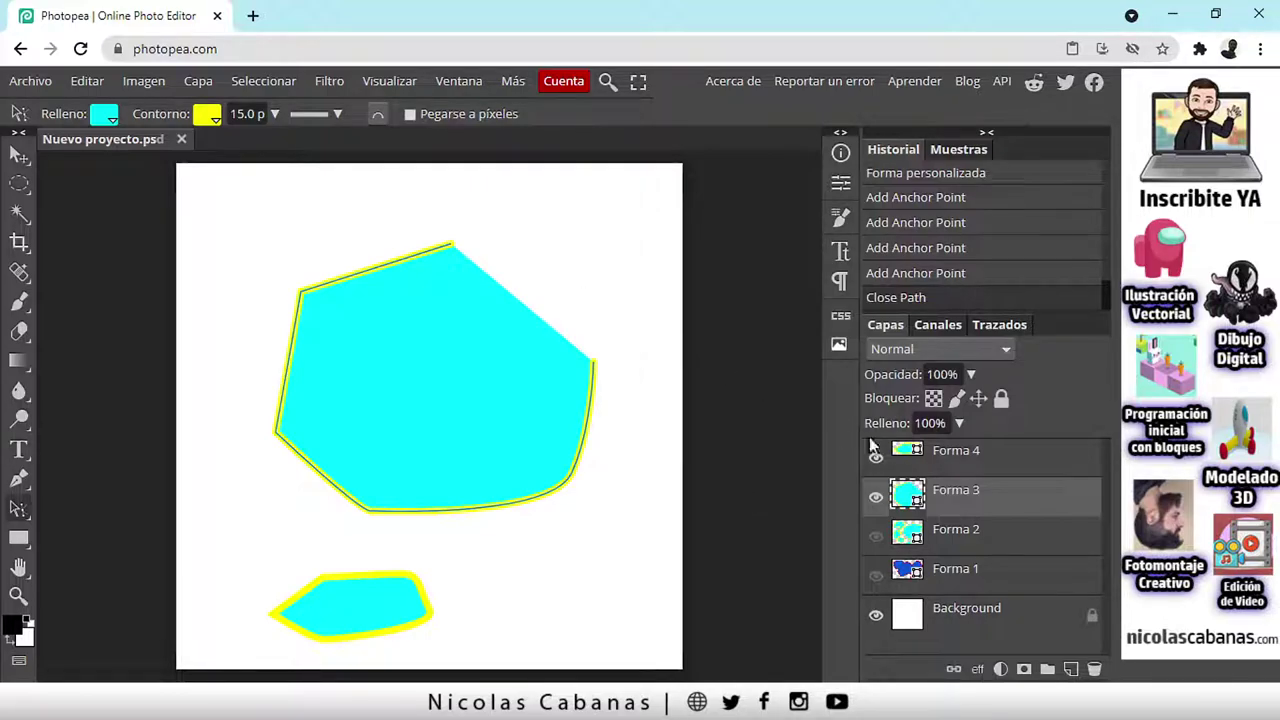
left_click(988, 534)
left_click(1000, 463)
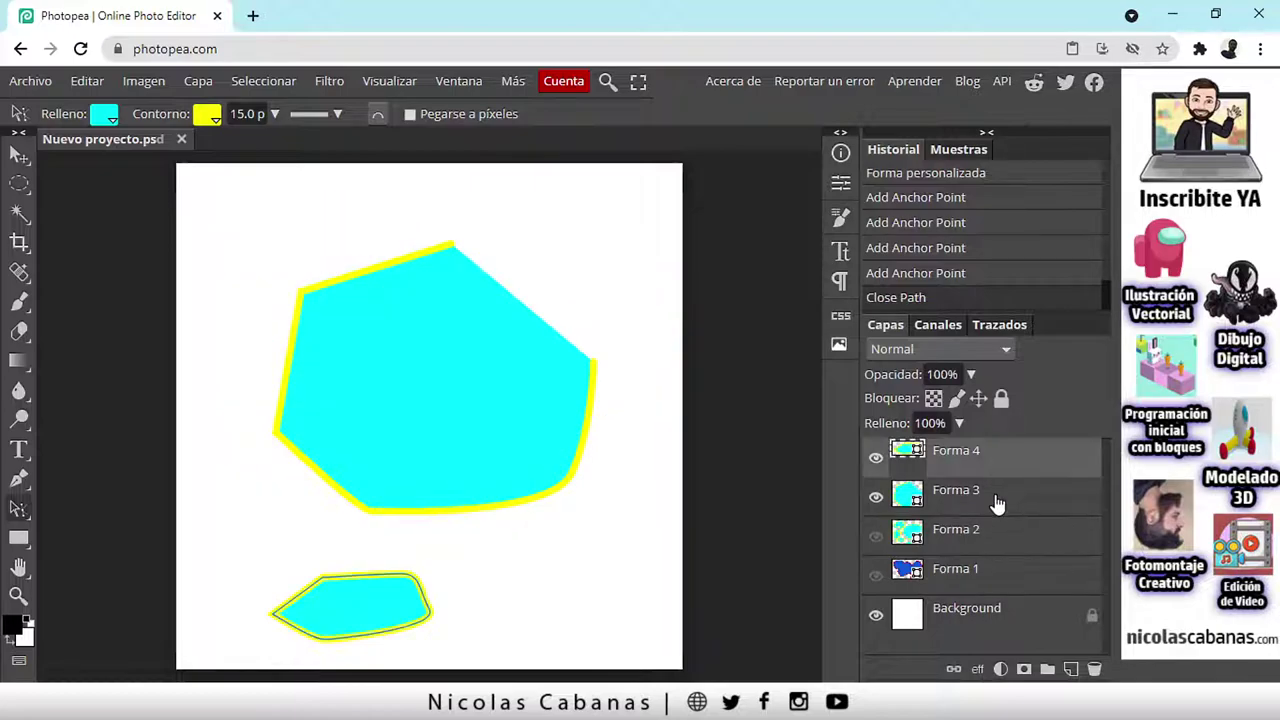
left_click(997, 495)
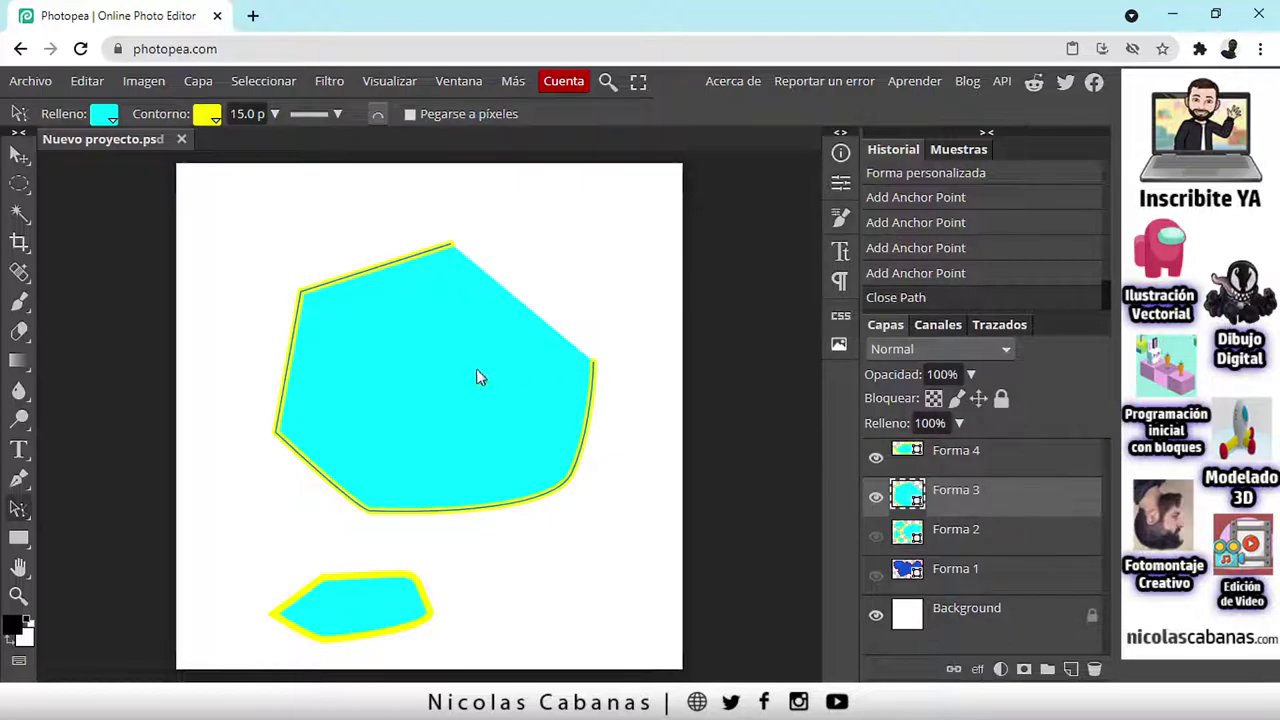
left_click(19, 509)
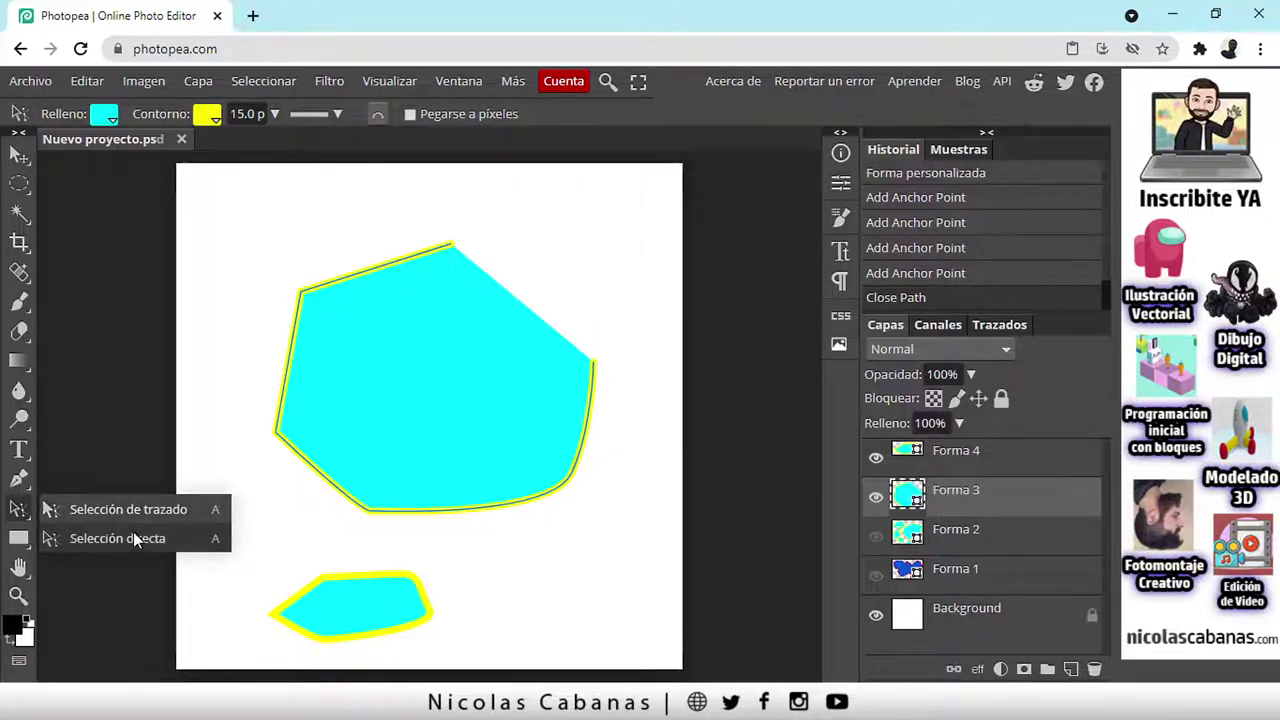
left_click(133, 531)
left_click(593, 363)
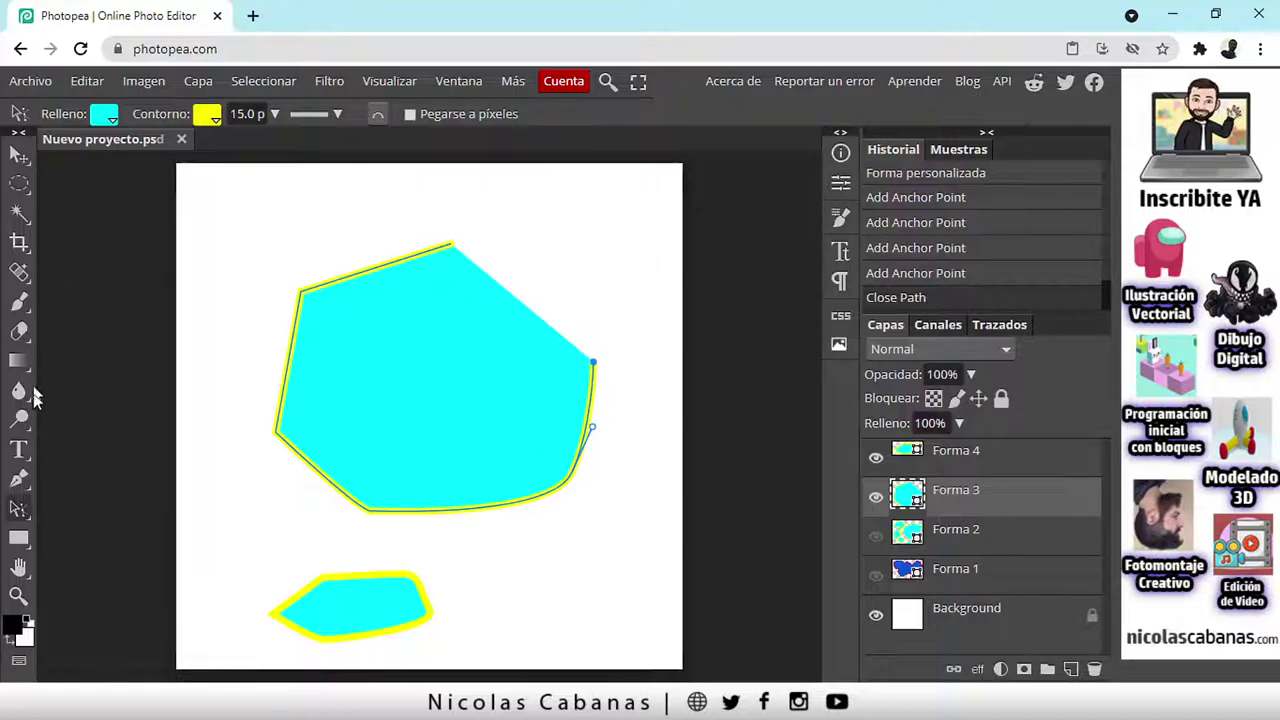
left_click(19, 479)
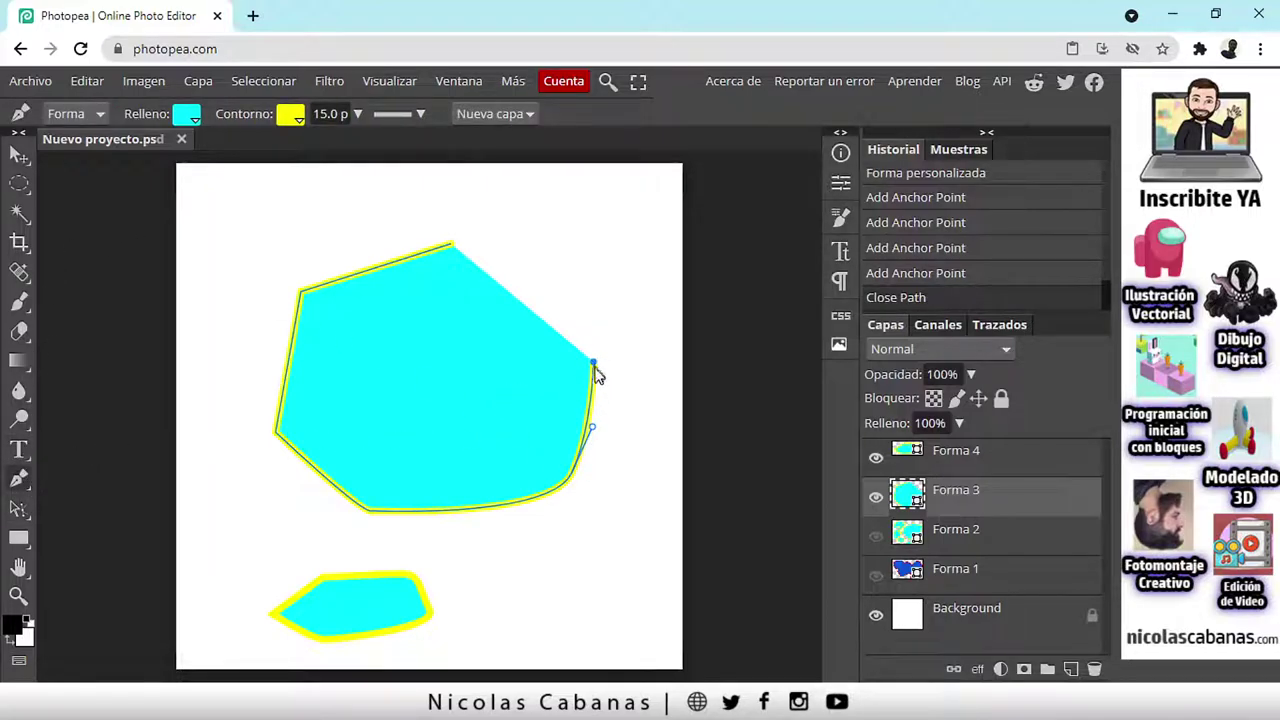
left_click(450, 245)
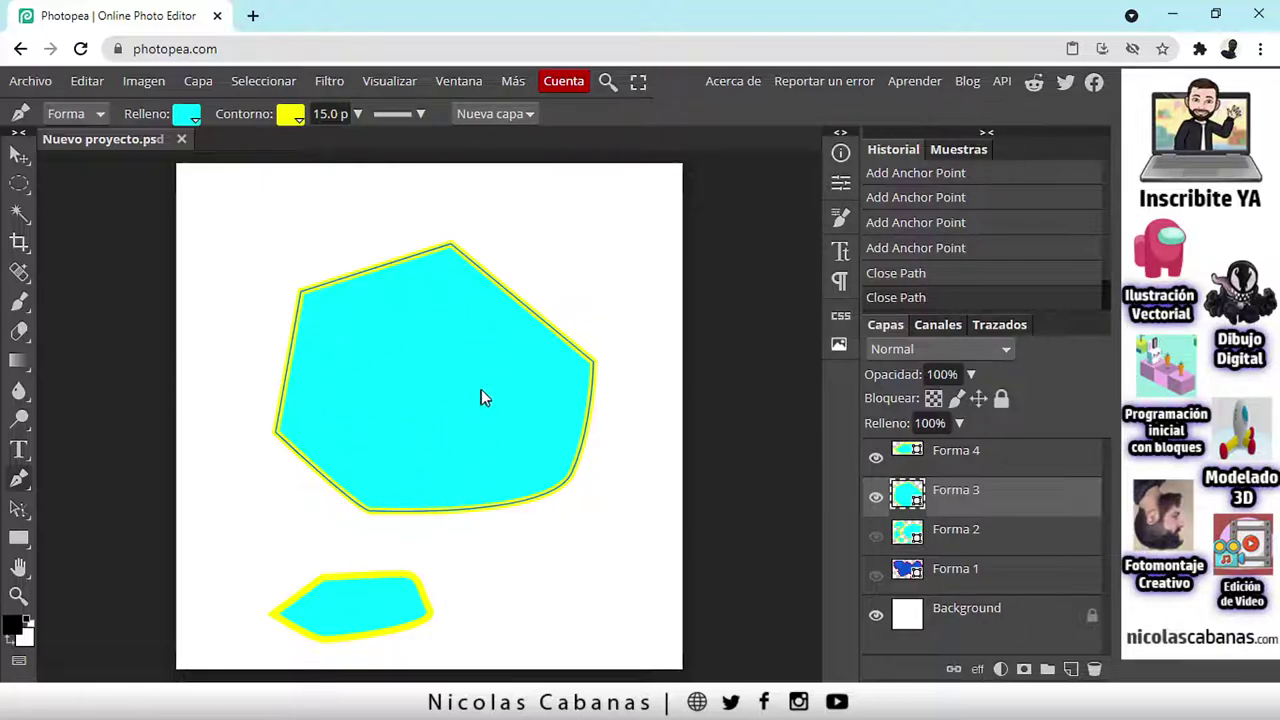
Step: Try drawing a four-point shape with the Nueva capa operation over the large shape's upper-right edge
left_click(481, 114)
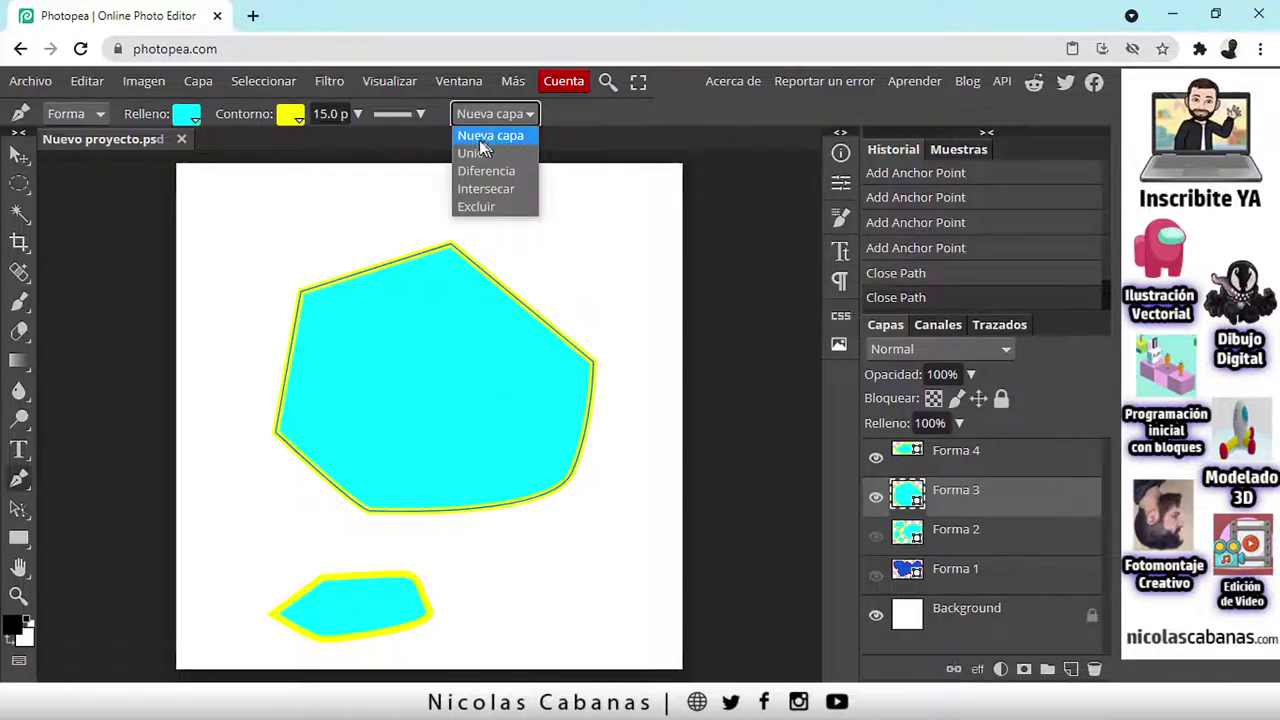
left_click(496, 135)
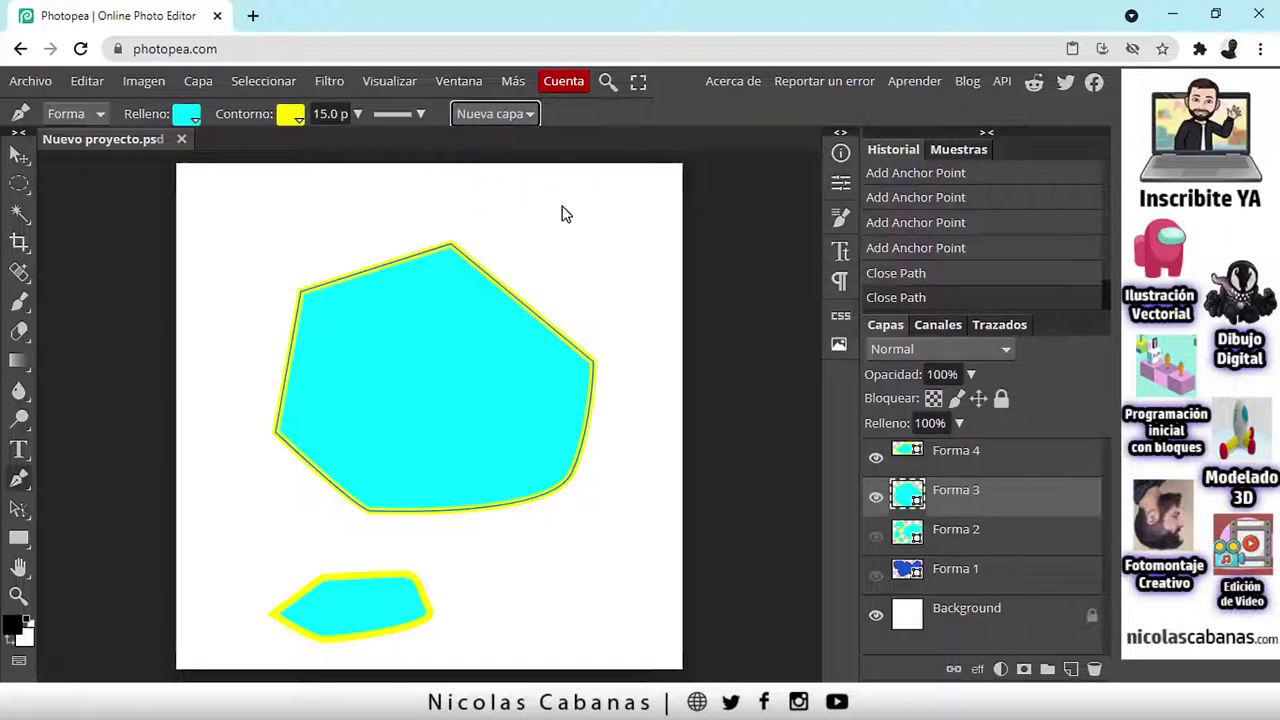
left_click(561, 205)
left_click(420, 295)
left_click_drag(467, 378, 495, 372)
left_click(601, 296)
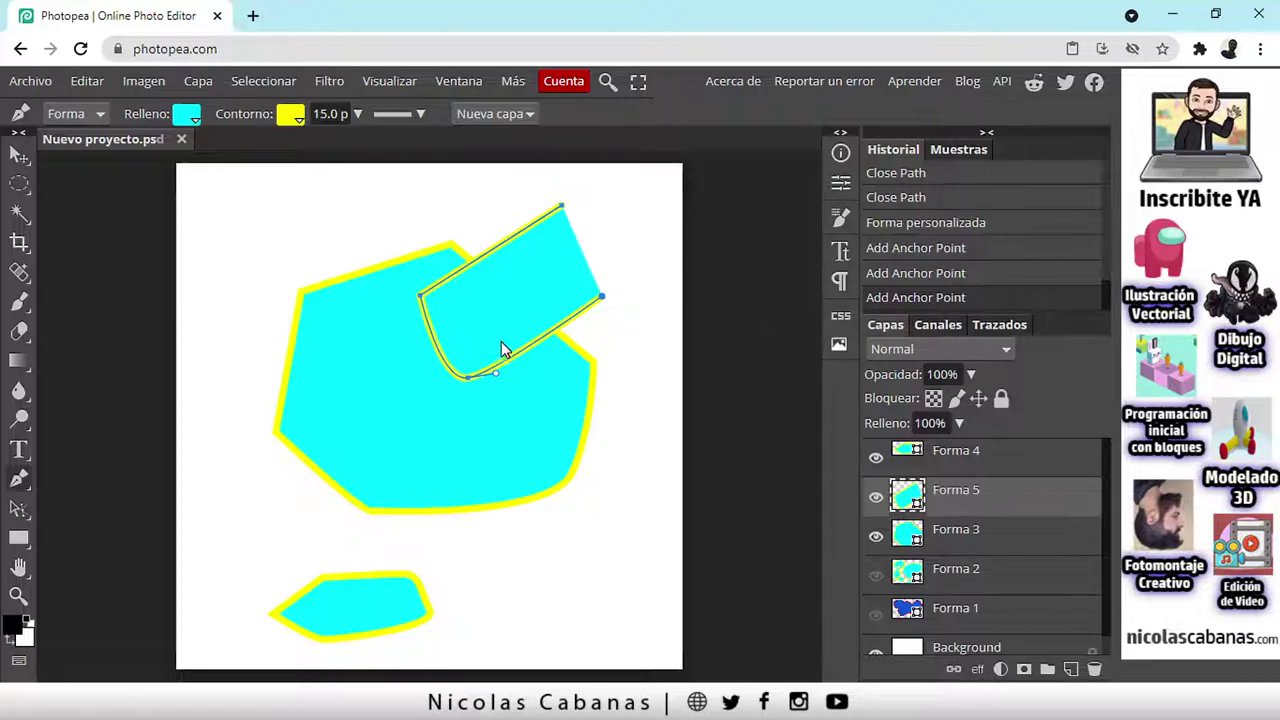
Step: Undo all points of the overlapping four-point shape
key("ctrl+z")
key("ctrl+z")
key("ctrl+z")
key("ctrl+z")
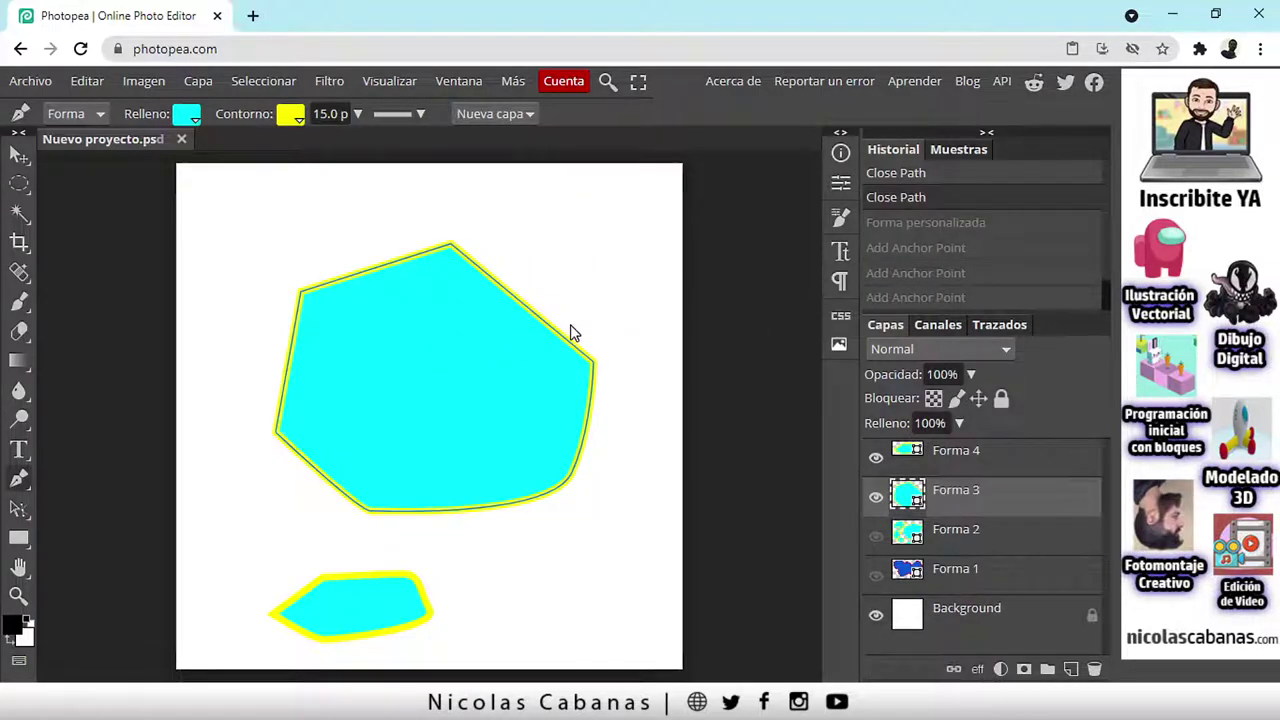
Step: Select the large shape's path with Path Selection and toggle Forma 3's visibility to check which layer holds it
right_click(17, 510)
left_click(79, 509)
left_click(366, 408)
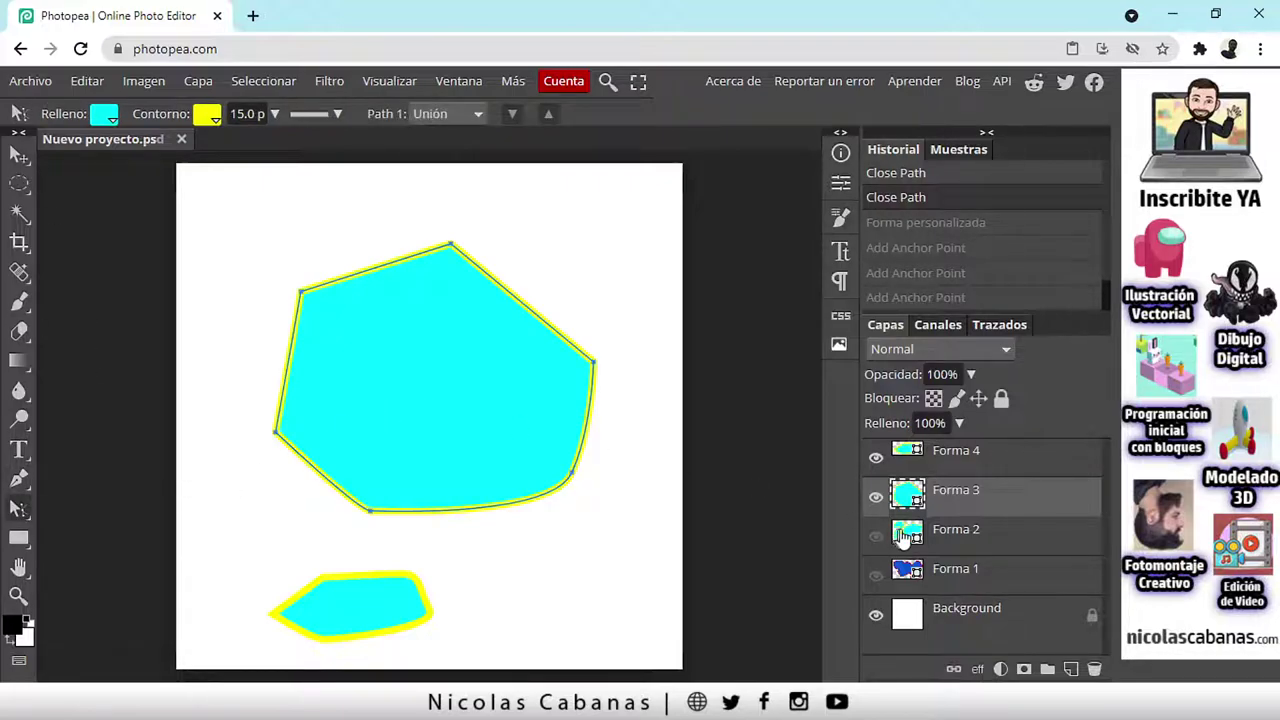
left_click(876, 497)
left_click(876, 497)
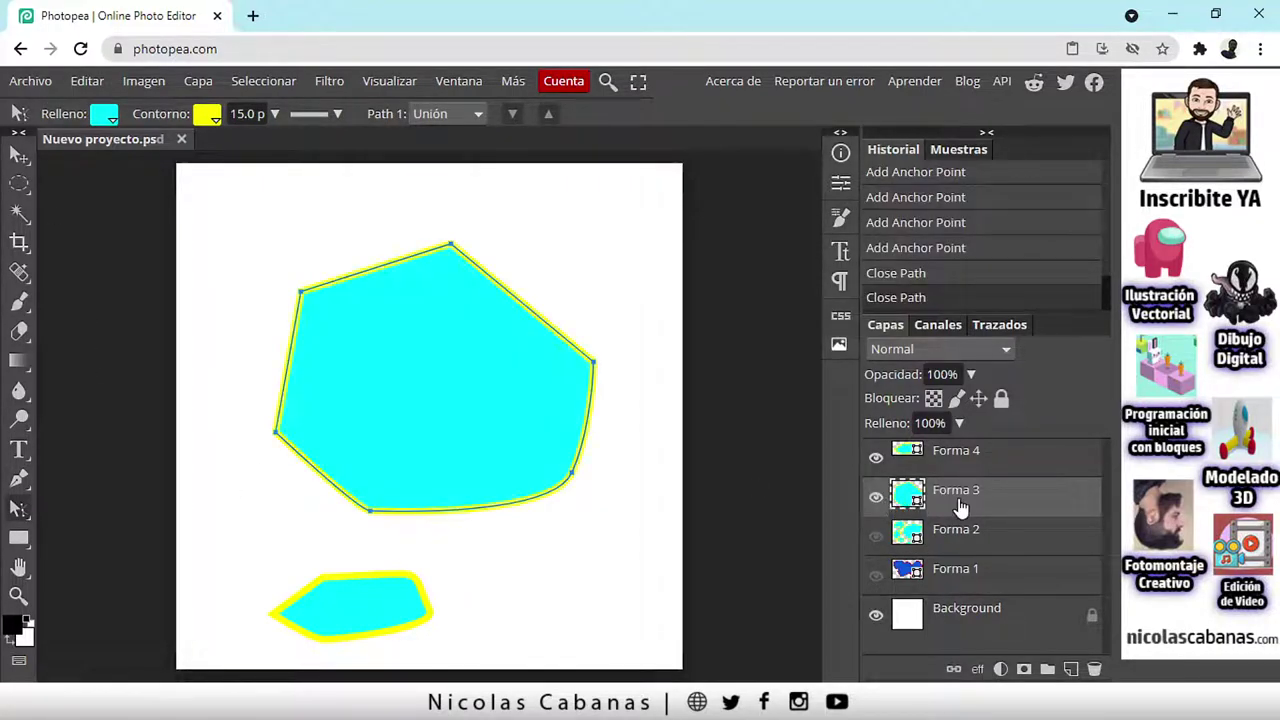
Step: Set the Pen's path operation to Unión and draw a closed five-point shape overlapping the large shape's top corner on Forma 3
left_click(18, 479)
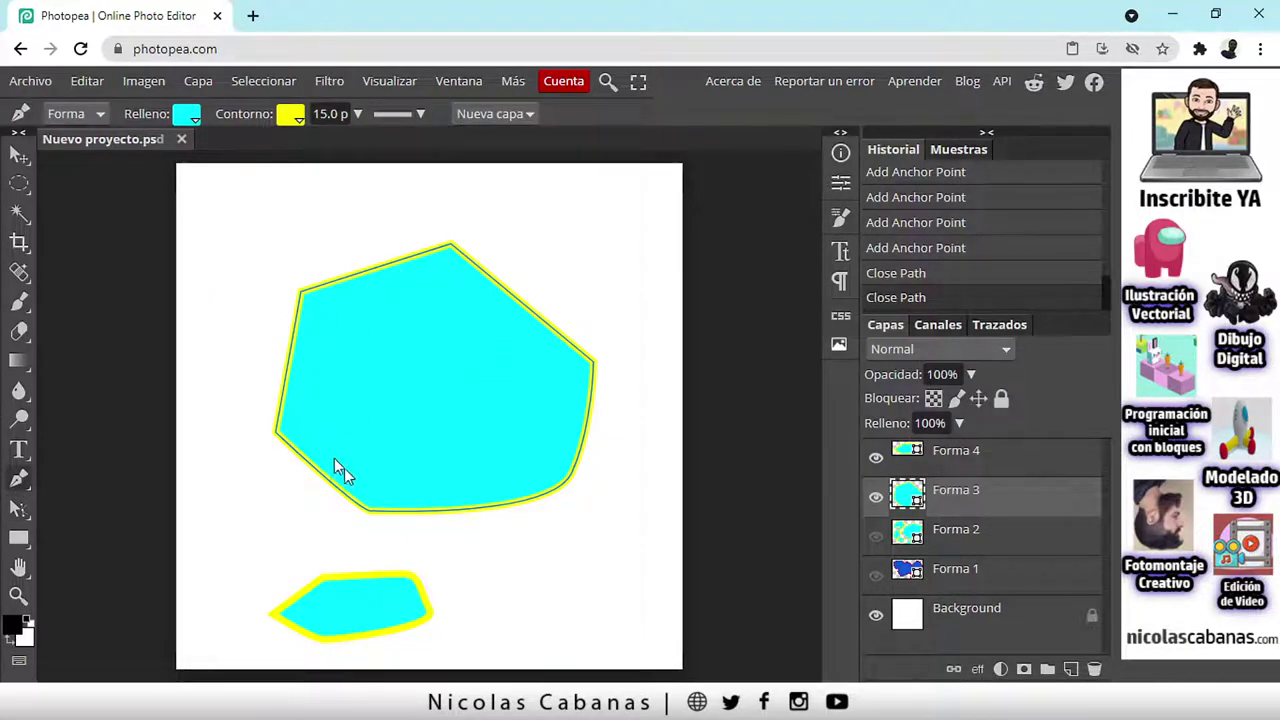
left_click(513, 116)
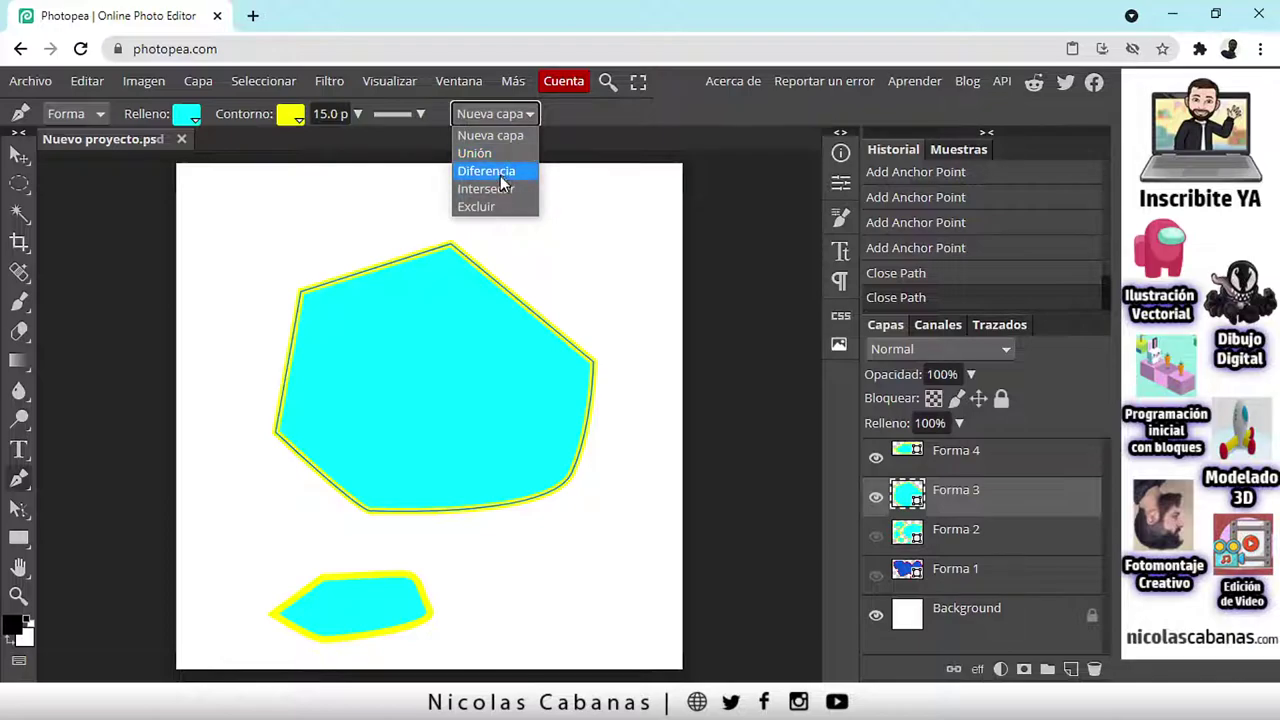
left_click(475, 153)
left_click(491, 203)
left_click(380, 239)
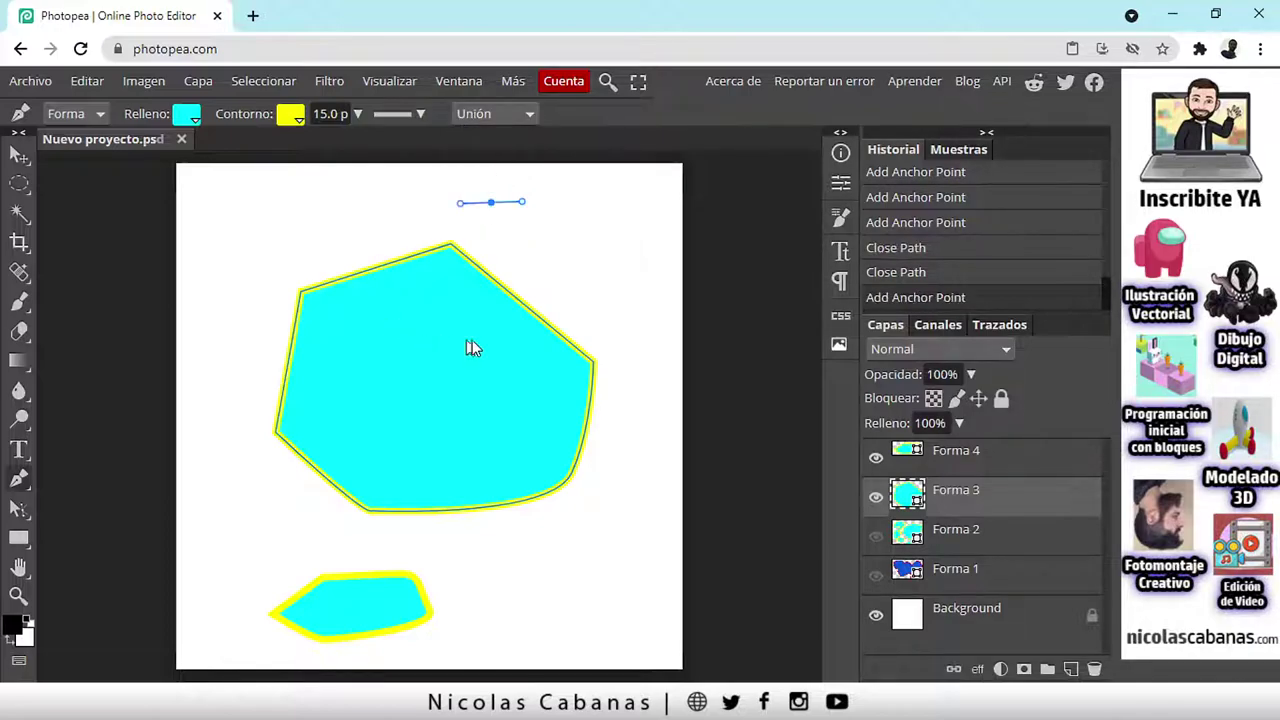
left_click(390, 334)
left_click(493, 348)
left_click(582, 291)
left_click_drag(491, 203, 521, 202)
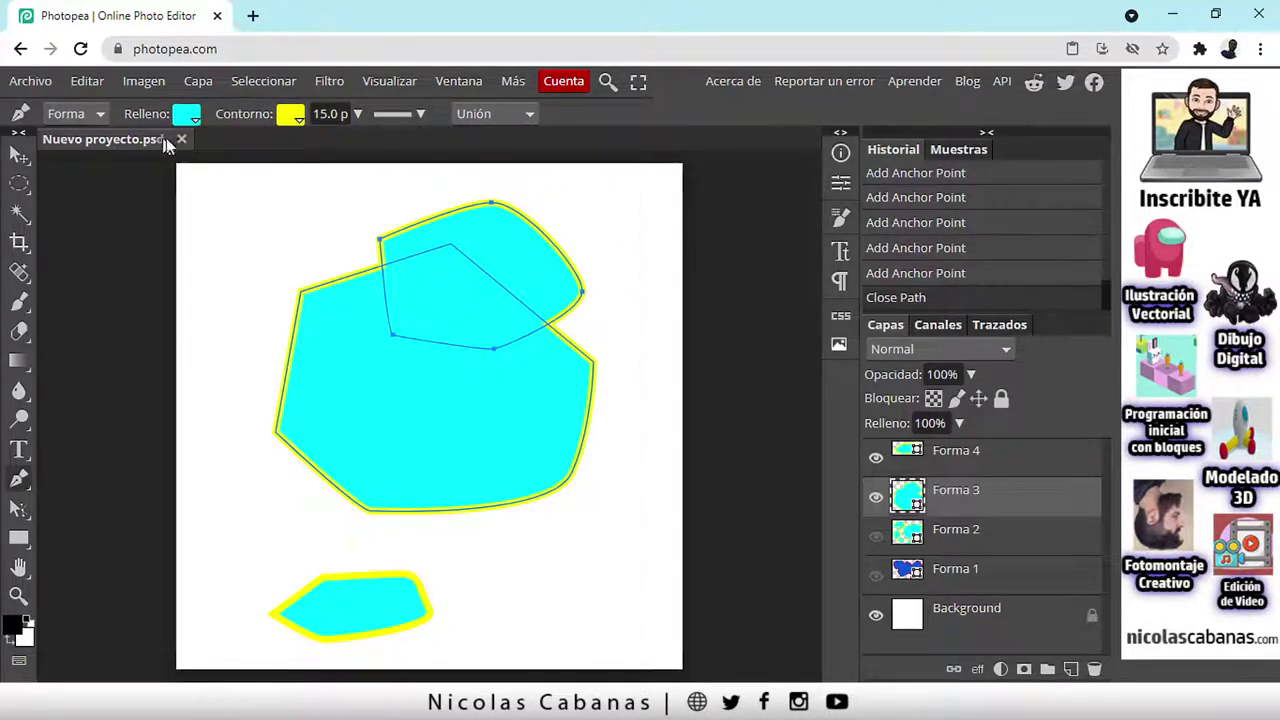
left_click(489, 113)
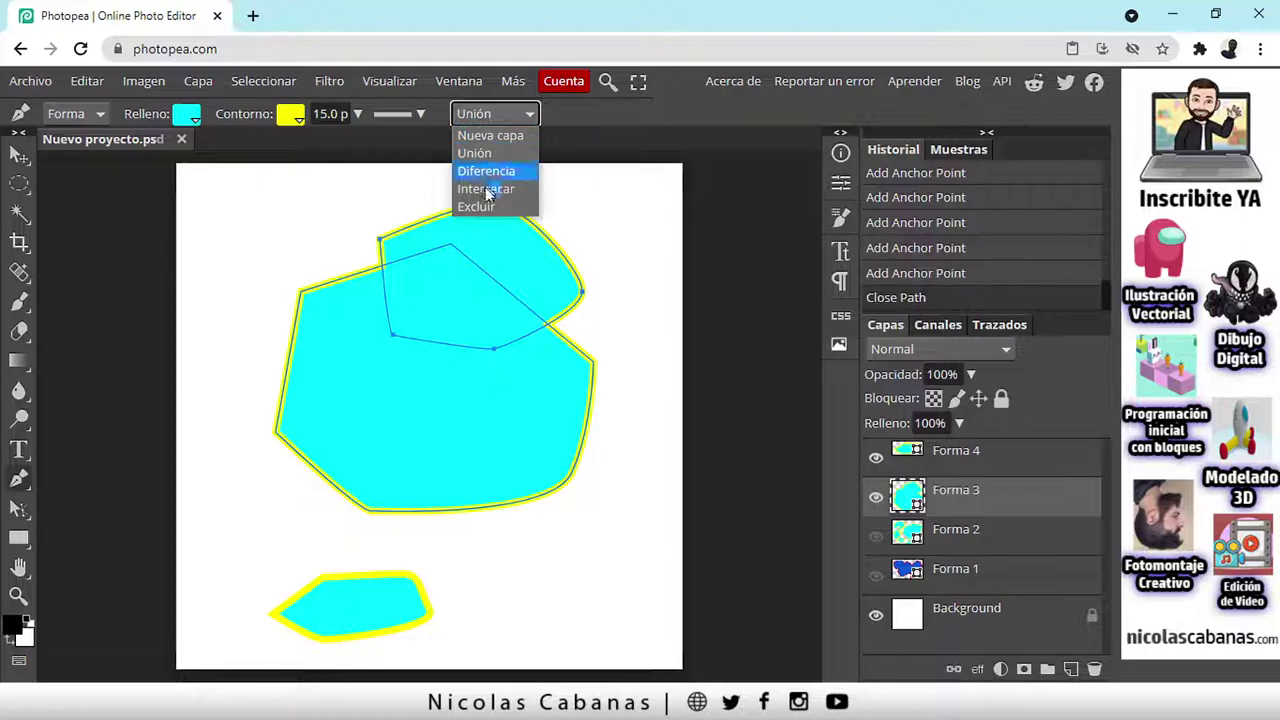
left_click(670, 145)
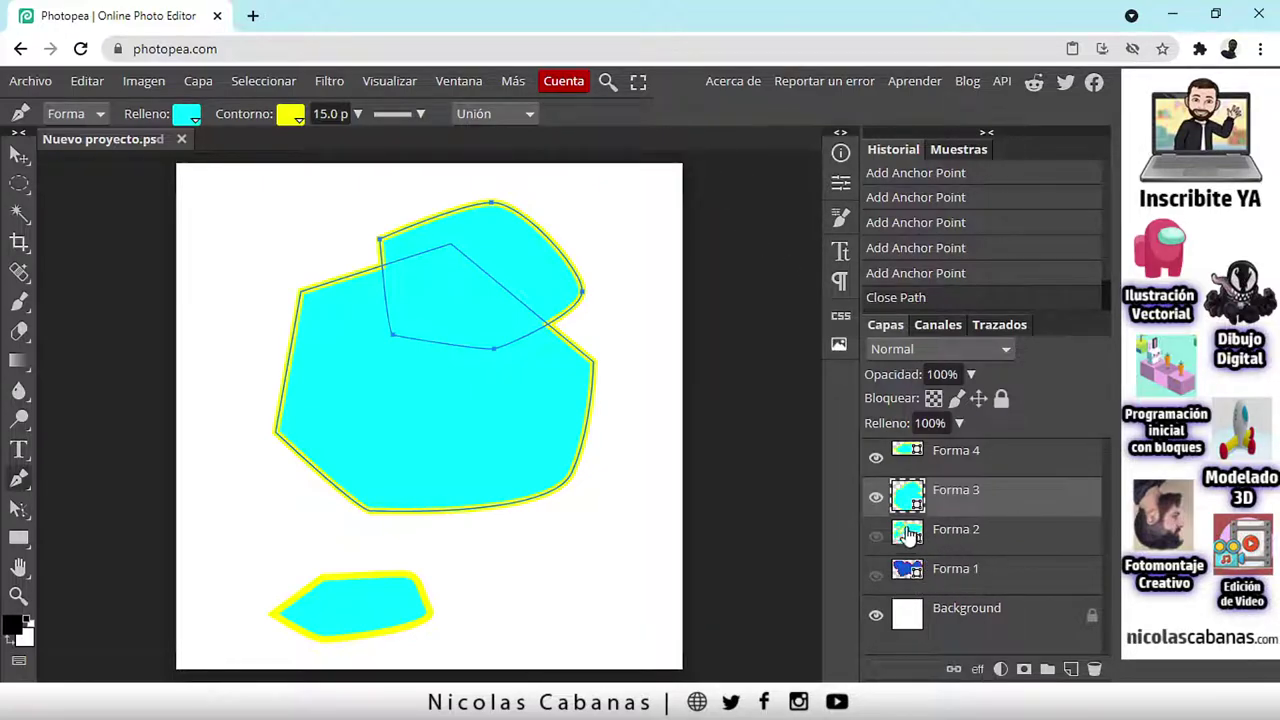
Step: Delete the Forma 4 and Forma 3 layers
left_click(965, 468)
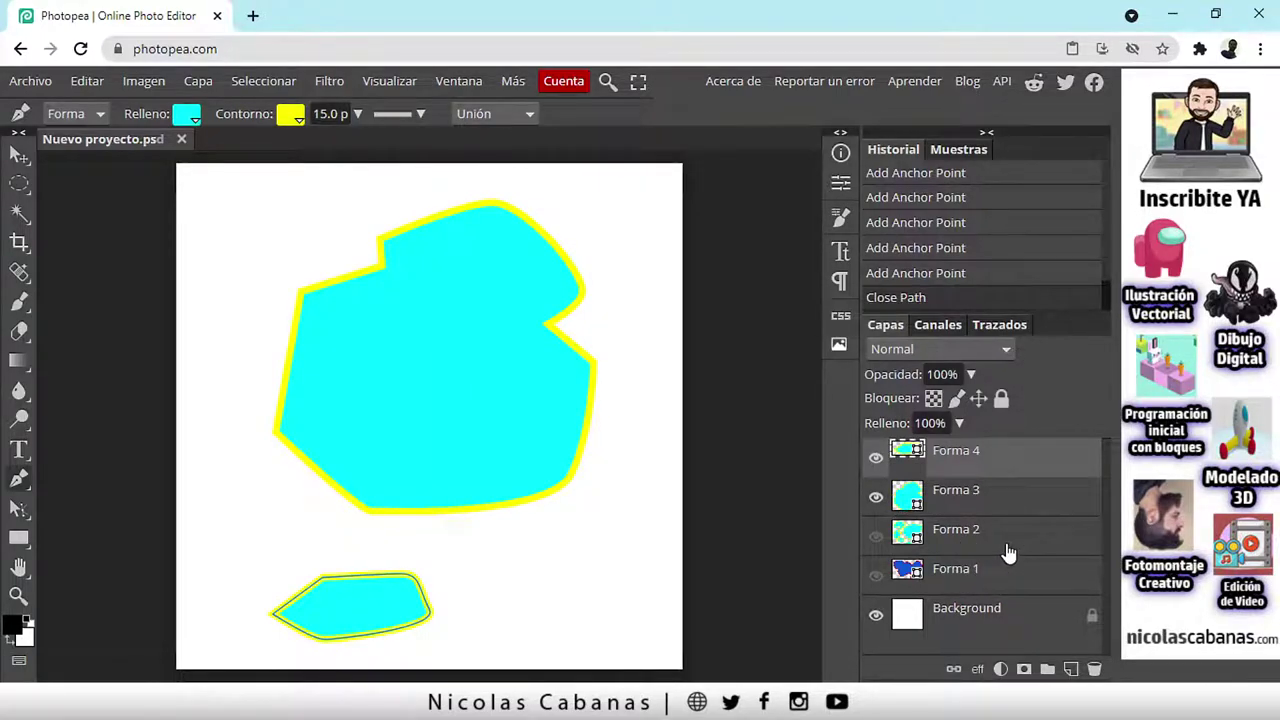
left_click(1095, 670)
left_click(1095, 669)
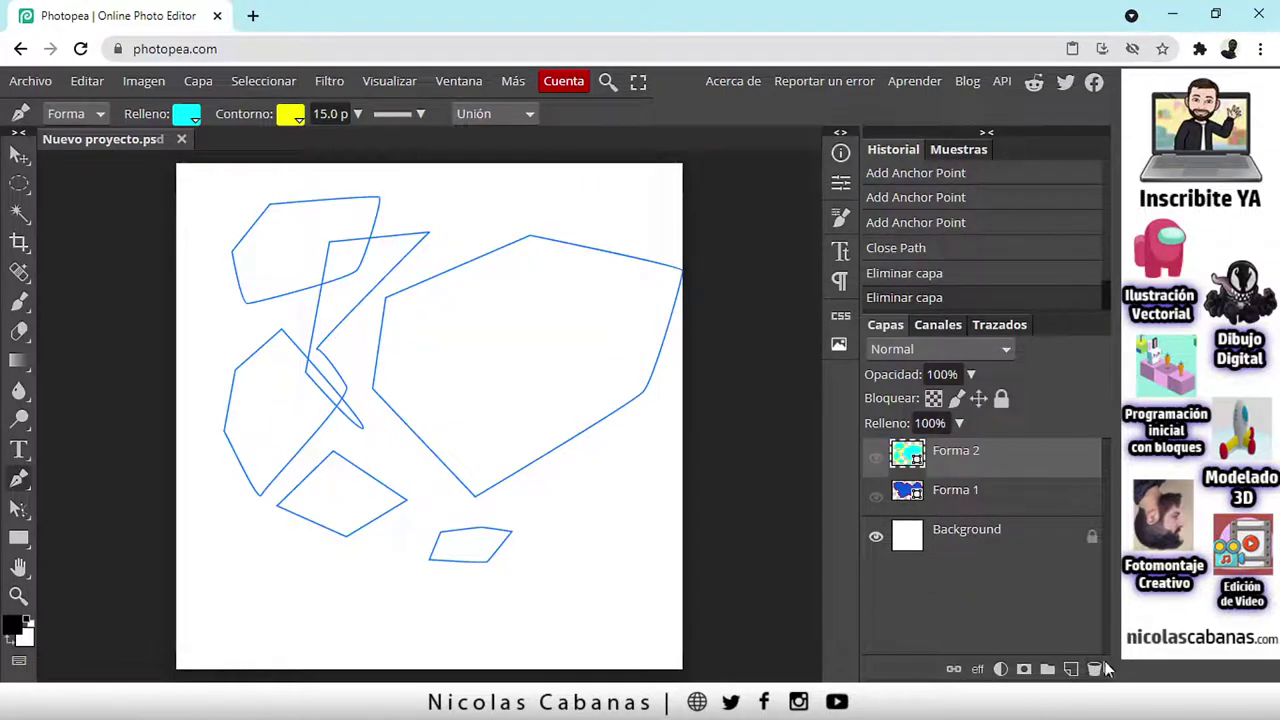
Step: Delete the Forma 2 and Forma 1 layers and check the document's list of paths
left_click(1095, 669)
left_click(1095, 669)
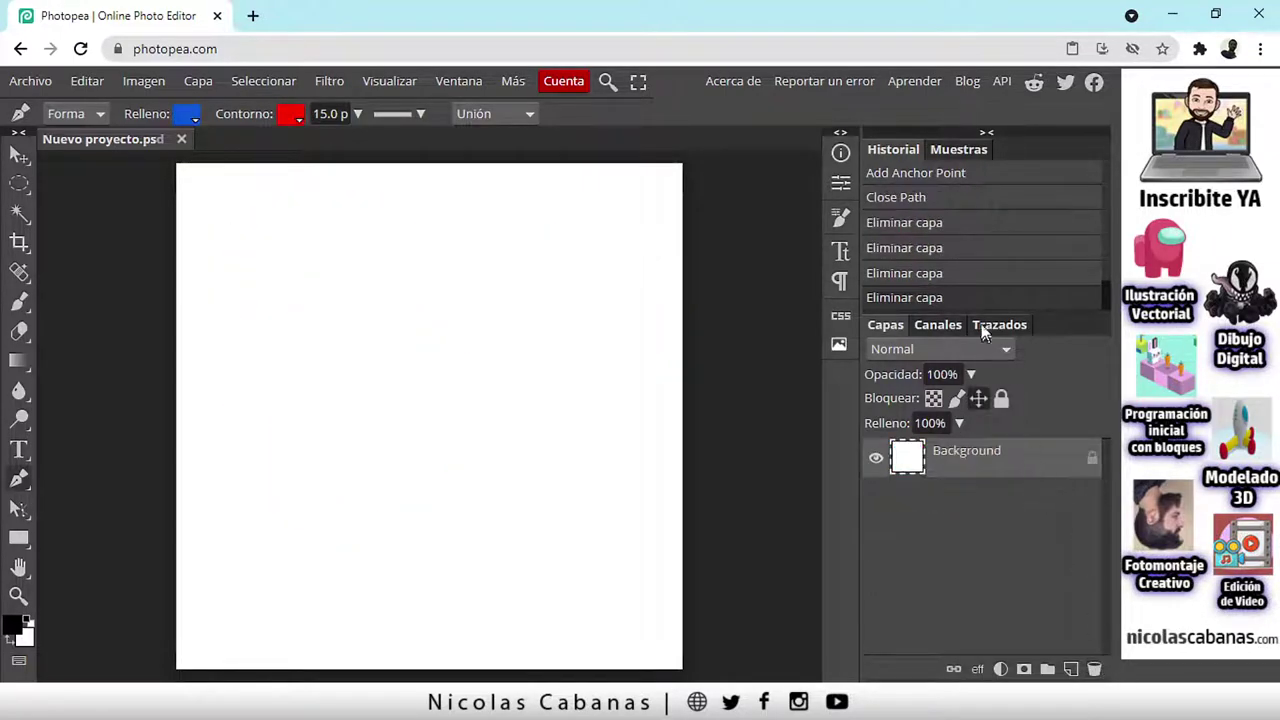
left_click(990, 329)
left_click(885, 333)
left_click(1010, 326)
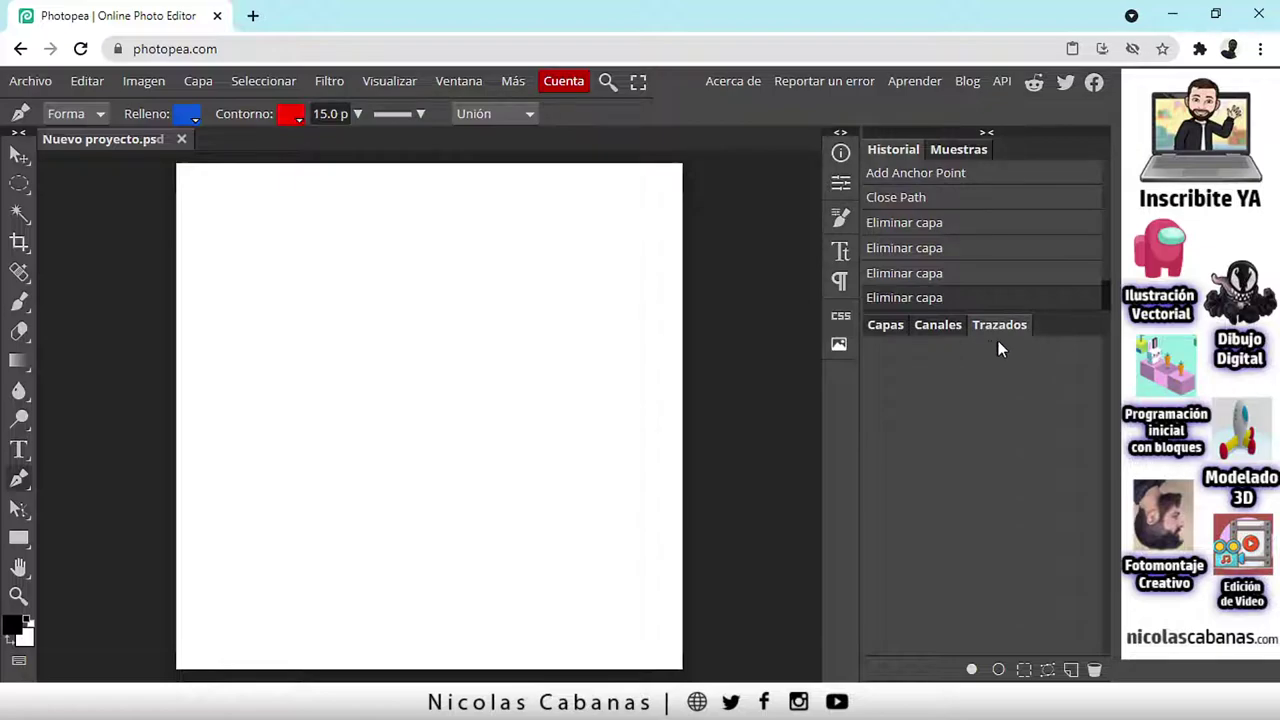
left_click(886, 324)
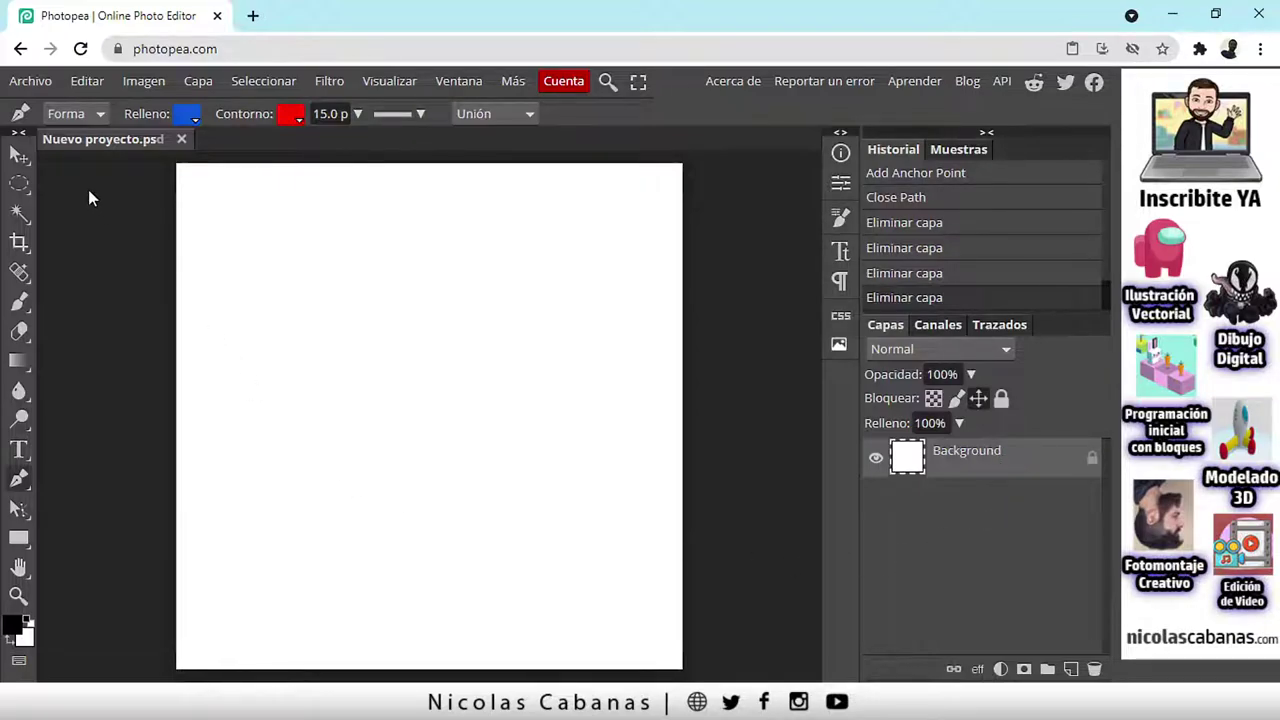
Step: Set the Pen to Trazado mode, draw a large closed seven-point path across the canvas, and view it in the paths list
left_click(100, 113)
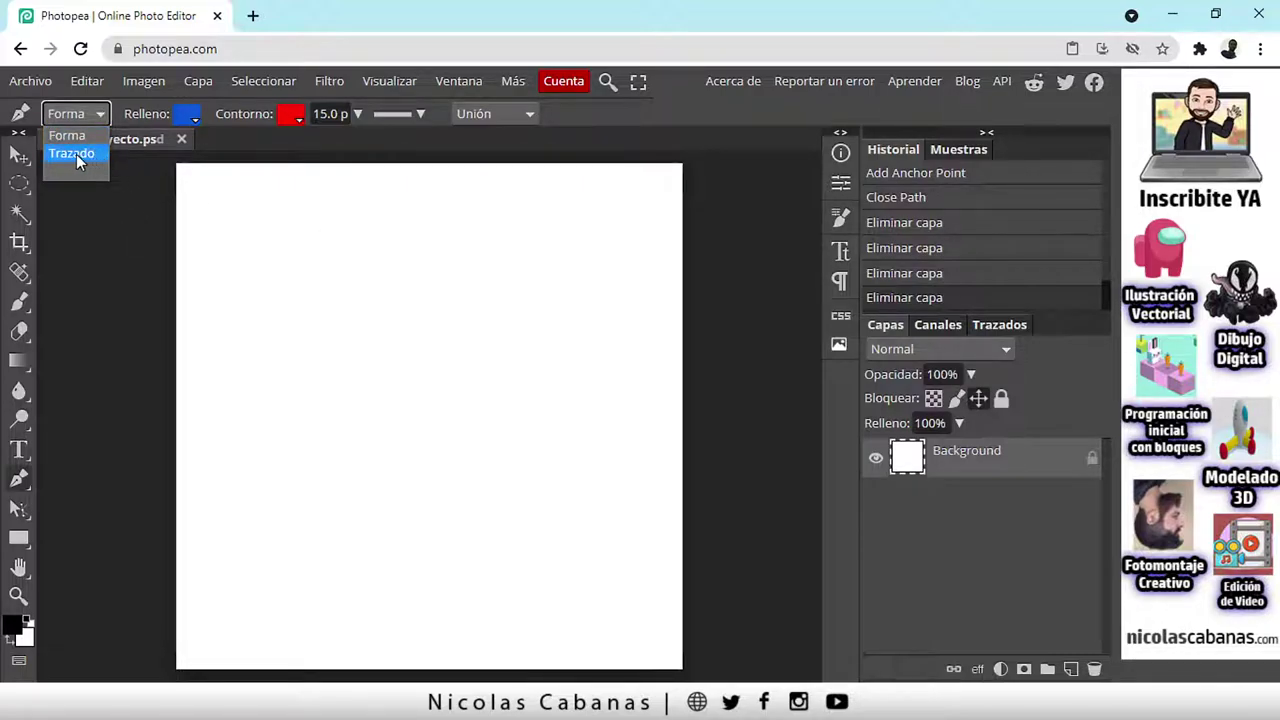
left_click(72, 154)
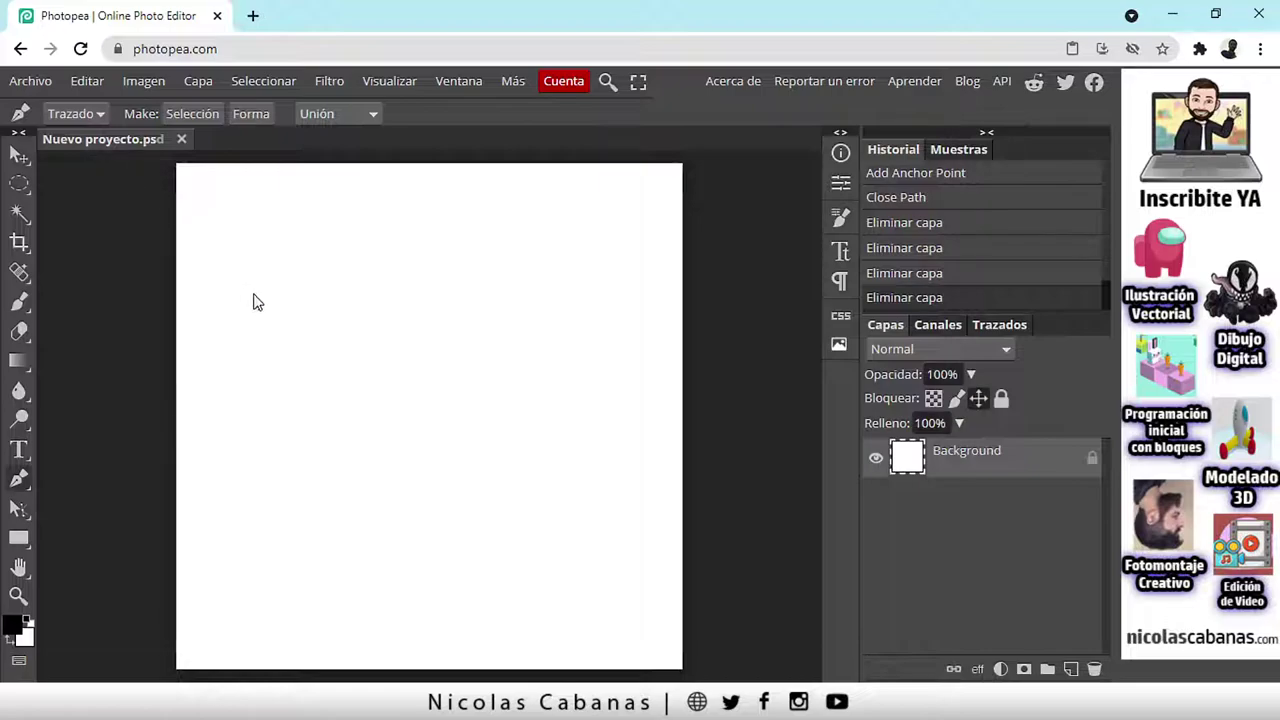
left_click(304, 279)
left_click(250, 452)
left_click(350, 583)
left_click_drag(527, 493, 537, 472)
left_click(584, 291)
left_click(486, 207)
left_click(386, 297)
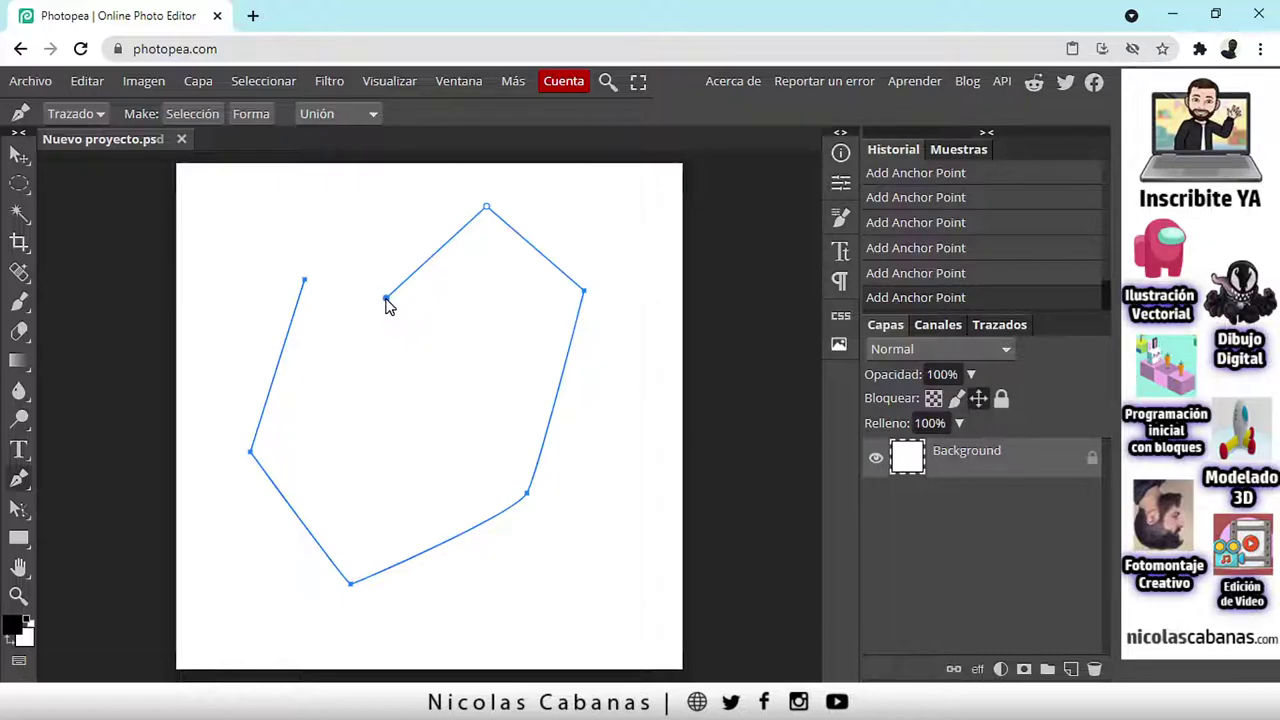
left_click(386, 299)
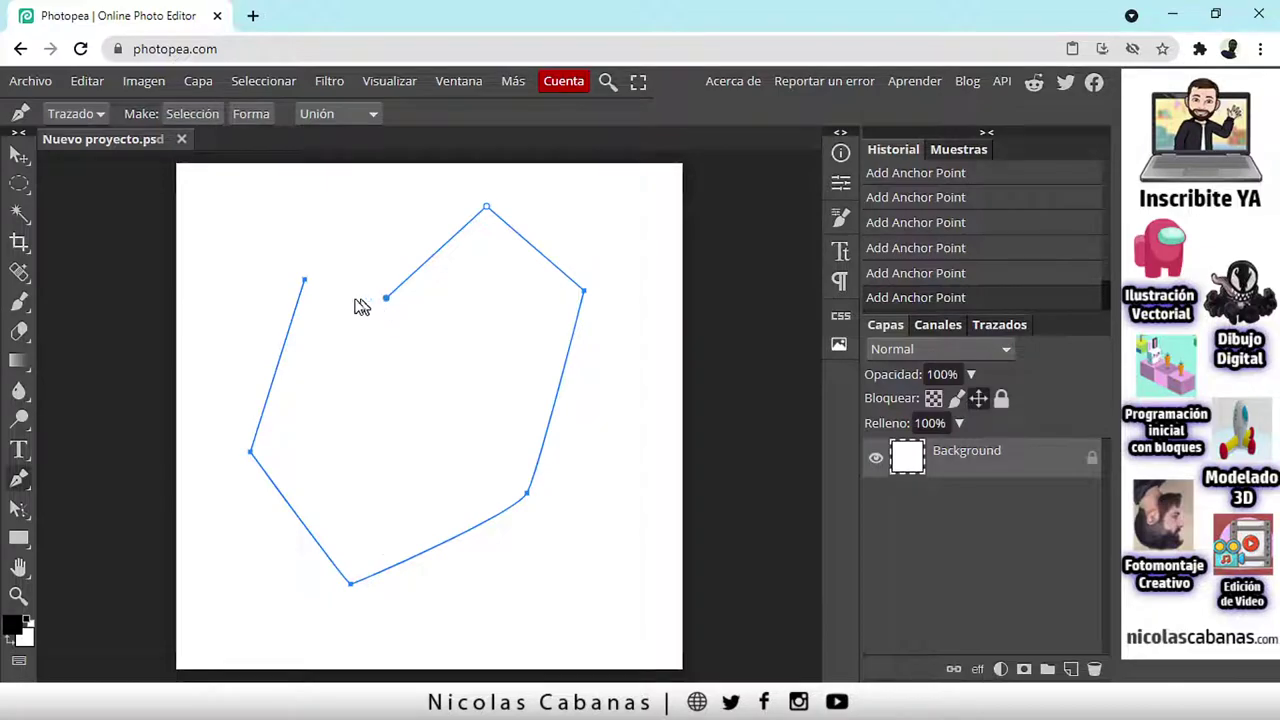
left_click(305, 282)
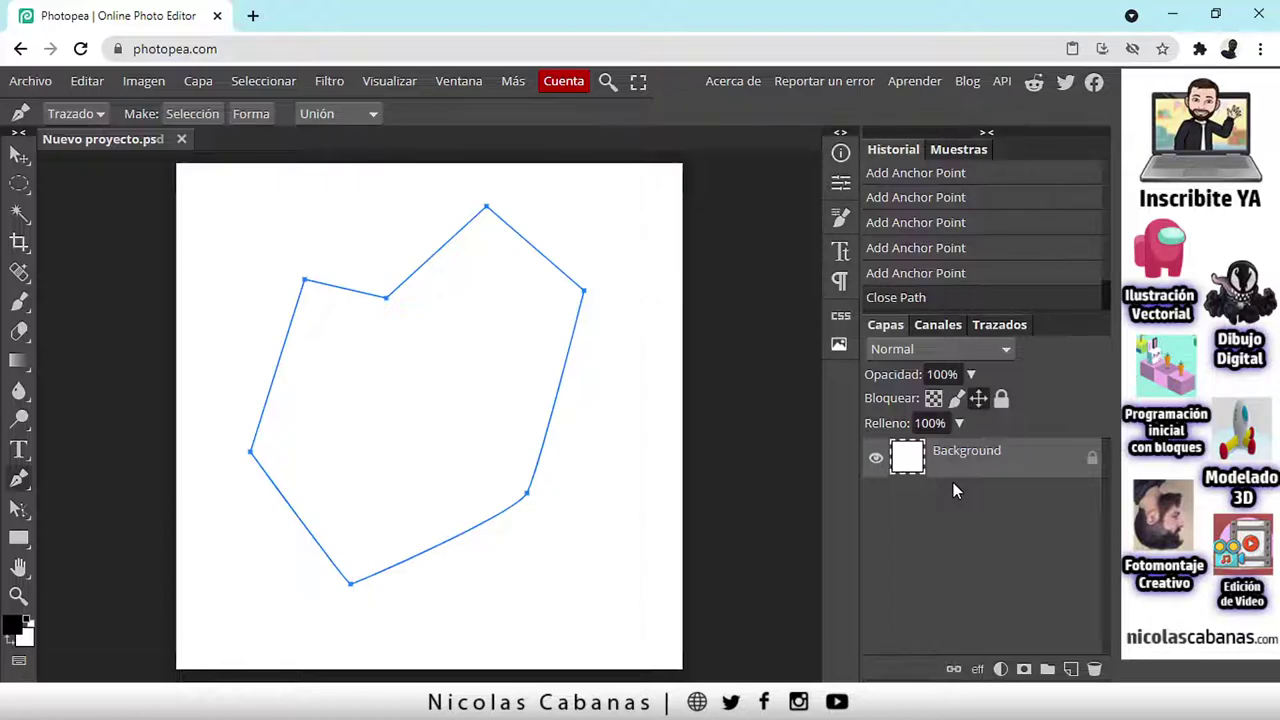
left_click(997, 326)
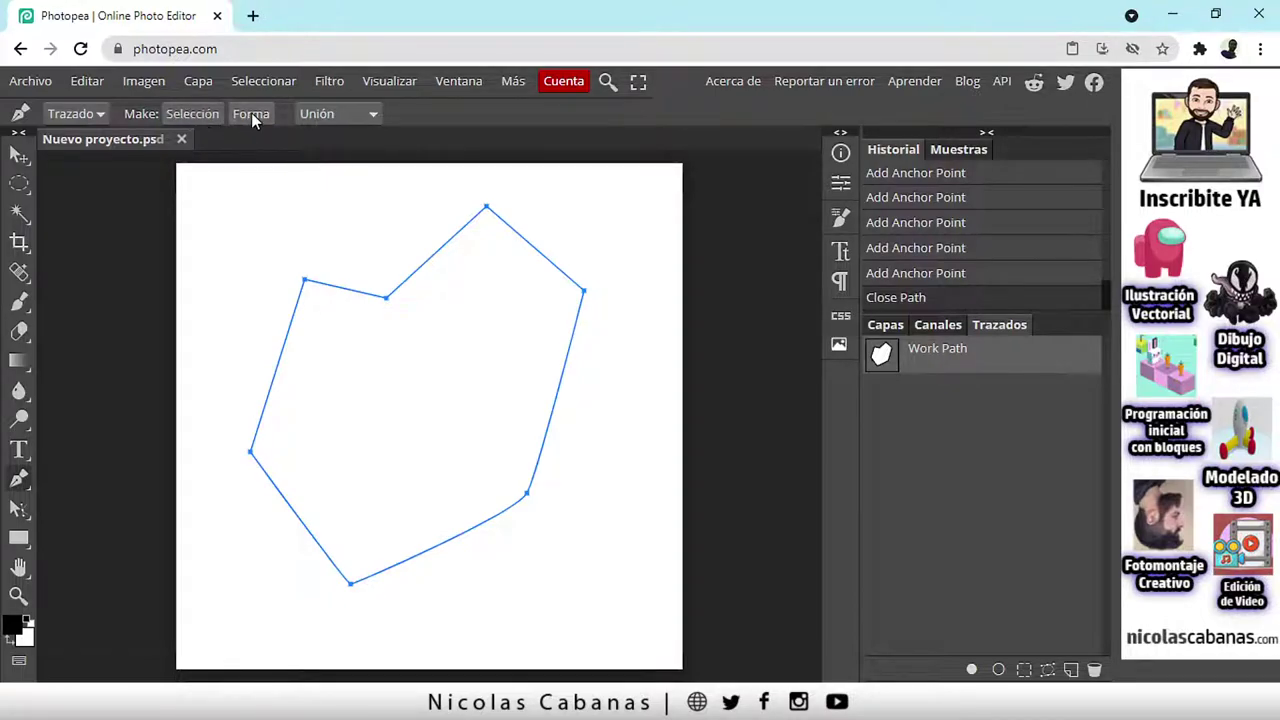
Step: With the path operation set to Unión, draw a closed six-point path overlapping the large path's upper-left part
left_click(345, 114)
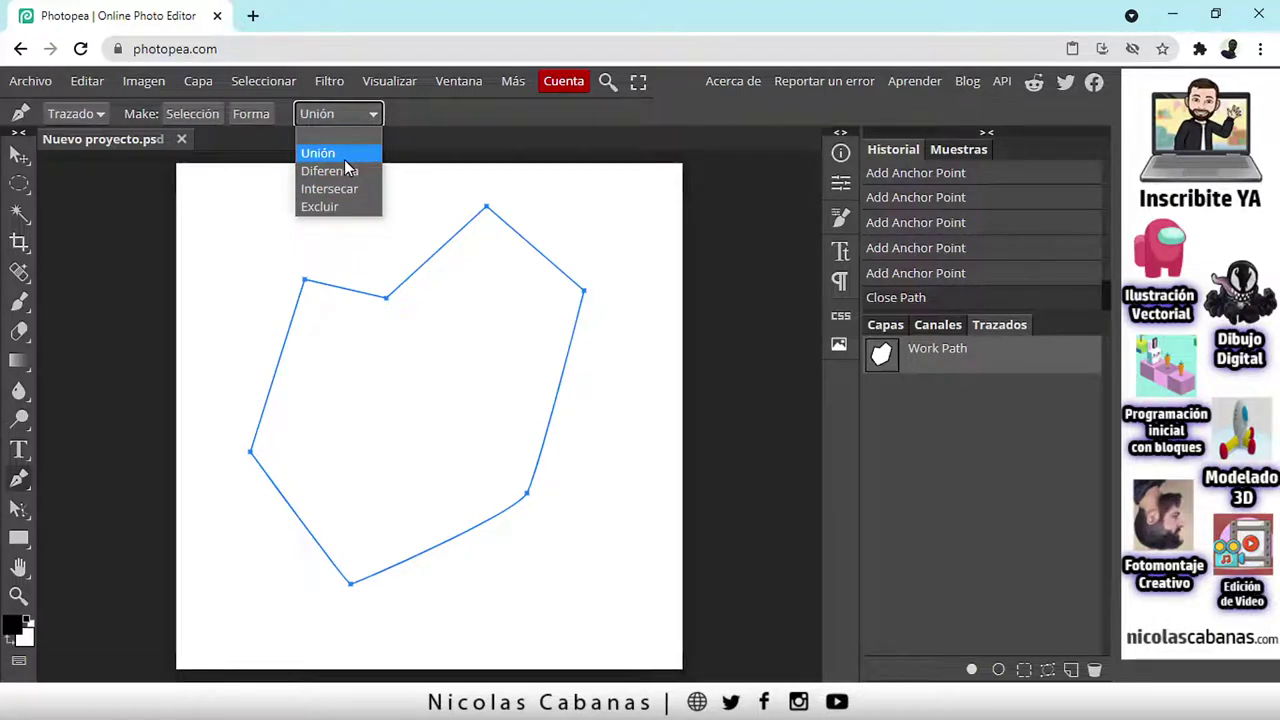
left_click(344, 159)
left_click(266, 252)
left_click(226, 332)
left_click_drag(318, 384, 334, 381)
left_click_drag(444, 328, 444, 275)
left_click_drag(430, 240, 328, 239)
left_click(266, 256)
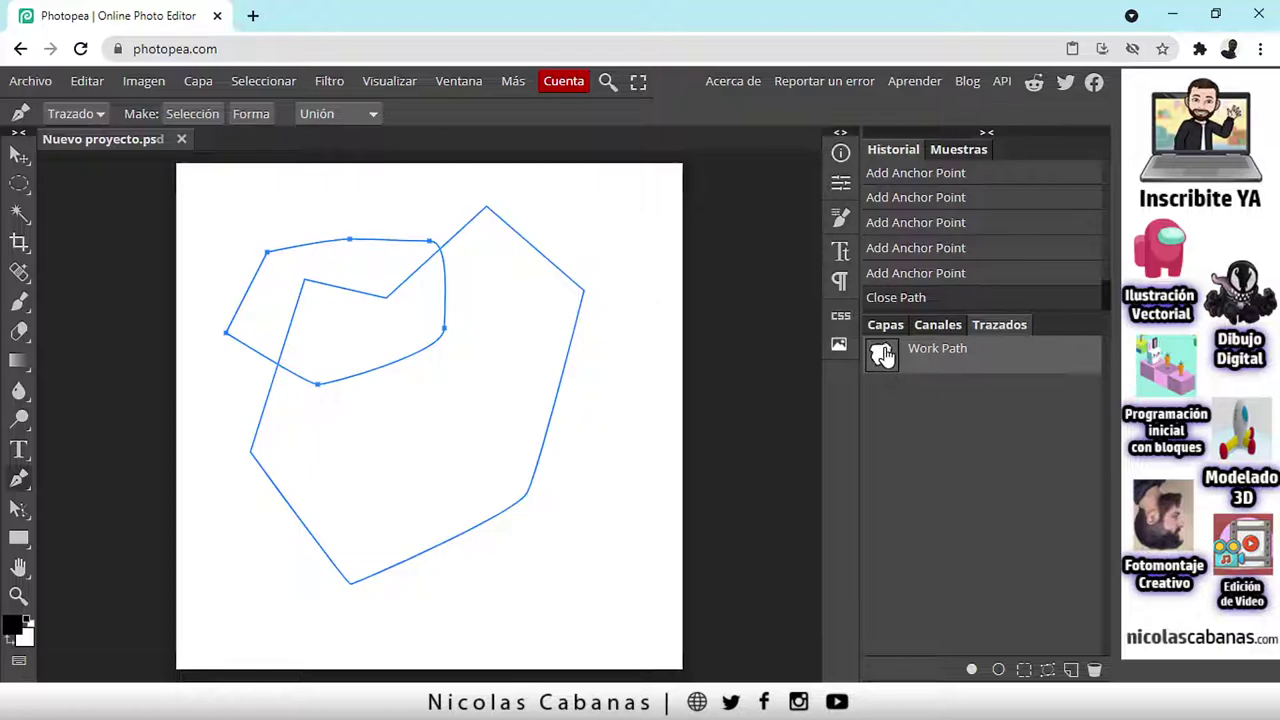
left_click(320, 117)
left_click(349, 156)
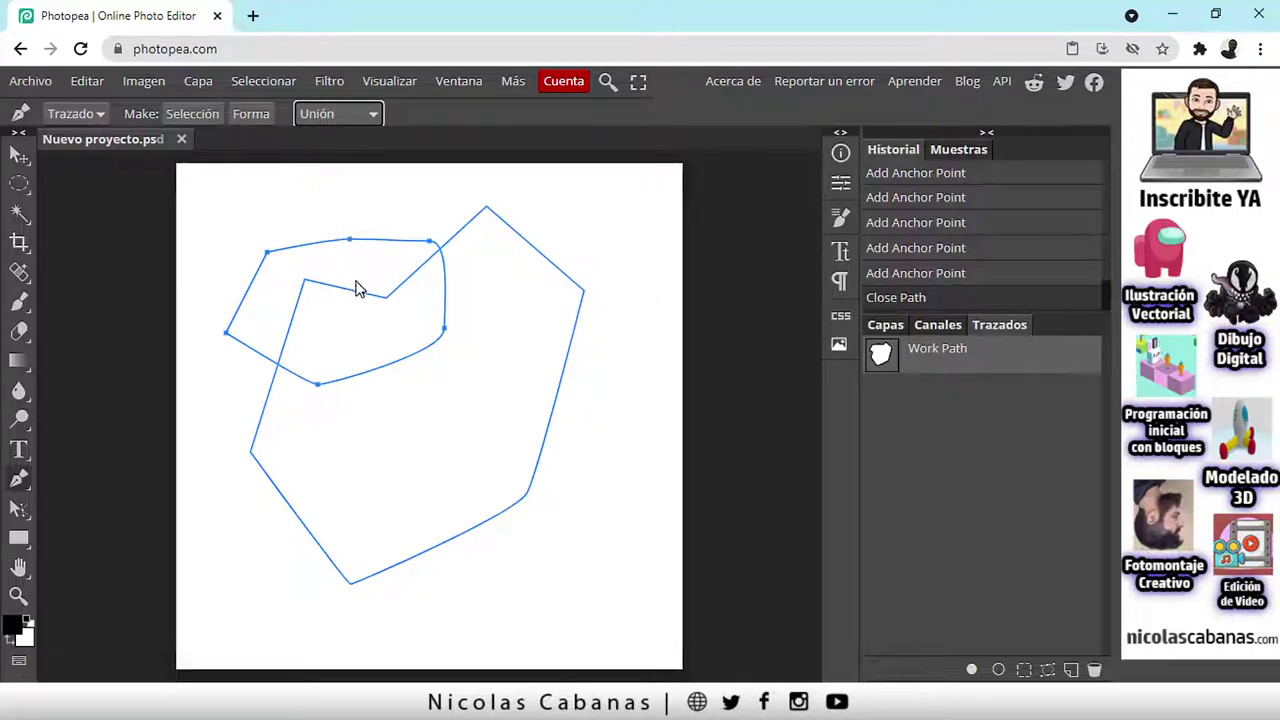
Step: Try the Diferencia operation on the smaller overlapping path using Path Selection, and restore it to Unión
right_click(19, 509)
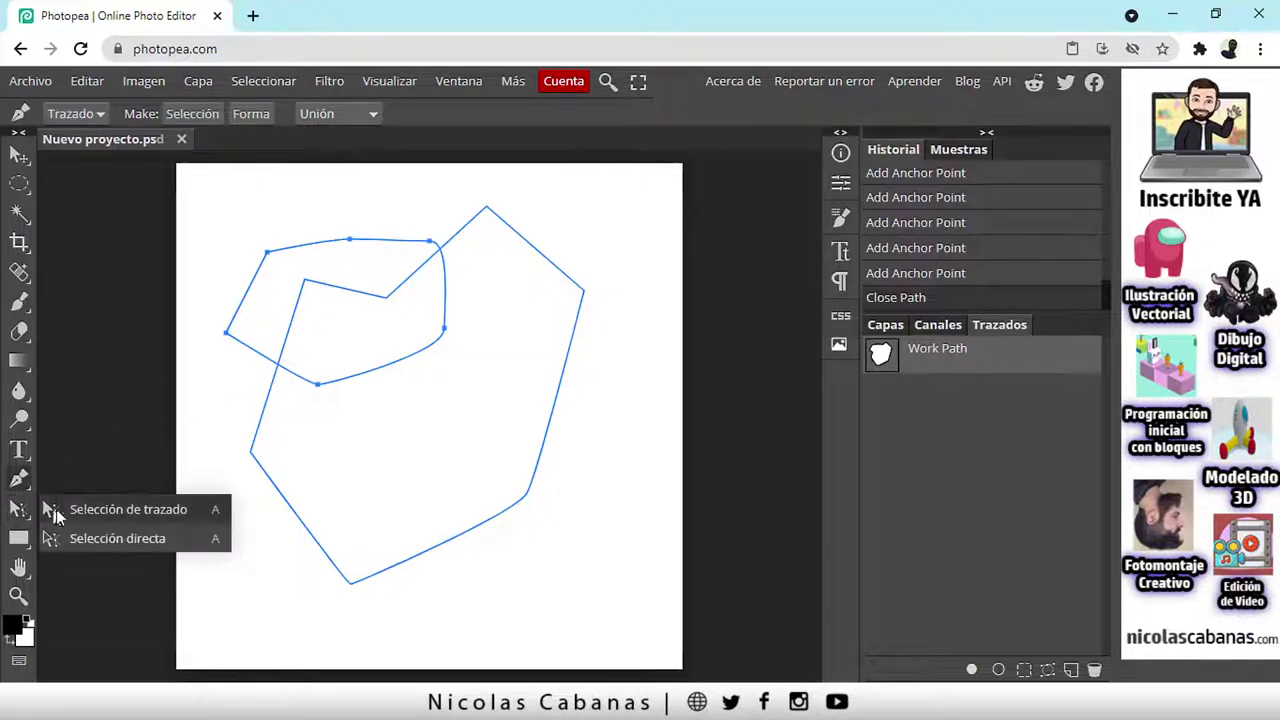
left_click(142, 509)
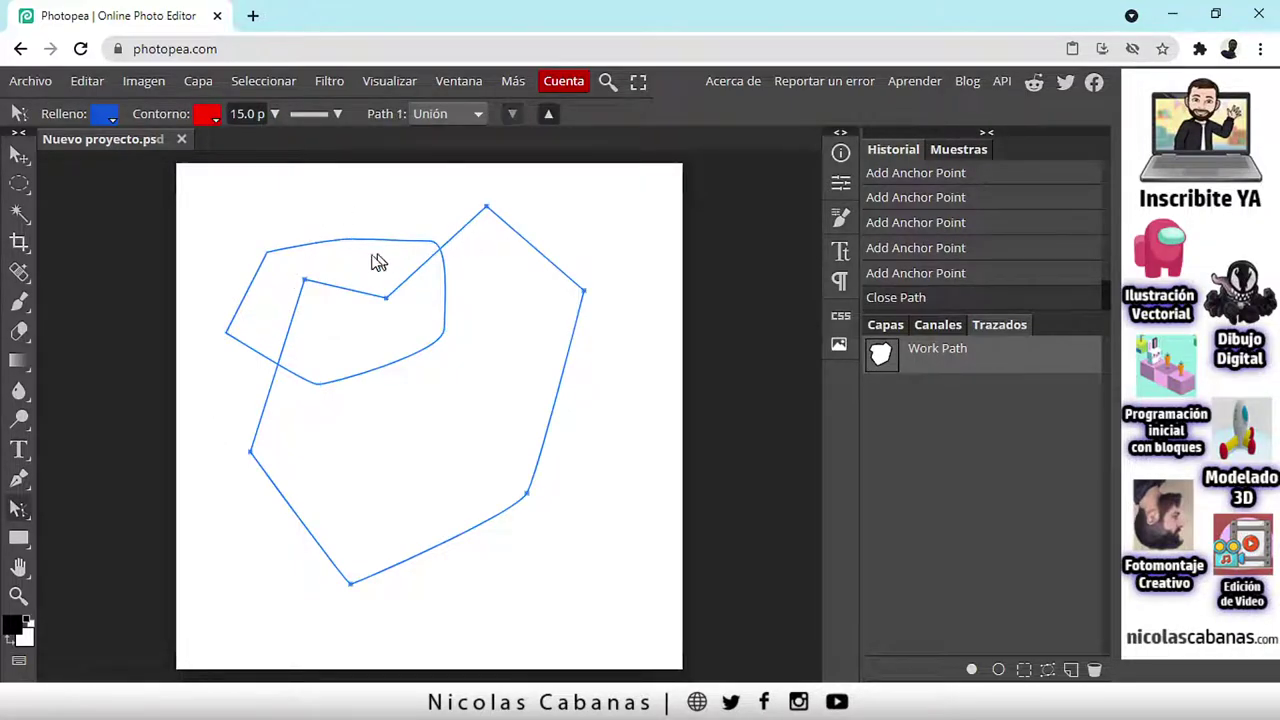
left_click(451, 113)
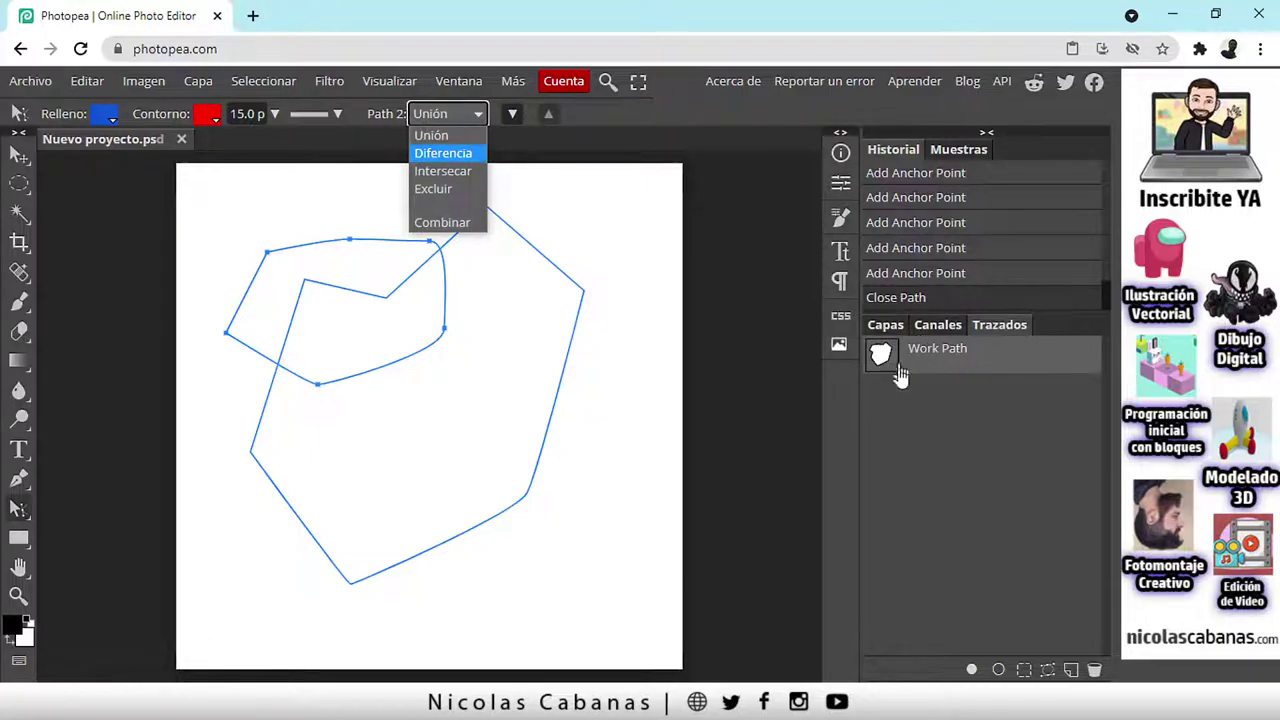
left_click(433, 155)
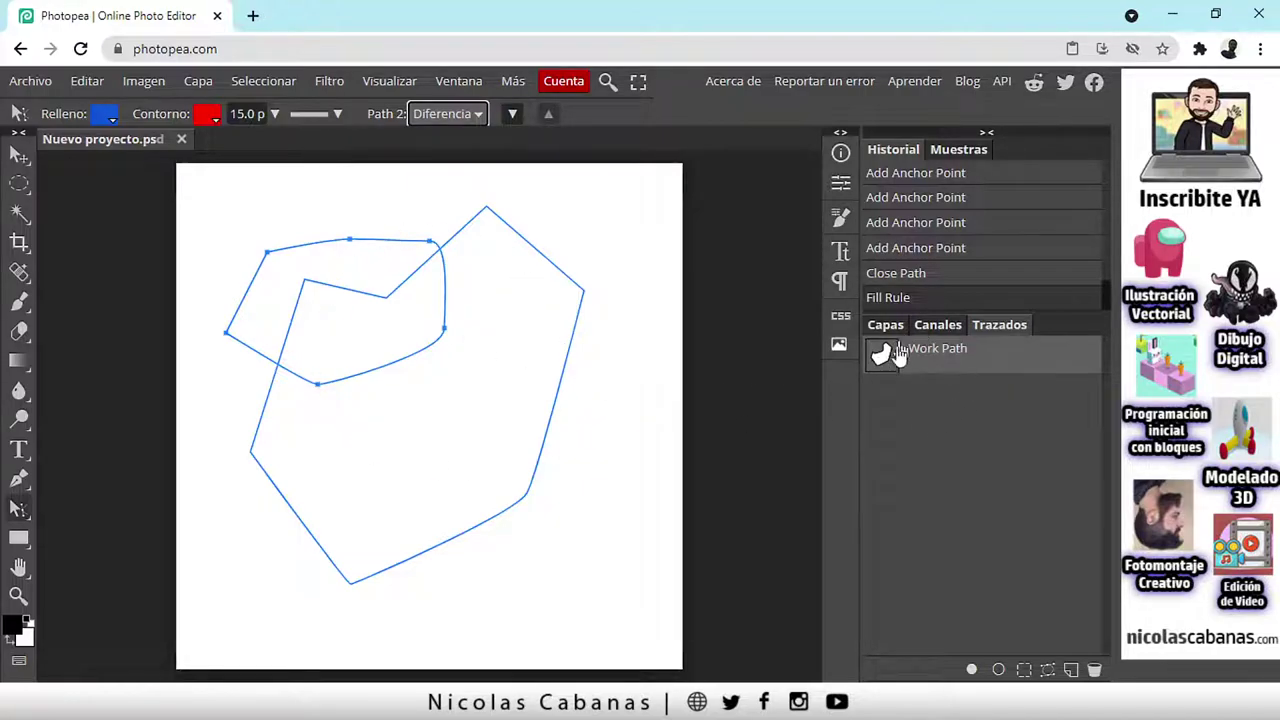
left_click(446, 112)
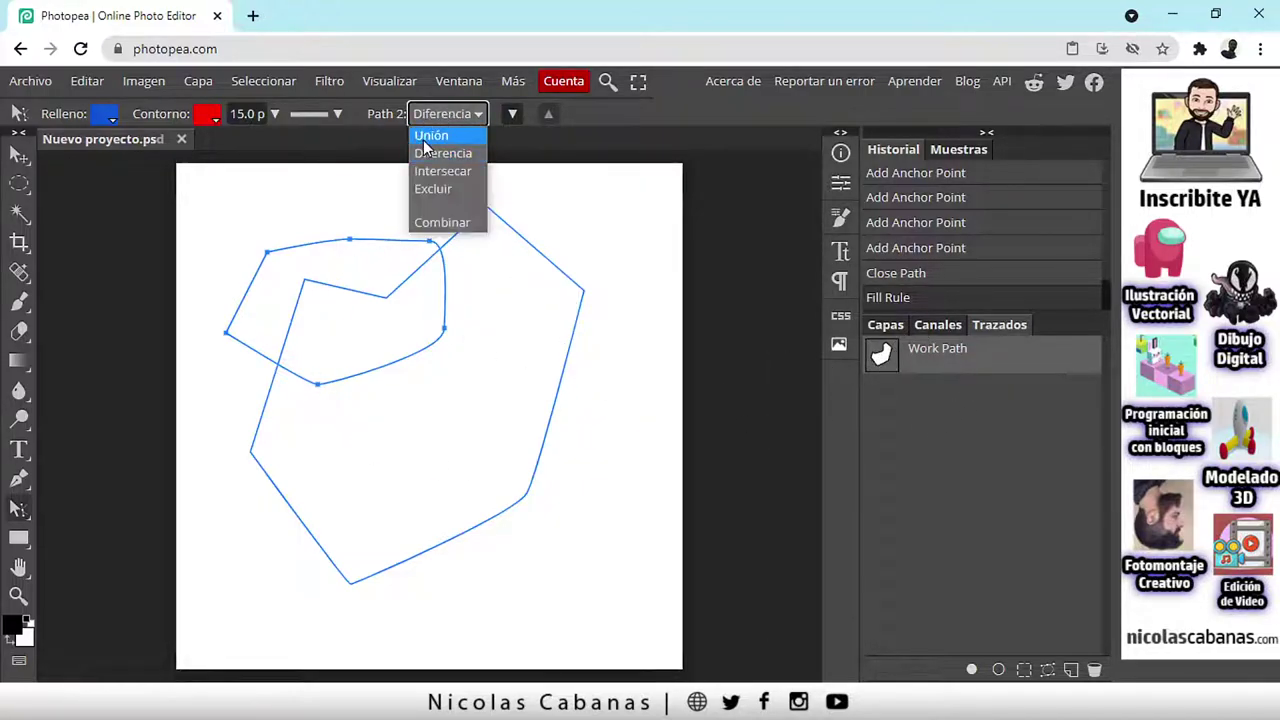
left_click(432, 131)
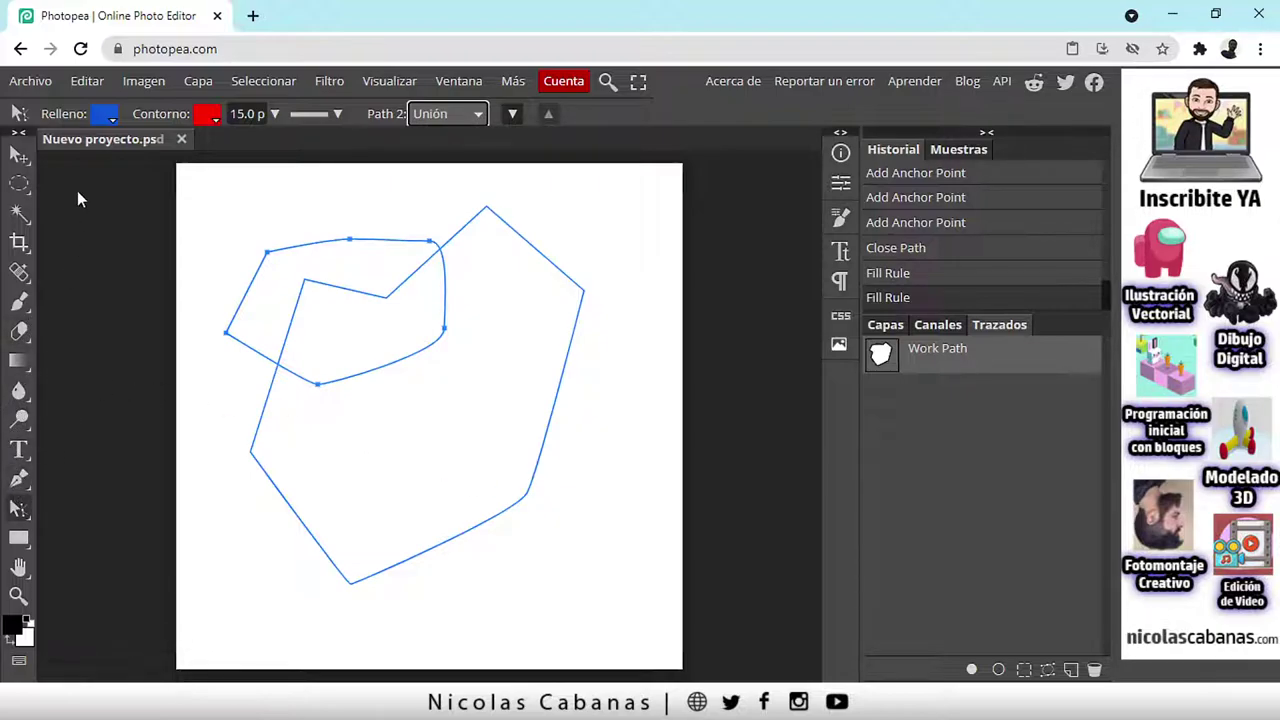
Step: Convert the work path into a shape with a solid blue fill and check the result among the layers and paths
left_click(20, 479)
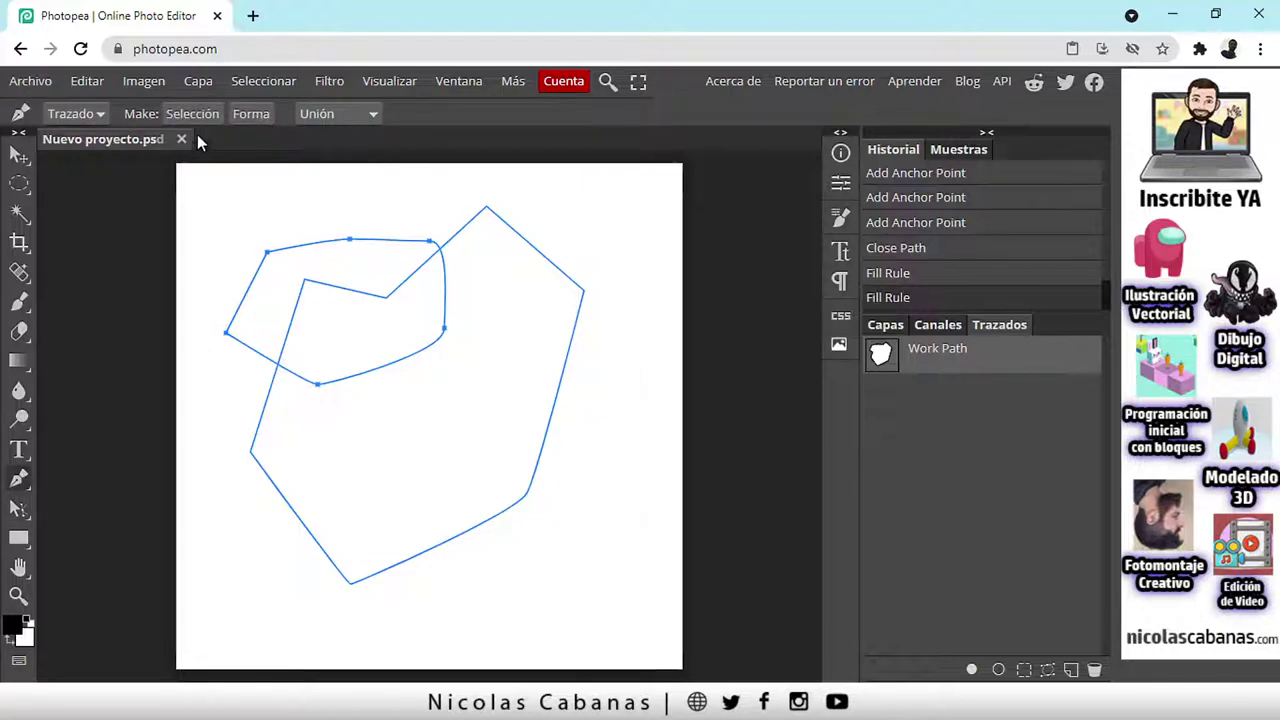
left_click(255, 115)
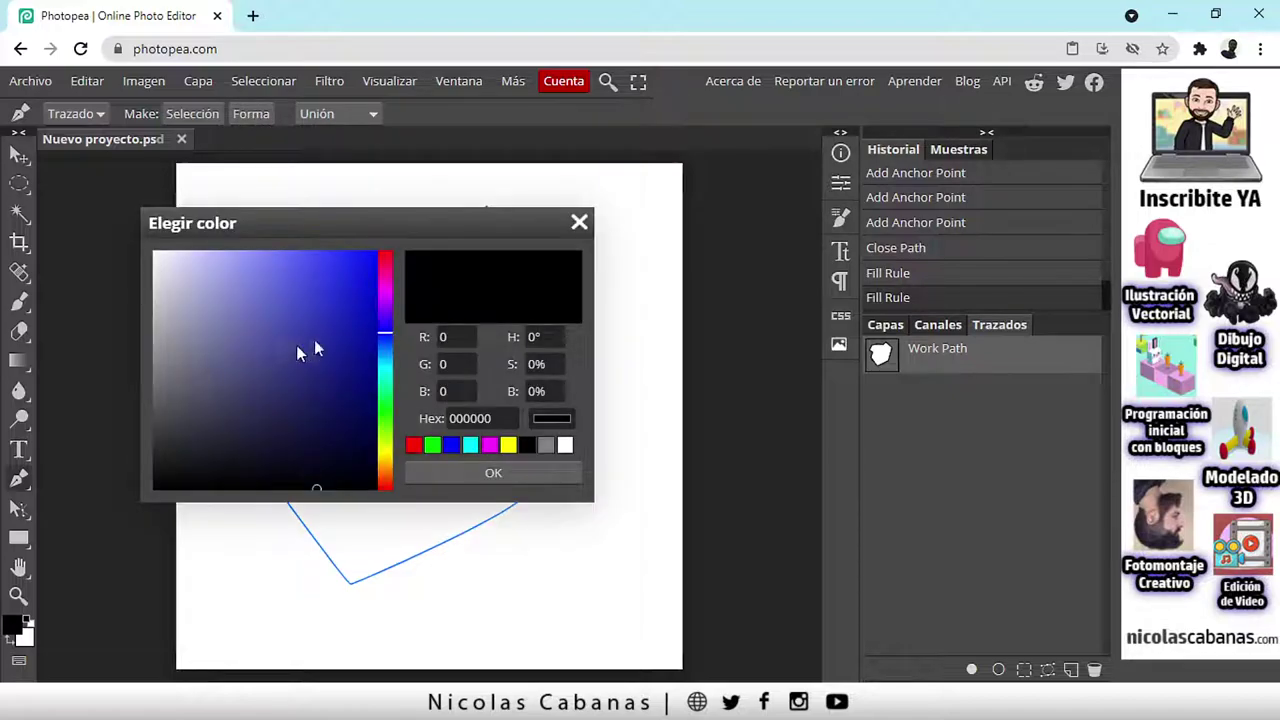
left_click(356, 289)
left_click(454, 476)
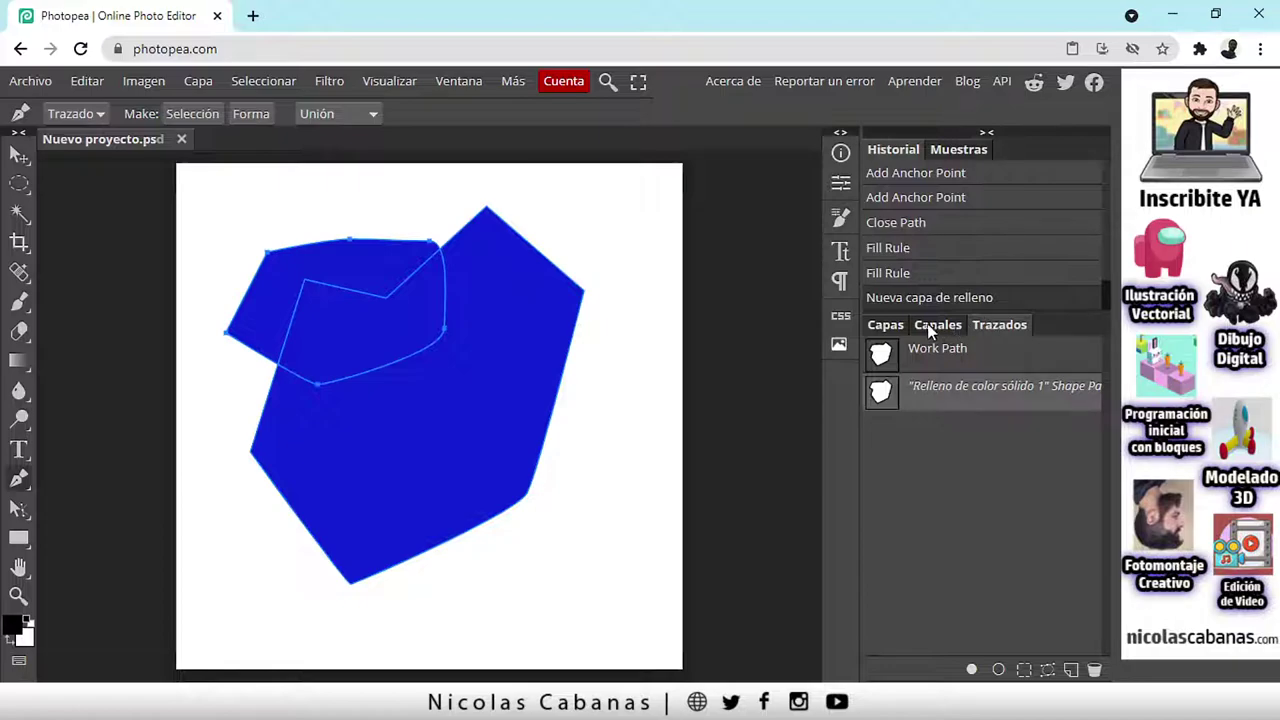
left_click(893, 328)
left_click(998, 325)
left_click(885, 327)
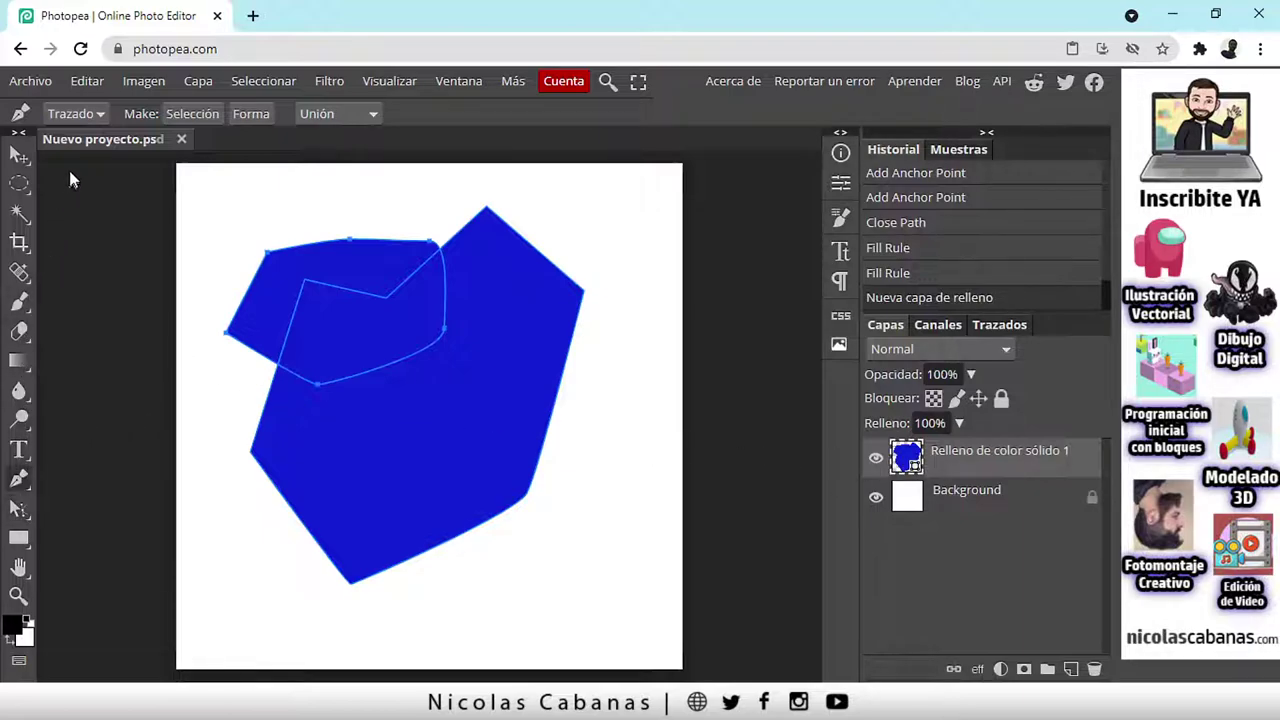
Step: Switch the Pen to Forma mode and change the shape's fill to bright green, 00ff00
left_click(74, 116)
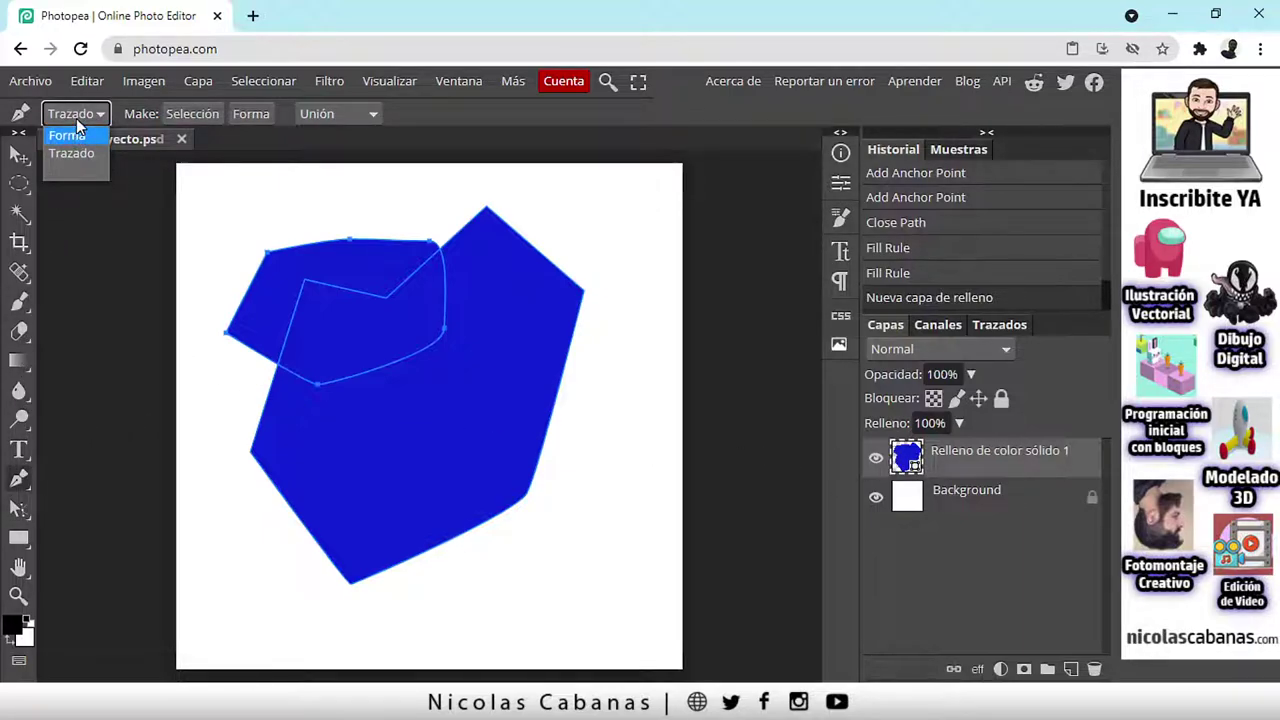
left_click(74, 150)
left_click(78, 113)
left_click(77, 135)
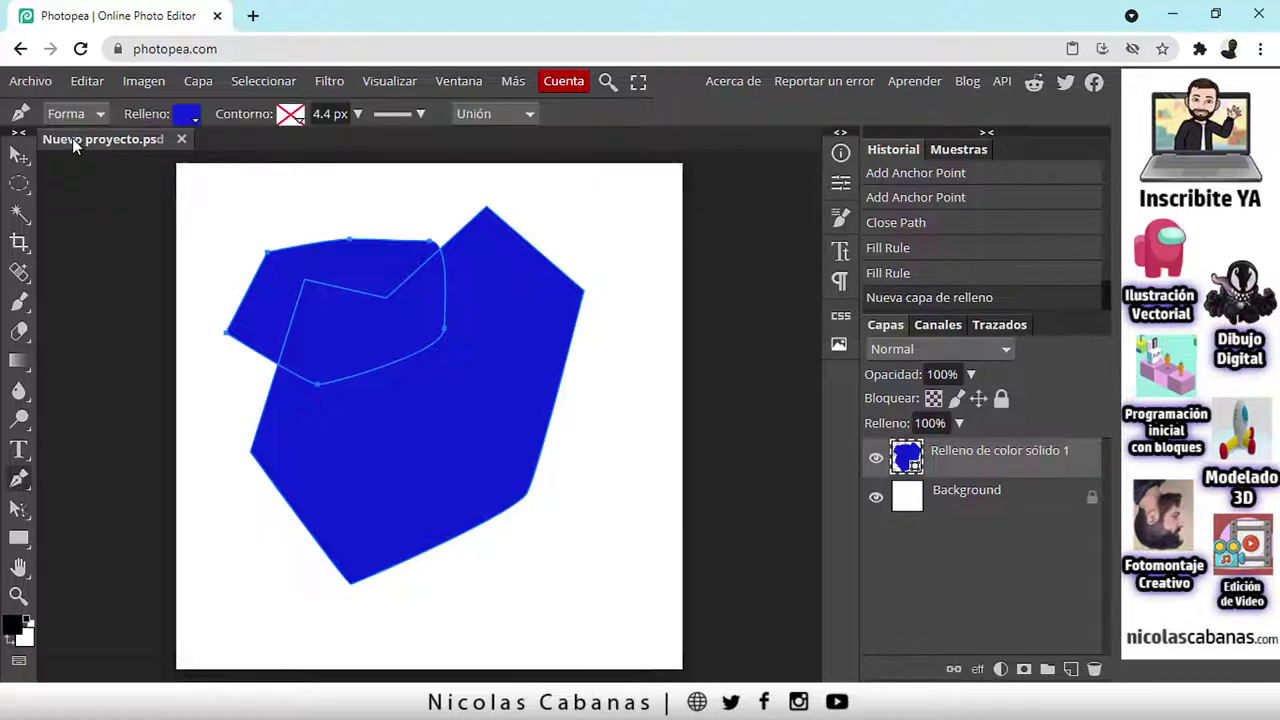
left_click(183, 116)
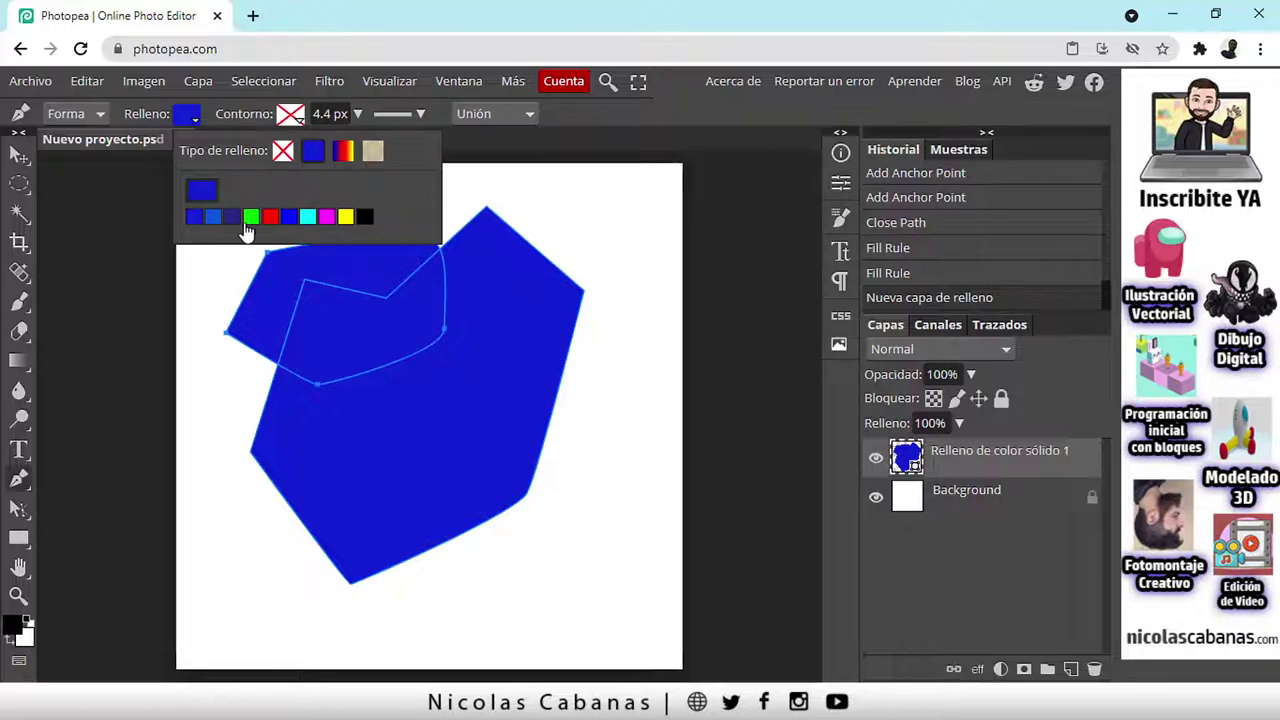
left_click(251, 217)
left_click(203, 190)
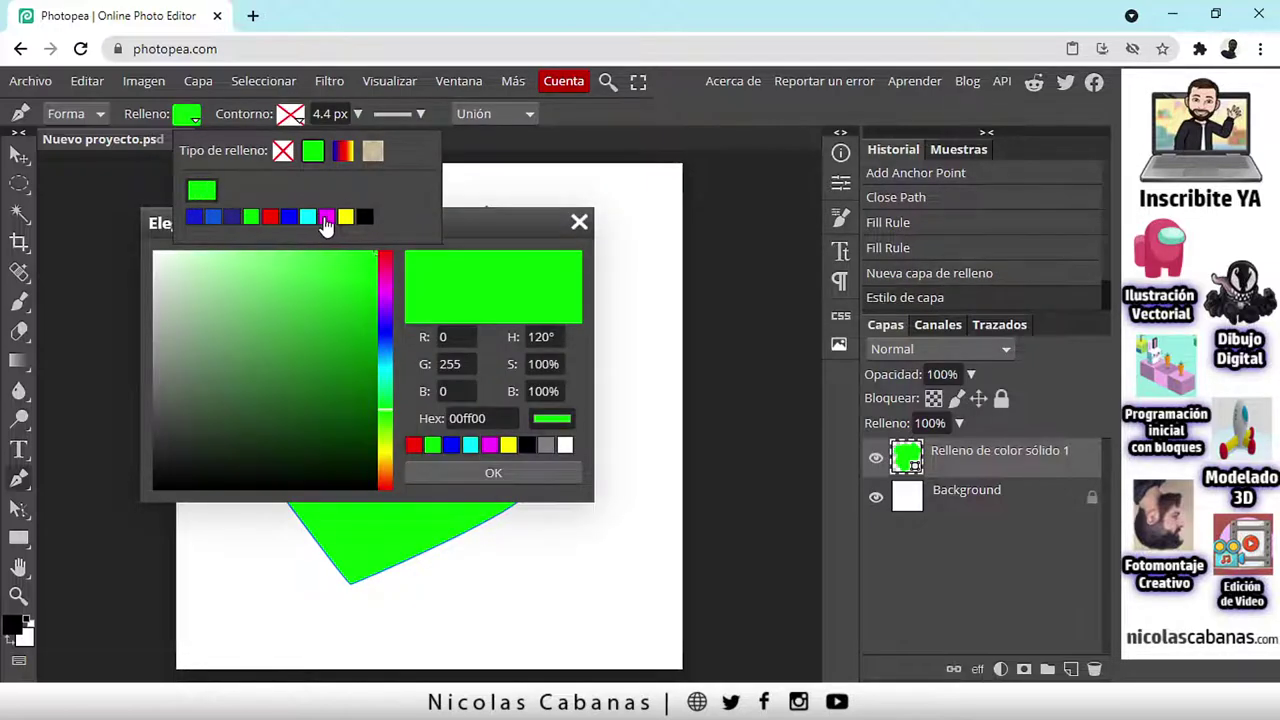
left_click(577, 223)
Step: Try other fill swatches on the shape and settle on dark blue
left_click(185, 117)
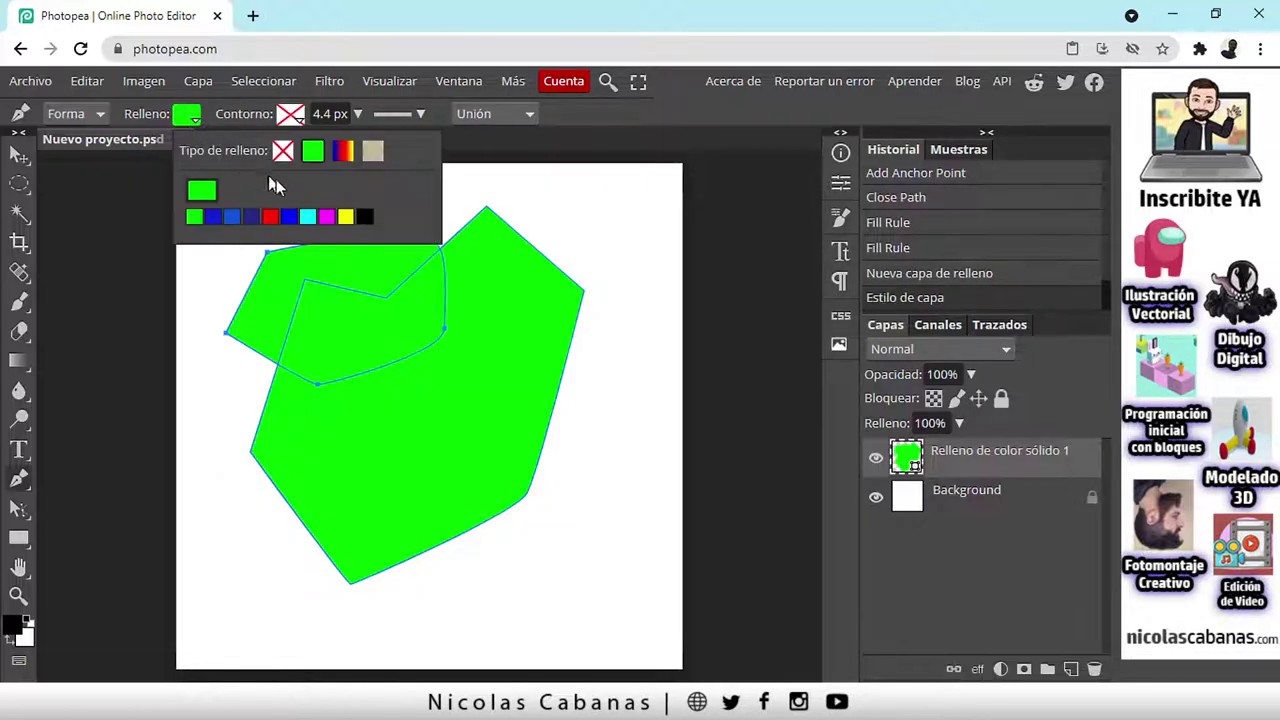
left_click(328, 217)
left_click(253, 217)
left_click(271, 217)
left_click(251, 217)
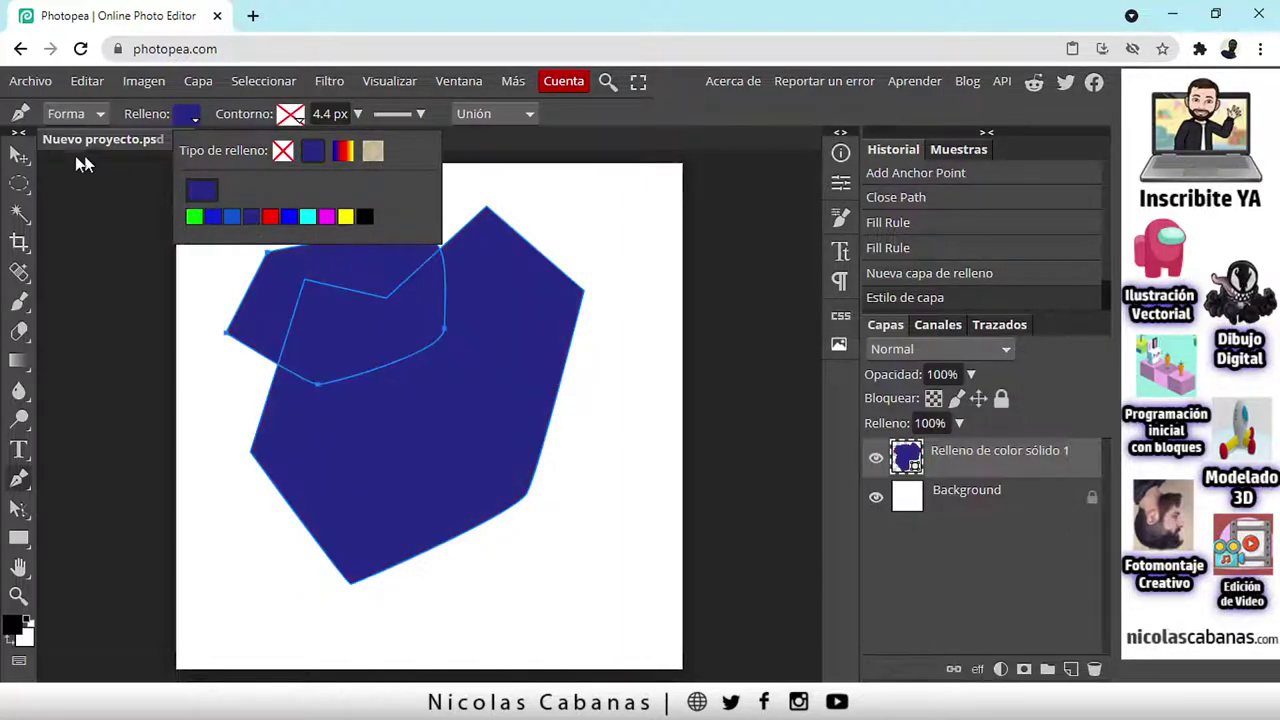
left_click(606, 132)
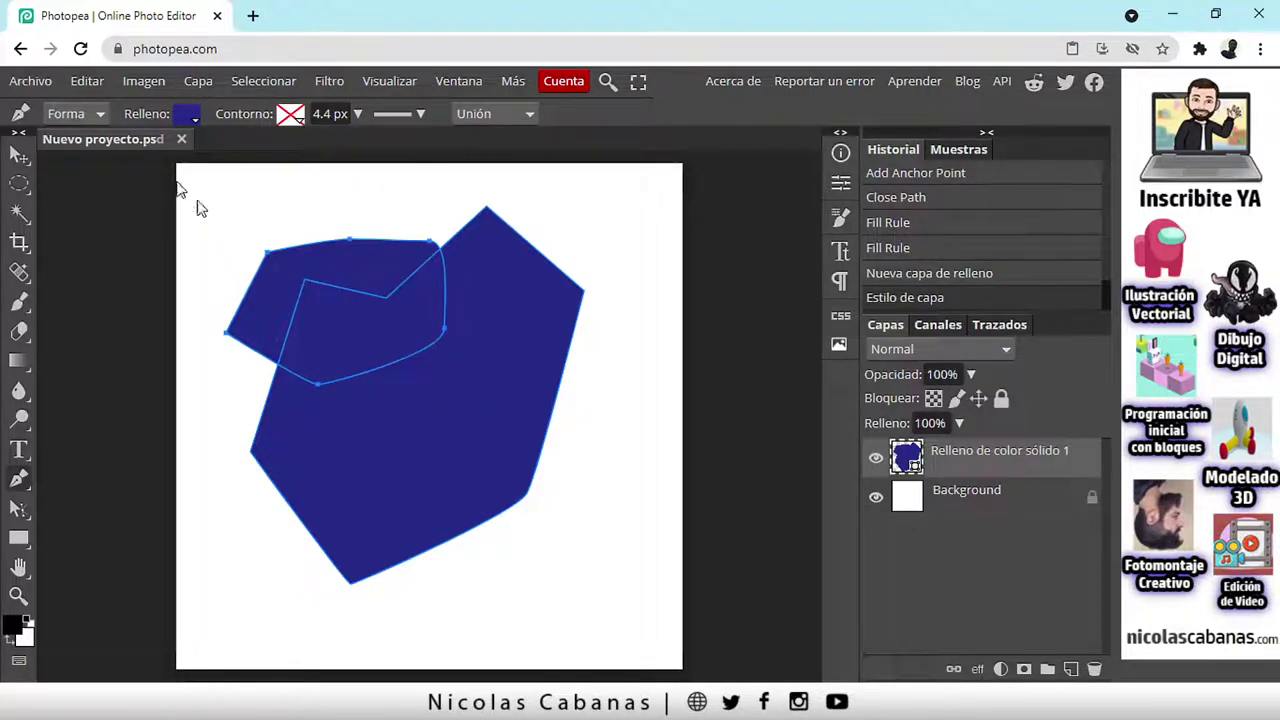
Step: Delete the Relleno de color sólido 1 layer and return the Pen to Trazado mode
left_click(1095, 669)
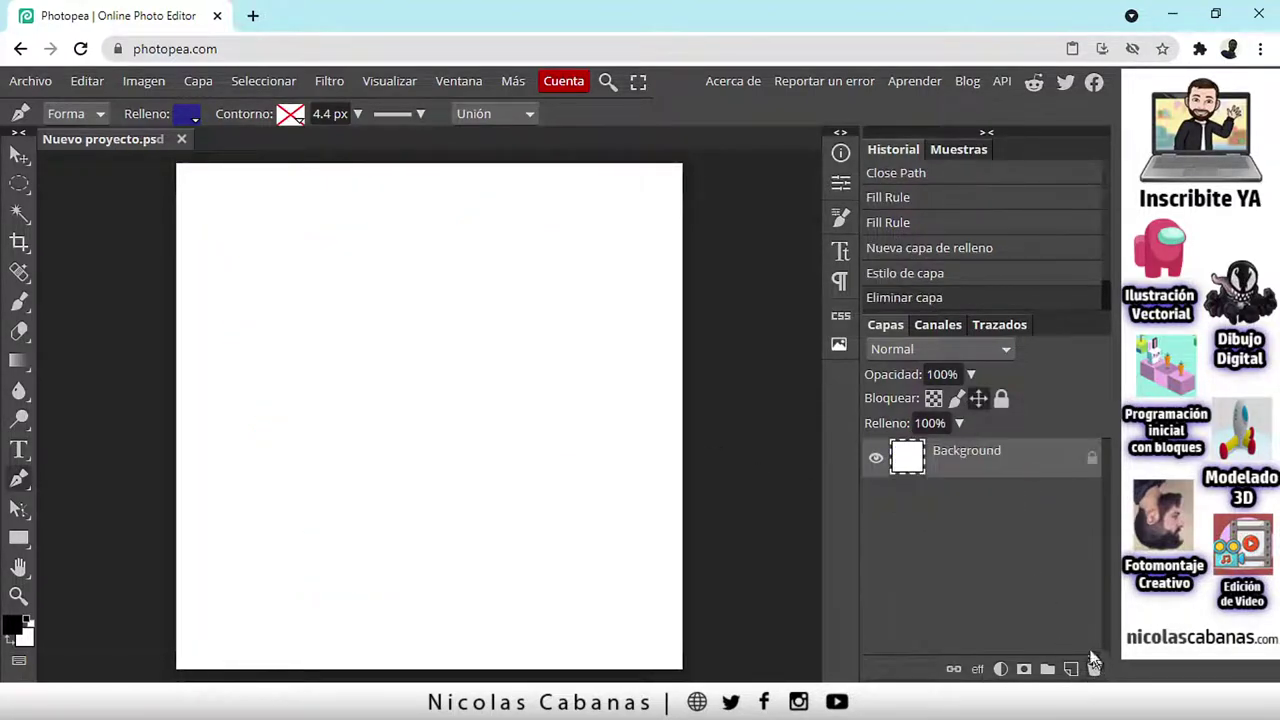
left_click(77, 115)
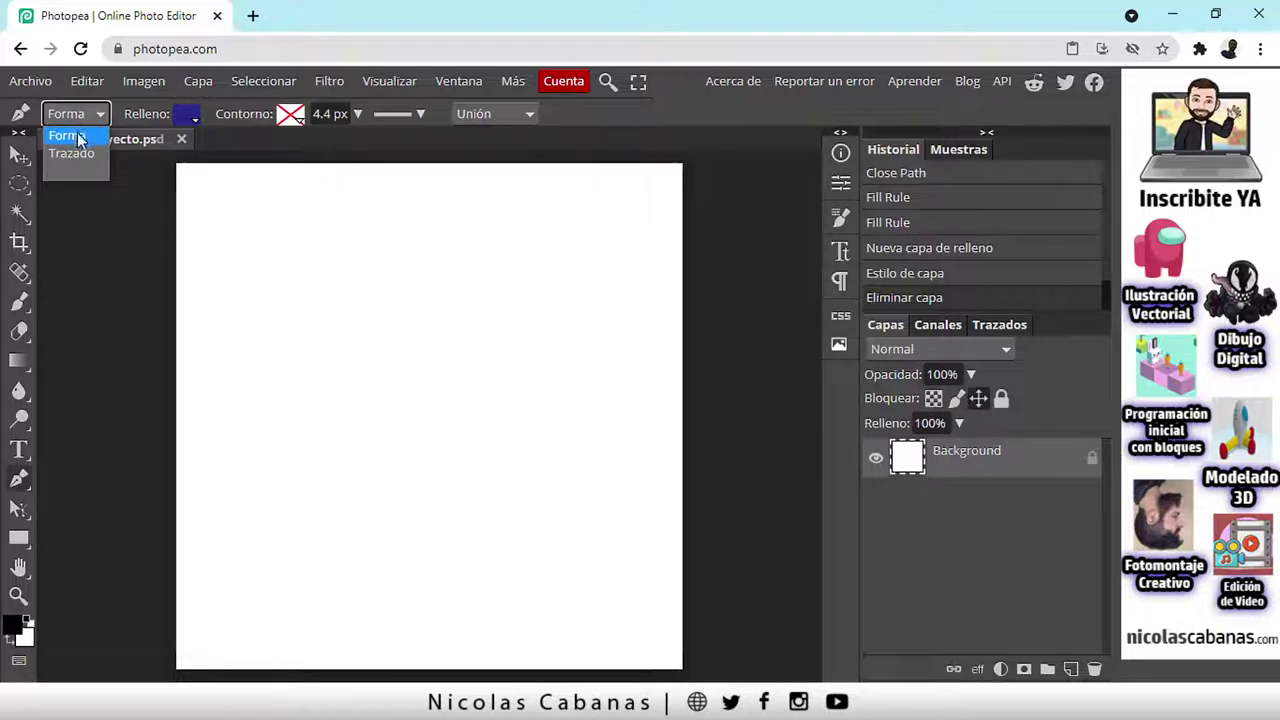
left_click(66, 154)
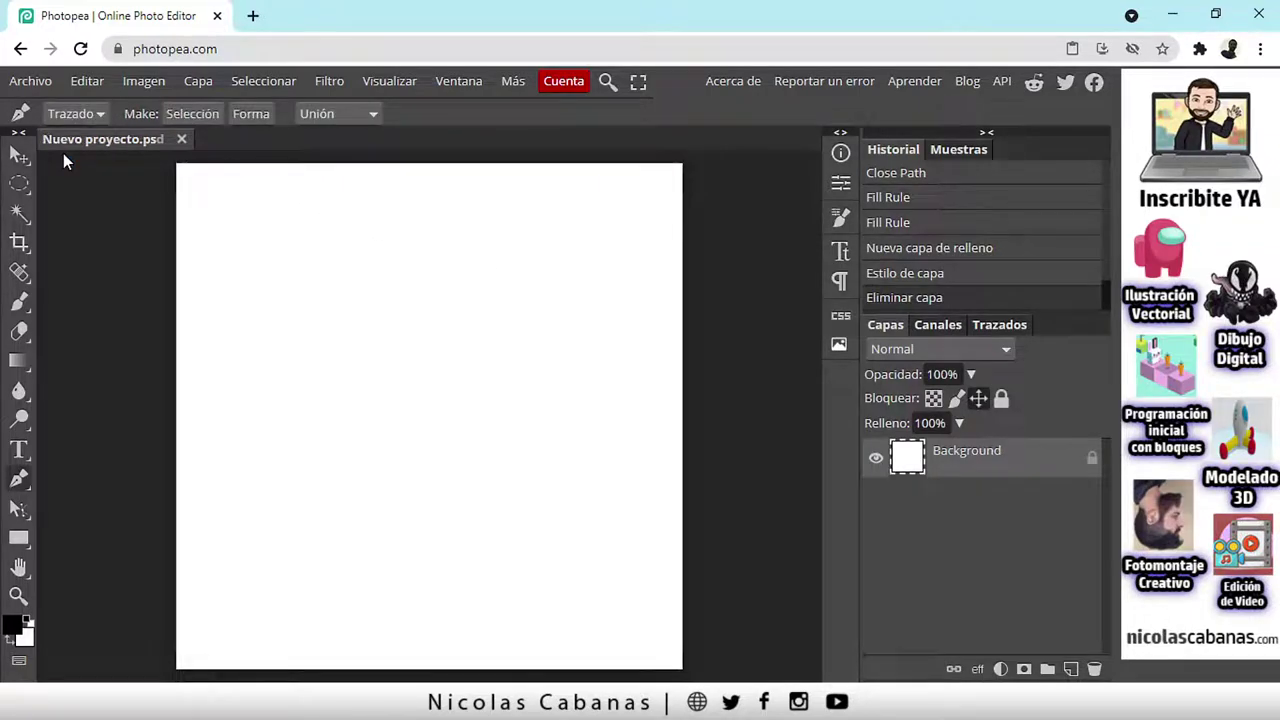
Step: Show the stored Work Path and reshape it by moving the small contour's lower-right anchor and the large contour's top anchor
left_click(1012, 326)
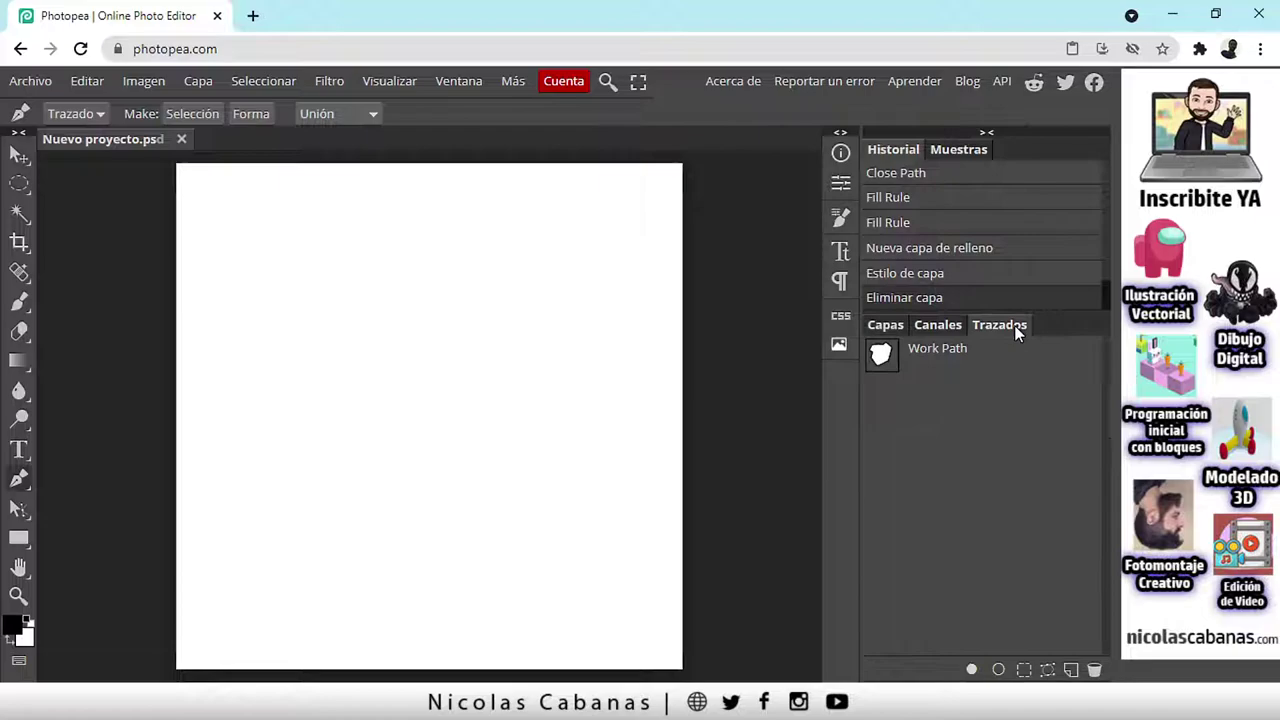
left_click(940, 367)
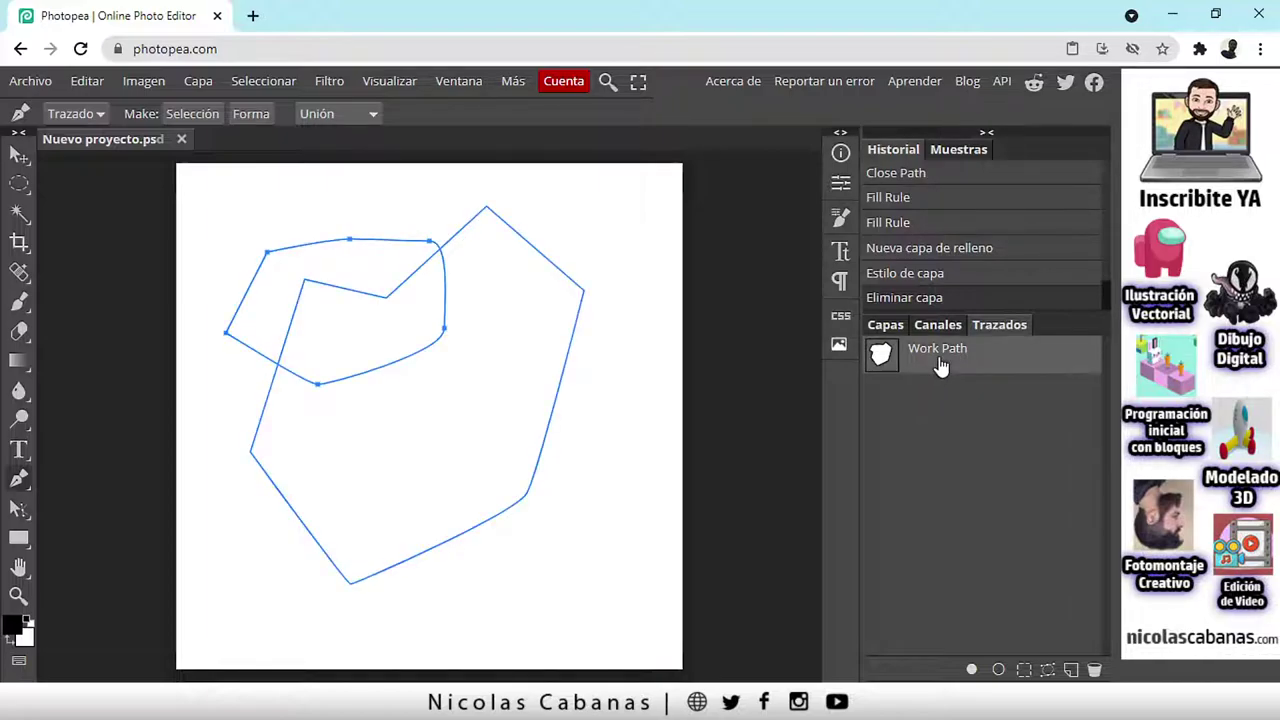
right_click(20, 512)
left_click(97, 534)
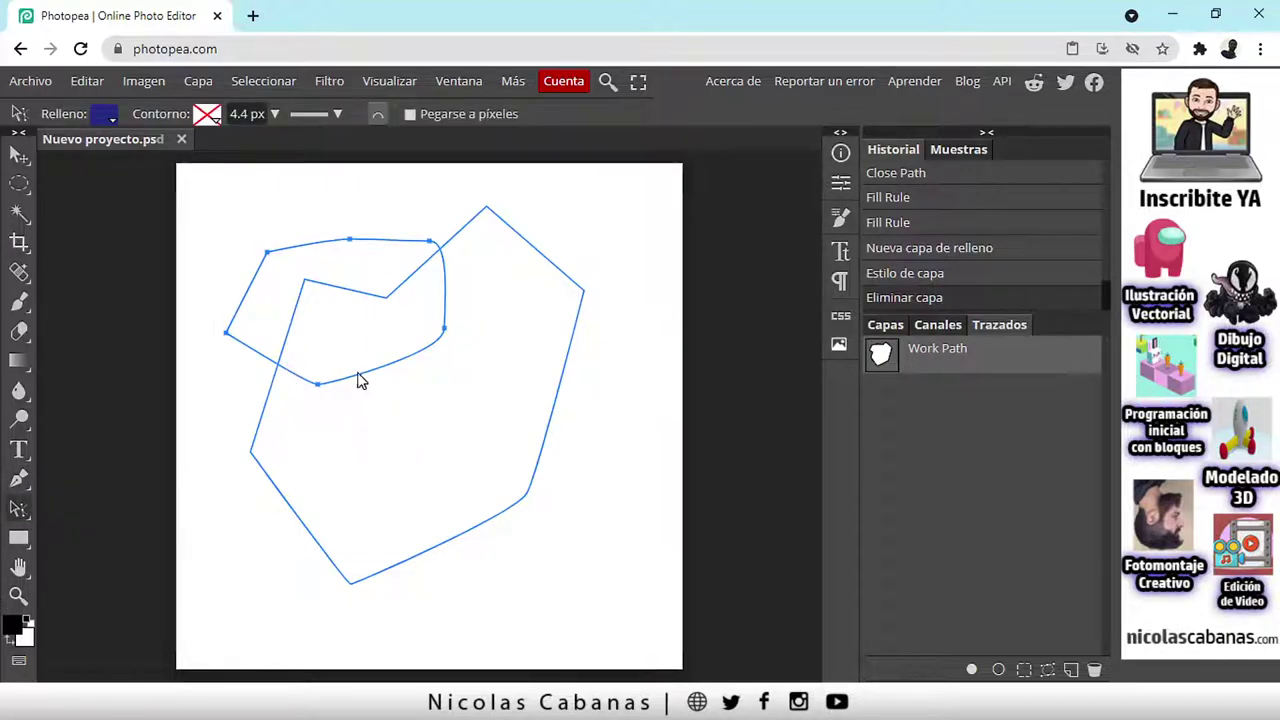
left_click_drag(444, 328, 477, 323)
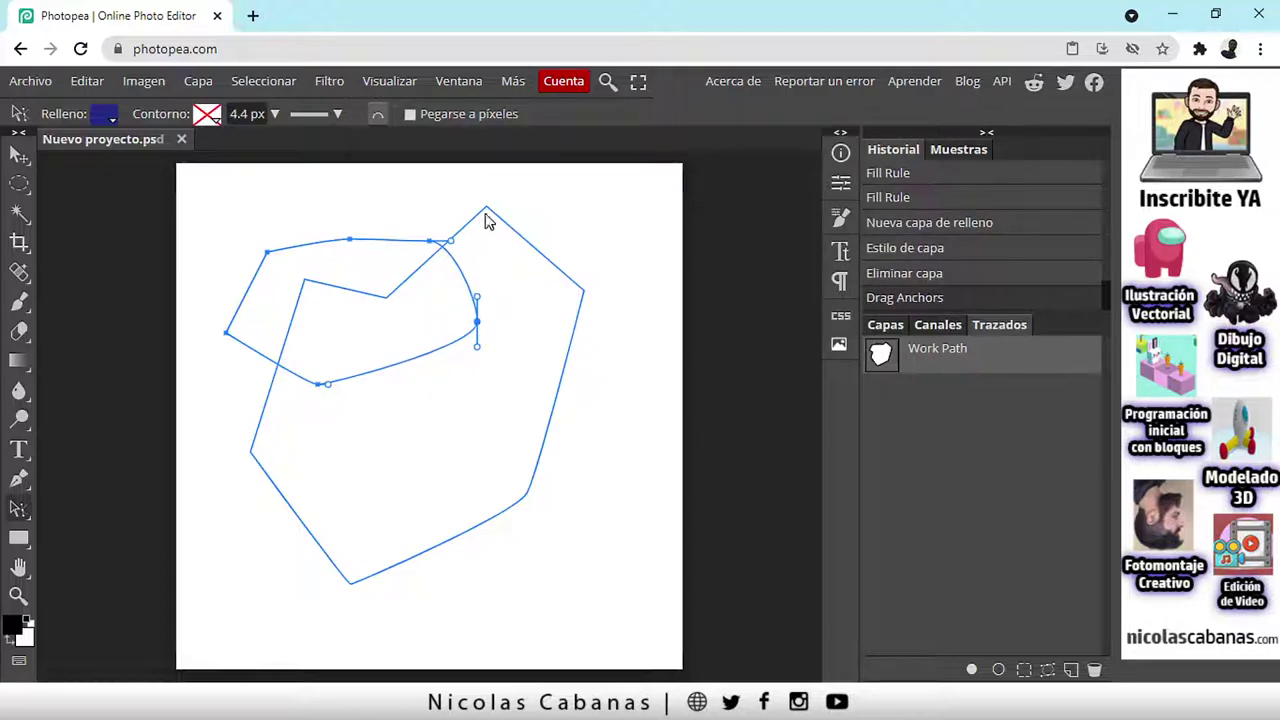
left_click_drag(486, 207, 486, 193)
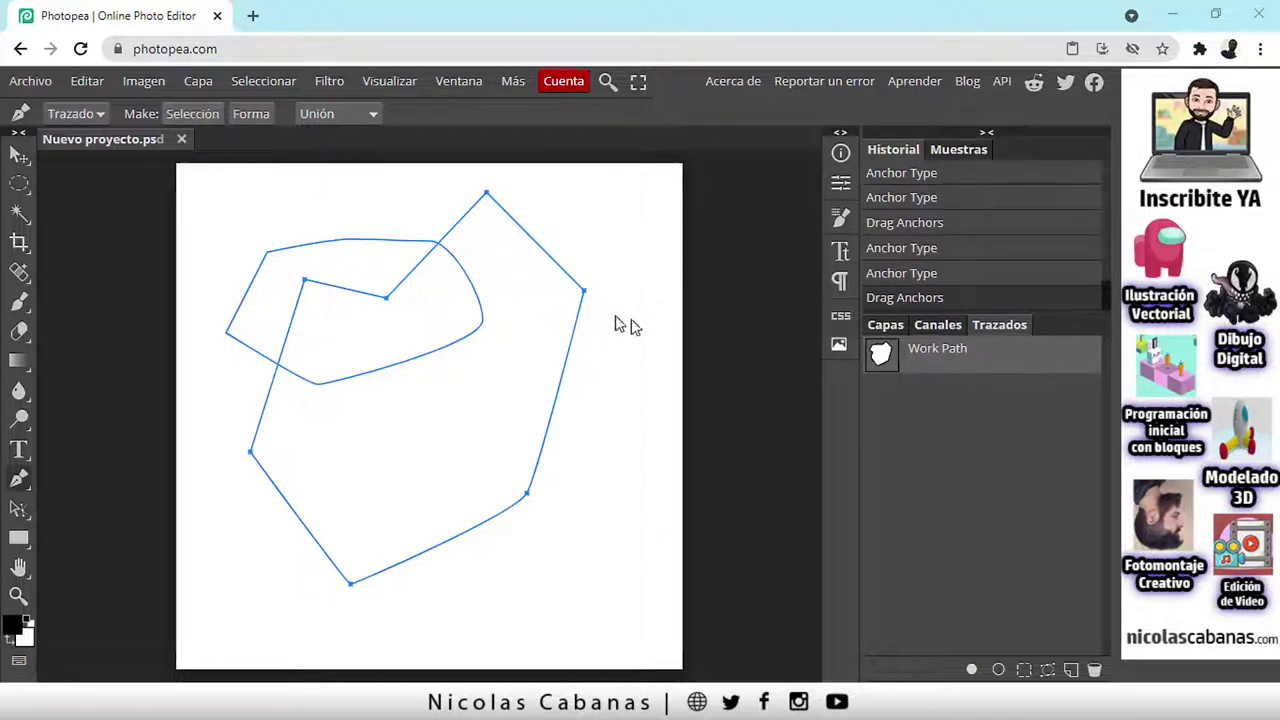
Step: Convert the Work Path into a new selection with Anti-alias enabled
left_click(969, 430)
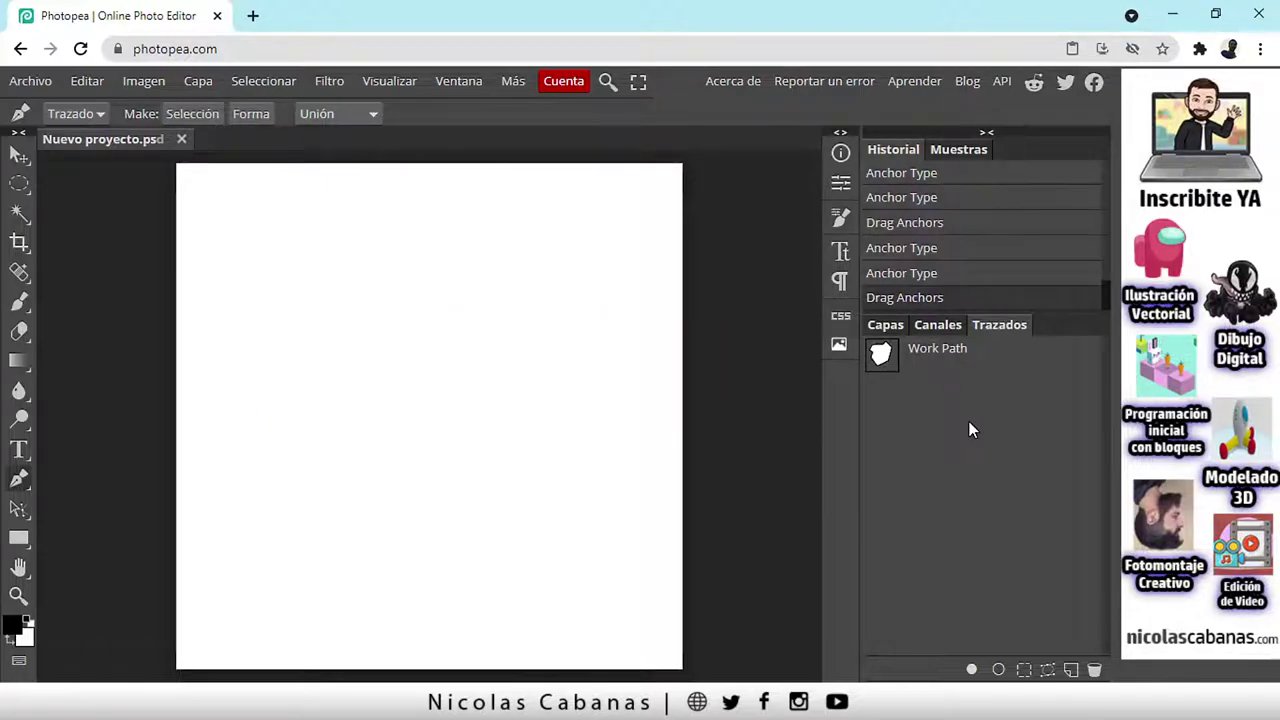
left_click(961, 358)
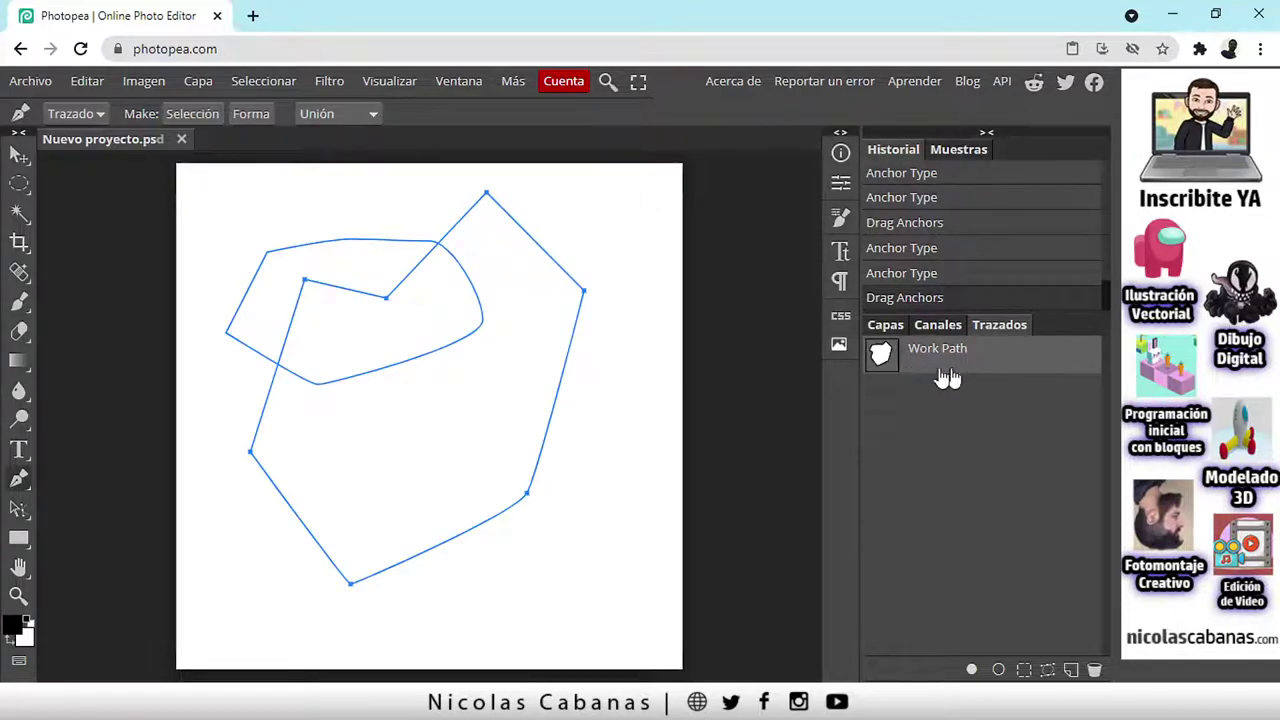
left_click(206, 114)
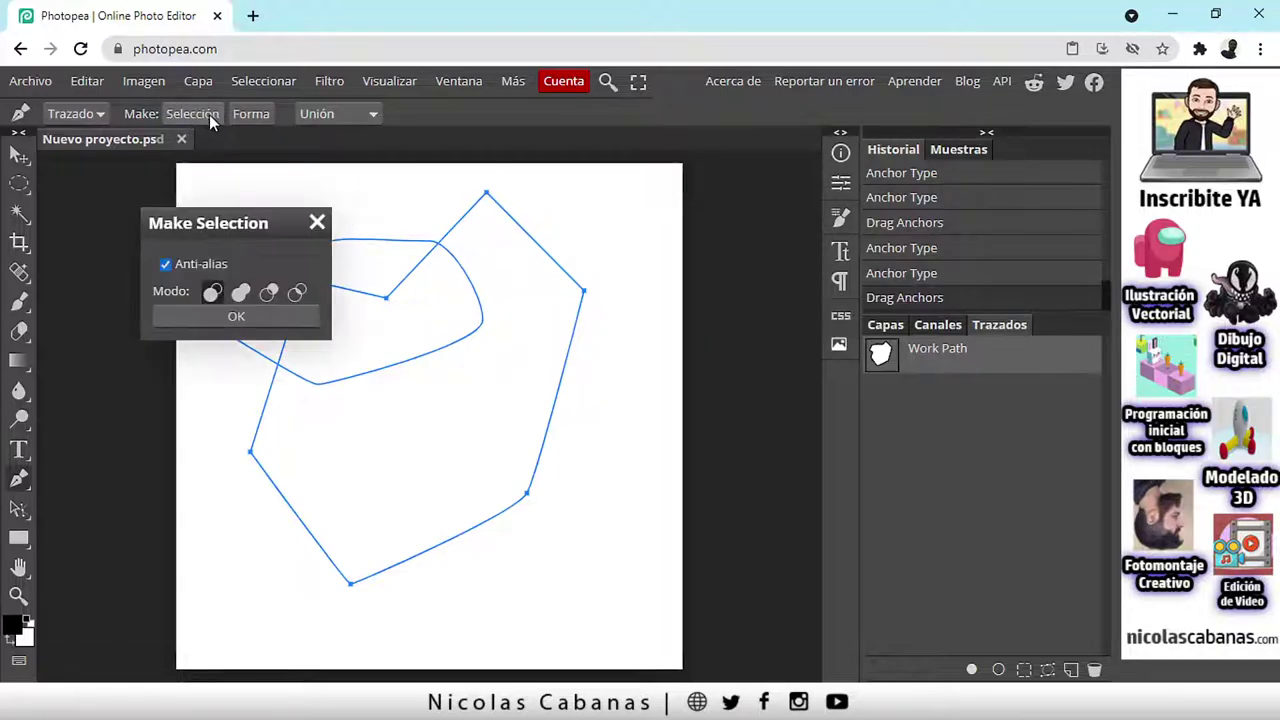
left_click_drag(213, 222, 165, 166)
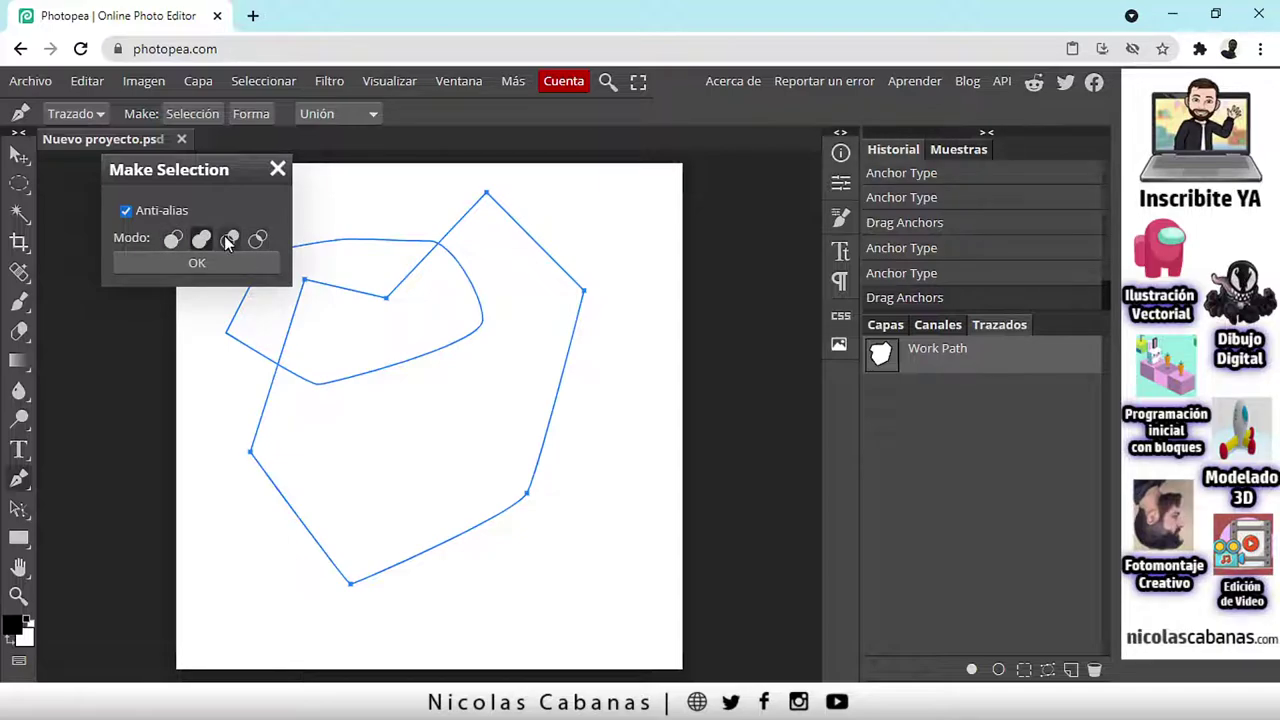
left_click(170, 239)
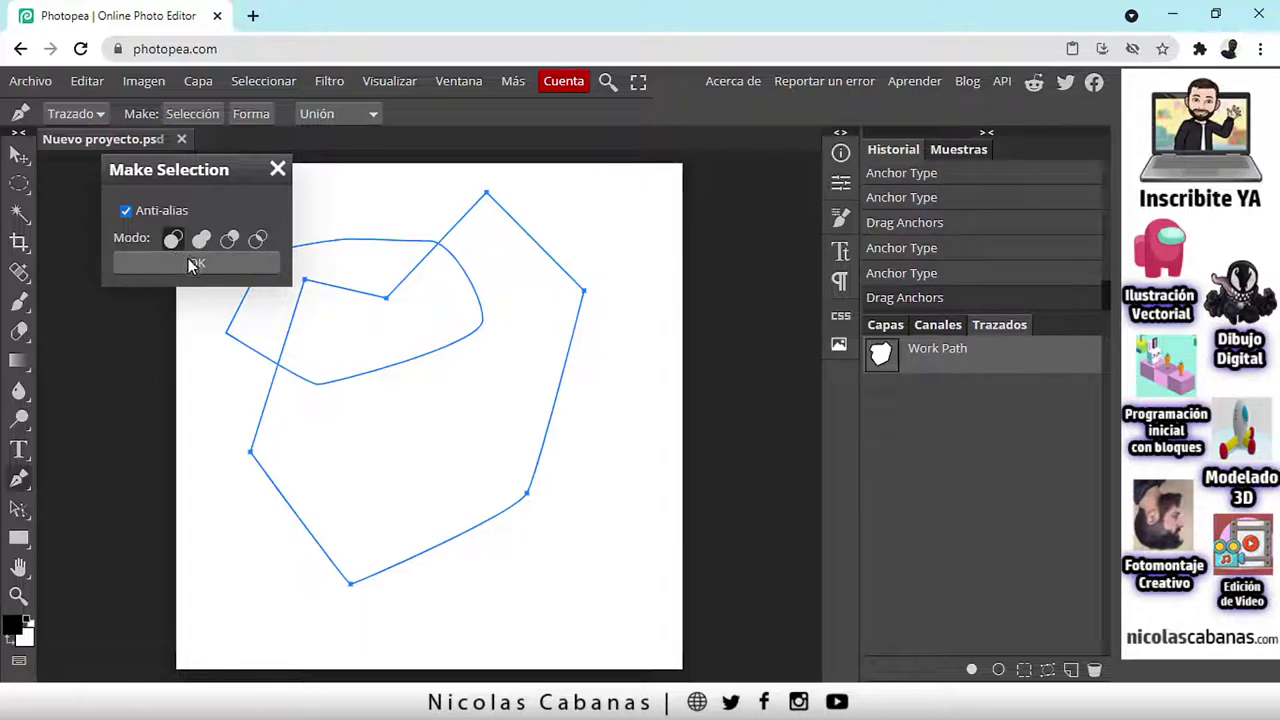
left_click_drag(181, 166, 155, 197)
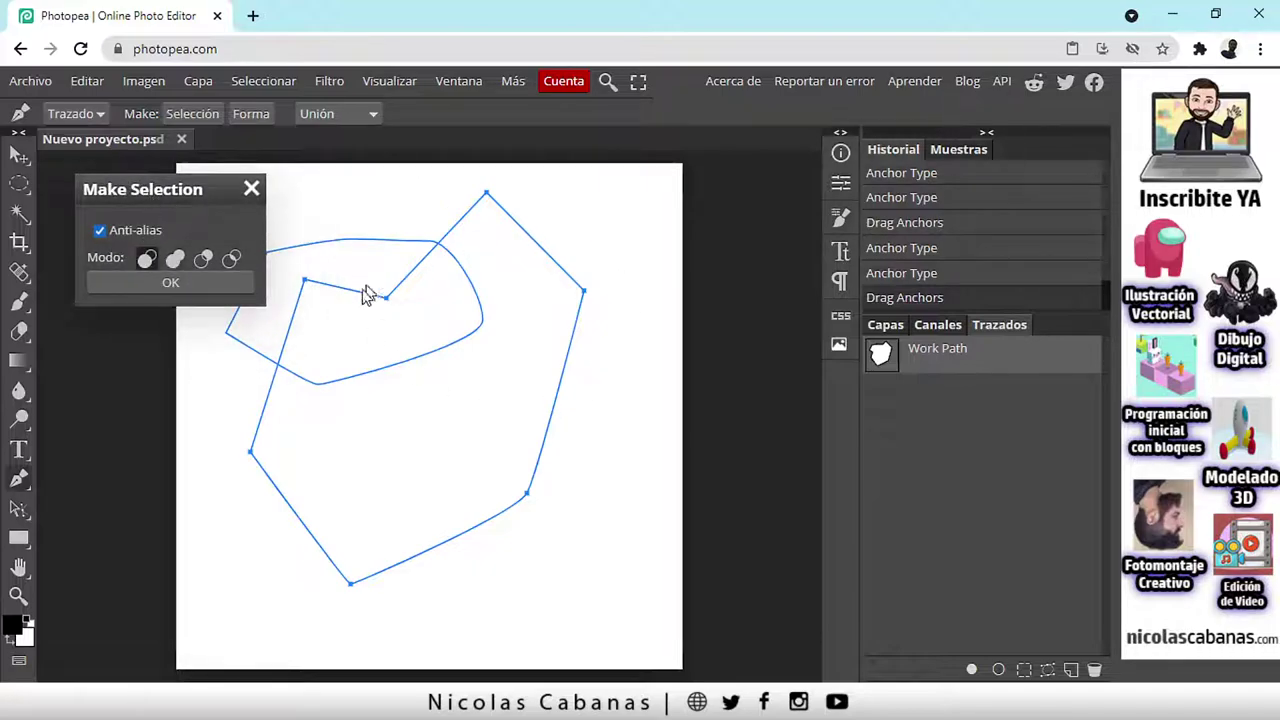
left_click_drag(152, 192, 150, 226)
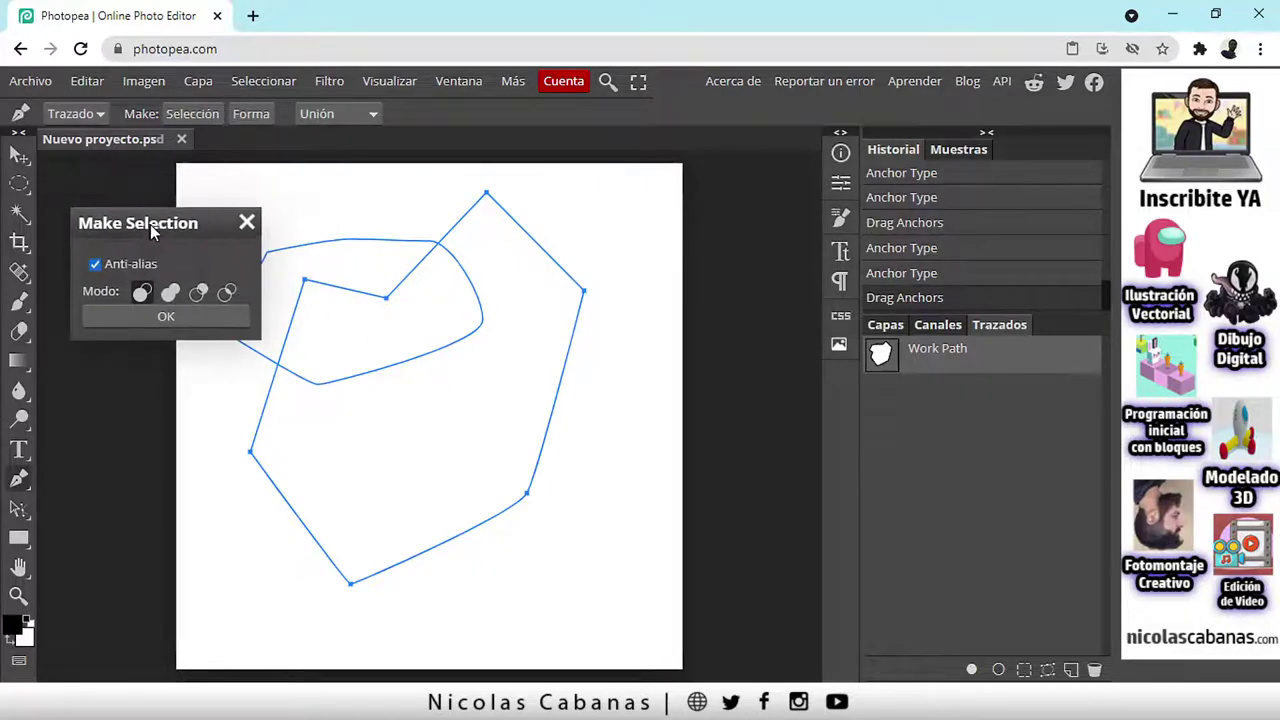
left_click(168, 320)
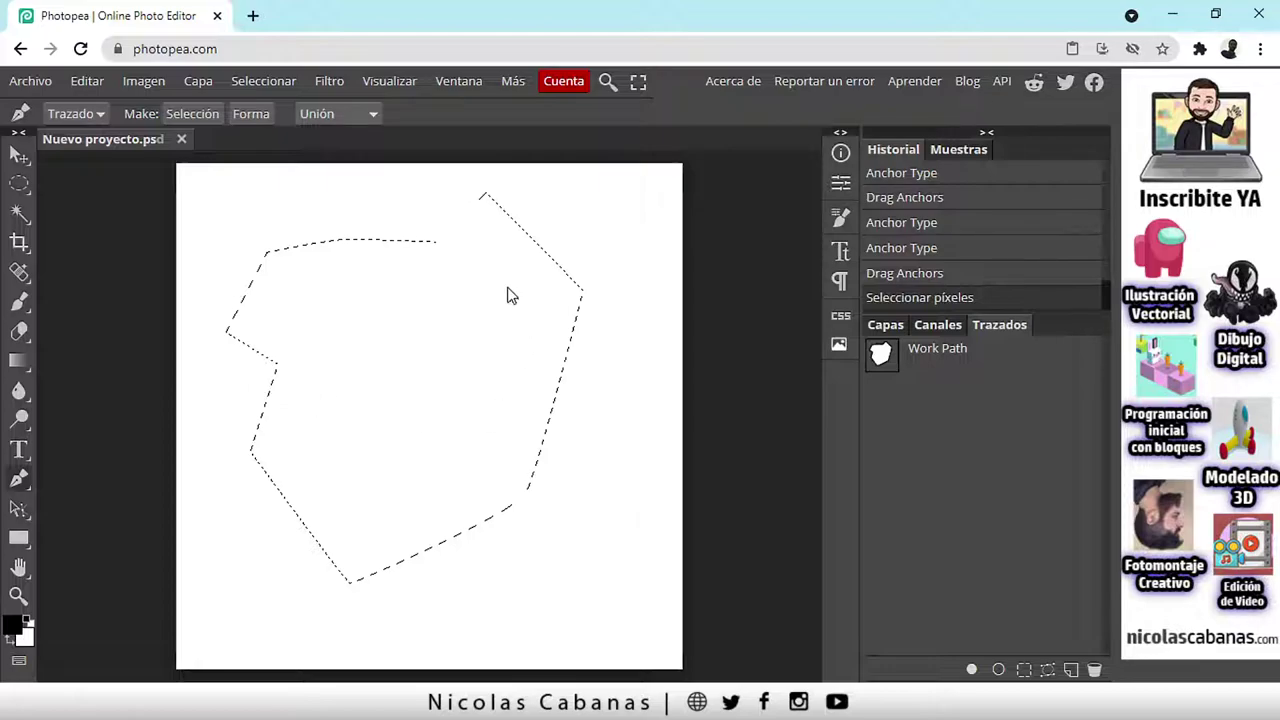
Step: Paint black brush strokes across the selection on the Background layer, and try clearing the selected area before restoring it
left_click(888, 325)
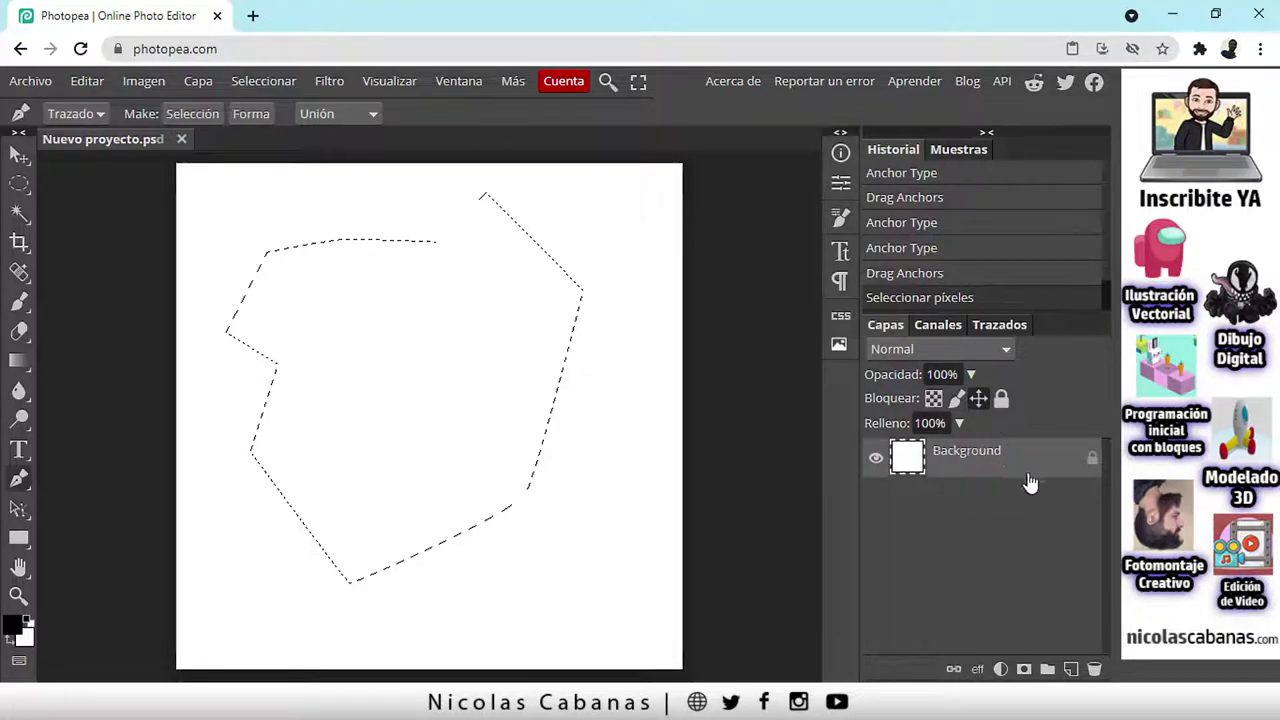
left_click(20, 302)
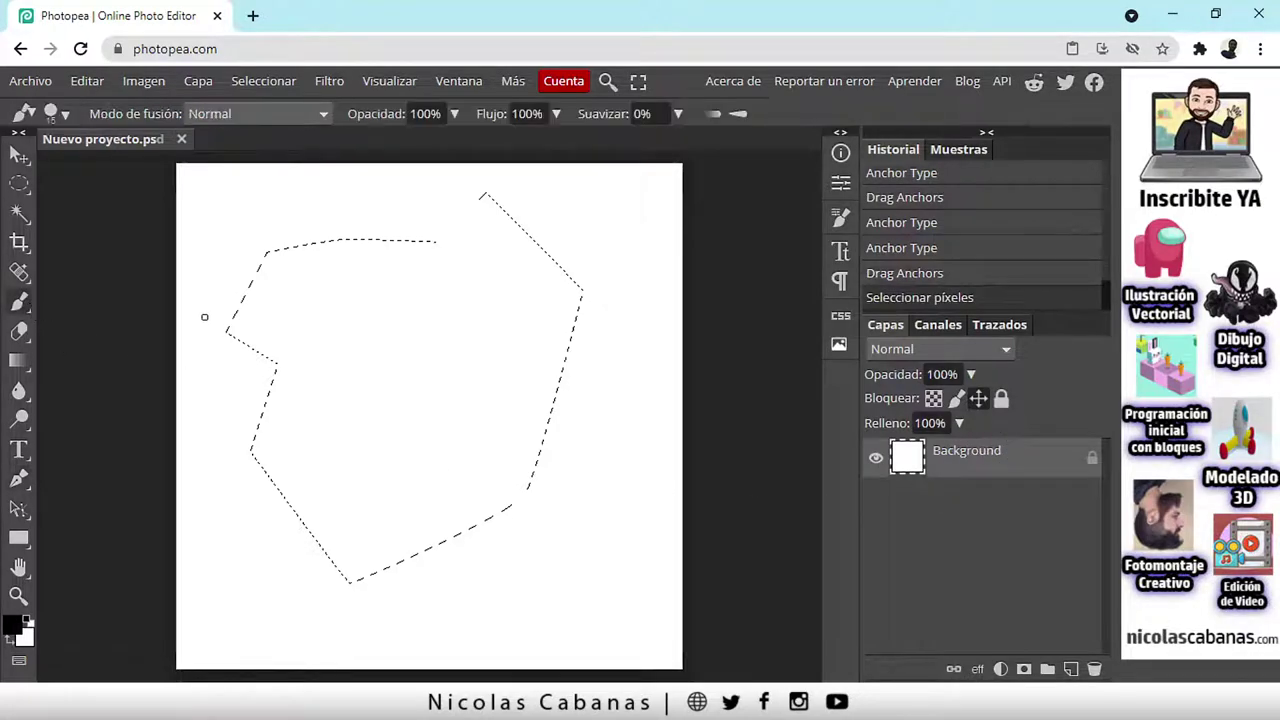
mouse_move(271, 313)
left_mouse_down()
mouse_move(386, 256)
mouse_move(388, 201)
mouse_move(465, 248)
mouse_move(447, 187)
mouse_move(484, 194)
mouse_move(493, 244)
mouse_move(553, 251)
mouse_move(609, 323)
left_mouse_up()
mouse_move(548, 424)
left_mouse_down()
mouse_move(540, 517)
mouse_move(309, 560)
left_mouse_up()
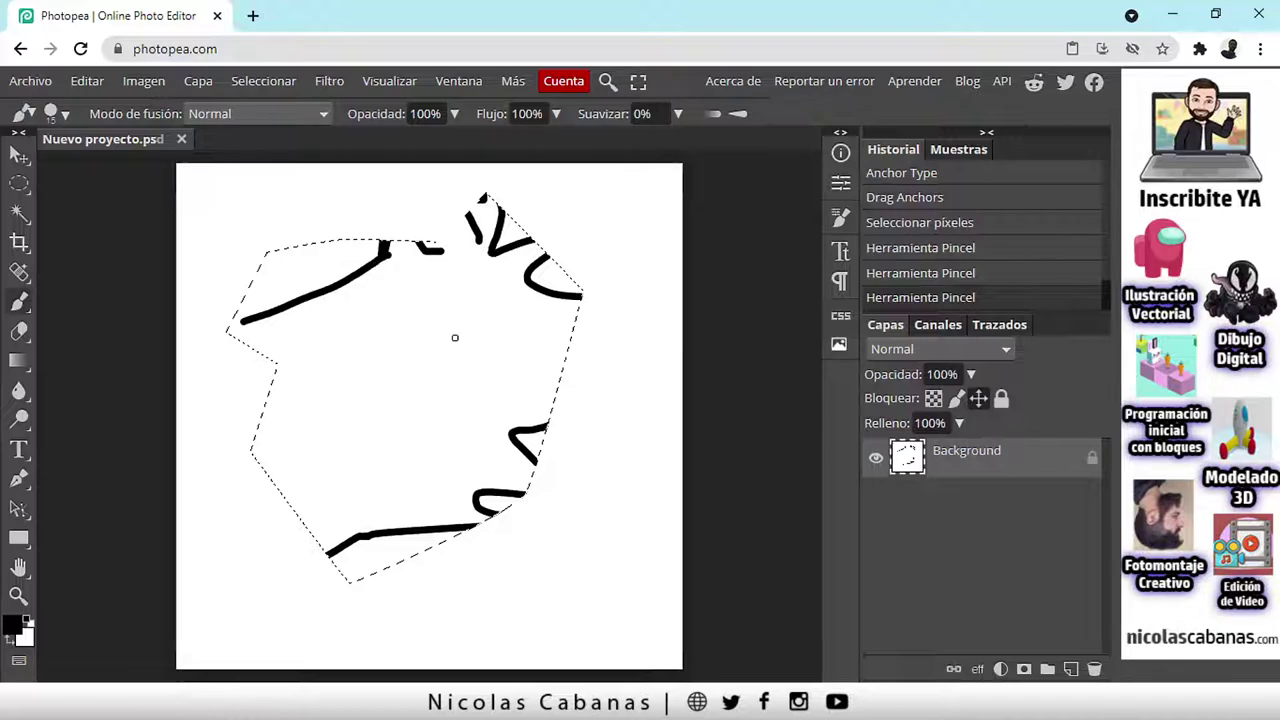
key("Delete")
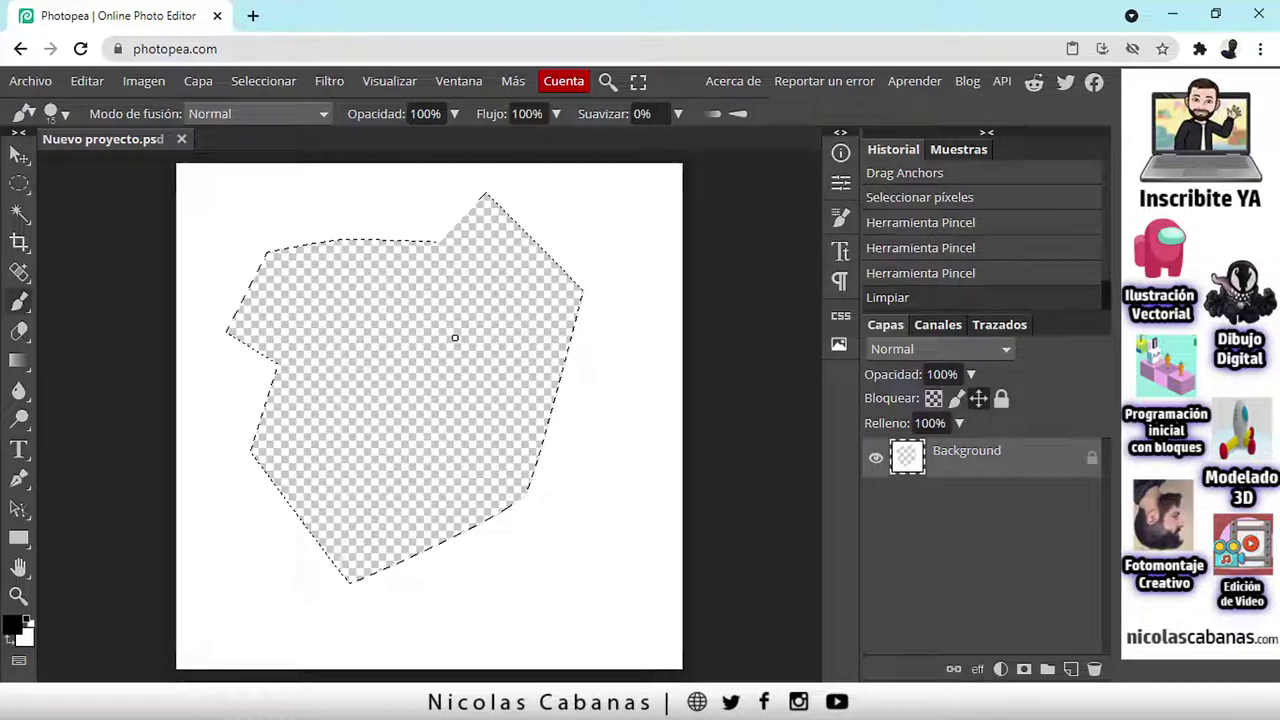
left_click(1000, 273)
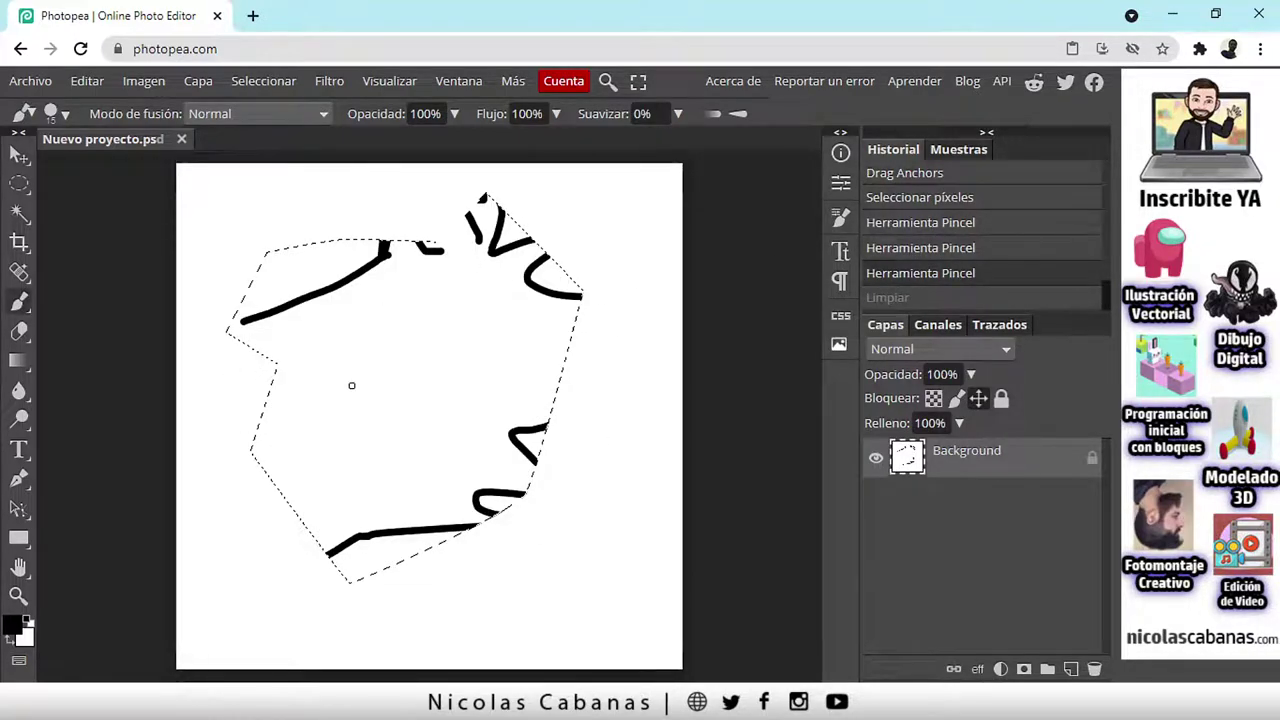
Step: Try painting and clearing the area outside the shape with the selection inverted, and undo back to the original selection
left_click(266, 80)
left_click(305, 168)
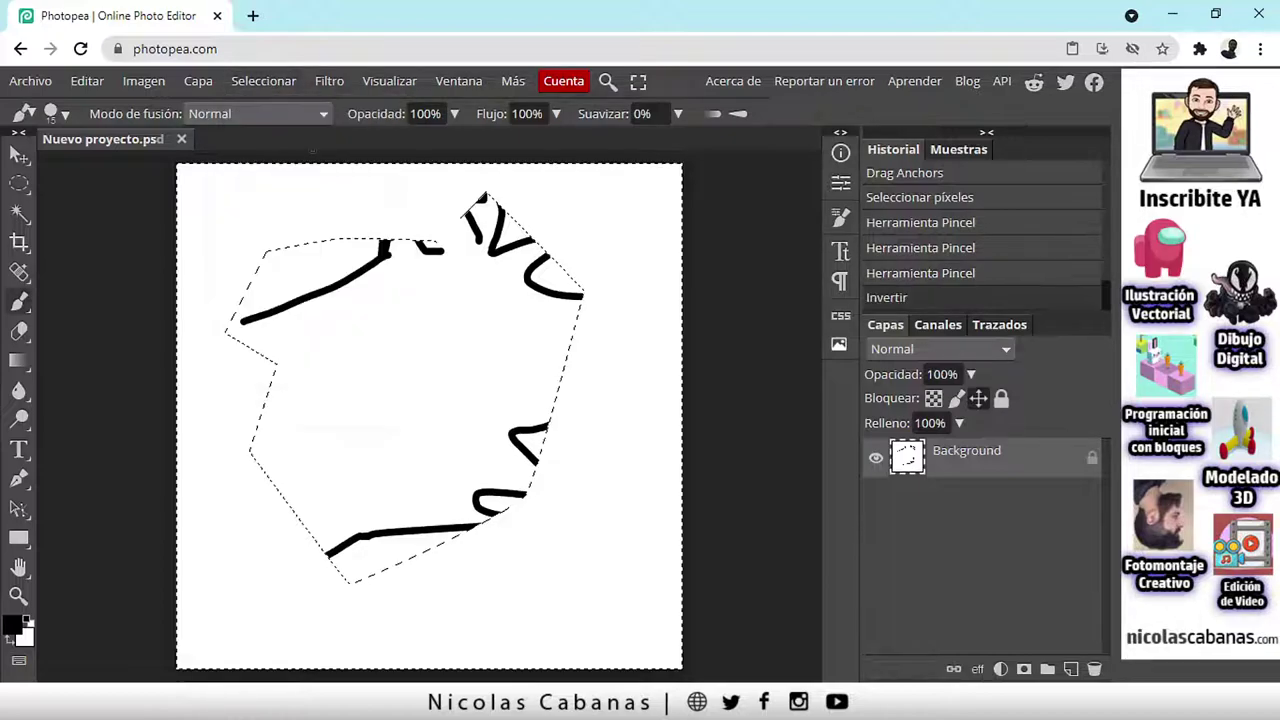
mouse_move(272, 168)
left_mouse_down()
mouse_move(332, 220)
mouse_move(255, 180)
mouse_move(333, 243)
mouse_move(380, 374)
mouse_move(303, 634)
left_mouse_up()
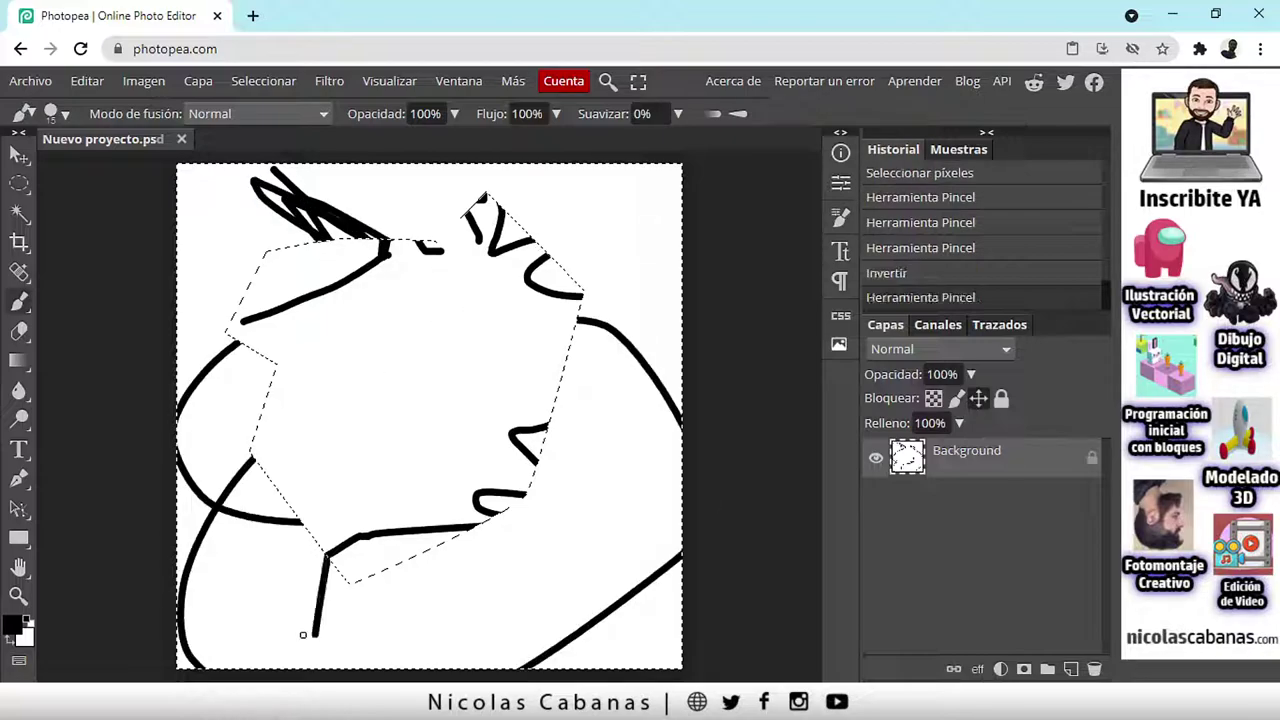
key("Delete")
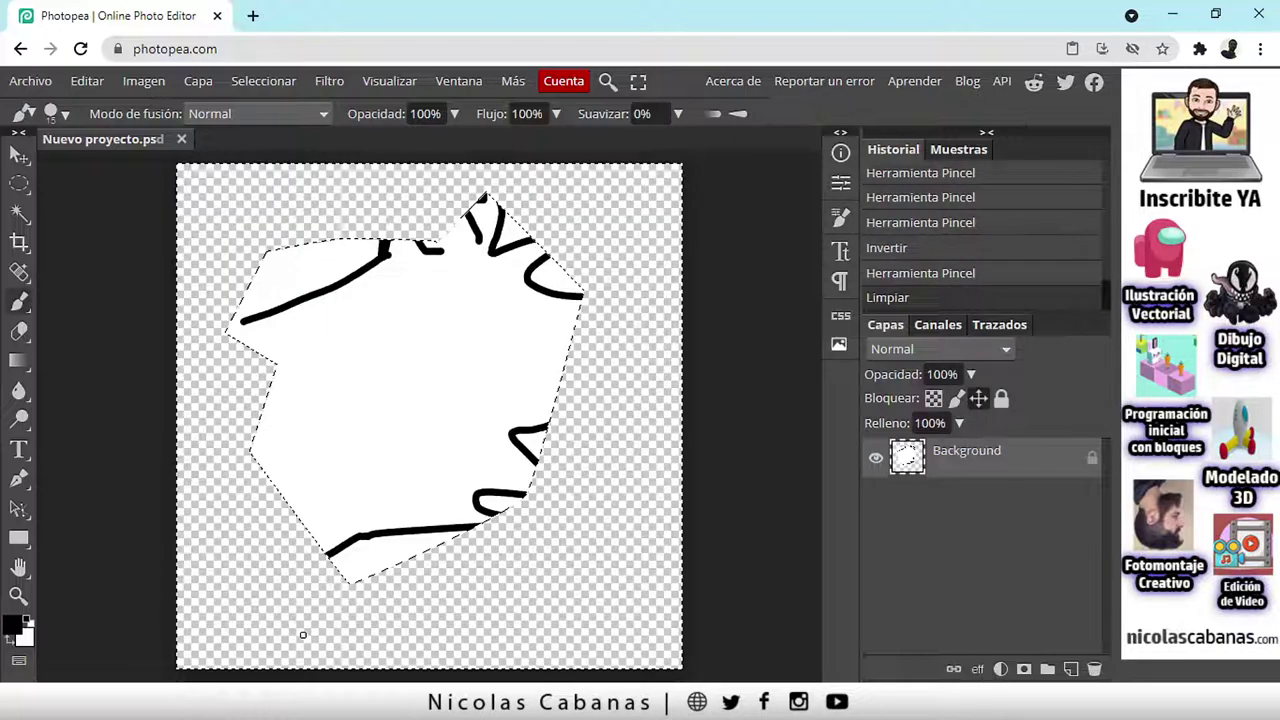
left_click(1038, 277)
left_click(988, 250)
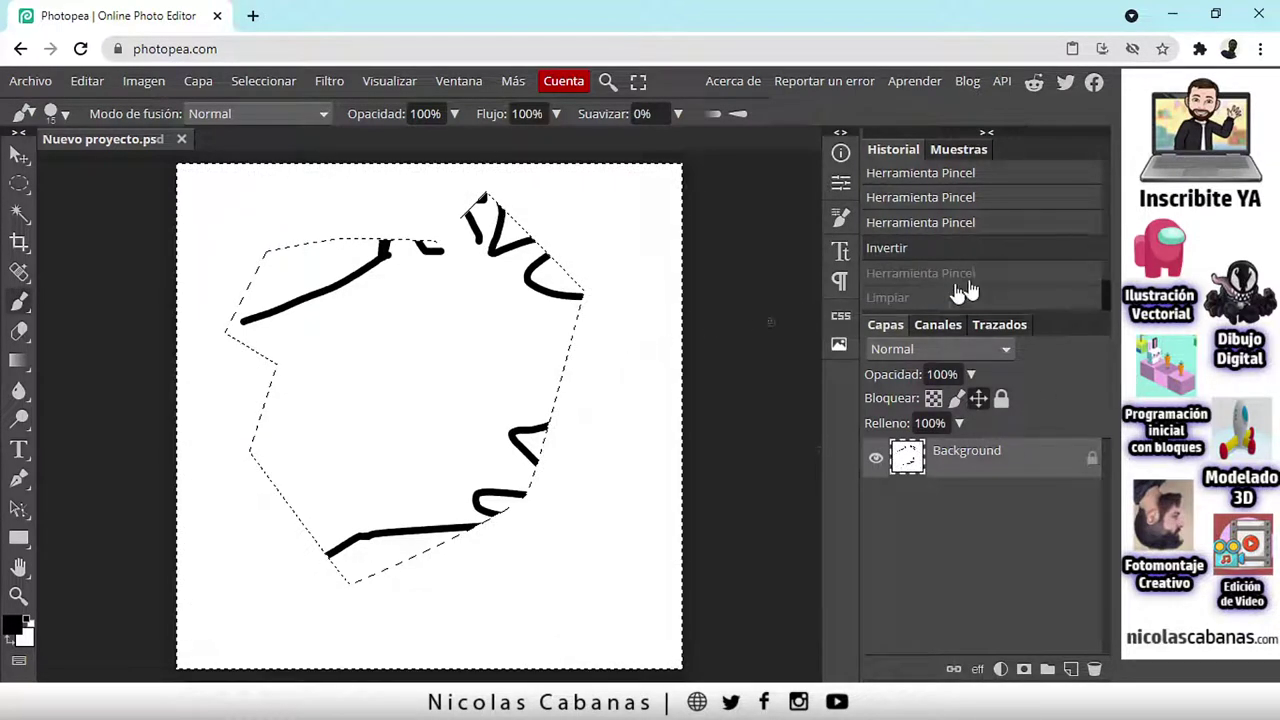
left_click(973, 229)
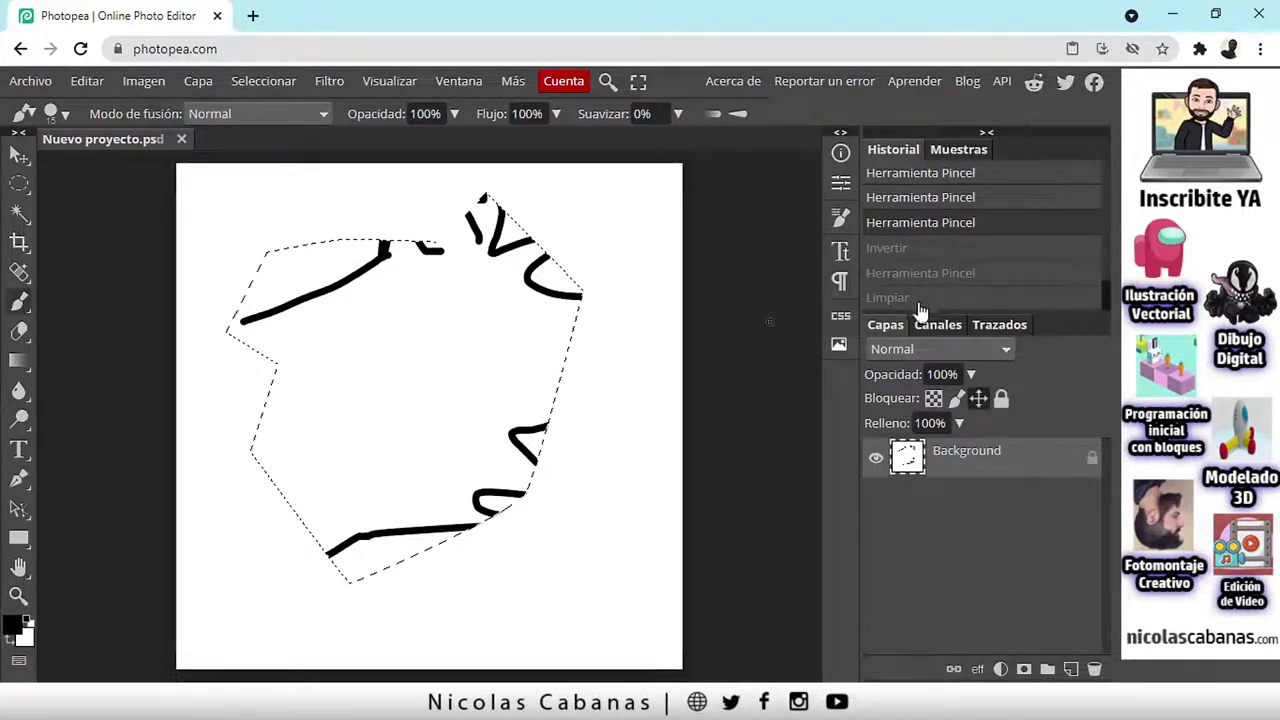
Step: Try adding a raster mask from the selection to the Background layer, and undo it
left_click(1025, 669)
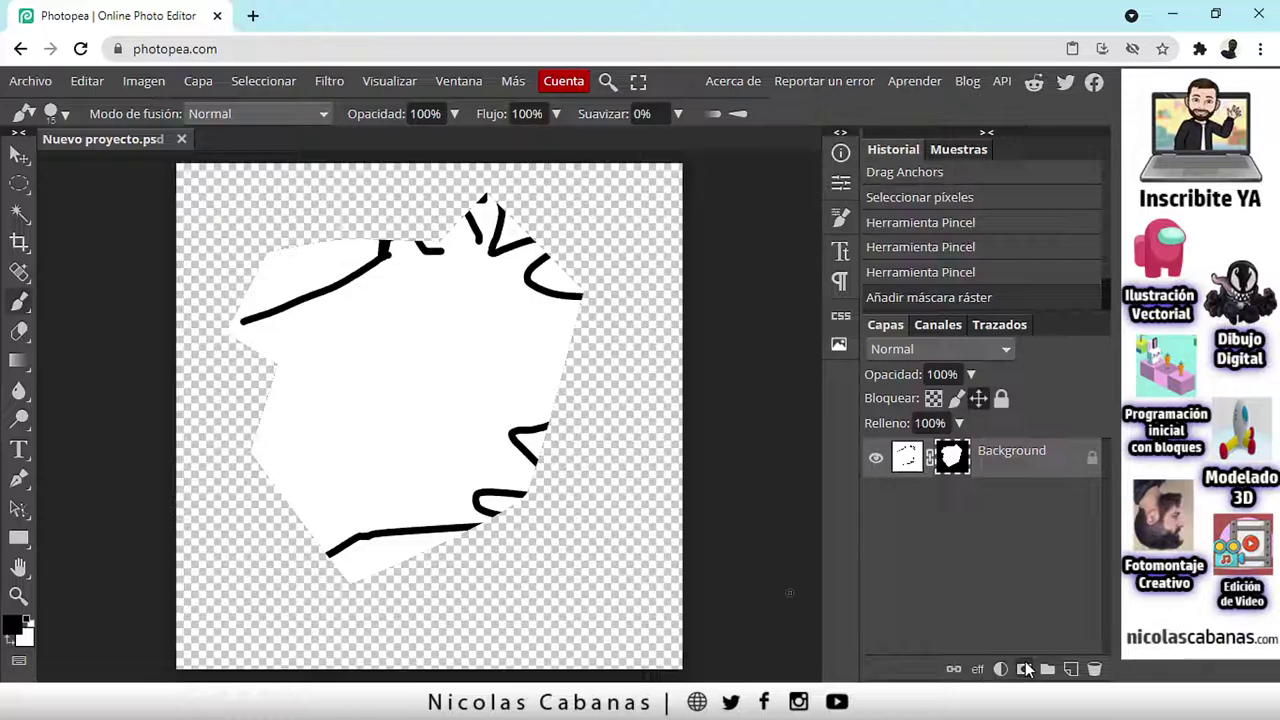
left_click(948, 284)
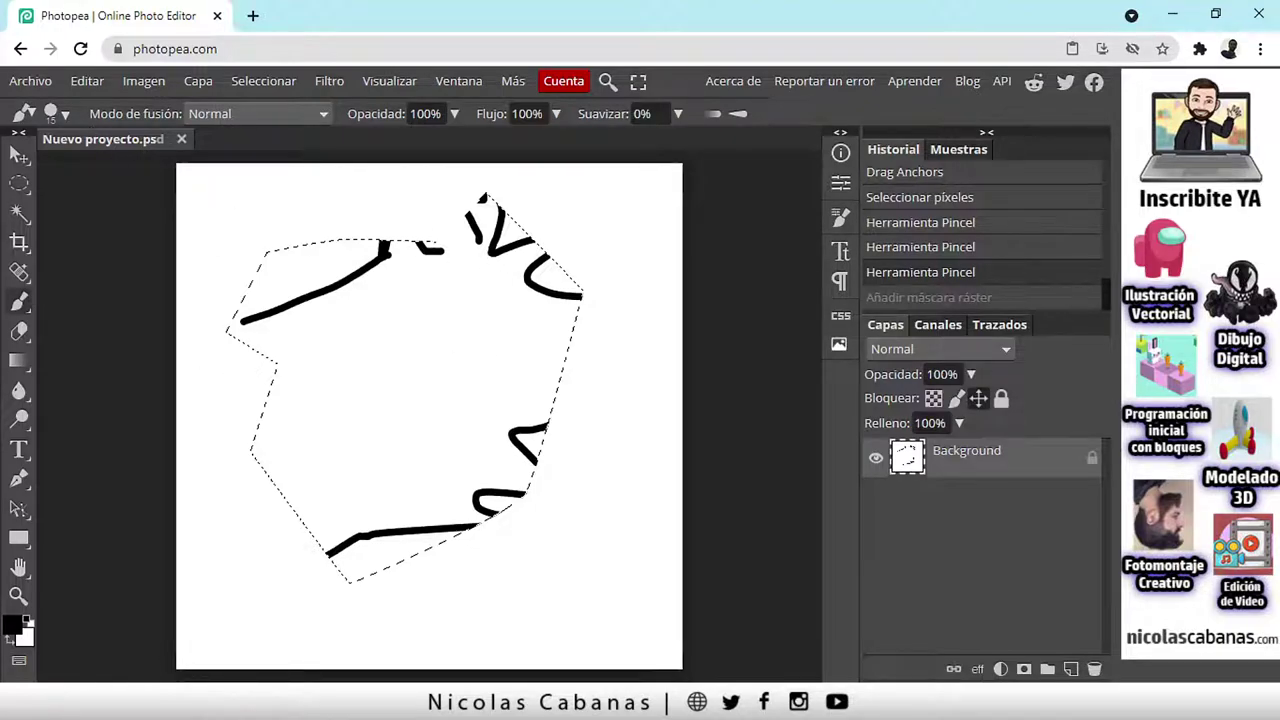
Step: Fill the selection with black using the Paint Bucket (Bote de pintura)
right_click(14, 364)
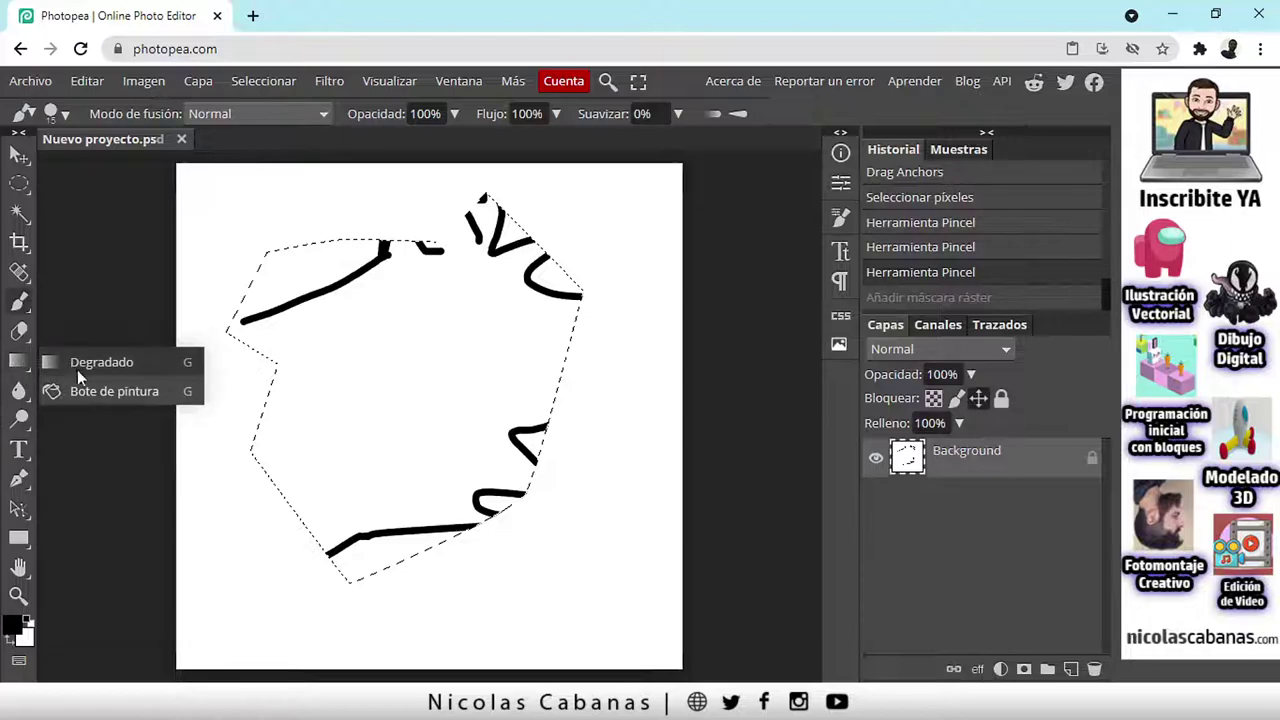
left_click(85, 394)
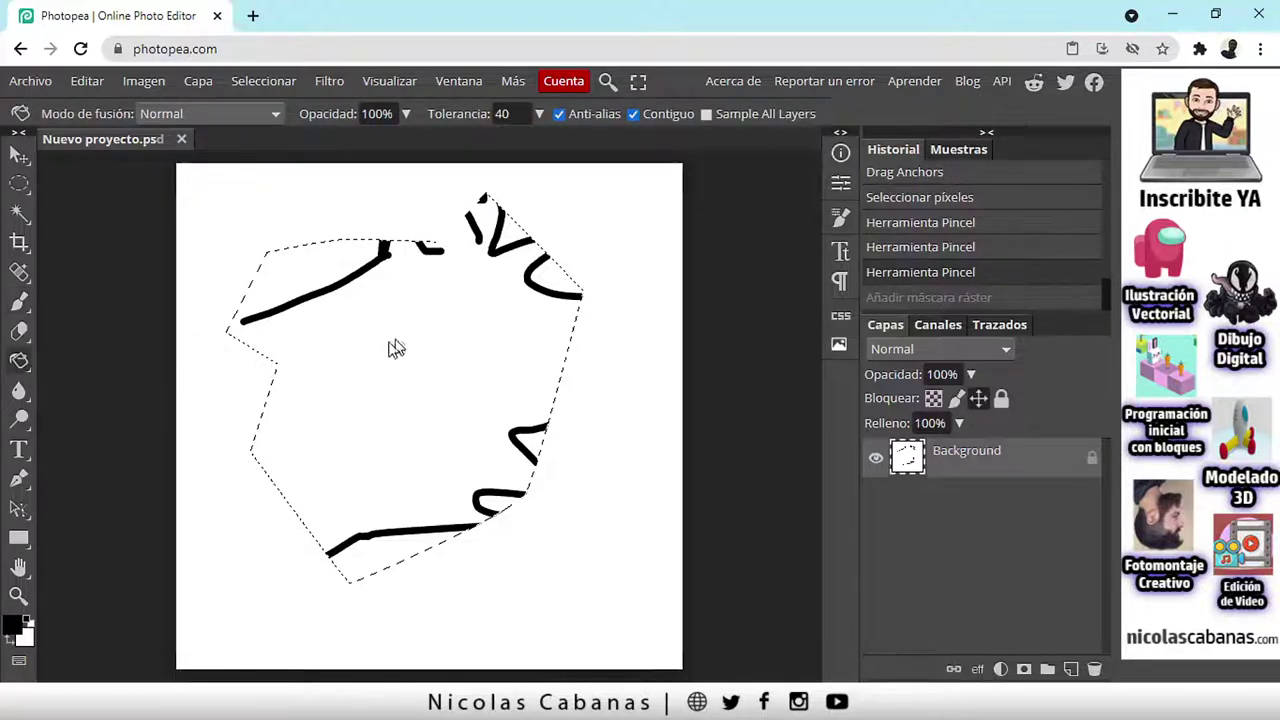
left_click(348, 517)
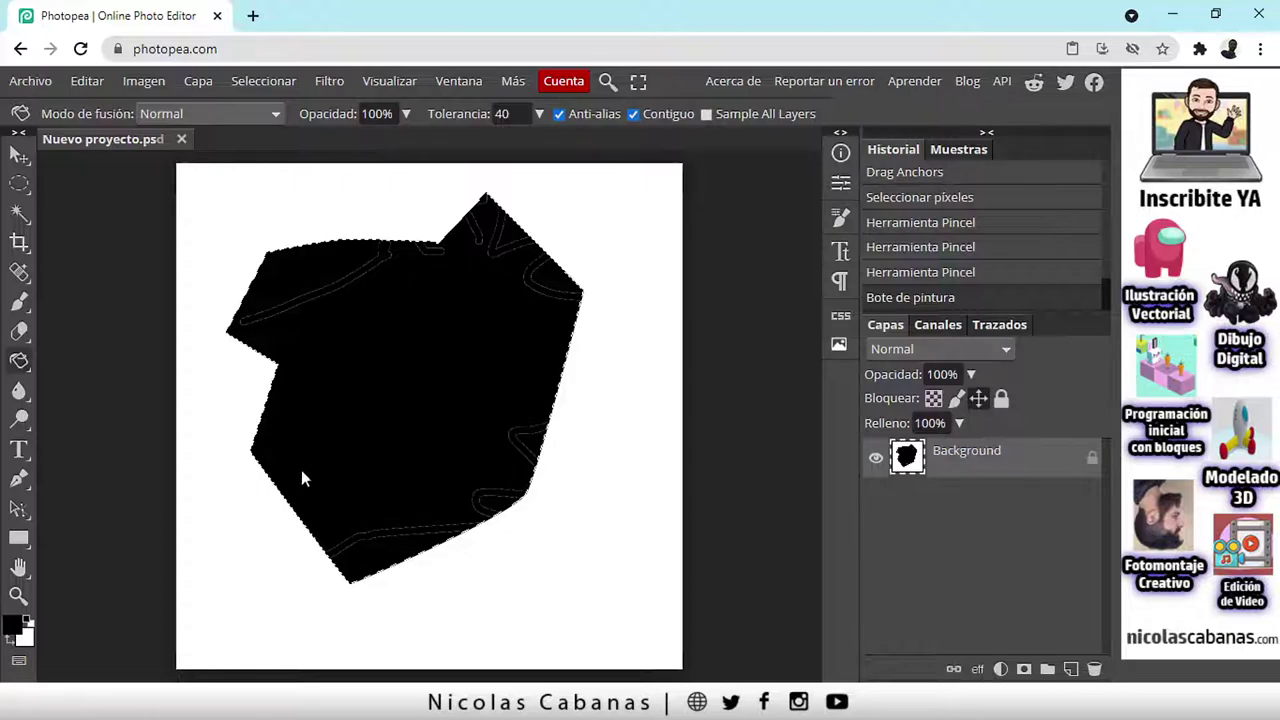
Step: Apply the black-to-white linear gradient (Degradado) across the selection in several directions, finishing with black at its lower-left and white at its upper-right
right_click(20, 362)
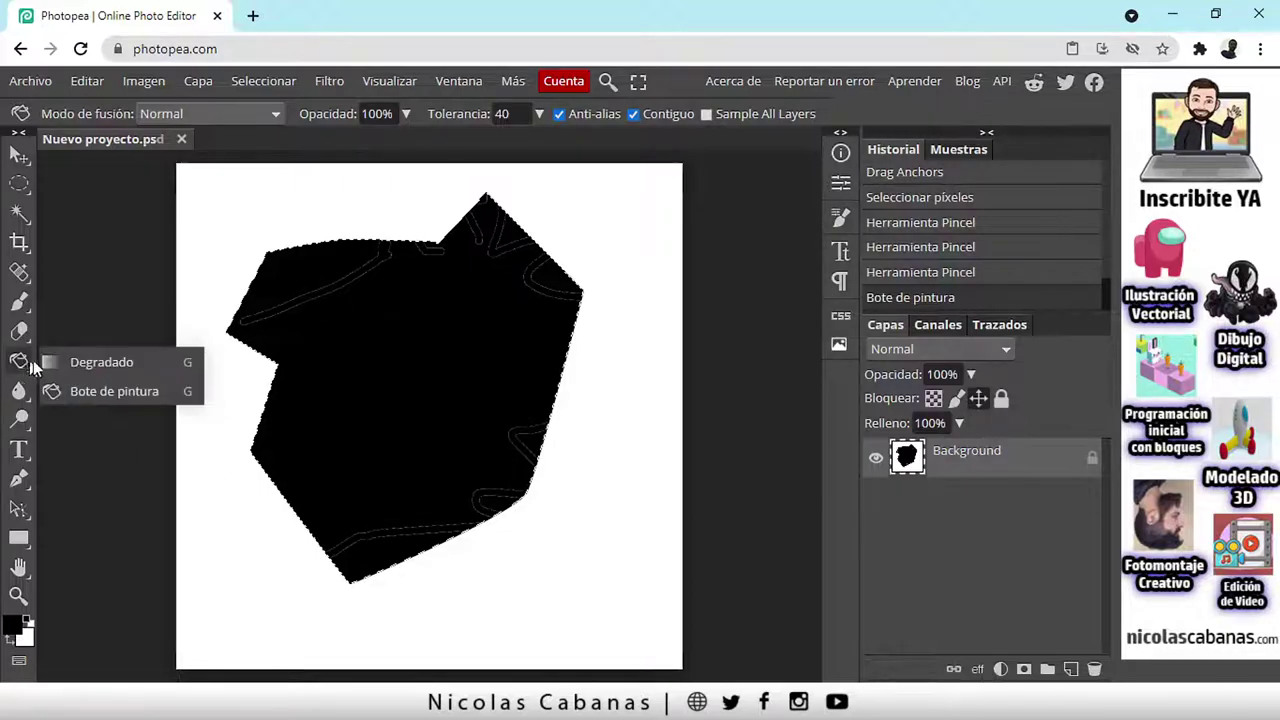
left_click(84, 366)
left_click_drag(226, 394, 672, 290)
left_click_drag(324, 487, 596, 153)
left_click_drag(445, 228, 437, 505)
left_click_drag(459, 190, 574, 214)
left_click_drag(445, 400, 220, 160)
left_click_drag(575, 568, 372, 282)
left_click_drag(594, 600, 228, 357)
left_click_drag(260, 555, 565, 275)
left_click_drag(336, 494, 623, 171)
left_click_drag(286, 534, 585, 268)
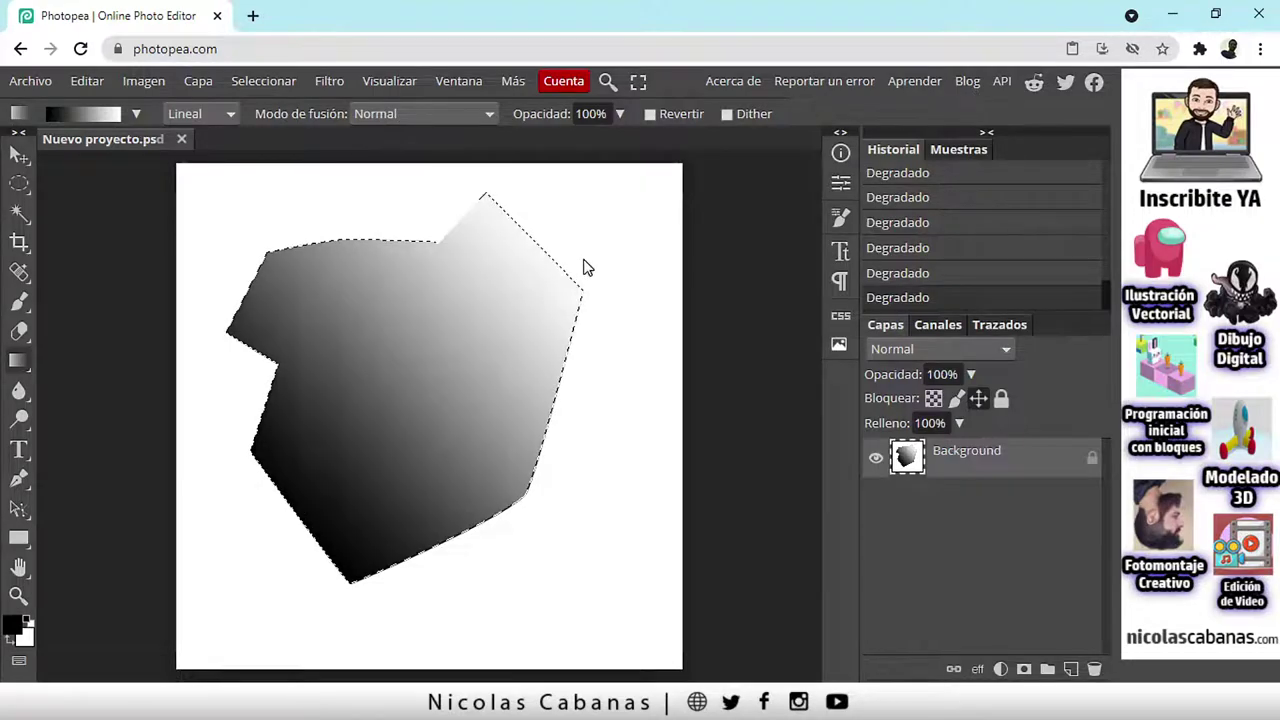
Step: Fill the selection with the purple-to-orange preset as a linear gradient running from its lower-left to its upper-right
left_click(136, 116)
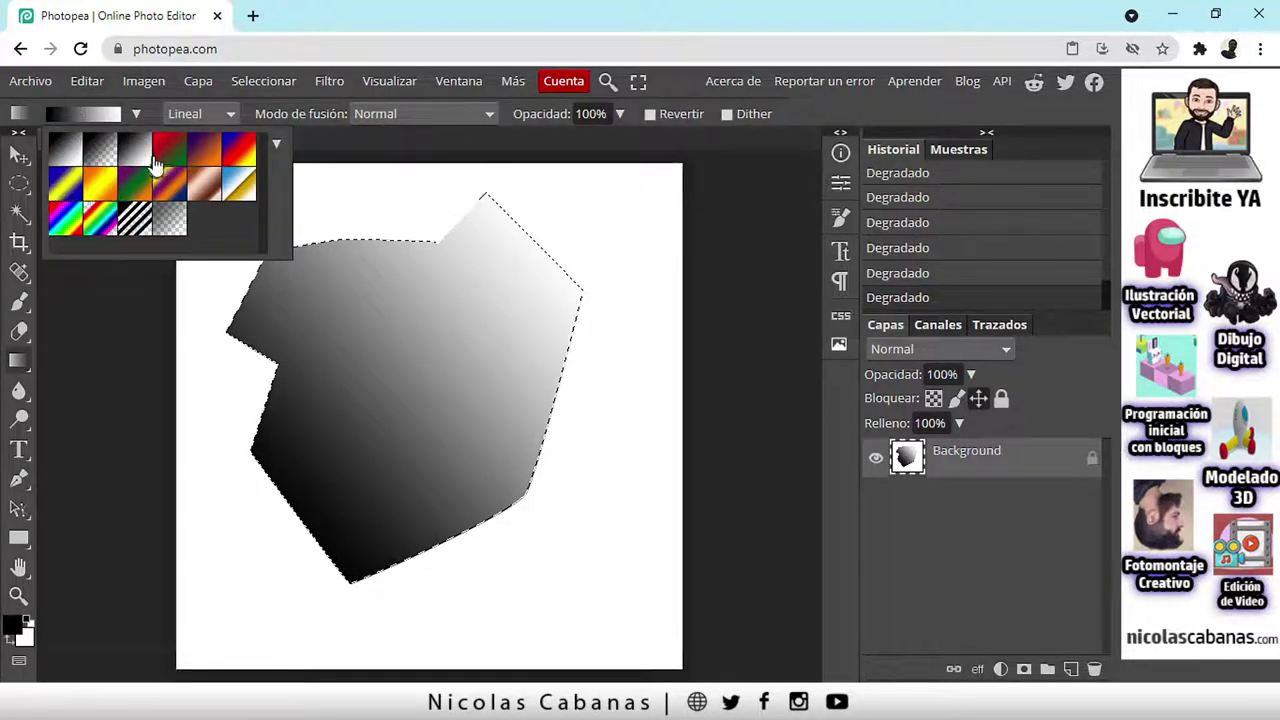
left_click(204, 155)
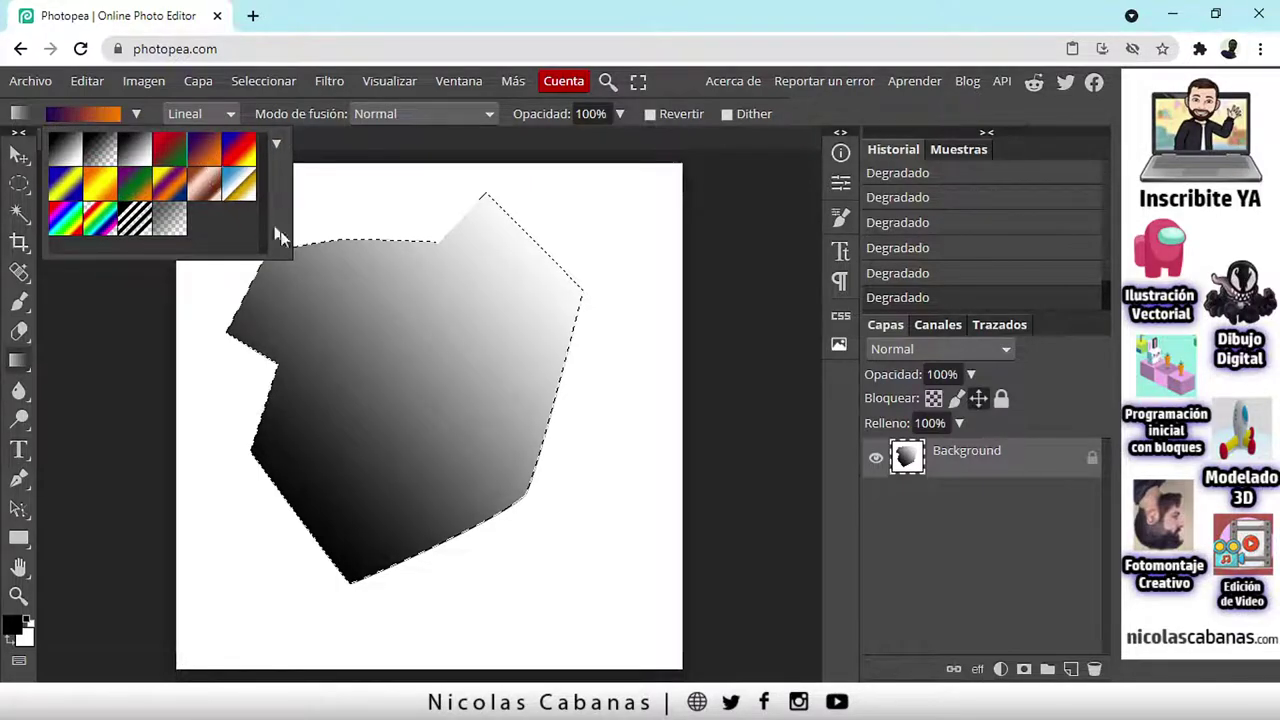
left_click_drag(320, 531, 526, 235)
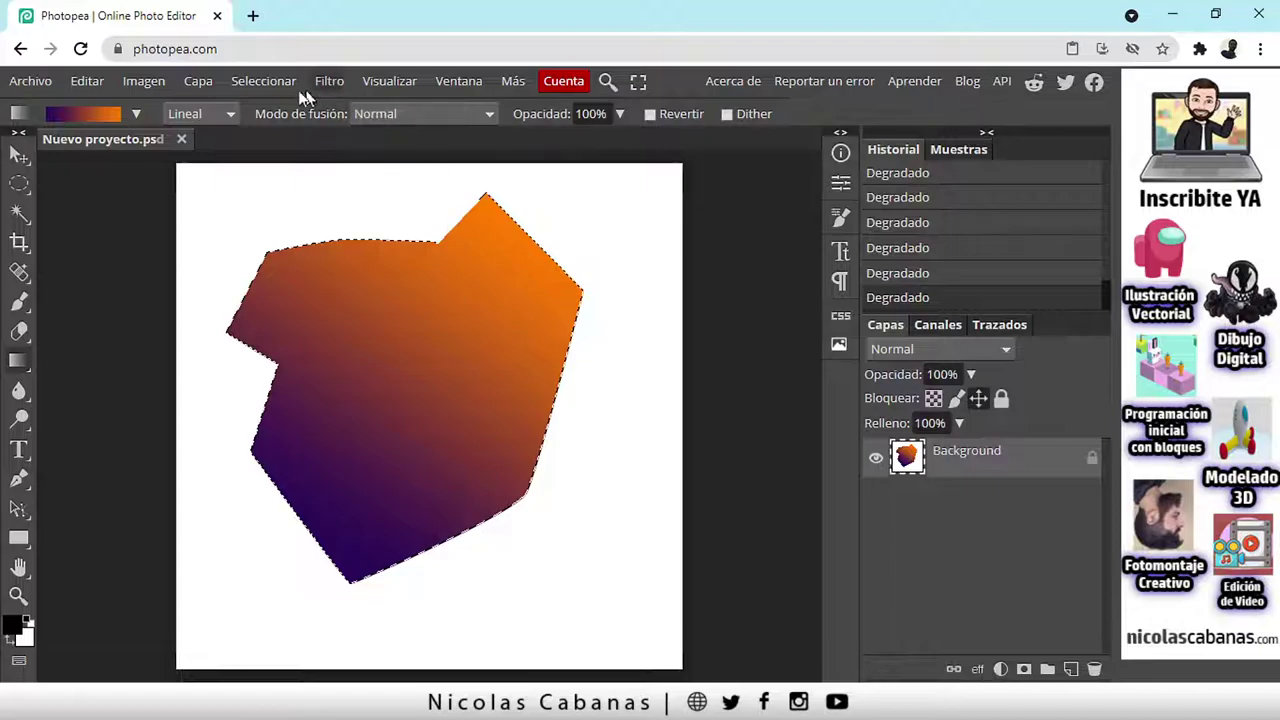
Step: Invert the selection and fill it with the red-to-green preset as a linear gradient, red at its upper-right and green at its lower-left
left_click(264, 83)
left_click(251, 168)
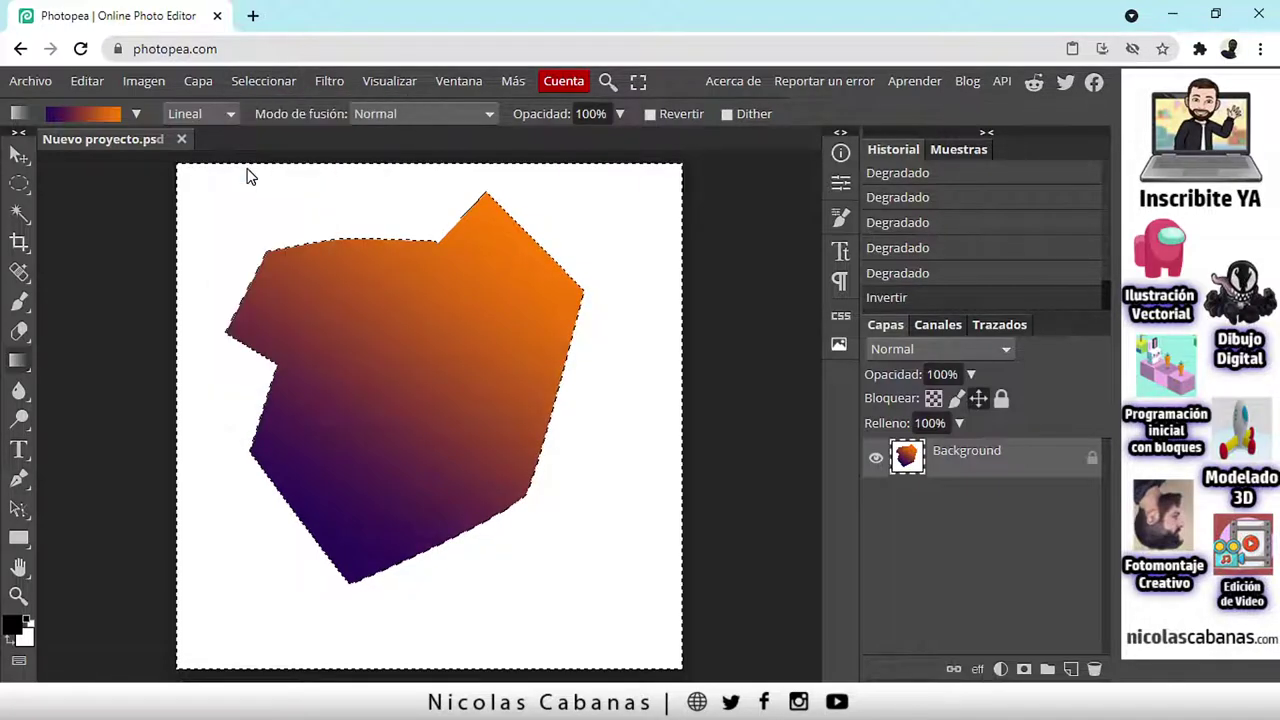
left_click(137, 114)
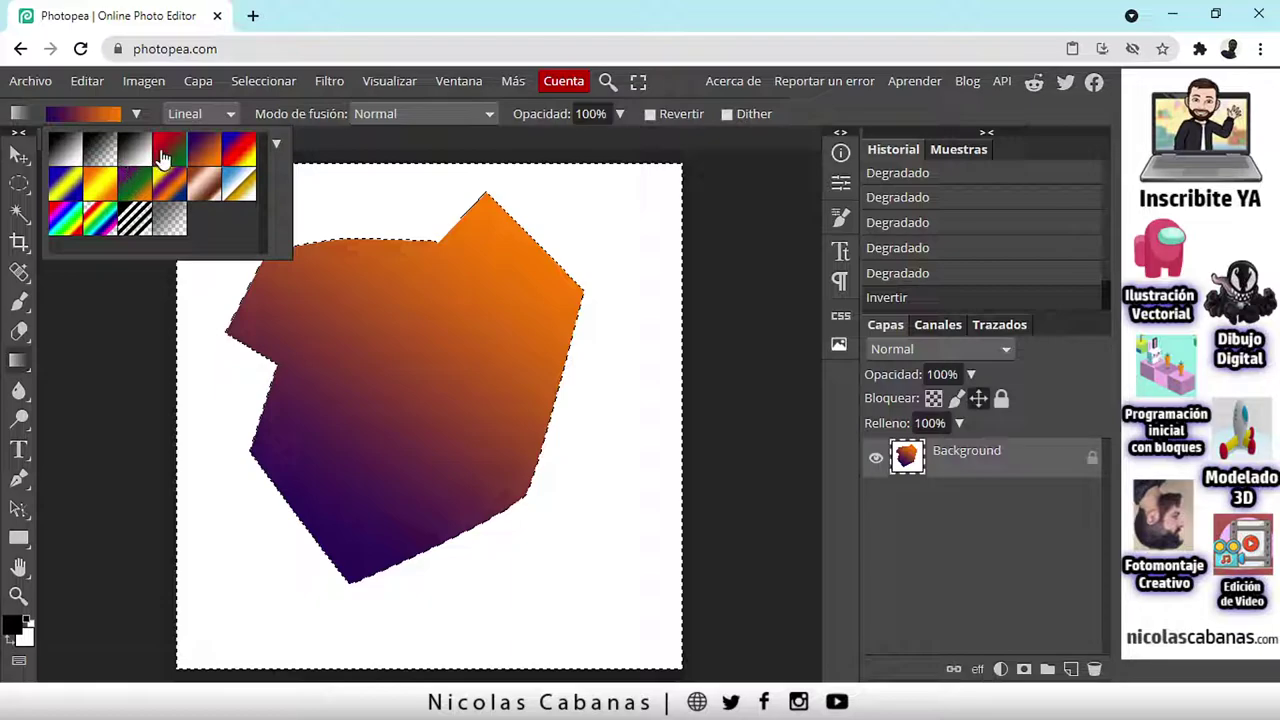
left_click(165, 158)
left_click_drag(616, 192, 229, 624)
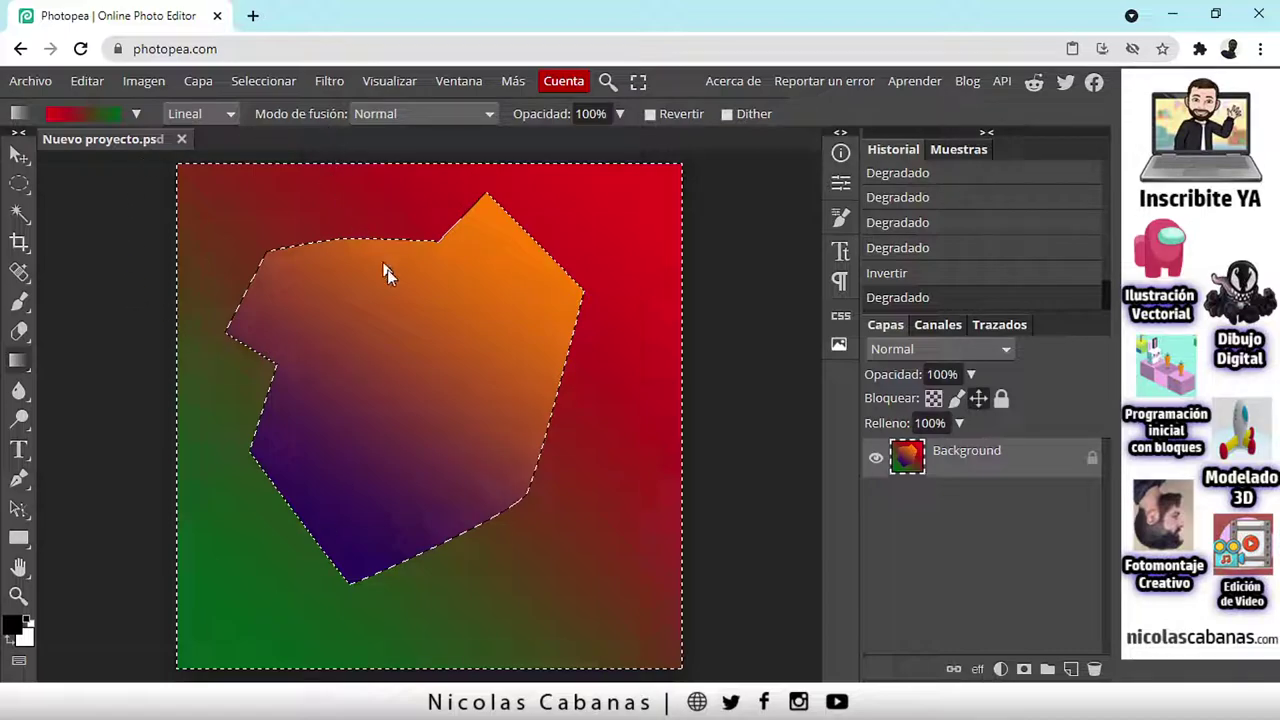
Step: Deselect and fill (Rellenar) the whole Background layer with Blanco in Normal mode at 100% opacity
left_click(258, 81)
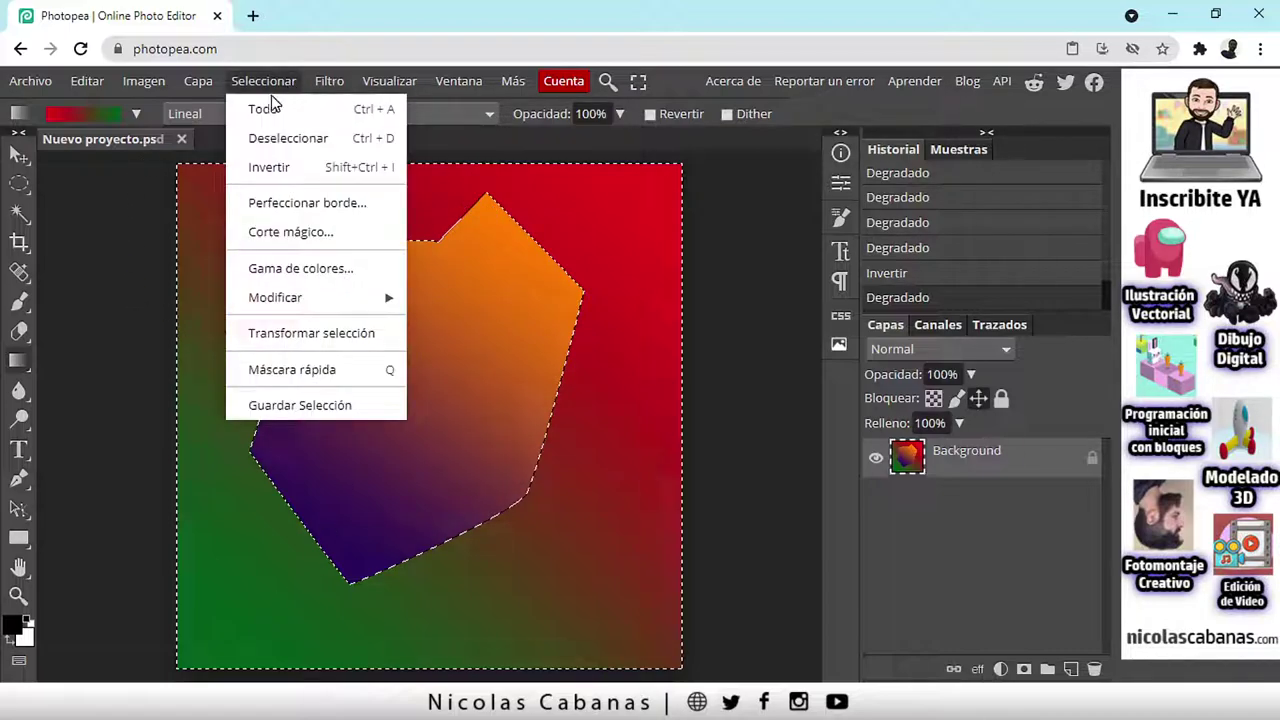
left_click(270, 145)
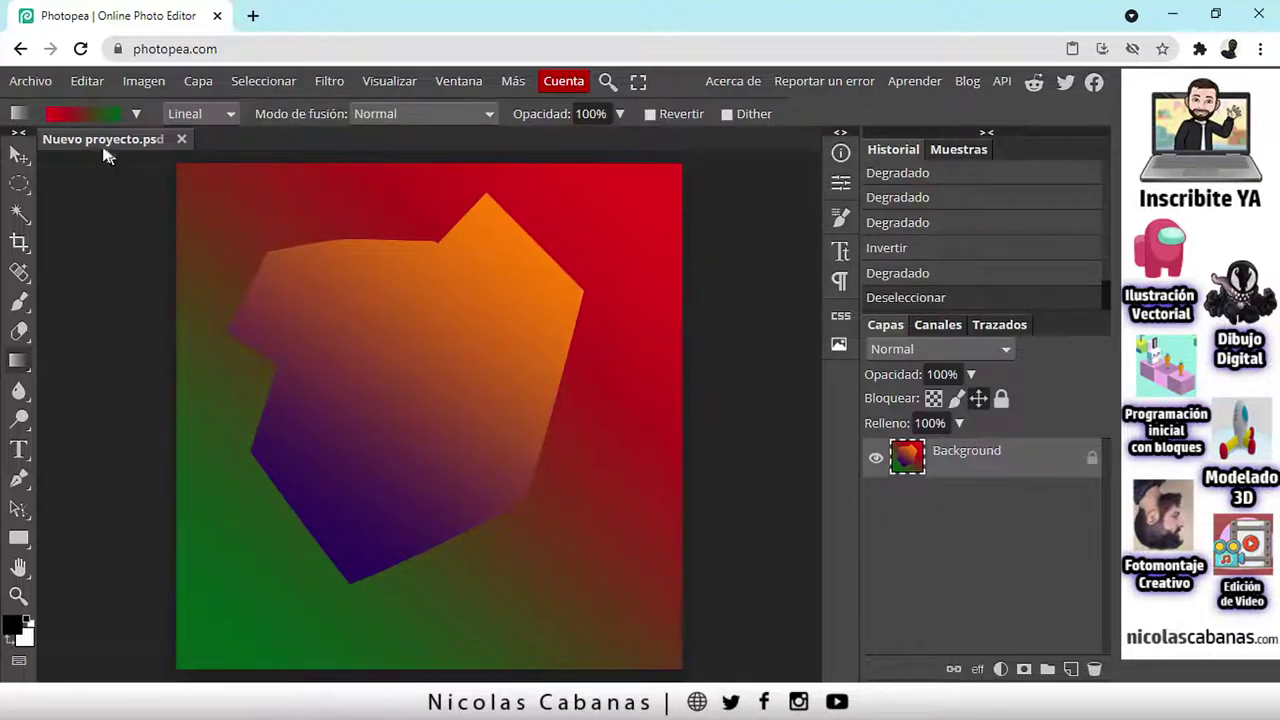
left_click(91, 83)
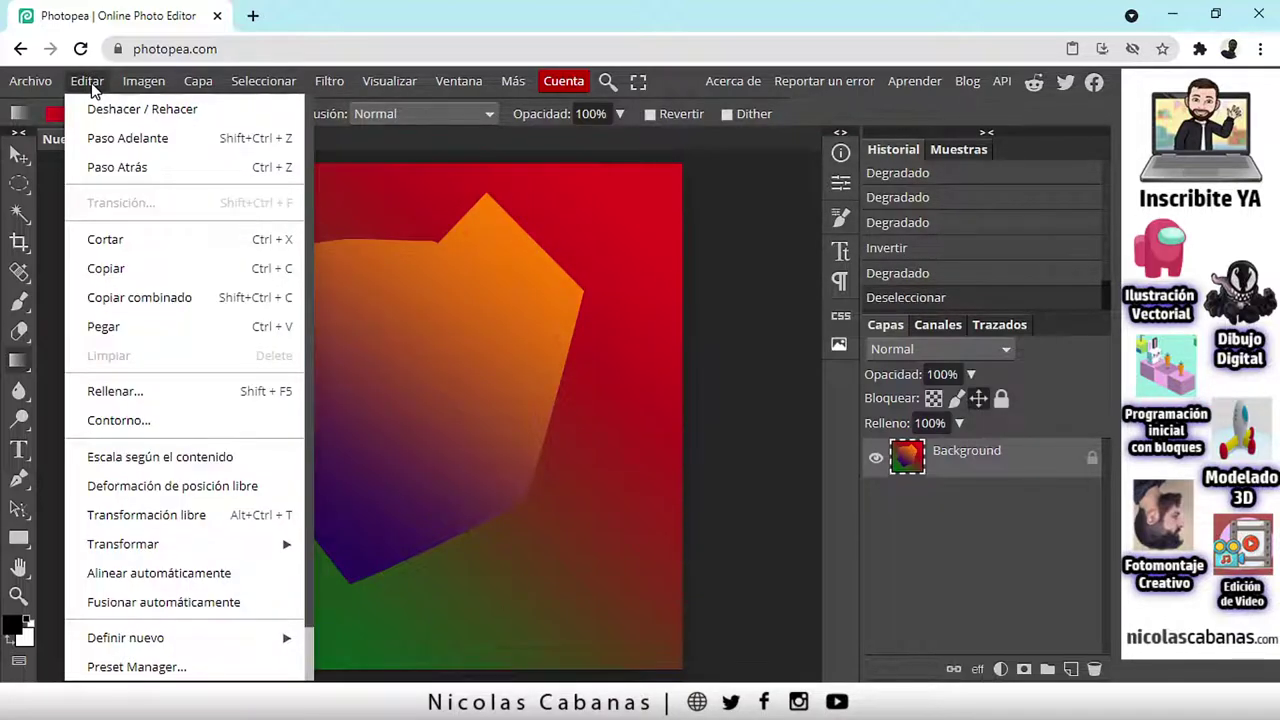
left_click(168, 395)
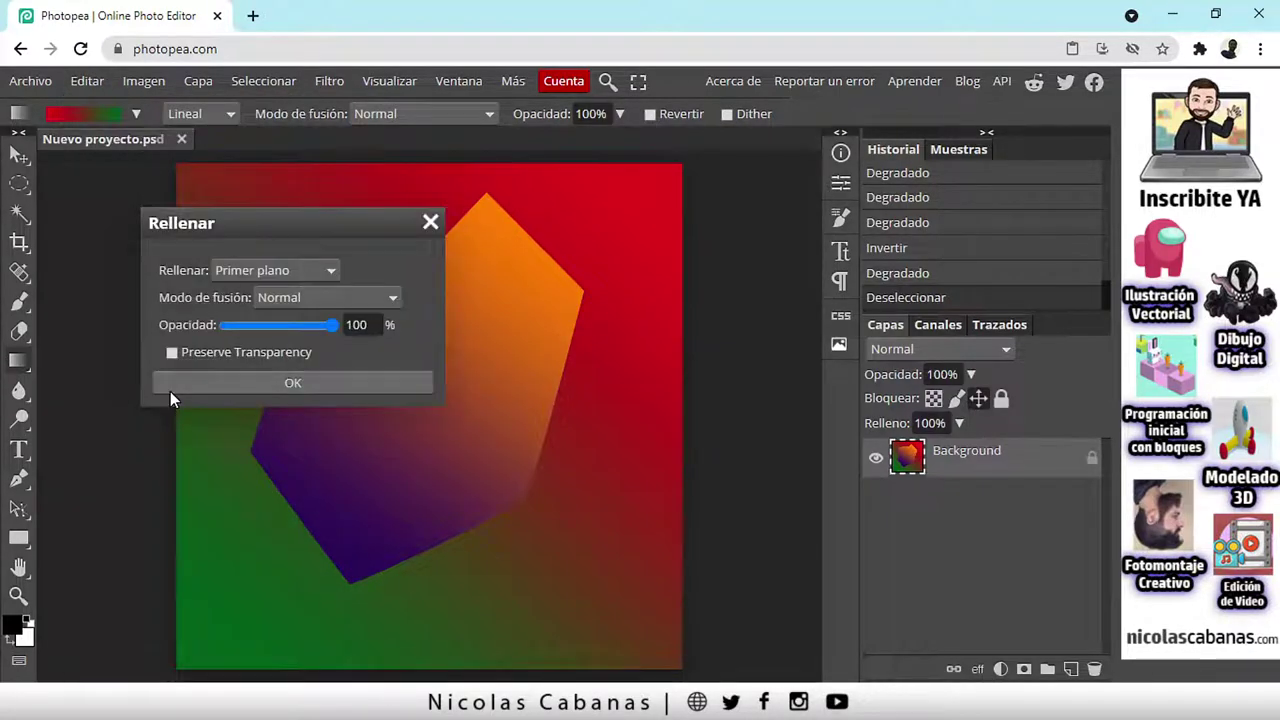
left_click(240, 272)
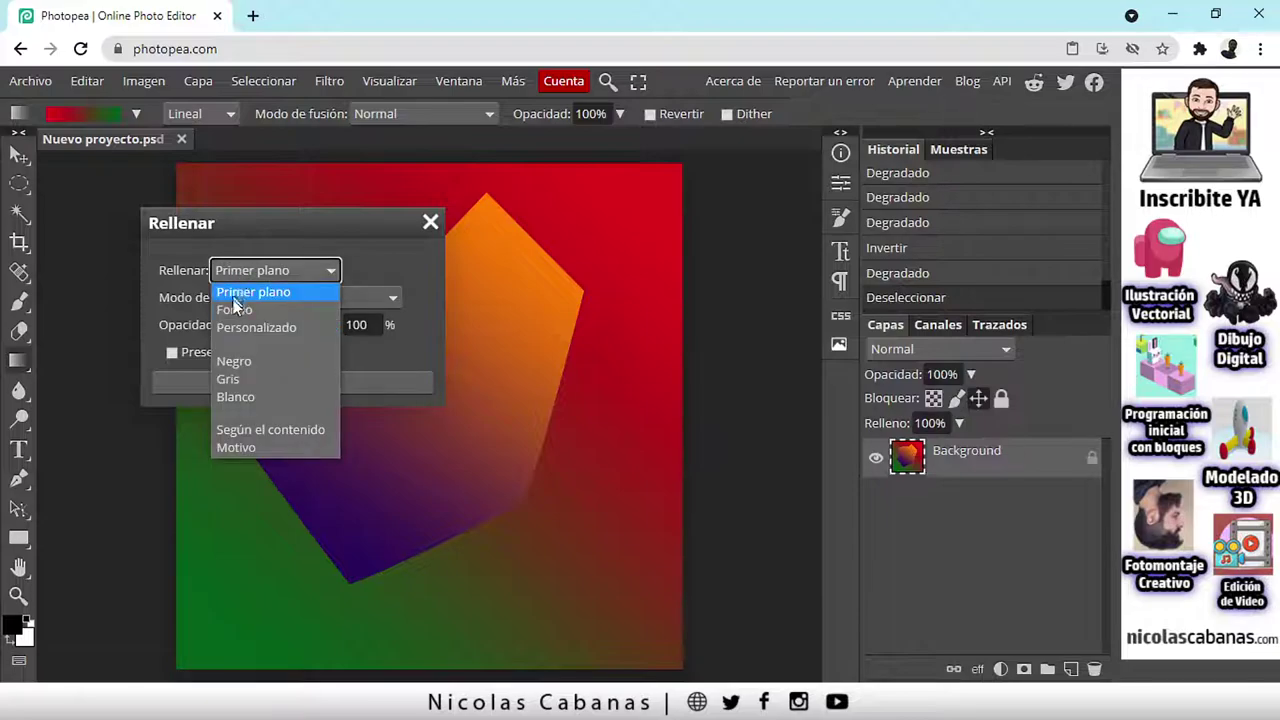
left_click(282, 396)
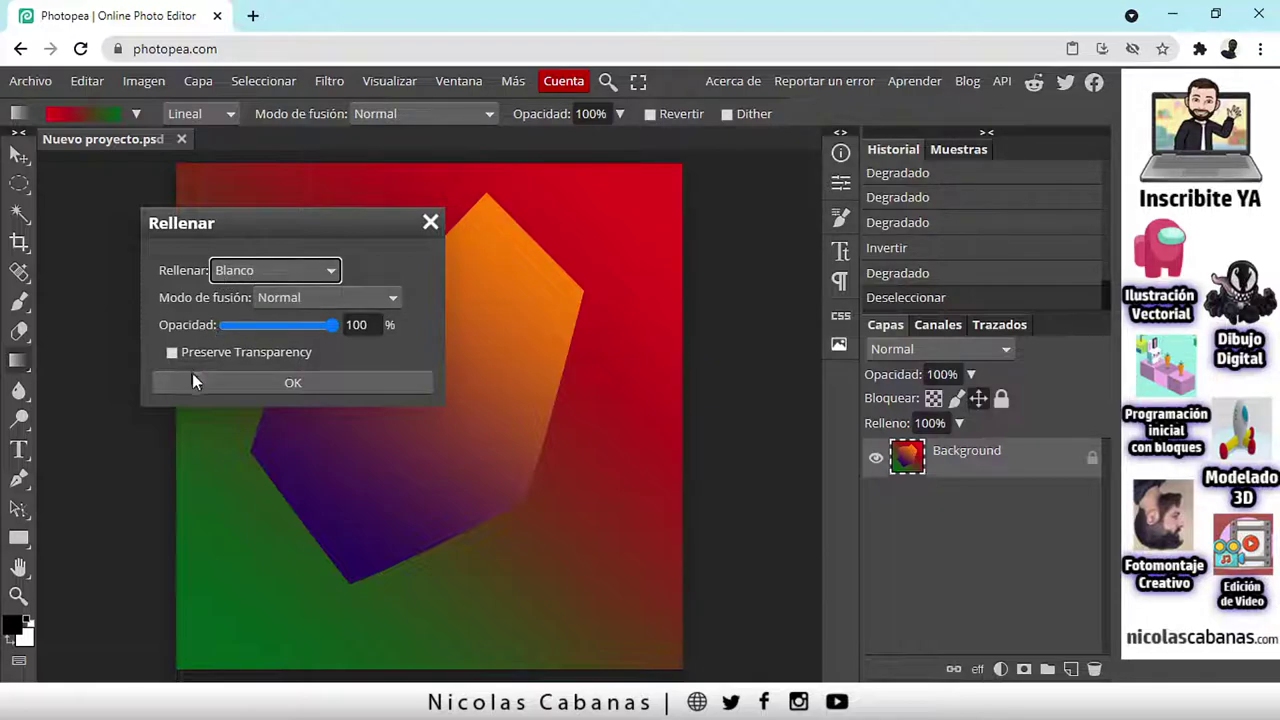
left_click(290, 386)
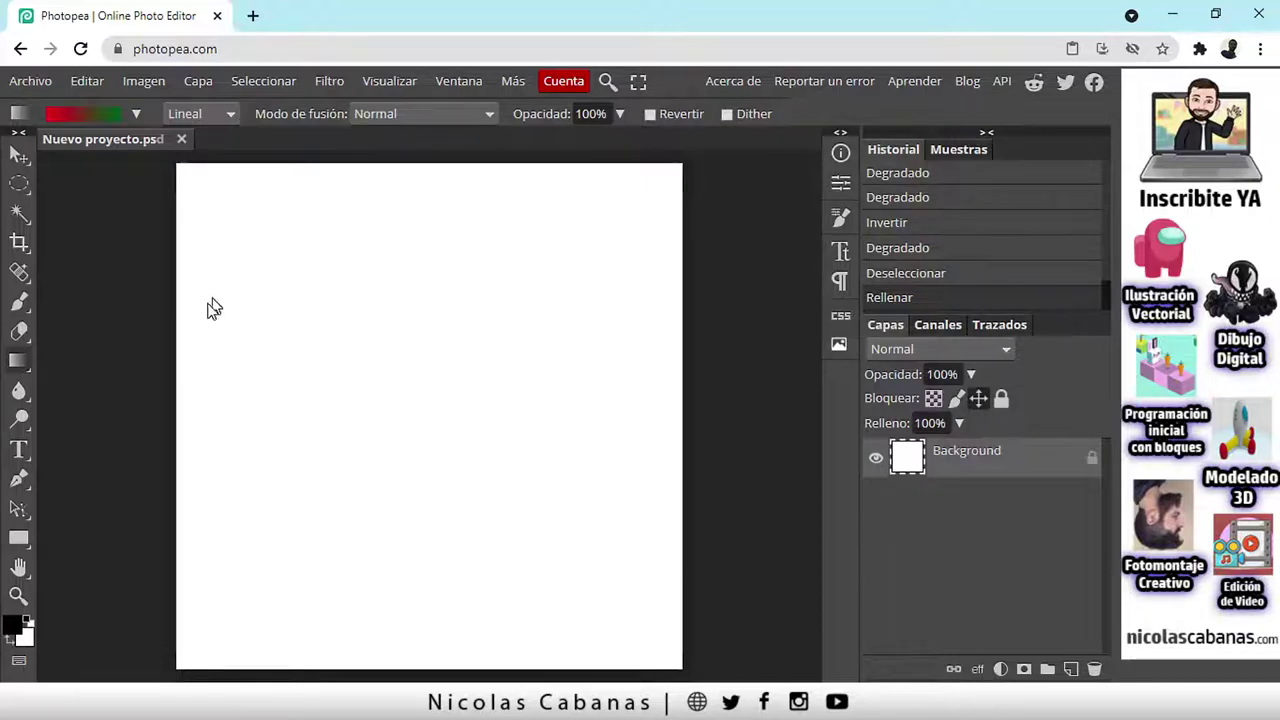
Step: Activate the Pen tool and switch its mode from Trazado to Forma and back to Trazado
left_click(20, 480)
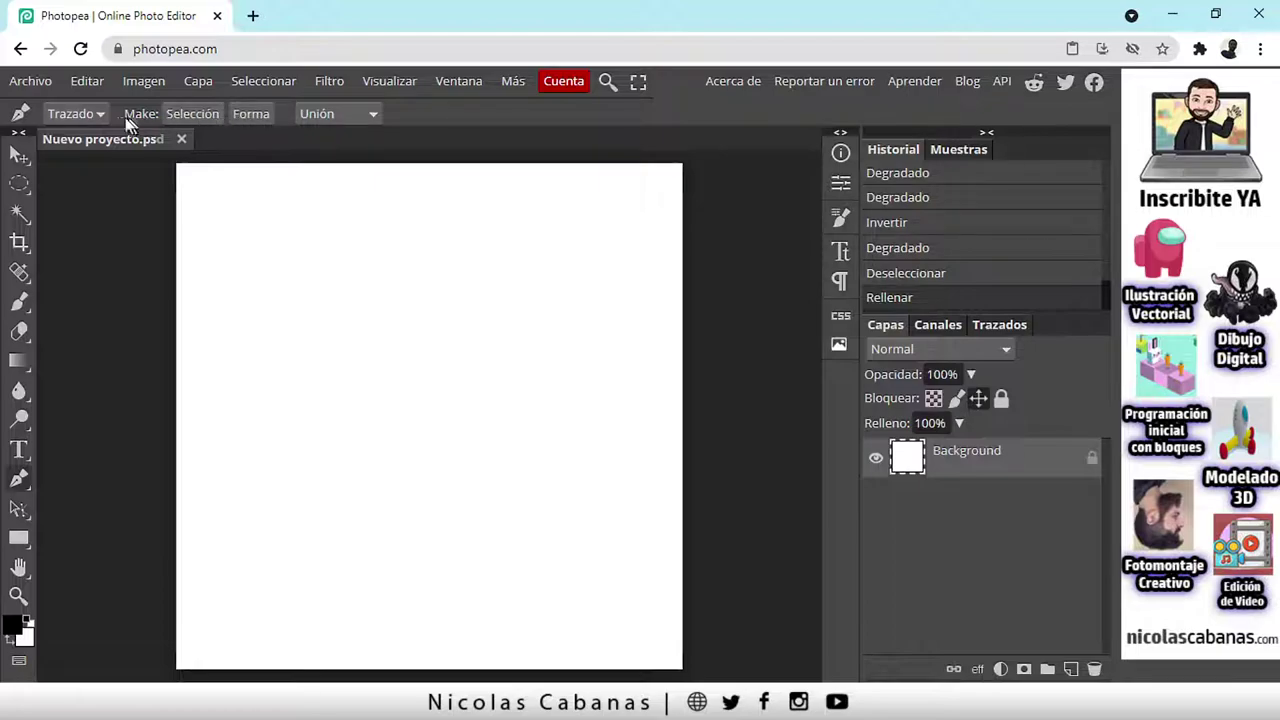
left_click(89, 113)
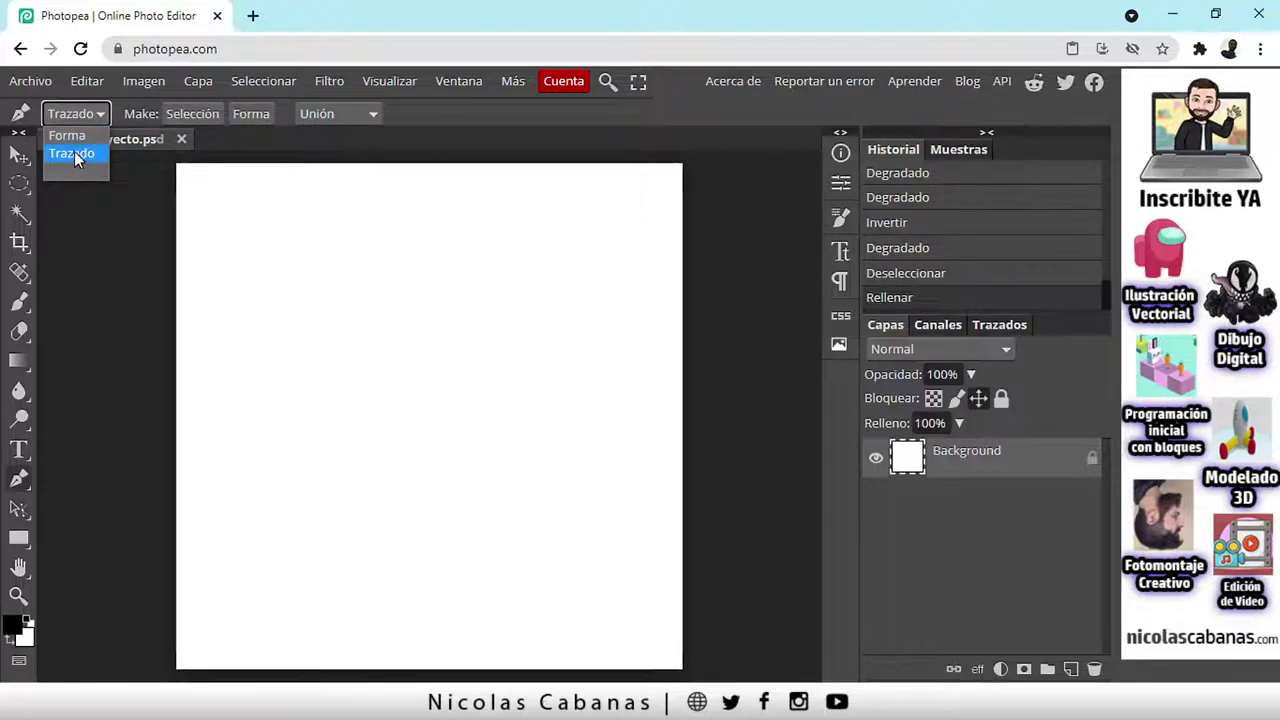
left_click(70, 136)
left_click(80, 116)
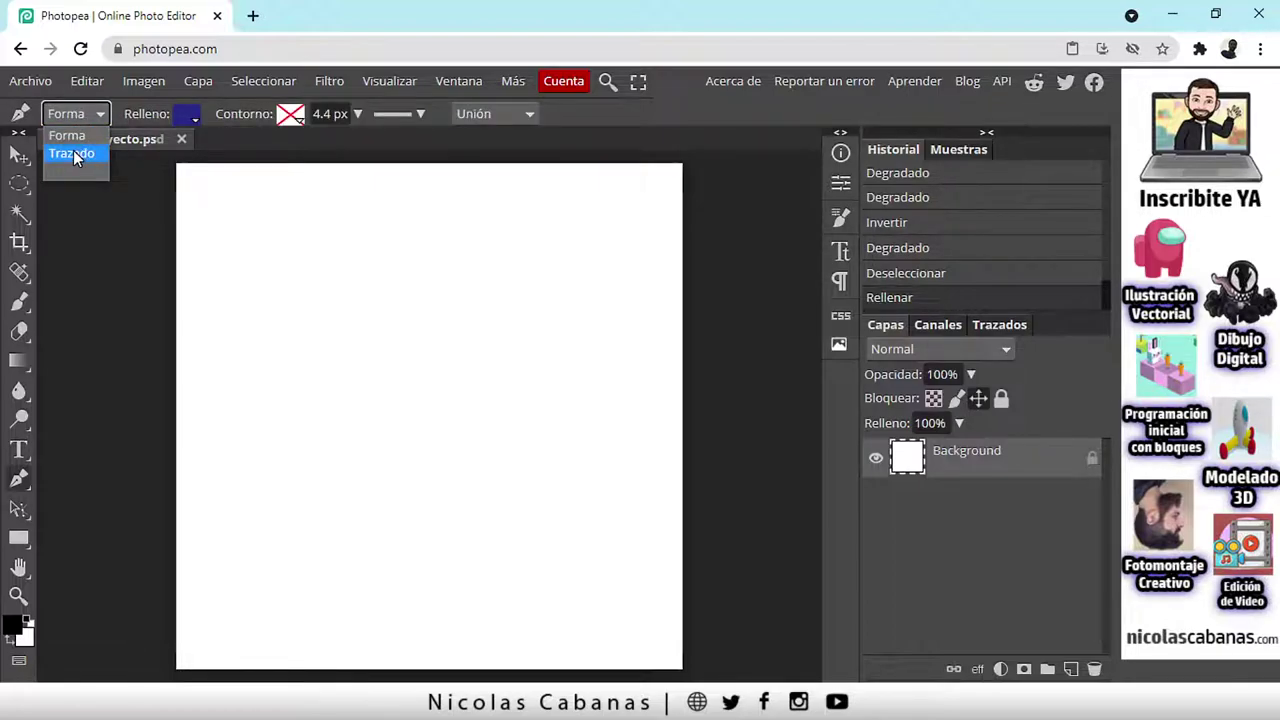
left_click(72, 154)
Step: Delete the saved Work Path from the document's paths (Trazados)
left_click(996, 325)
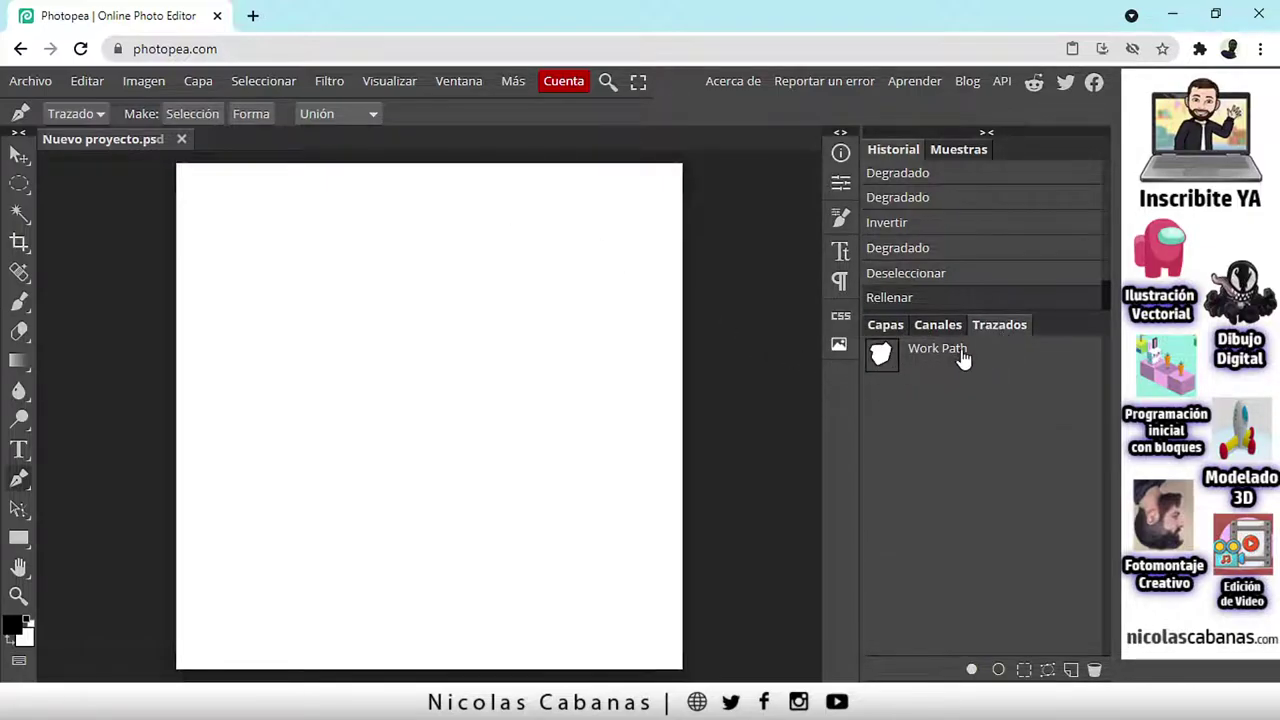
left_click(946, 356)
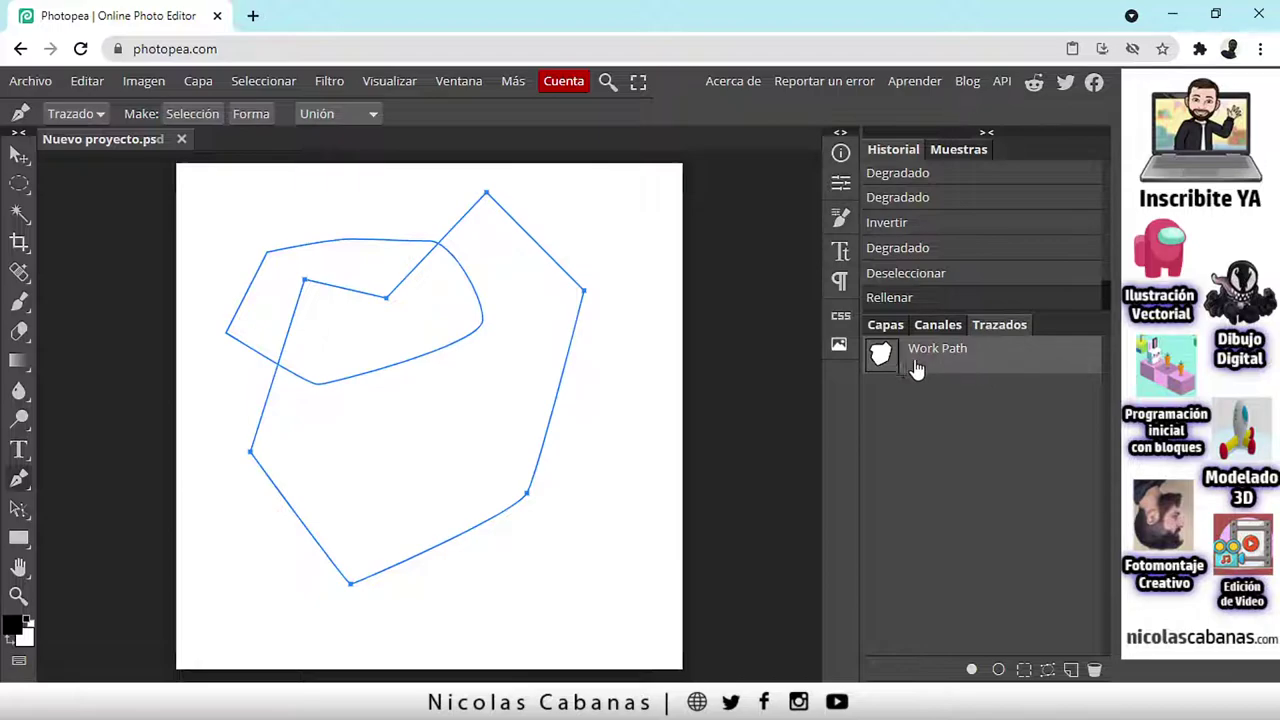
left_click(1095, 670)
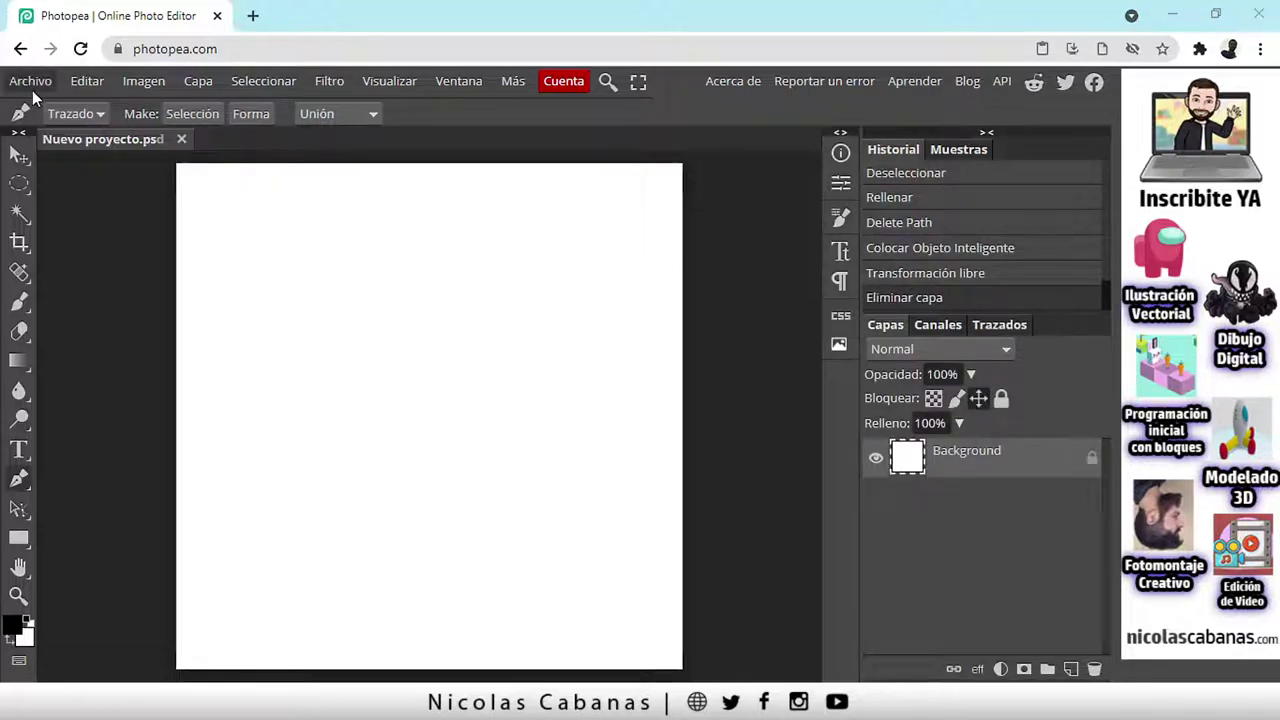
Step: Place (Abrir y Colocar) the JPG of the turquoise window on a yellow wall from the Proyectos Photopea folder
left_click(31, 84)
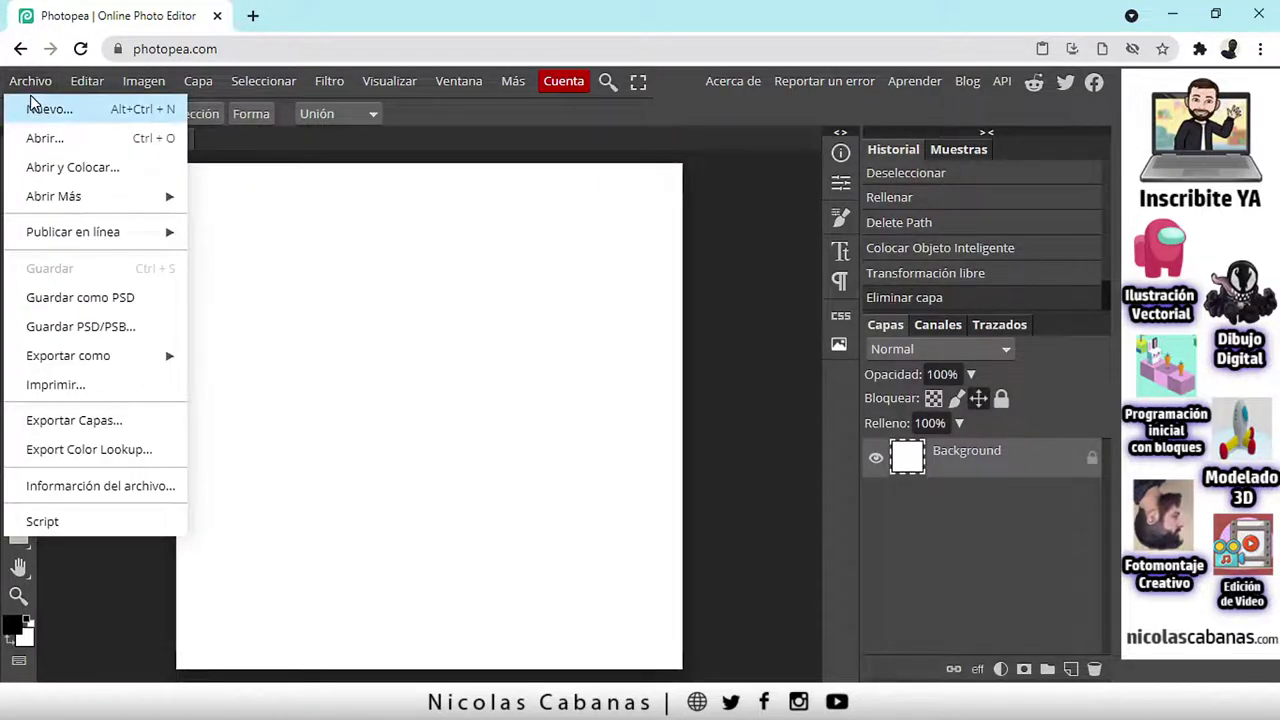
left_click(136, 171)
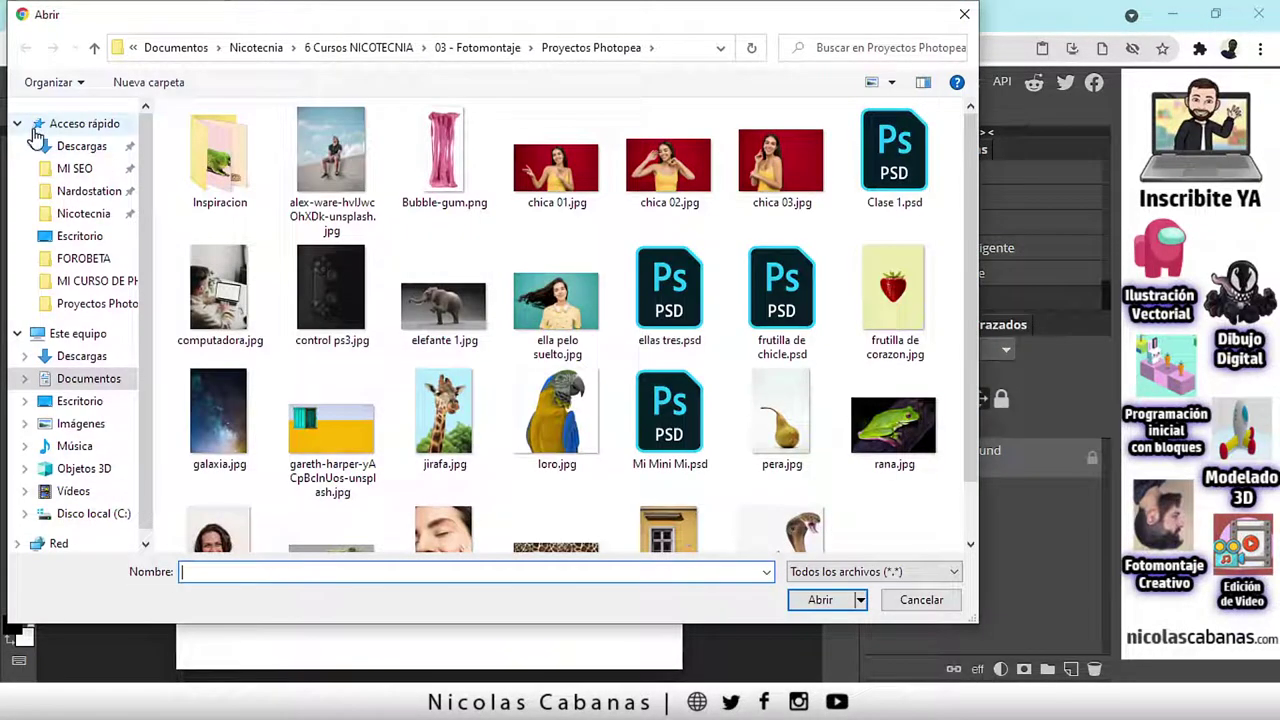
left_click(17, 123)
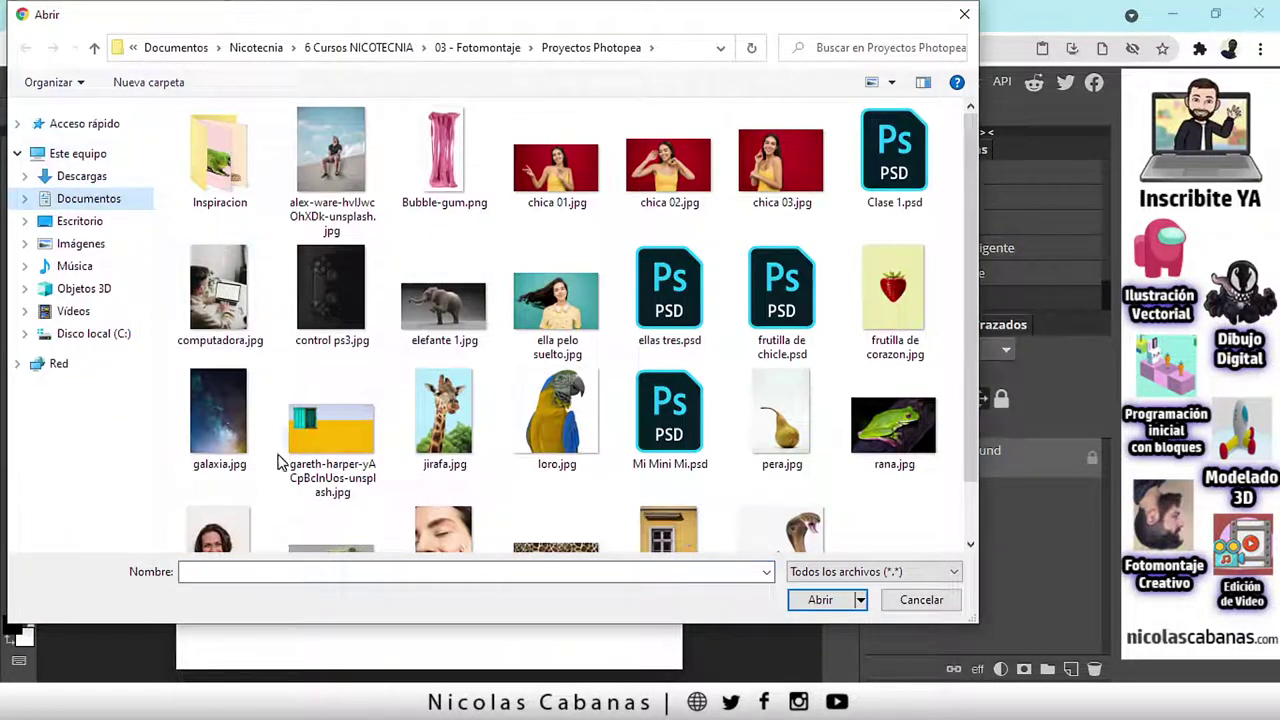
left_click(328, 445)
left_click(822, 600)
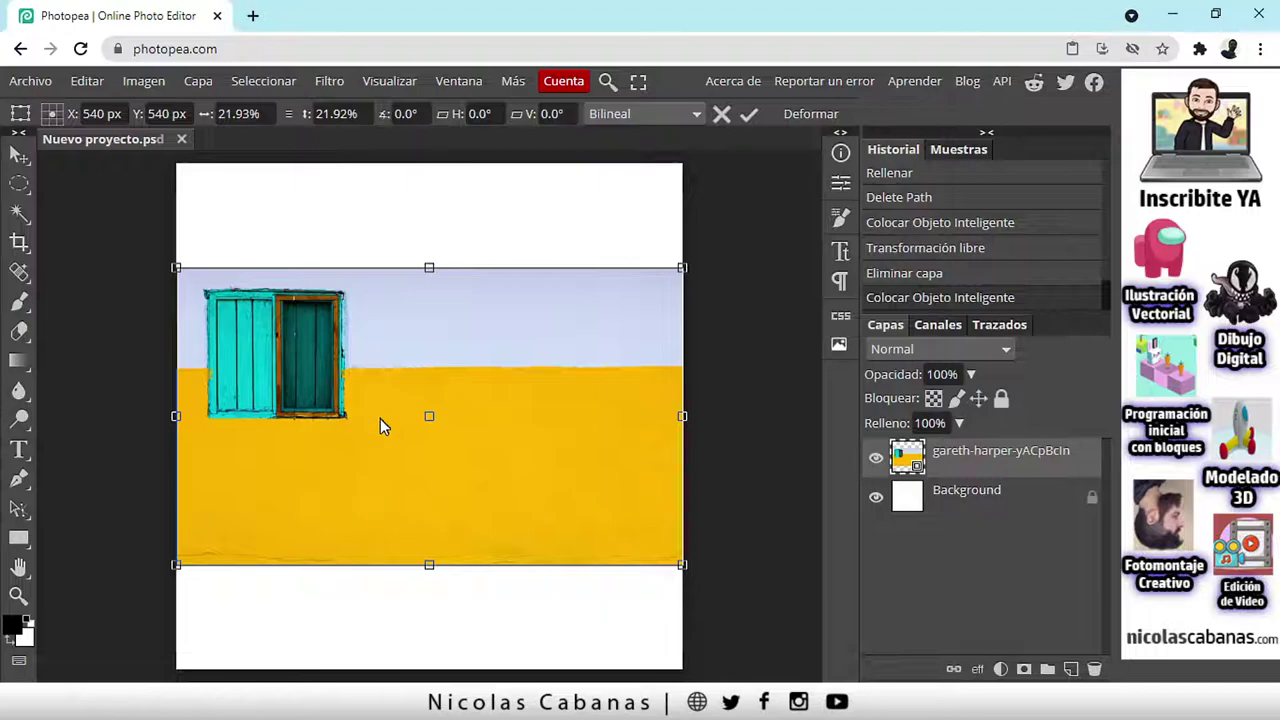
Step: Scale the placed window image to about 20.26%, position it at about X 540 px, Y 562 px, and commit the transform
left_click_drag(682, 267, 642, 261)
left_click_drag(419, 399, 436, 398)
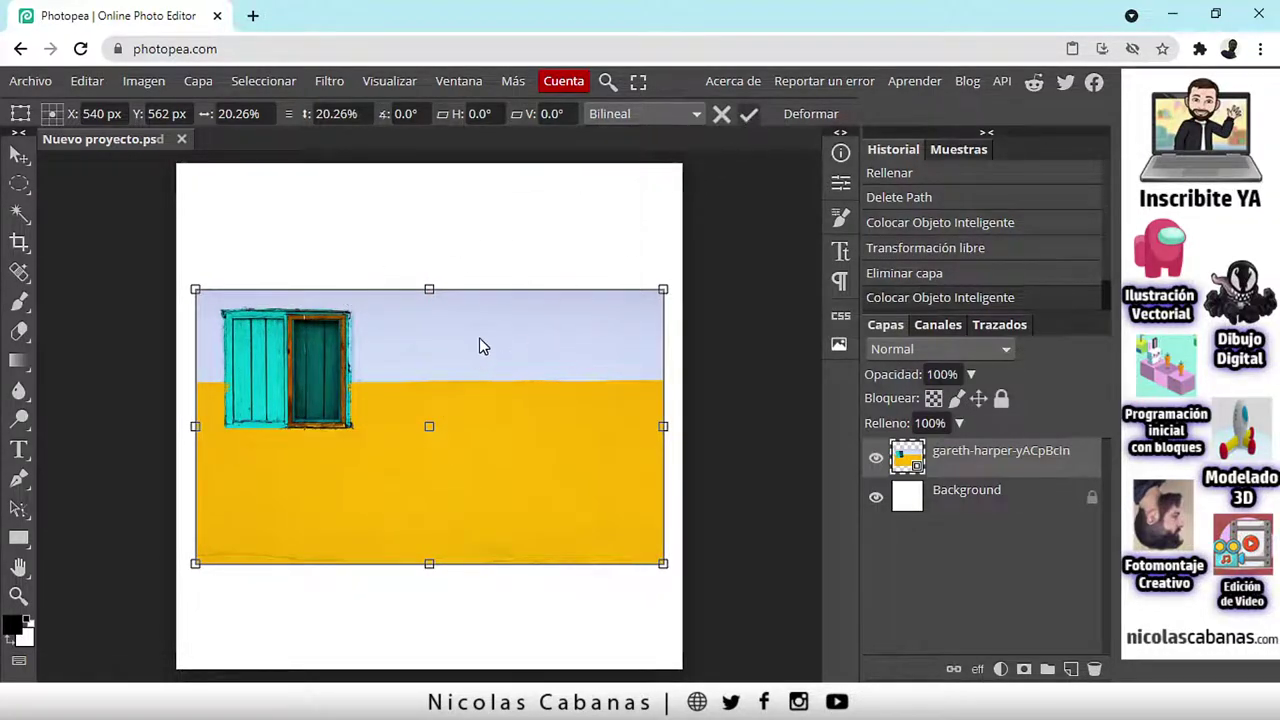
key("p")
Step: Draw a rectangular selection (Selección rectangular) tightly around the turquoise window, and clear it
left_click(27, 598)
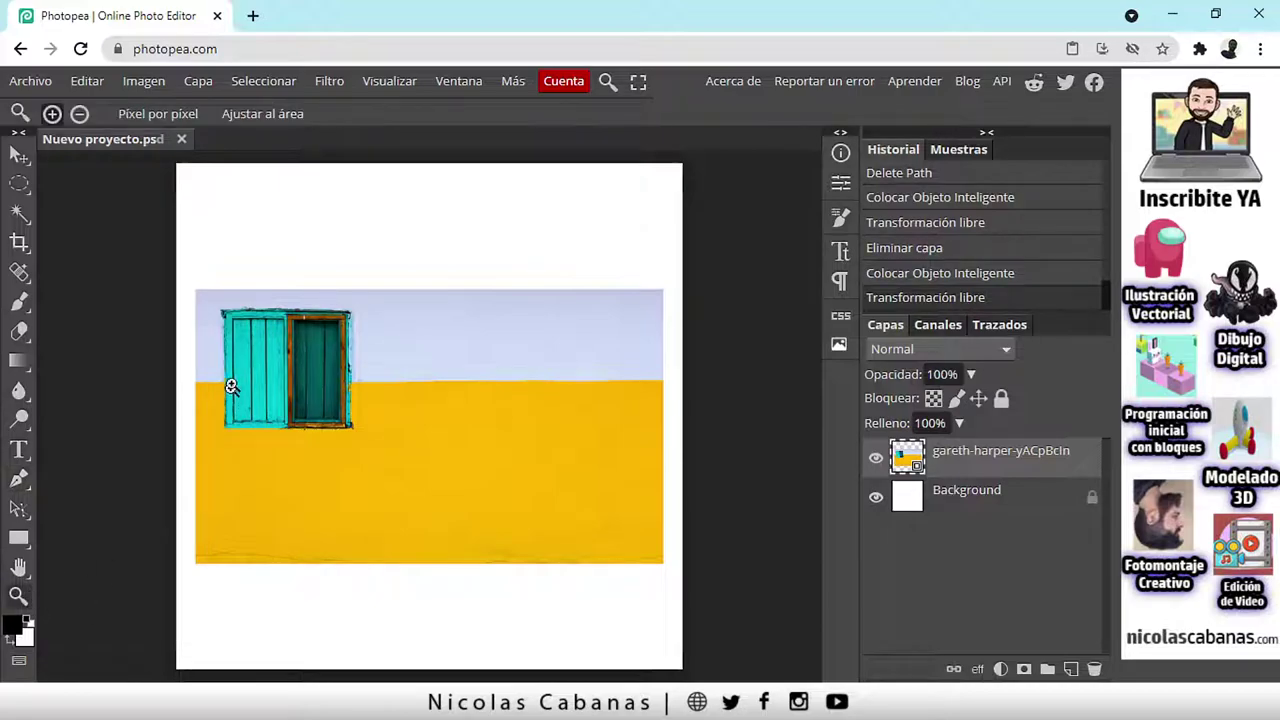
left_click_drag(197, 283, 357, 520)
left_click_drag(266, 302, 286, 294)
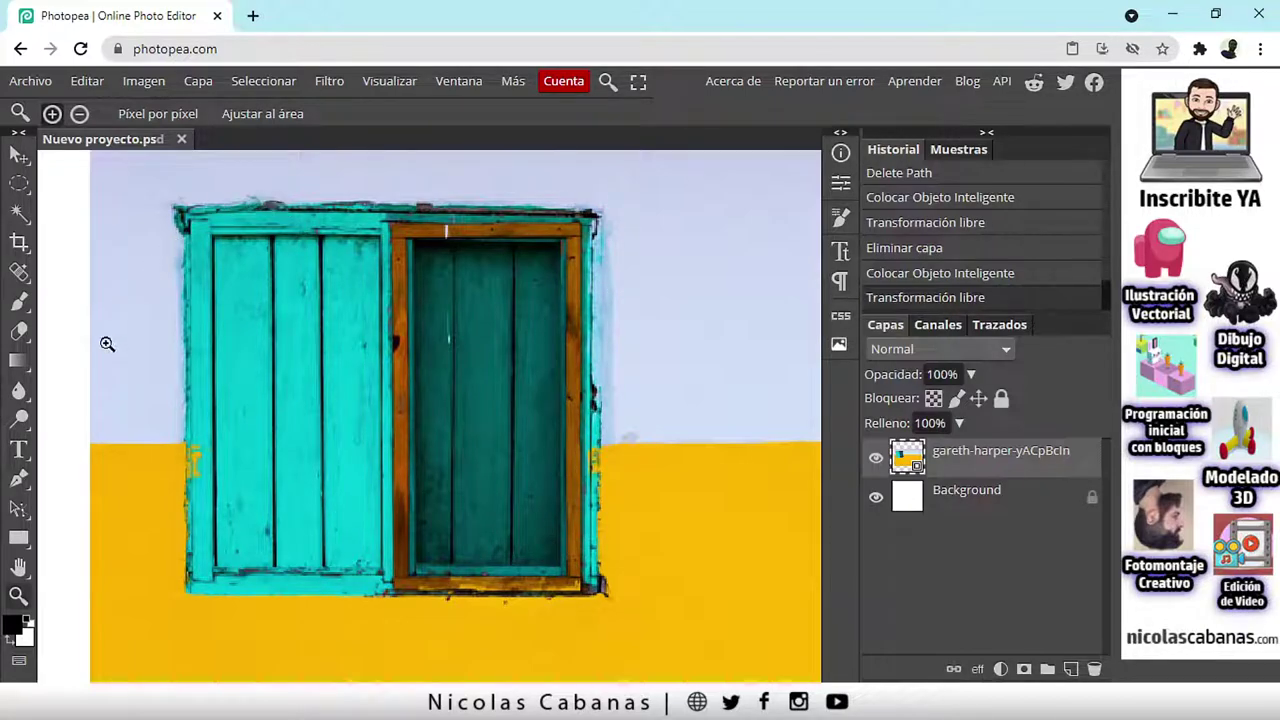
right_click(19, 185)
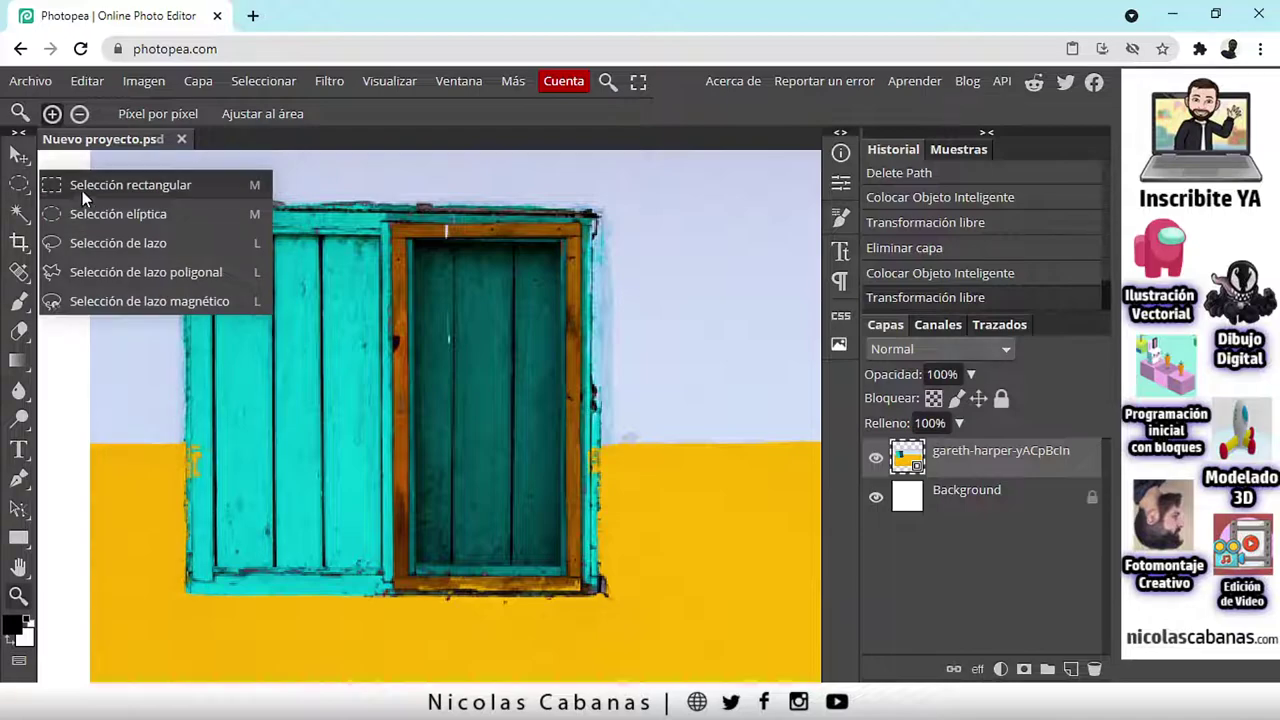
left_click(84, 188)
left_click_drag(174, 206, 605, 598)
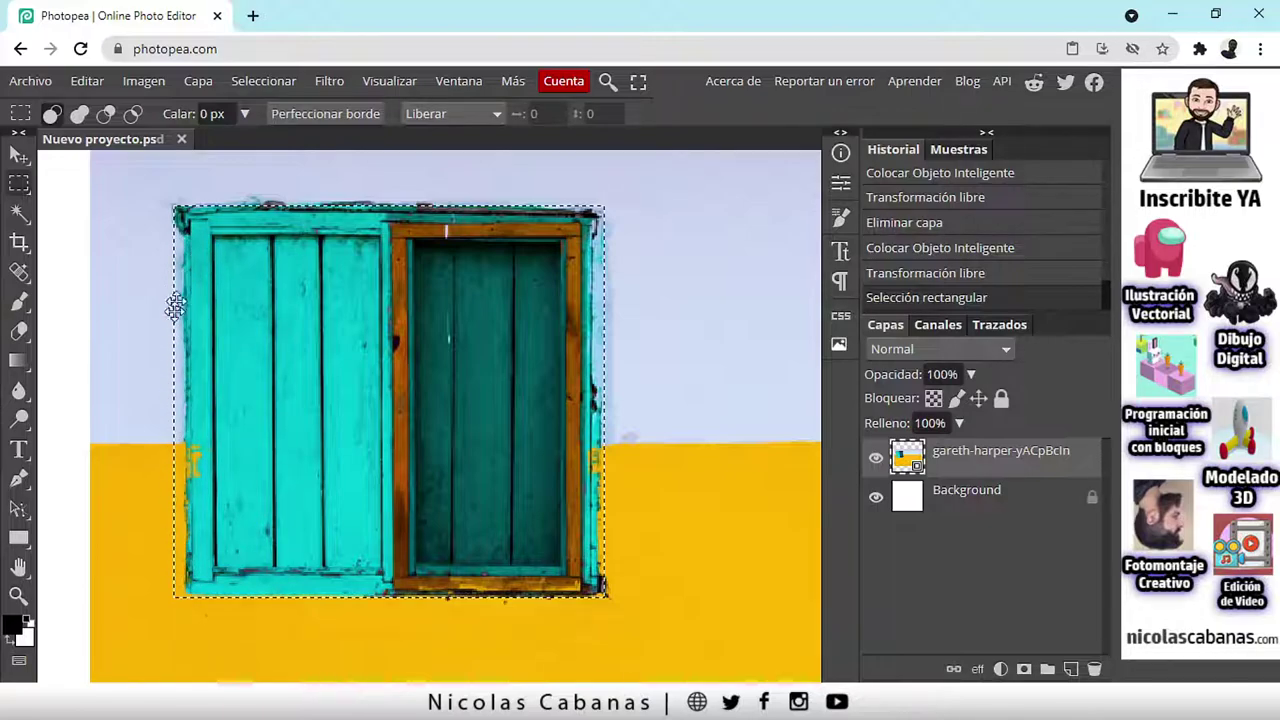
left_click(120, 233)
Step: Select the yellow wall and the pale blue wall around the window with the Magic Wand at tolerance 15, adding the missed areas
left_click(20, 215)
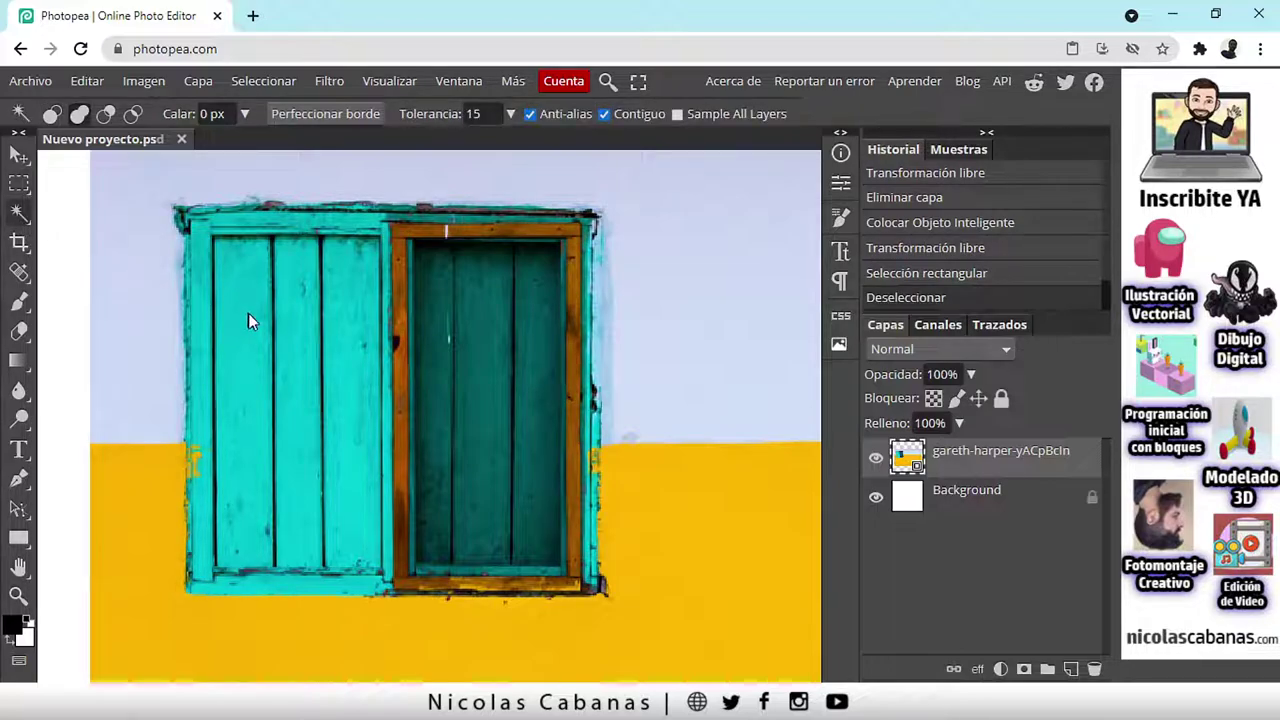
scroll(270, 326, "down", 3)
scroll(297, 377, "up", 1)
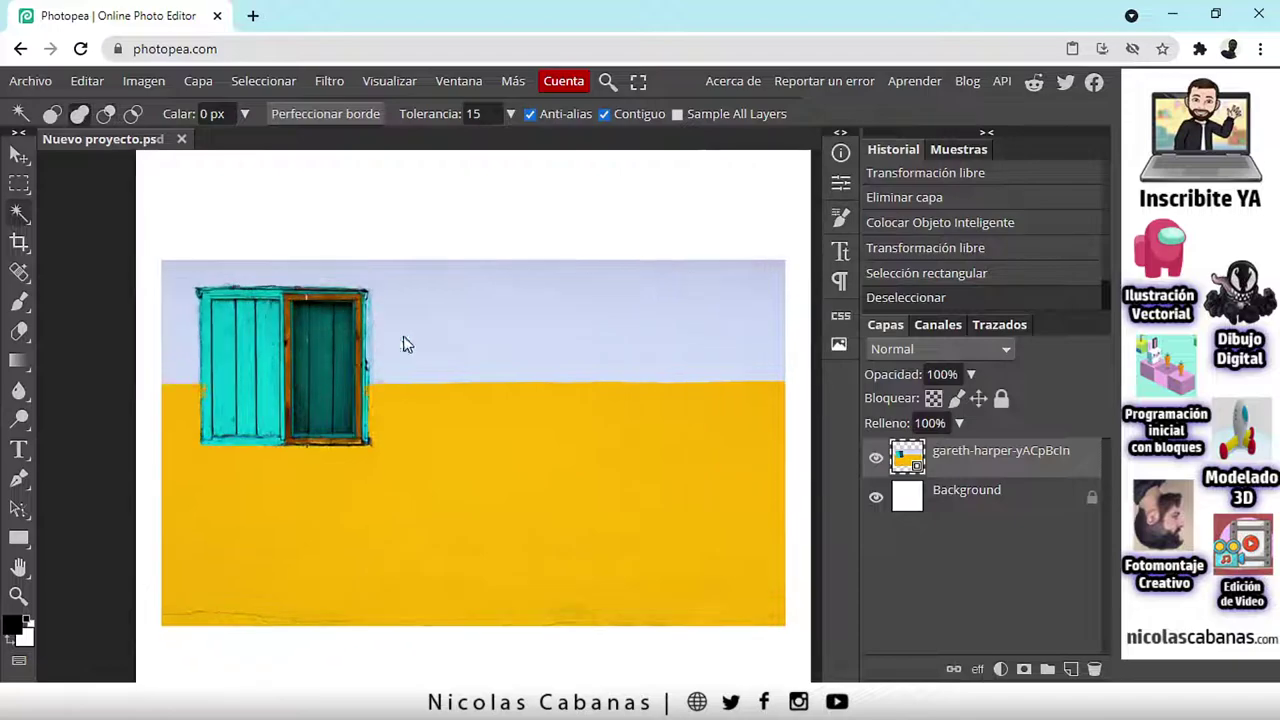
left_click(432, 463)
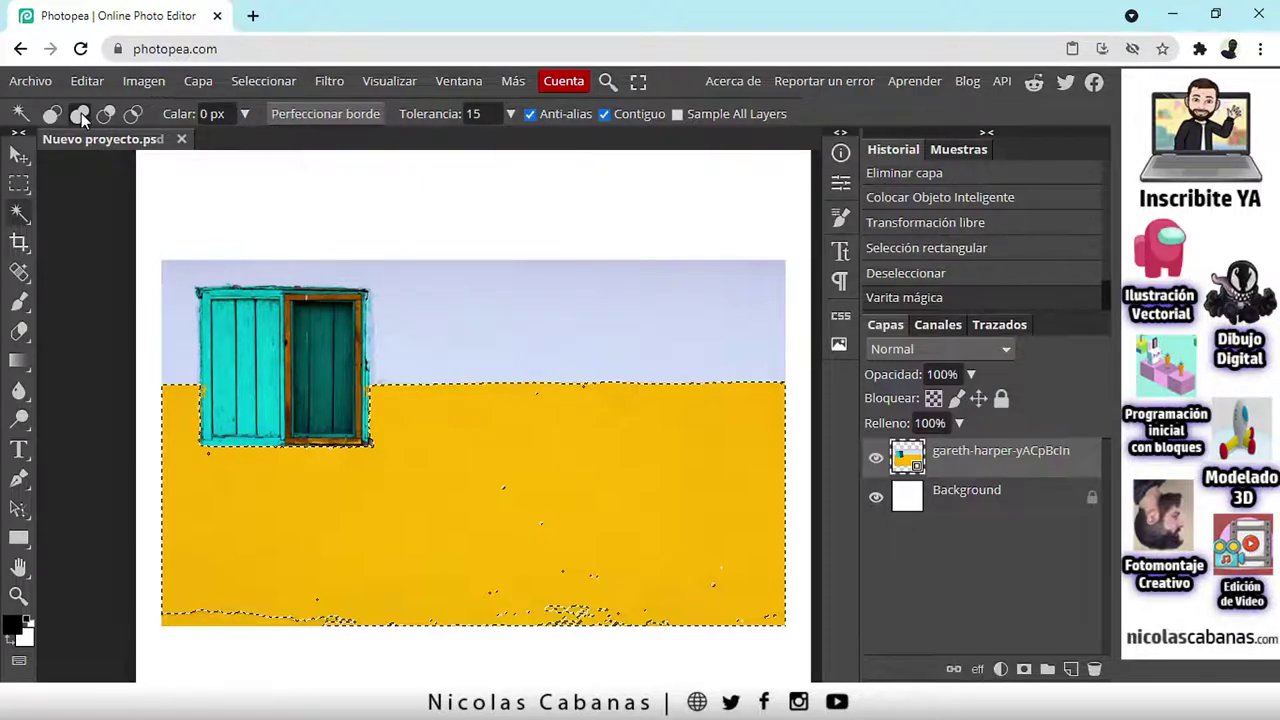
left_click(490, 330)
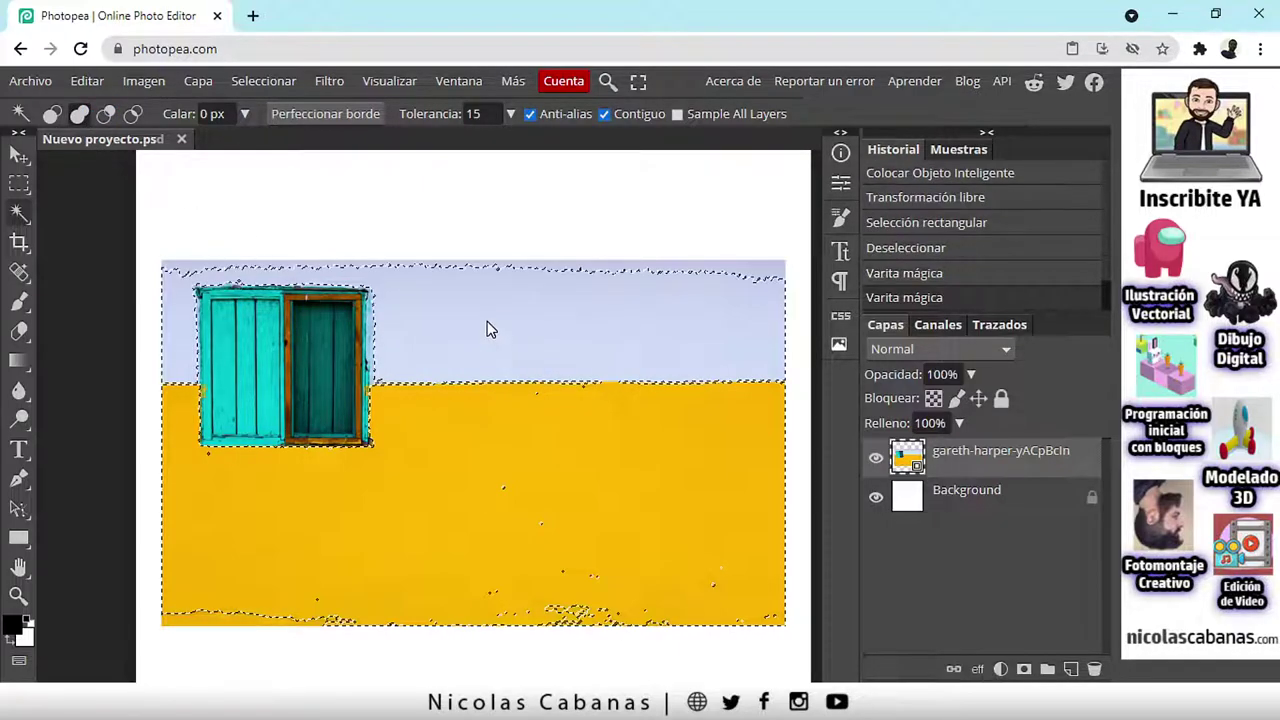
left_click(689, 271)
left_click(575, 613)
left_click(598, 579)
left_click(505, 490)
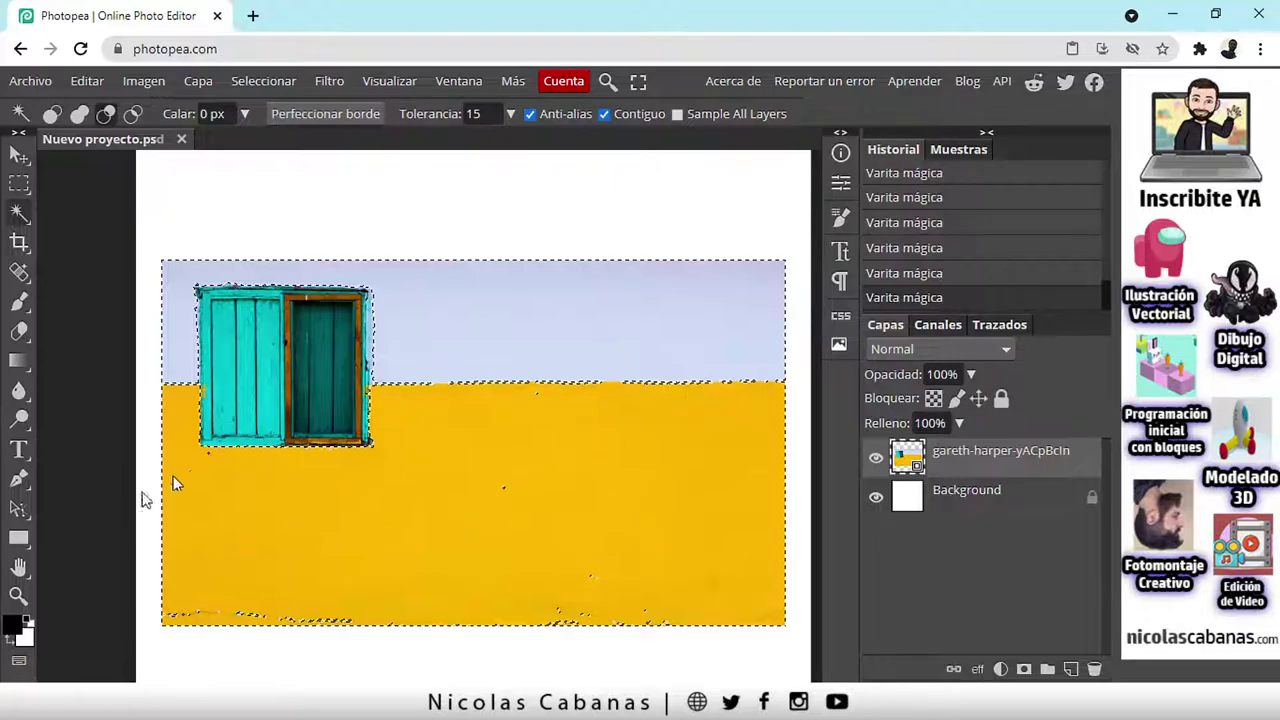
Step: Examine how closely the selection border follows the window frame along its bottom, left, top and right edges
scroll(177, 410, "up", 5)
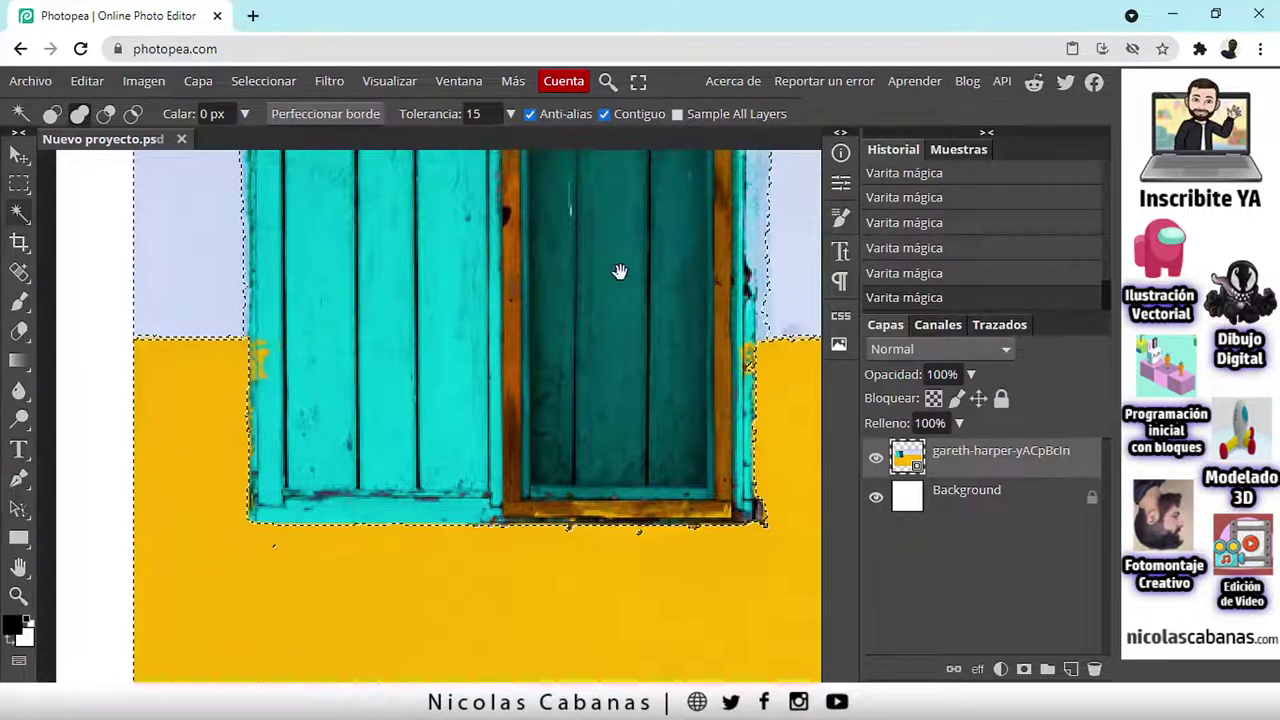
scroll(631, 434, "down", 2)
scroll(287, 575, "up", 1)
scroll(287, 575, "up", 1)
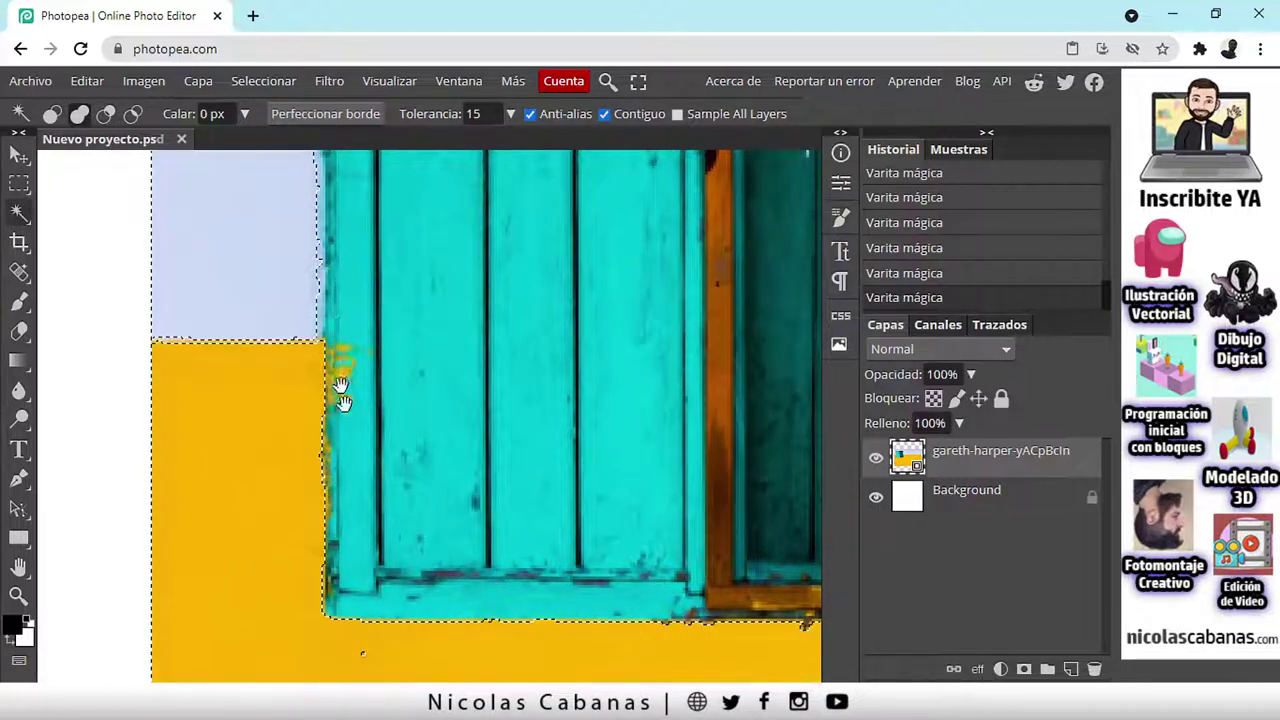
scroll(333, 410, "up", 3)
scroll(345, 330, "up", 2)
left_click(333, 297)
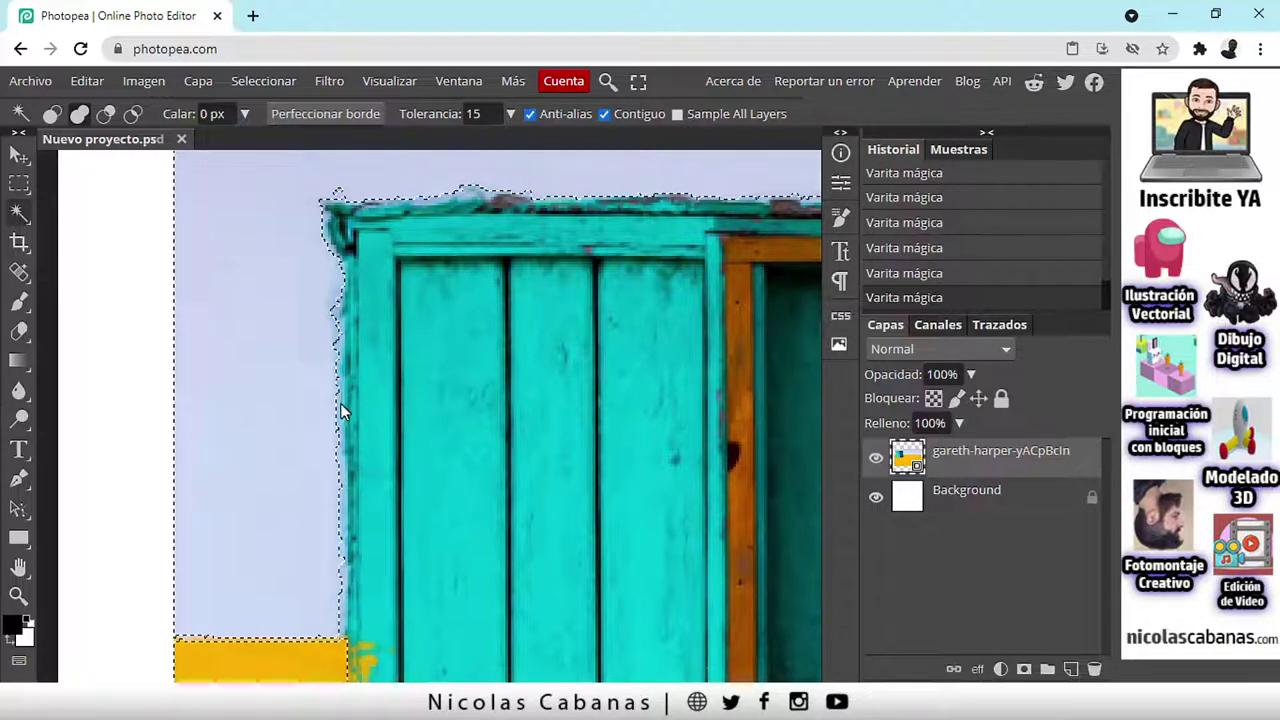
scroll(409, 329, "up", 2)
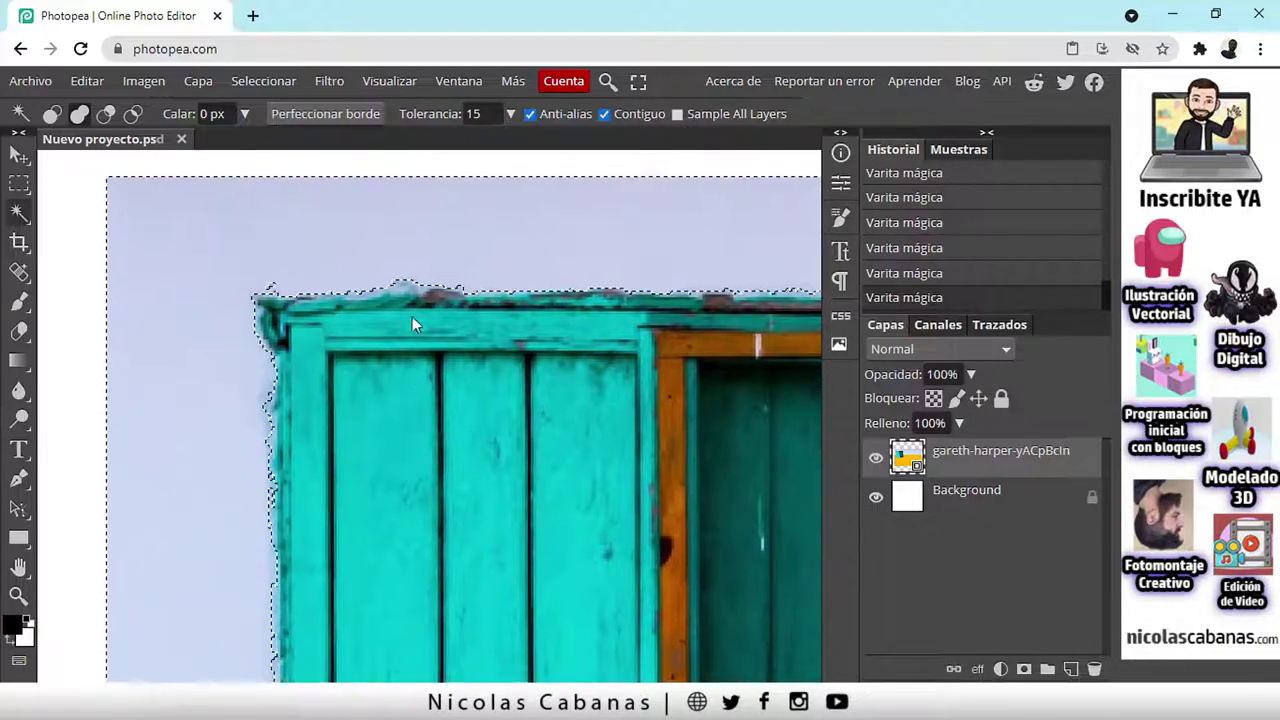
left_click_drag(542, 339, 212, 342)
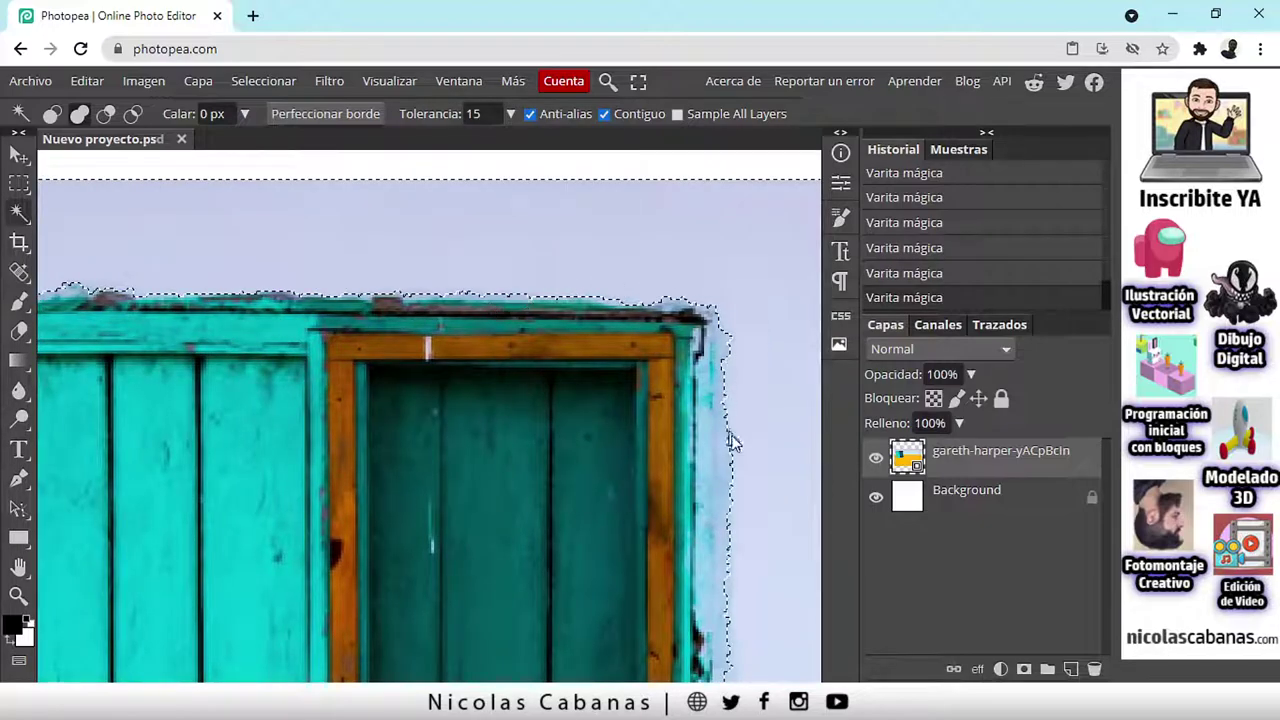
Step: Check the selection border along the window's right side, and clear the selection
scroll(700, 514, "down", 3)
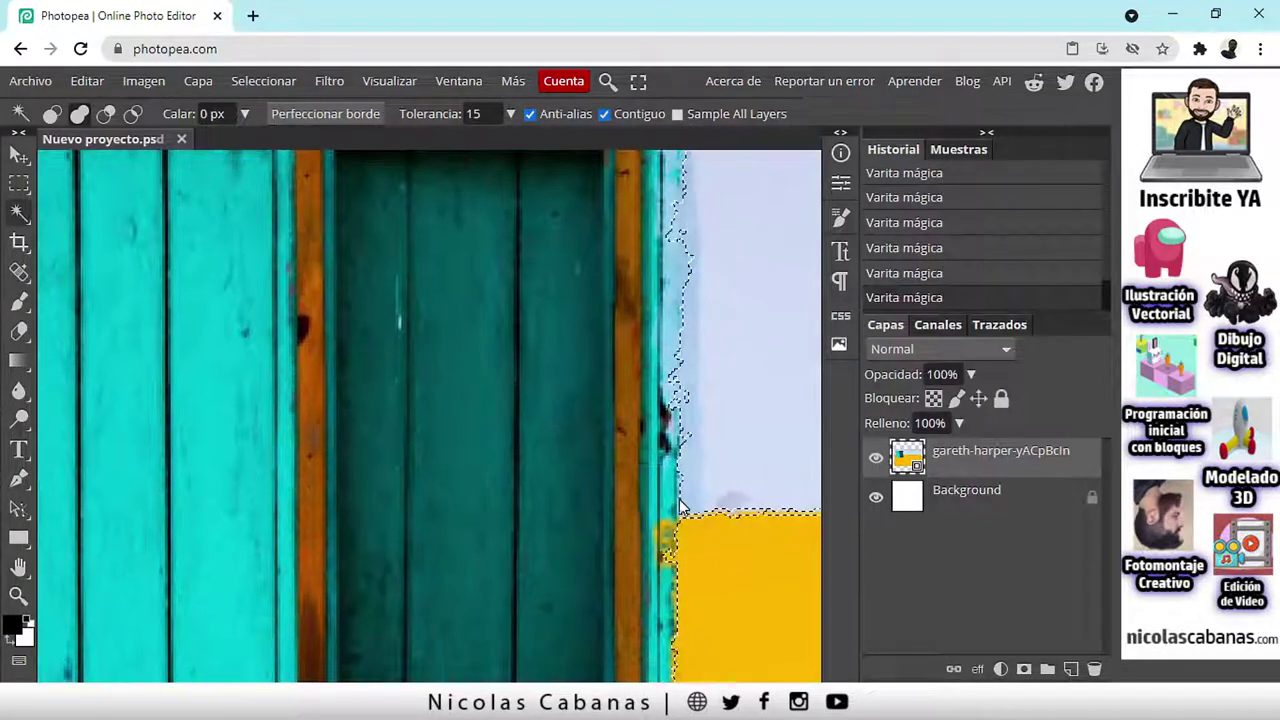
scroll(483, 552, "down", 4)
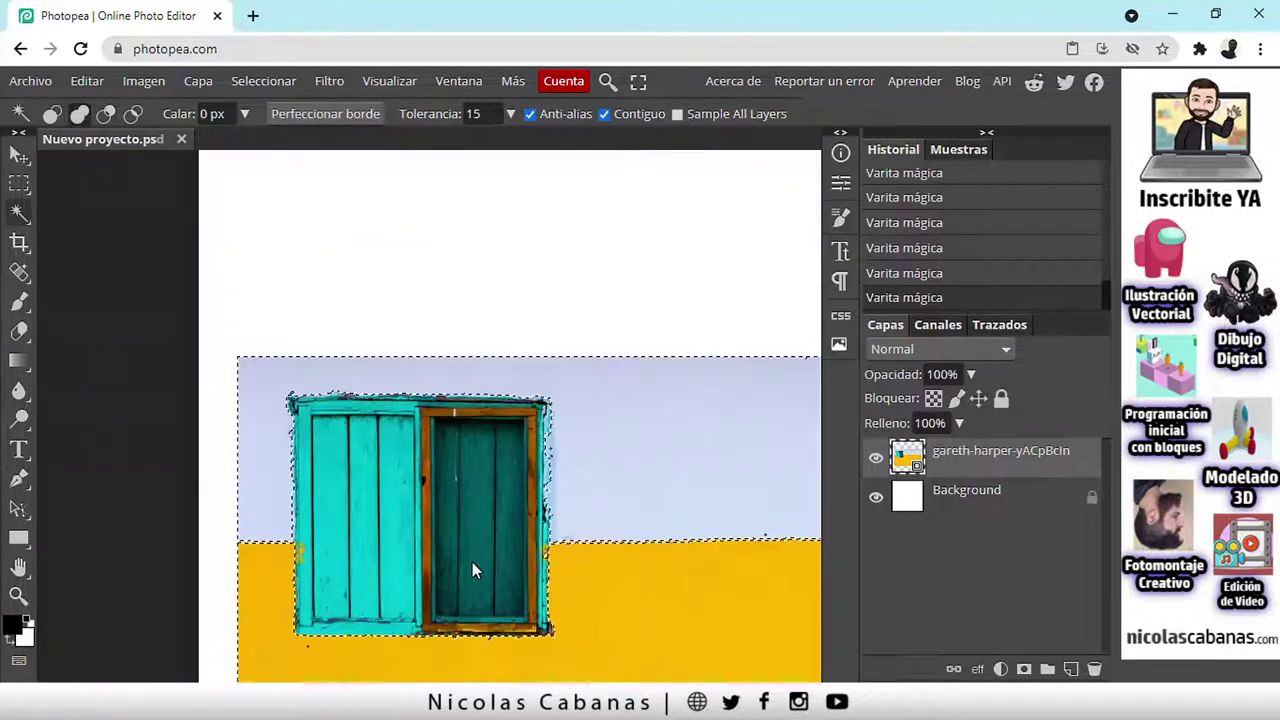
scroll(425, 485, "up", 3)
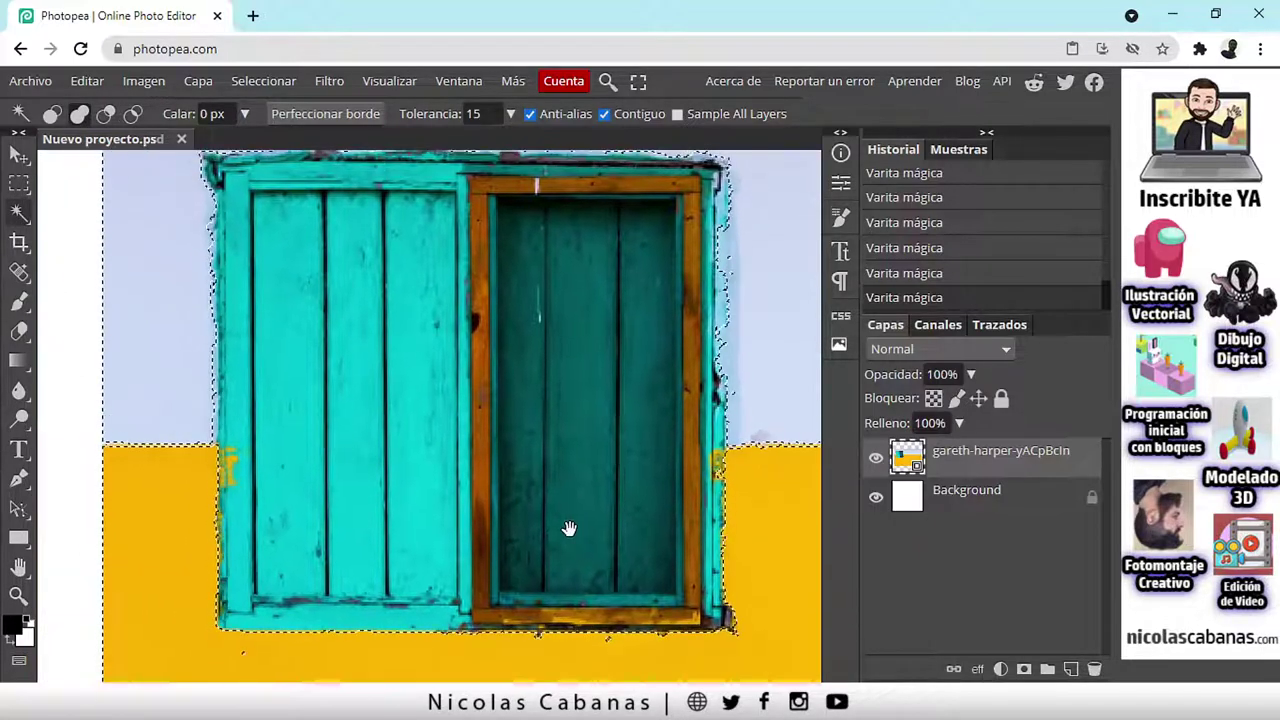
scroll(560, 557, "down", 3)
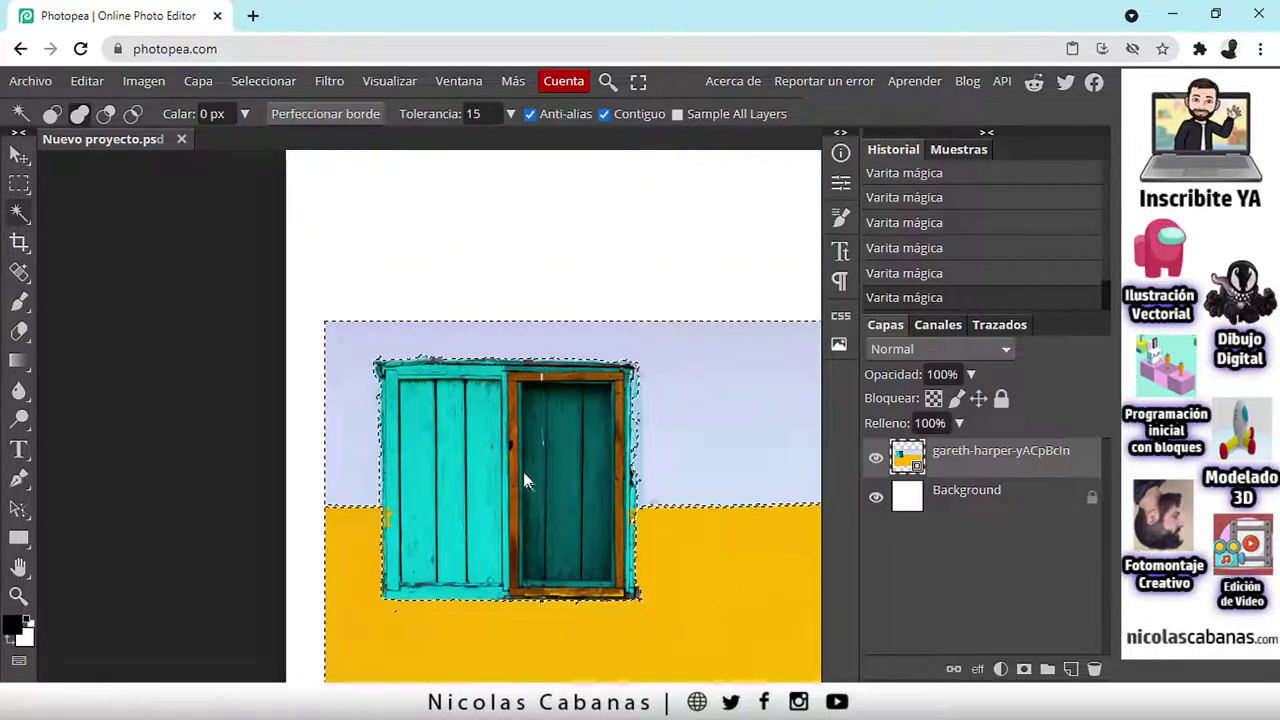
left_click(277, 84)
left_click(309, 157)
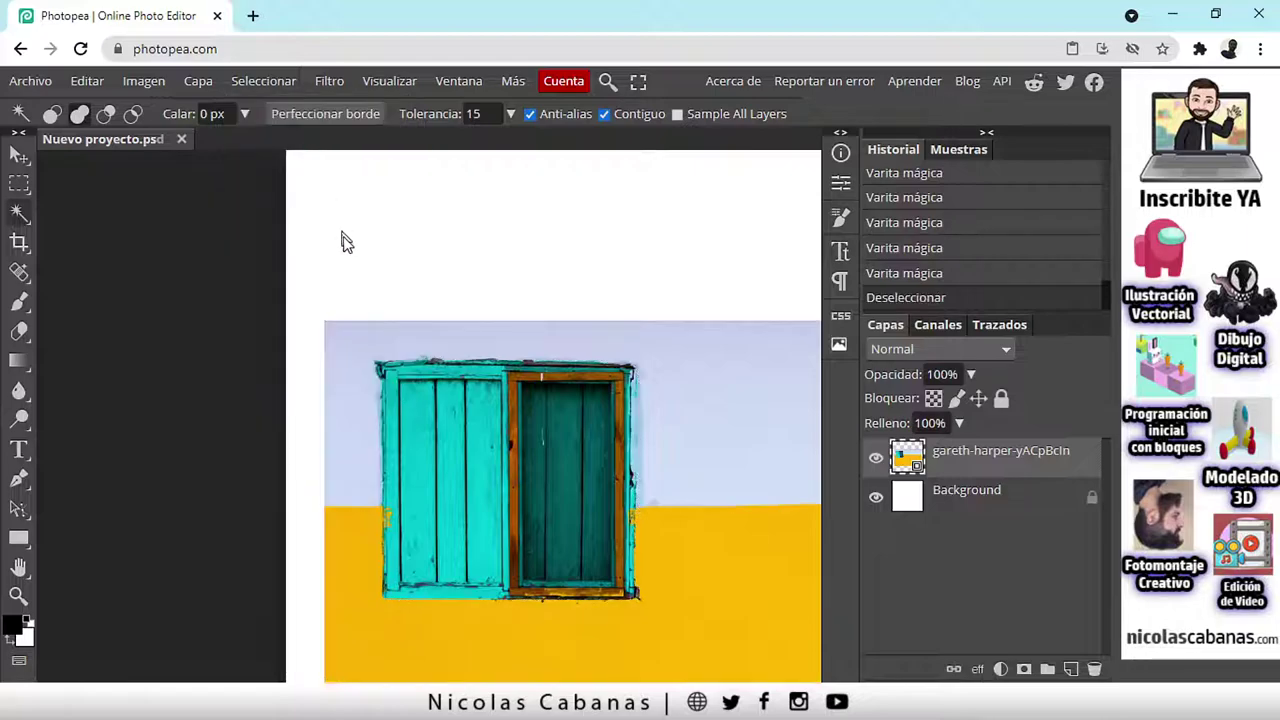
Step: Activate the Pen tool (Pluma) in path mode (Trazado)
scroll(400, 414, "up", 2)
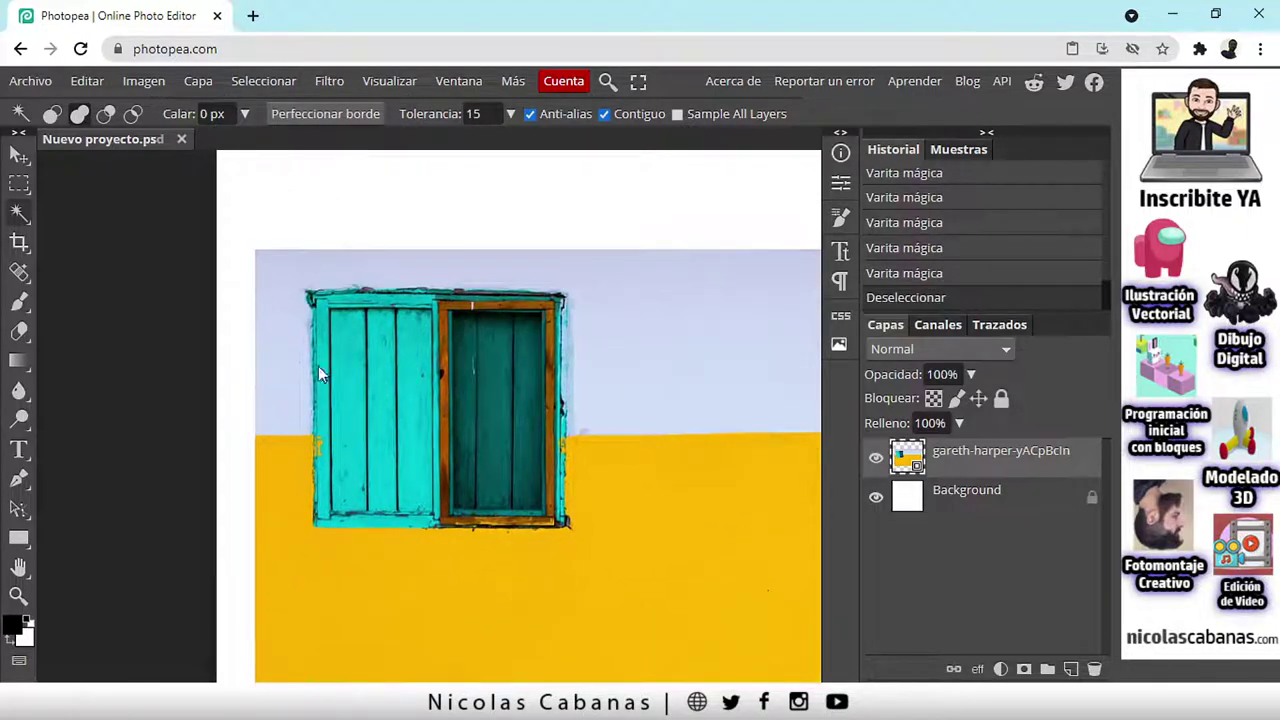
right_click(21, 481)
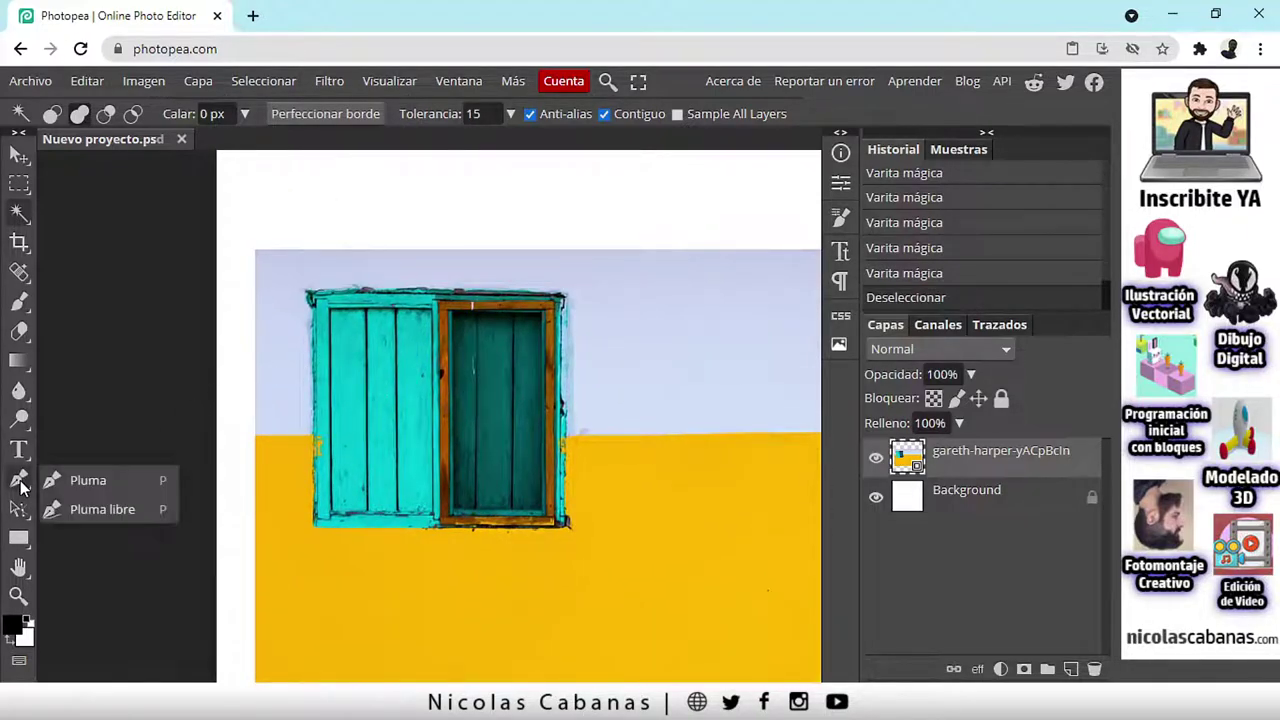
left_click(81, 480)
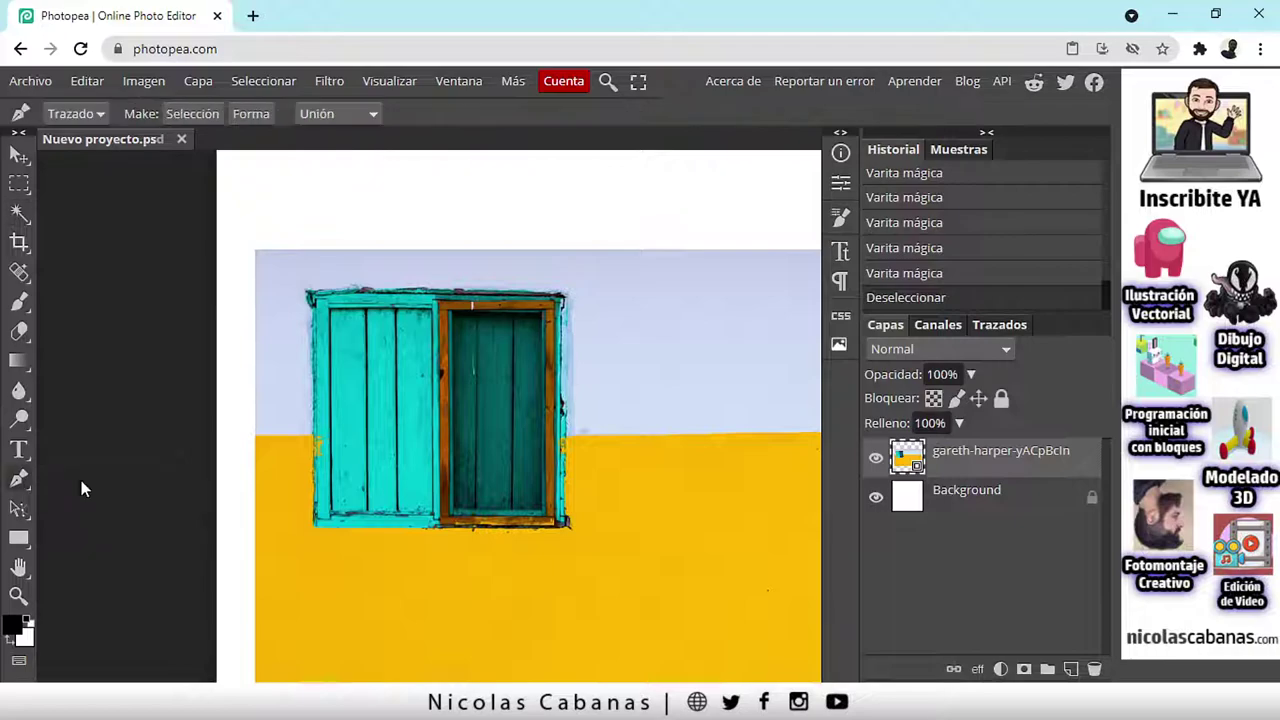
left_click(70, 116)
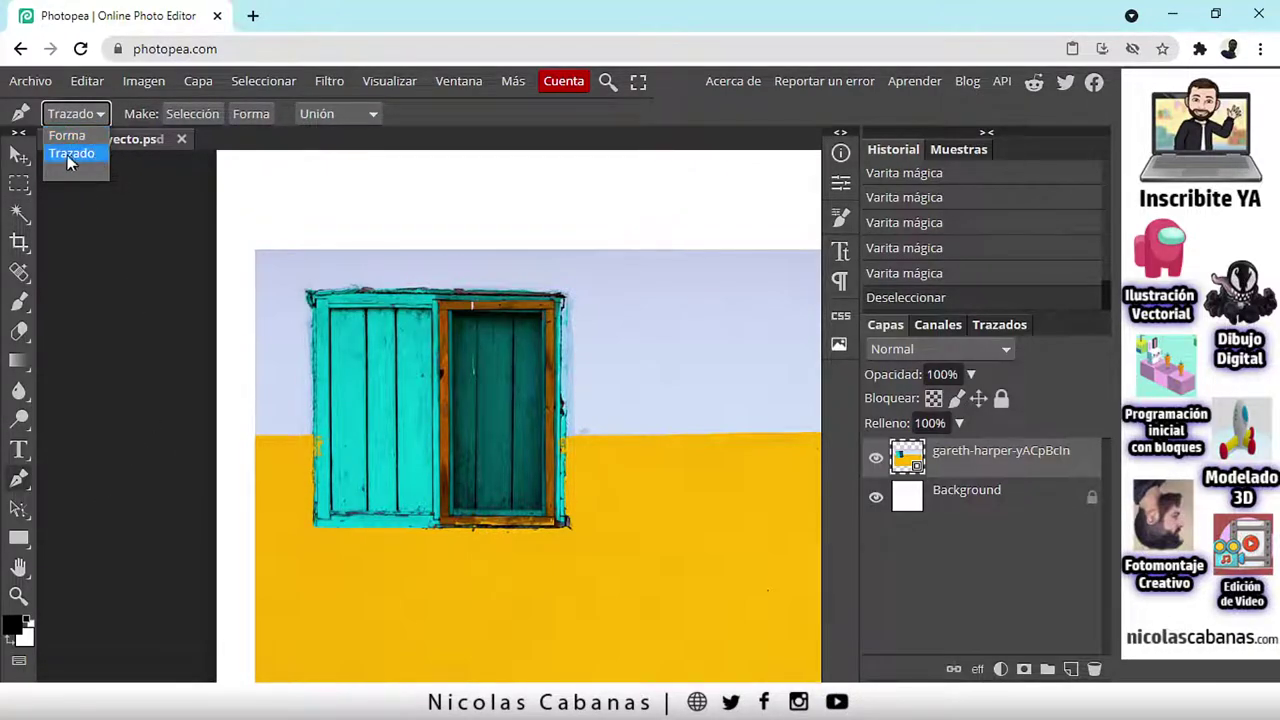
left_click(84, 156)
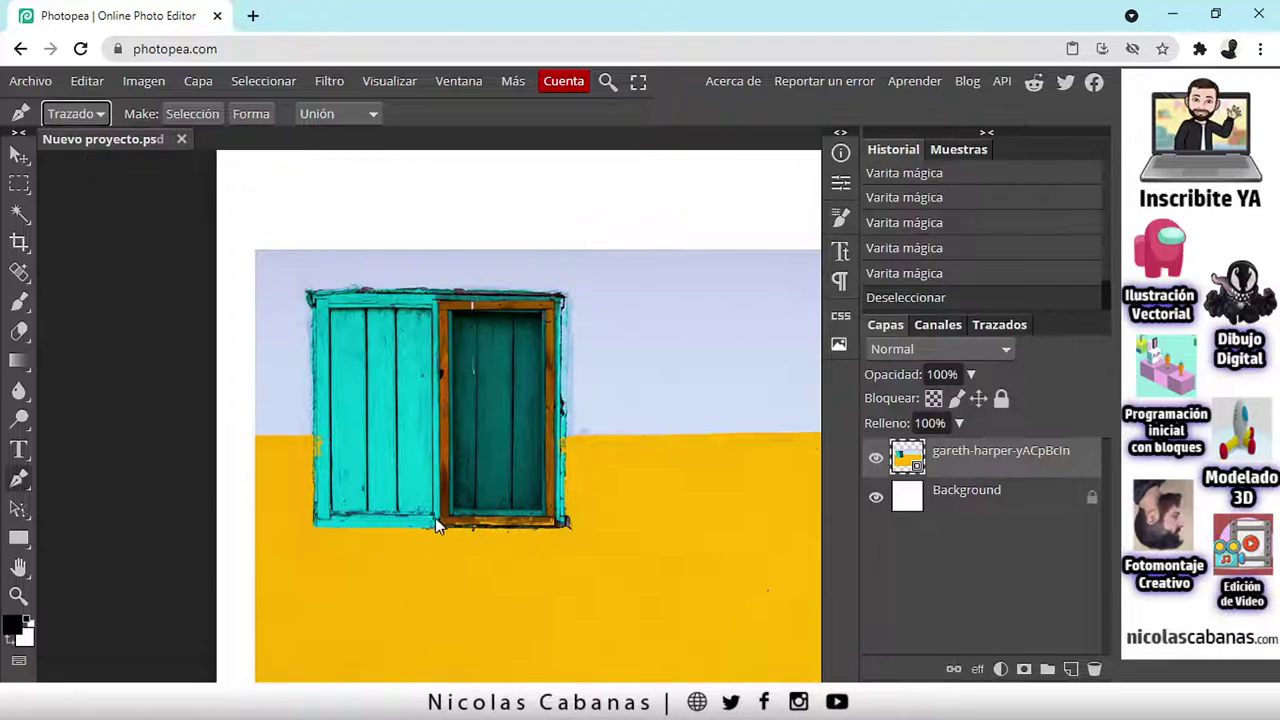
Step: Start a path at the window's lower-left corner and trace the bottom edge almost to the lower-right corner
scroll(445, 522, "up", 2)
left_click_drag(166, 543, 157, 585)
scroll(160, 600, "up", 3)
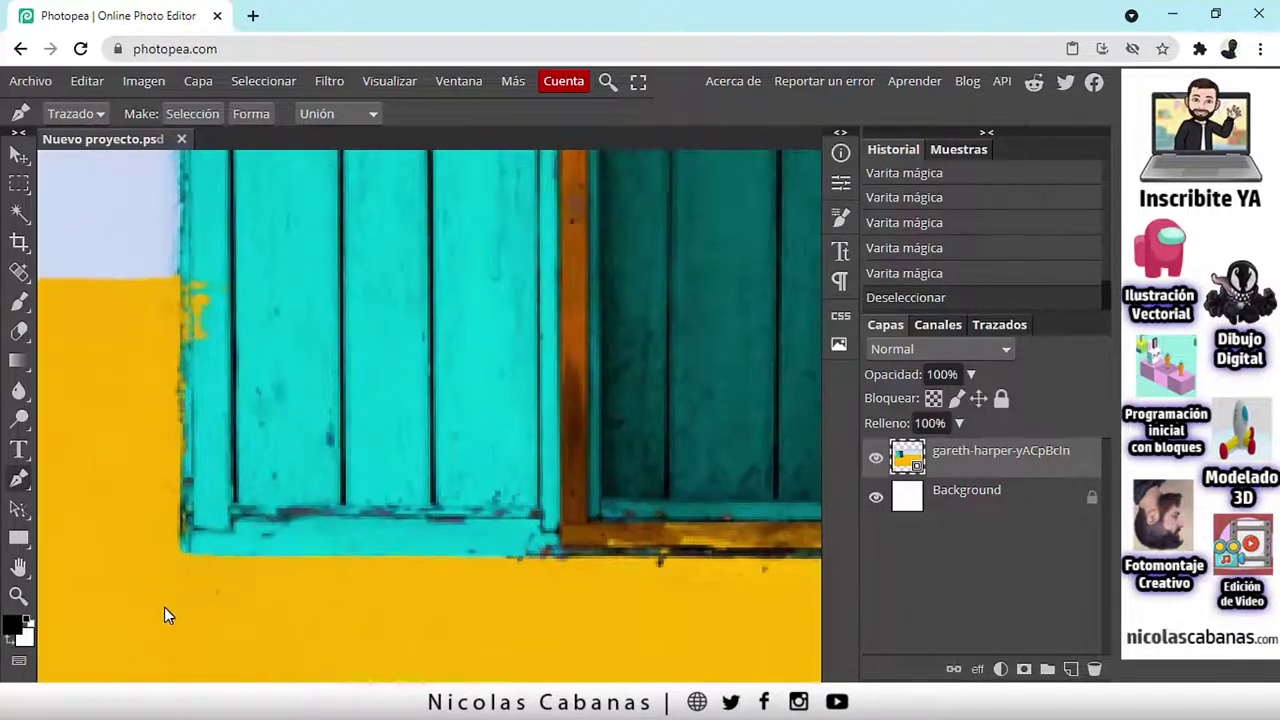
scroll(208, 525, "down", 1)
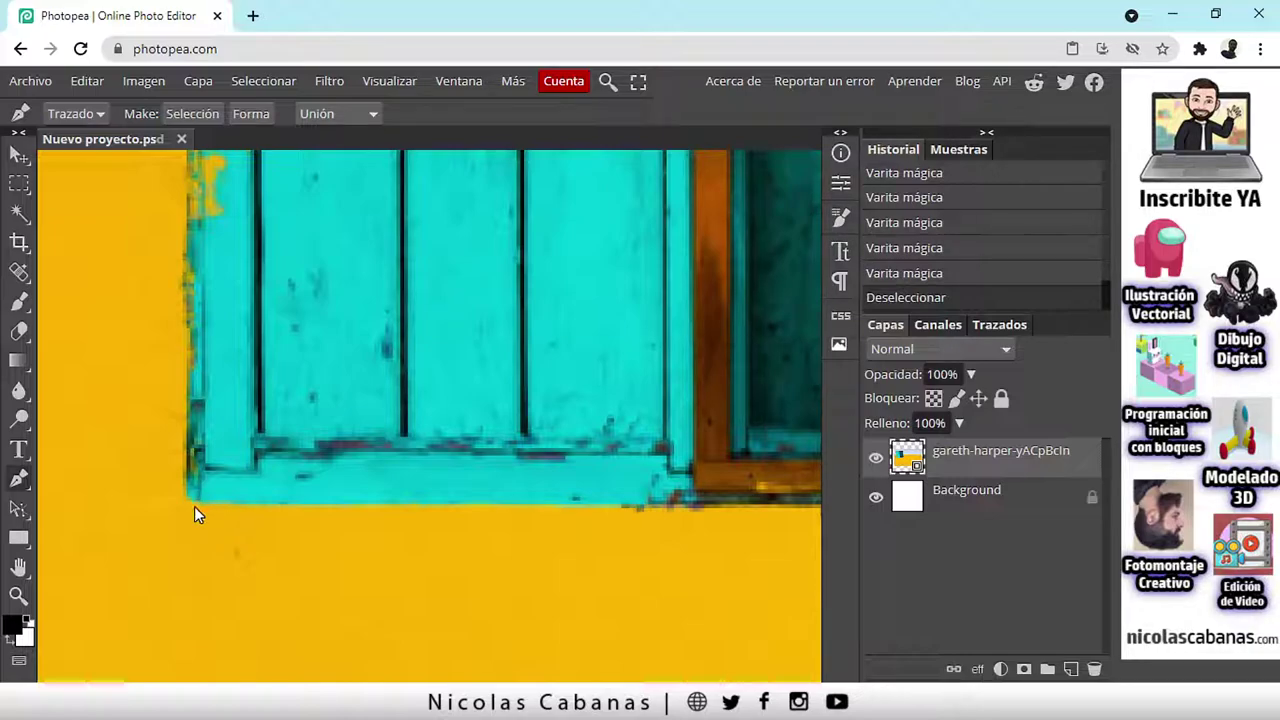
left_click(191, 504)
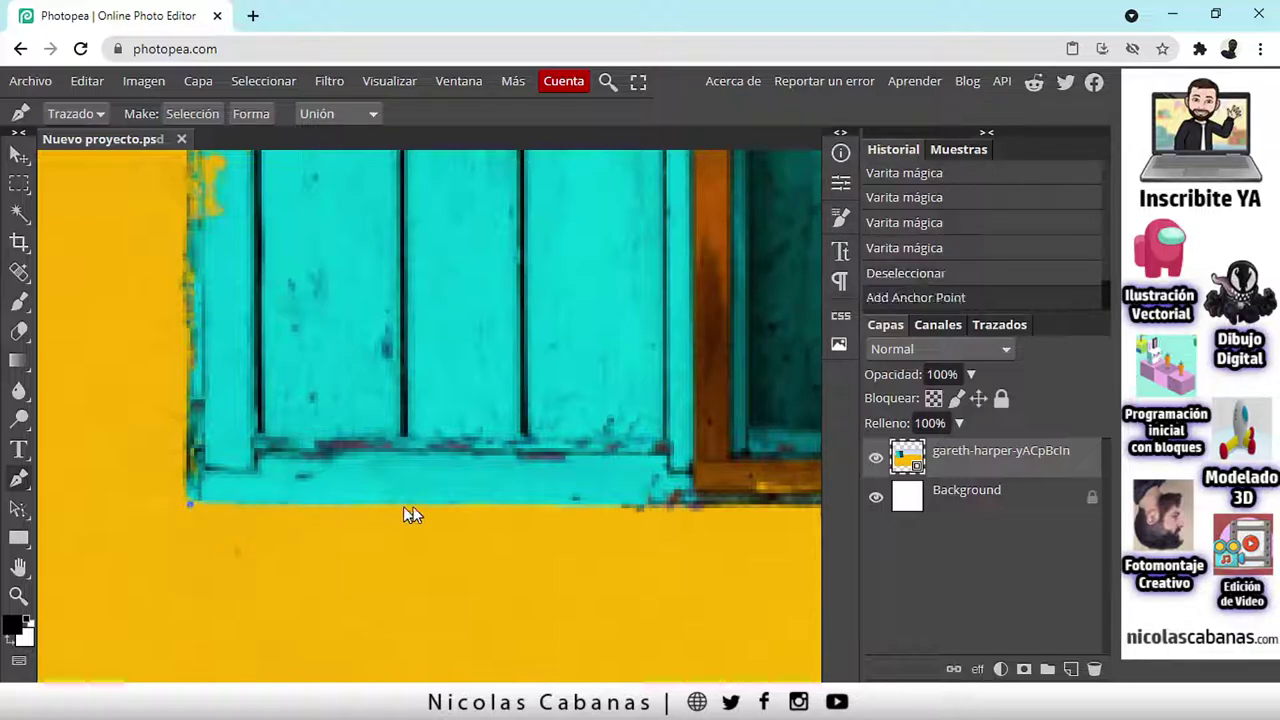
left_click(537, 506)
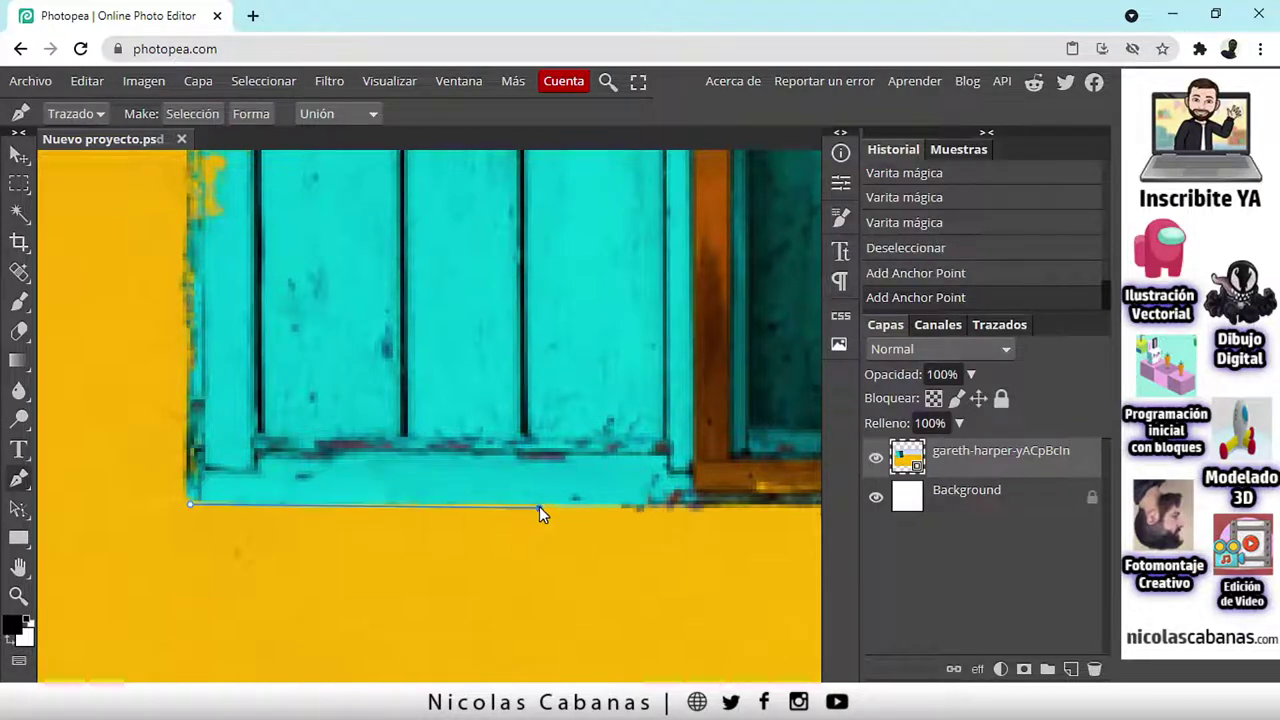
left_click_drag(660, 509, 266, 525)
left_click(487, 518)
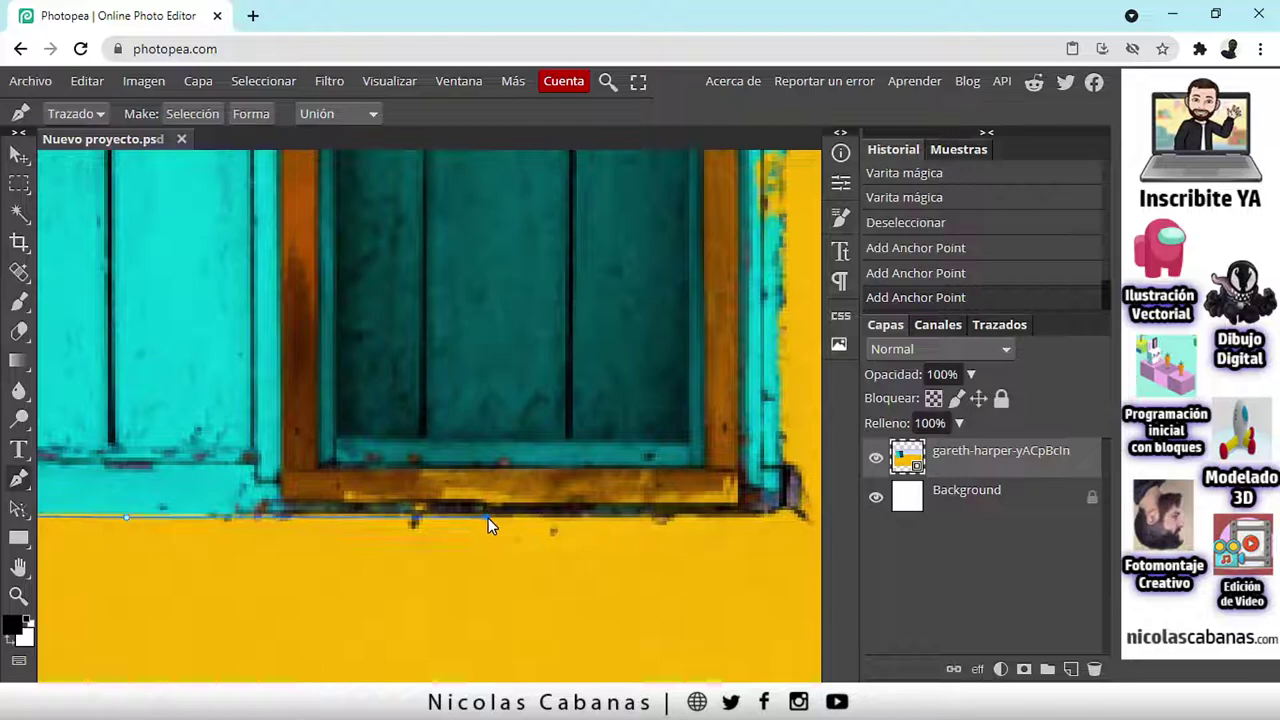
left_click(722, 517)
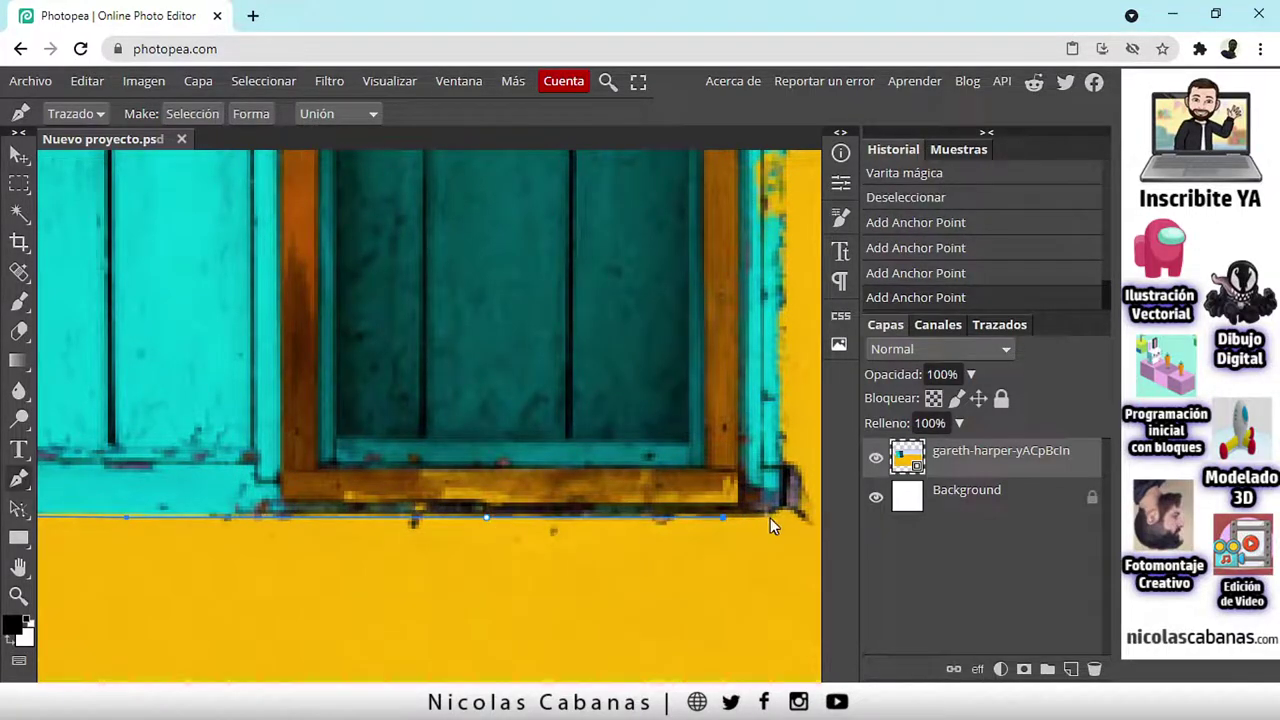
Step: Continue the path around the dark protruding piece at the window's lower-right corner and onto the right edge
left_click(768, 517)
left_click(784, 507)
left_click_drag(784, 507, 622, 541)
left_click(619, 547)
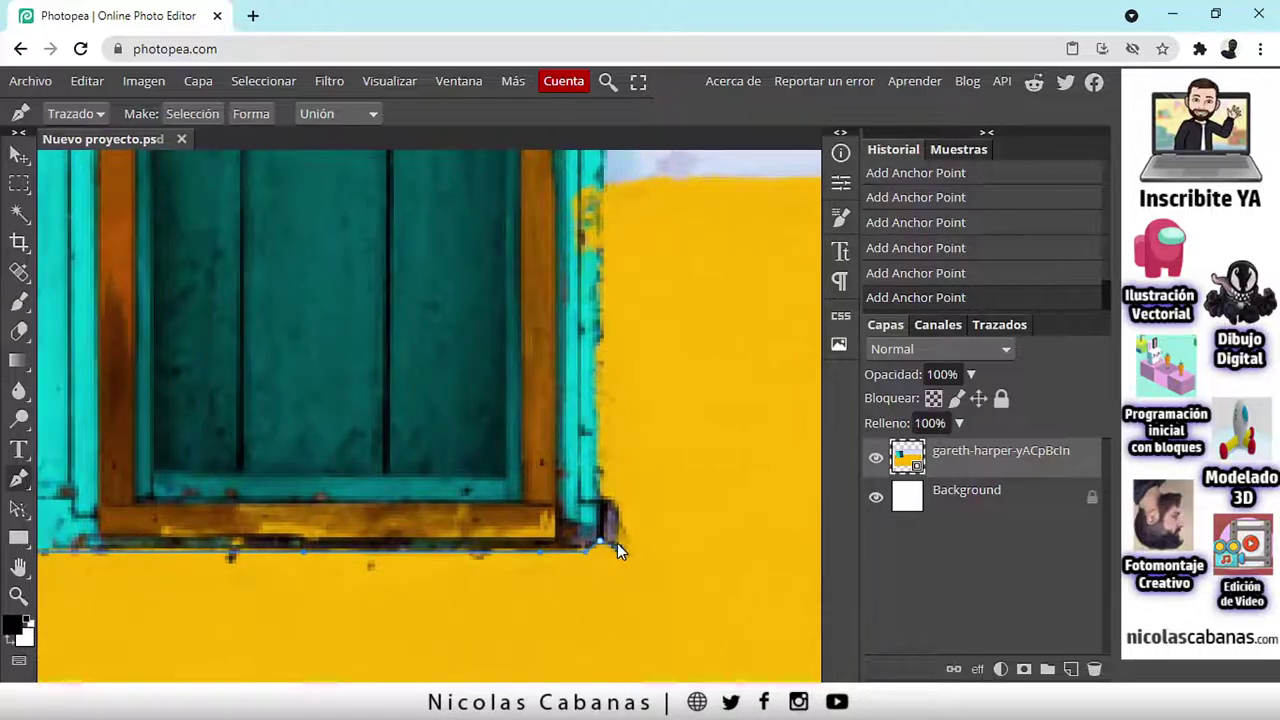
left_click(607, 497)
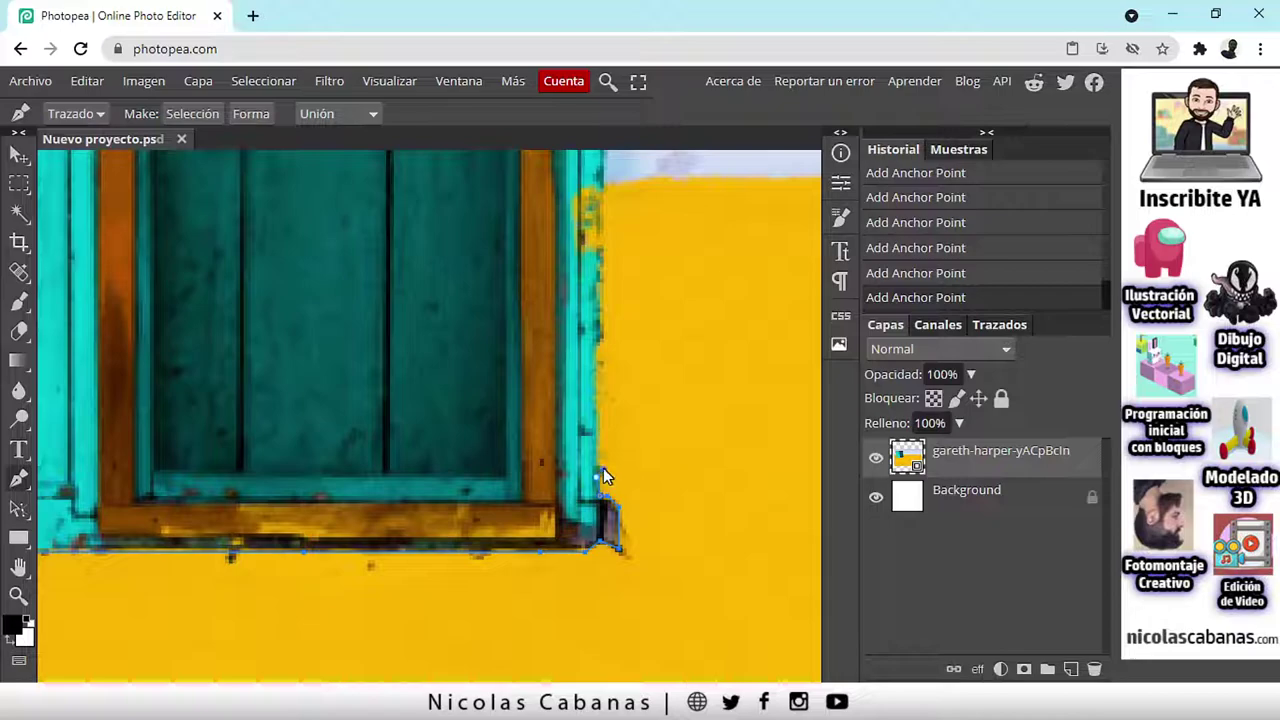
left_click(596, 463)
Step: Trace the window's right edge upward along the yellow wall and past its boundary with the pale blue wall
left_click_drag(592, 420, 578, 513)
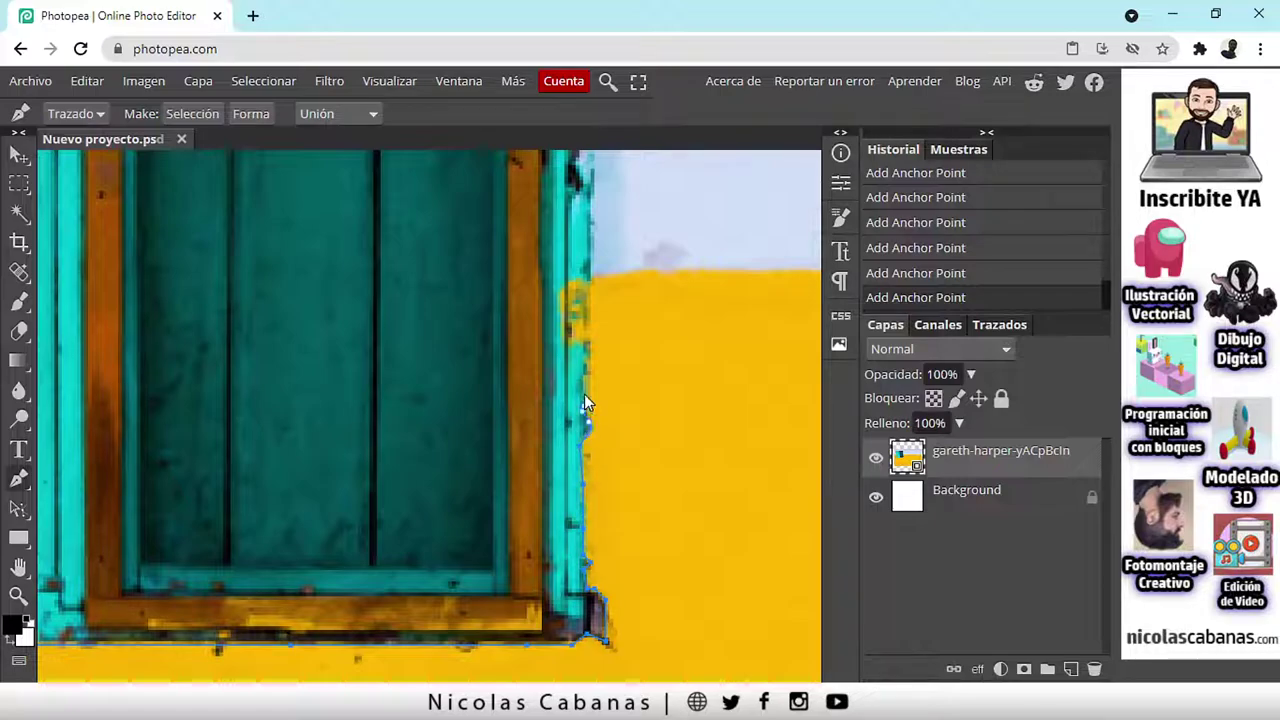
left_click_drag(585, 364, 566, 478)
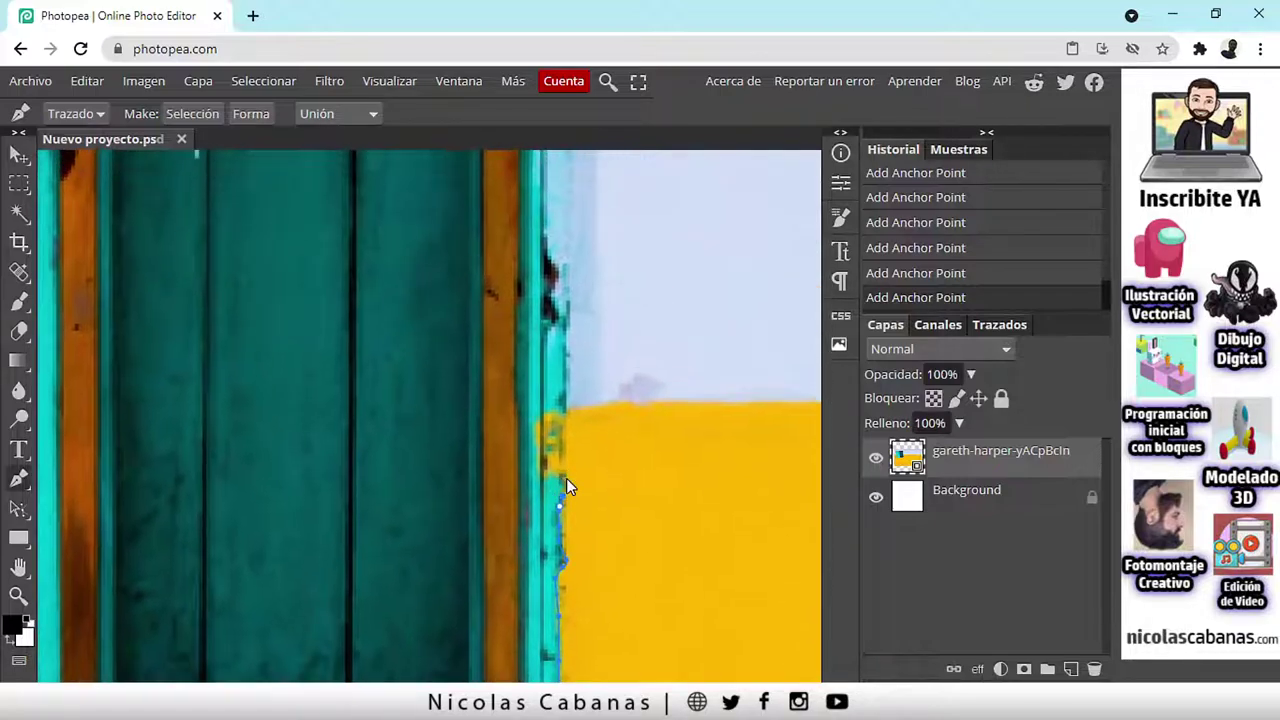
left_click(561, 426)
left_click_drag(565, 360, 557, 486)
left_click(556, 488)
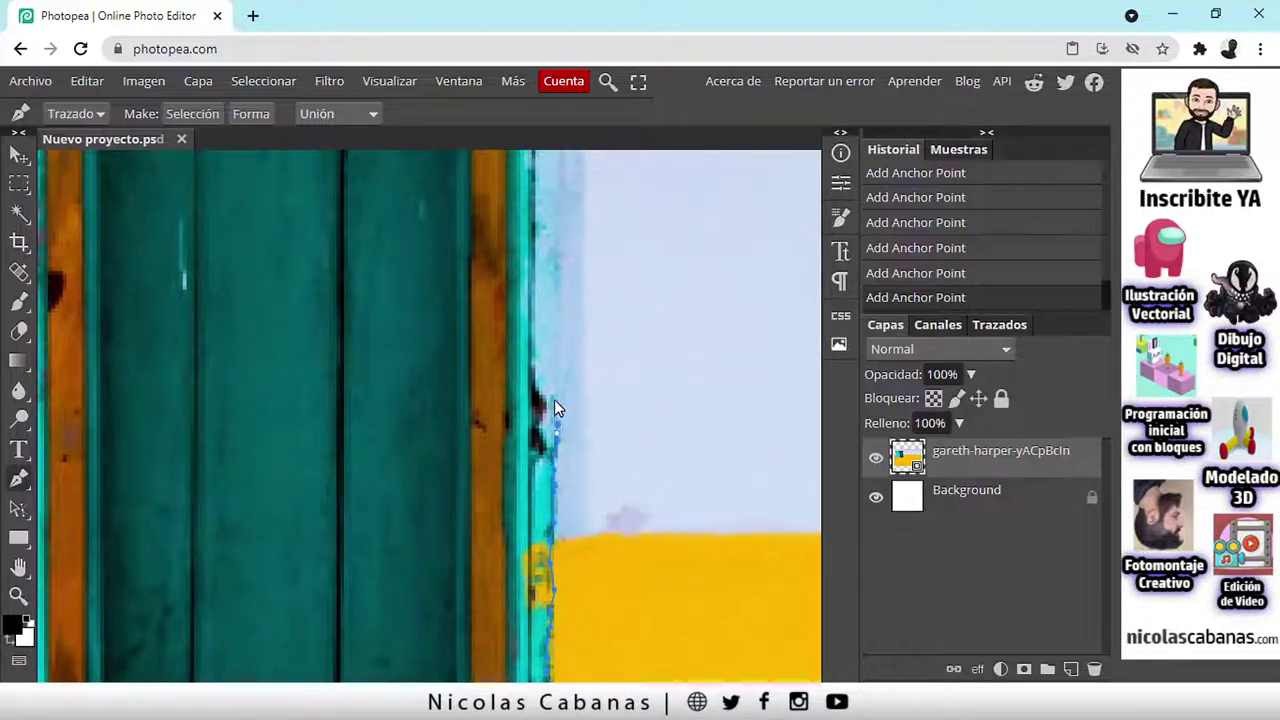
left_click_drag(551, 420, 551, 549)
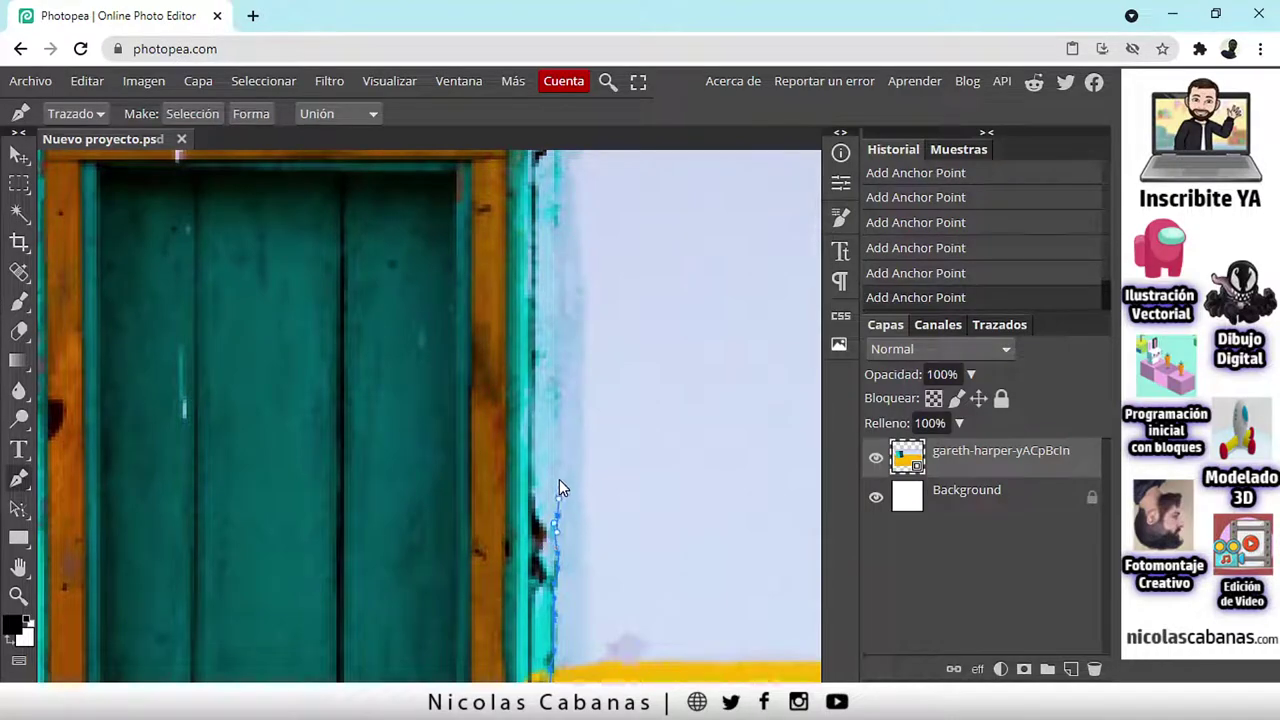
Step: Extend the path up the upper half of the window's right edge, following the faded turquoise paint
left_click(558, 480)
scroll(562, 500, "up", 2)
left_click(564, 499)
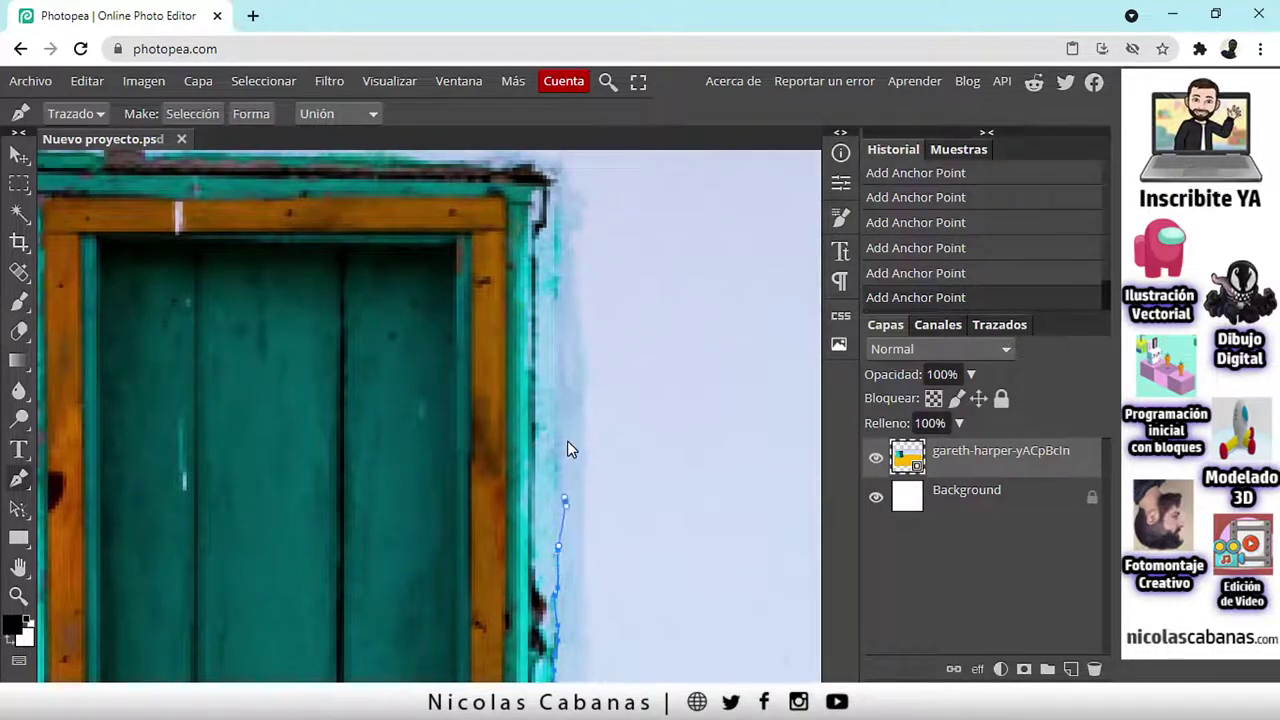
left_click_drag(563, 587, 566, 434)
left_click_drag(577, 586, 567, 367)
scroll(567, 367, "up", 8)
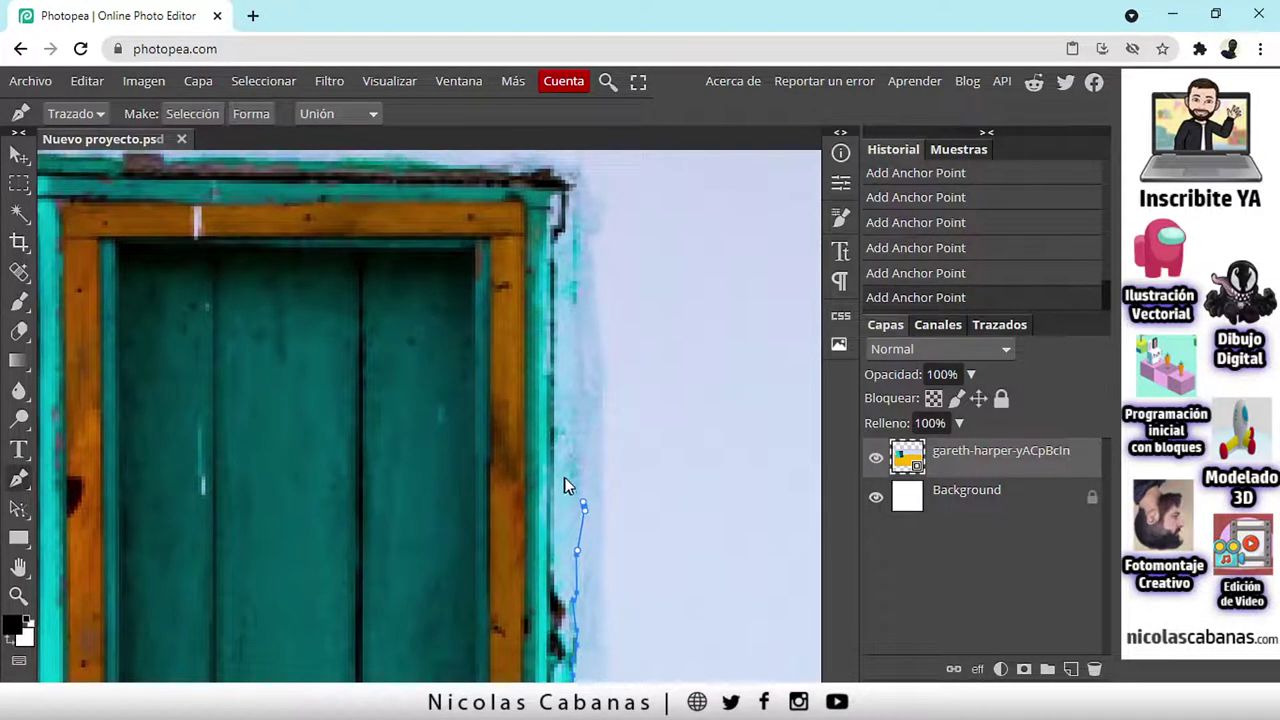
left_click(578, 466)
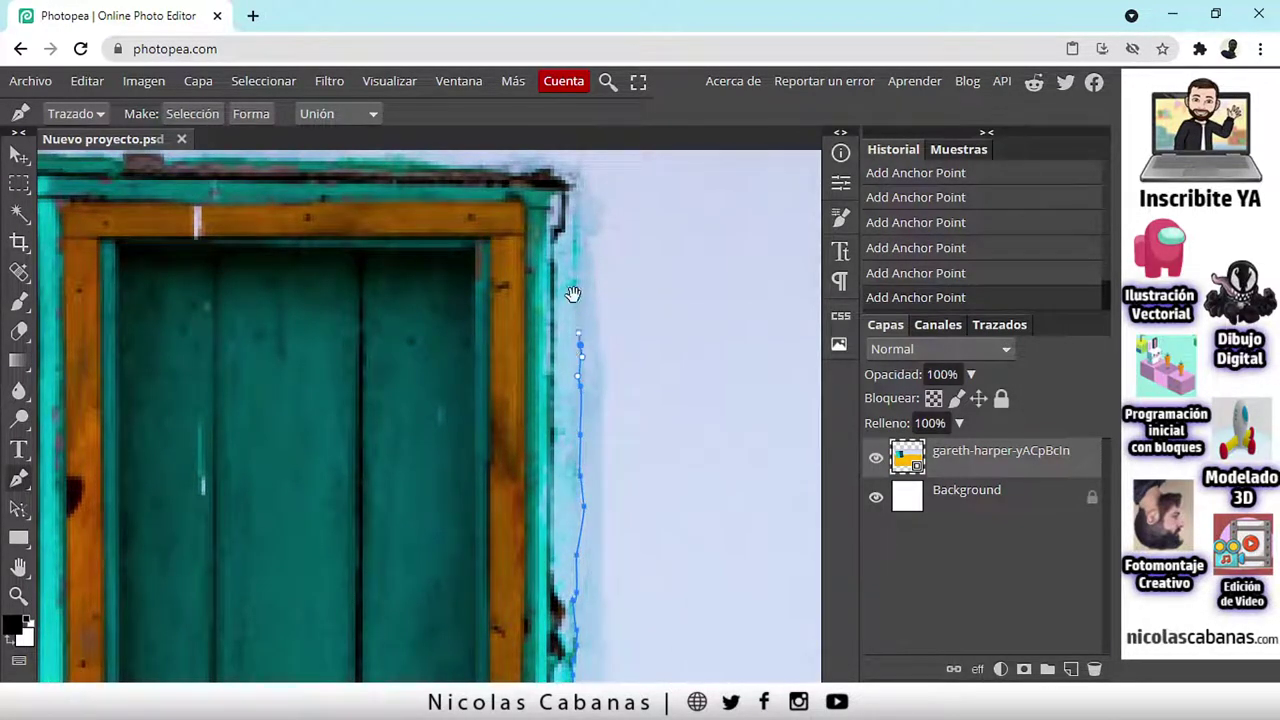
scroll(578, 400, "up", 3)
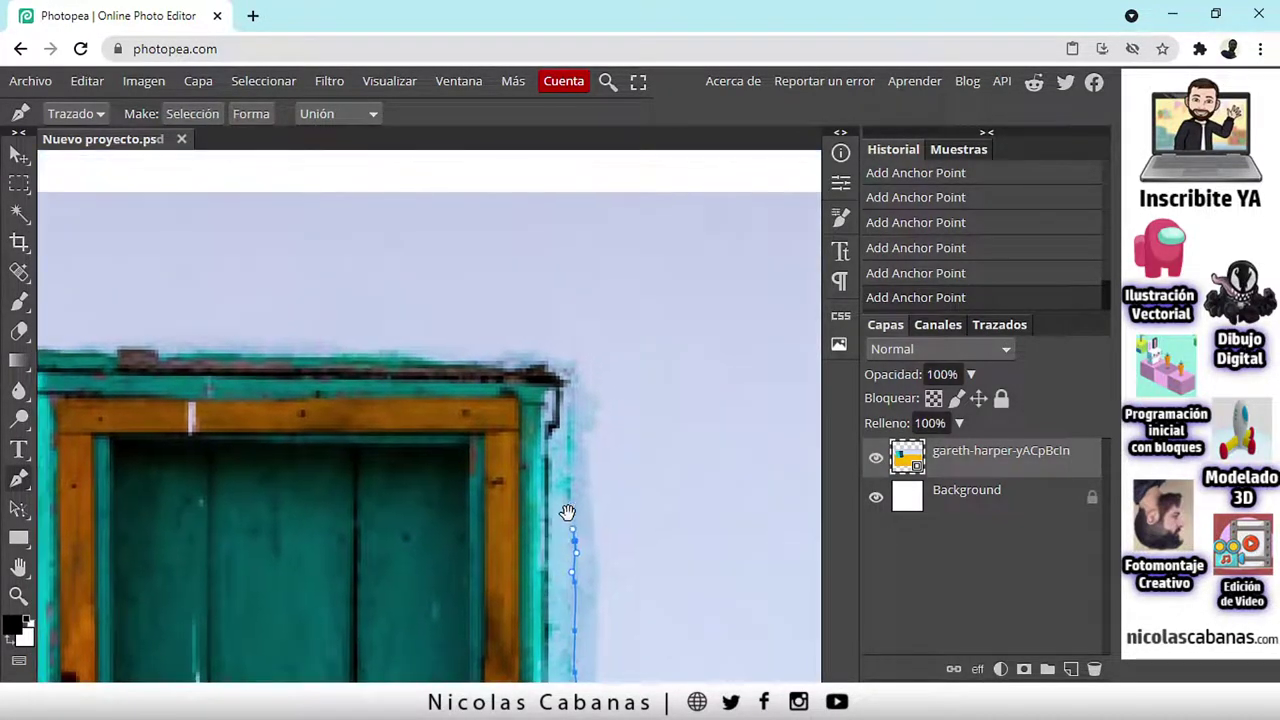
Step: Take the path around the window's upper-right corner and along the right part of the top edge
left_click(569, 375)
left_click(497, 366)
scroll(521, 430, "up", 1)
scroll(521, 430, "left", 2)
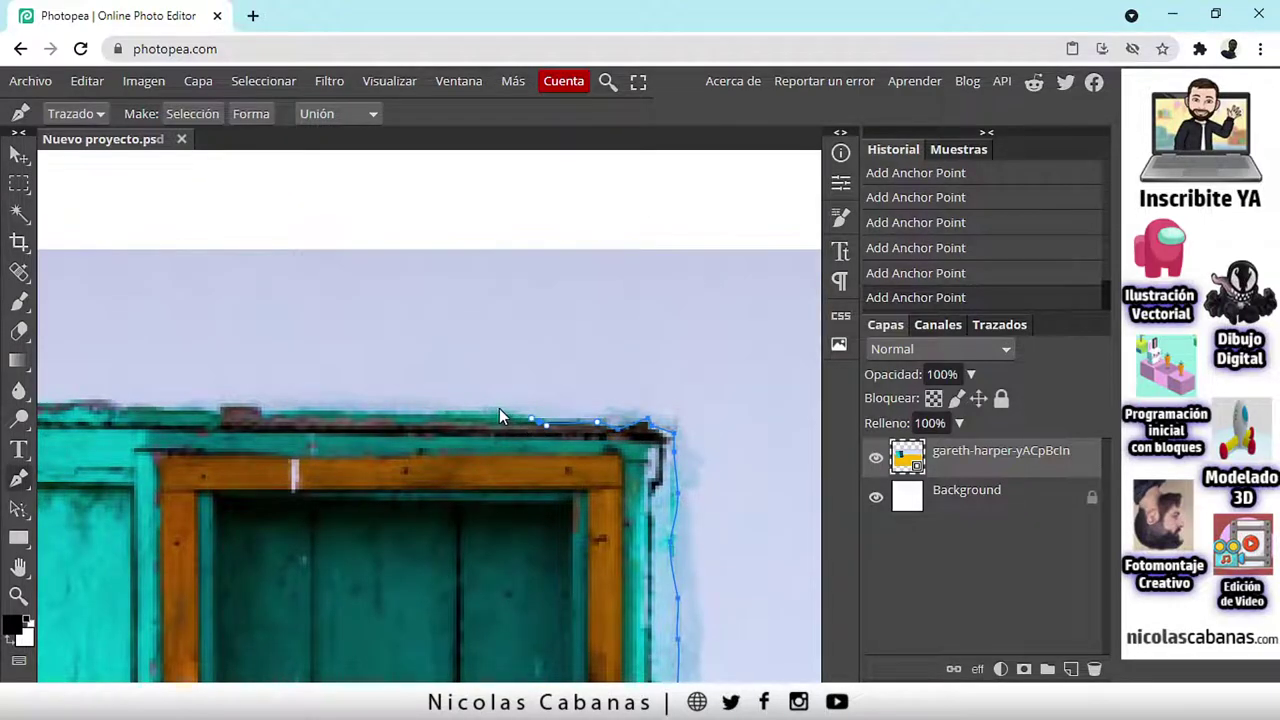
left_click(453, 412)
scroll(453, 420, "up", 1)
scroll(453, 420, "left", 3)
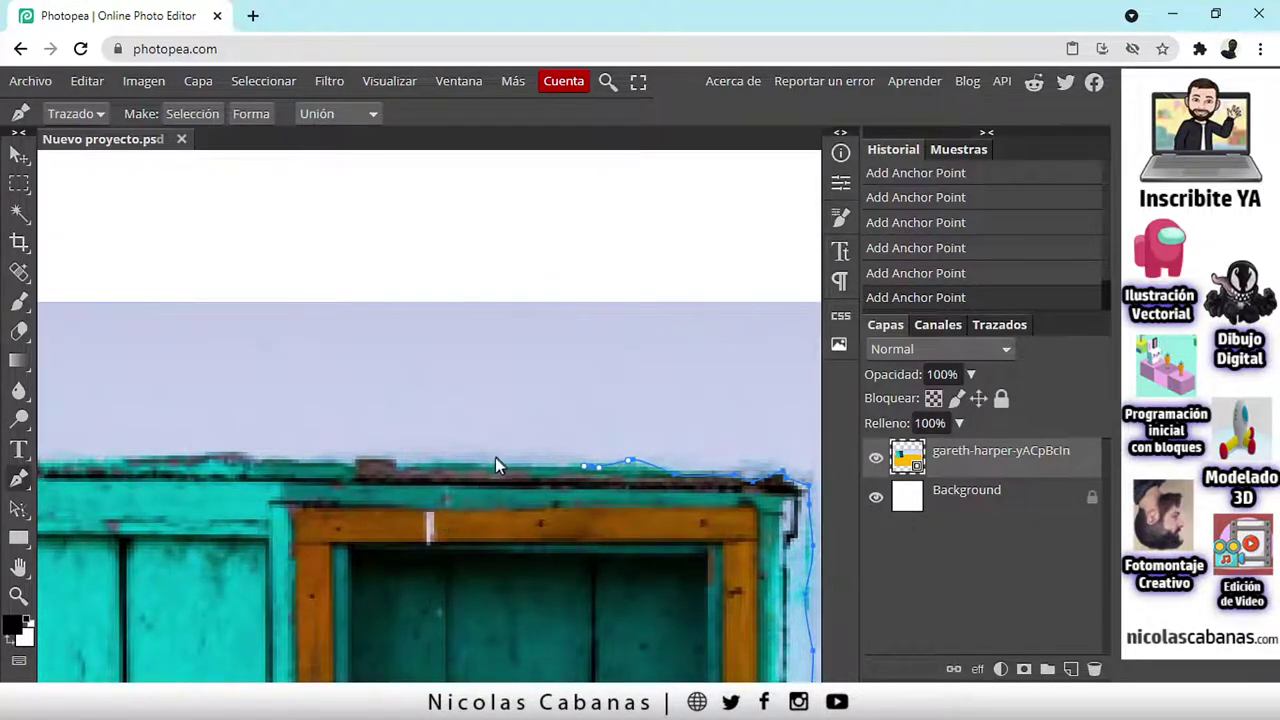
left_click(486, 463)
Step: Trace the middle of the window's top edge with closely spaced anchor points over the chipped dark spots
left_click_drag(392, 458, 534, 531)
left_click(352, 458)
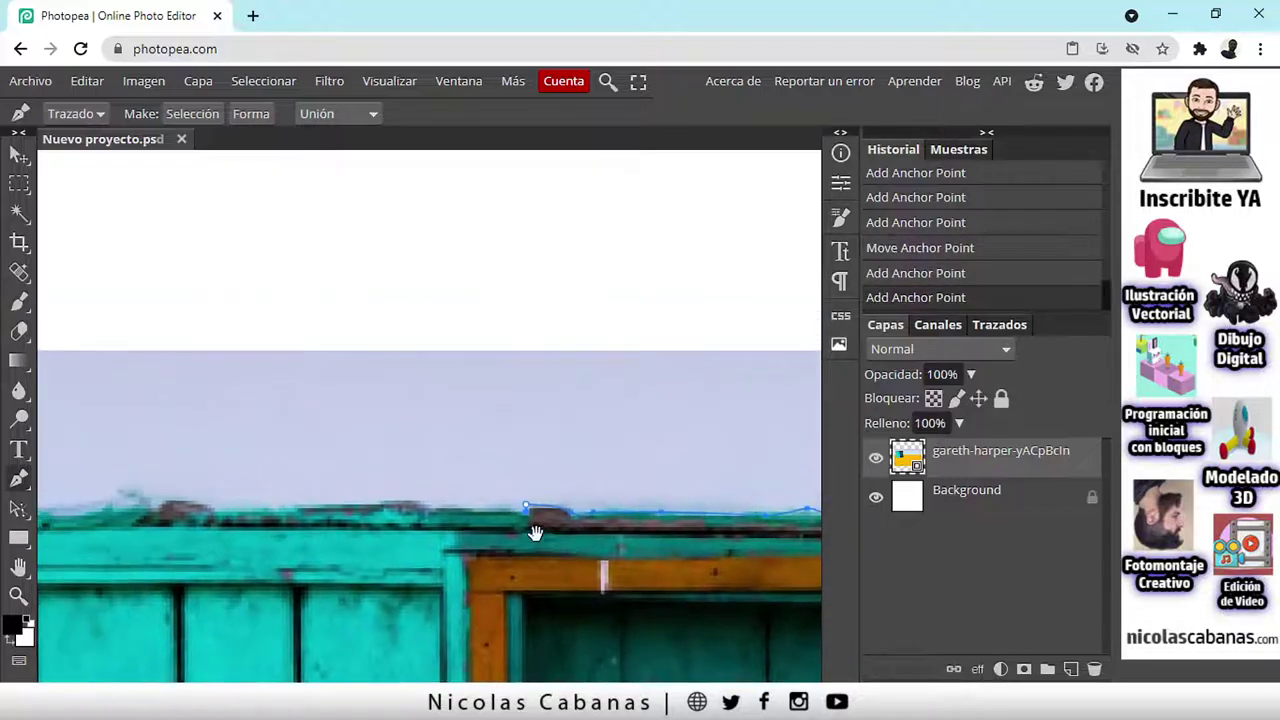
left_click(431, 505)
left_click(377, 504)
left_click(369, 509)
left_click(362, 507)
left_click_drag(394, 536, 567, 573)
left_click(473, 545)
left_click(444, 544)
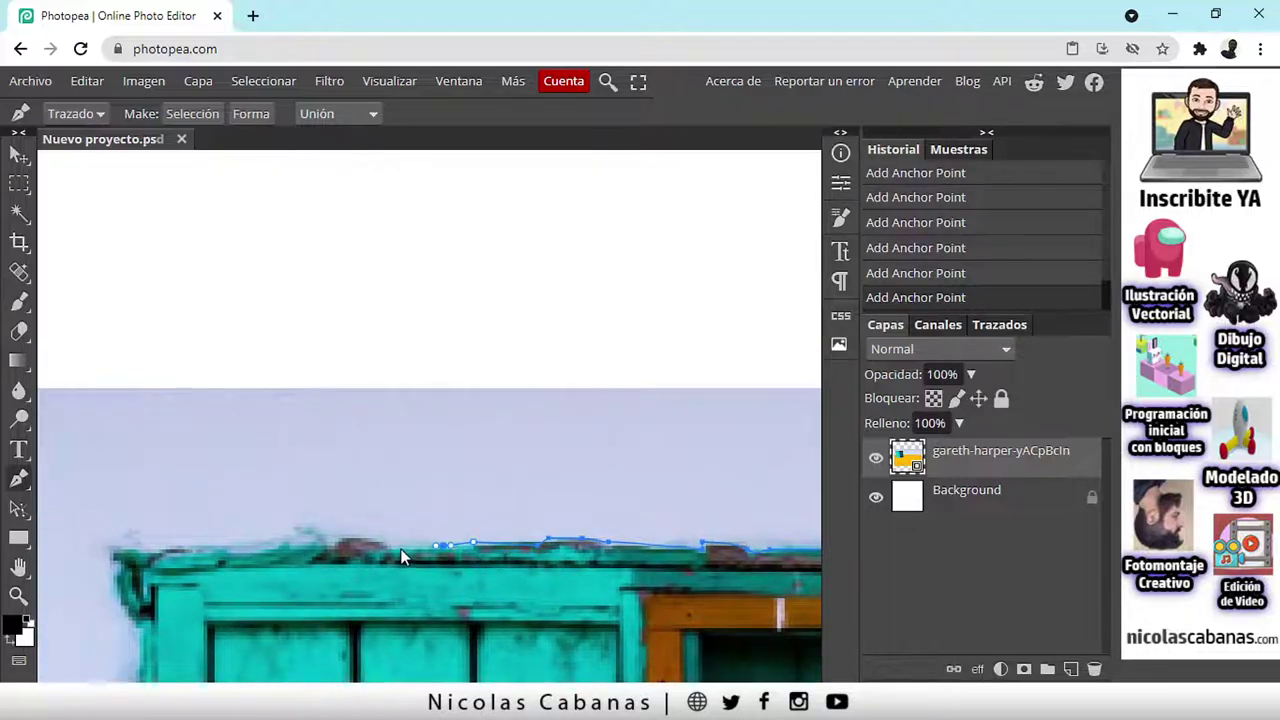
Step: Continue the path over the uneven left part of the window's top edge toward the upper-left corner
left_click(395, 548)
left_click(381, 542)
left_click_drag(324, 547, 455, 572)
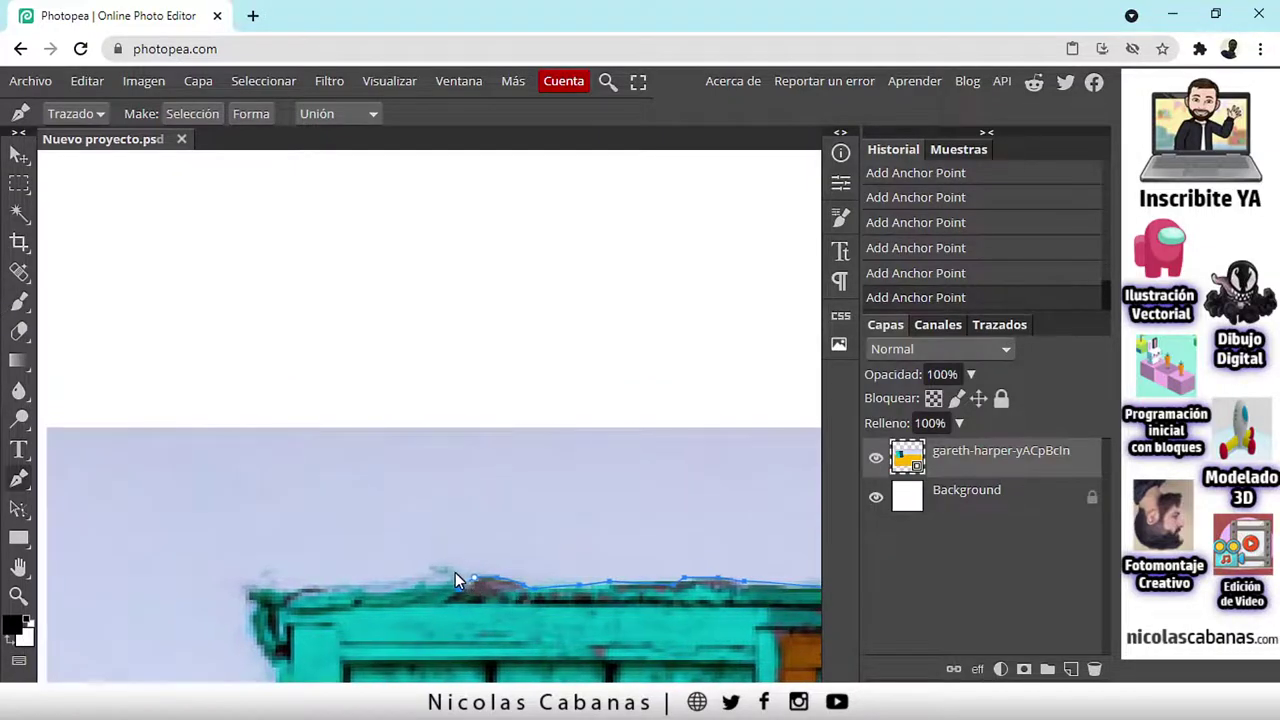
left_click(411, 586)
left_click(374, 586)
left_click_drag(351, 592, 551, 509)
left_click(497, 494)
left_click(474, 505)
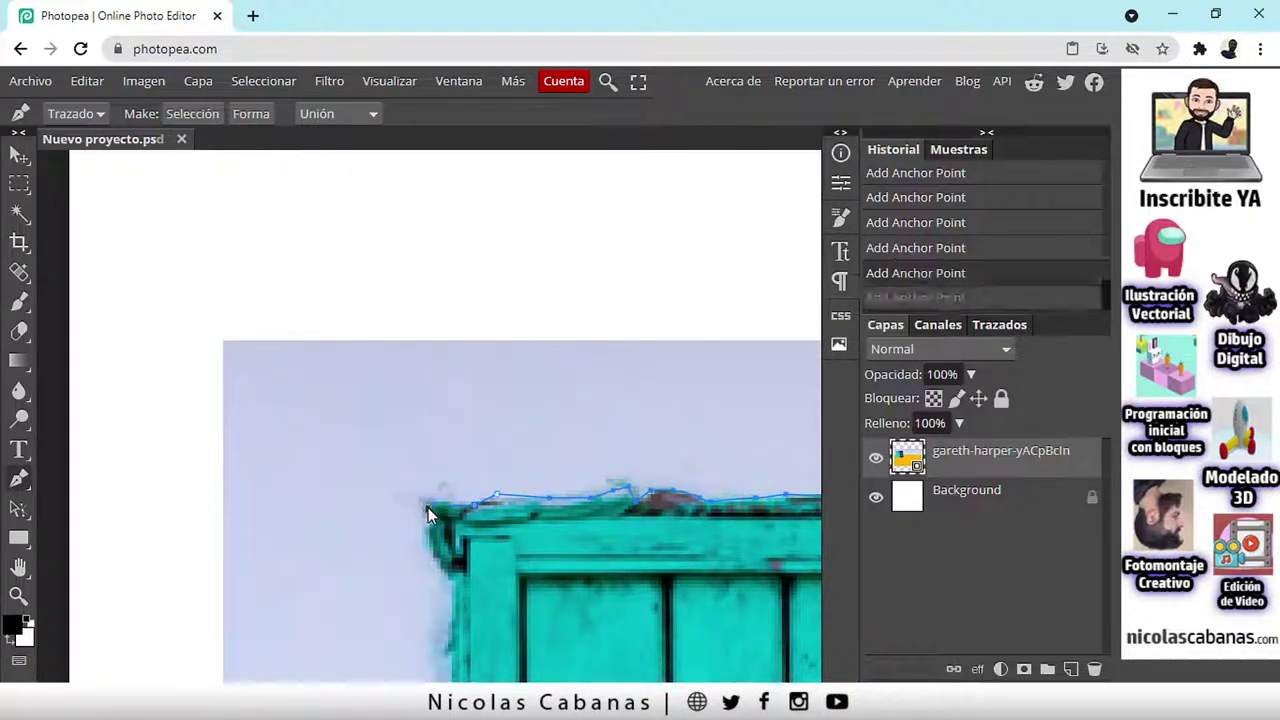
Step: Route the path around the window's jagged upper-left corner and onto the left edge
left_click(419, 501)
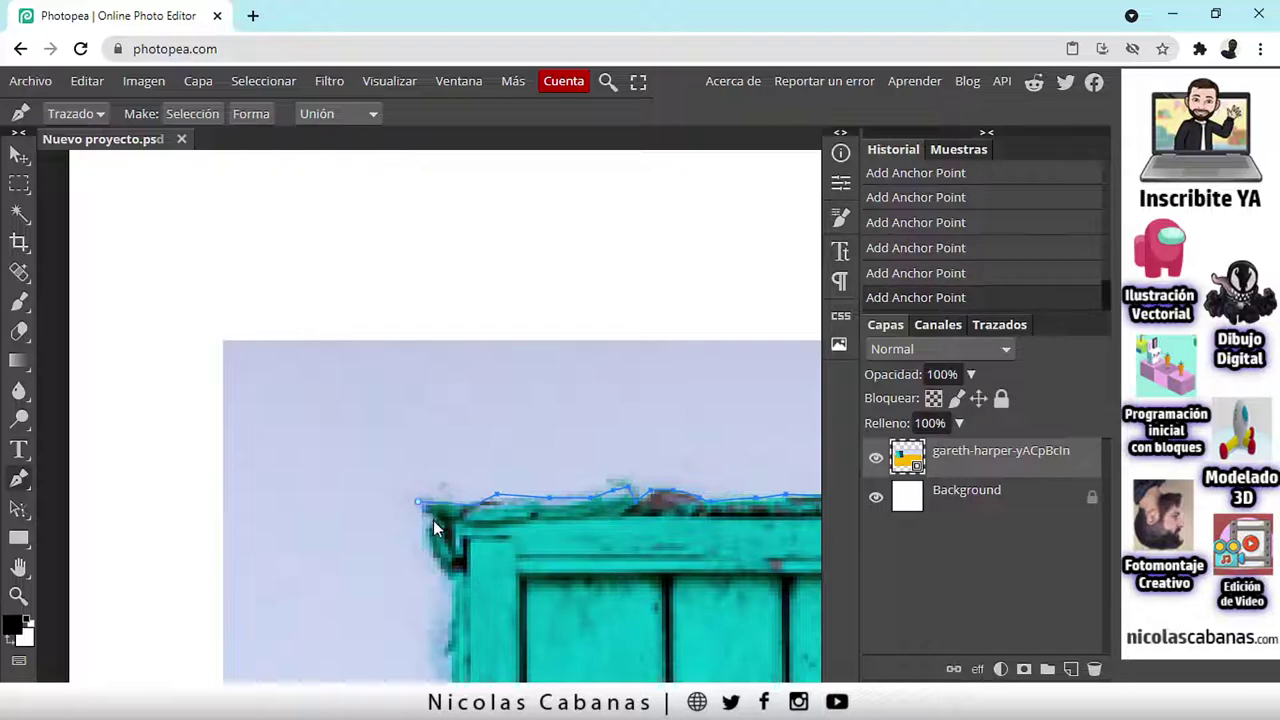
left_click_drag(432, 566, 434, 489)
left_click(436, 484)
left_click(455, 554)
left_click_drag(455, 587, 478, 475)
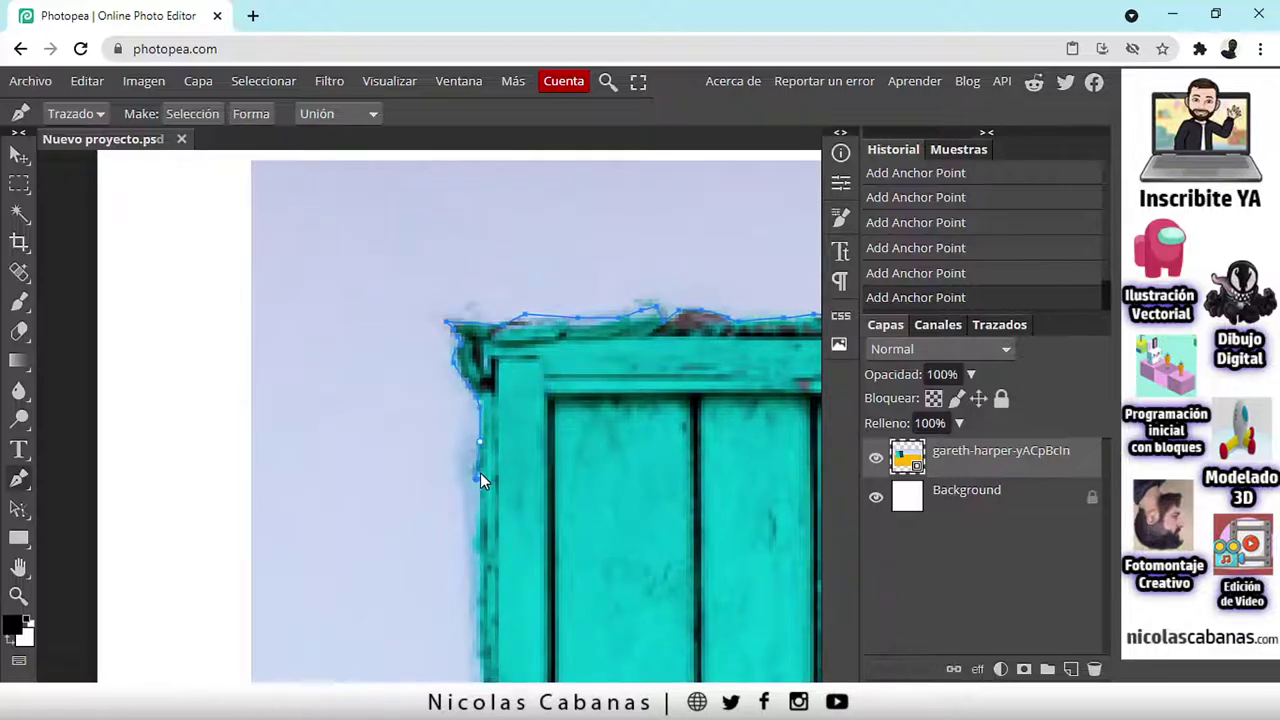
Step: Continue the path down the window's left edge along the lavender wall to just above the yellow paint
left_click(476, 545)
left_click_drag(485, 542, 501, 387)
left_click(495, 485)
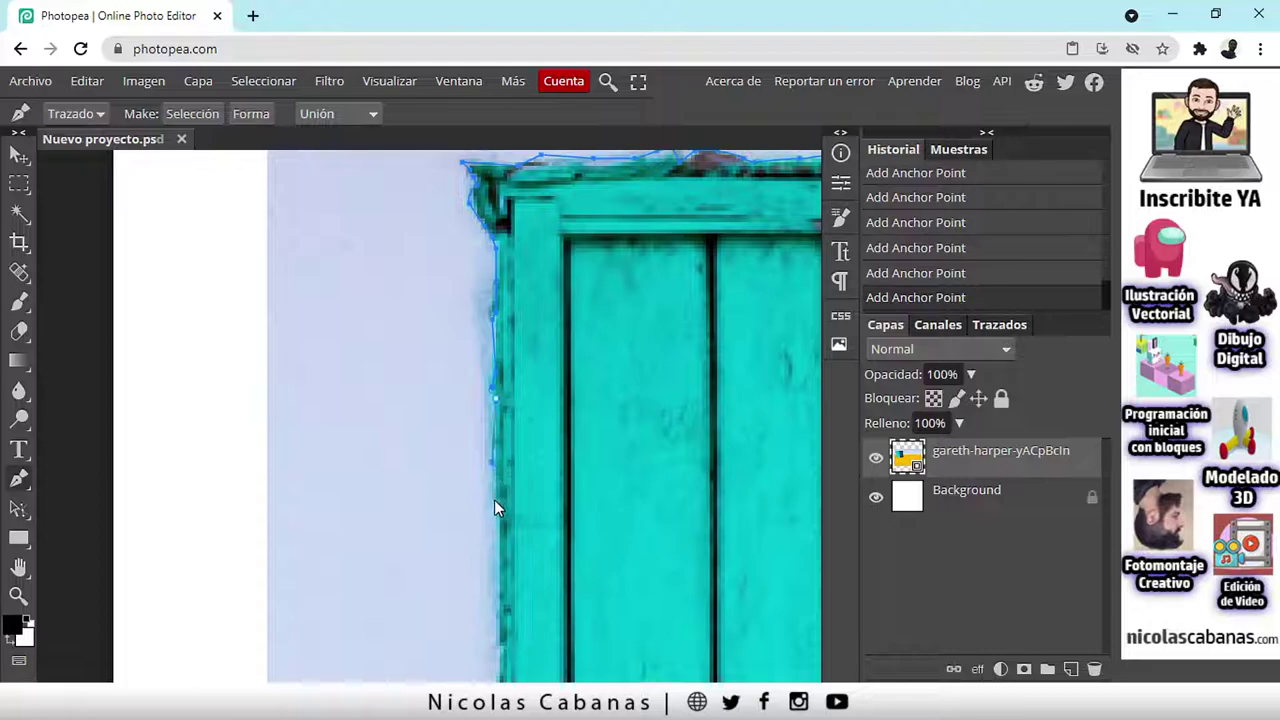
left_click_drag(494, 531, 512, 372)
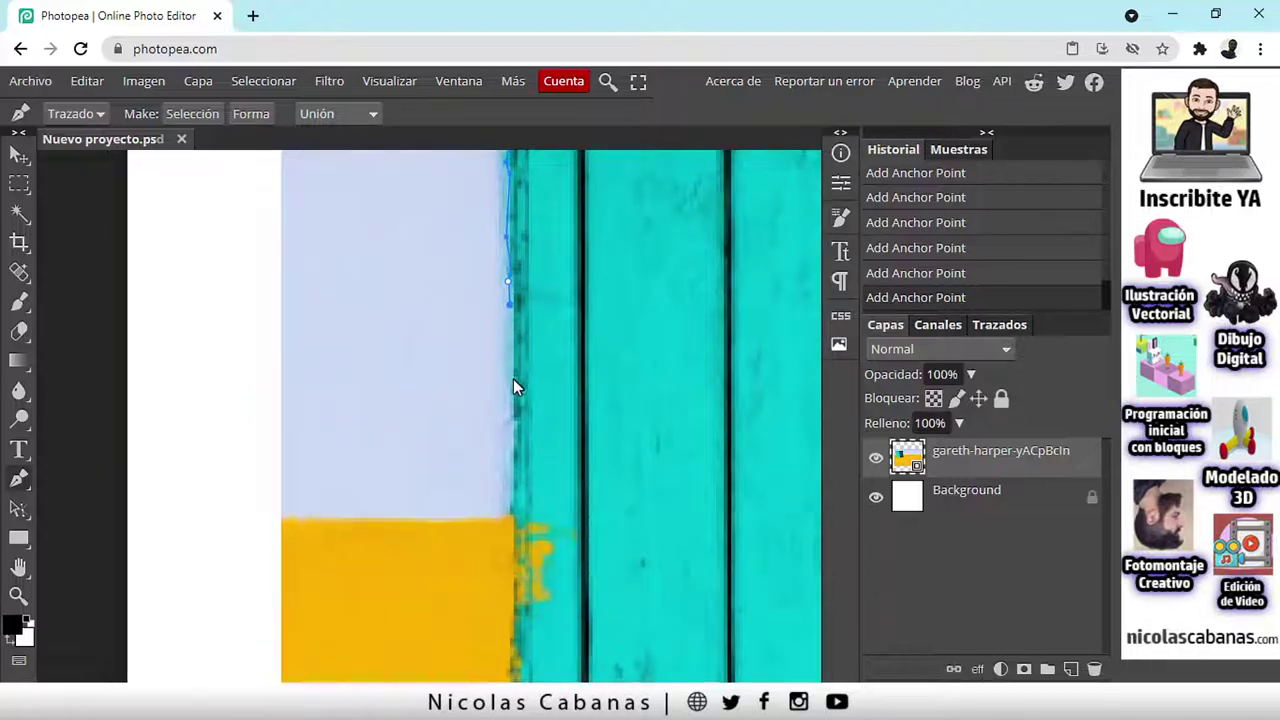
left_click(510, 390)
left_click(510, 502)
Step: Follow the window's left edge past the yellow wall and close the path at the lower-left corner
left_click_drag(511, 519, 520, 456)
left_click(520, 458)
left_click(515, 527)
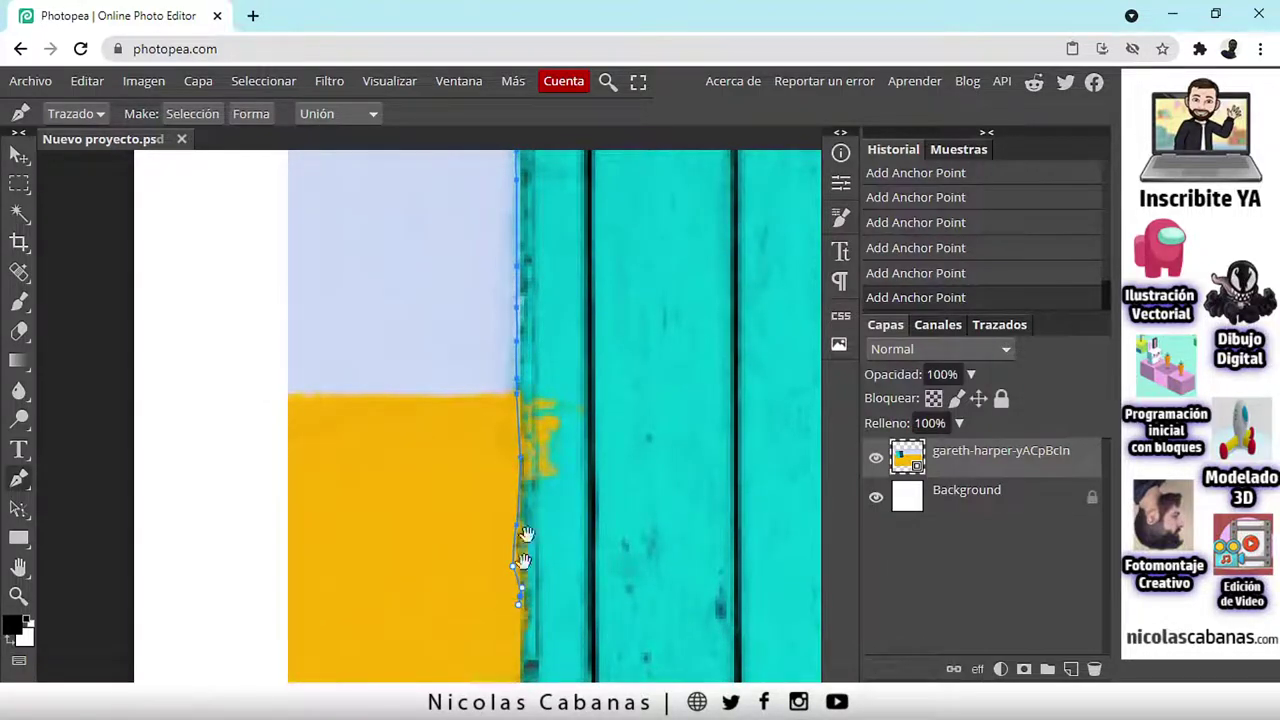
left_click_drag(513, 615, 530, 398)
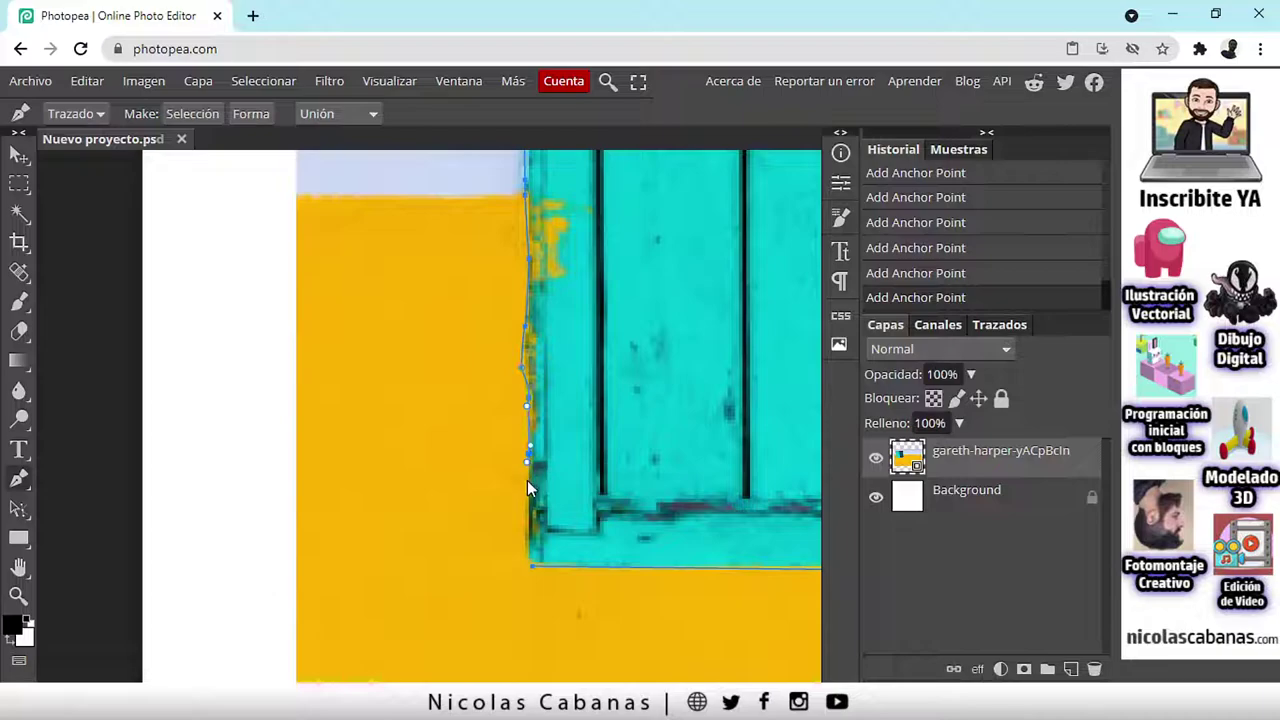
left_click(528, 516)
left_click(528, 537)
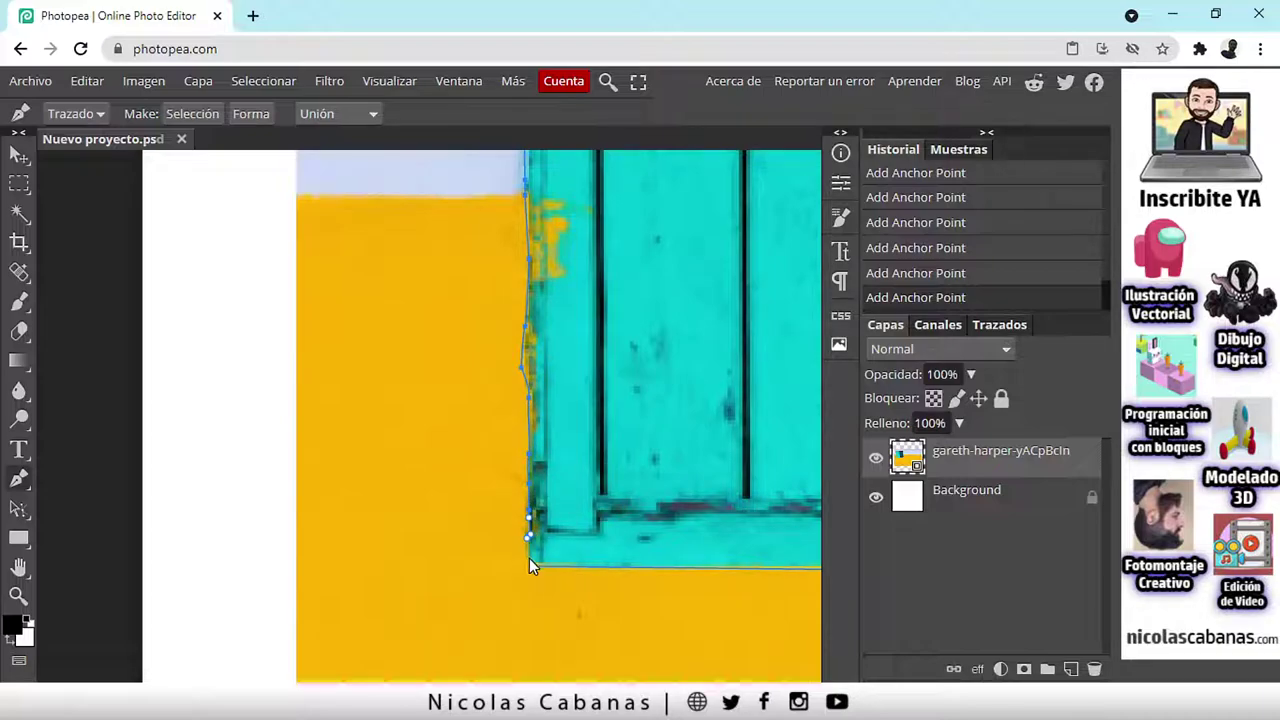
left_click(531, 566)
Step: With the Direct Selection tool, move the protruding anchor on the lower left edge inward against the window frame
scroll(610, 430, "down", 5)
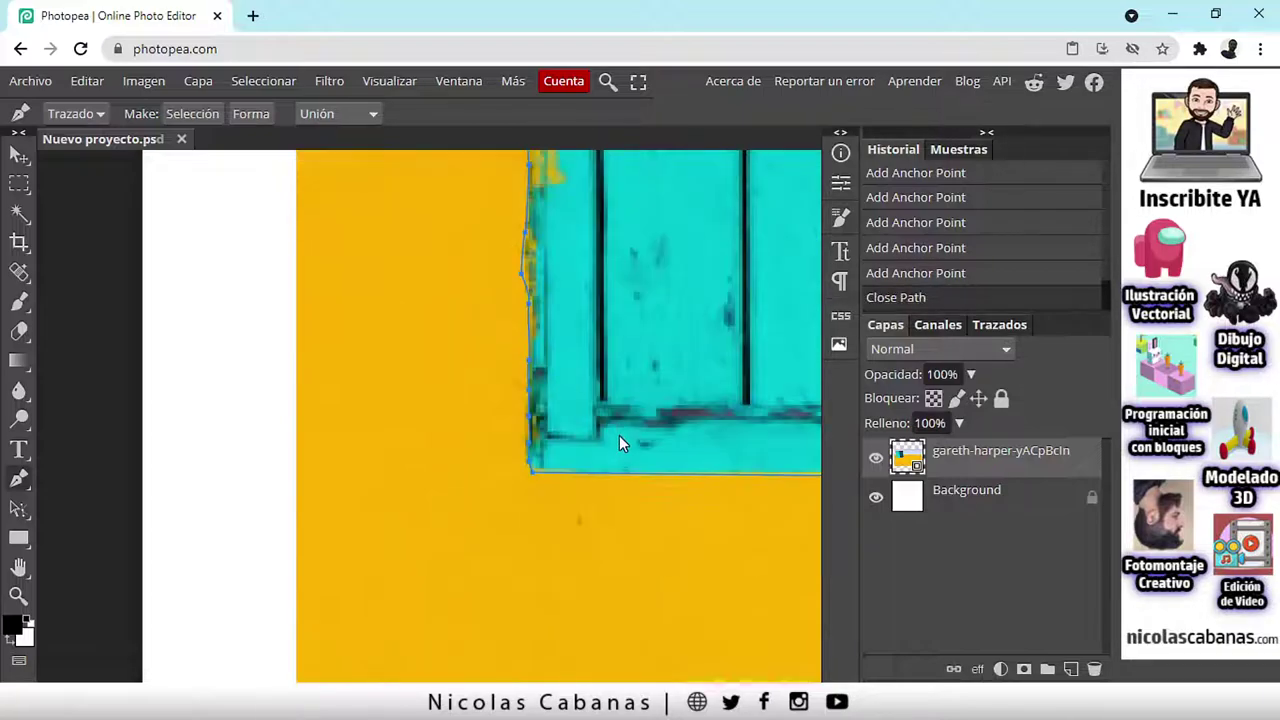
scroll(605, 400, "down", 2)
left_click_drag(598, 380, 240, 514)
left_click_drag(643, 393, 737, 457)
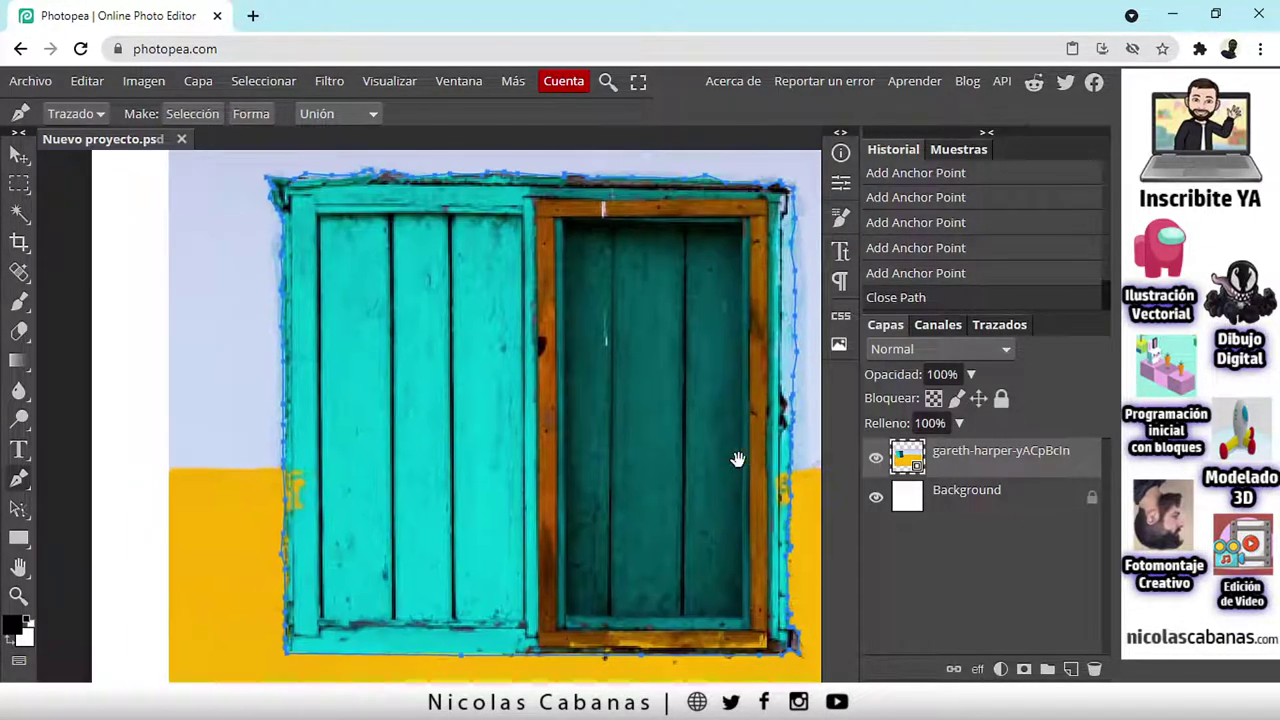
scroll(434, 486, "down", 2)
scroll(320, 533, "up", 6)
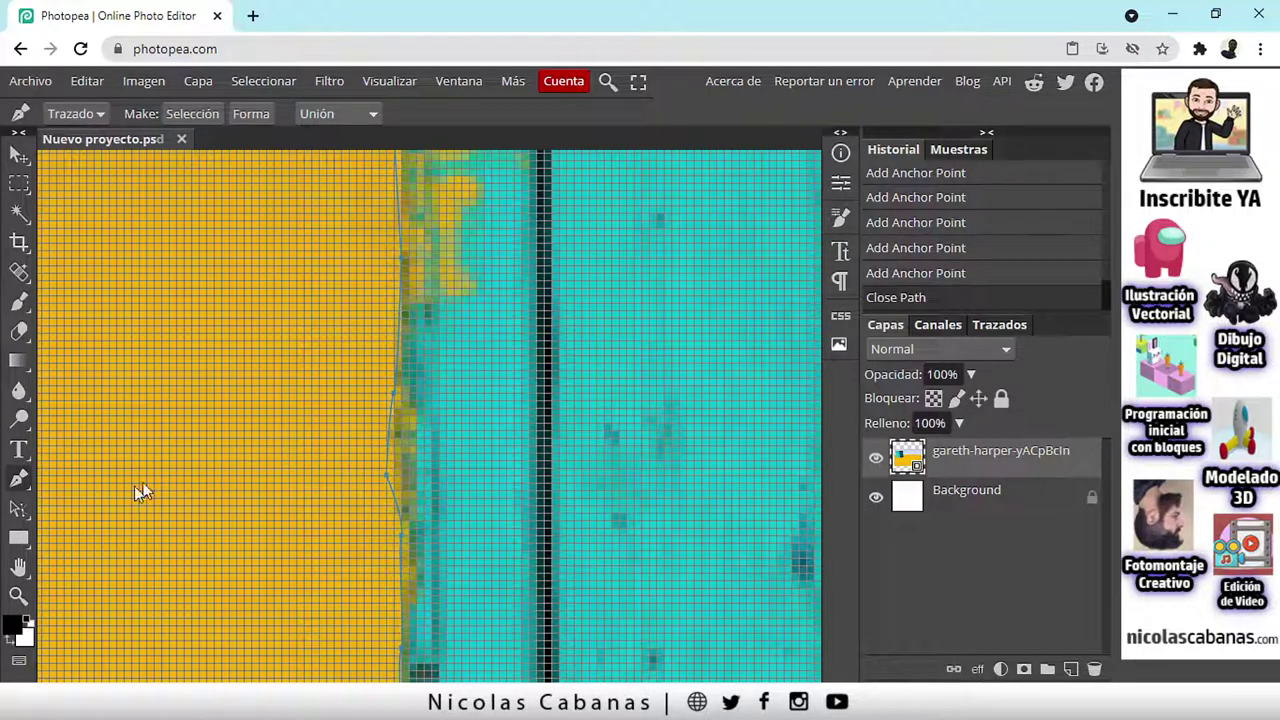
right_click(6, 530)
left_click(20, 542)
left_click(19, 539)
right_click(19, 509)
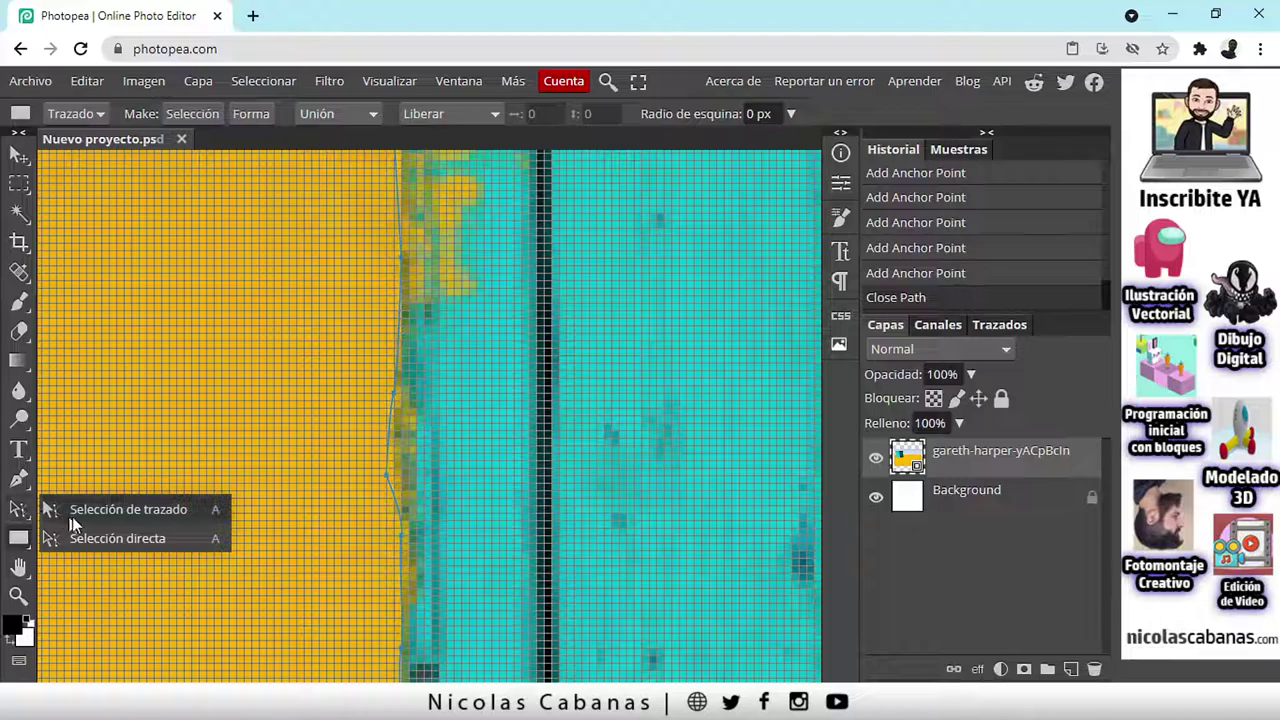
left_click(129, 538)
left_click_drag(383, 475, 402, 466)
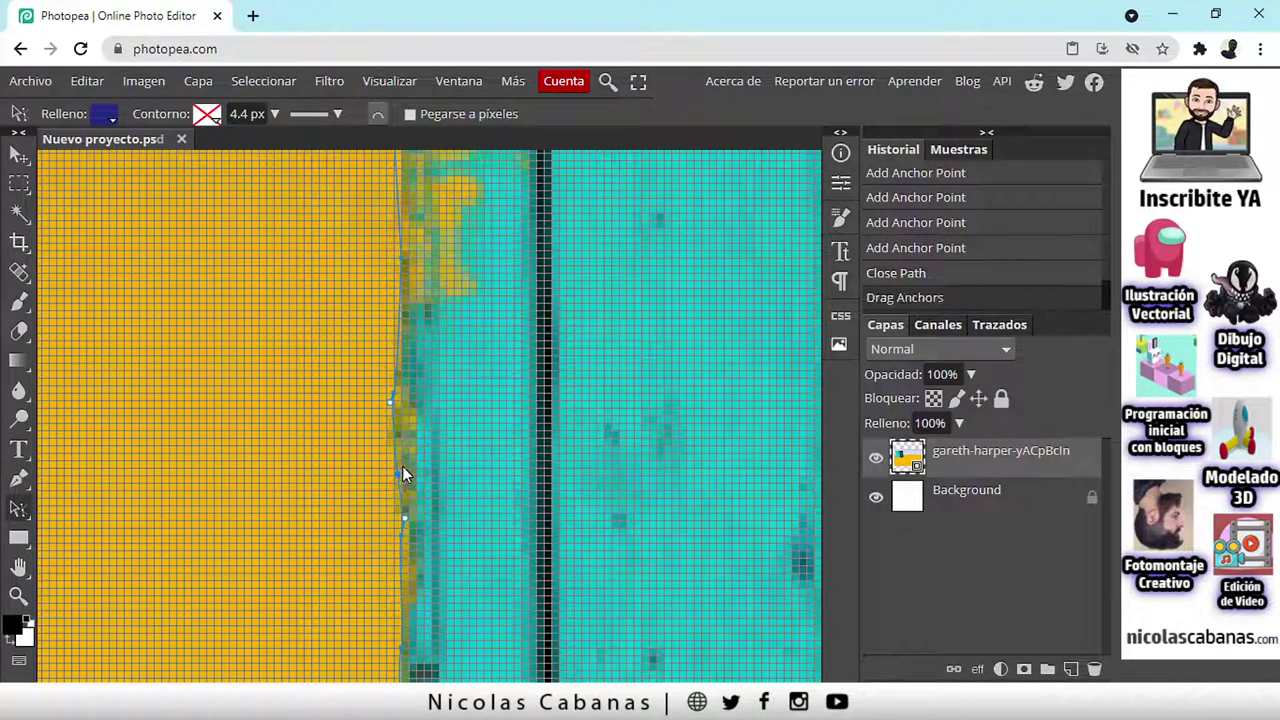
Step: Reposition several anchors on the upper part of the window's right edge inward to tighten the path to the frame
scroll(501, 428, "down", 5)
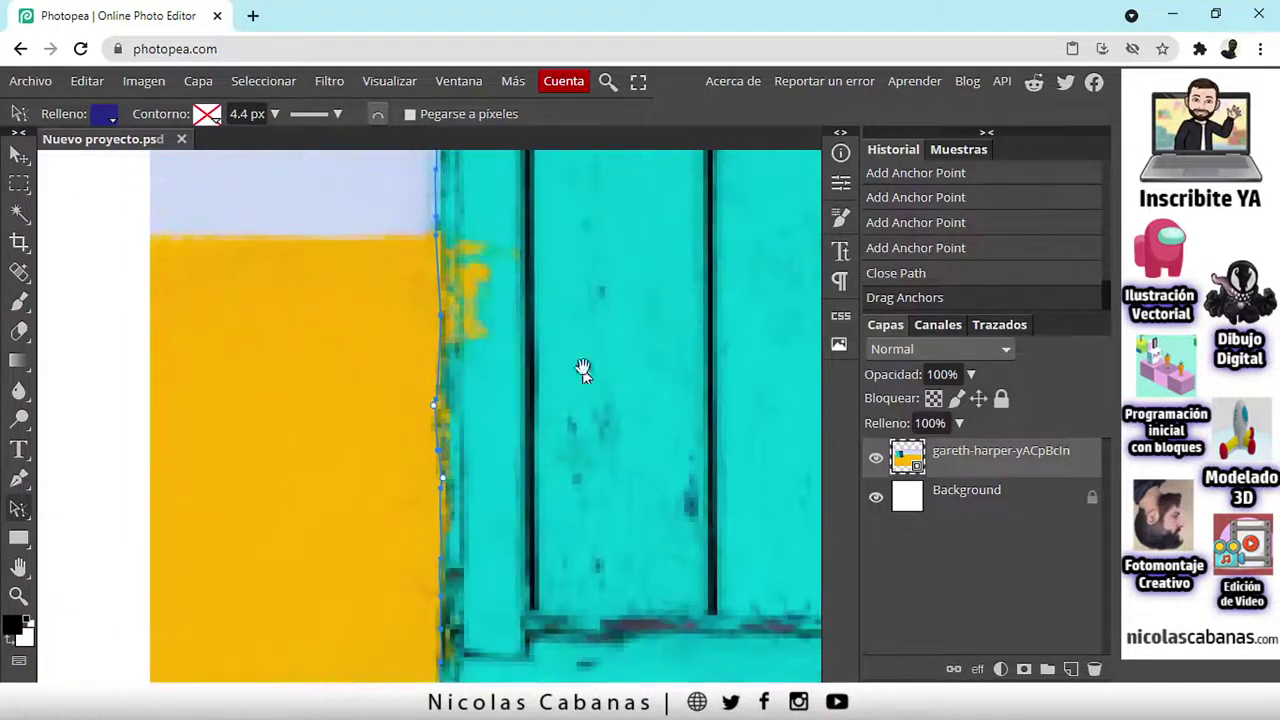
left_click_drag(420, 354, 347, 491)
scroll(266, 437, "right", 10)
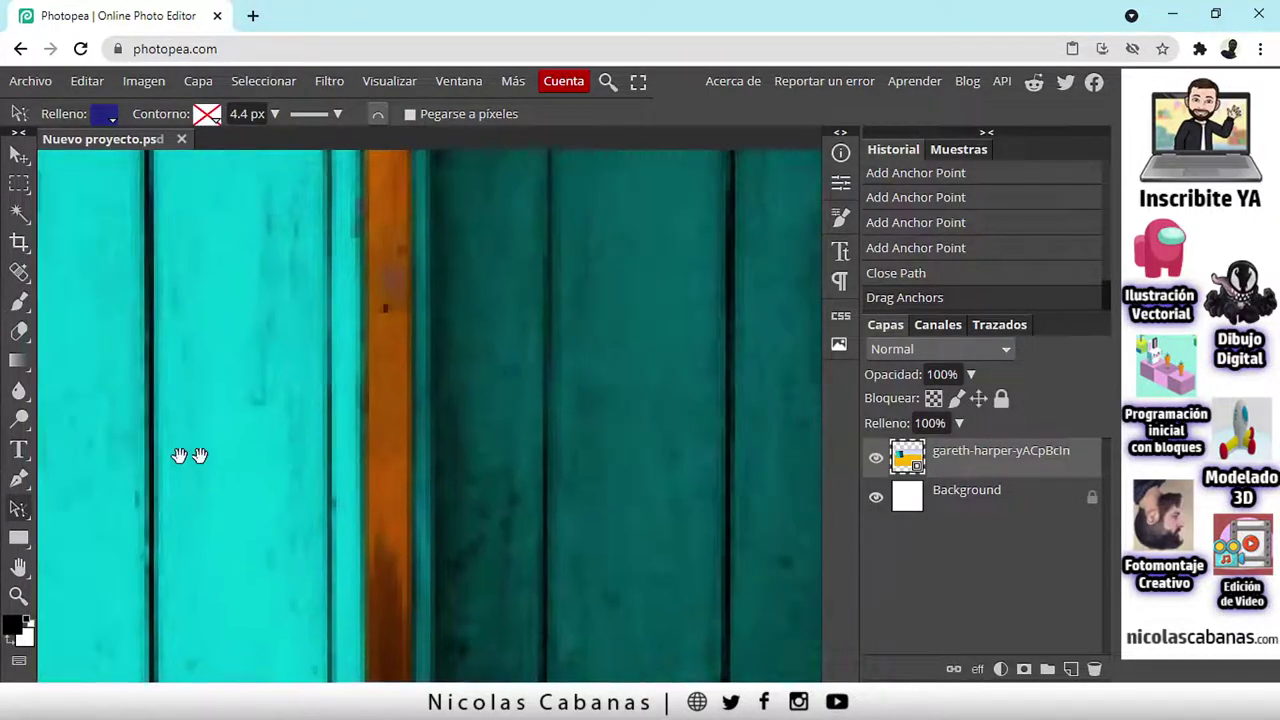
scroll(574, 497, "down", 4)
scroll(488, 445, "up", 2)
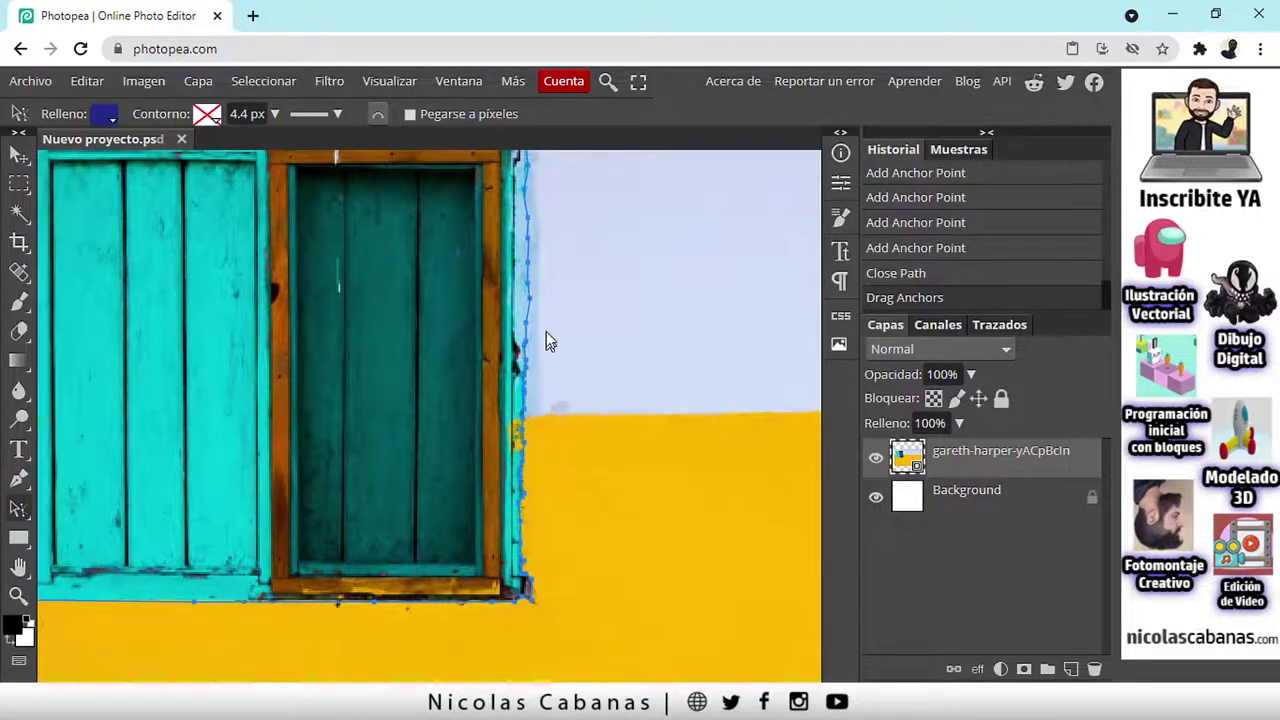
scroll(546, 331, "up", 3)
left_click_drag(500, 251, 482, 459)
scroll(485, 430, "up", 2)
scroll(498, 345, "up", 1)
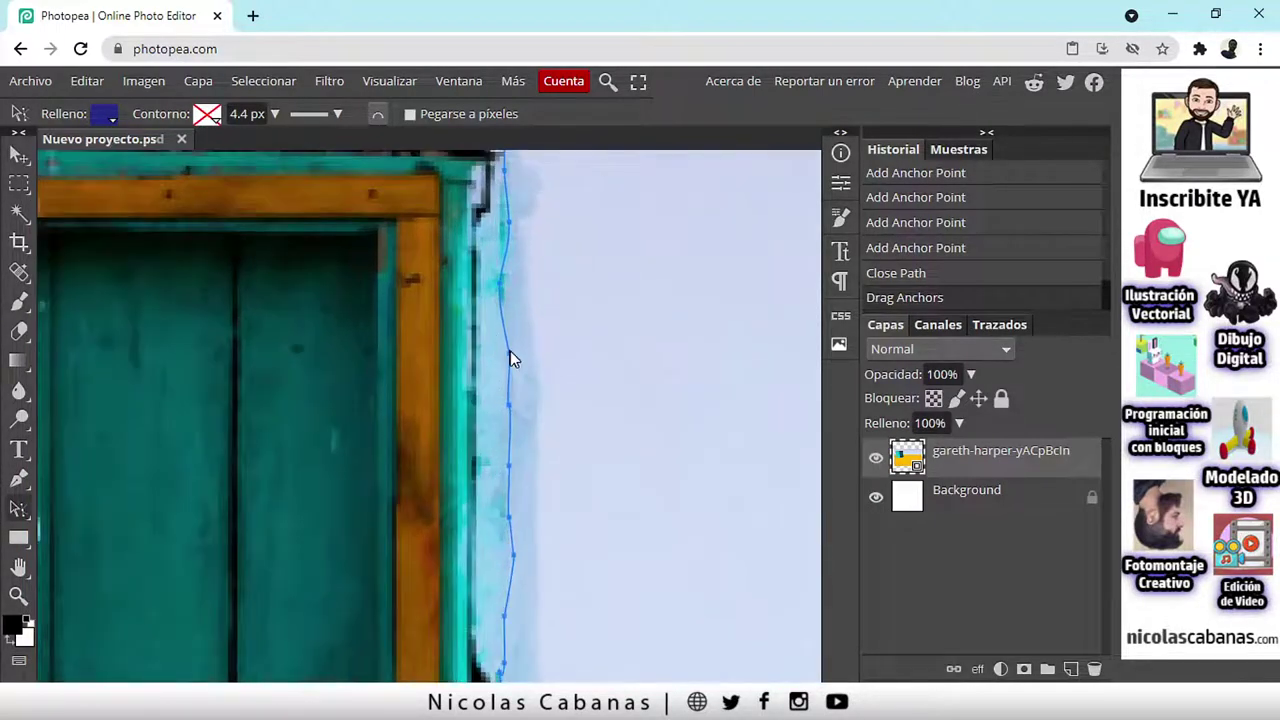
left_click_drag(505, 362, 509, 400)
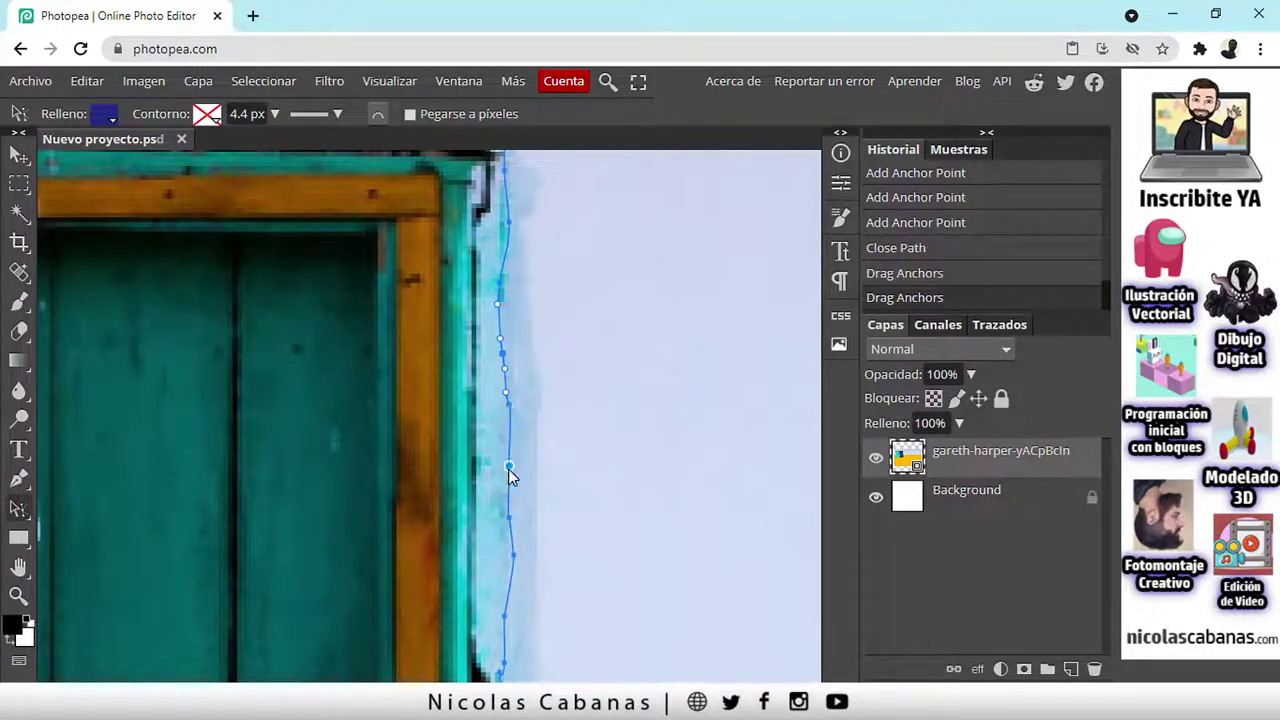
left_click_drag(503, 465, 496, 408)
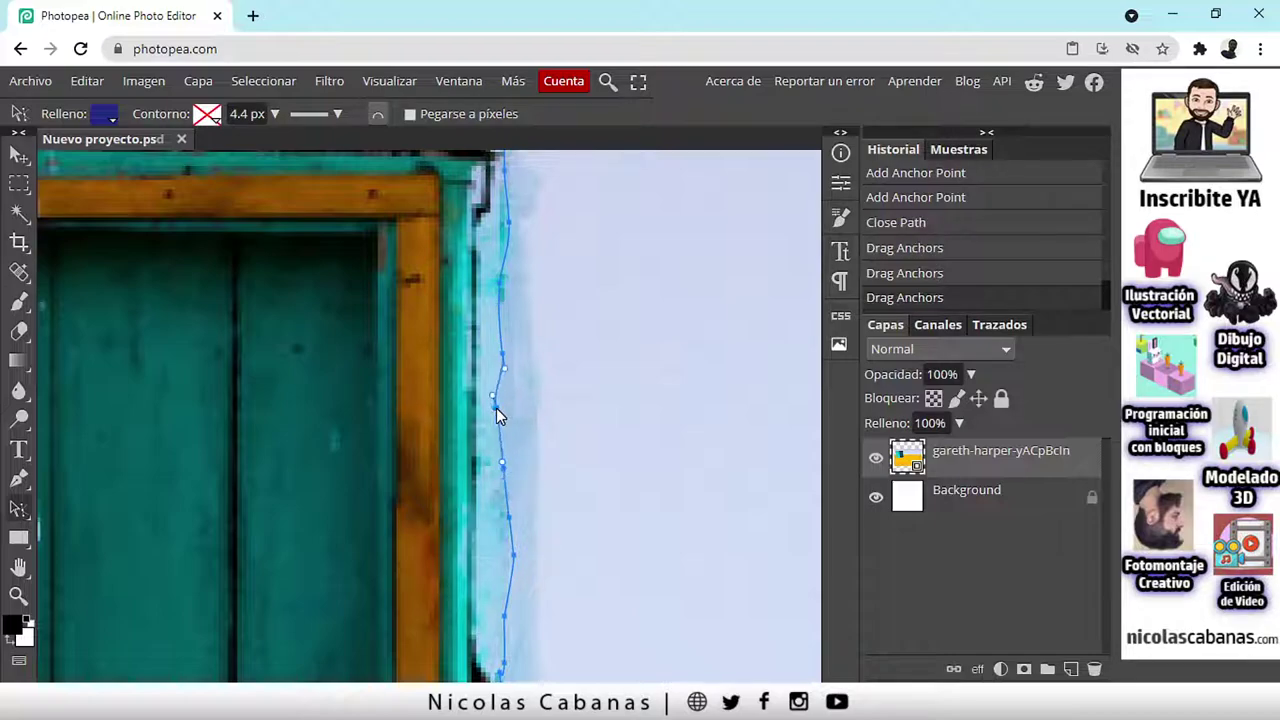
left_click_drag(511, 553, 504, 470)
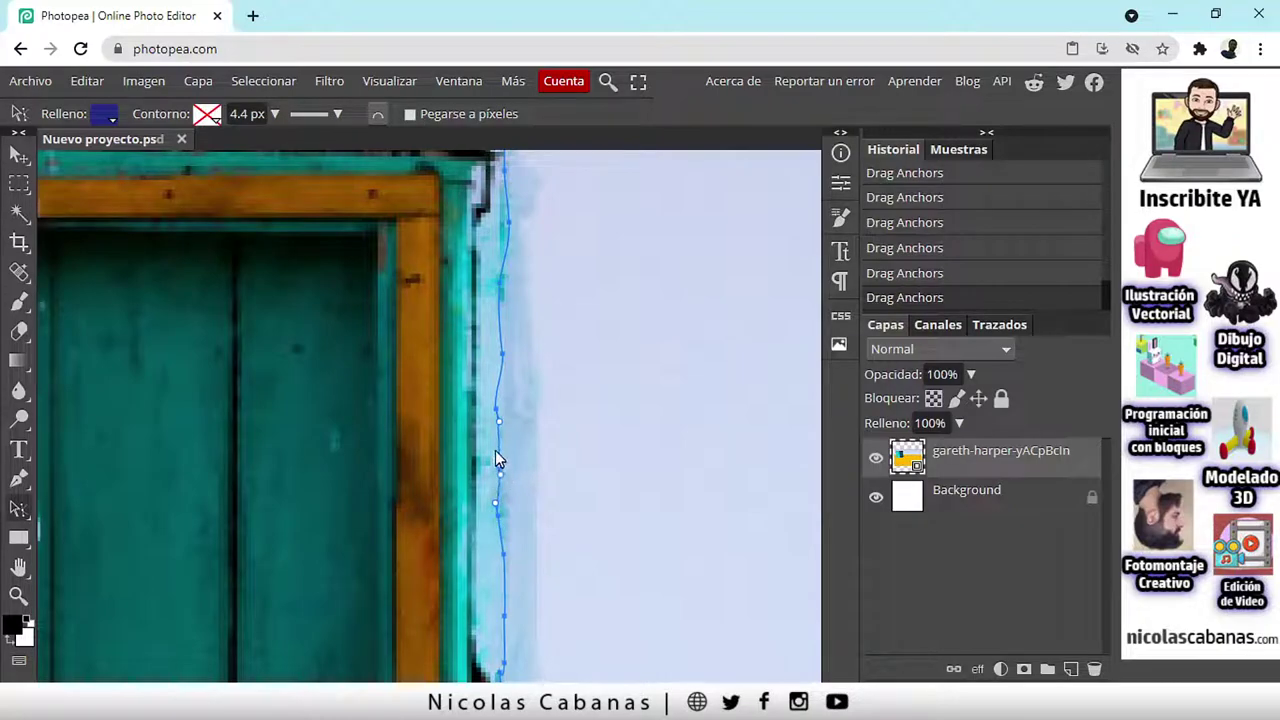
scroll(496, 425, "down", 5)
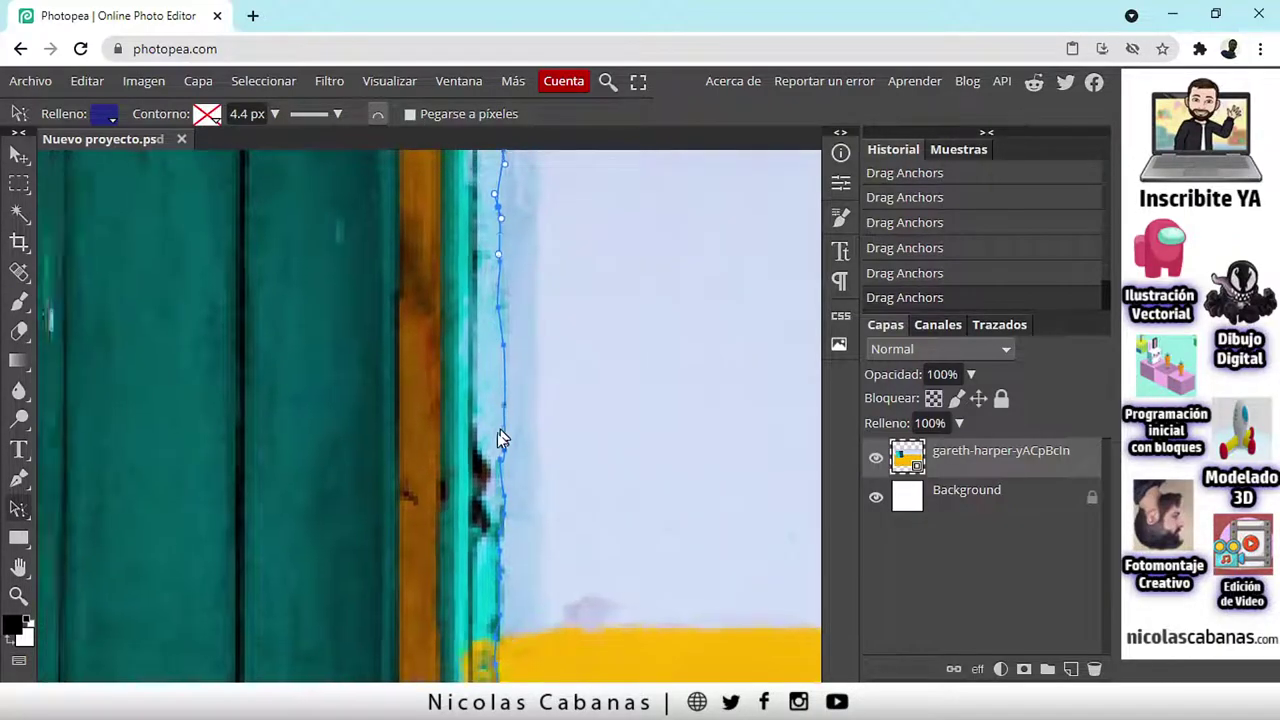
Step: Convert the closed window path into a new selection with Anti-alias enabled
scroll(317, 437, "up", 4)
scroll(351, 429, "down", 4)
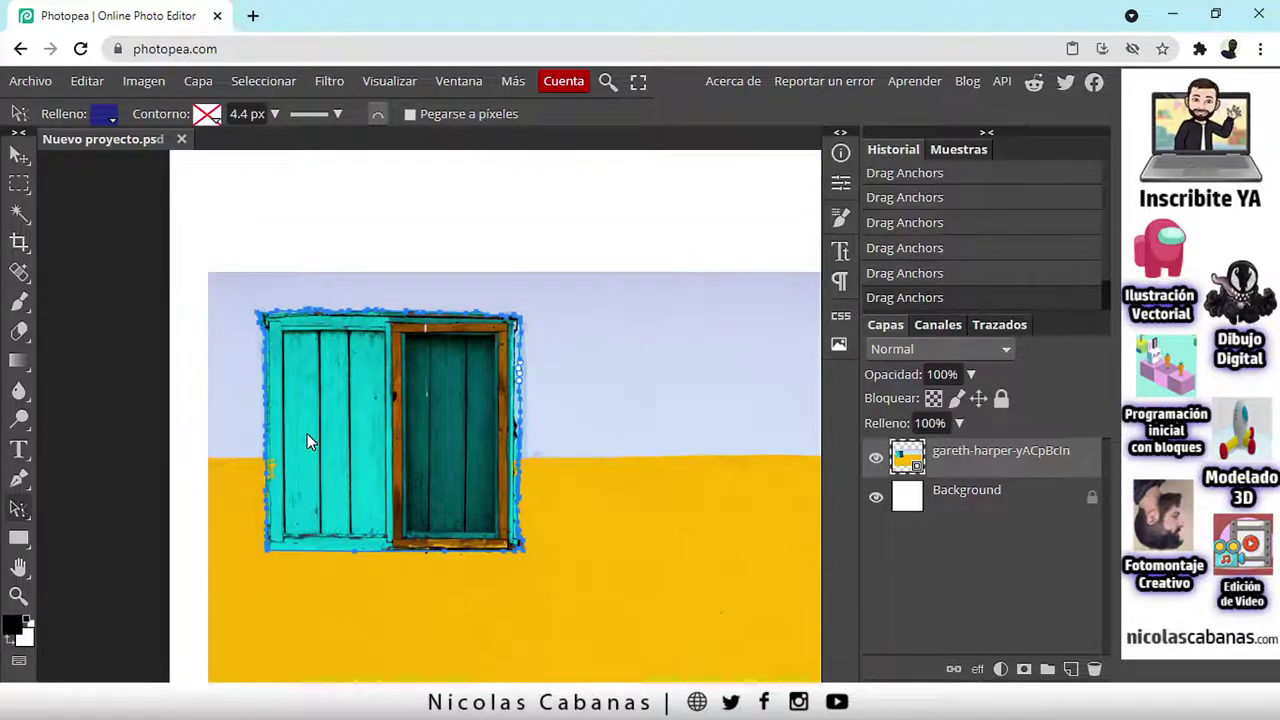
left_click(15, 484)
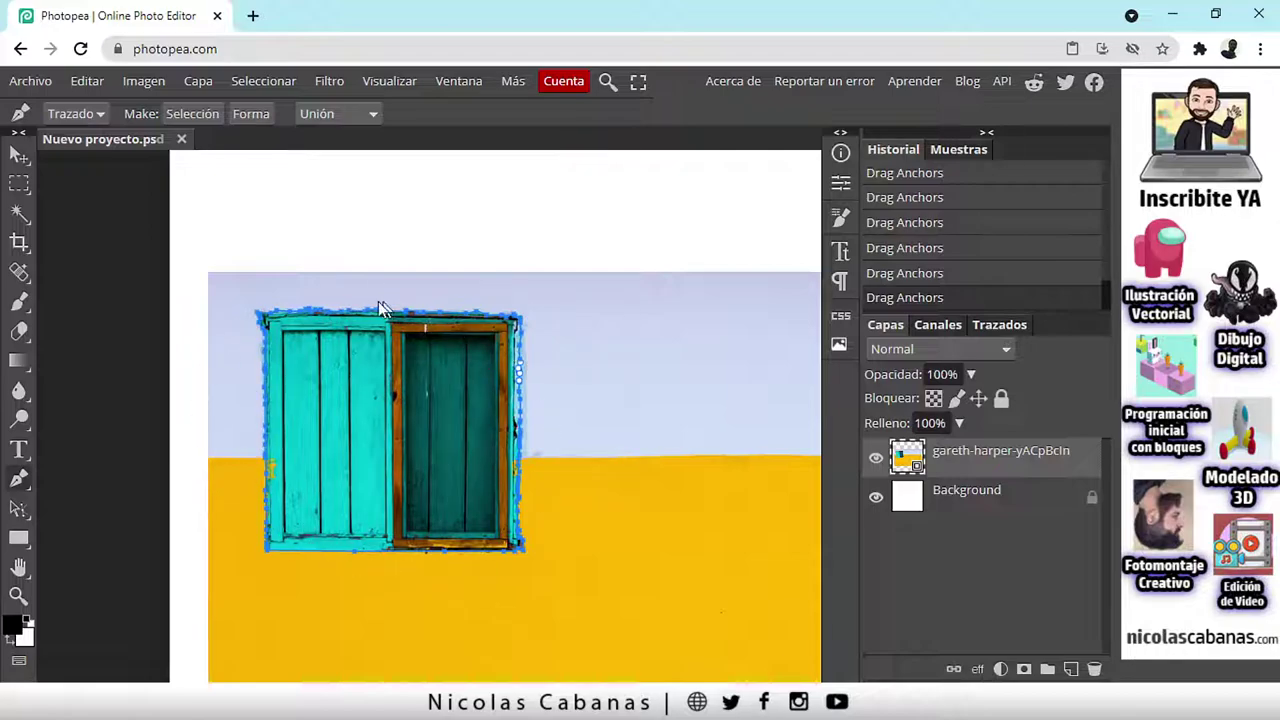
left_click(191, 113)
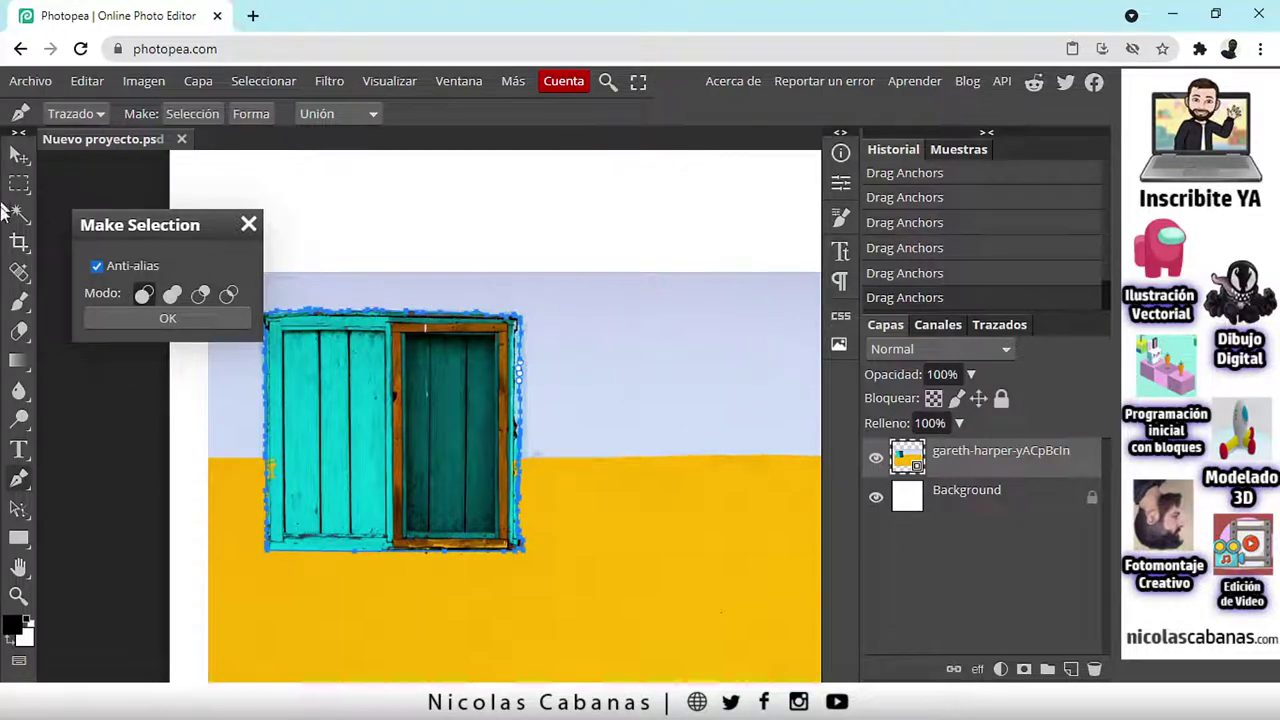
left_click(160, 316)
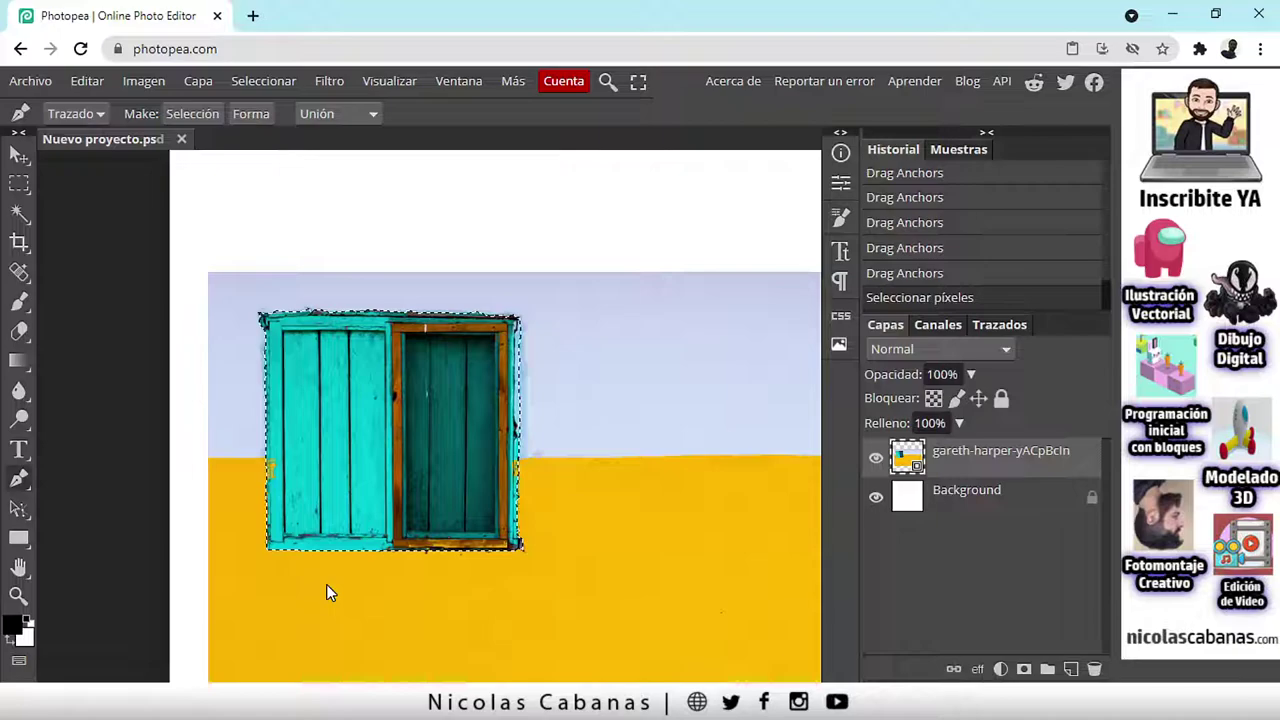
scroll(311, 508, "up", 4)
scroll(364, 427, "down", 5)
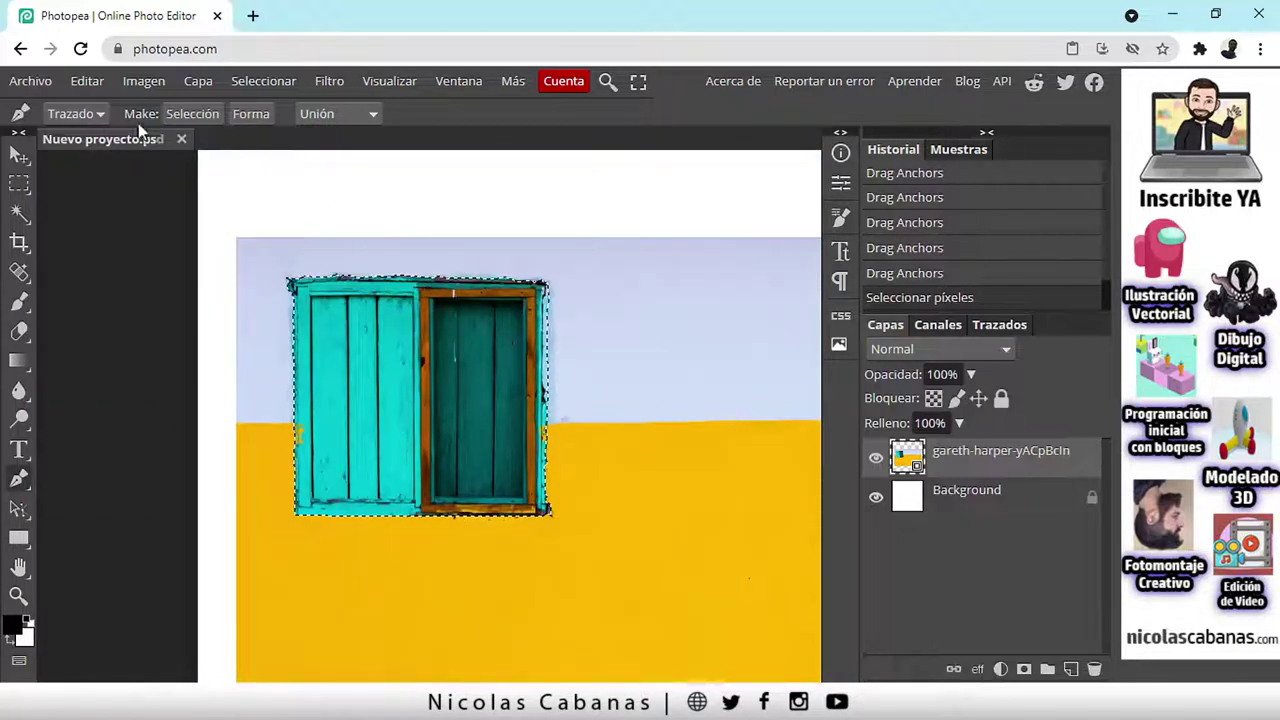
Step: Copy the selected window from the photo and paste it onto its own layer
left_click(87, 81)
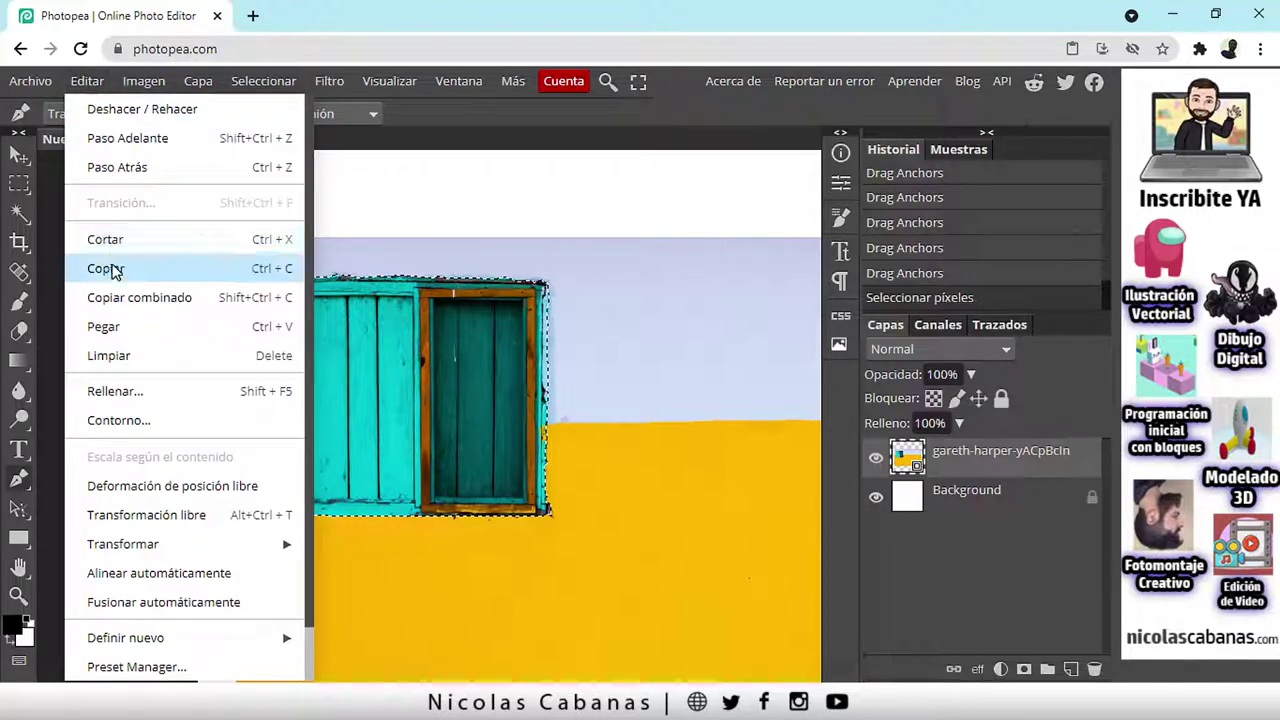
left_click(172, 270)
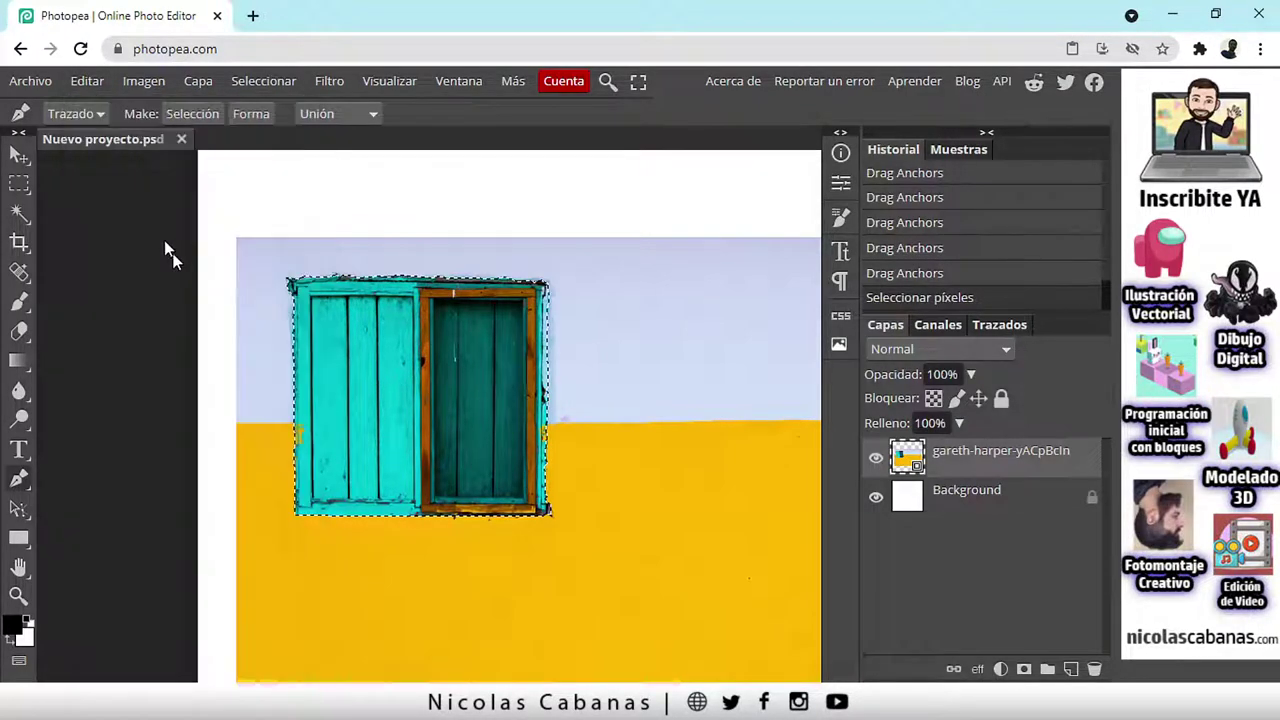
left_click(88, 84)
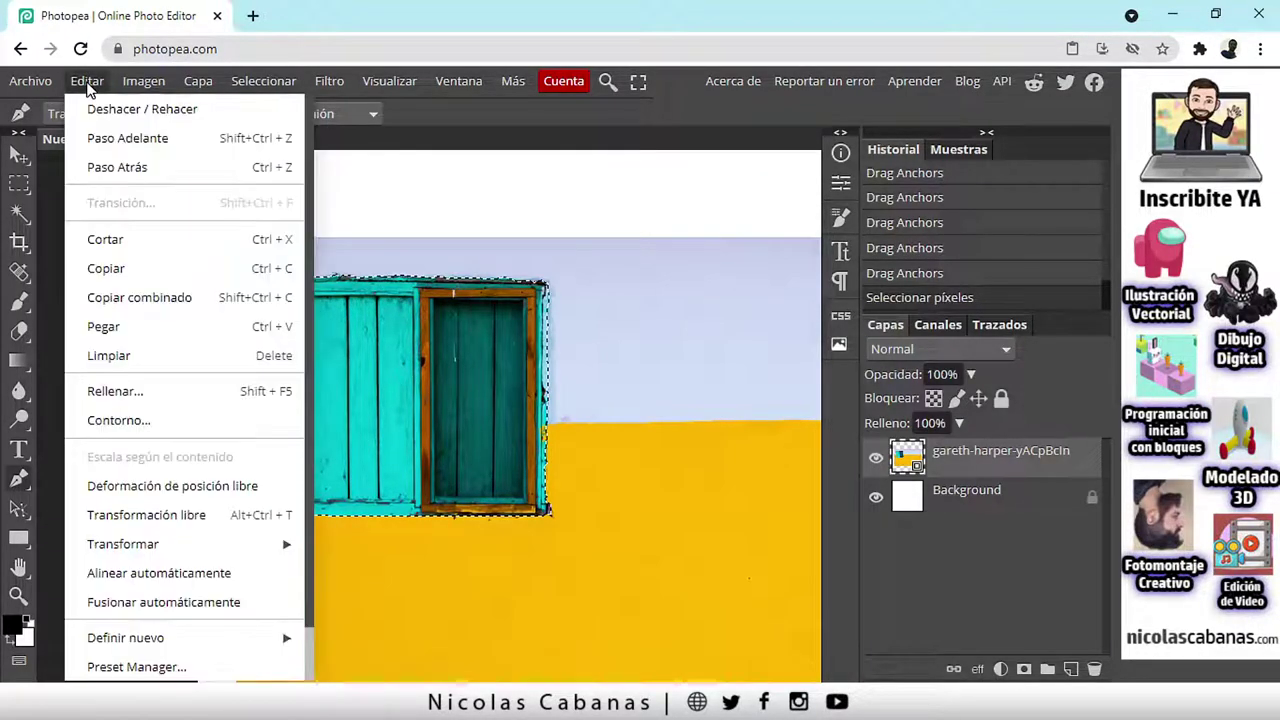
left_click(175, 325)
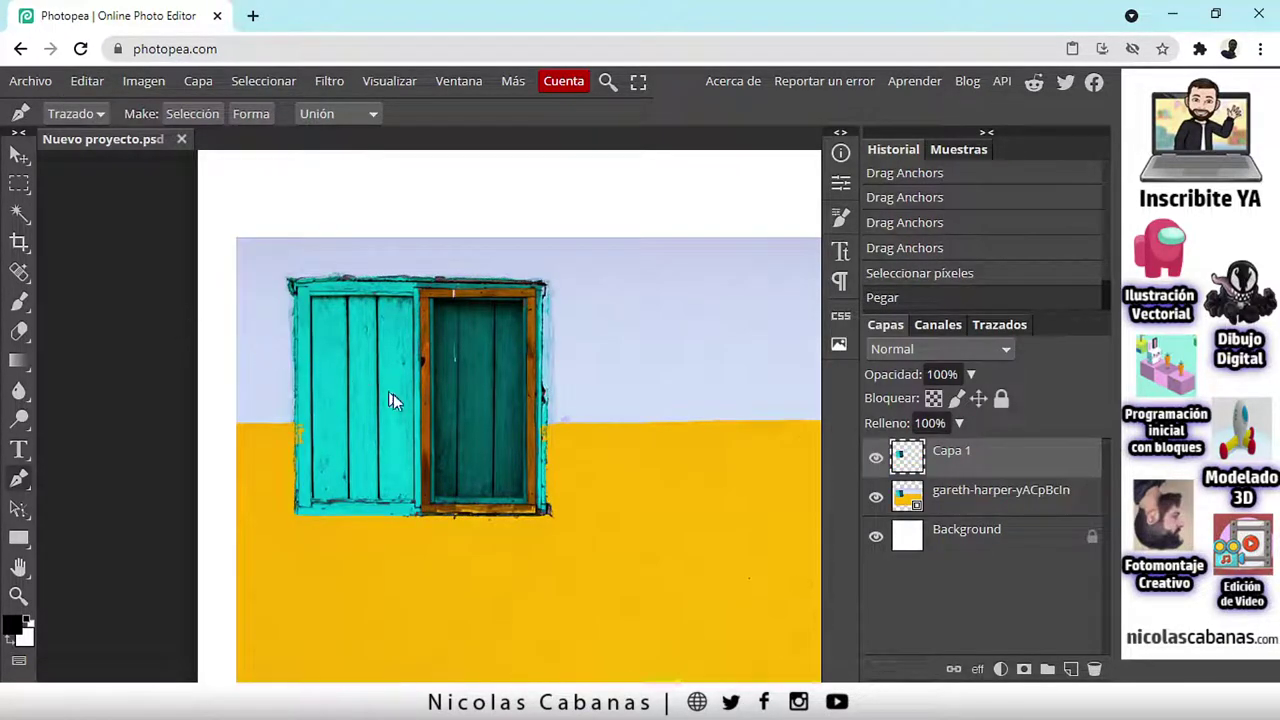
scroll(444, 405, "down", 3)
left_click_drag(340, 411, 348, 418)
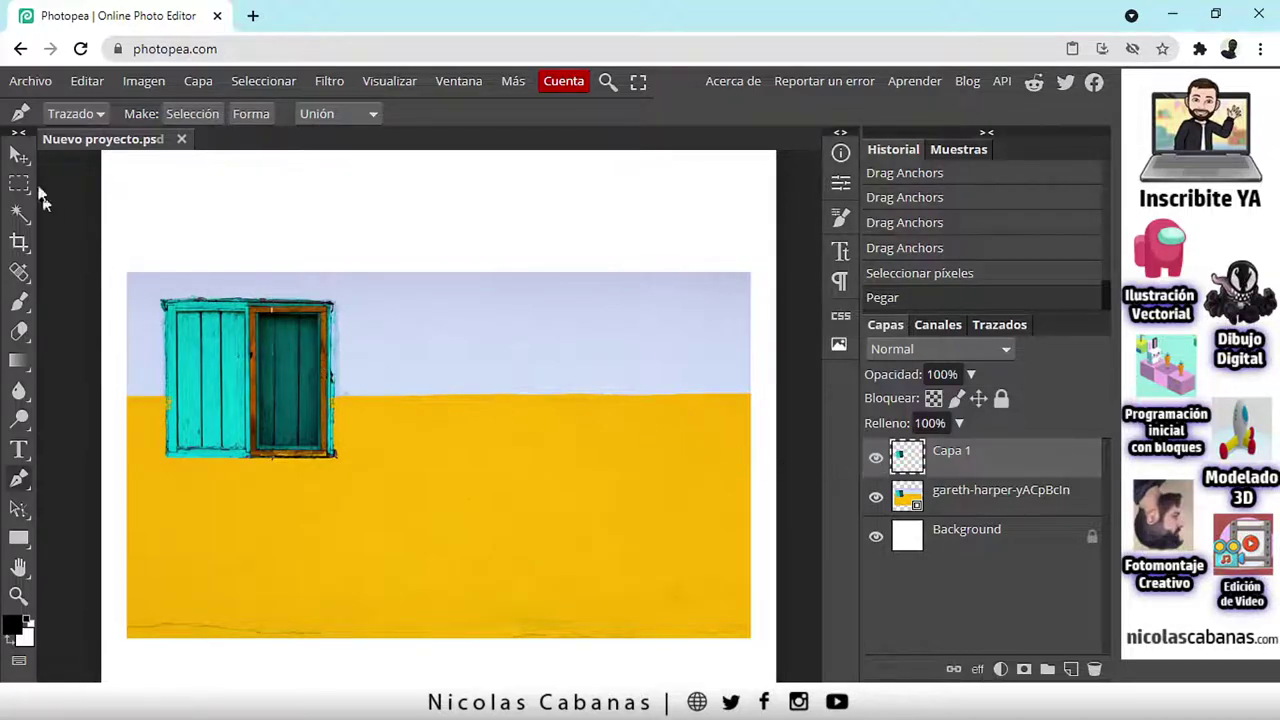
Step: Move the pasted window to the right side of the wall, level with the original window
left_click(19, 156)
left_click_drag(256, 379, 541, 393)
key("ctrl+z")
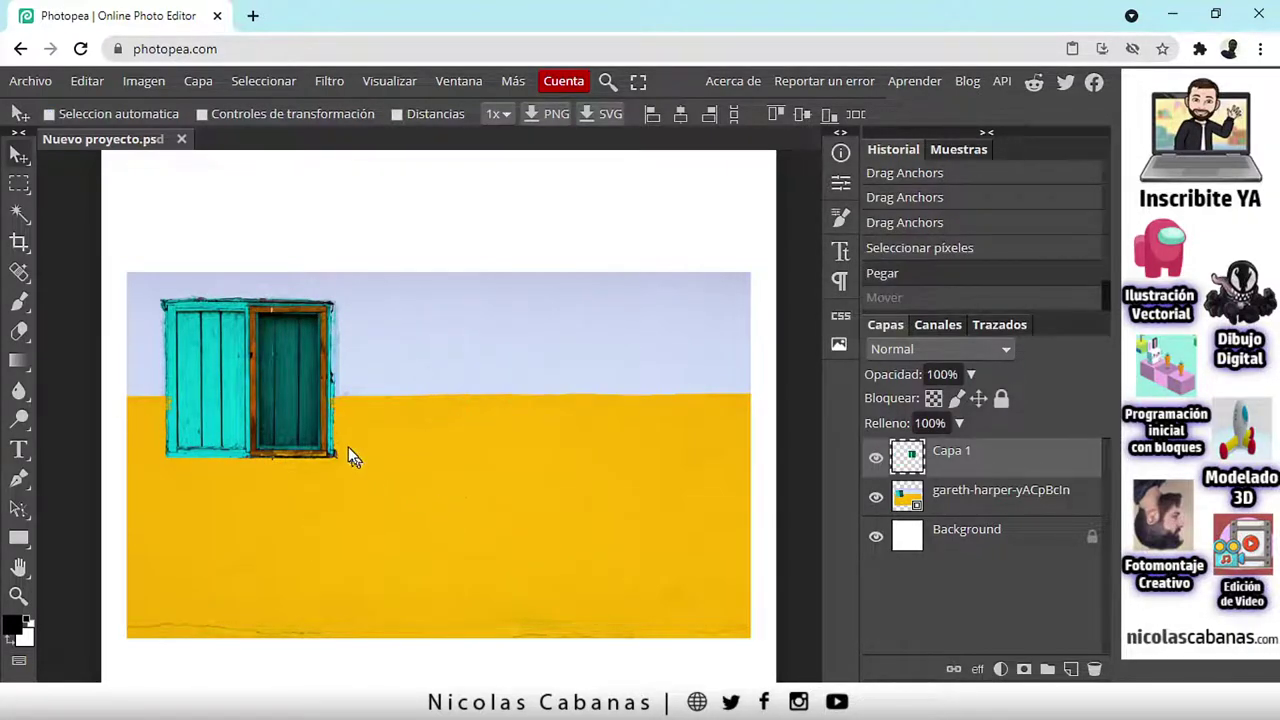
left_click_drag(311, 374, 406, 396)
key("ctrl+z")
left_click_drag(228, 362, 567, 383)
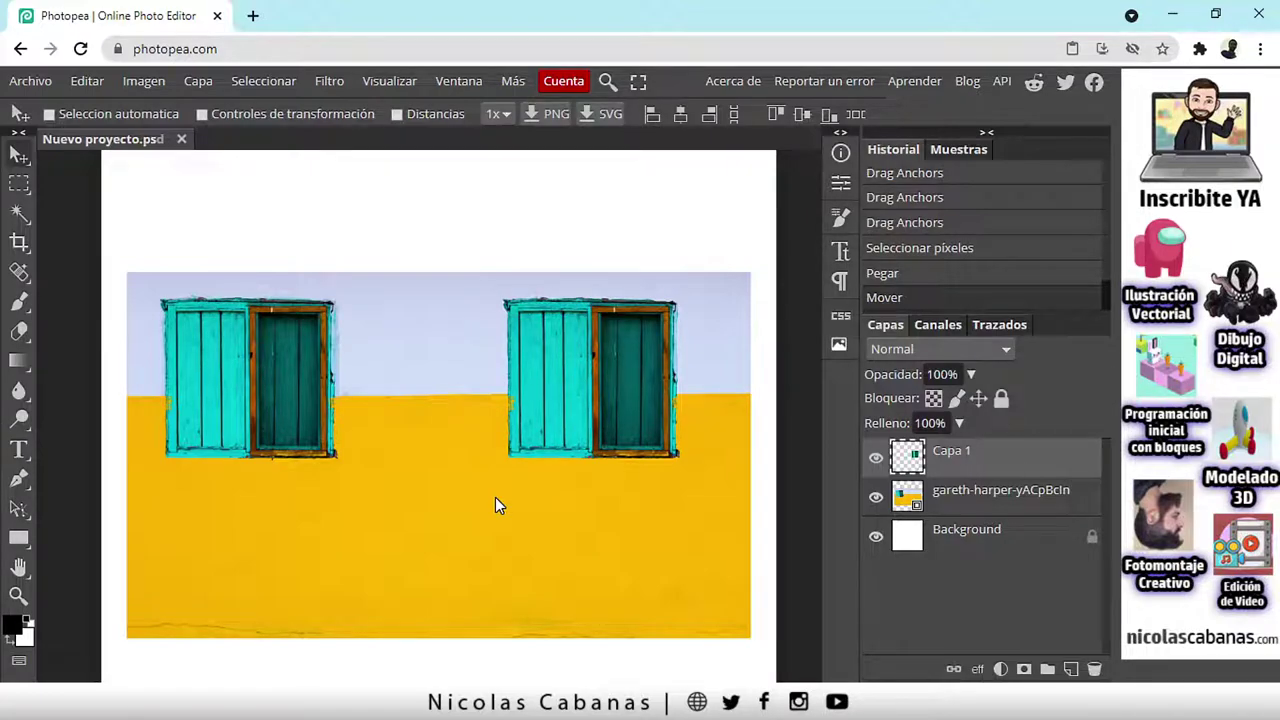
Step: Examine the cutout edges of the pasted window and compare them with the right edge of the original
scroll(697, 372, "up", 6)
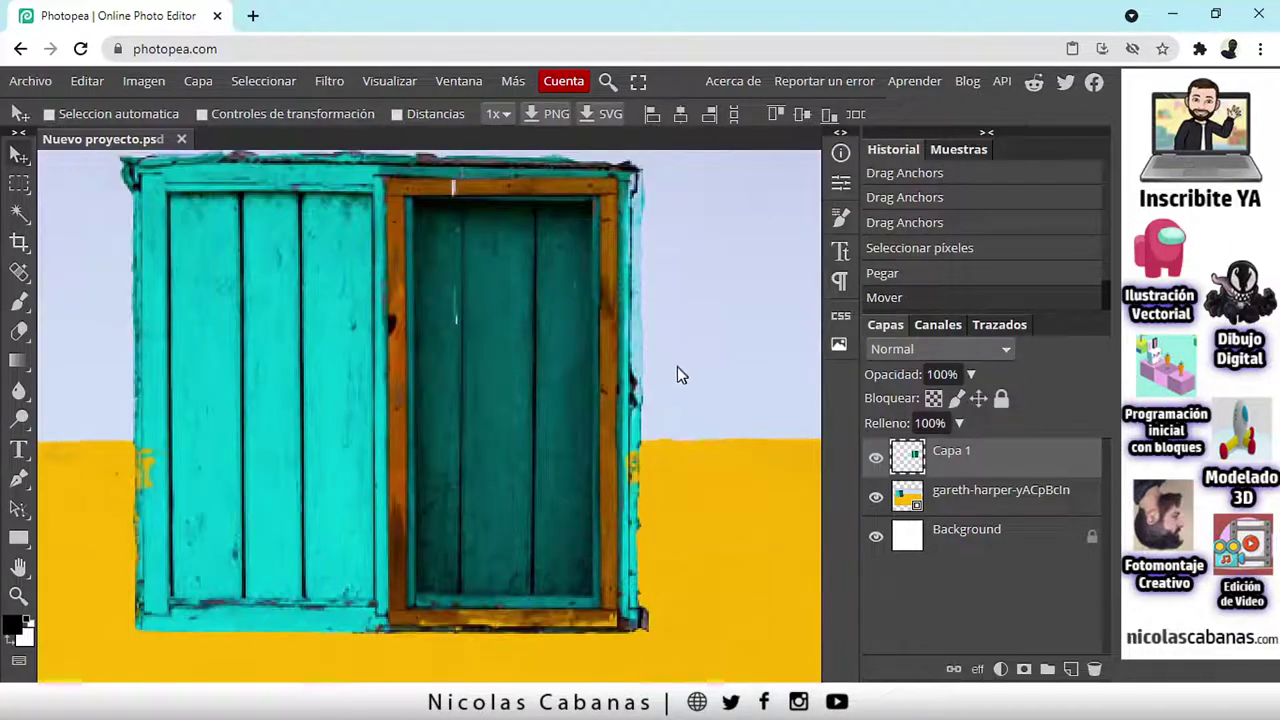
scroll(634, 372, "up", 2)
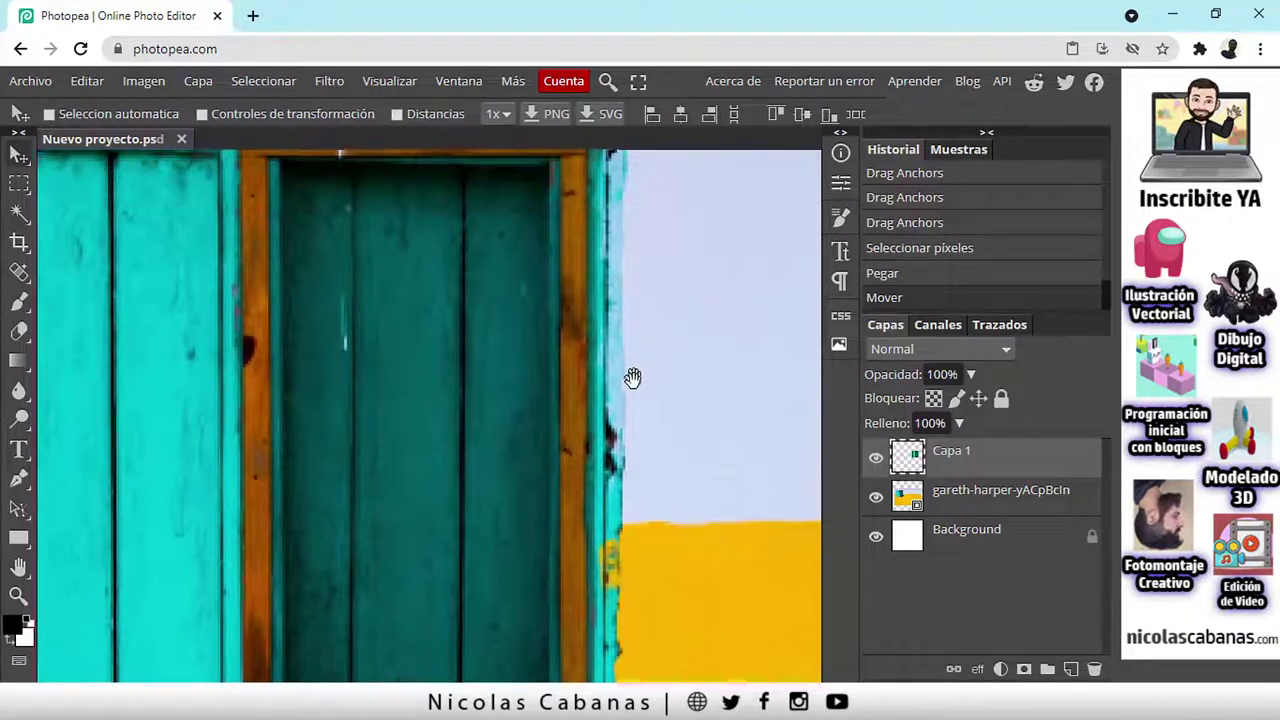
scroll(620, 268, "down", 3)
scroll(623, 277, "down", 2)
scroll(450, 420, "left", 3)
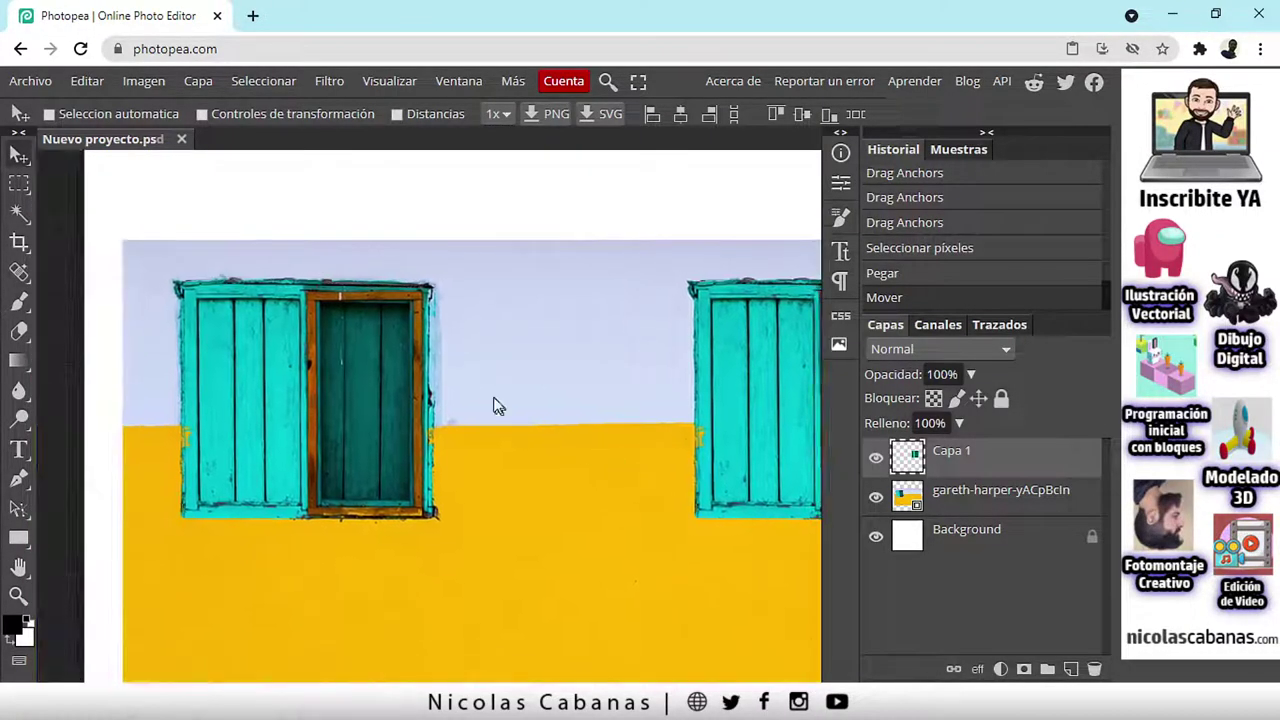
scroll(388, 468, "up", 6)
scroll(366, 294, "up", 3)
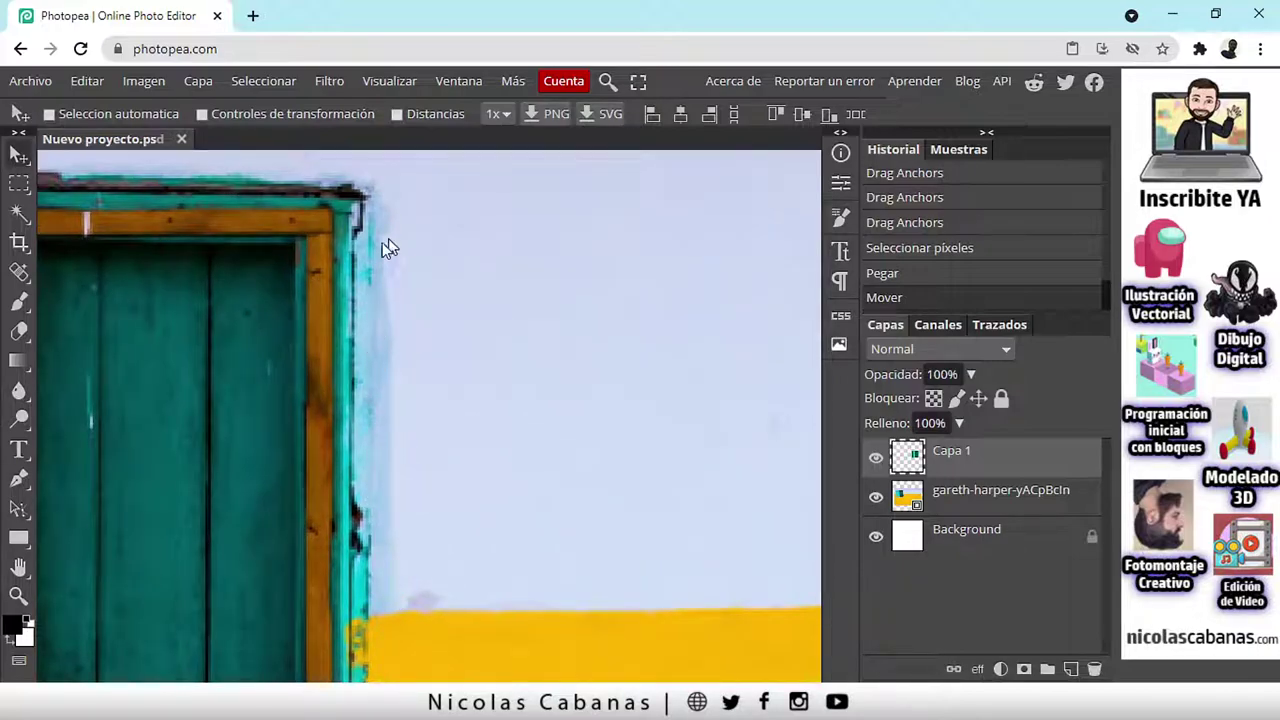
scroll(451, 457, "down", 3)
scroll(470, 500, "down", 2)
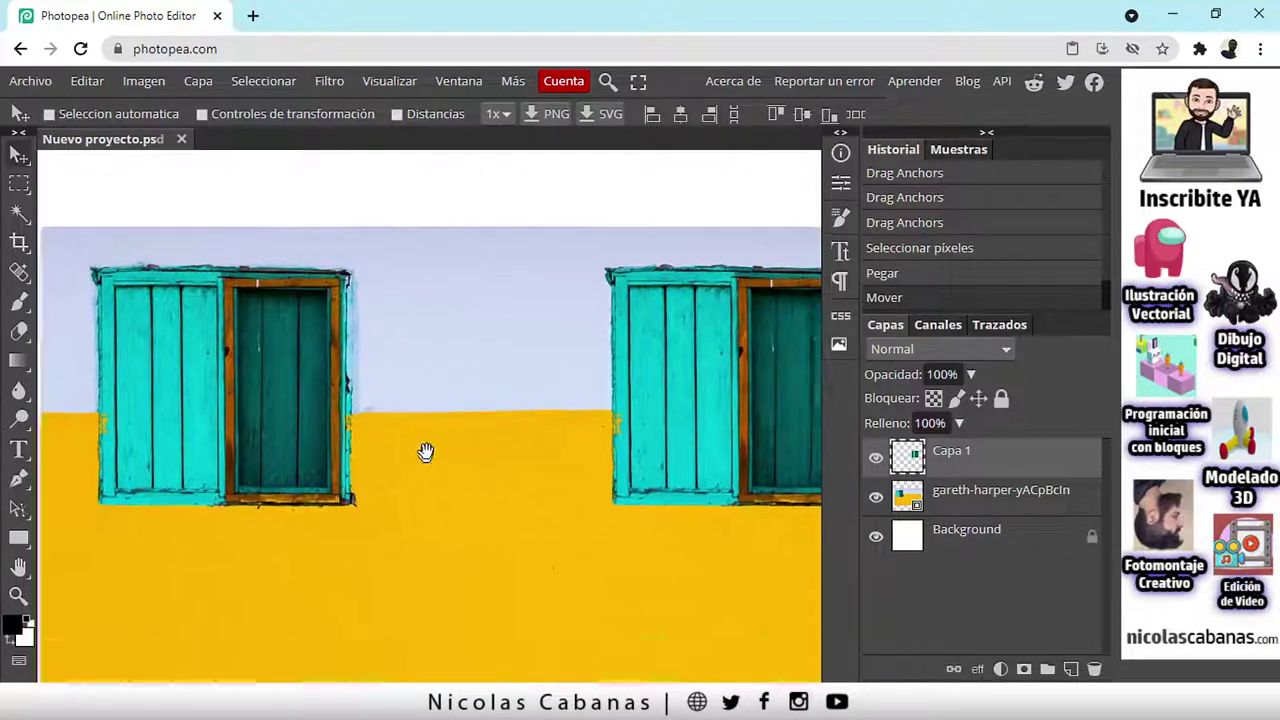
Step: Delete the layer that holds the pasted window copy
scroll(508, 432, "down", 2)
left_click_drag(514, 400, 407, 392)
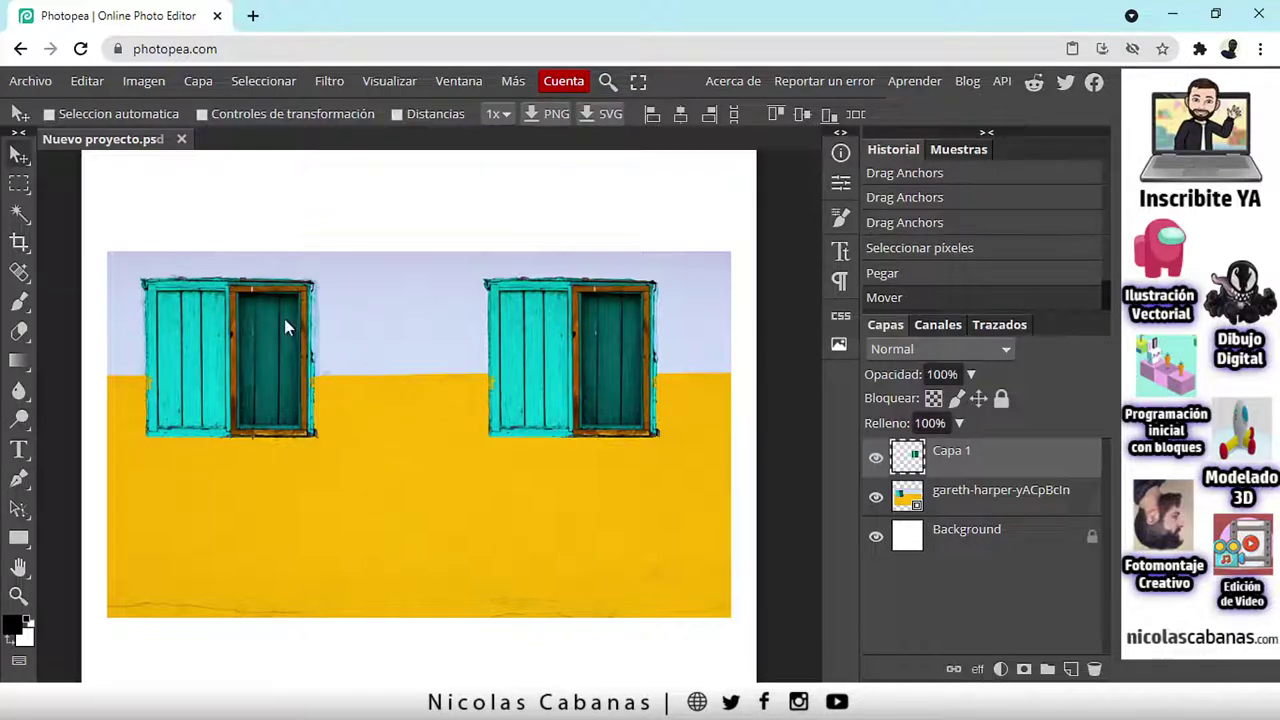
left_click(1094, 669)
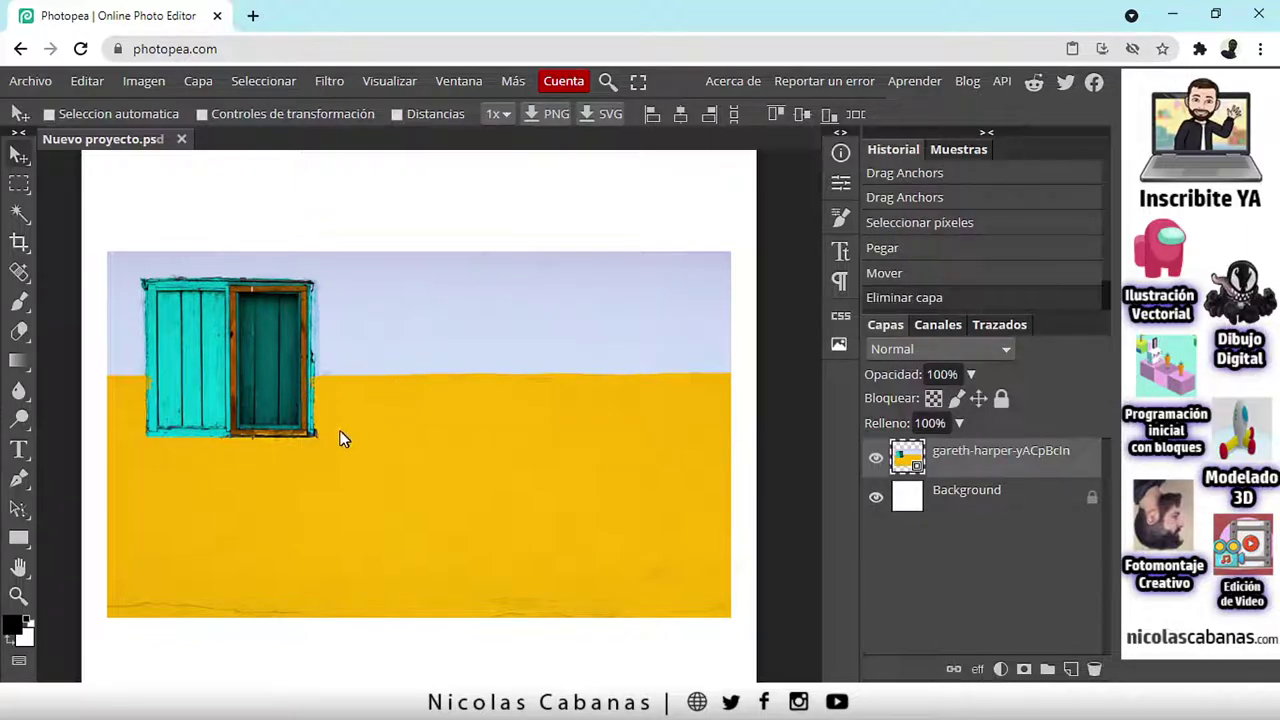
Step: Display the existing Work Path around the original window for editing
scroll(255, 379, "up", 6)
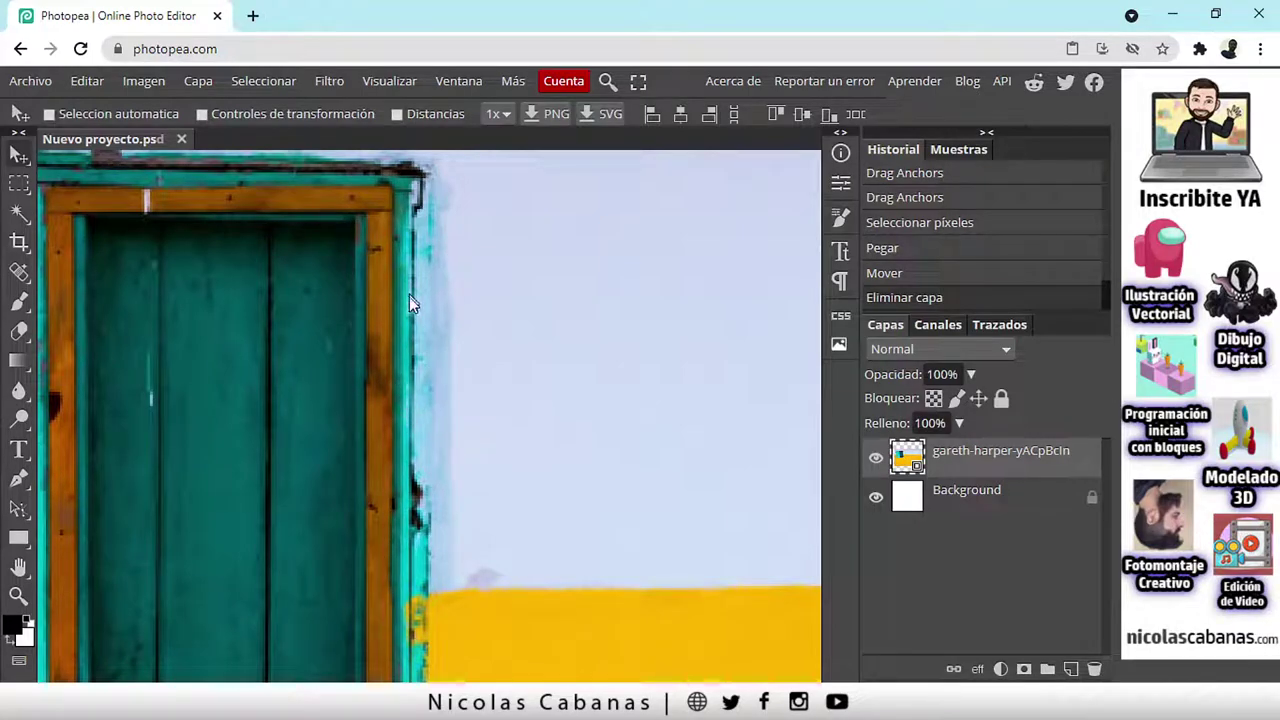
left_click(19, 478)
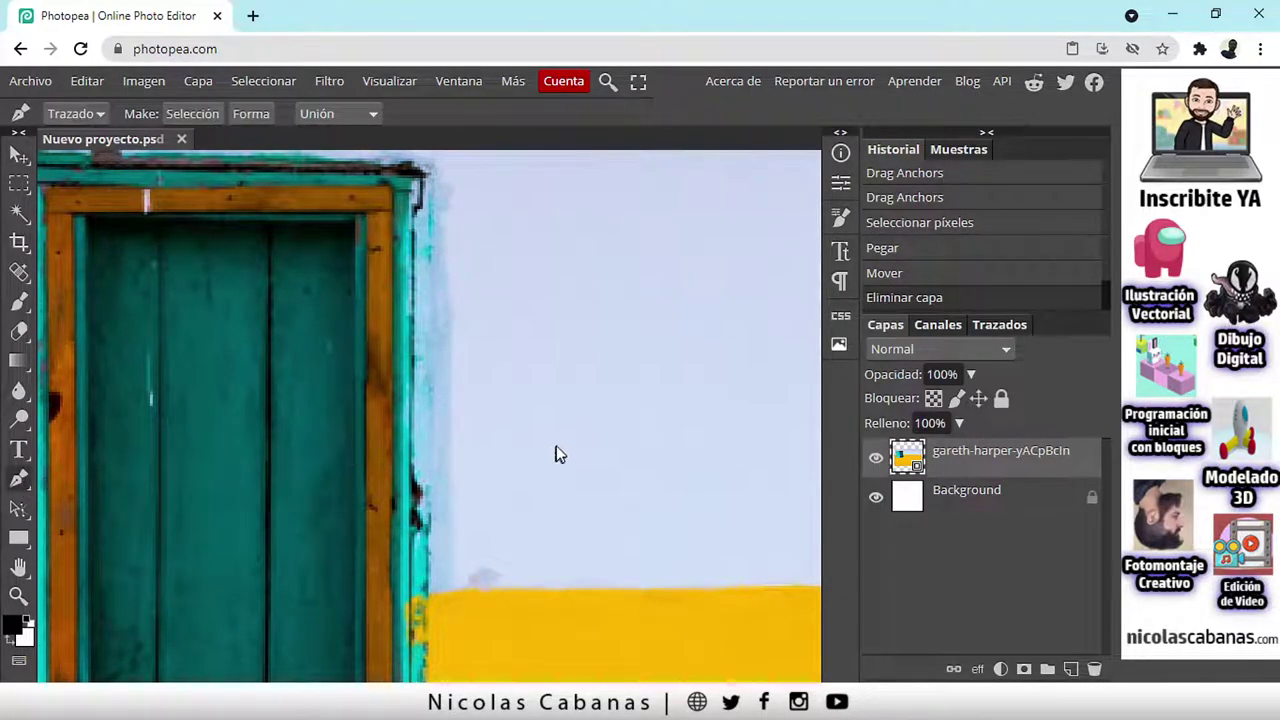
scroll(512, 350, "down", 5)
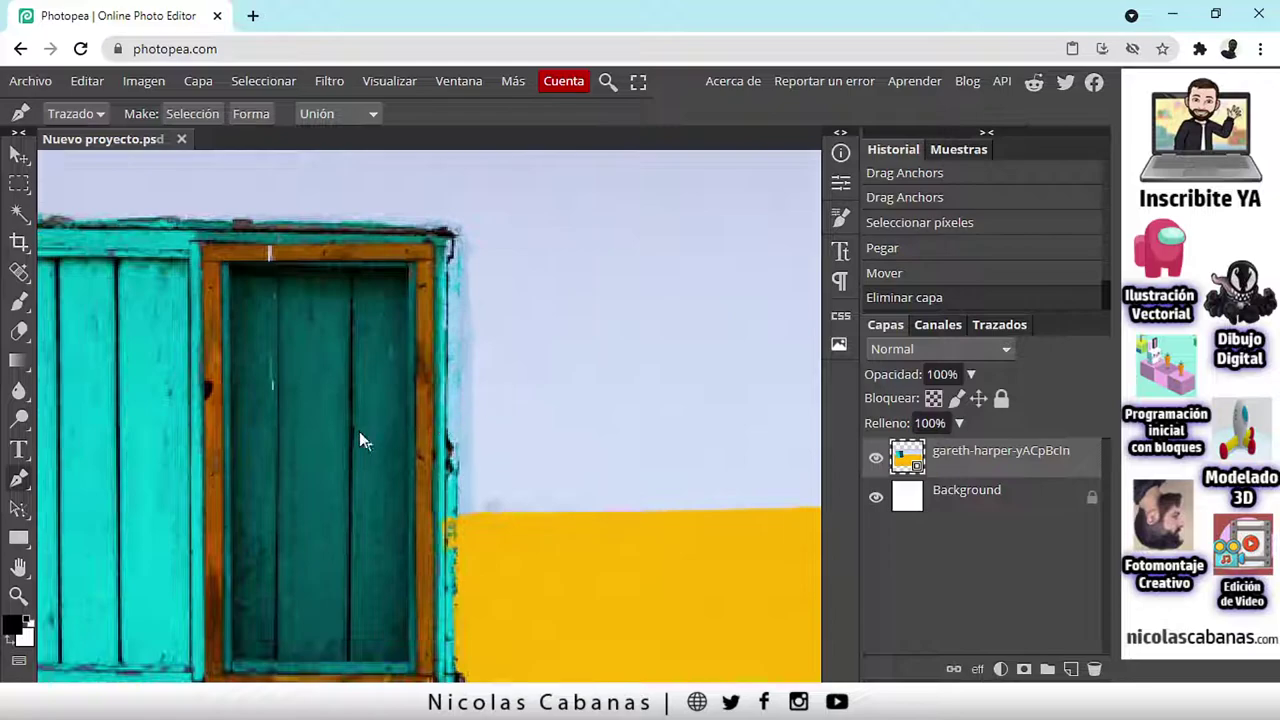
scroll(284, 440, "up", 4)
scroll(310, 445, "down", 3)
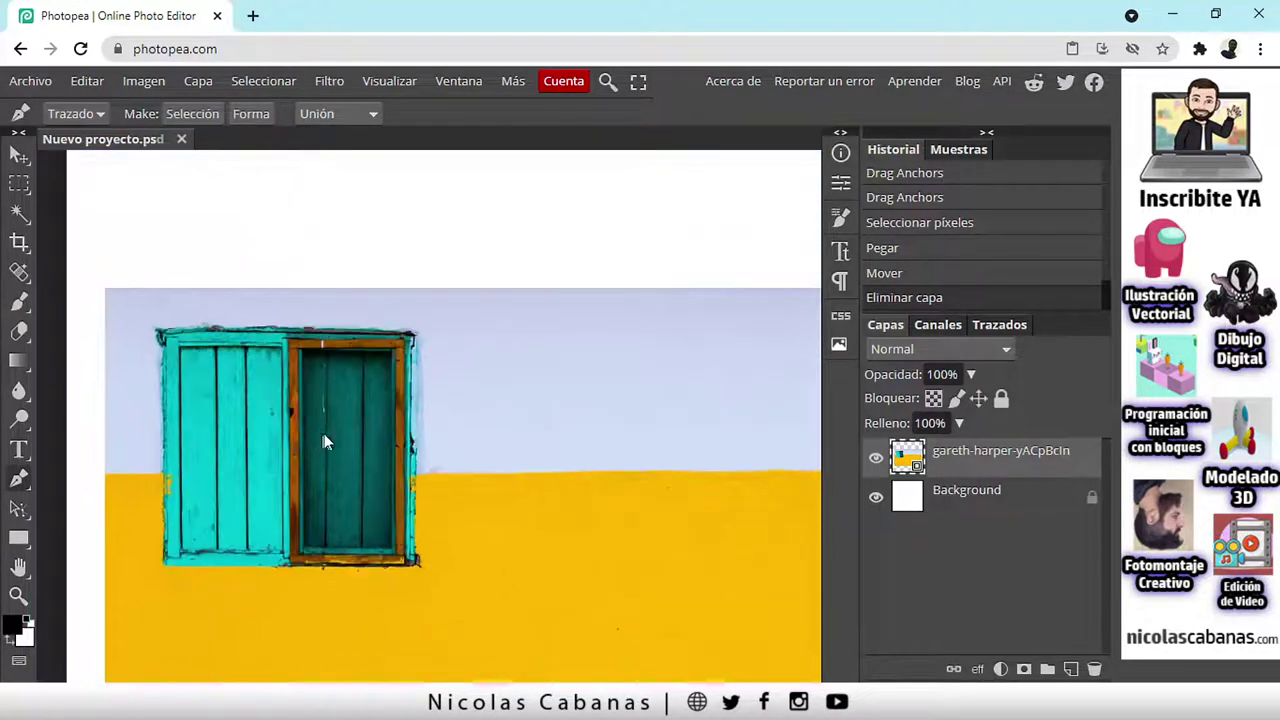
left_click(1001, 326)
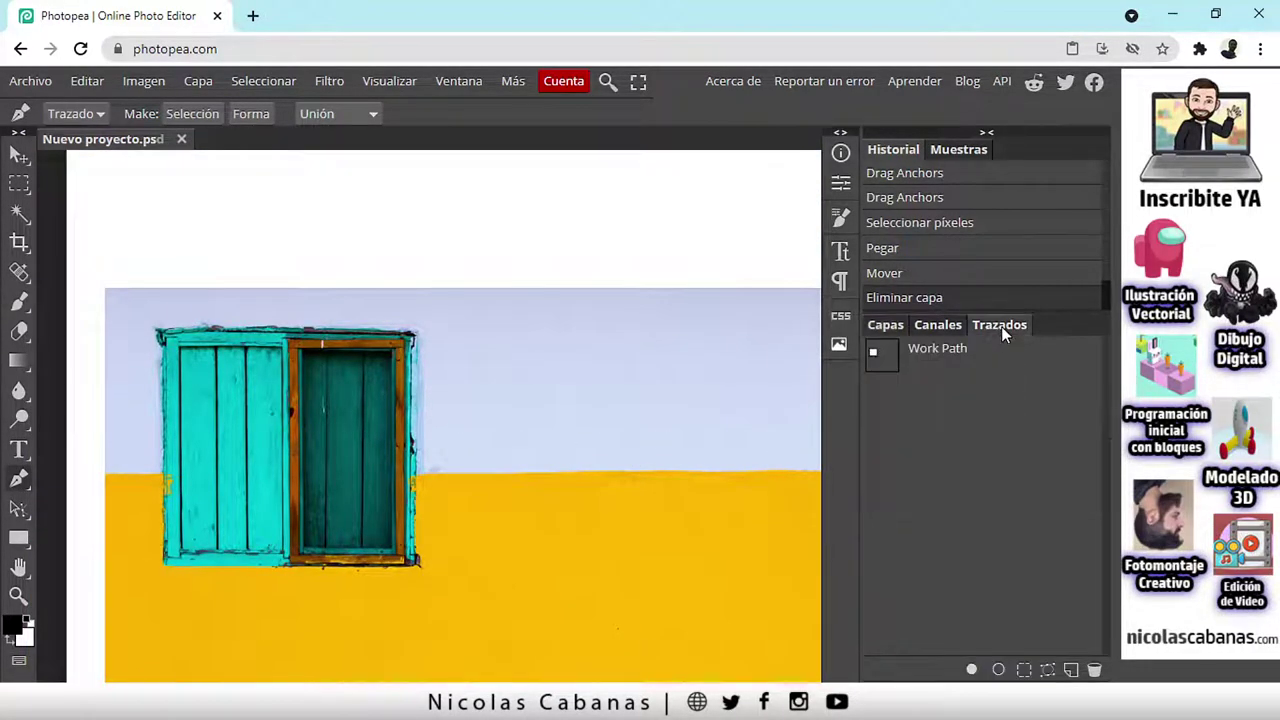
left_click(912, 362)
scroll(423, 398, "up", 5)
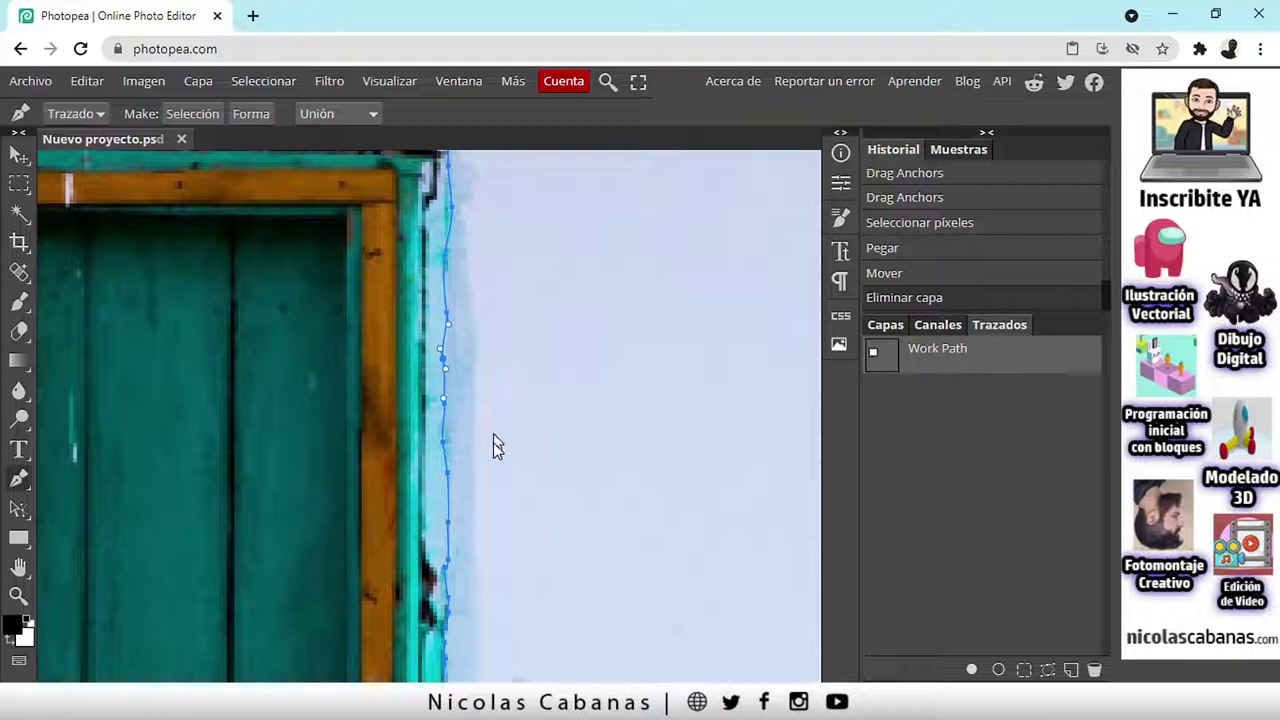
Step: Shift the path anchors along the upper right edge of the window outward with Direct Selection to include the pale blue fringe
left_click_drag(449, 331, 421, 405)
right_click(18, 509)
left_click(115, 541)
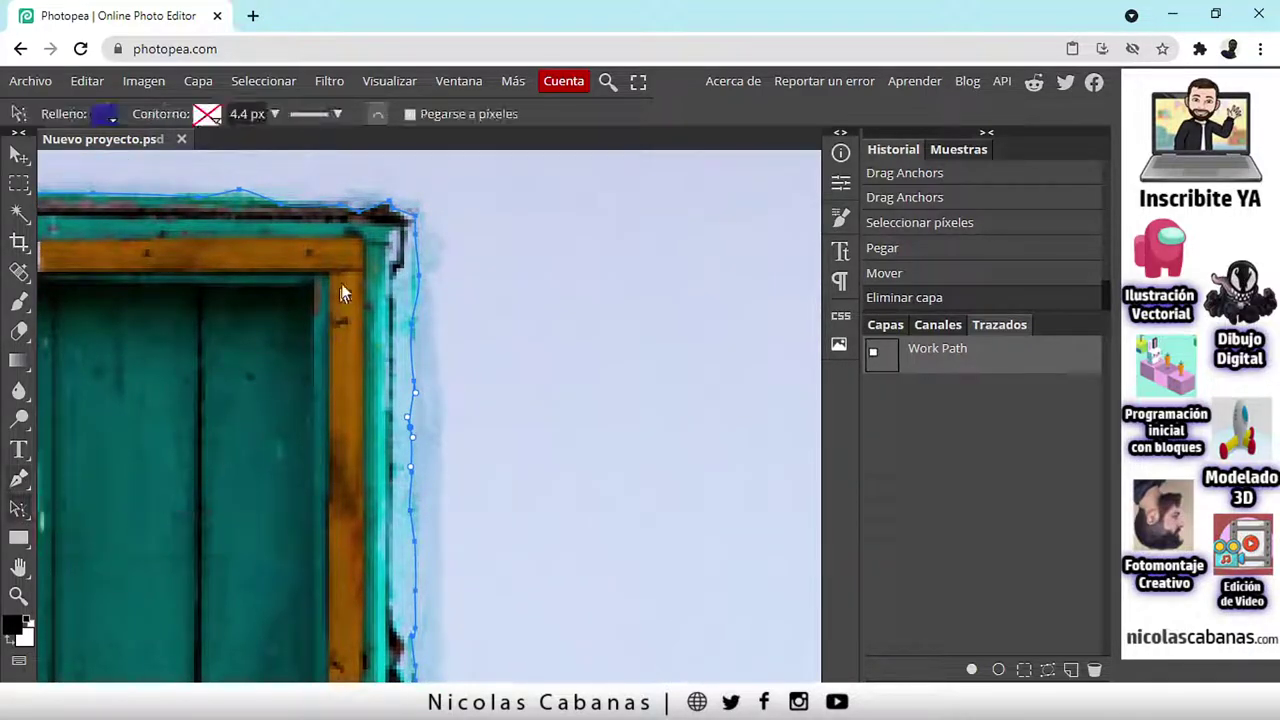
left_click_drag(415, 236, 438, 238)
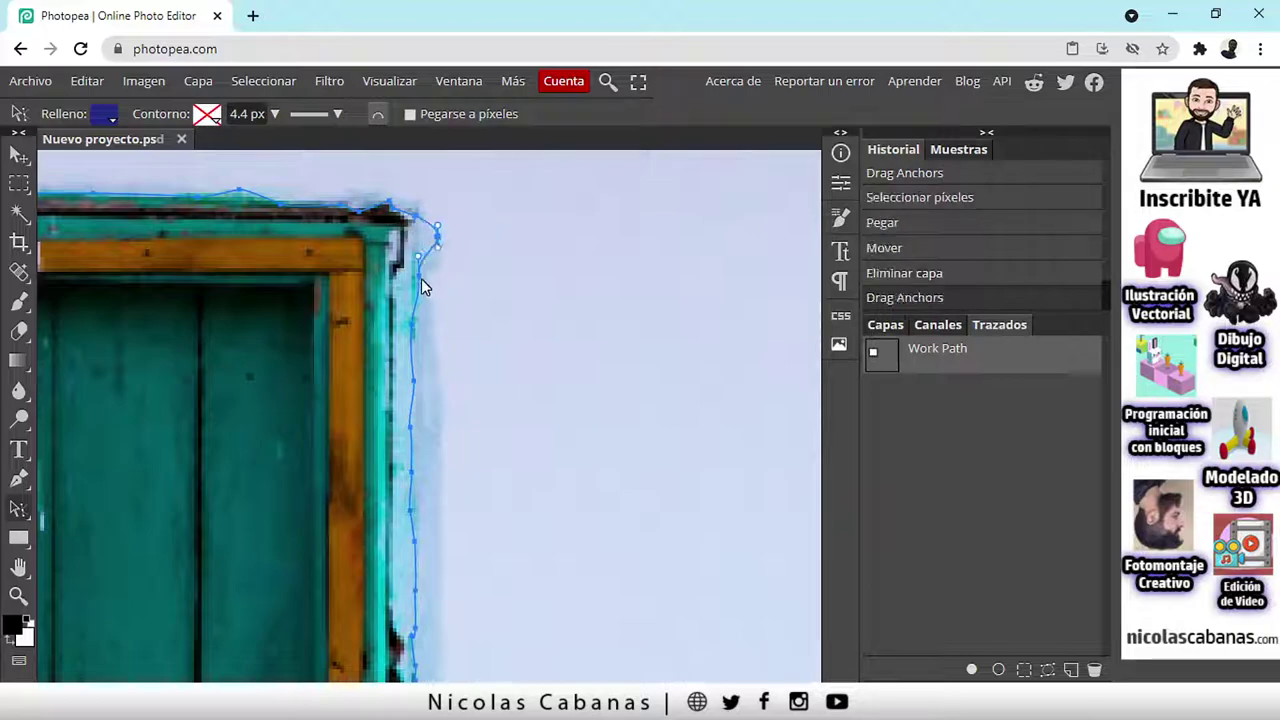
left_click_drag(423, 283, 437, 332)
left_click_drag(414, 386, 438, 600)
left_click(415, 596)
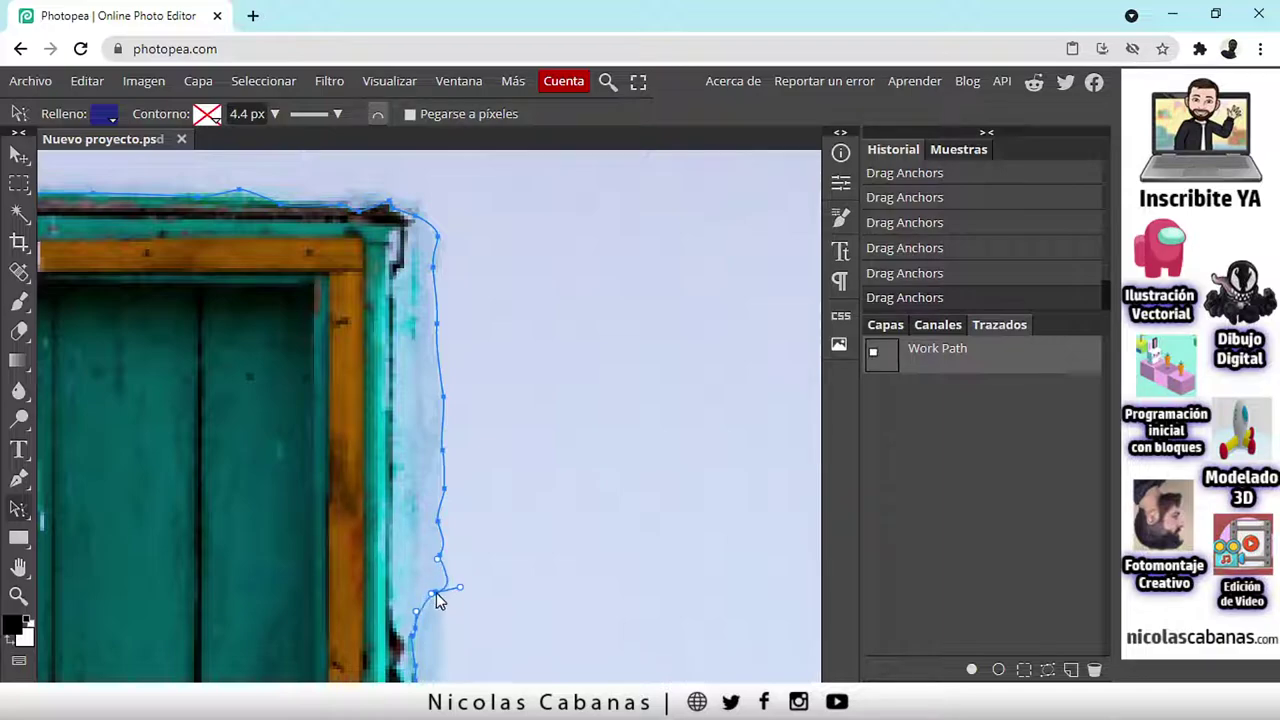
Step: Remove the excess anchor points above the yellow wall on the window's right edge and shift the neighbouring anchors outward
scroll(437, 600, "down", 4)
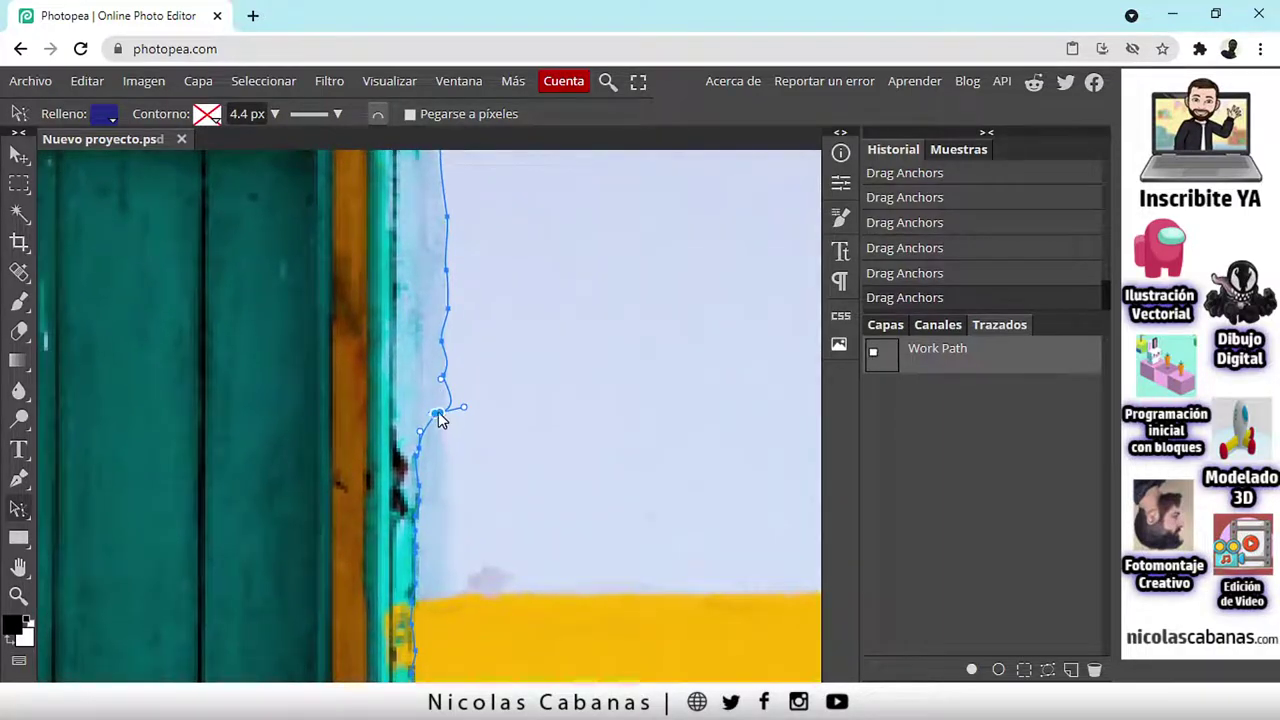
right_click(441, 420)
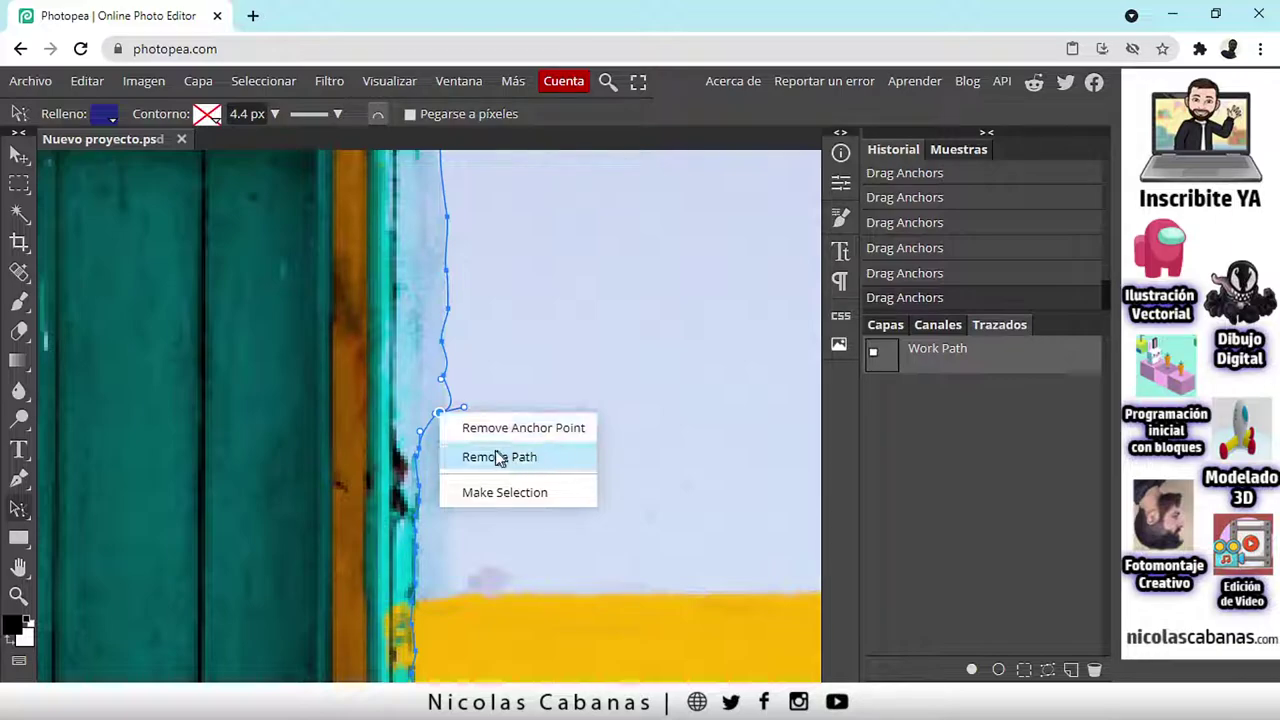
left_click(557, 430)
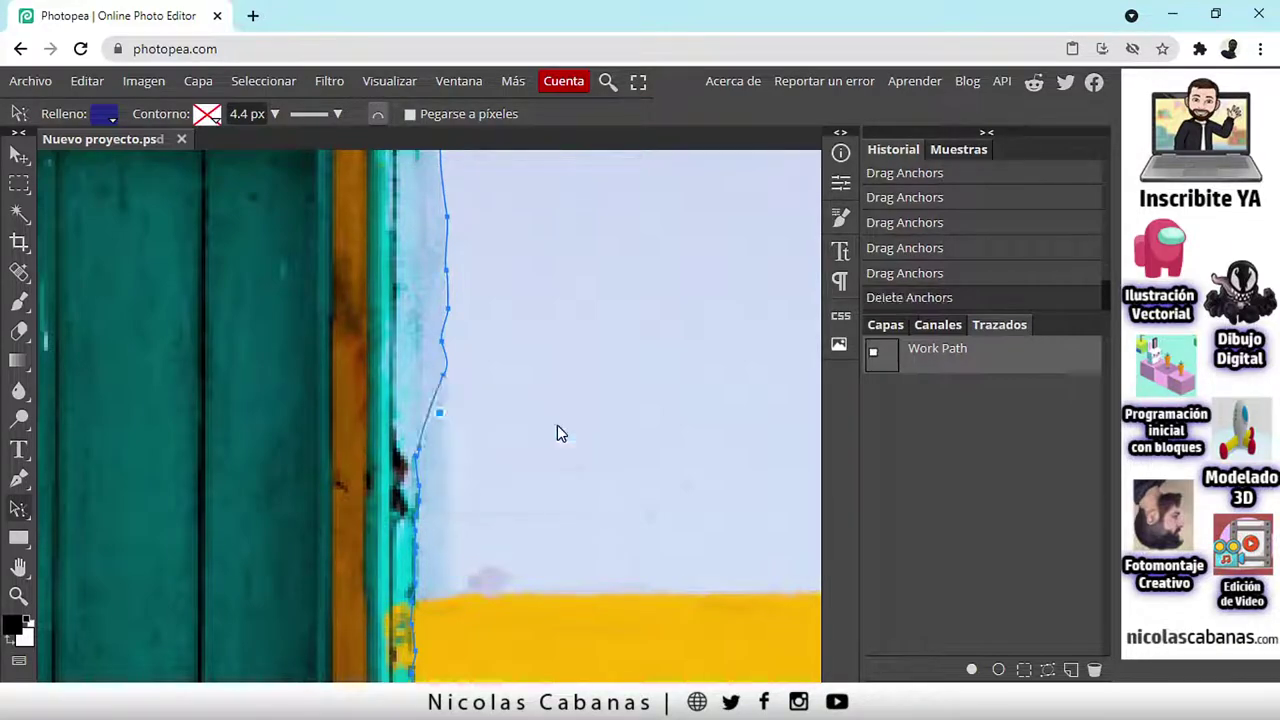
left_click_drag(441, 453, 446, 487)
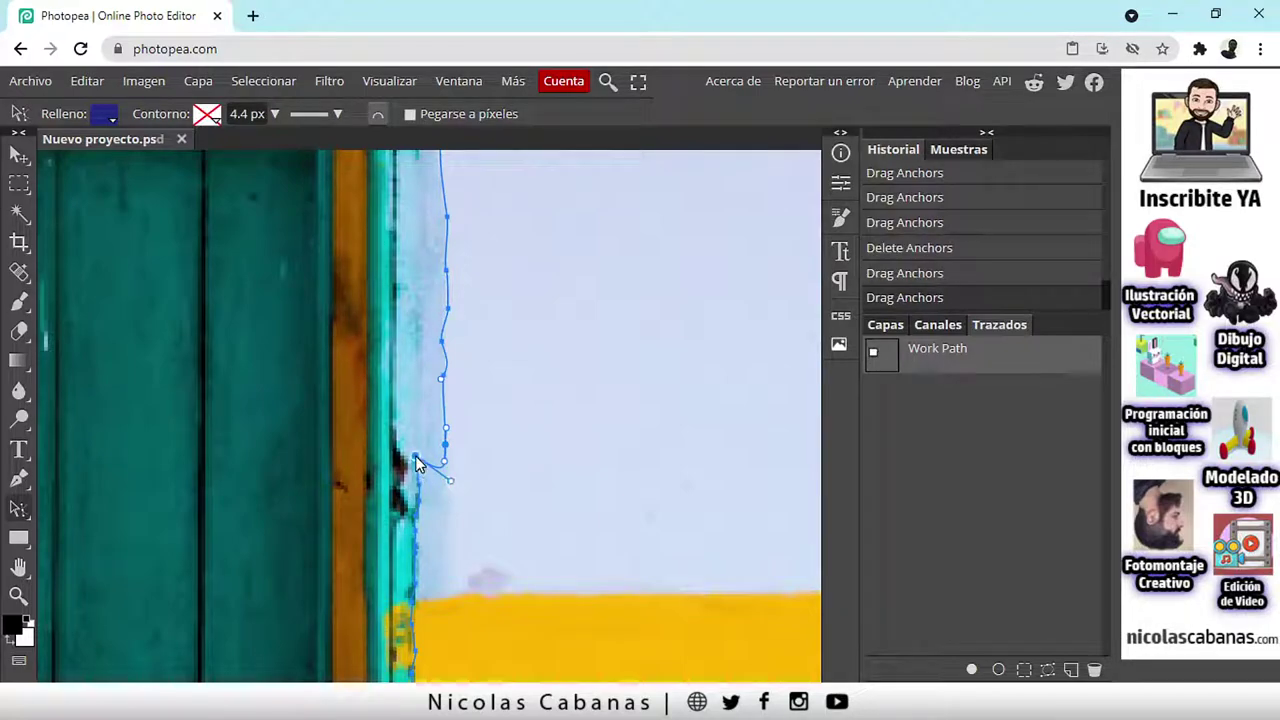
right_click(417, 463)
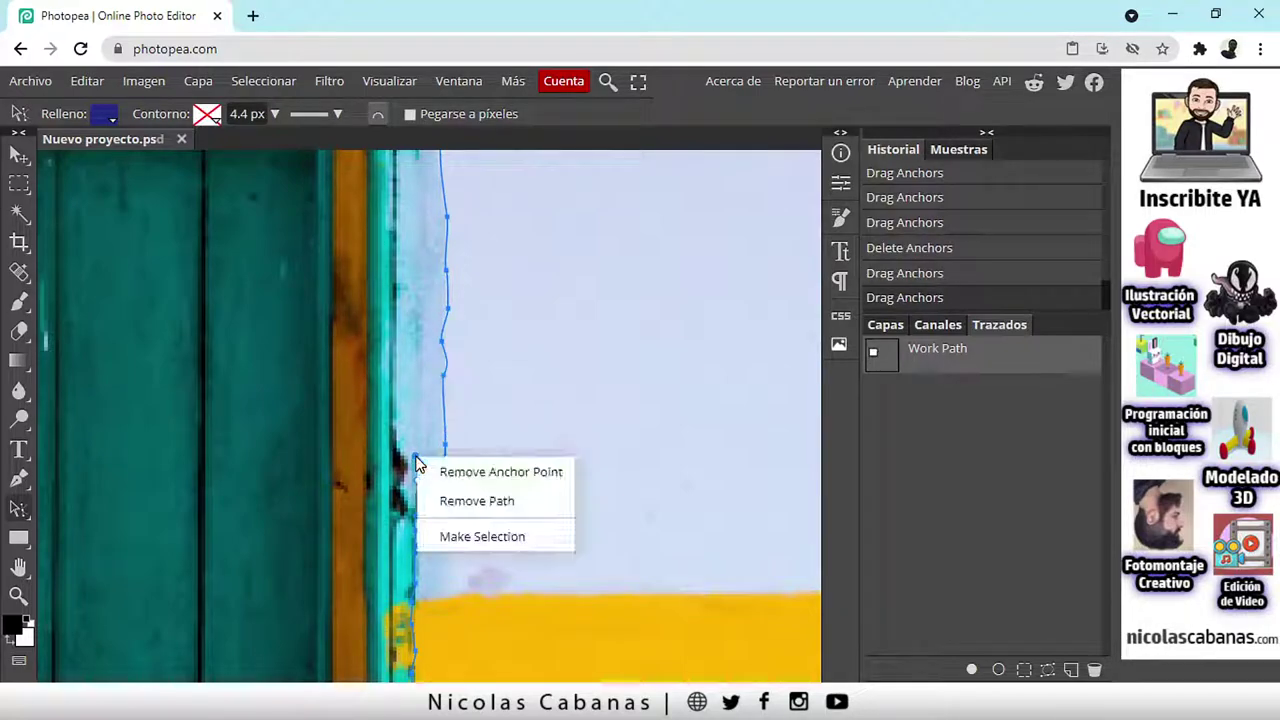
left_click(475, 474)
left_click_drag(441, 485, 452, 557)
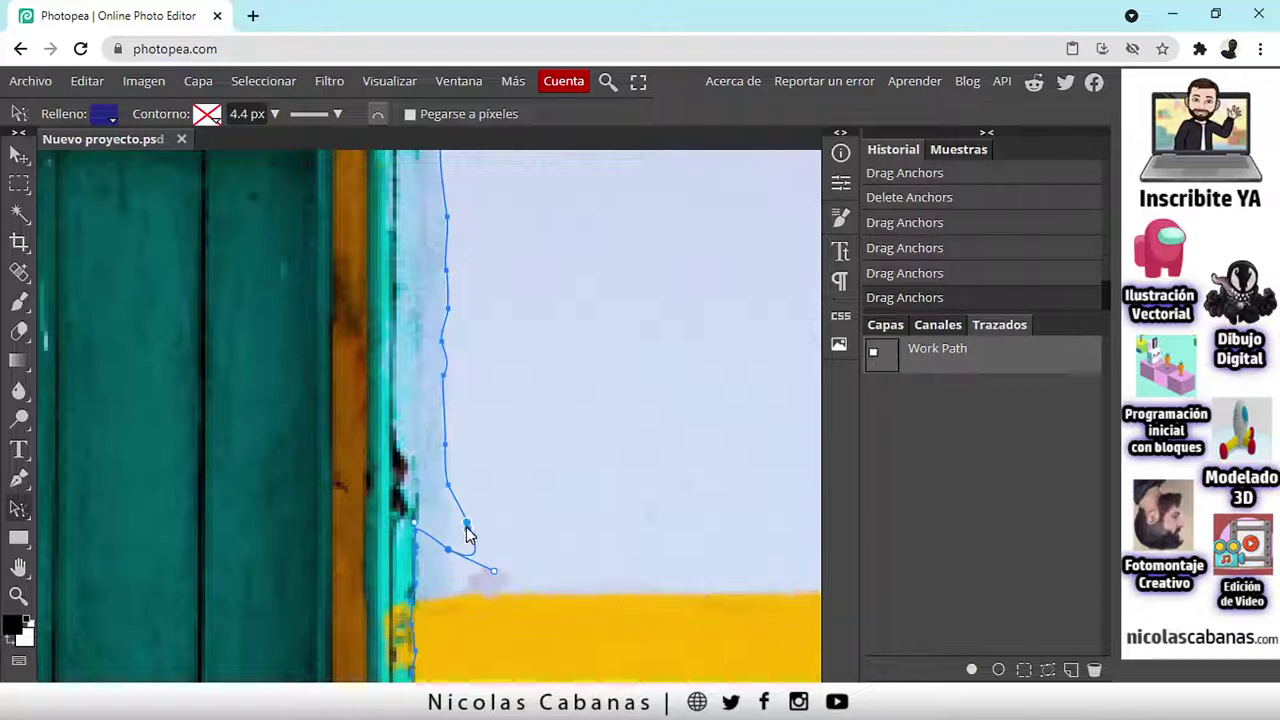
right_click(467, 524)
left_click(492, 540)
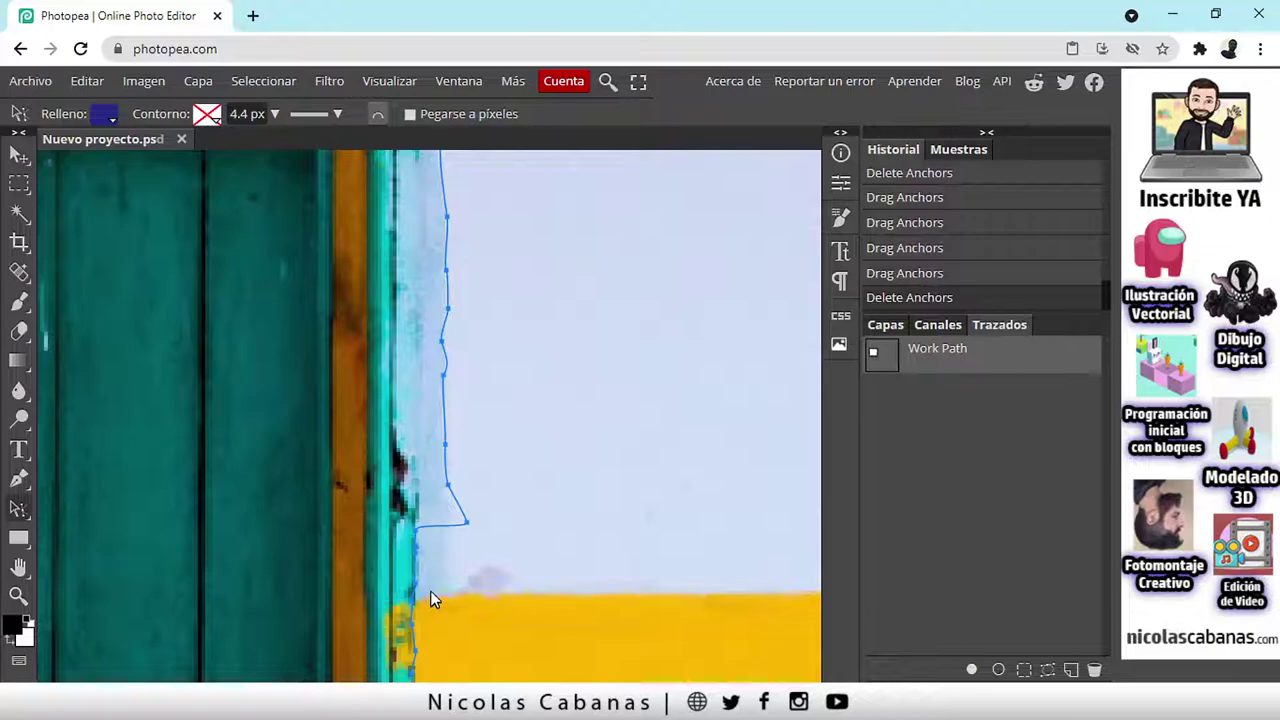
Step: Move the remaining right-edge anchors outward down to the yellow wall's boundary and pull the protruding anchor back in line with Direct Selection
left_click_drag(430, 590, 430, 493)
key("p")
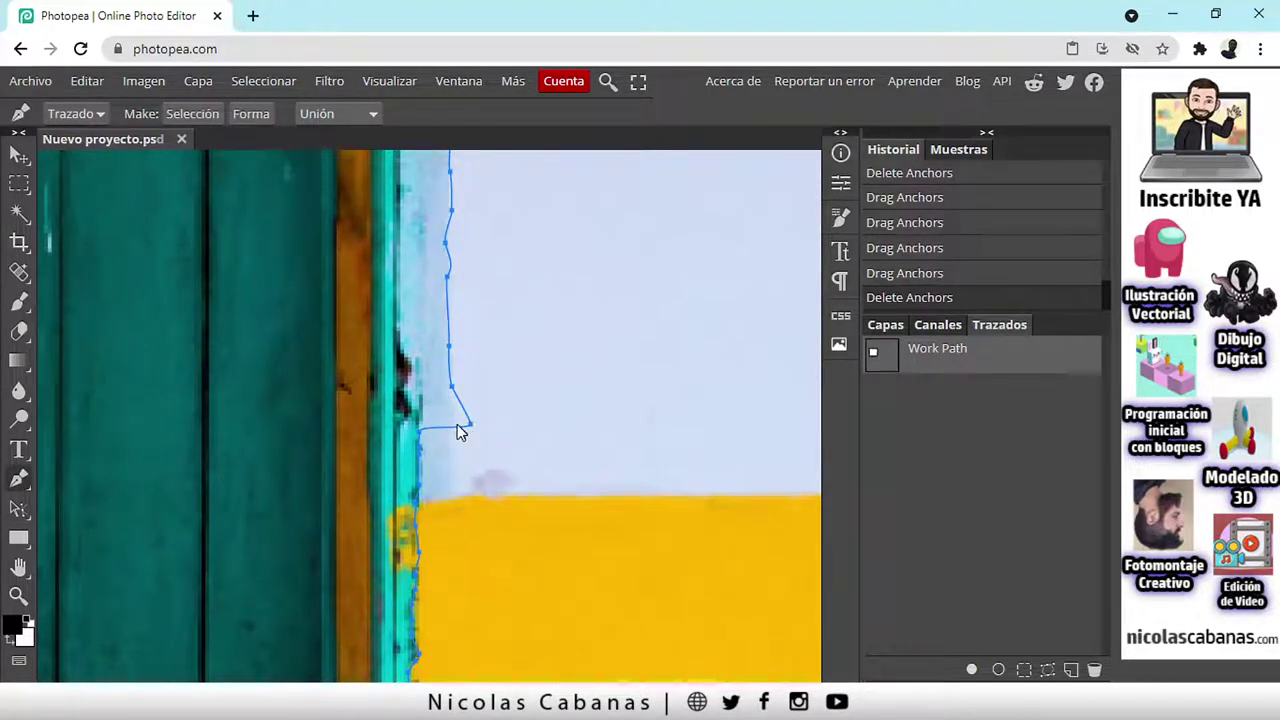
left_click(16, 511)
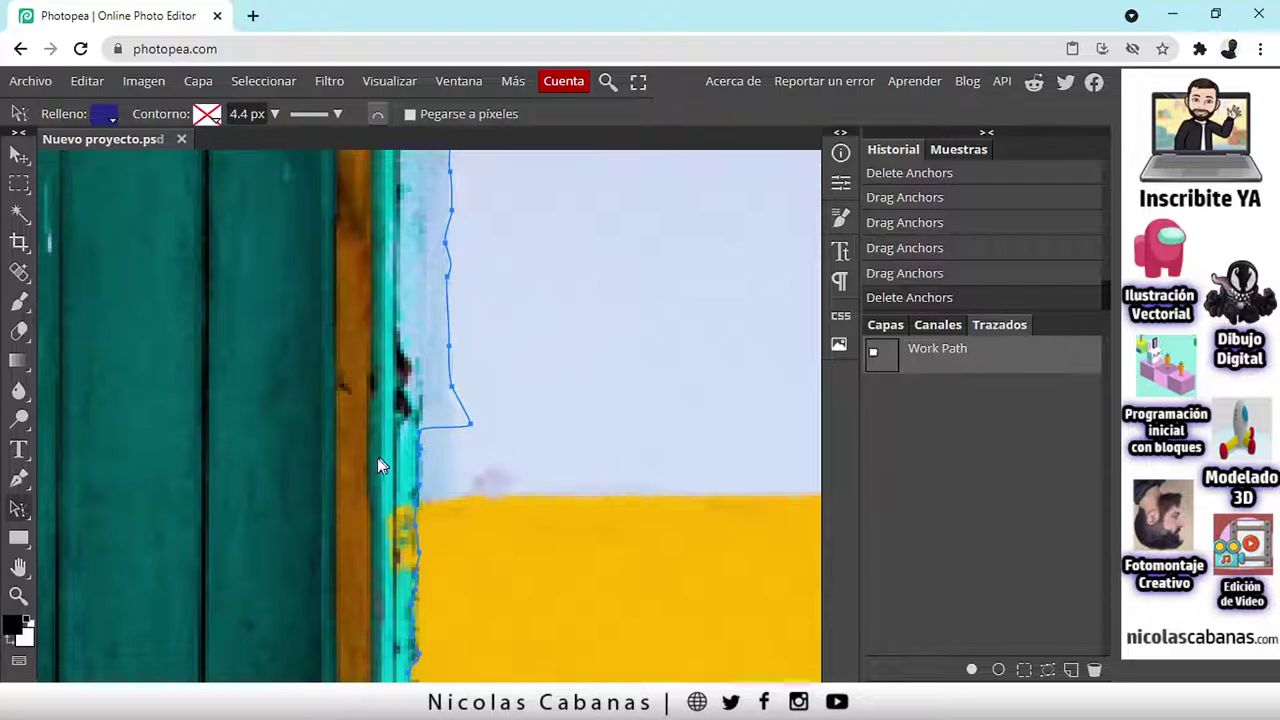
right_click(18, 509)
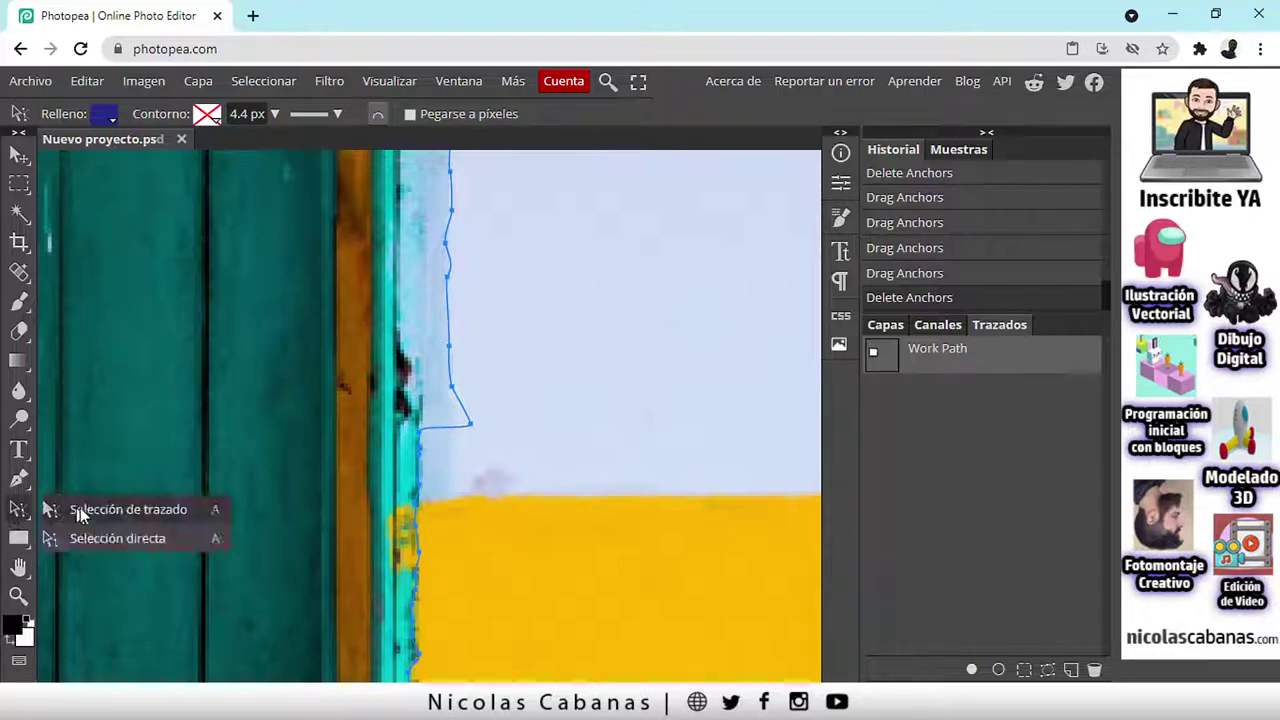
left_click(112, 534)
left_click_drag(437, 447, 455, 500)
mouse_move(421, 461)
left_mouse_down()
mouse_move(432, 495)
mouse_move(421, 461)
left_mouse_up()
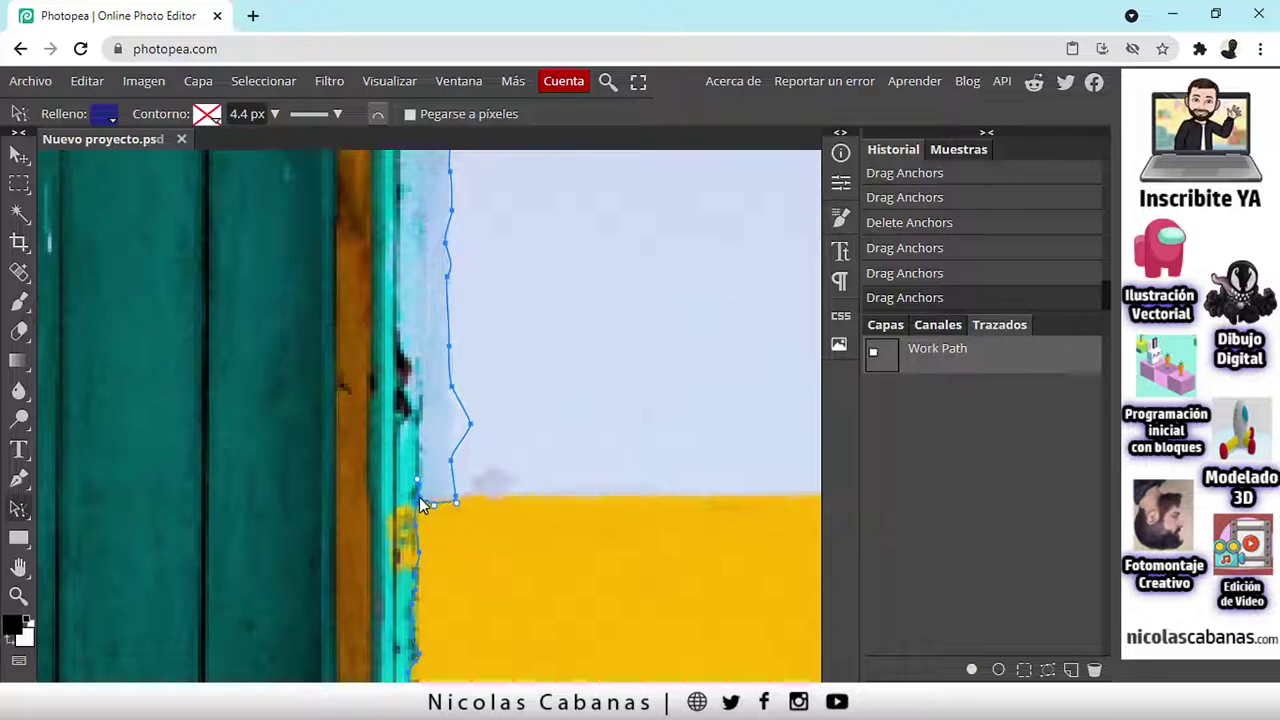
left_click_drag(456, 502, 440, 508)
left_click_drag(456, 425, 450, 426)
Step: Convert the corrected window path into a new selection with Anti-alias enabled, keeping the Pen tool in Trazado mode
scroll(460, 428, "down", 5)
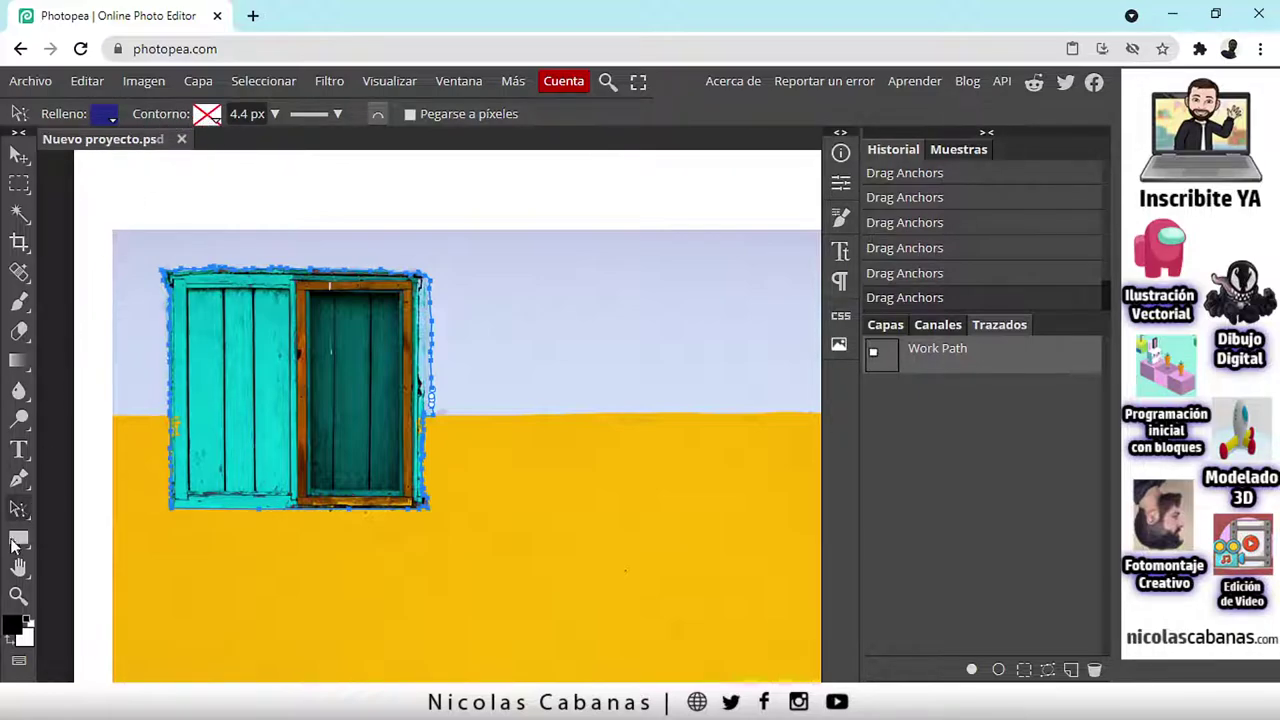
left_click(17, 481)
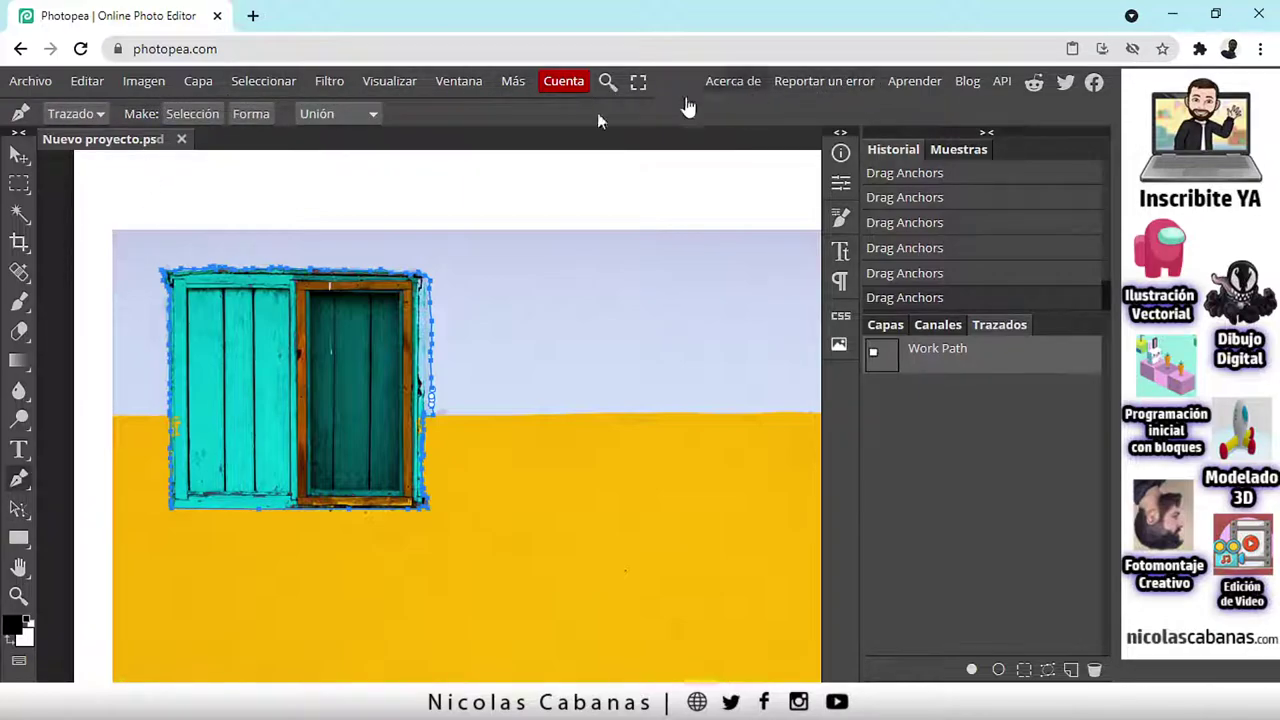
left_click(75, 114)
left_click(68, 136)
left_click(75, 116)
left_click(72, 153)
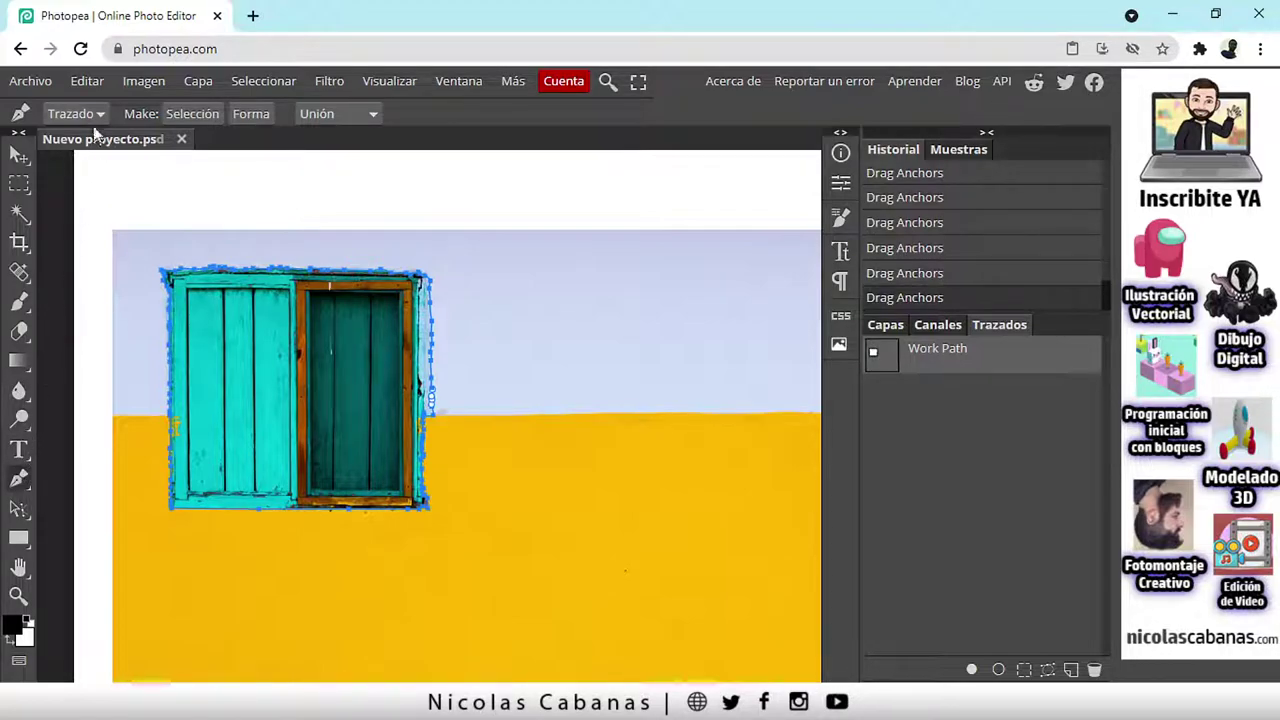
left_click(176, 116)
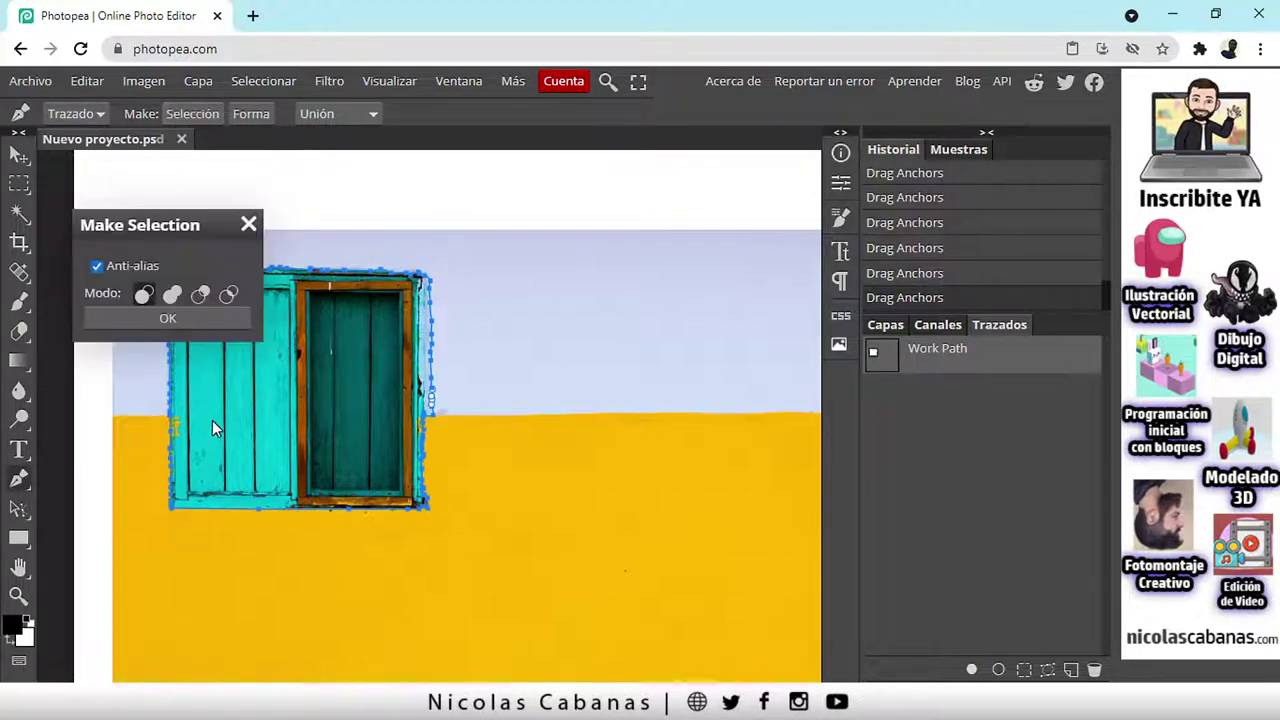
left_click(168, 315)
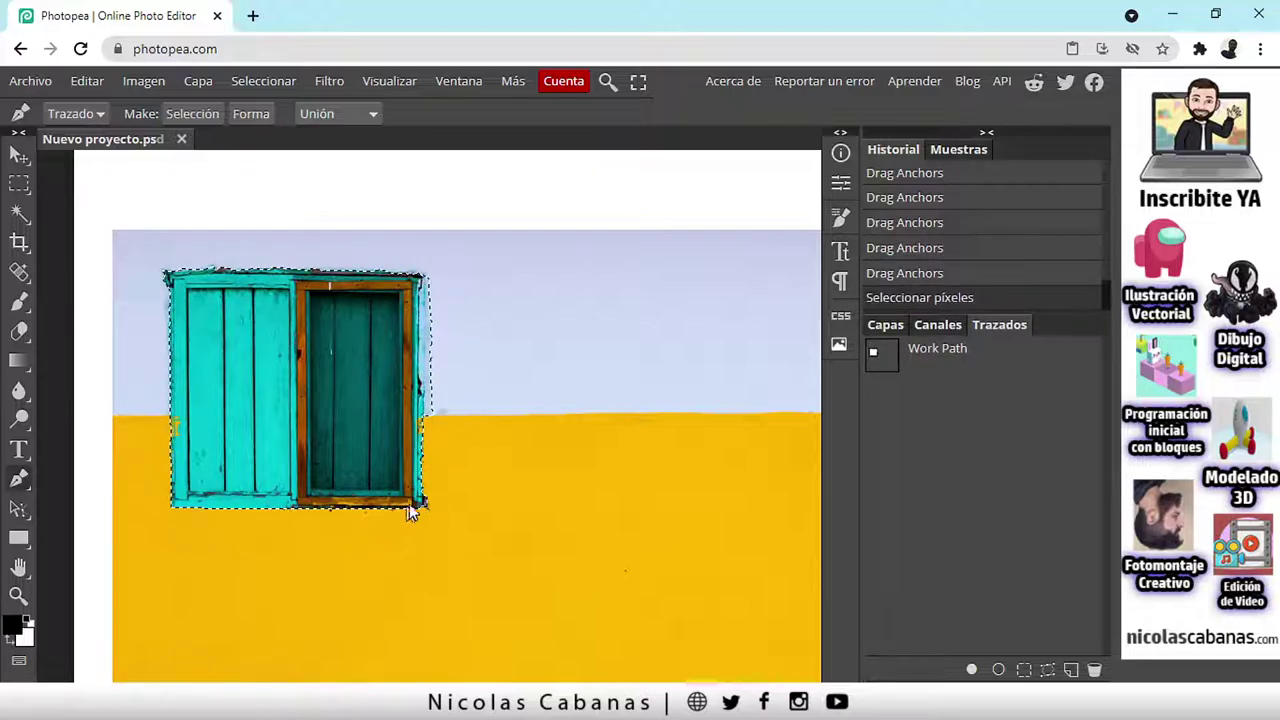
Step: Copy the reselected window from the photo layer and paste it as a new layer
scroll(417, 504, "down", 3)
scroll(422, 505, "down", 2)
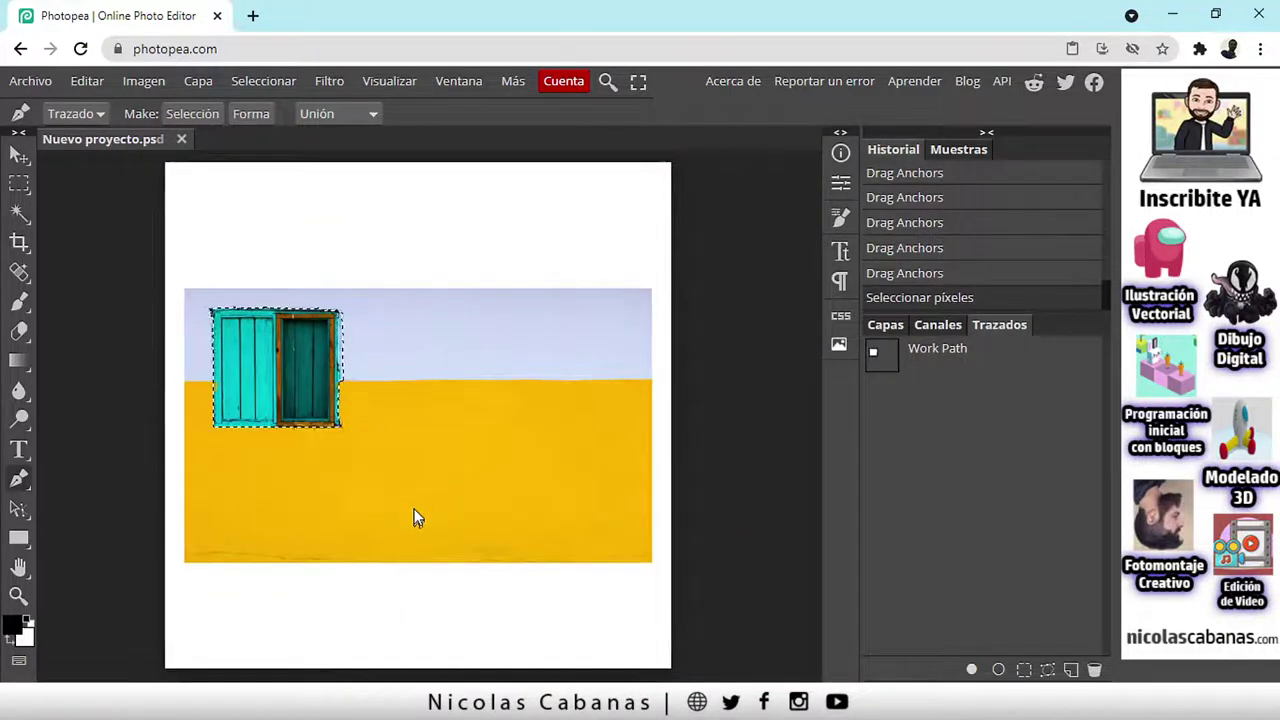
left_click(878, 326)
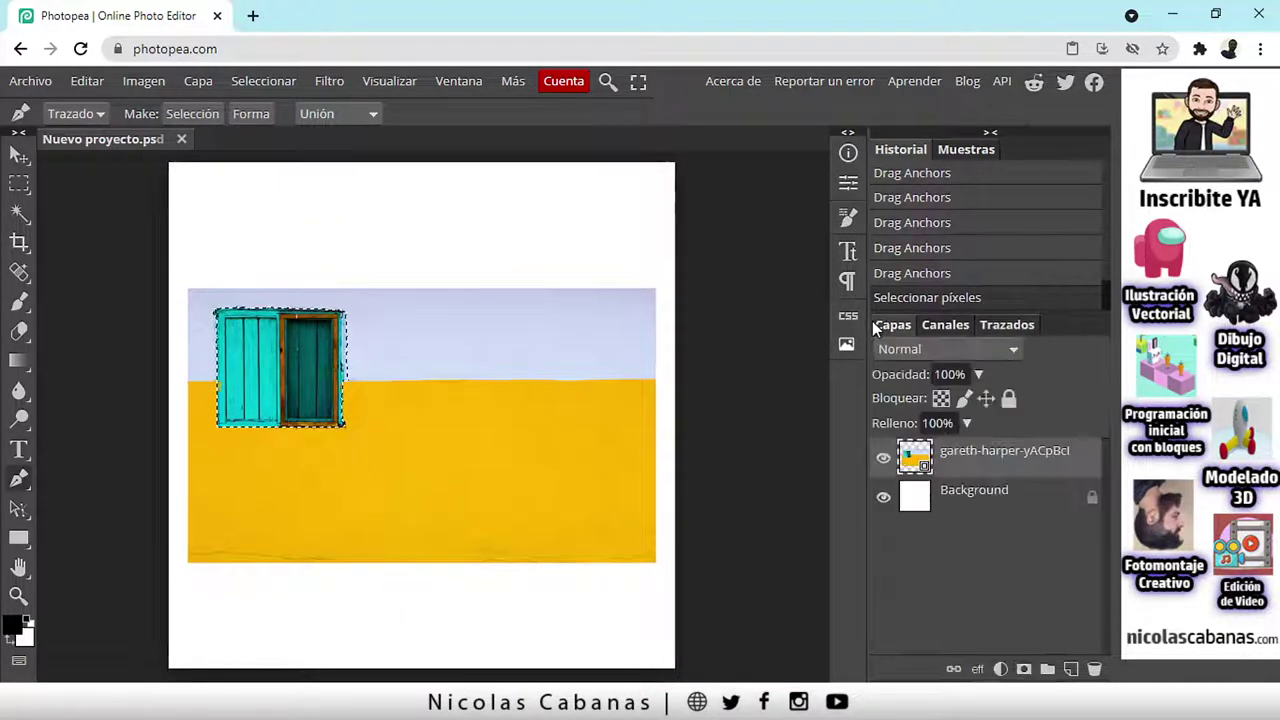
left_click(100, 81)
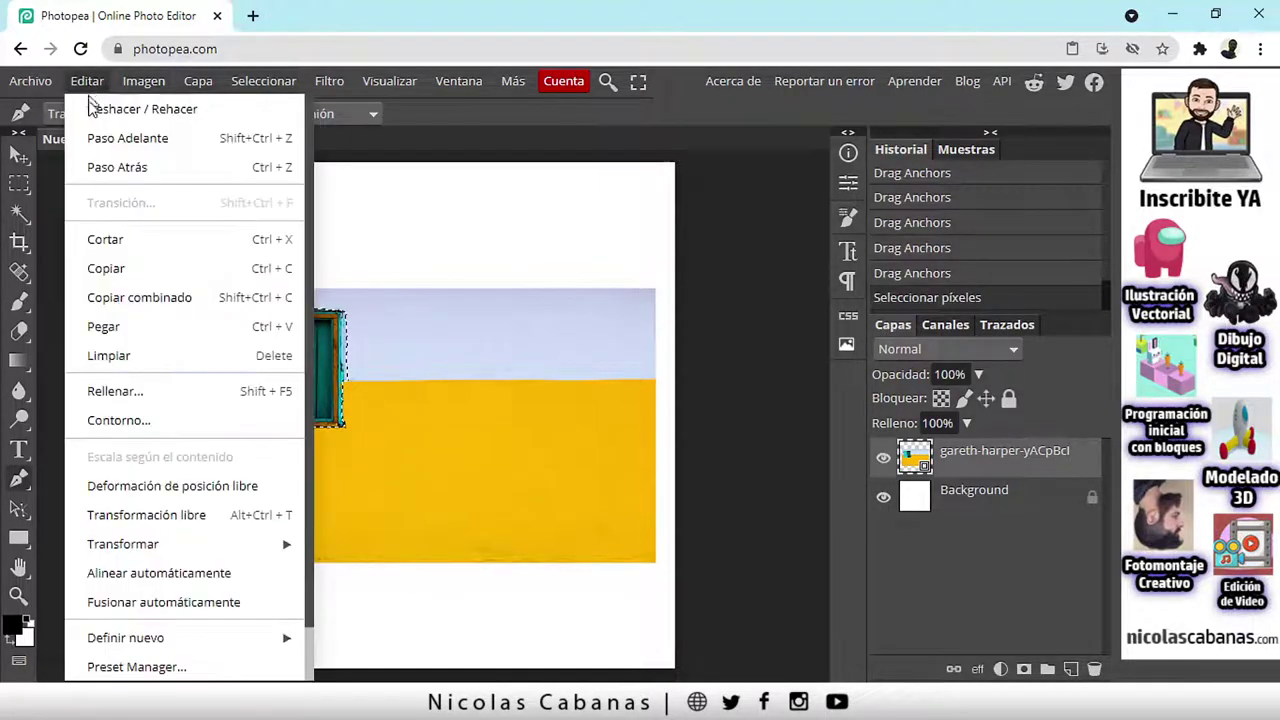
left_click(120, 280)
left_click(88, 81)
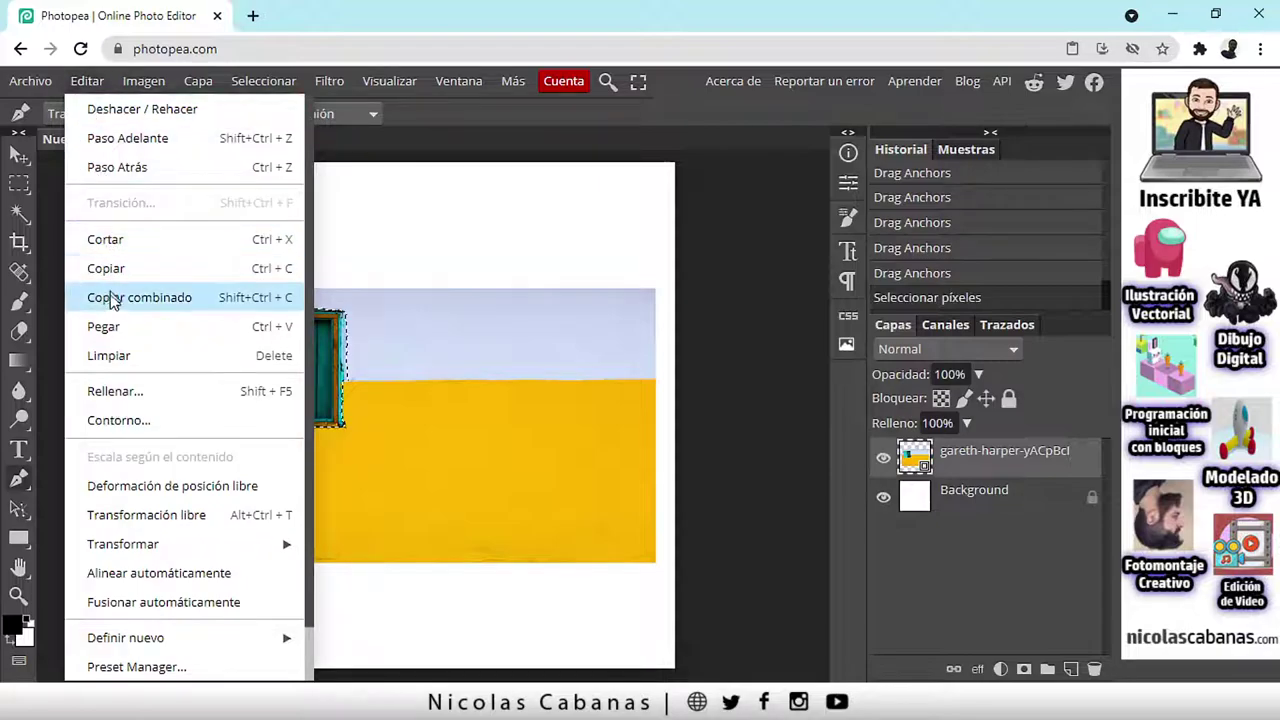
left_click(104, 328)
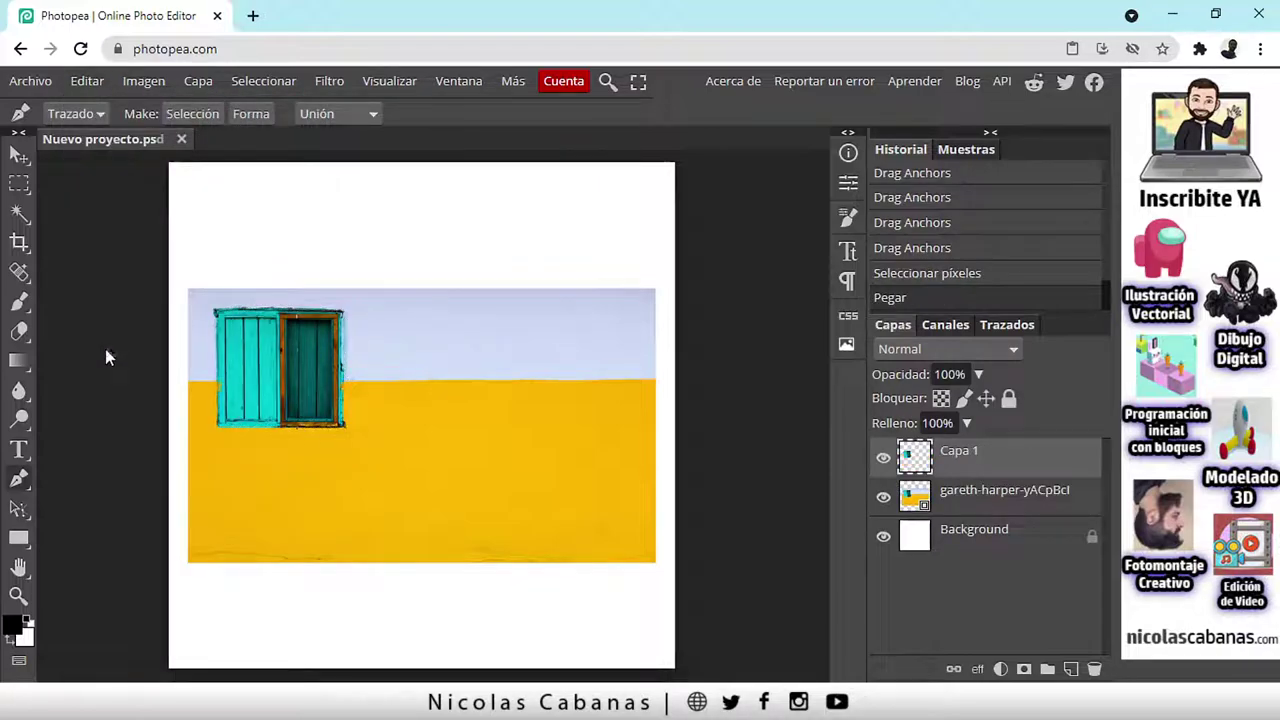
Step: Move the new window copy to the right part of the wall, undo the placement once, and reposition it level with the original
left_click(19, 157)
left_click_drag(279, 395, 510, 398)
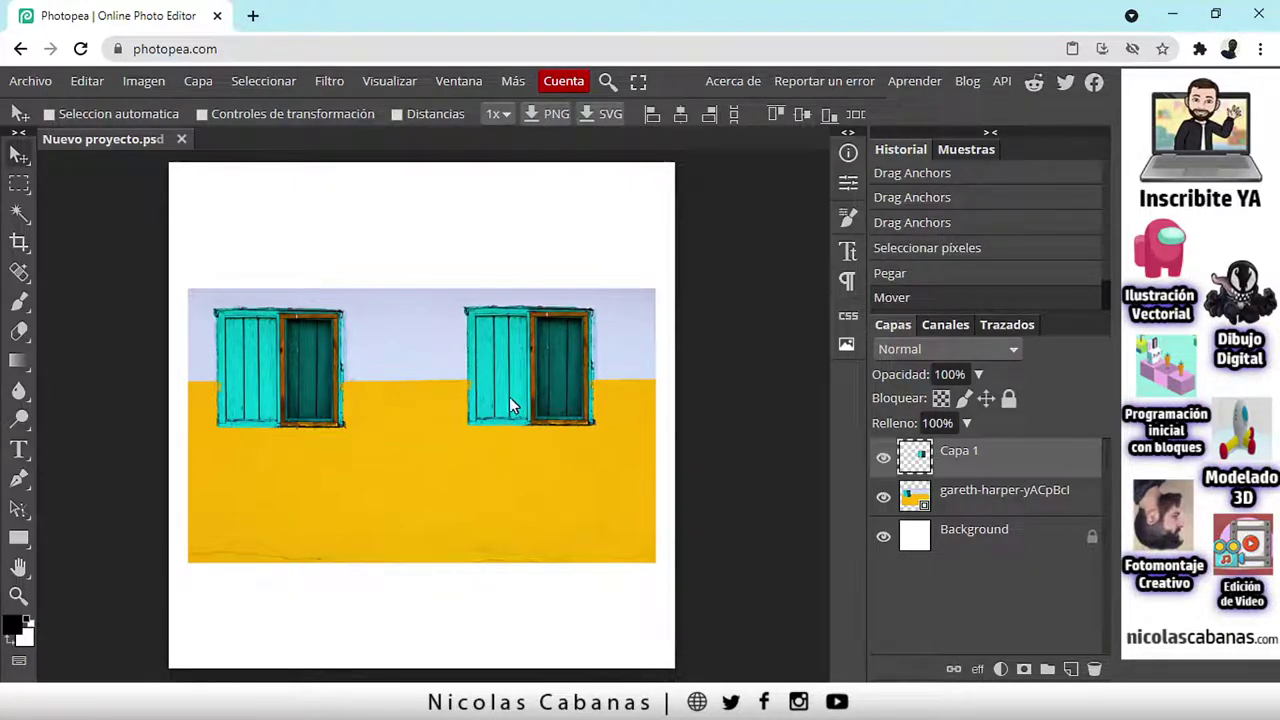
left_click(932, 279)
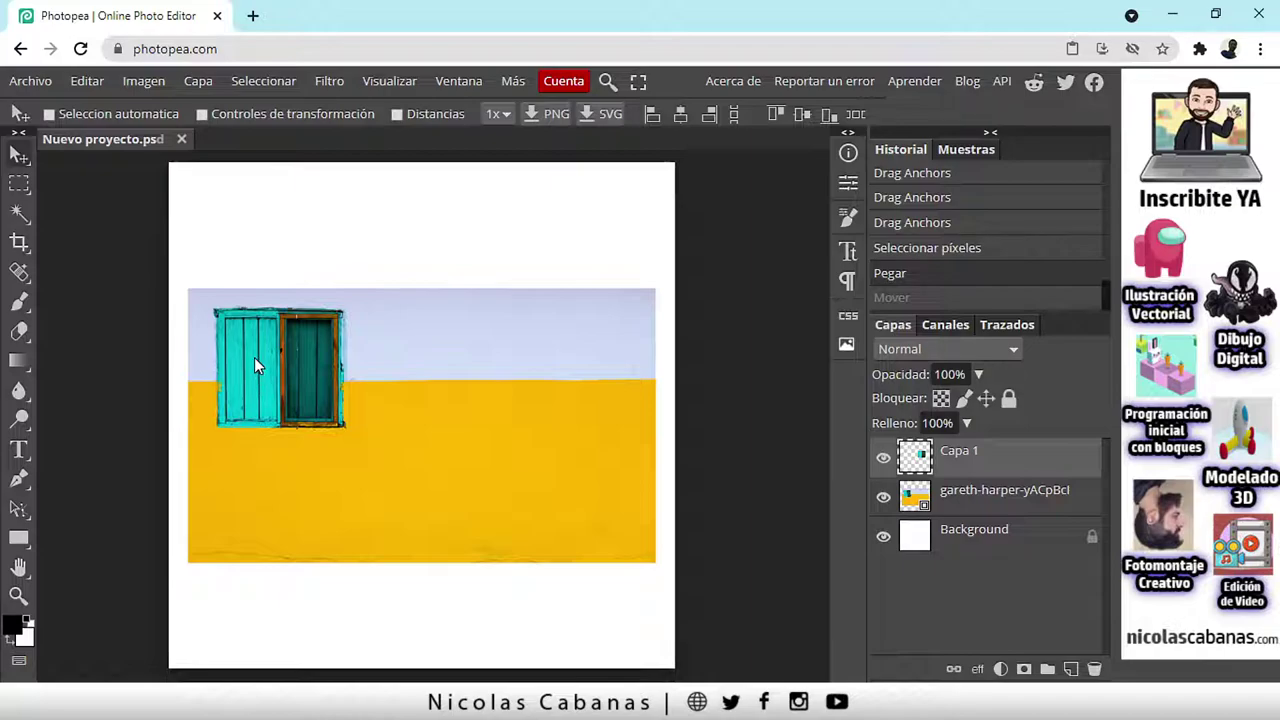
left_click_drag(254, 357, 505, 354)
Step: Step back through the history to the last Drag Anchors state and forward again to the final Mover state
left_click(87, 81)
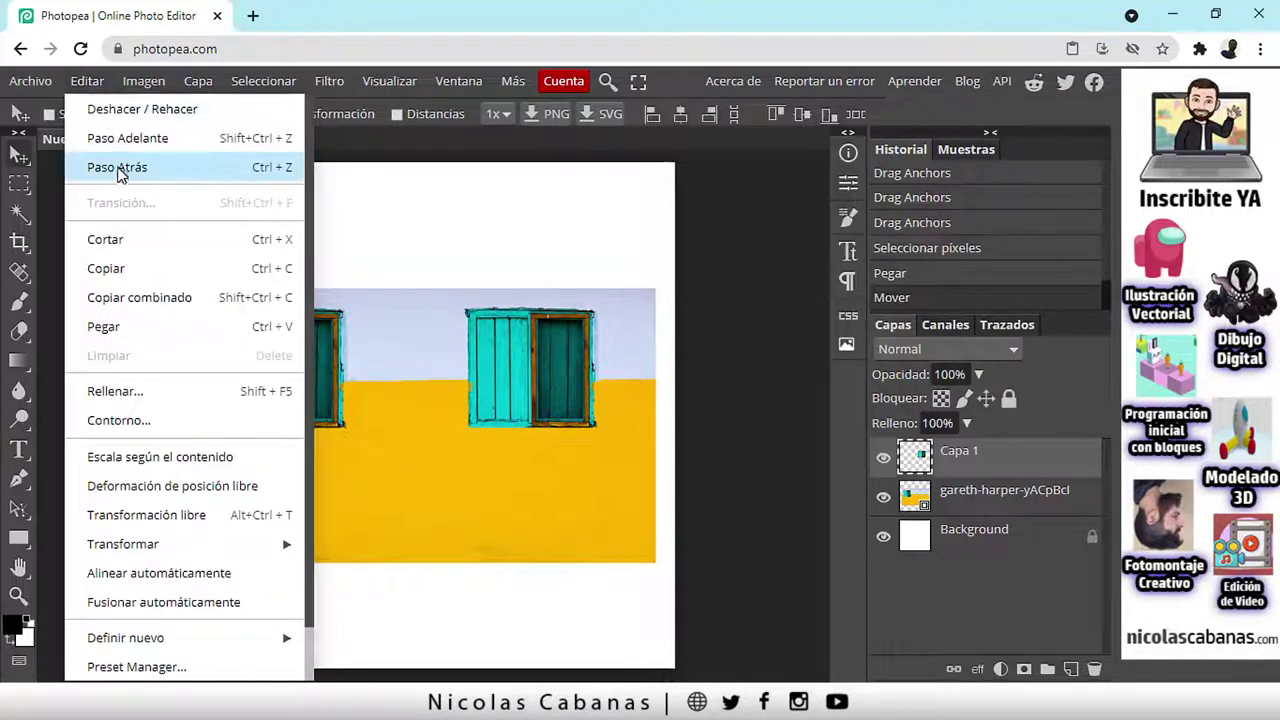
left_click(898, 148)
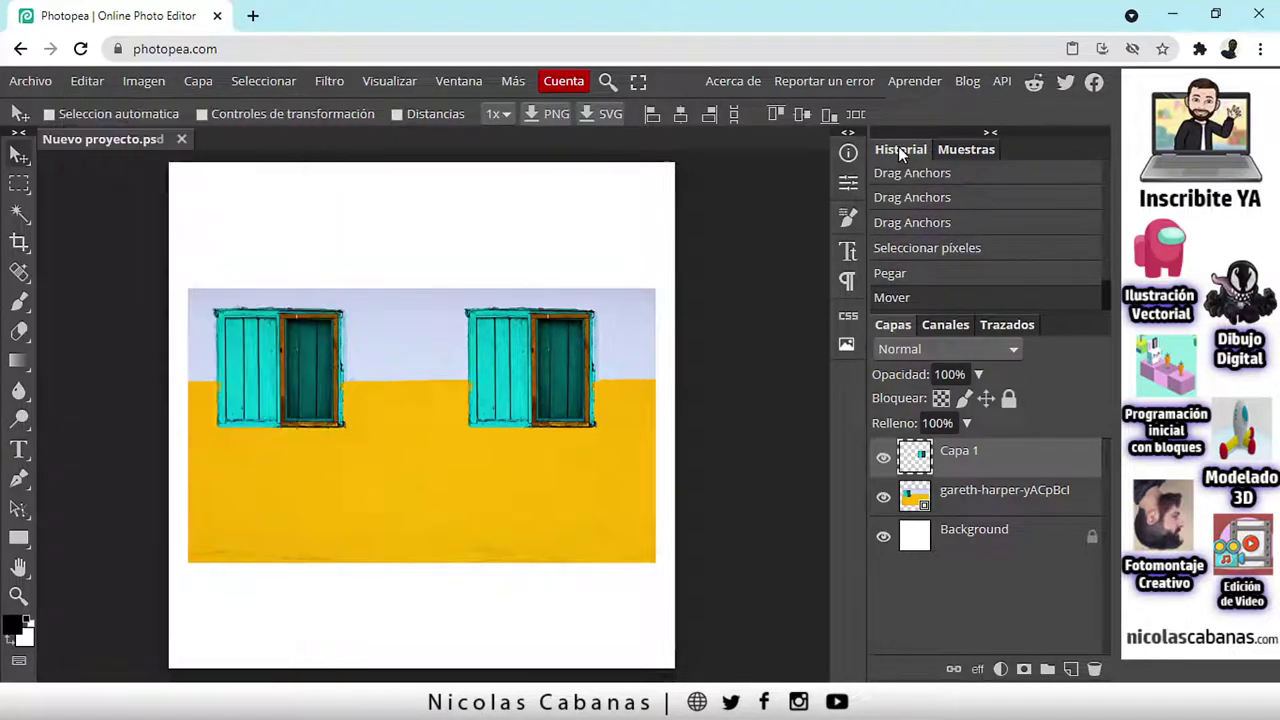
left_click(910, 274)
left_click(916, 250)
left_click(921, 234)
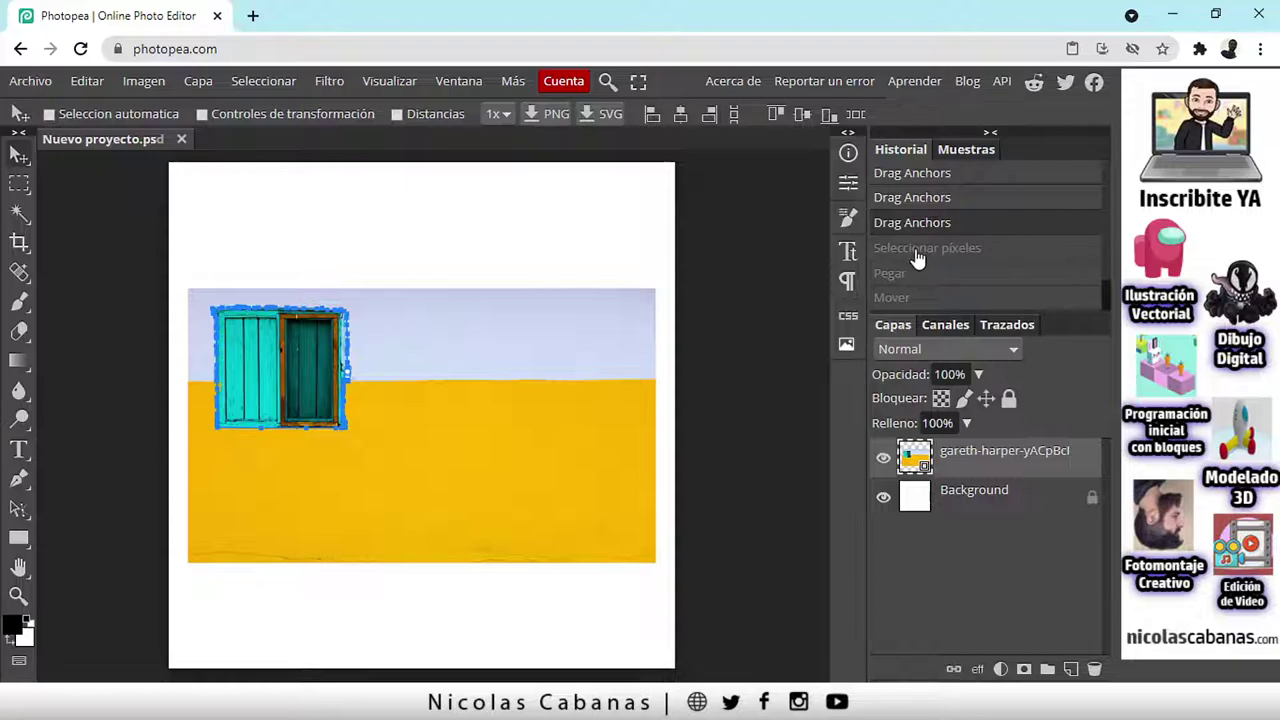
left_click(918, 250)
left_click(915, 274)
left_click(914, 299)
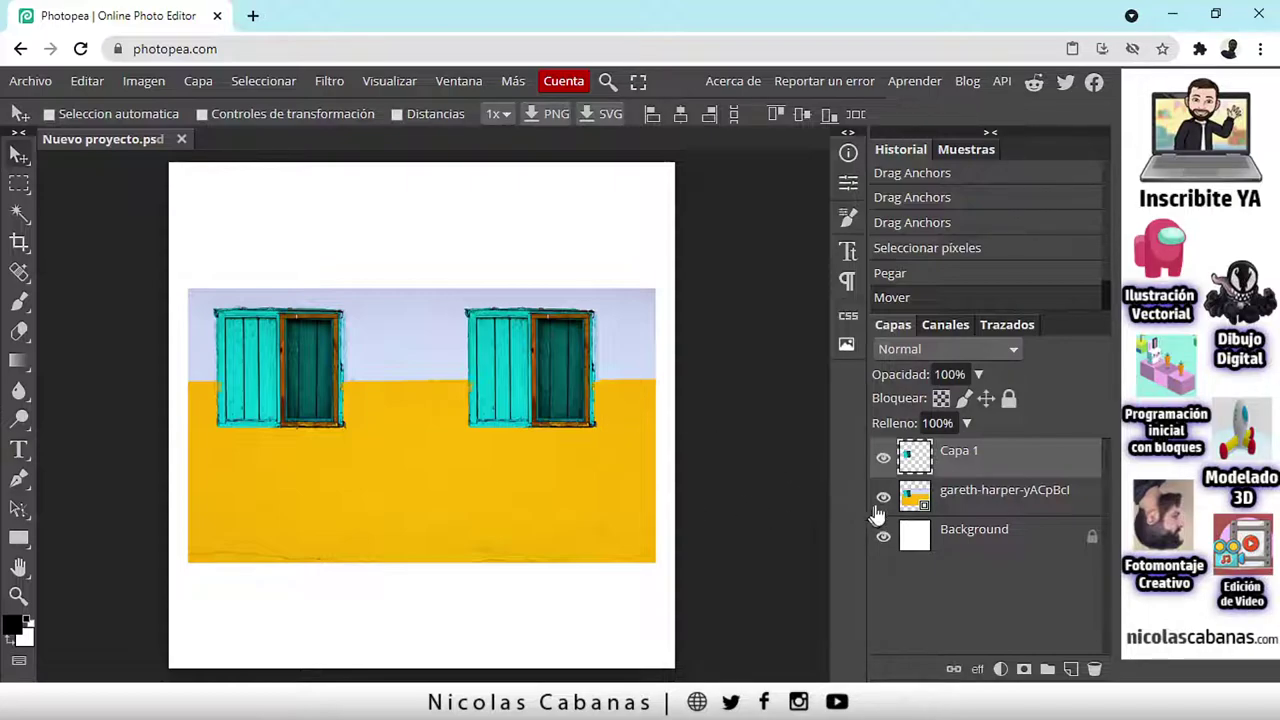
Step: Delete the Capa 1 layer containing the window copy, leaving only the photo and Background layers
left_click(1094, 670)
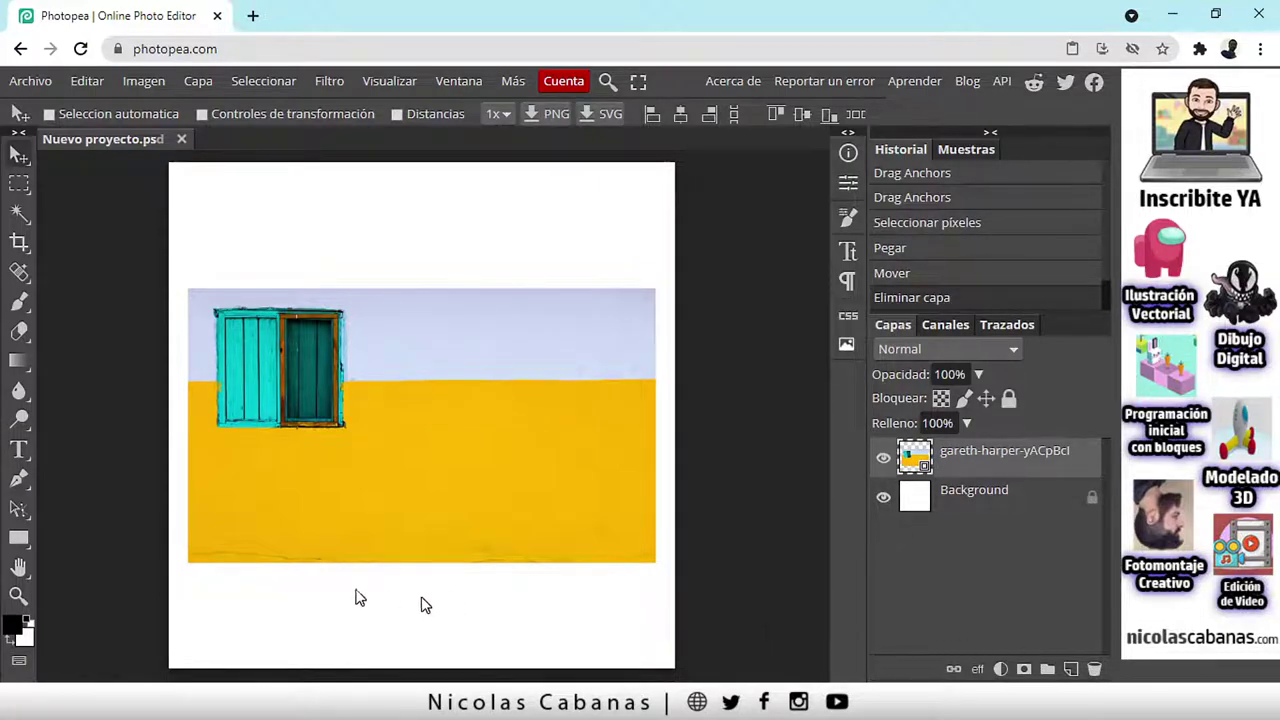
scroll(133, 363, "up", 3)
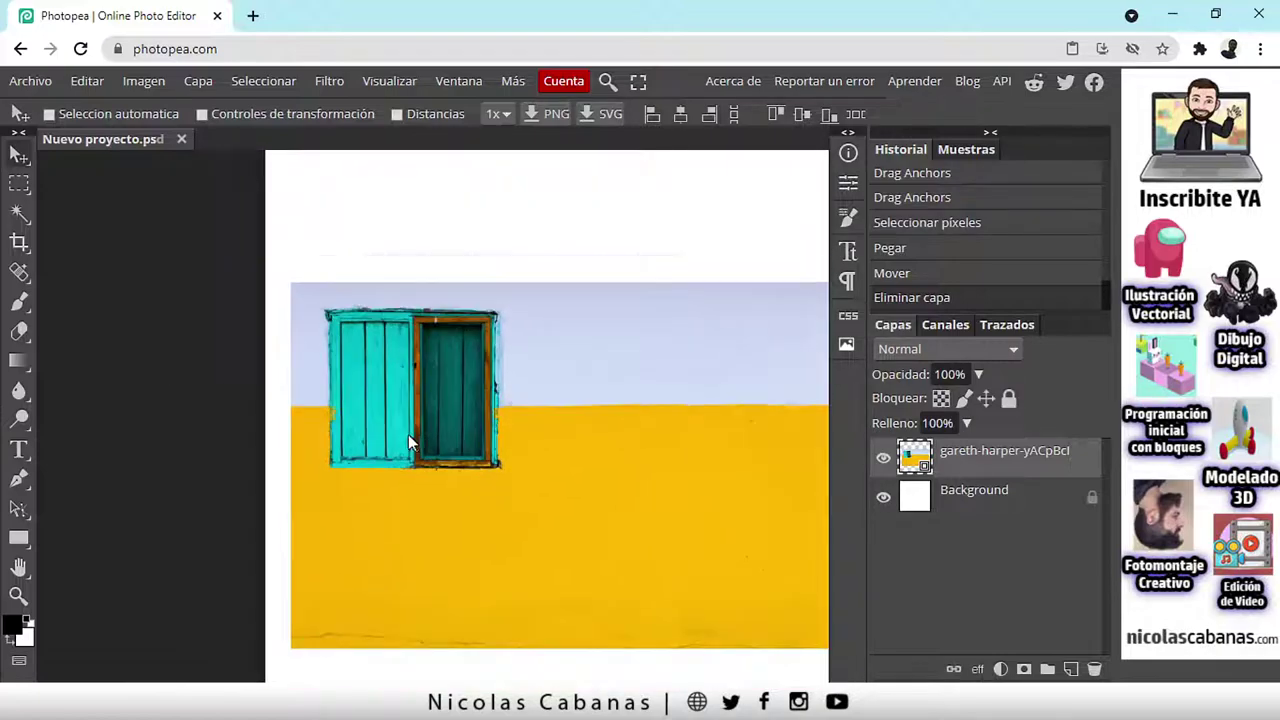
scroll(410, 455, "down", 2)
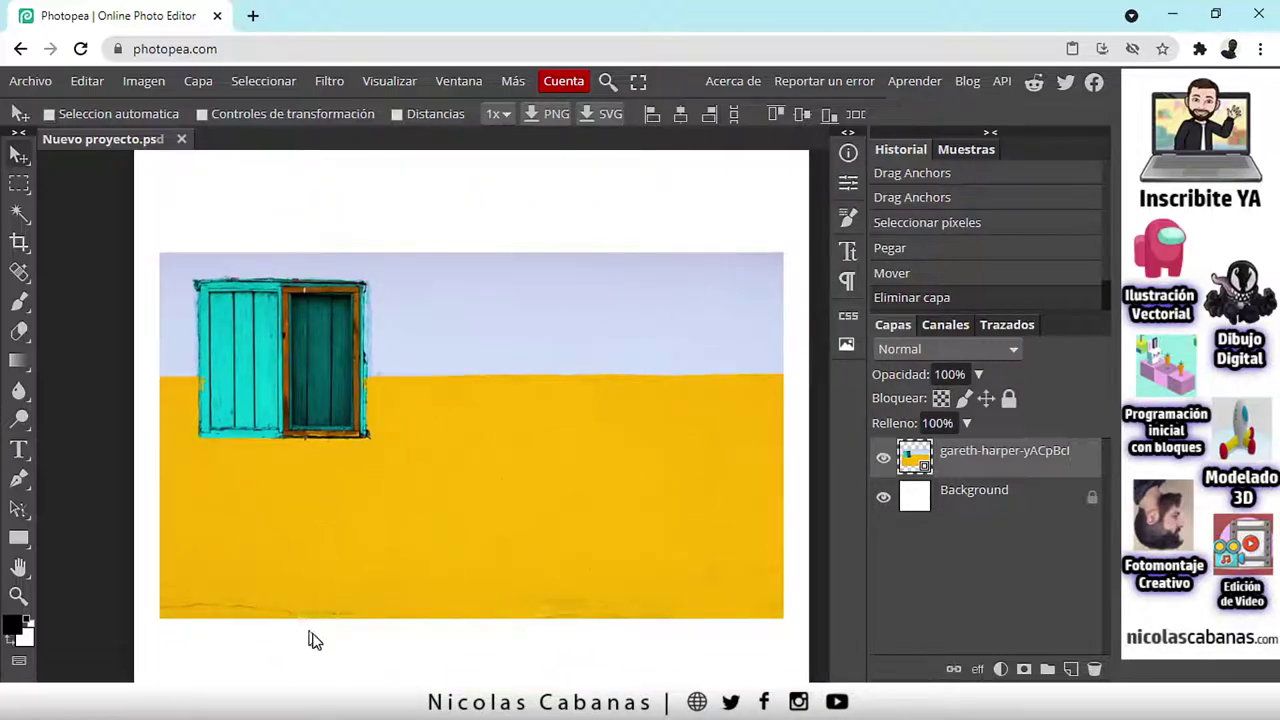
scroll(240, 409, "up", 3)
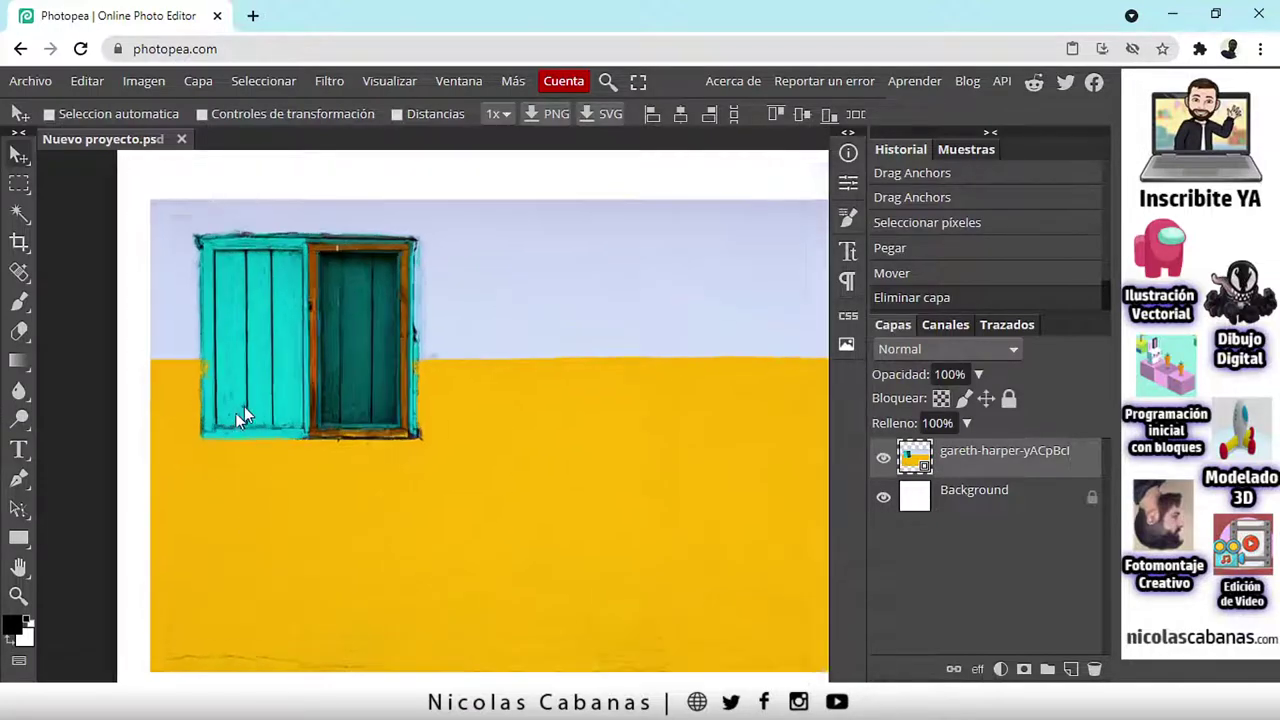
scroll(361, 365, "down", 3)
left_click_drag(439, 330, 466, 424)
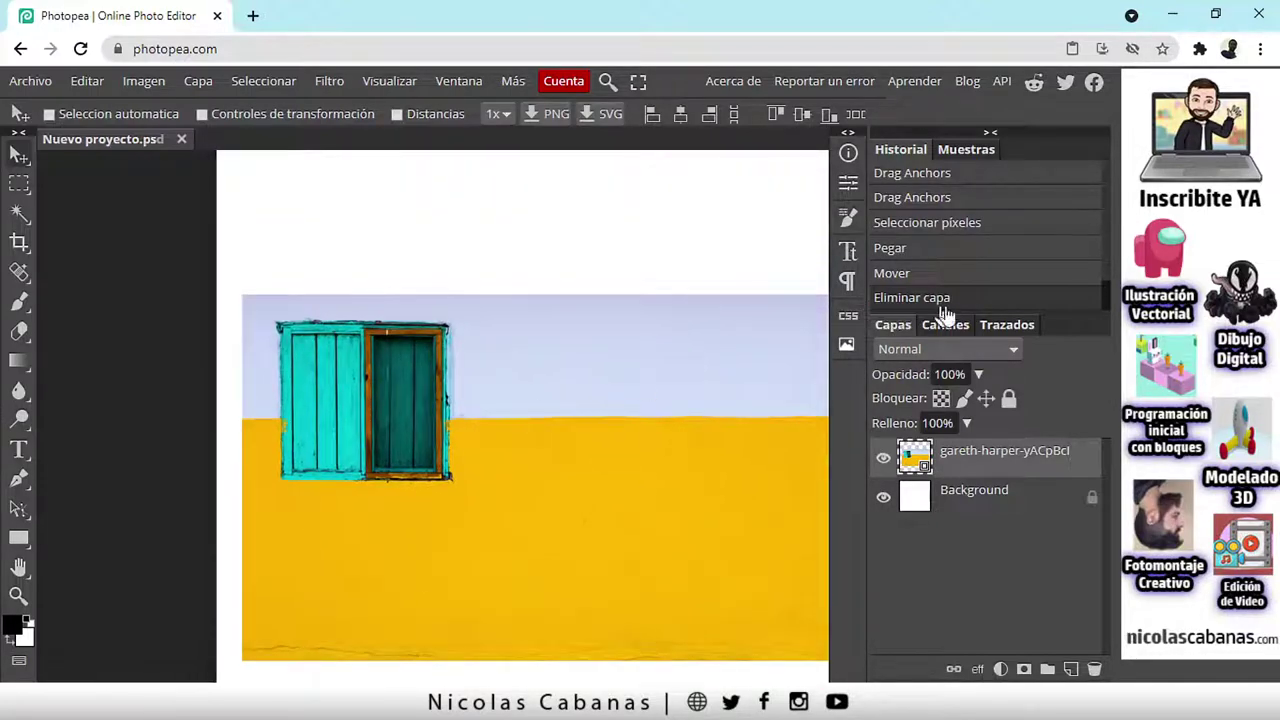
Step: Activate the saved Work Path and convert it into a selection around the window using the Pen tool
left_click(1006, 325)
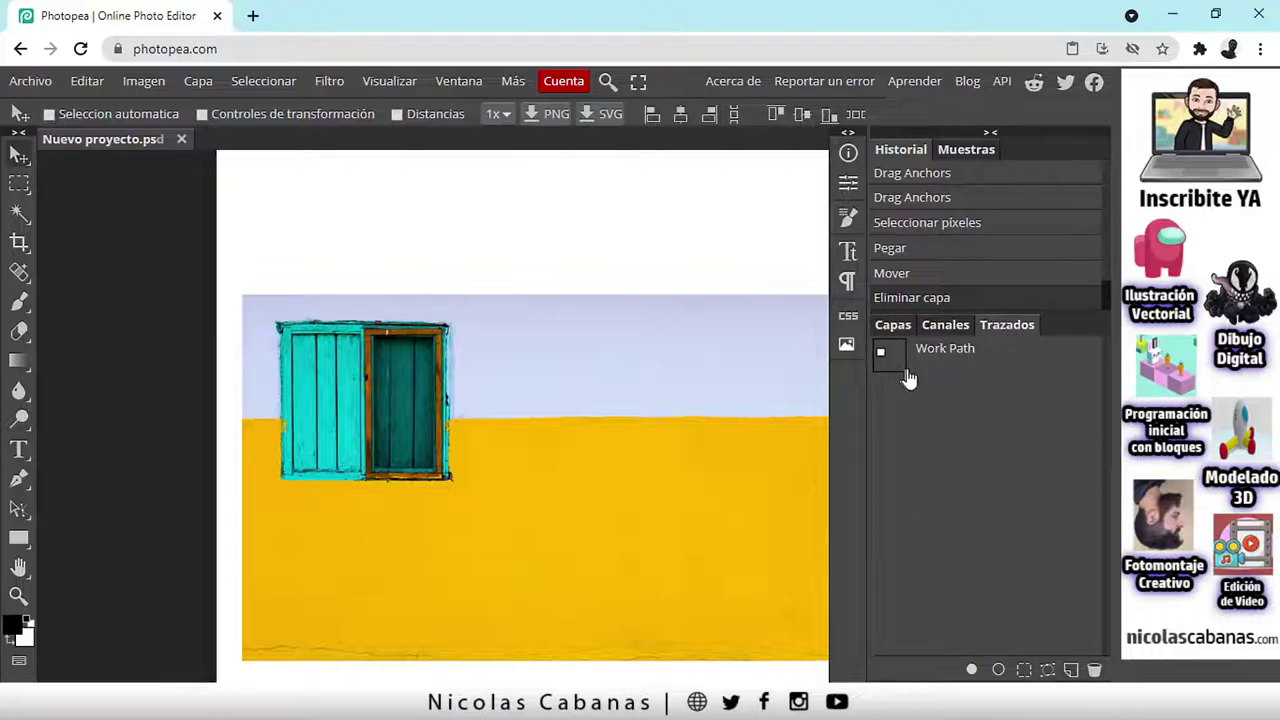
left_click(953, 355)
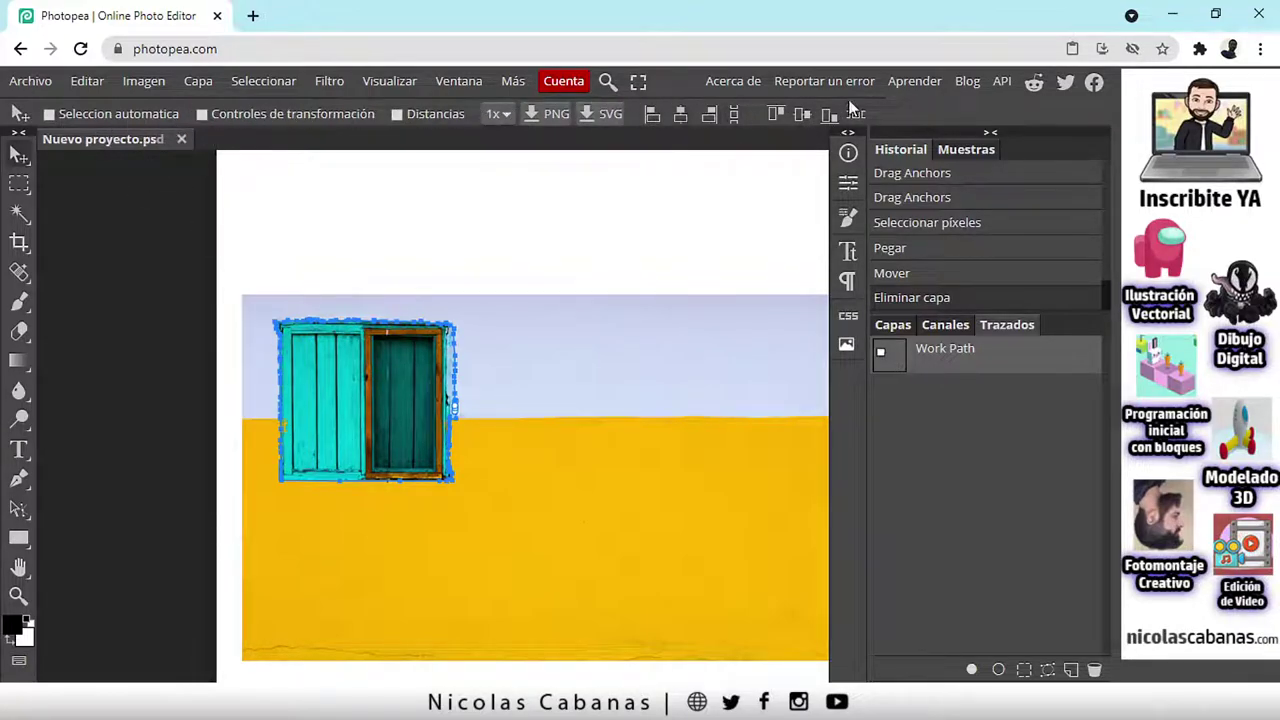
left_click(18, 484)
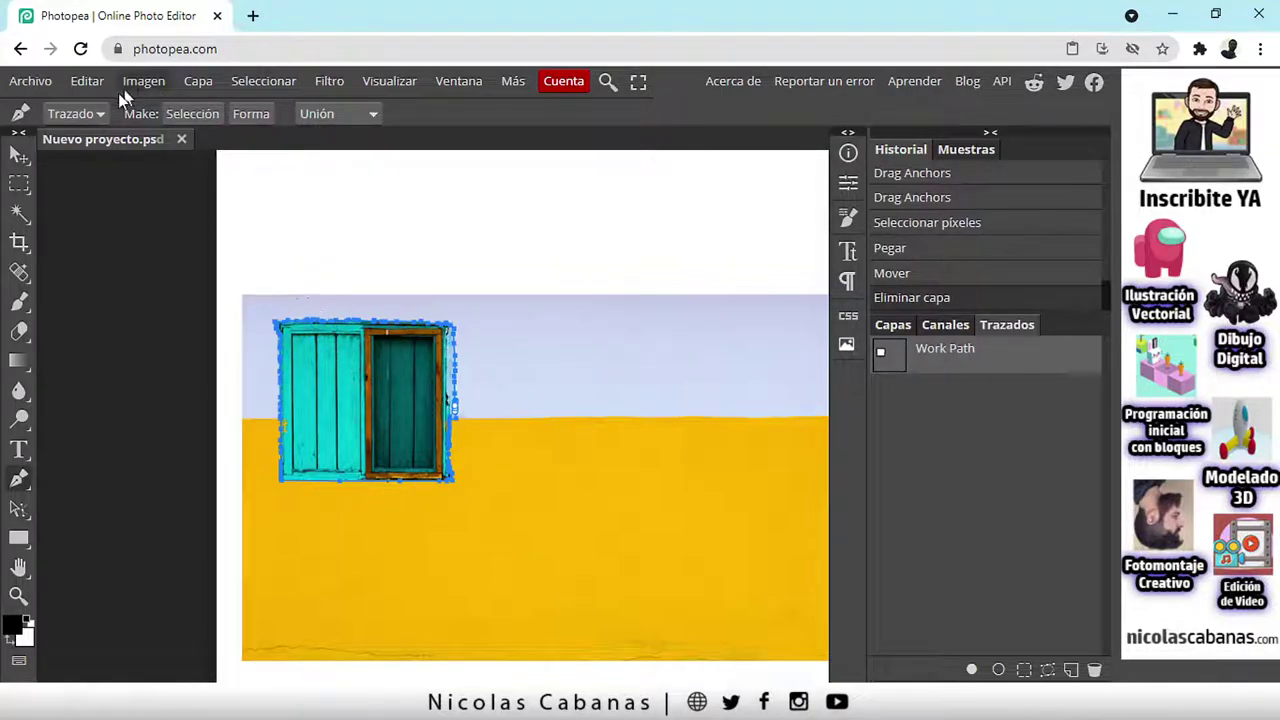
left_click(186, 115)
left_click(152, 312)
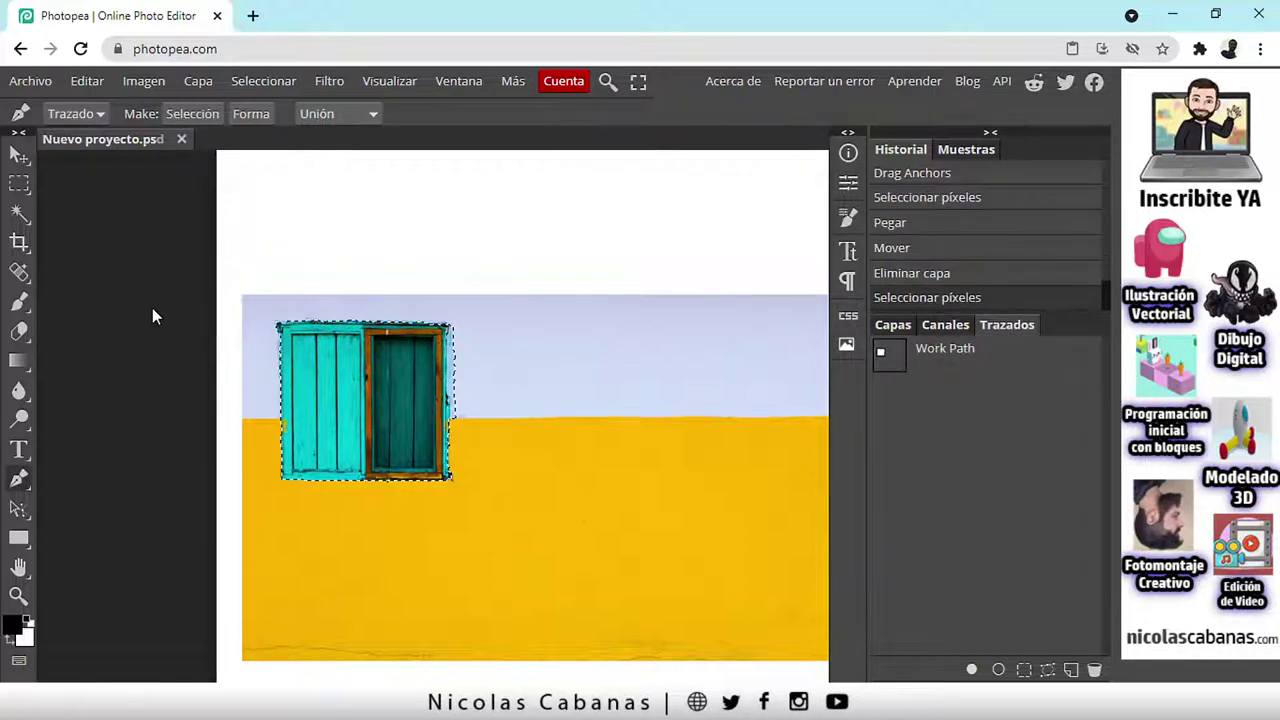
Step: Add a raster mask to the photo layer from the window selection and inspect the cut-out's edges
left_click(893, 327)
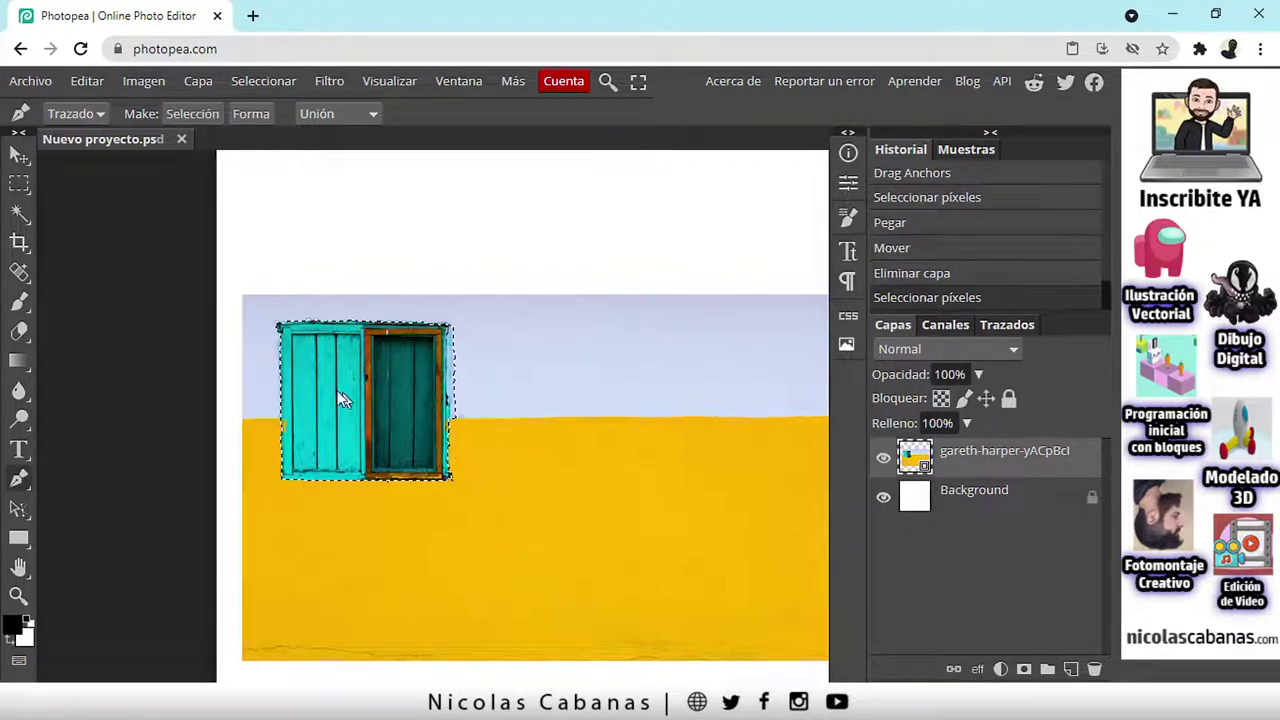
key("ctrl+minus")
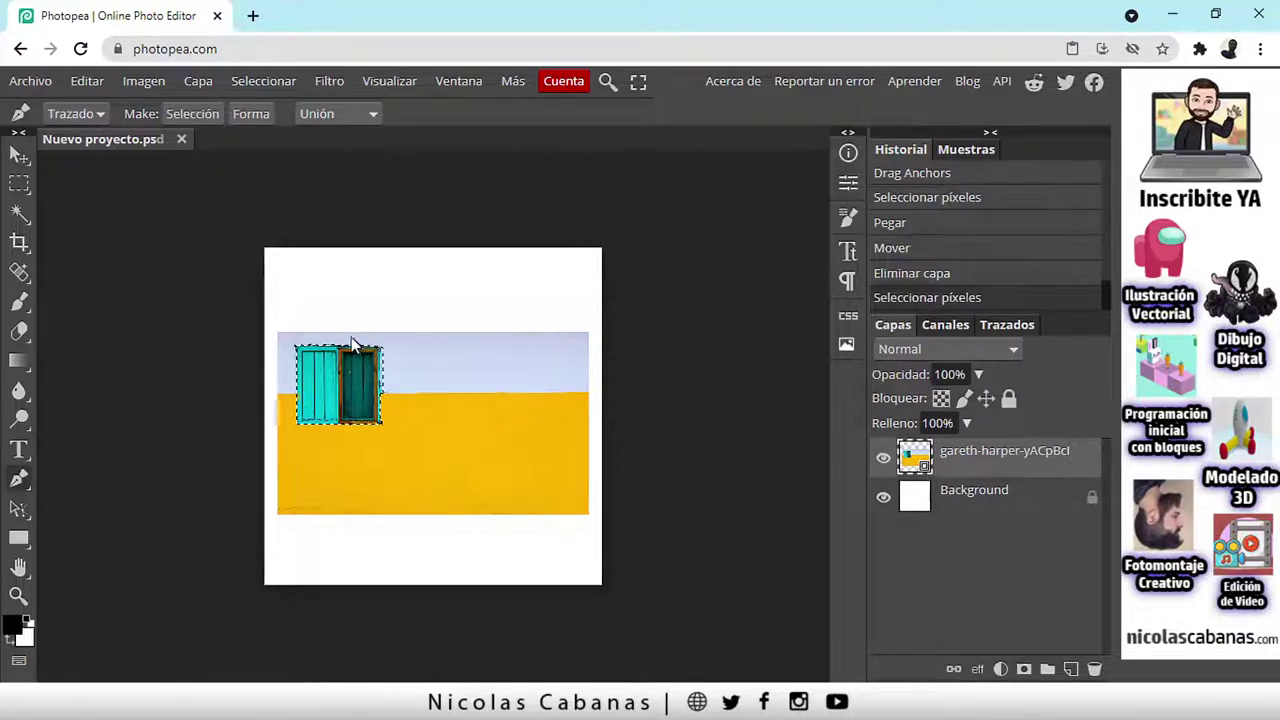
left_click(1024, 669)
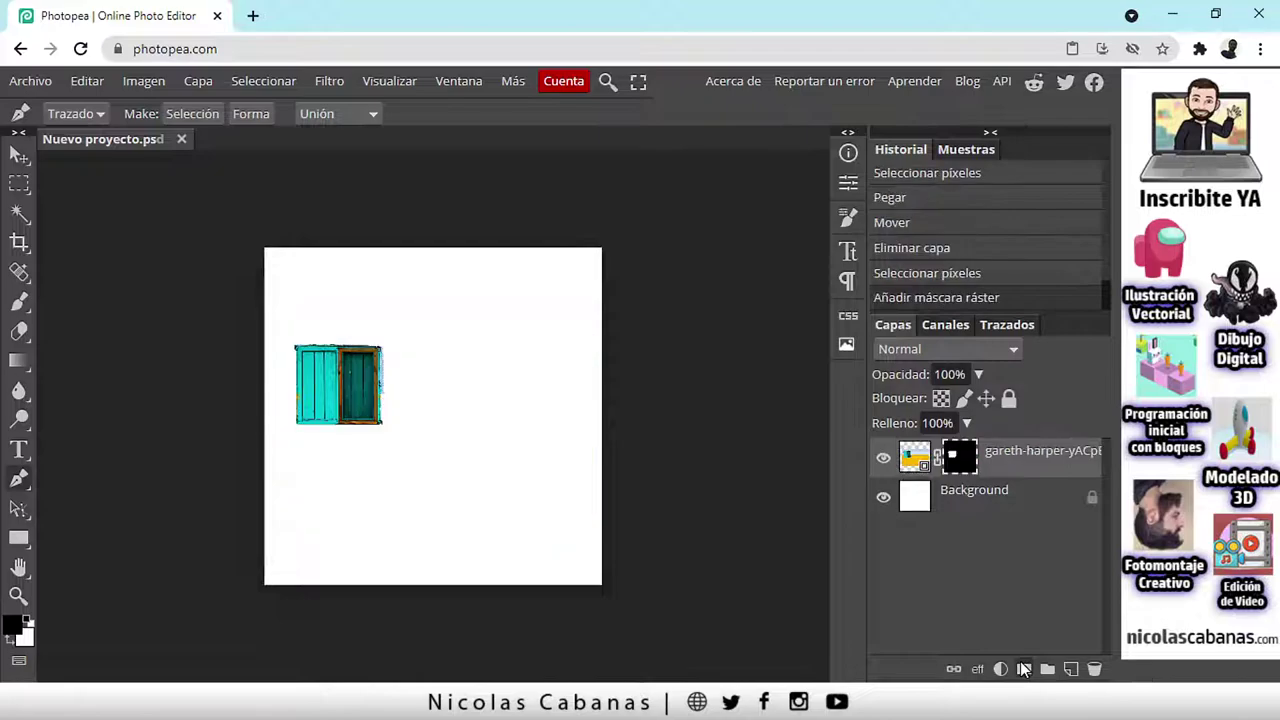
scroll(304, 388, "up", 3)
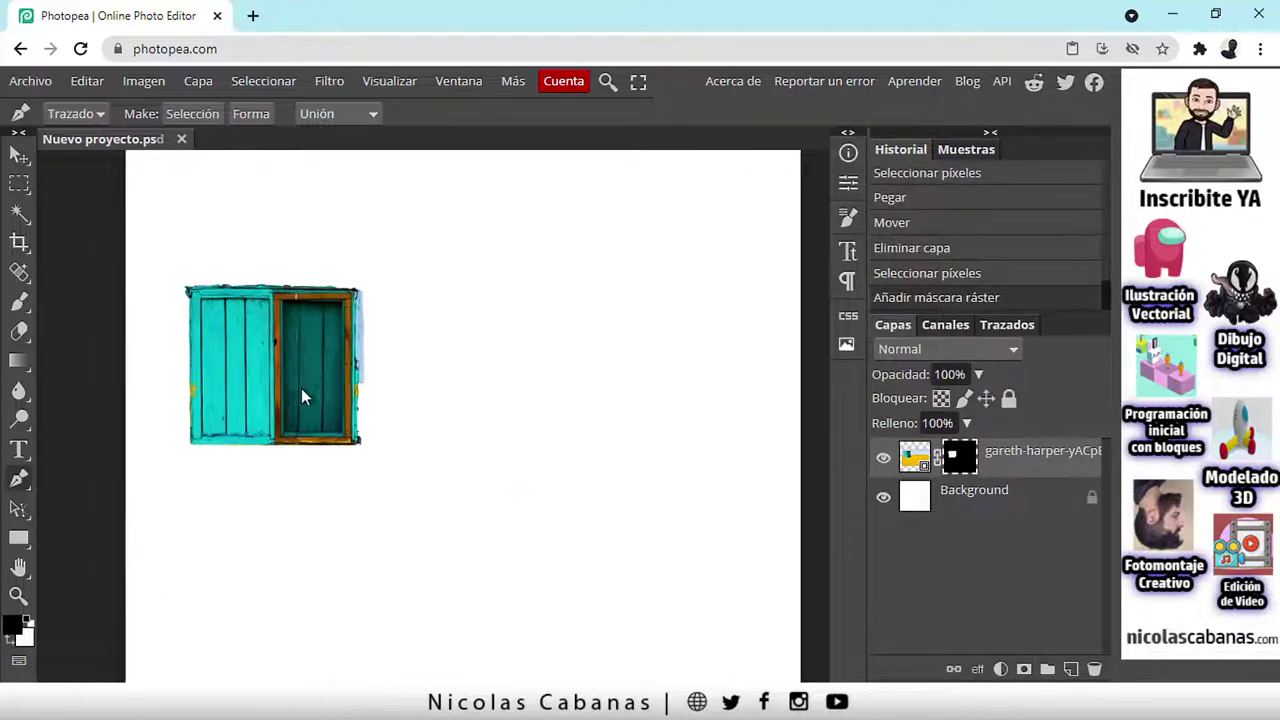
left_click_drag(262, 390, 368, 450)
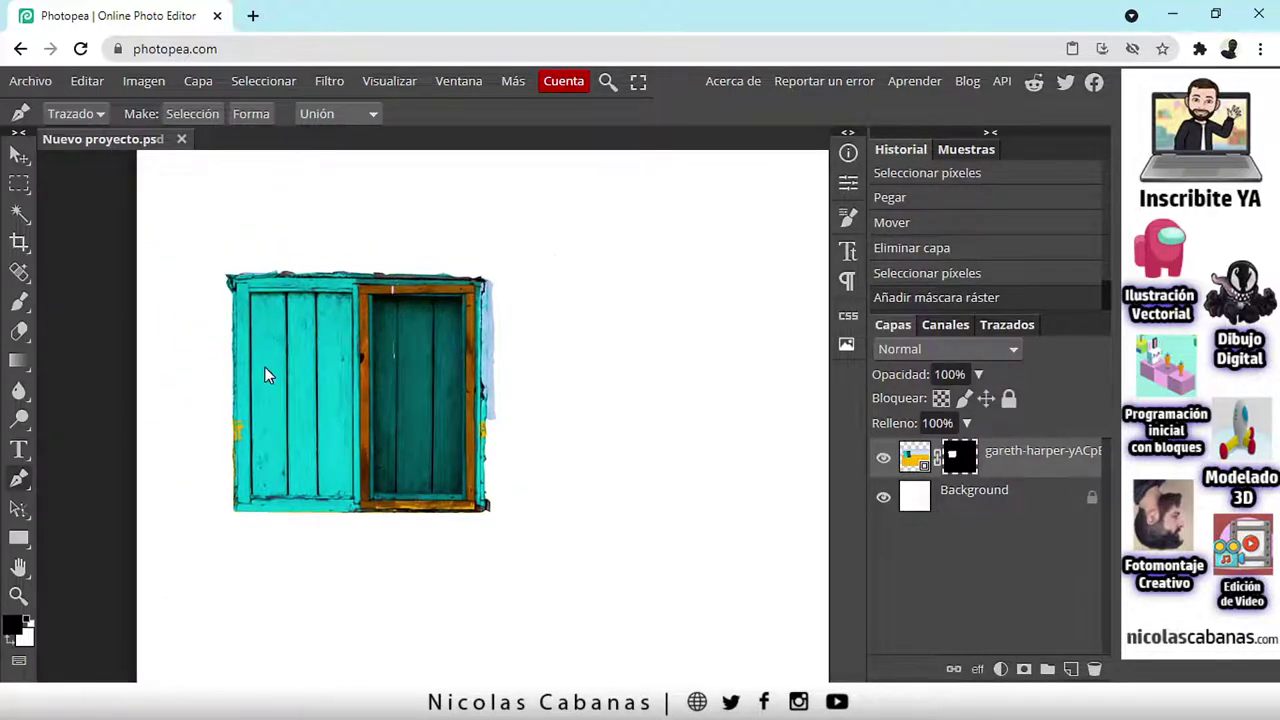
scroll(266, 372, "up", 2)
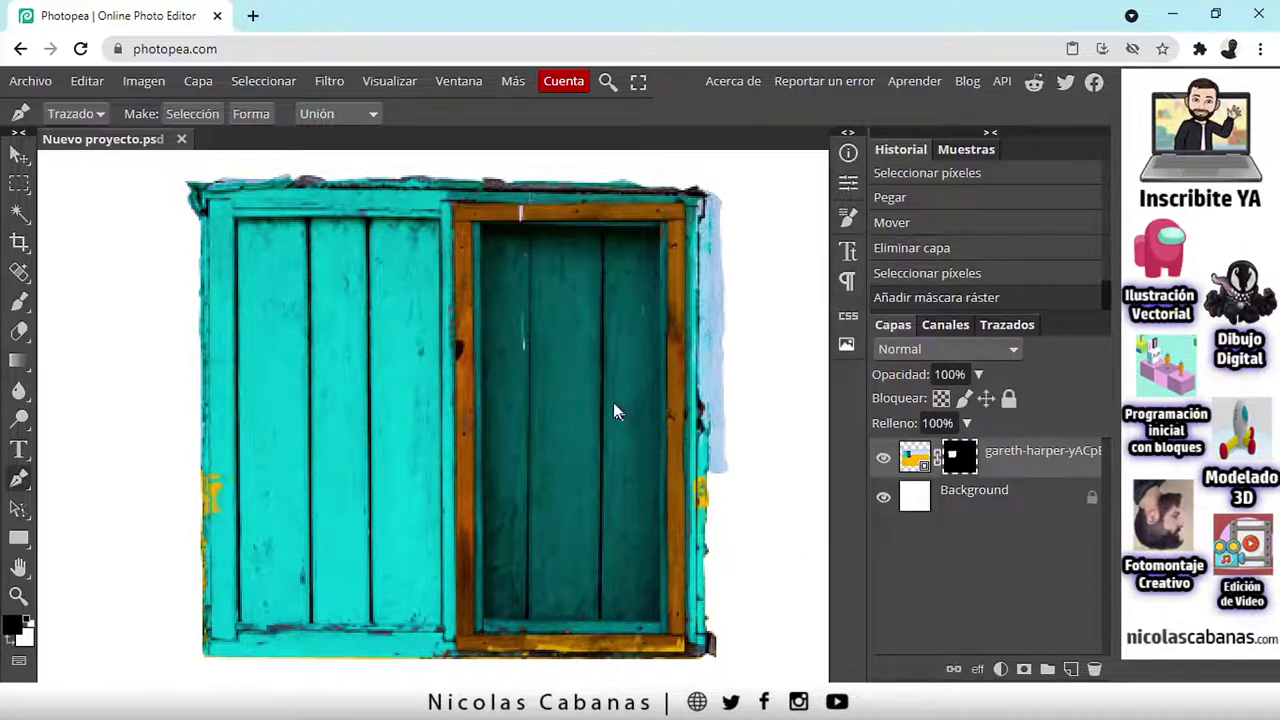
scroll(605, 410, "down", 3)
scroll(598, 414, "down", 1)
left_click_drag(600, 403, 344, 386)
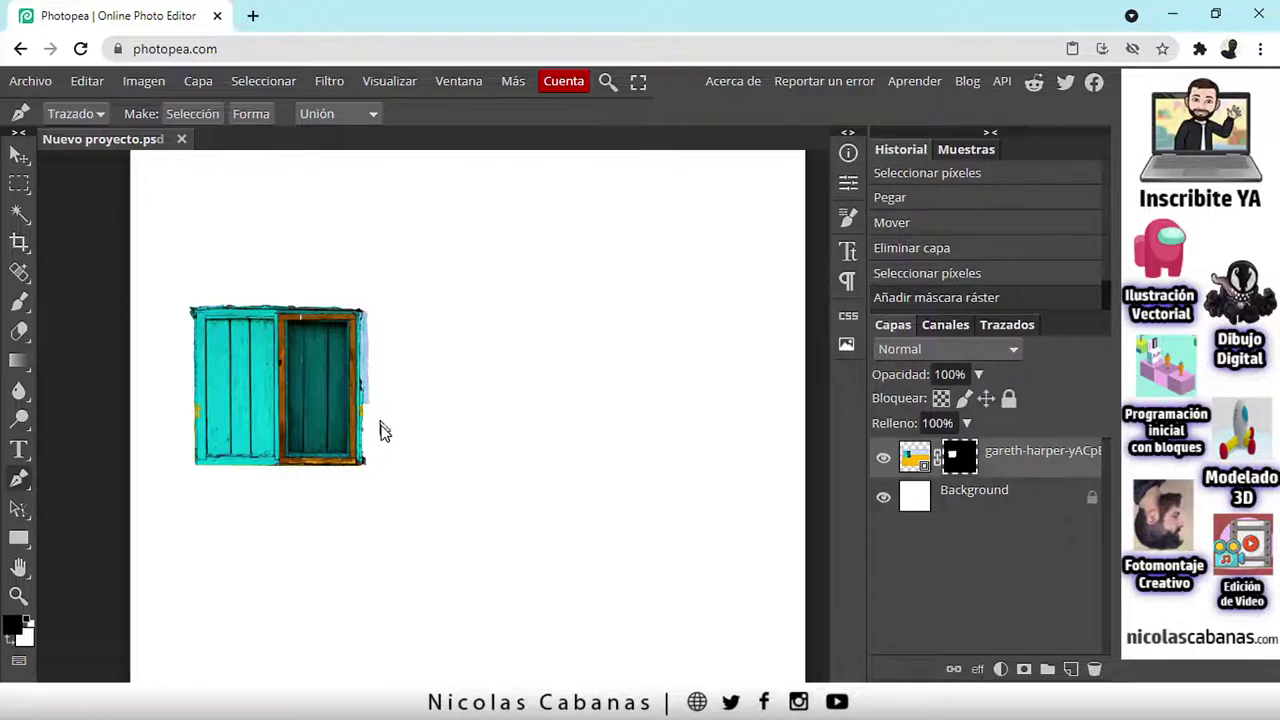
Step: Duplicate the masked photo layer and move the copy to the right of the original window at the same height
left_click(880, 500)
left_click(880, 500)
right_click(1050, 462)
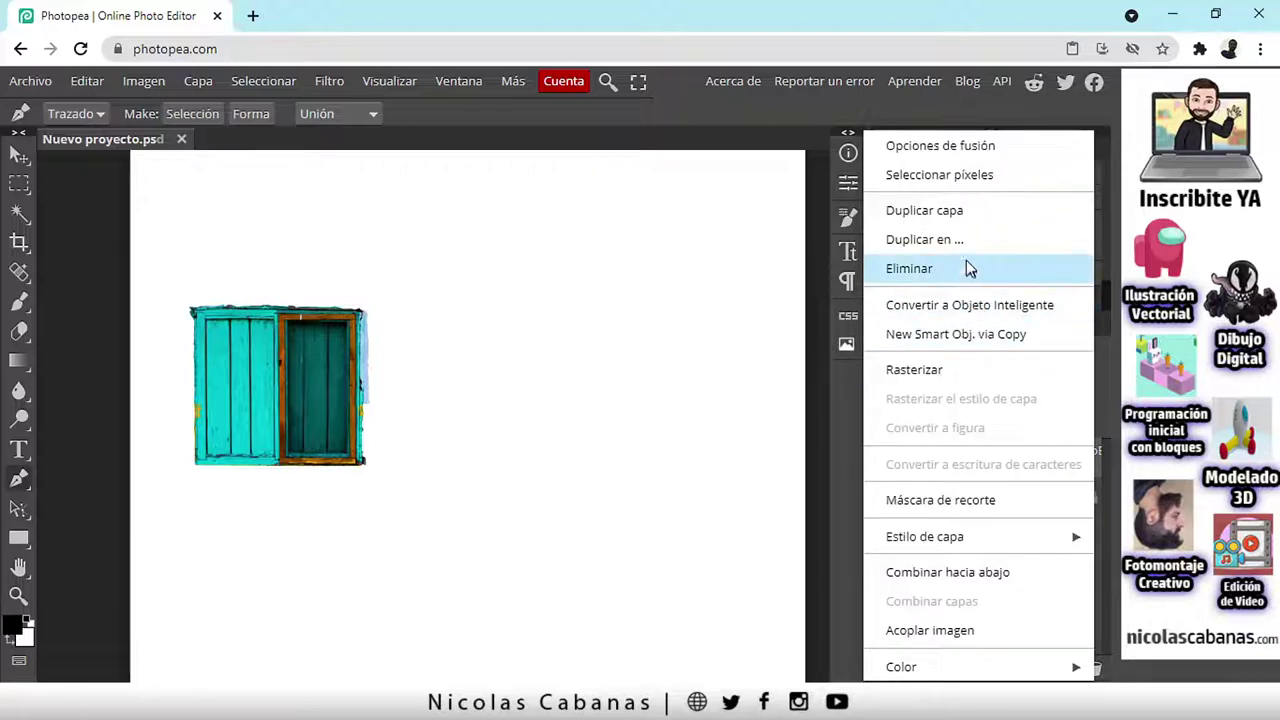
left_click(966, 212)
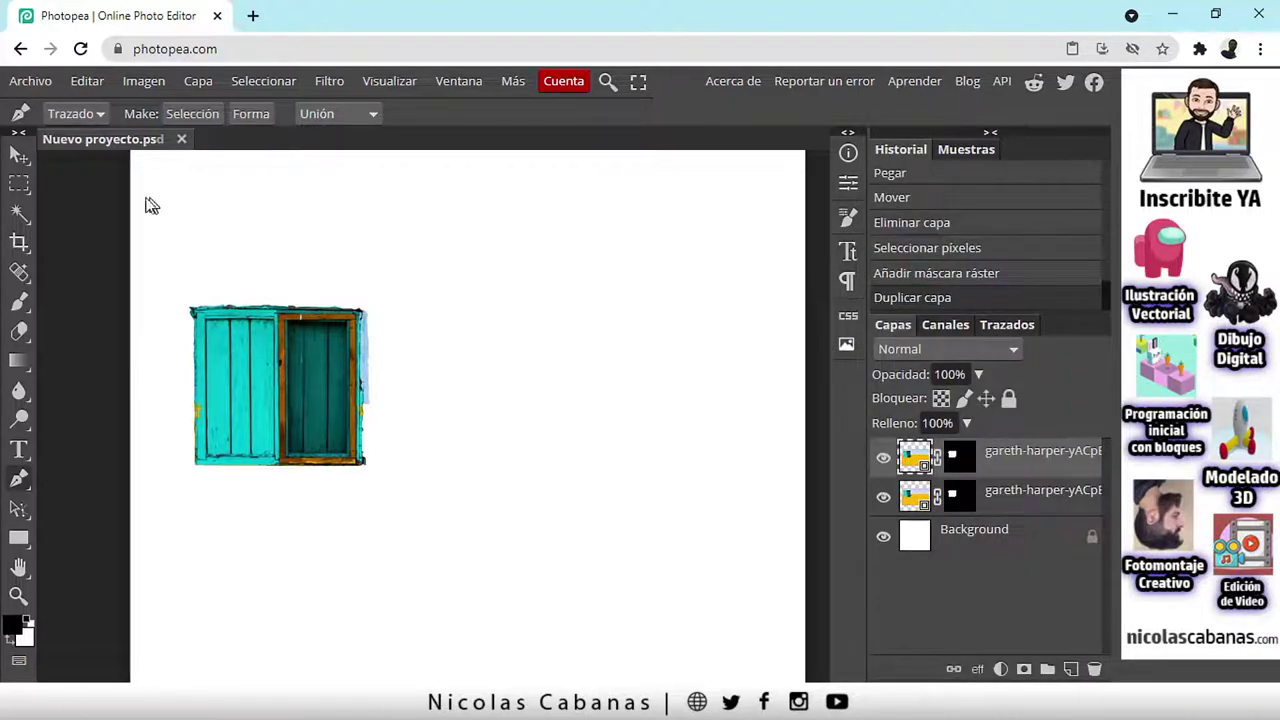
left_click(19, 155)
left_click_drag(258, 420, 509, 403)
key("ctrl+0")
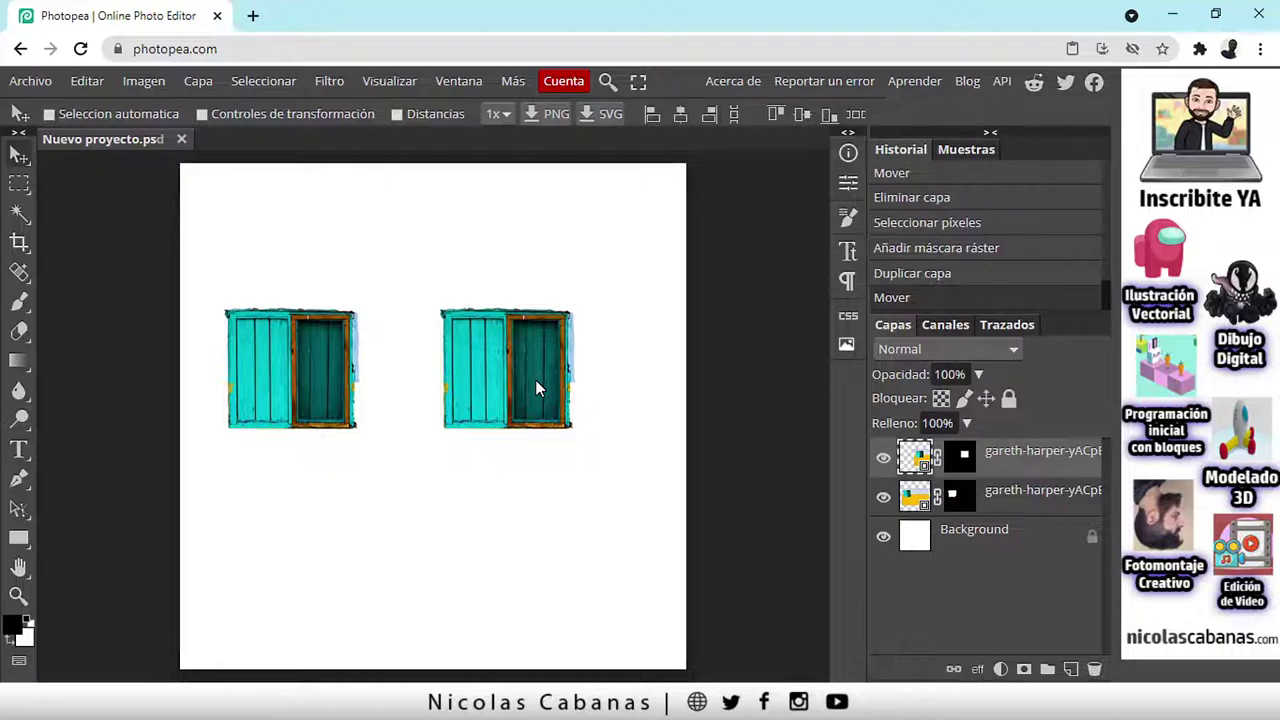
Step: Hide the duplicated window layer and disable the raster mask of the original photo layer
left_click(883, 458)
left_click(957, 509)
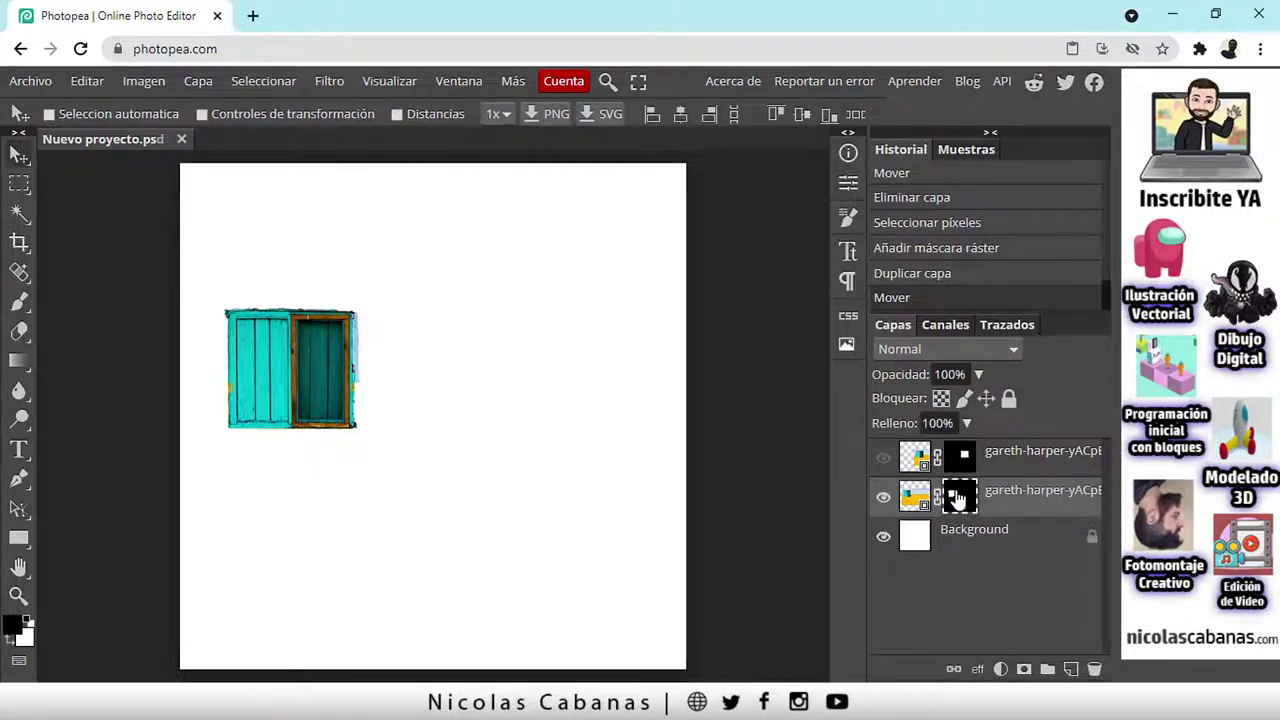
right_click(956, 498)
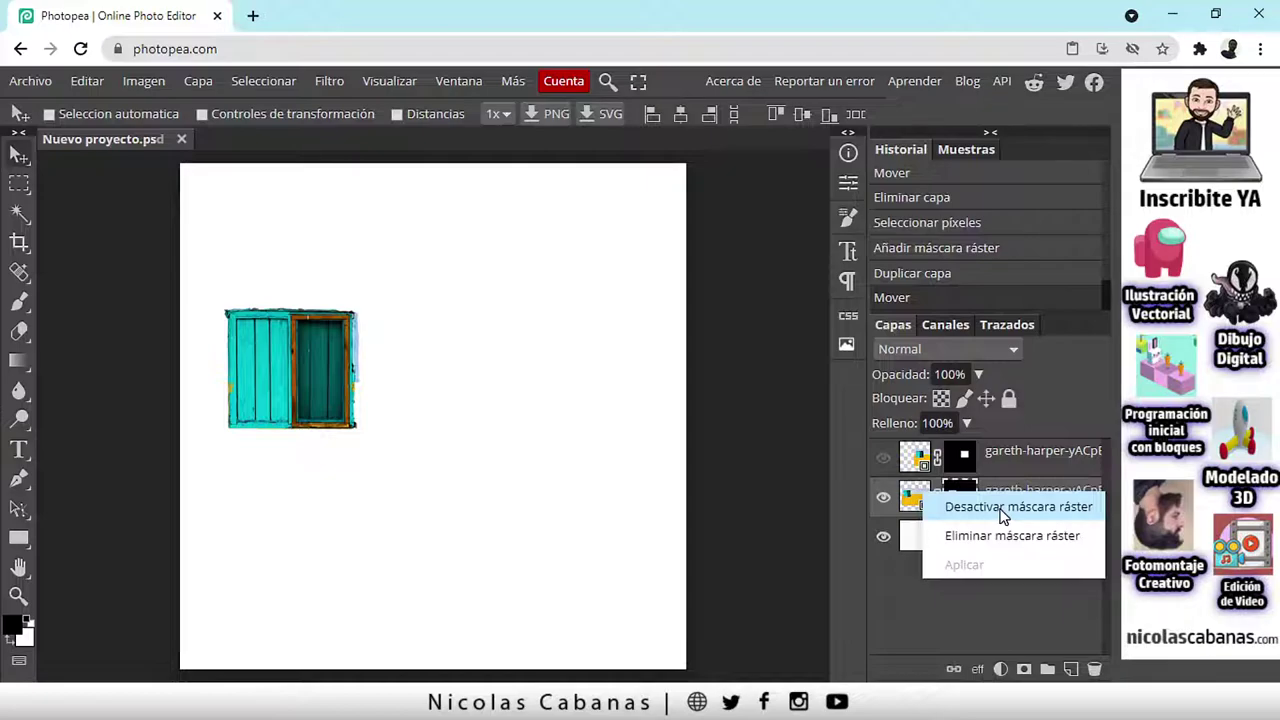
left_click(1004, 514)
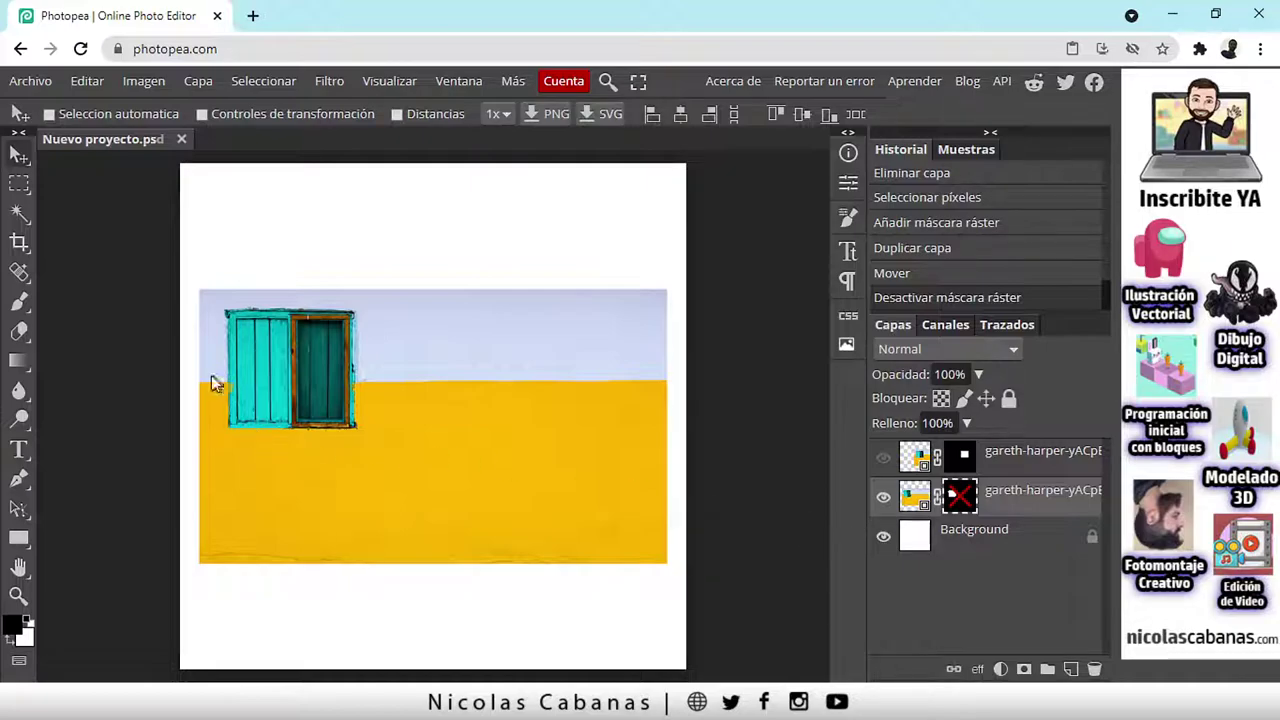
Step: Try to outline the window from its upper edge with the Polygonal Lasso and Anti-alias enabled, and clear the partial selection
scroll(153, 361, "up", 3)
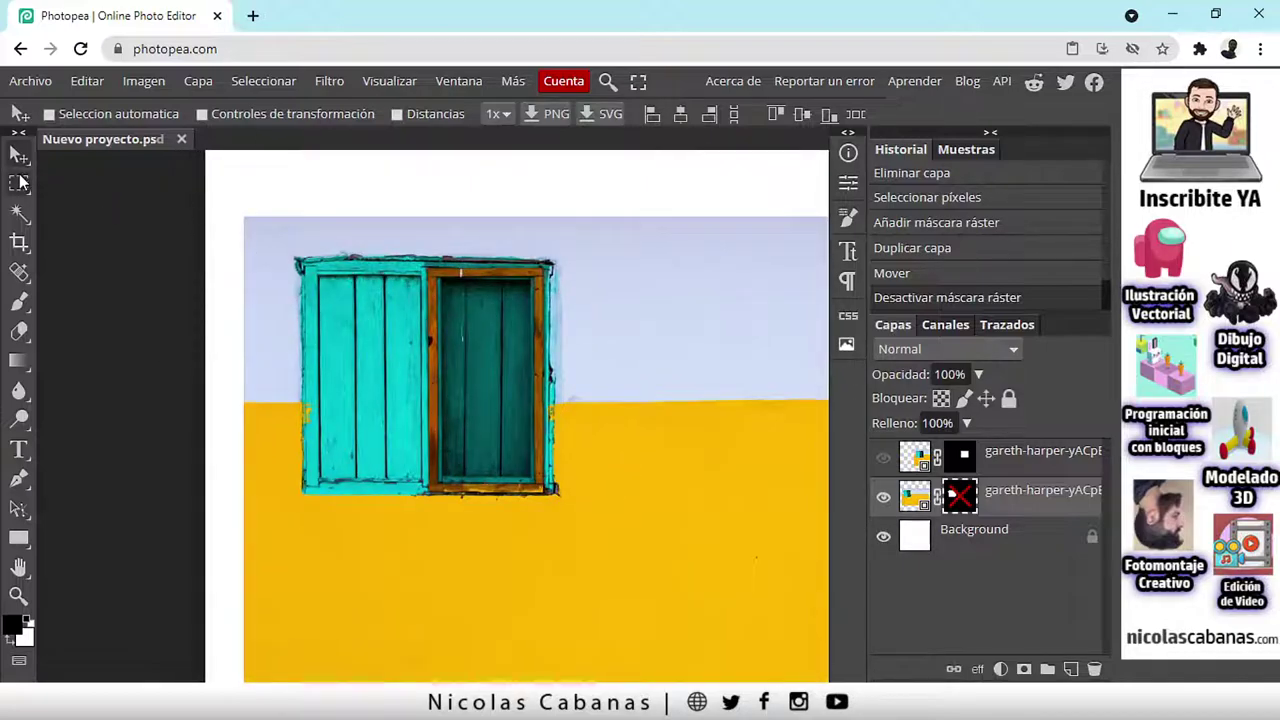
right_click(18, 183)
left_click(80, 184)
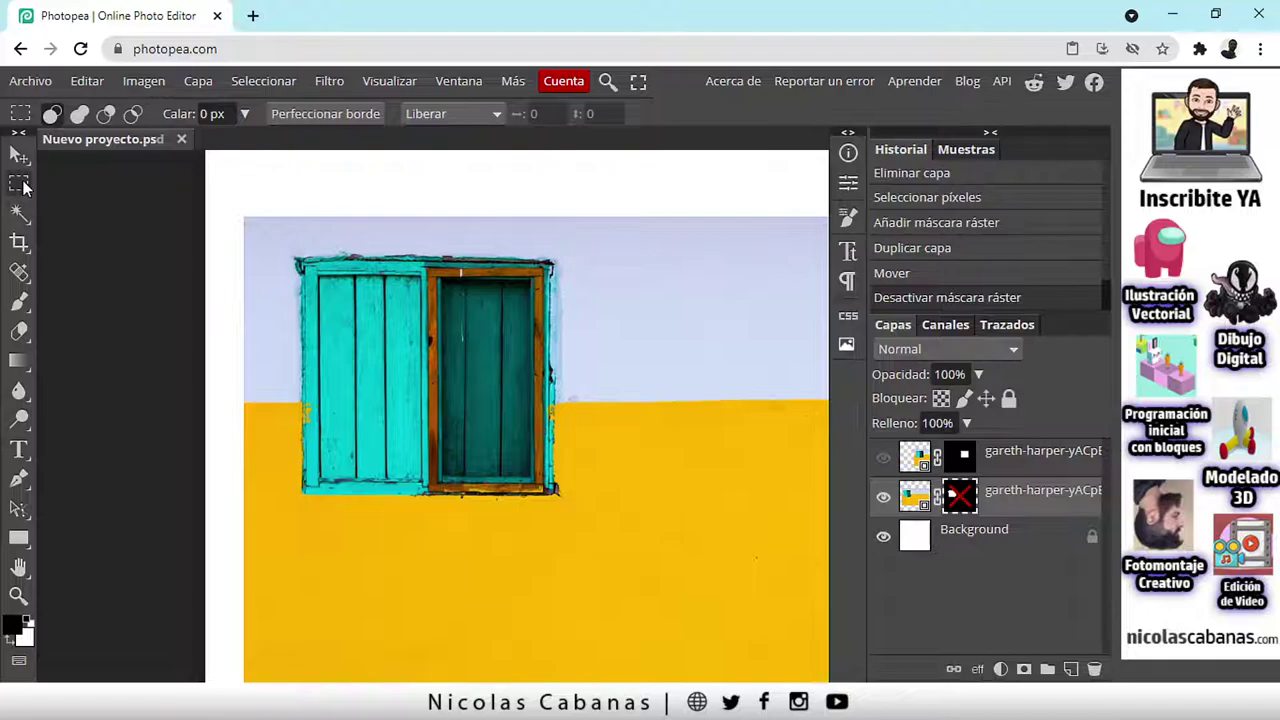
right_click(18, 183)
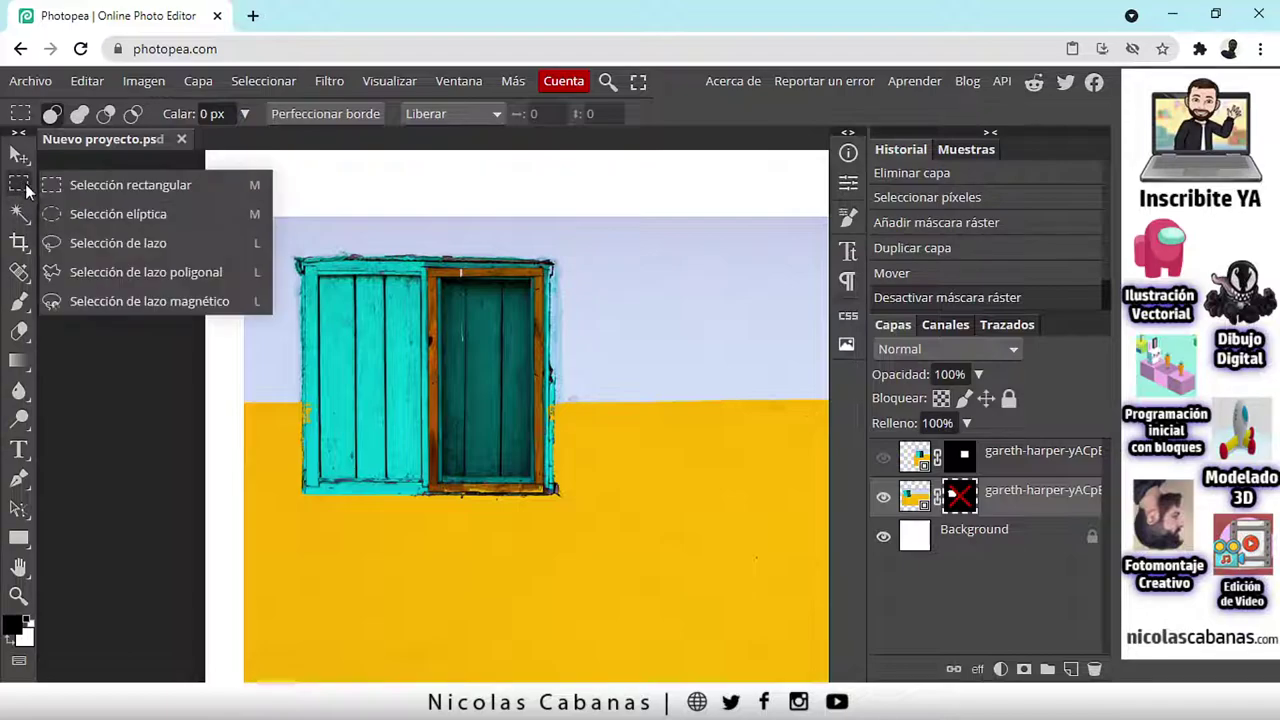
left_click(106, 274)
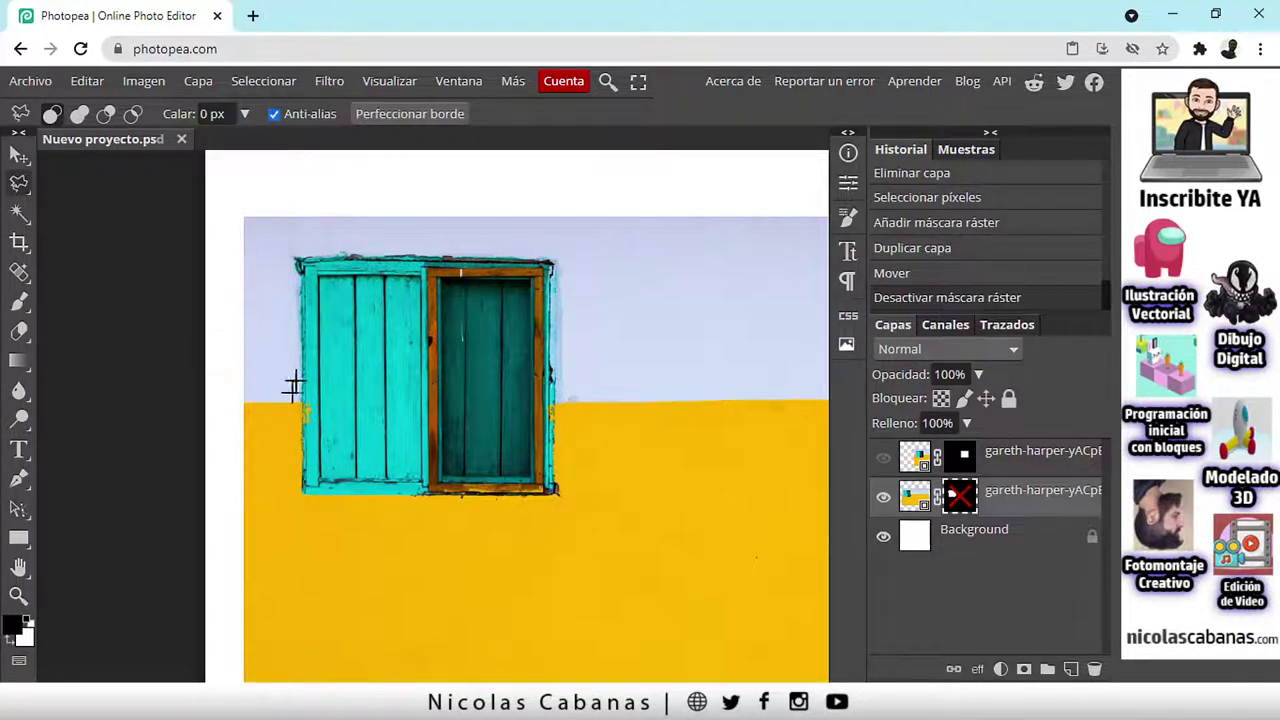
left_click(298, 256)
left_click(555, 262)
double_click(576, 288)
left_click(556, 335)
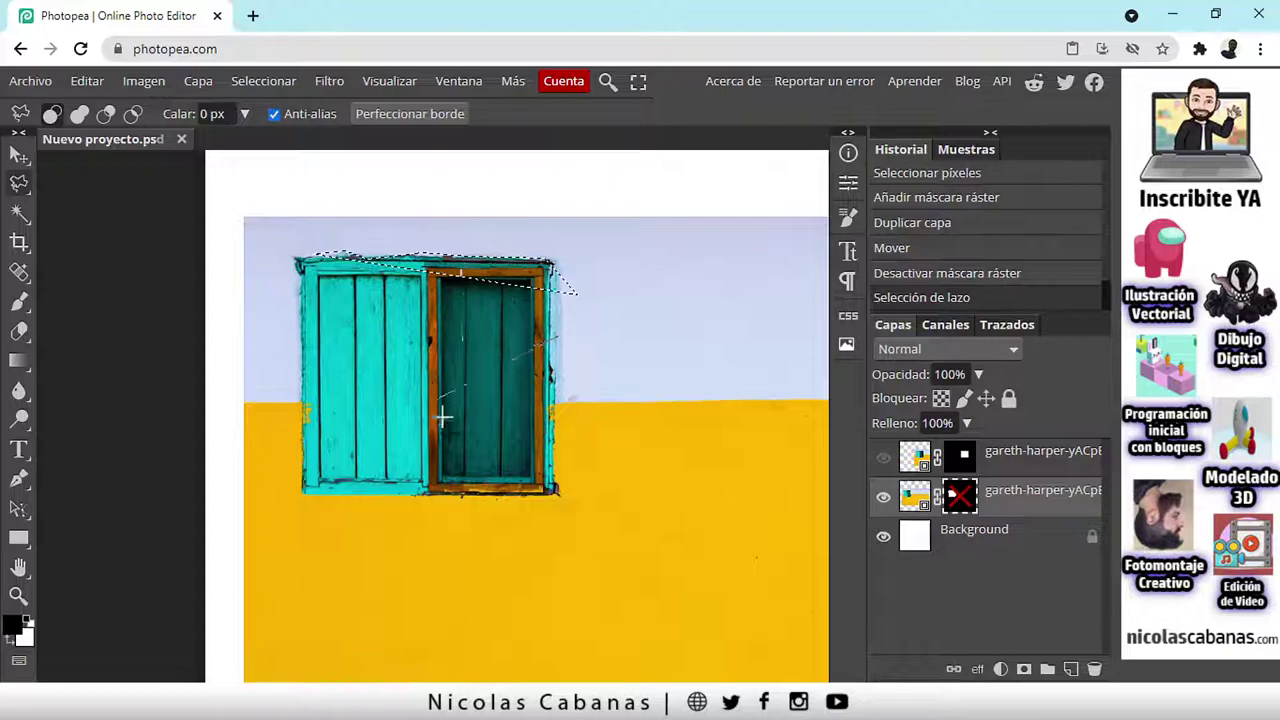
mouse_move(527, 397)
left_mouse_down()
mouse_move(394, 437)
mouse_move(500, 372)
mouse_move(445, 480)
left_mouse_up()
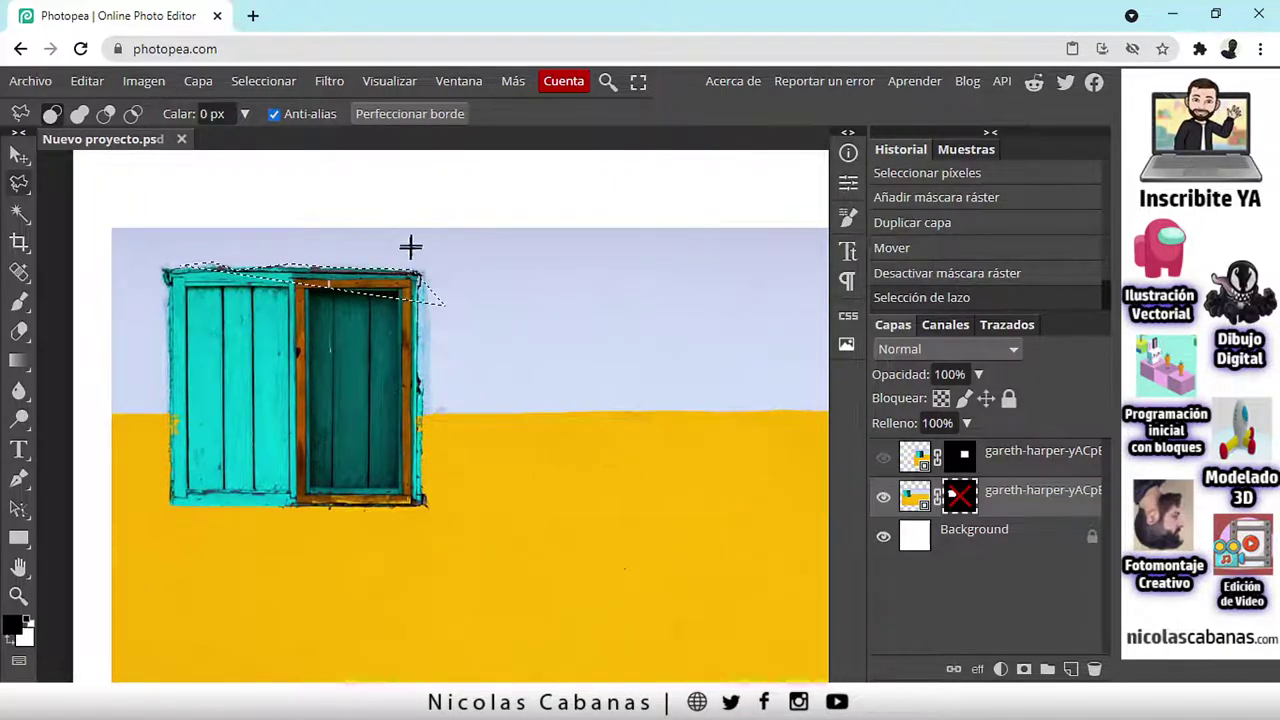
key("ctrl+d")
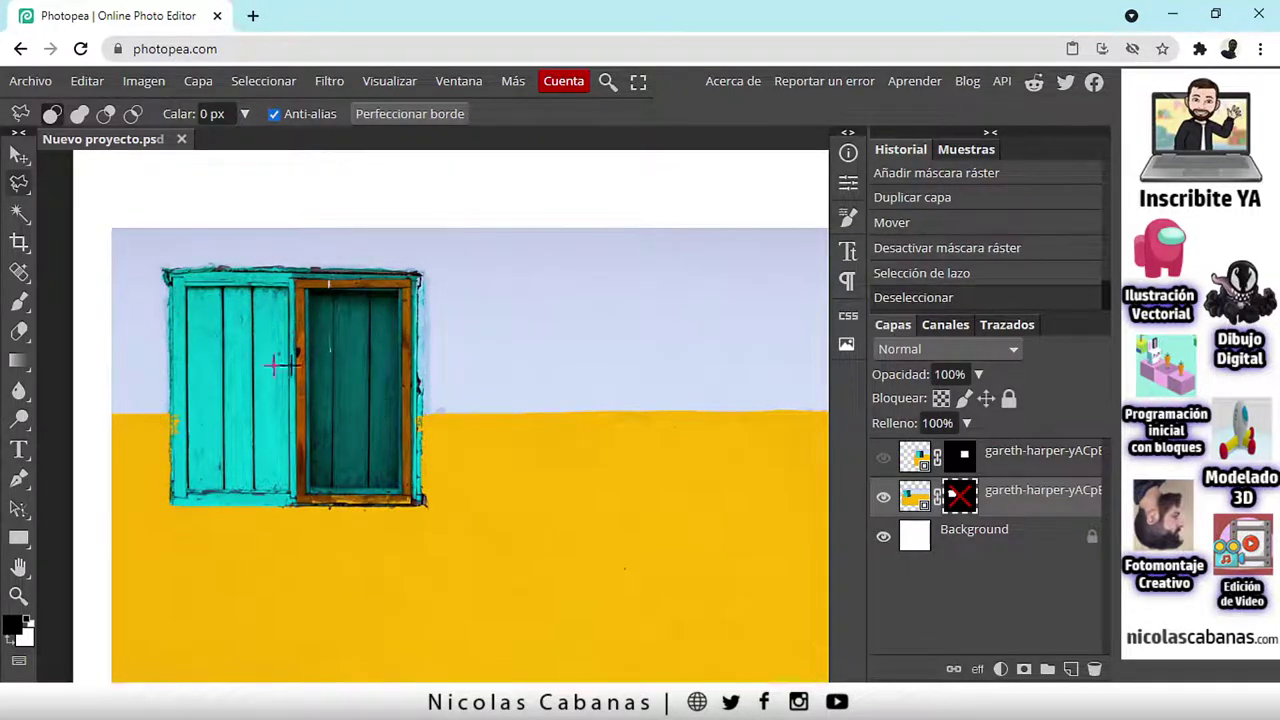
Step: Try another lasso outline from the window's upper-left corner to the wall beside its lower-right corner, and deselect it
mouse_move(190, 272)
left_mouse_down()
mouse_move(263, 240)
mouse_move(275, 287)
mouse_move(351, 266)
mouse_move(378, 313)
mouse_move(467, 278)
mouse_move(484, 366)
mouse_move(471, 471)
left_mouse_up()
left_click(449, 489)
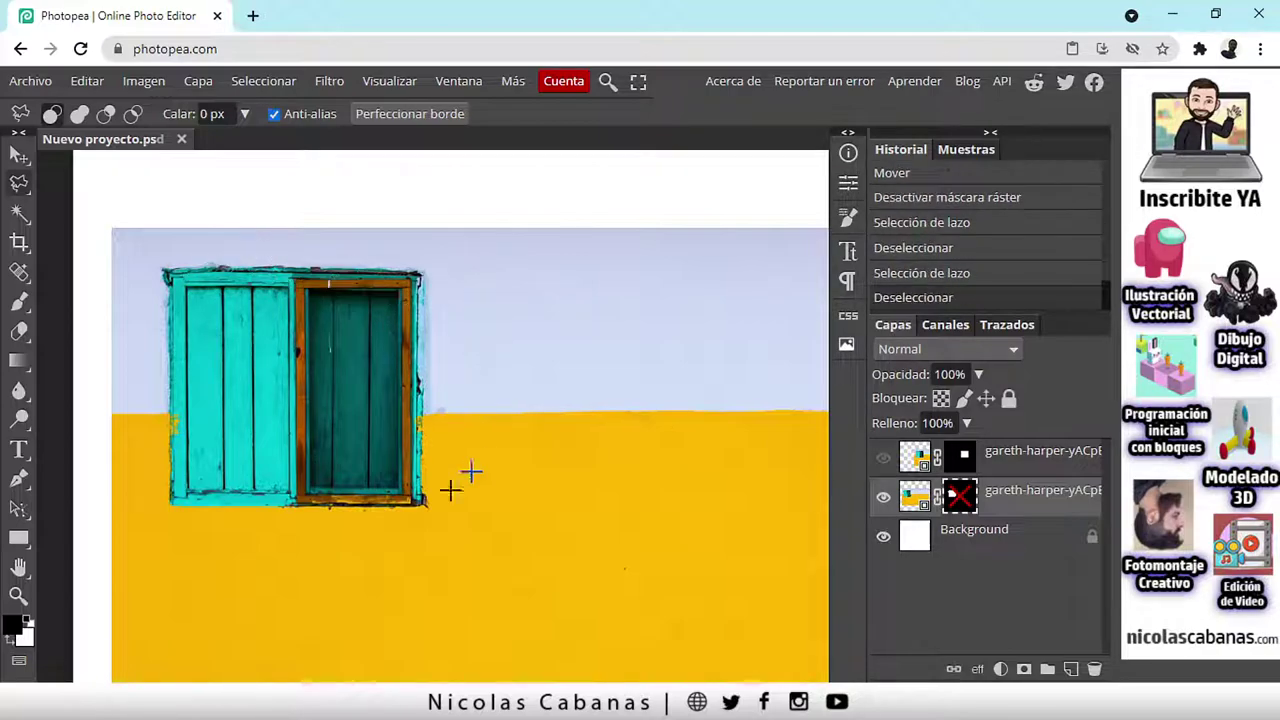
scroll(371, 580, "down", 1)
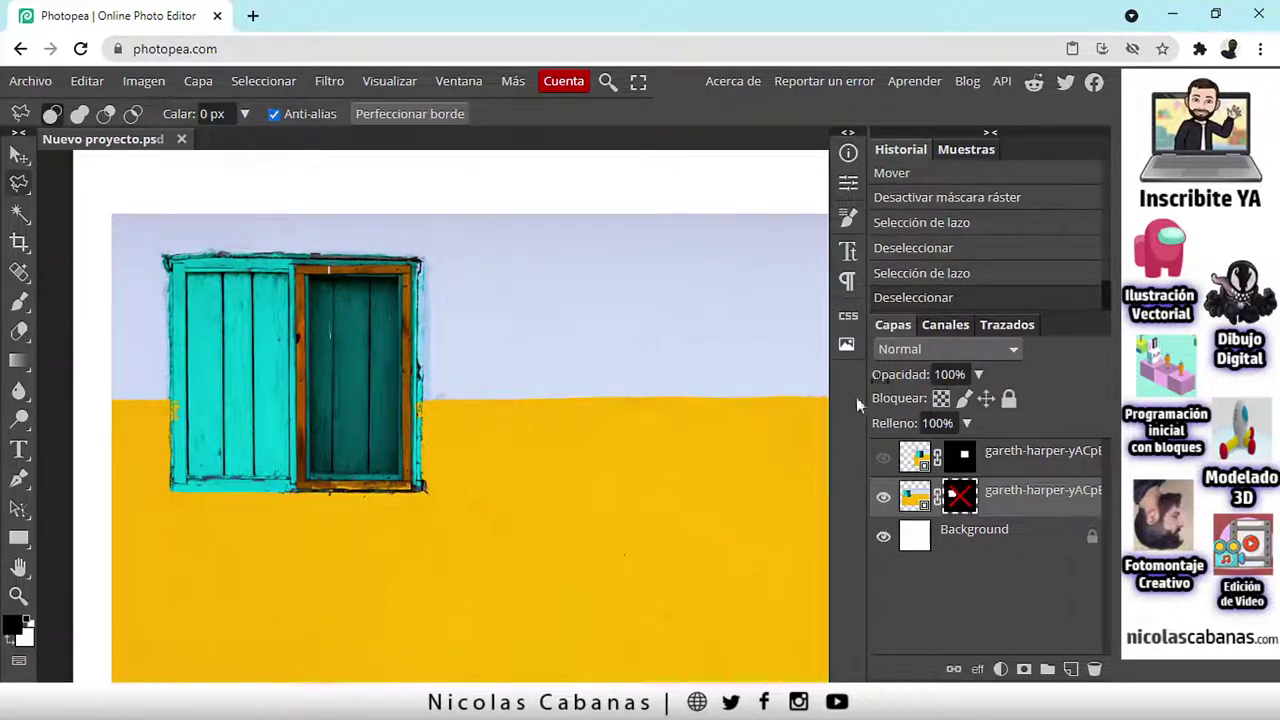
Step: Try rectangular selections over the window, finishing with one that encloses the whole window, and deselect it
left_click(1006, 326)
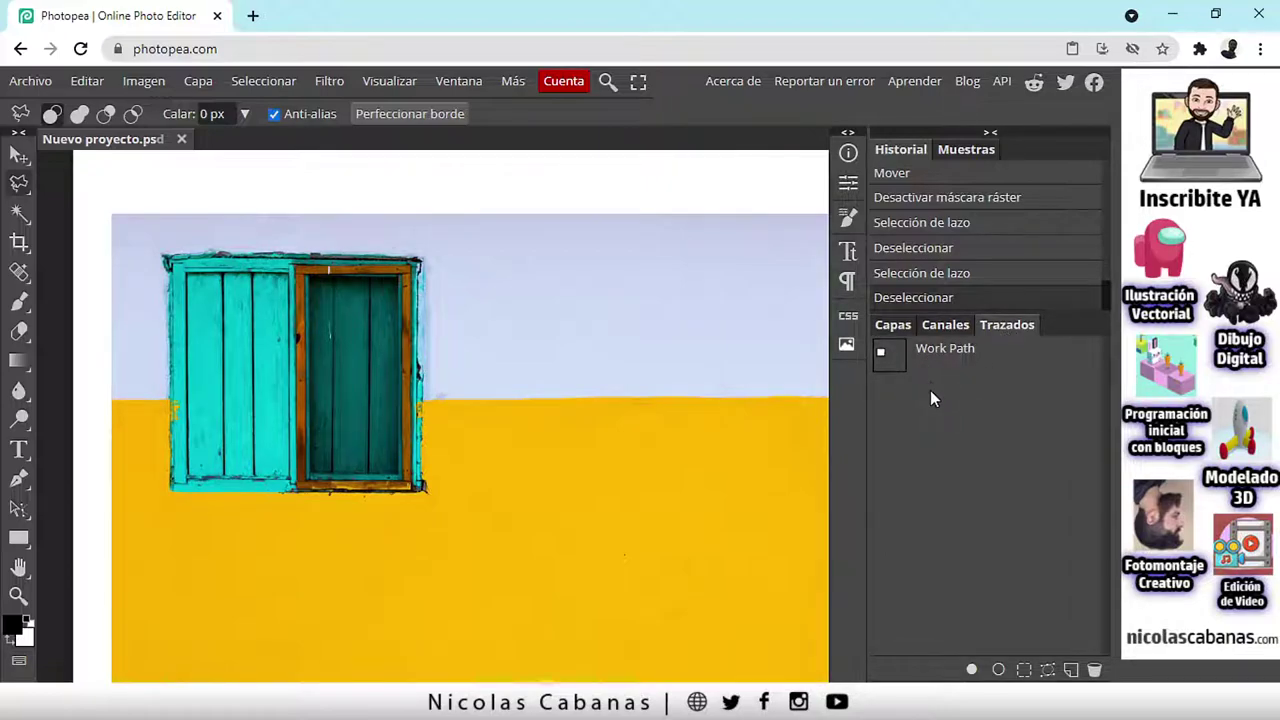
right_click(19, 190)
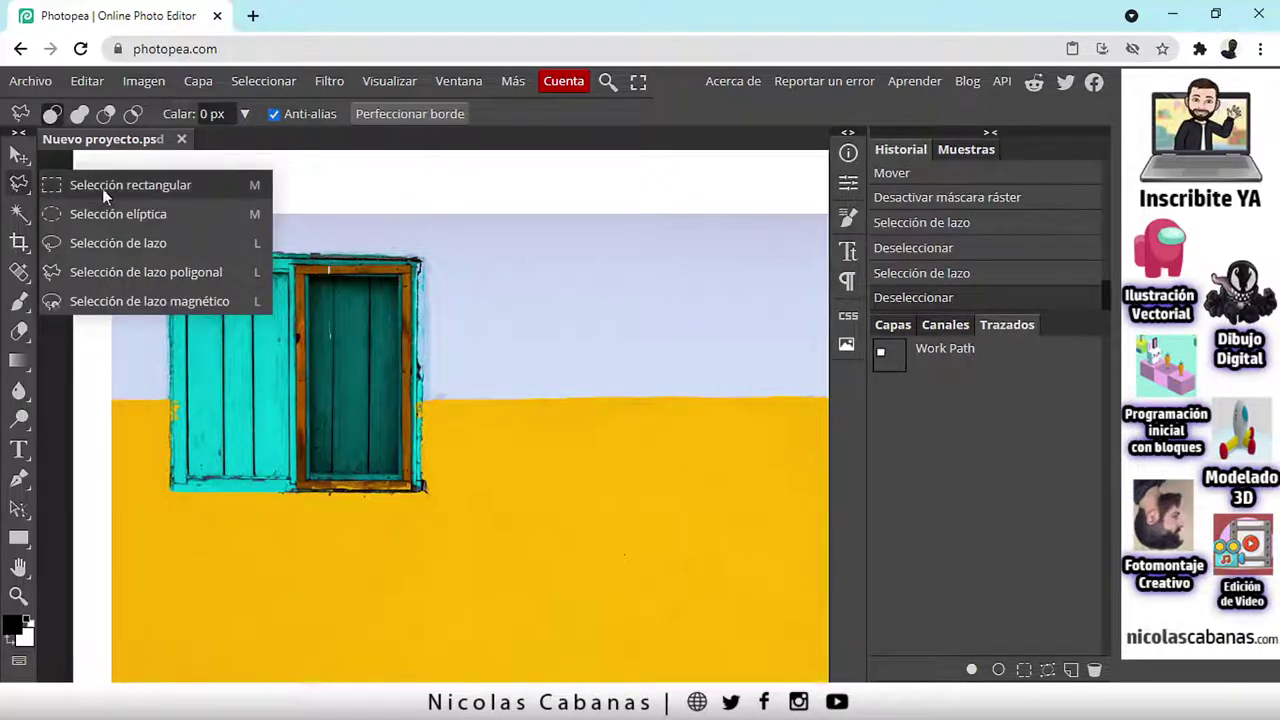
left_click(150, 188)
left_click_drag(180, 241, 500, 520)
left_click_drag(161, 357, 247, 424)
left_click_drag(160, 247, 473, 514)
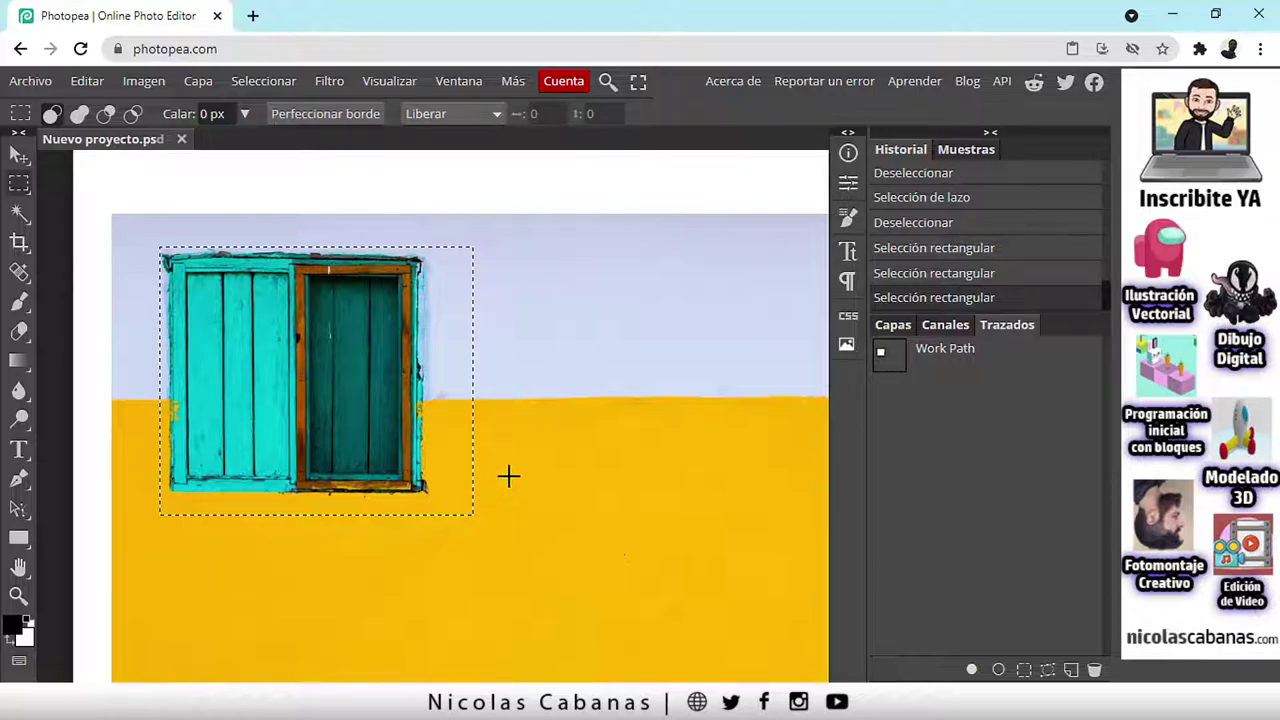
left_click(508, 475)
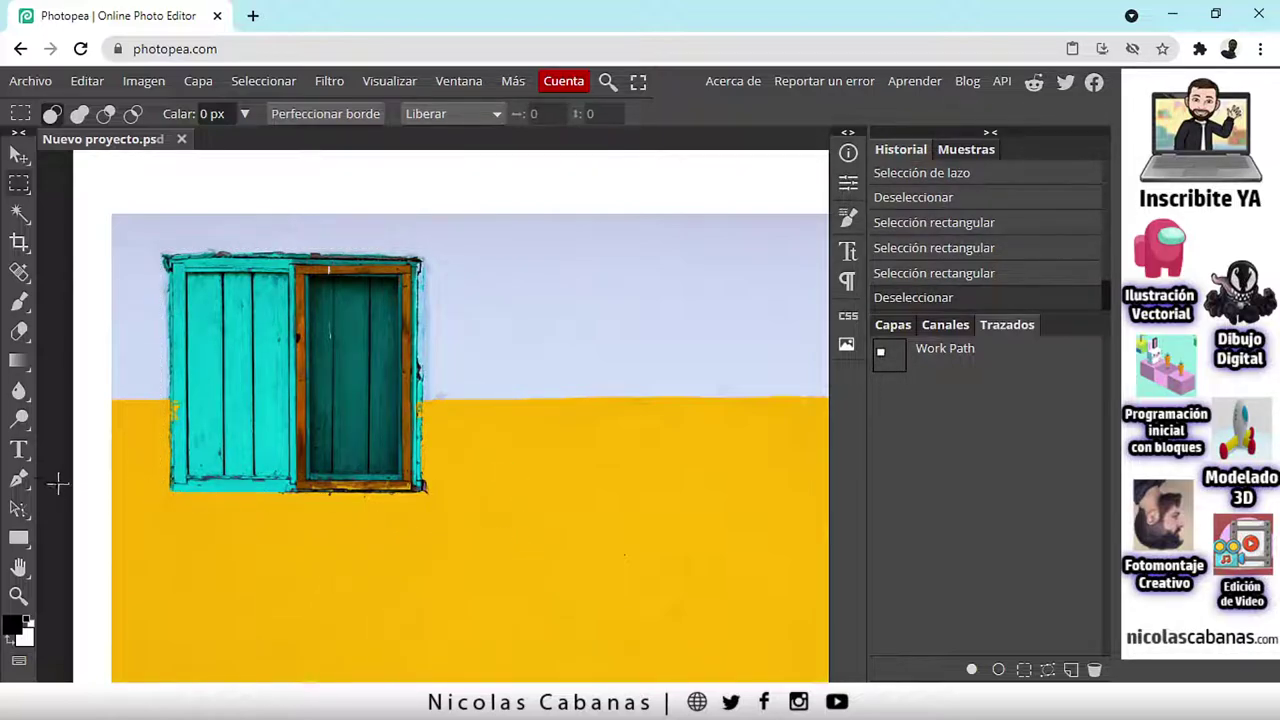
Step: Display the Work Path outline around the window with the Pen tool active, and hide it again
left_click(25, 478)
left_click(989, 358)
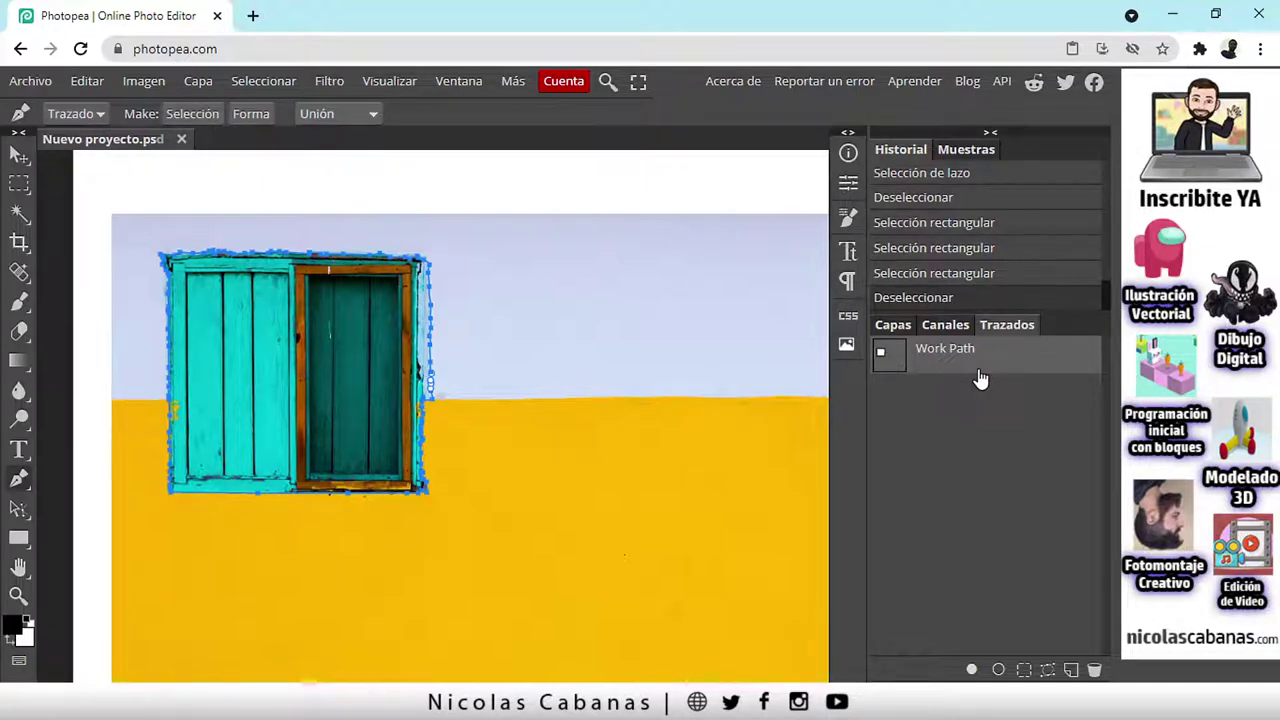
left_click(982, 400)
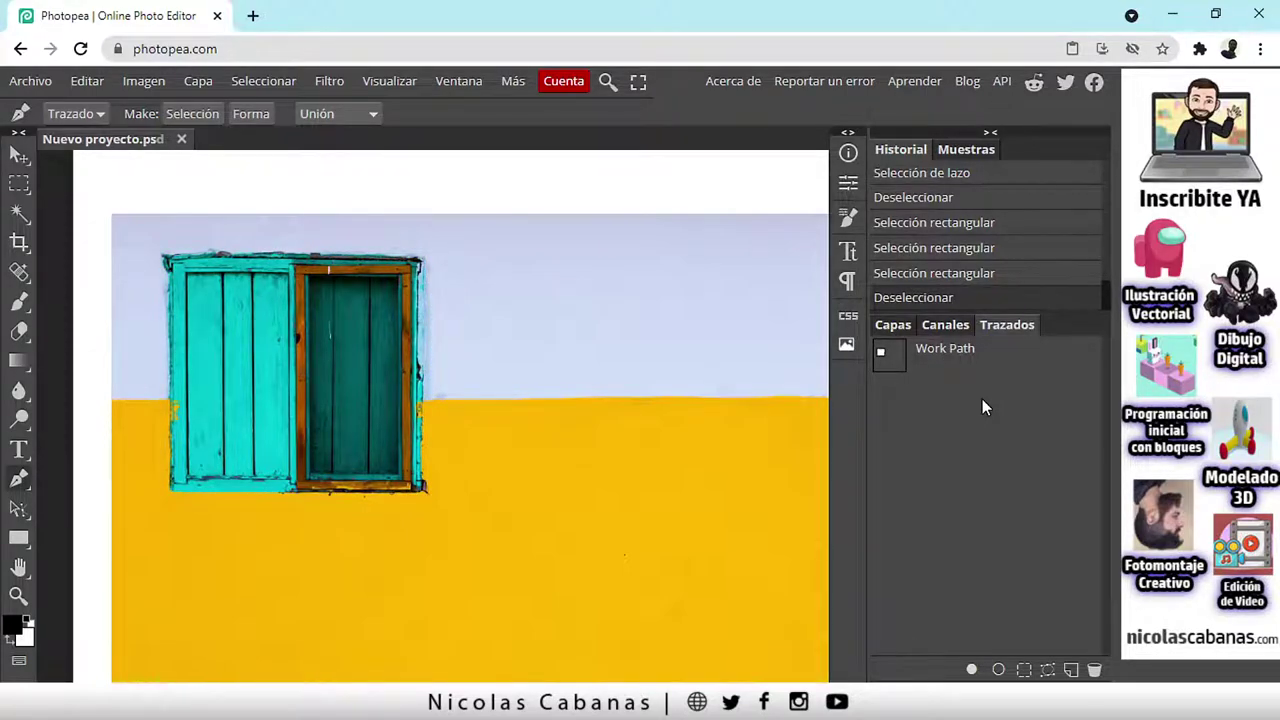
Step: Make rectangular selection the active tool again and bring back the list of the document's layers
left_click(19, 213)
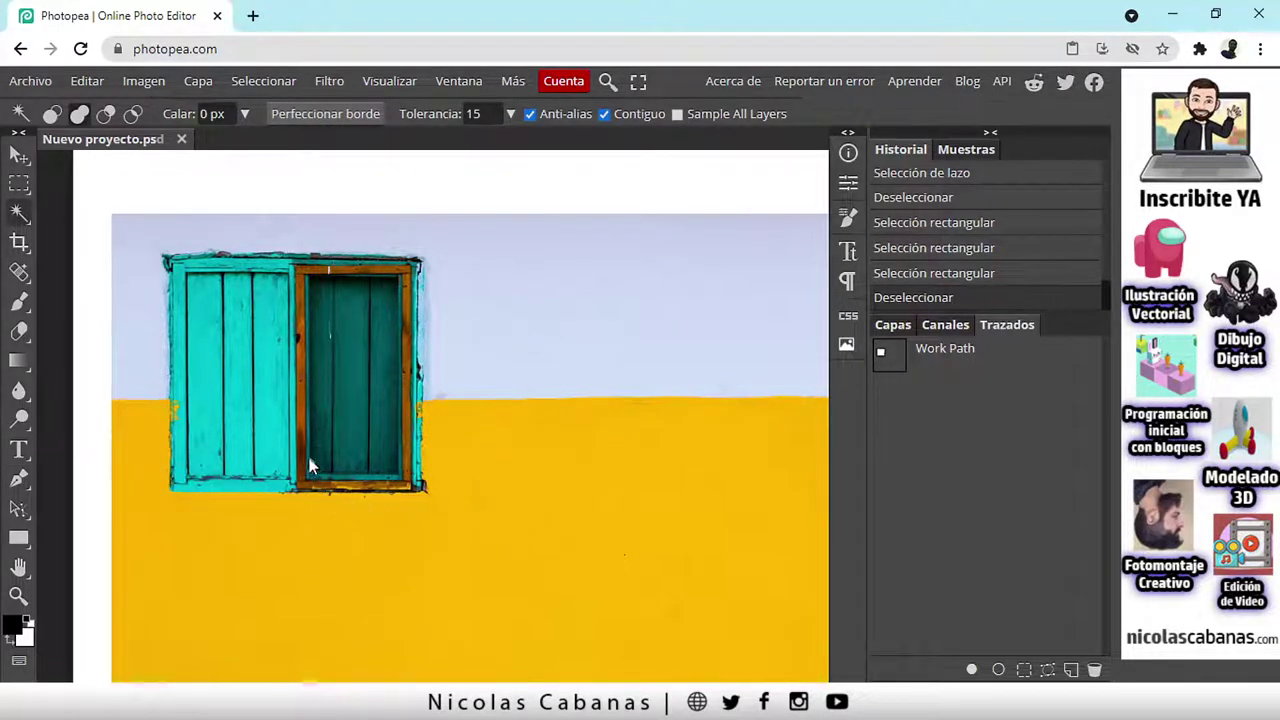
left_click(19, 184)
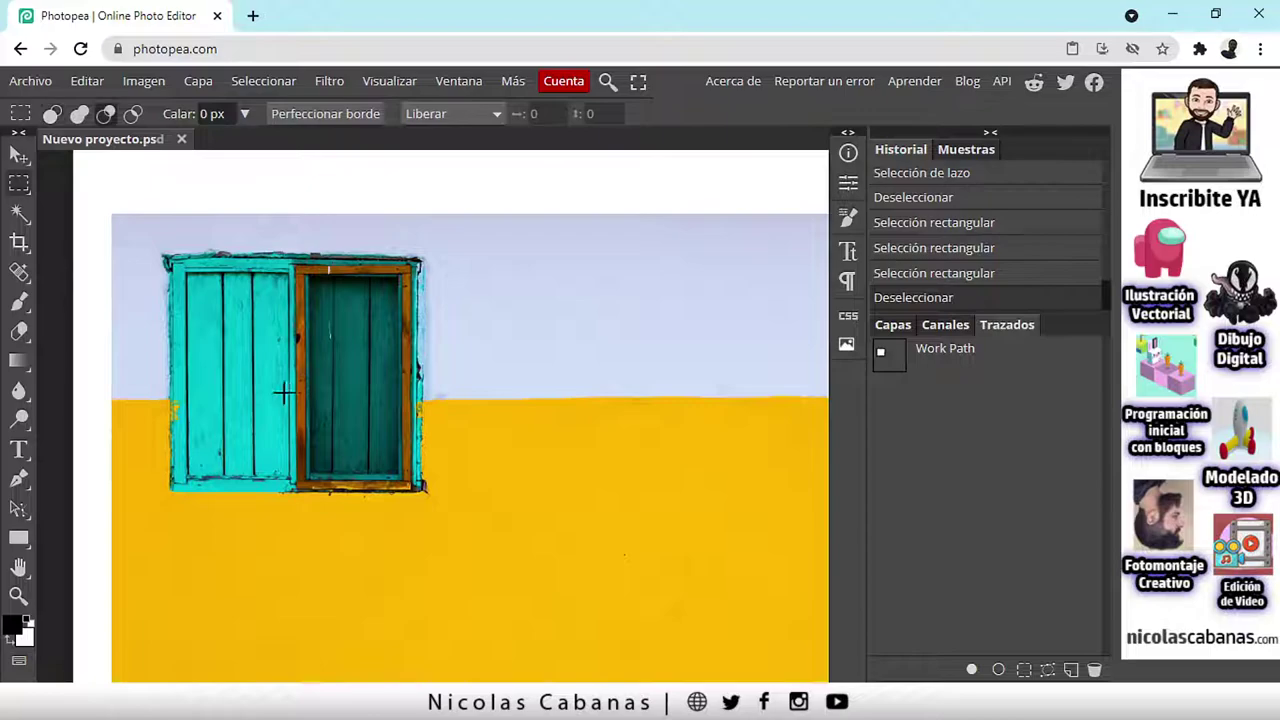
scroll(283, 391, "down", 3)
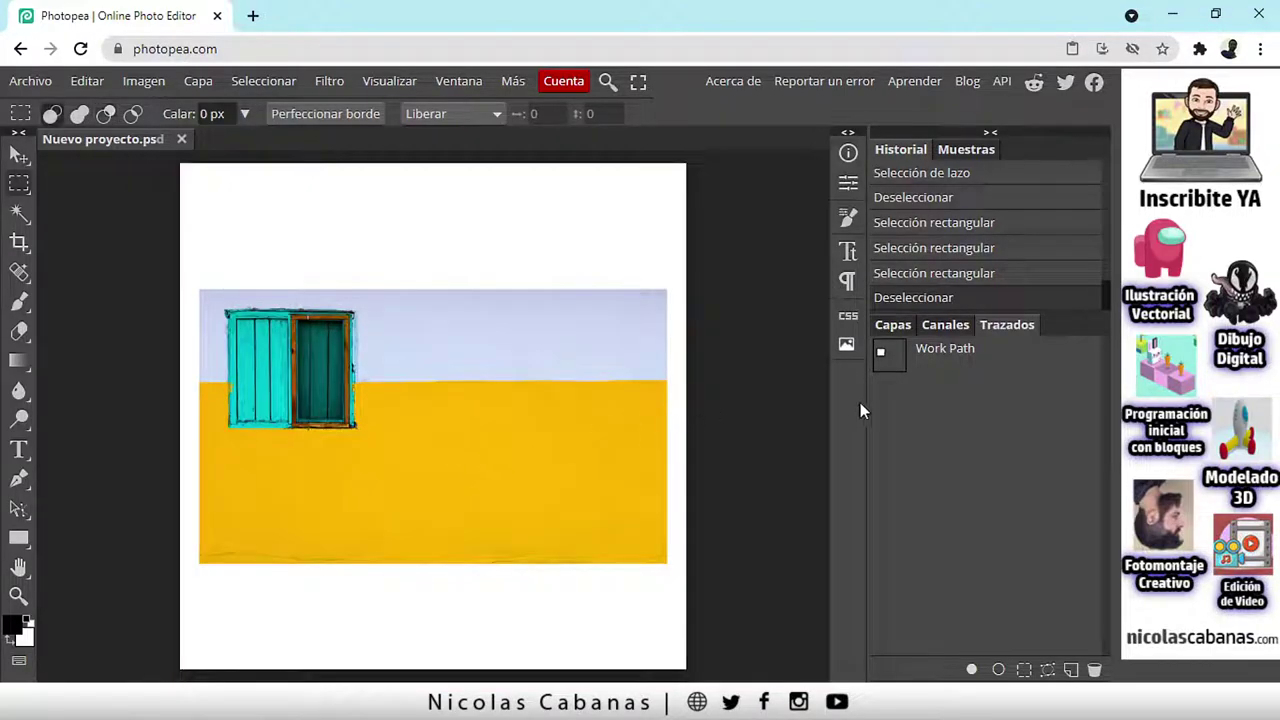
left_click(893, 325)
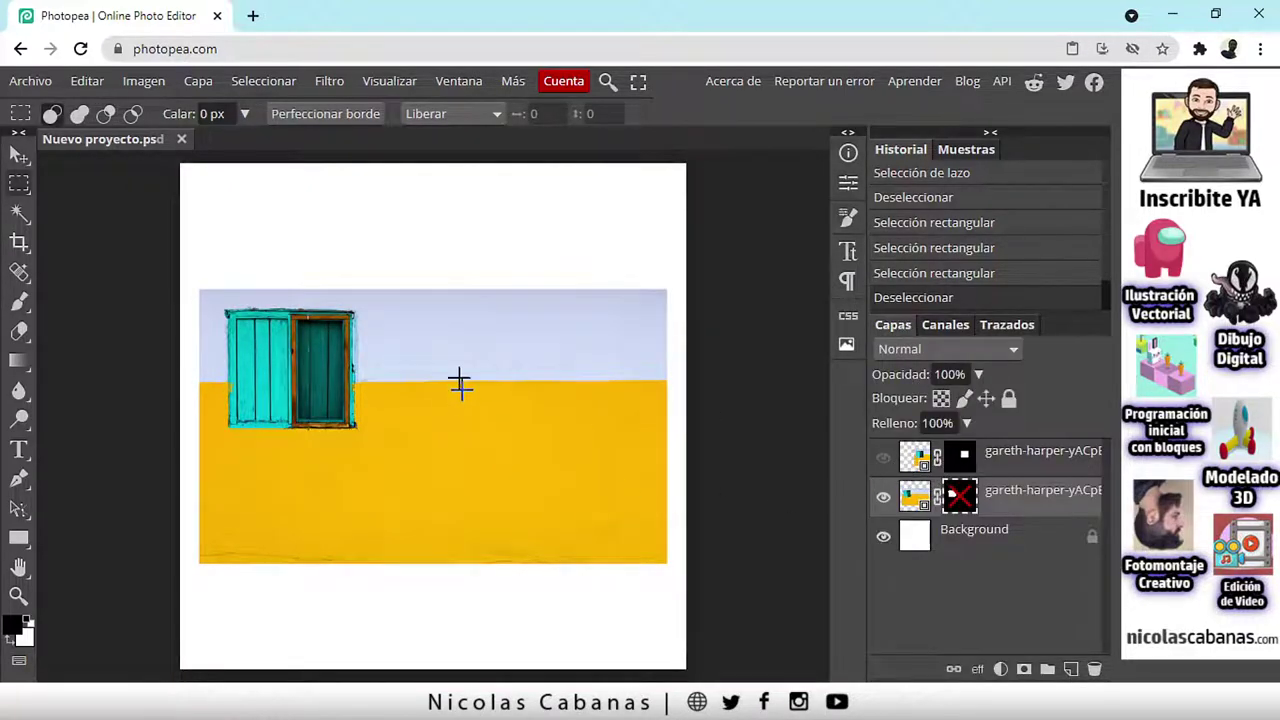